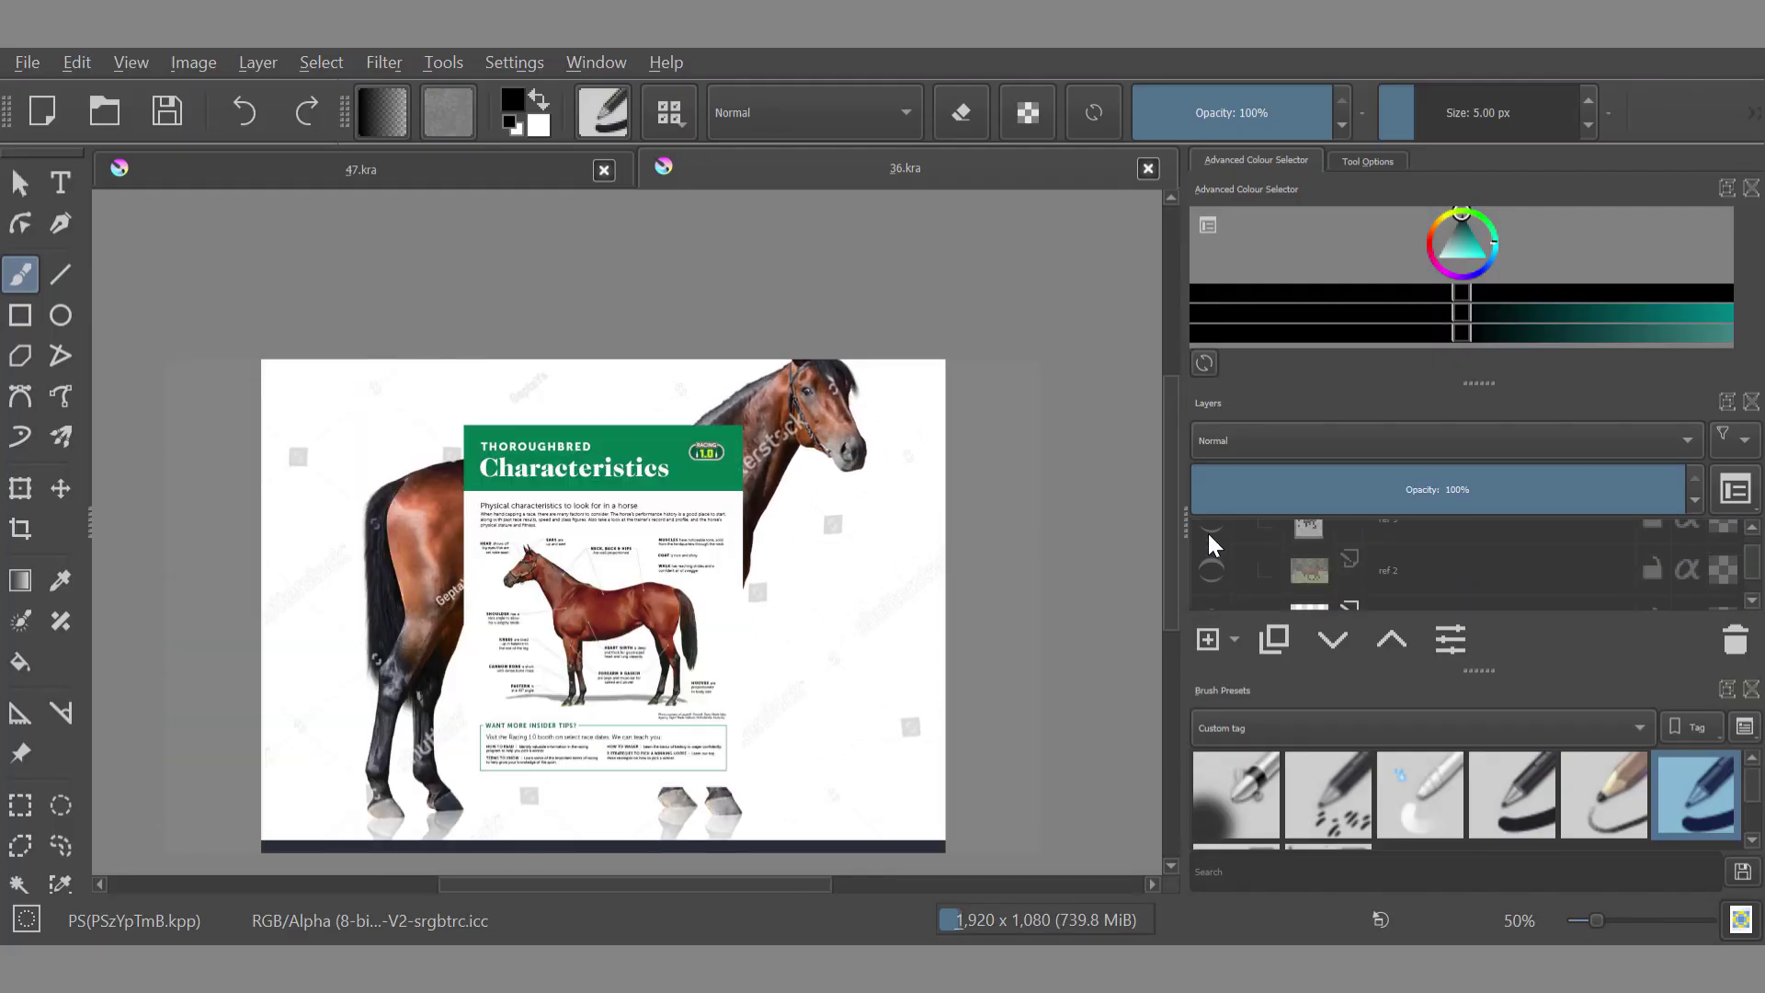
Step: Examine the stacked horse reference images by toggling the visibility of their layers one at a time
{"action": "left_click", "coordinate": [1212, 527]}
{"action": "left_click", "coordinate": [1752, 529]}
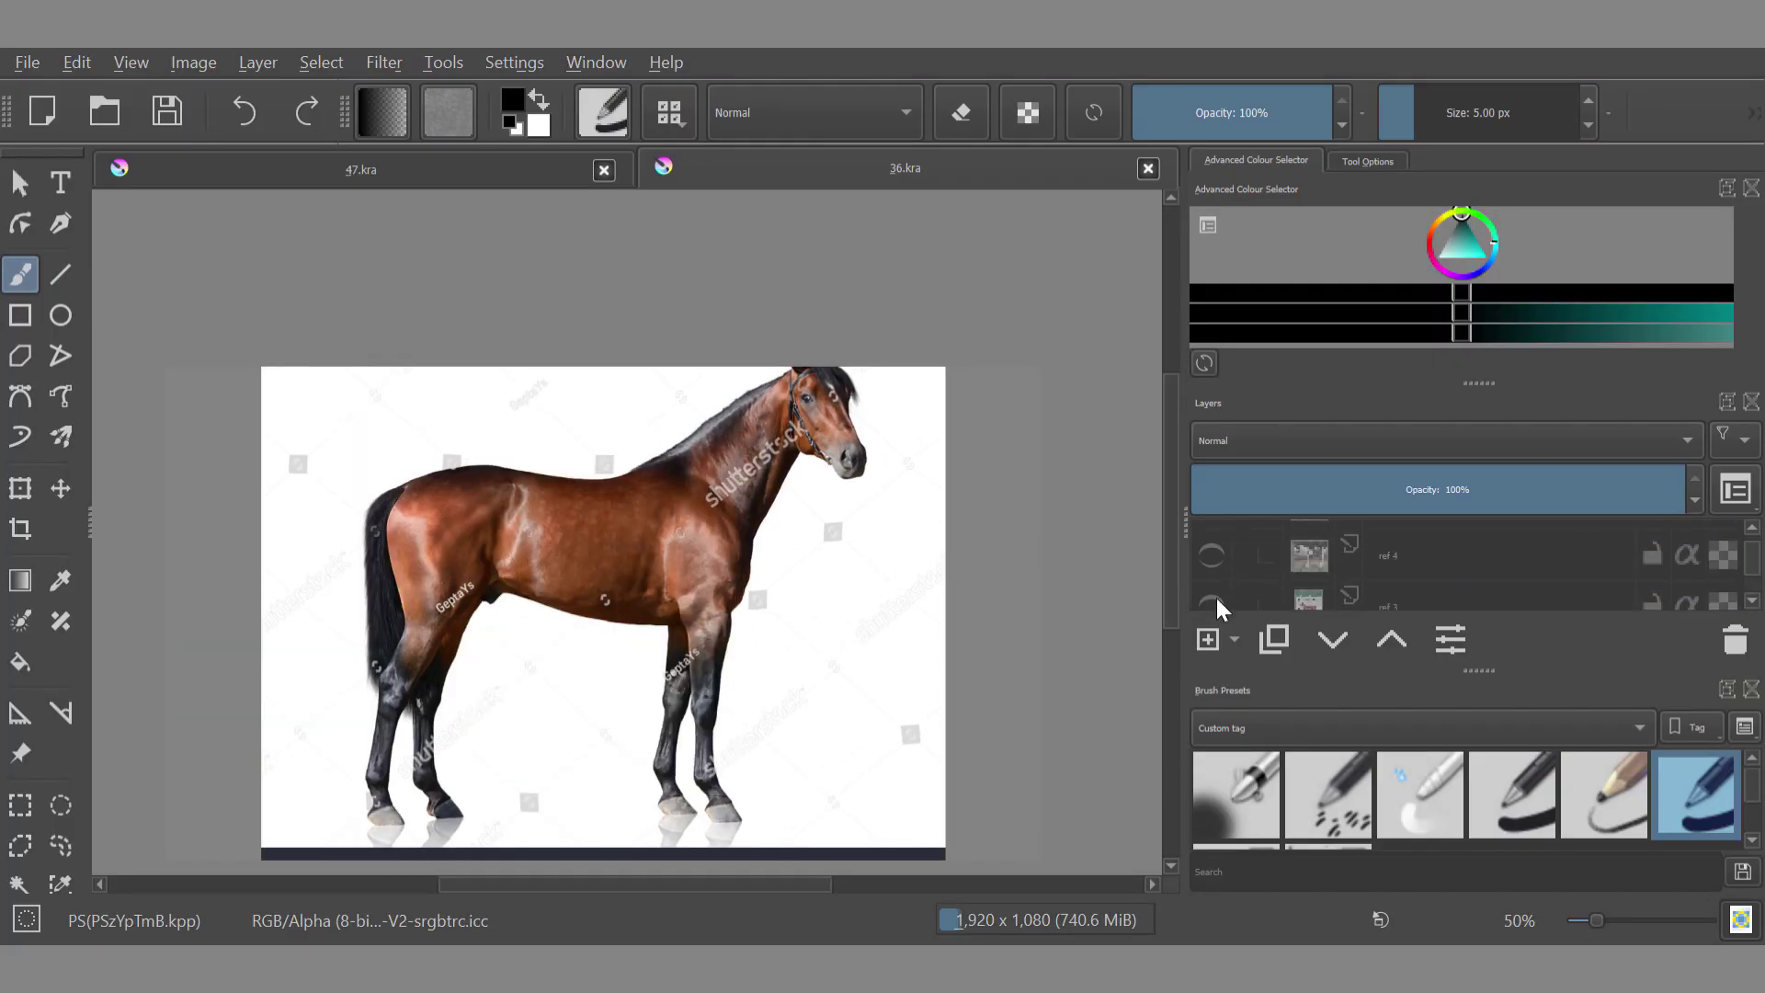
{"action": "left_click", "coordinate": [1212, 558]}
{"action": "left_click", "coordinate": [1212, 557]}
{"action": "left_click", "coordinate": [1752, 529]}
{"action": "left_click", "coordinate": [1212, 592]}
{"action": "left_click", "coordinate": [1212, 592]}
{"action": "left_click", "coordinate": [1212, 541]}
{"action": "left_click", "coordinate": [1350, 553]}
{"action": "left_click", "coordinate": [1752, 600]}
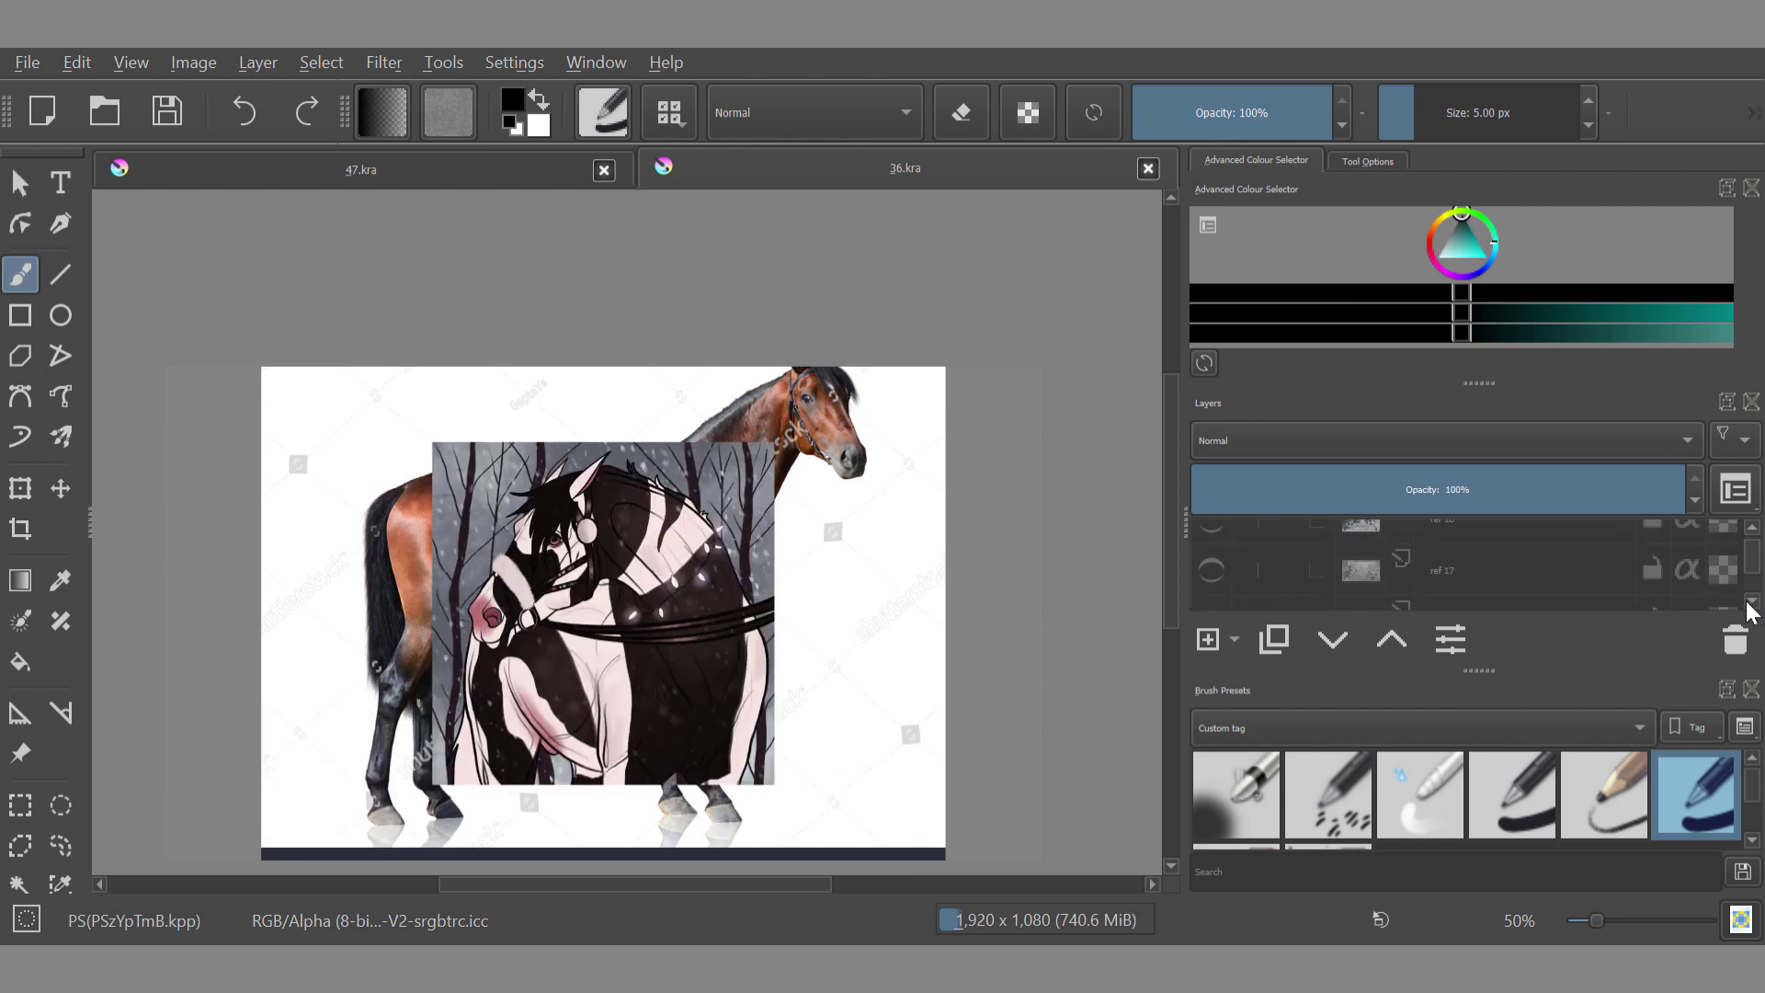
{"action": "left_click", "coordinate": [1752, 600]}
{"action": "left_click", "coordinate": [1751, 600]}
{"action": "left_click", "coordinate": [1216, 534]}
{"action": "left_click", "coordinate": [1751, 529]}
{"action": "left_click", "coordinate": [1212, 580]}
{"action": "left_click", "coordinate": [1752, 601]}
{"action": "left_click", "coordinate": [1210, 544]}
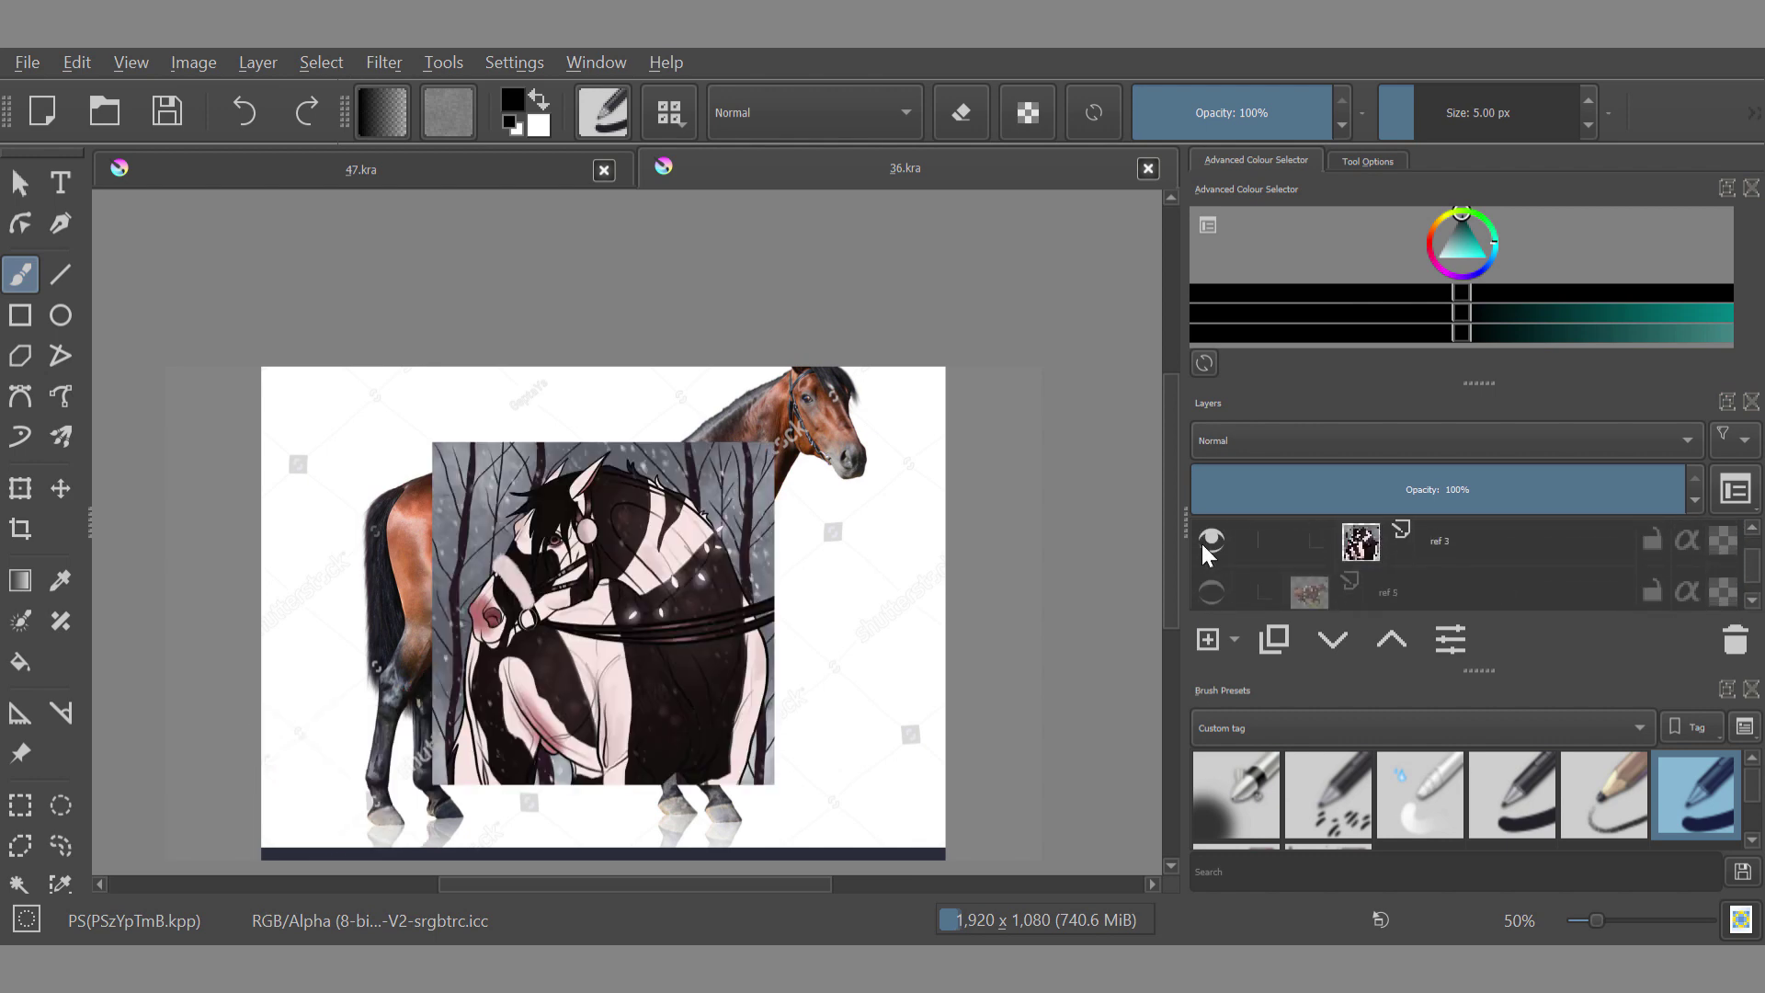
{"action": "left_click", "coordinate": [1210, 544]}
Step: Paste the leaping horse photo above the standing horse reference layer and enlarge it
{"action": "left_click", "coordinate": [1752, 531]}
{"action": "left_click", "coordinate": [1752, 531]}
{"action": "left_click", "coordinate": [1350, 601]}
{"action": "left_click", "coordinate": [1752, 600]}
{"action": "left_click", "coordinate": [1752, 600]}
{"action": "left_click", "coordinate": [1753, 601]}
{"action": "left_click", "coordinate": [1453, 585]}
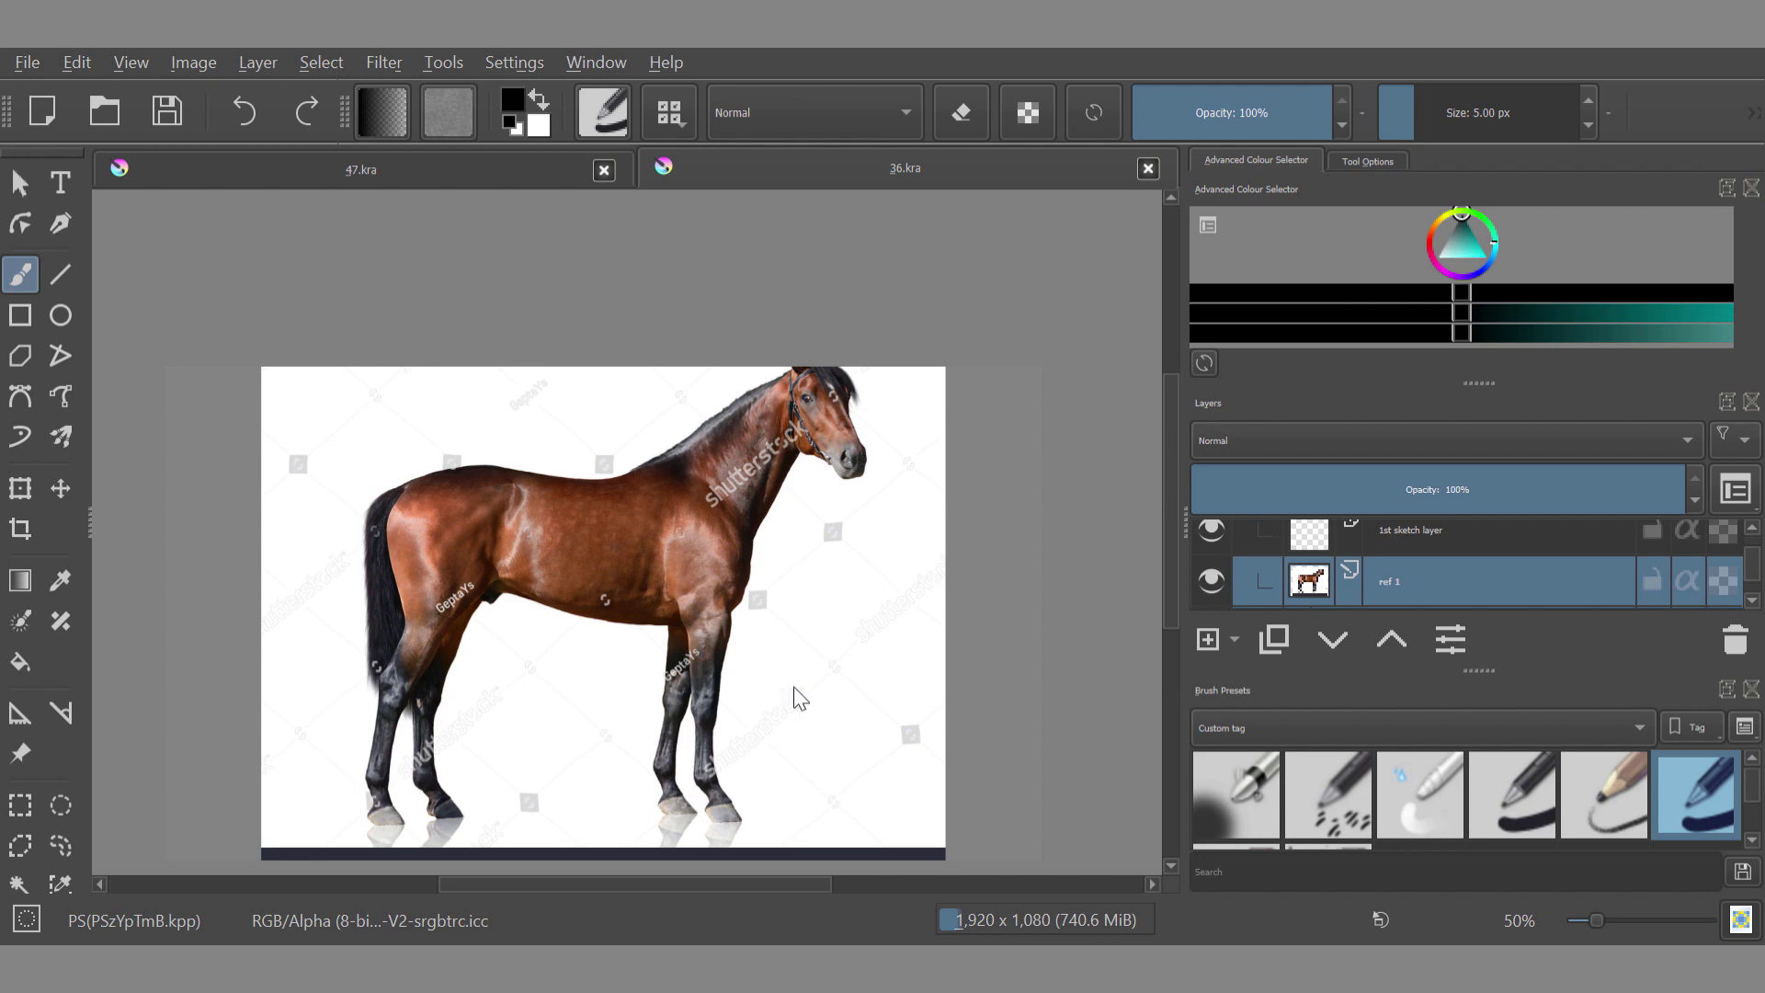
{"action": "key", "text": "ctrl+v"}
{"action": "left_click", "coordinate": [25, 483]}
{"action": "left_click_drag", "start_coordinate": [516, 613], "coordinate": [175, 613]}
{"action": "left_click_drag", "start_coordinate": [694, 613], "coordinate": [803, 613]}
{"action": "key", "text": "Return"}
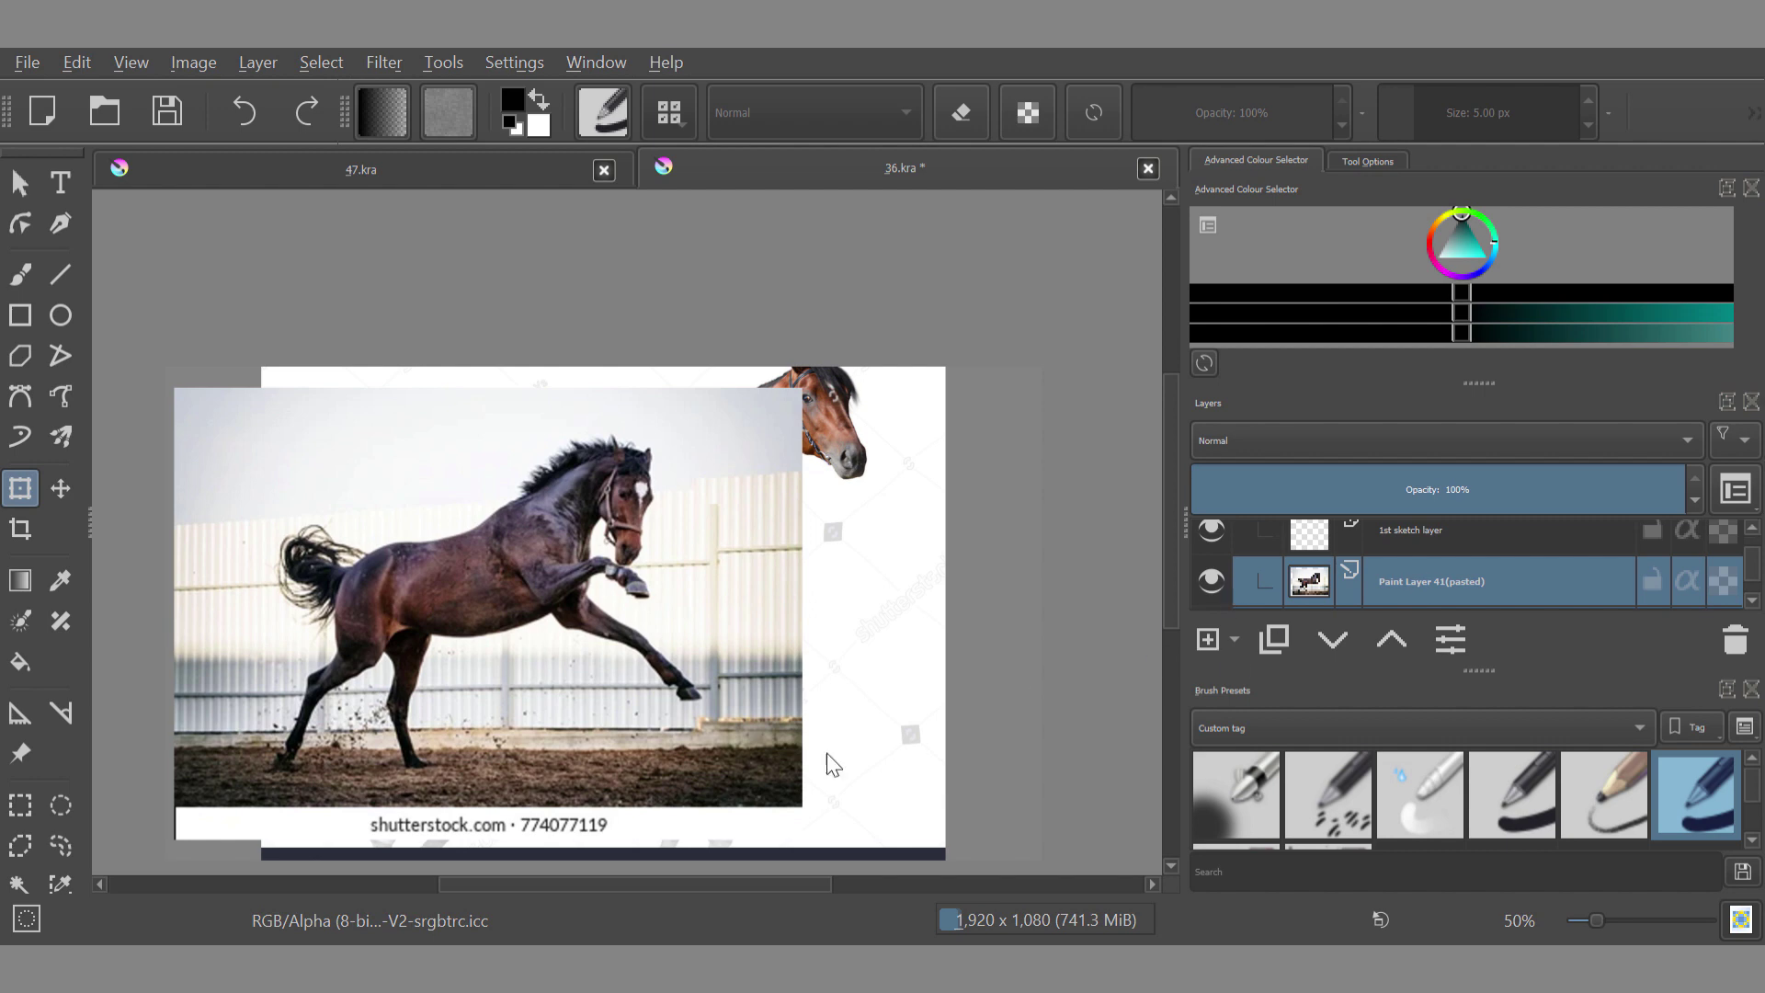
Step: Rename the leaping horse photo's layer as ref 1
{"action": "key", "text": "ctrl+v"}
{"action": "left_click", "coordinate": [1411, 563]}
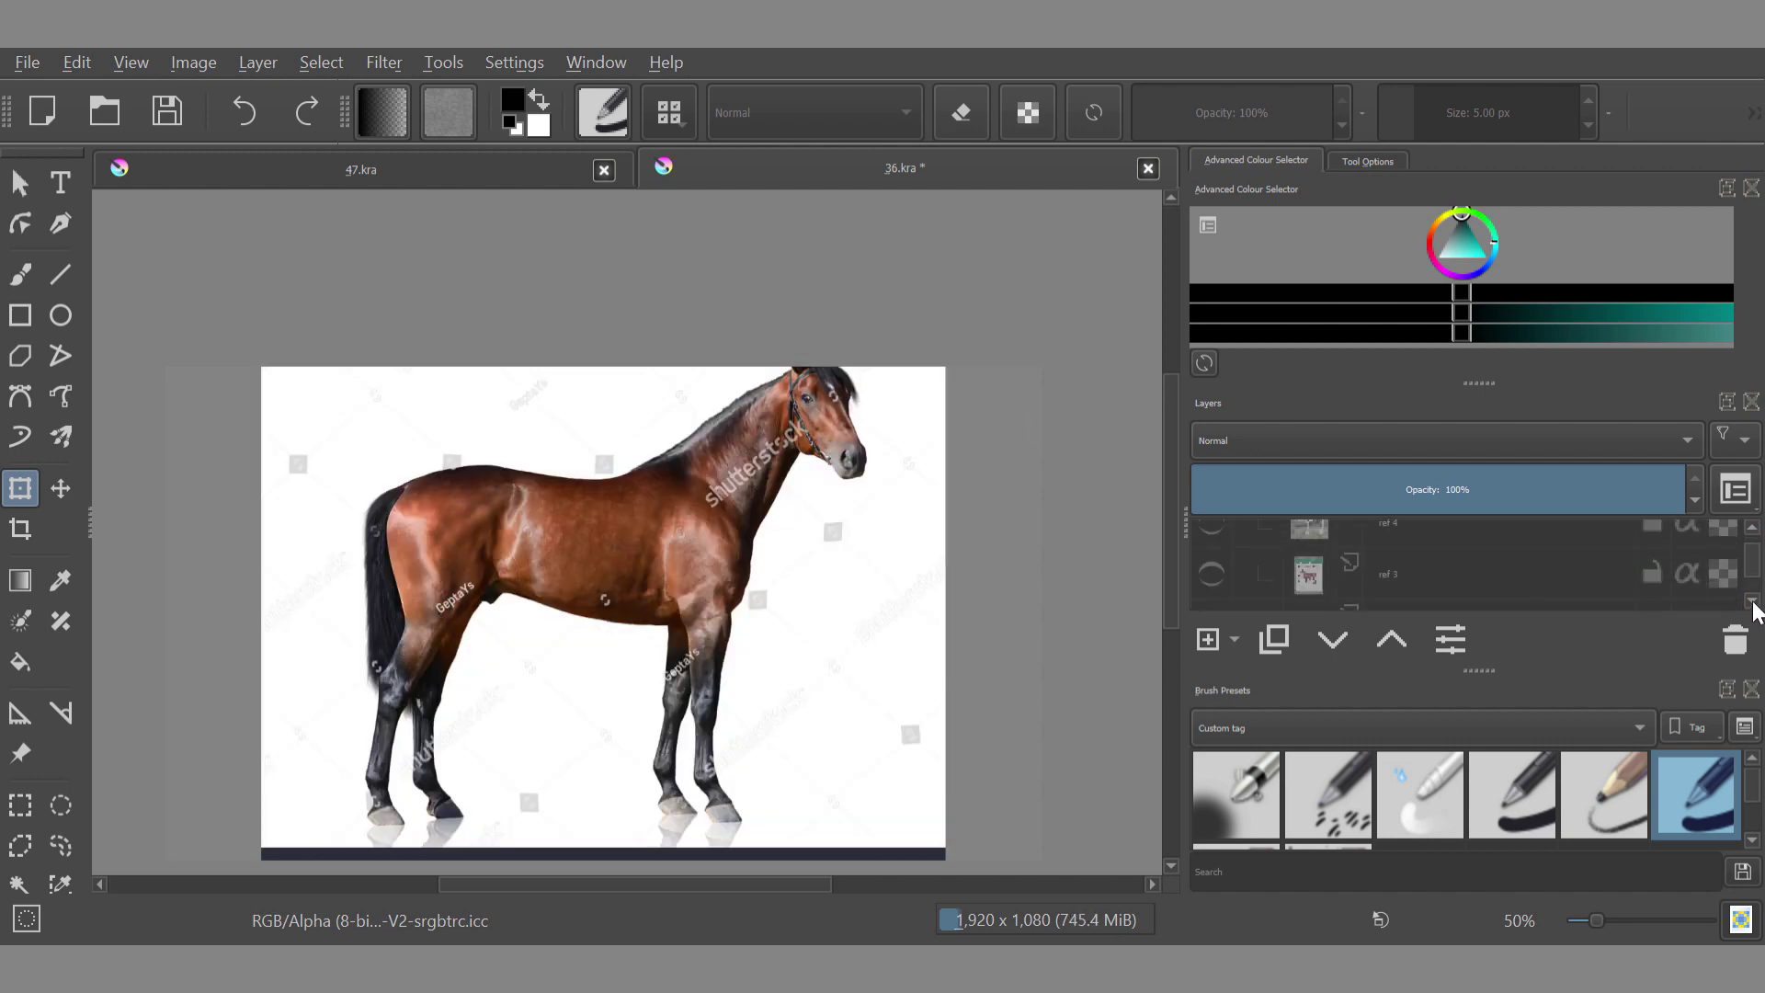
{"action": "double_click", "coordinate": [1548, 583]}
{"action": "type", "text": "ref 1"}
{"action": "key", "text": "Return"}
Step: Copy the leaping horse with a freehand selection onto a new layer and hide the full photo's layer
{"action": "left_click", "coordinate": [61, 846]}
{"action": "mouse_move", "coordinate": [498, 518]}
{"action": "left_mouse_down"}
{"action": "mouse_move", "coordinate": [387, 729]}
{"action": "mouse_move", "coordinate": [721, 673]}
{"action": "mouse_move", "coordinate": [800, 480]}
{"action": "mouse_move", "coordinate": [501, 516]}
{"action": "left_mouse_up"}
{"action": "key", "text": "ctrl+c"}
{"action": "key", "text": "ctrl+v"}
{"action": "left_click", "coordinate": [1574, 592]}
{"action": "left_click", "coordinate": [1212, 585]}
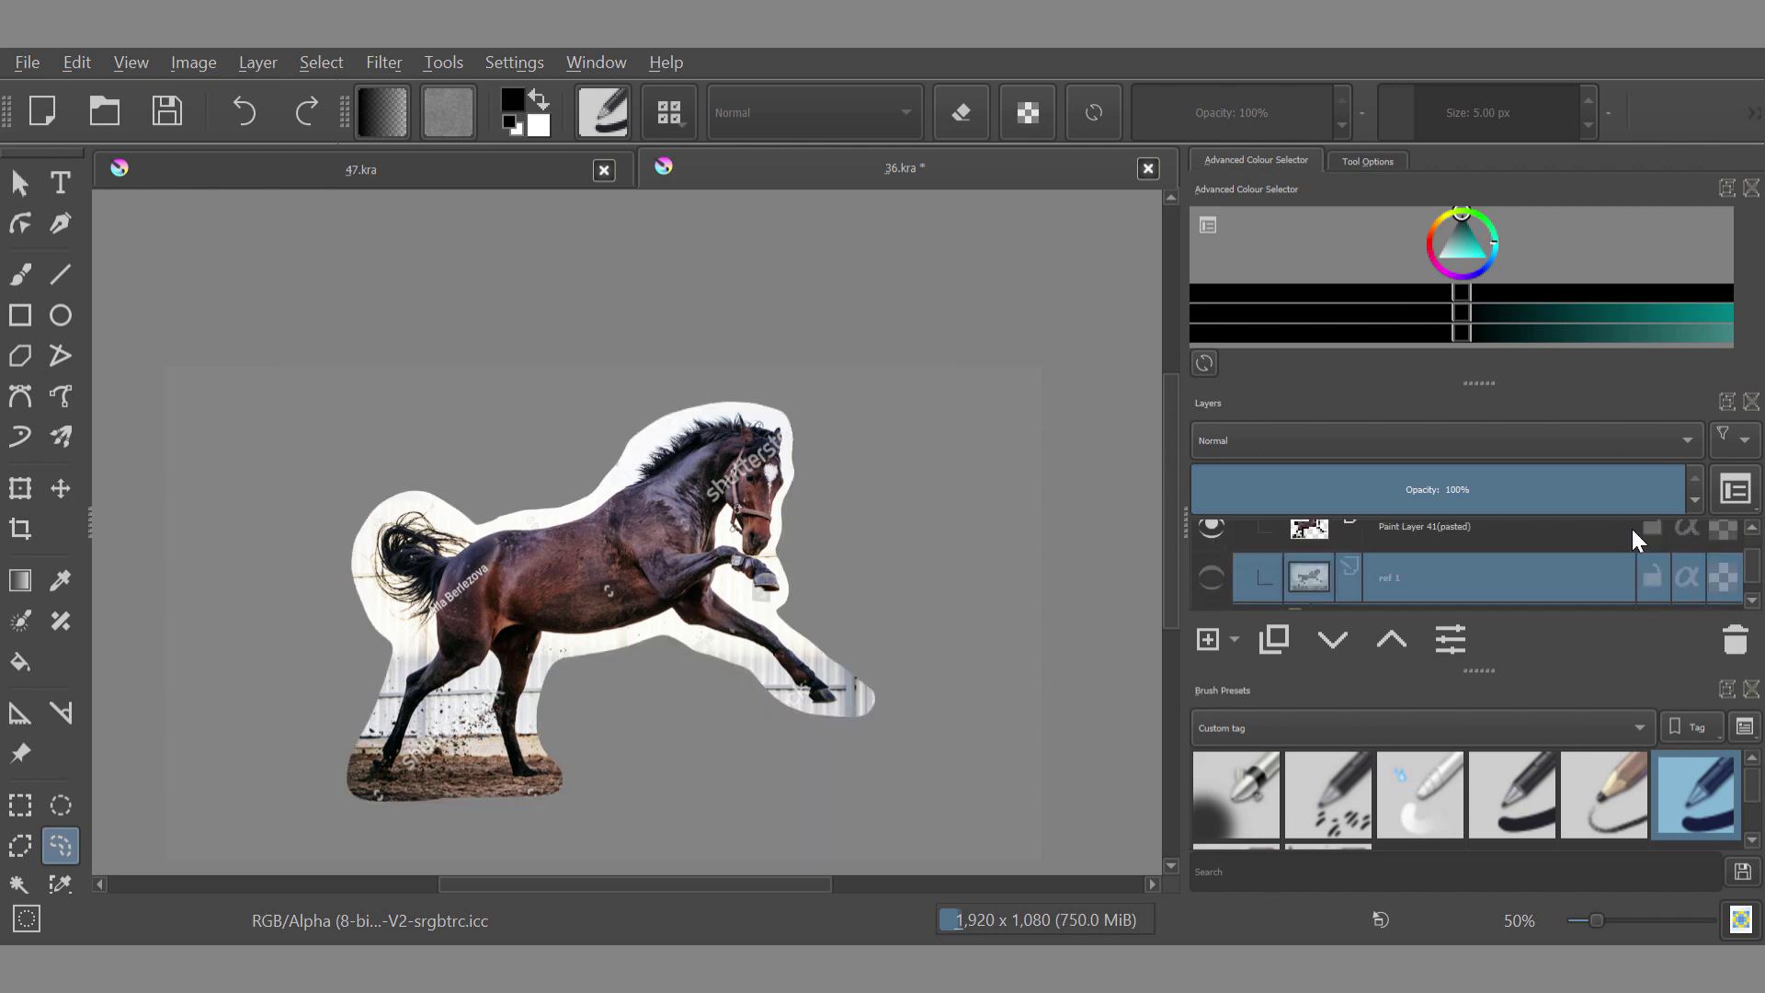
Step: Shrink the leaping horse cut-out and place it on the left part of the canvas
{"action": "left_click", "coordinate": [1632, 530]}
{"action": "key", "text": "ctrl+t"}
{"action": "left_click_drag", "start_coordinate": [686, 639], "coordinate": [557, 639]}
{"action": "left_click_drag", "start_coordinate": [735, 589], "coordinate": [666, 590]}
{"action": "key", "text": "b"}
{"action": "key", "text": "Page_Up"}
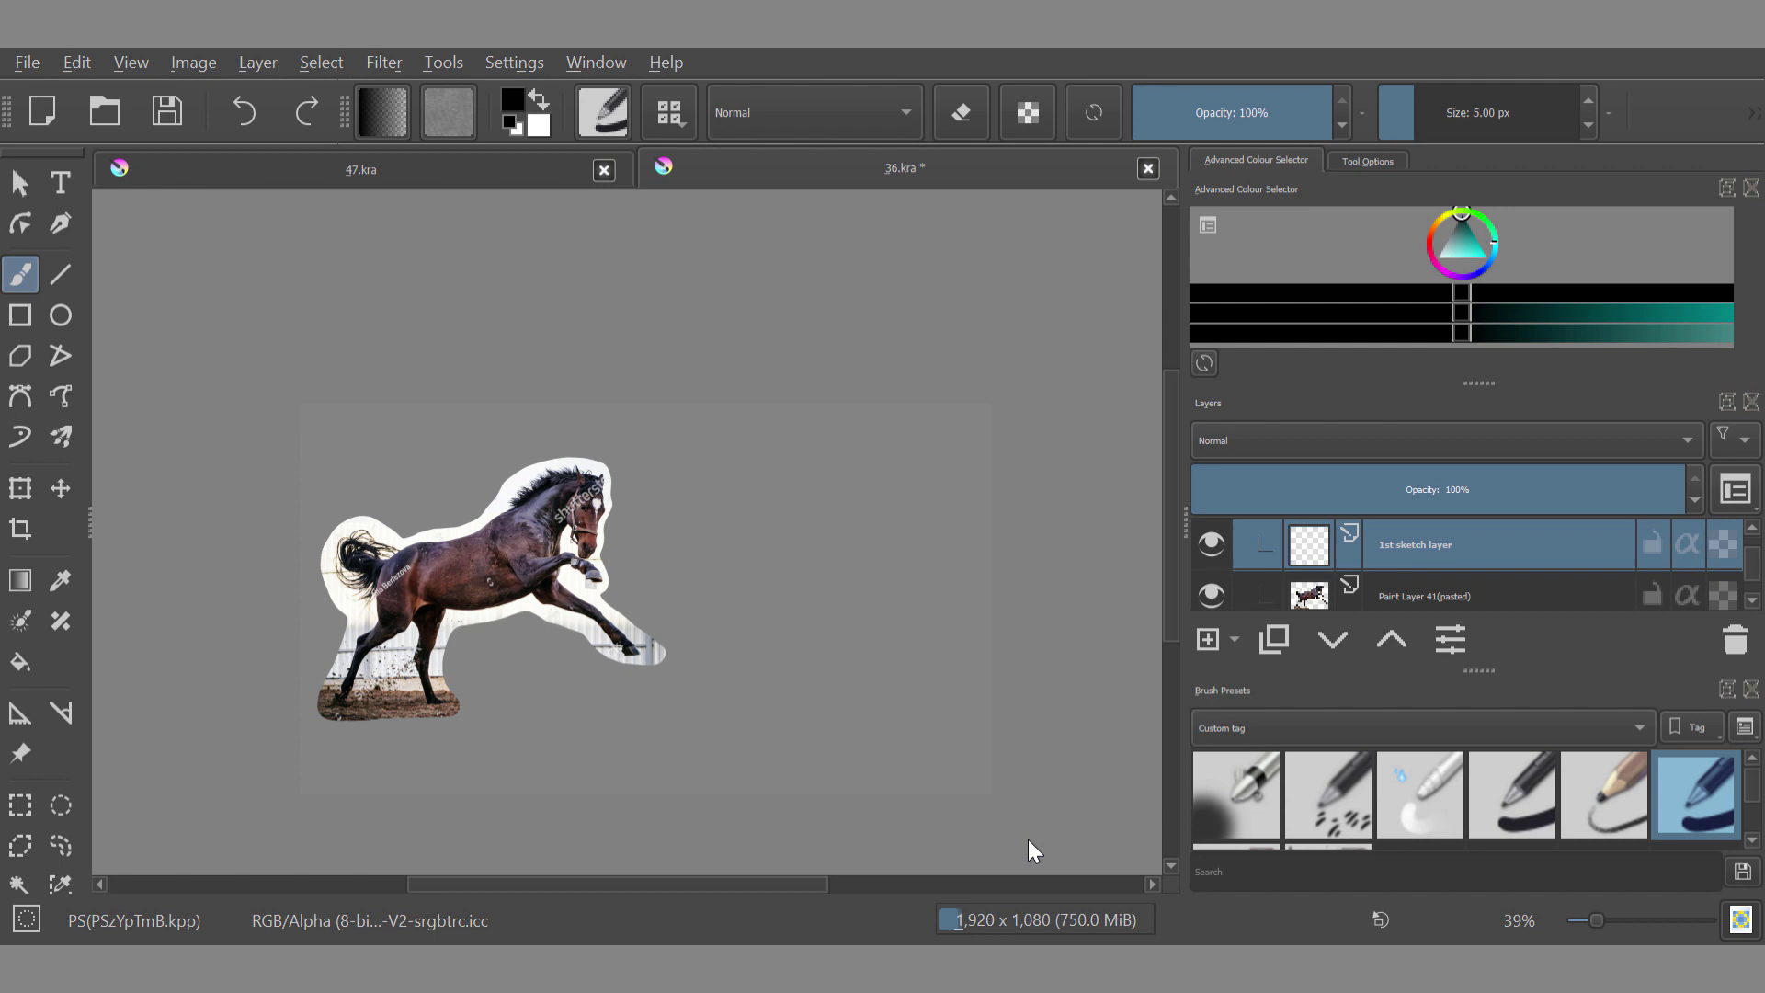
{"action": "scroll", "coordinate": [740, 635], "scroll_direction": "up", "scroll_amount": 1}
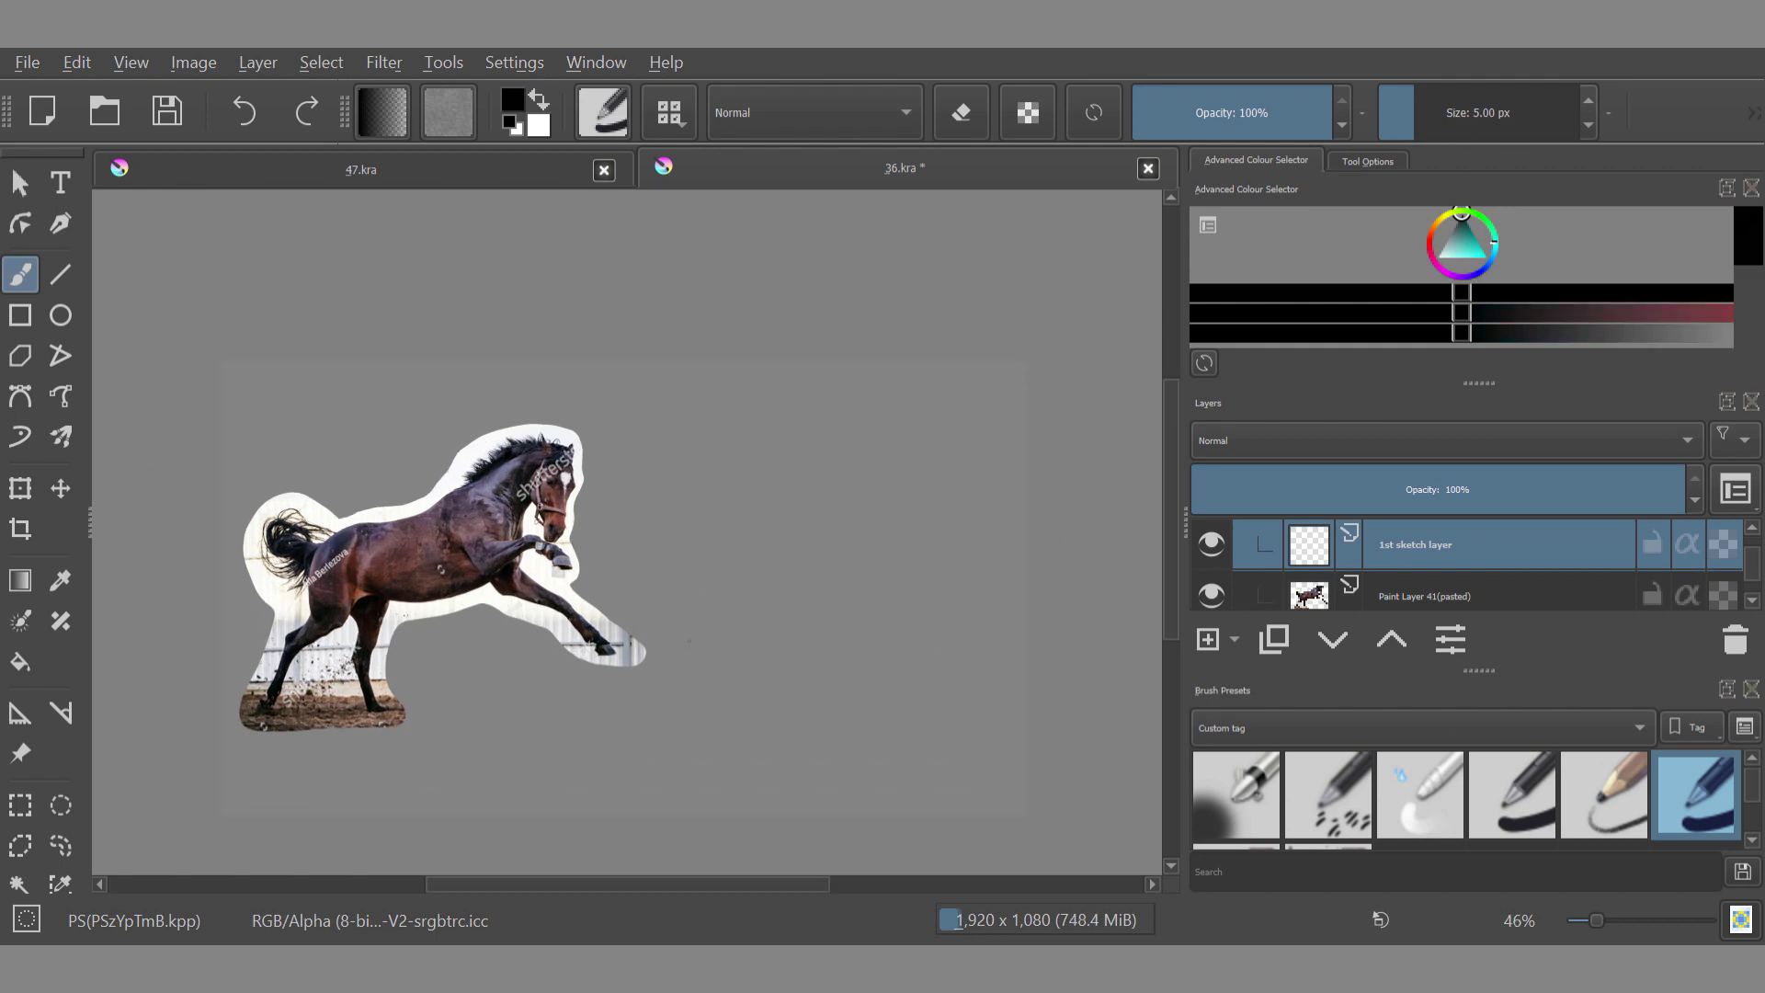
Step: Trim the cut-out's edge beyond the outstretched front hoof and scale the cut-out down slightly
{"action": "left_click", "coordinate": [1472, 596]}
{"action": "left_click", "coordinate": [21, 489]}
{"action": "left_click", "coordinate": [61, 846]}
{"action": "left_click_drag", "start_coordinate": [625, 598], "coordinate": [624, 703]}
{"action": "key", "text": "Delete"}
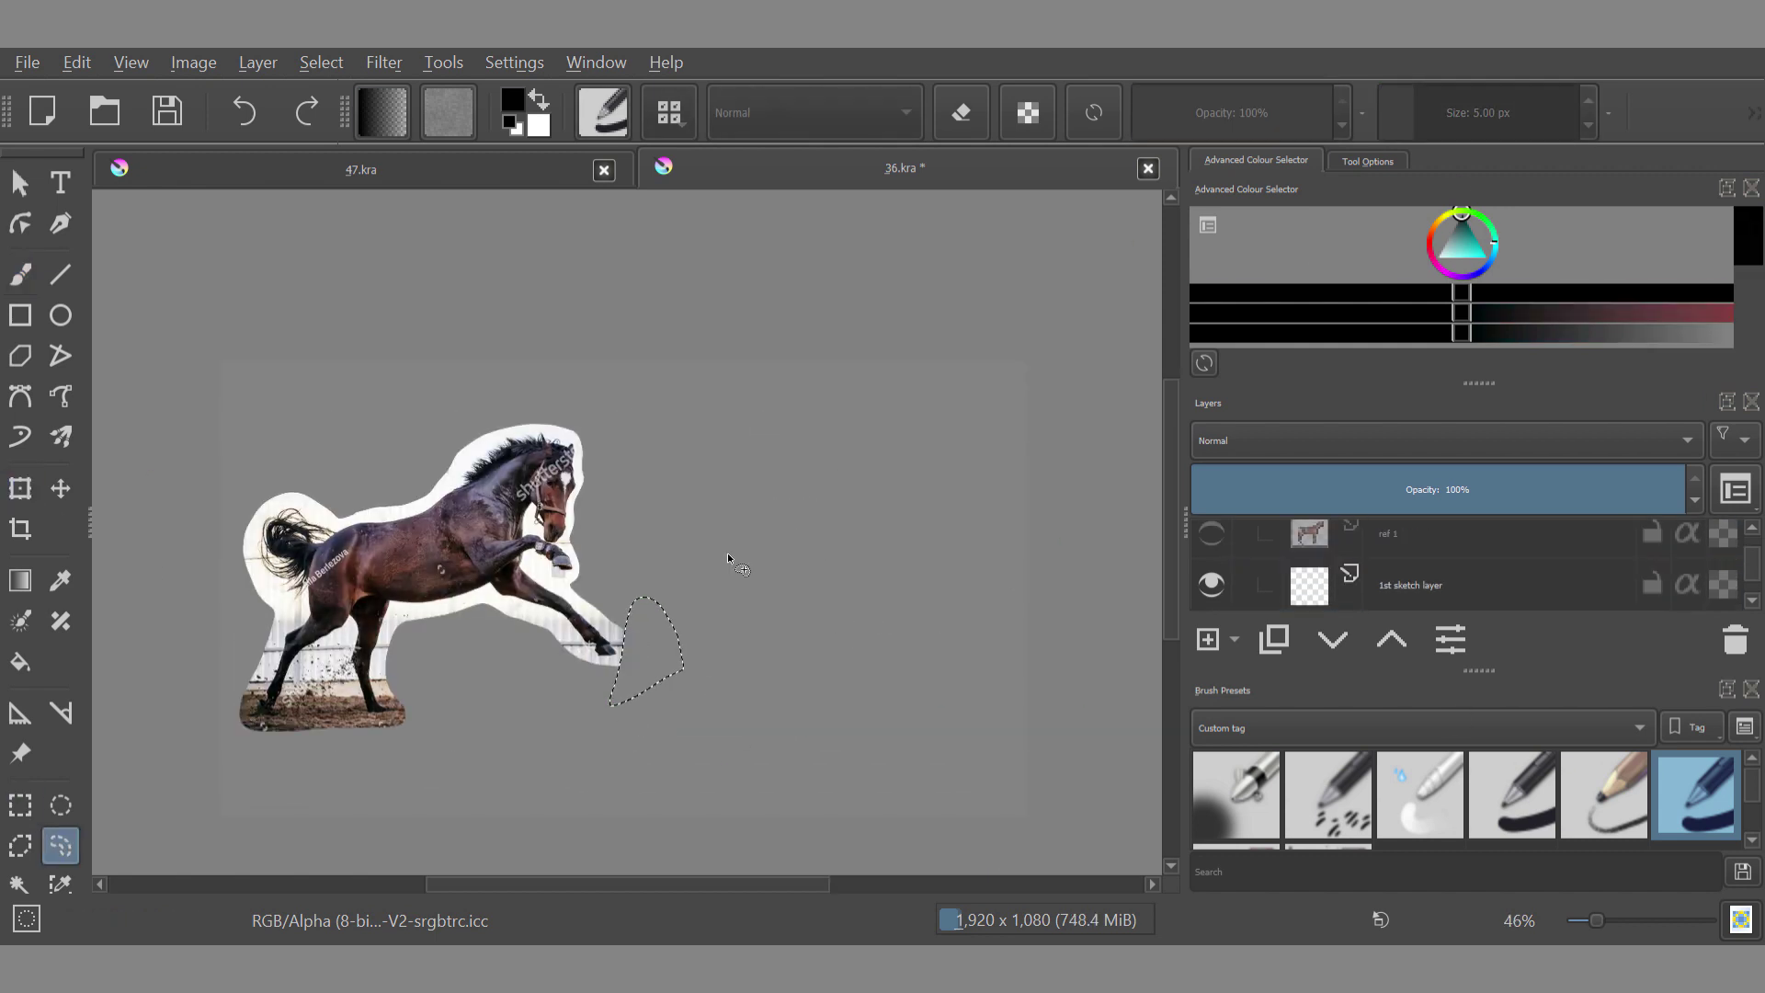
{"action": "key", "text": "ctrl+shift+a"}
{"action": "left_click", "coordinate": [20, 489]}
Step: Draw a five-sided envelope of straight black lines beside the horse on the 1st sketch layer
{"action": "left_click", "coordinate": [20, 274]}
{"action": "left_click", "coordinate": [1321, 545]}
{"action": "mouse_move", "coordinate": [631, 579]}
{"action": "left_mouse_down"}
{"action": "mouse_move", "coordinate": [601, 579]}
{"action": "mouse_move", "coordinate": [627, 720]}
{"action": "mouse_move", "coordinate": [729, 730]}
{"action": "mouse_move", "coordinate": [917, 680]}
{"action": "left_mouse_up"}
{"action": "left_click_drag", "start_coordinate": [882, 506], "coordinate": [917, 672]}
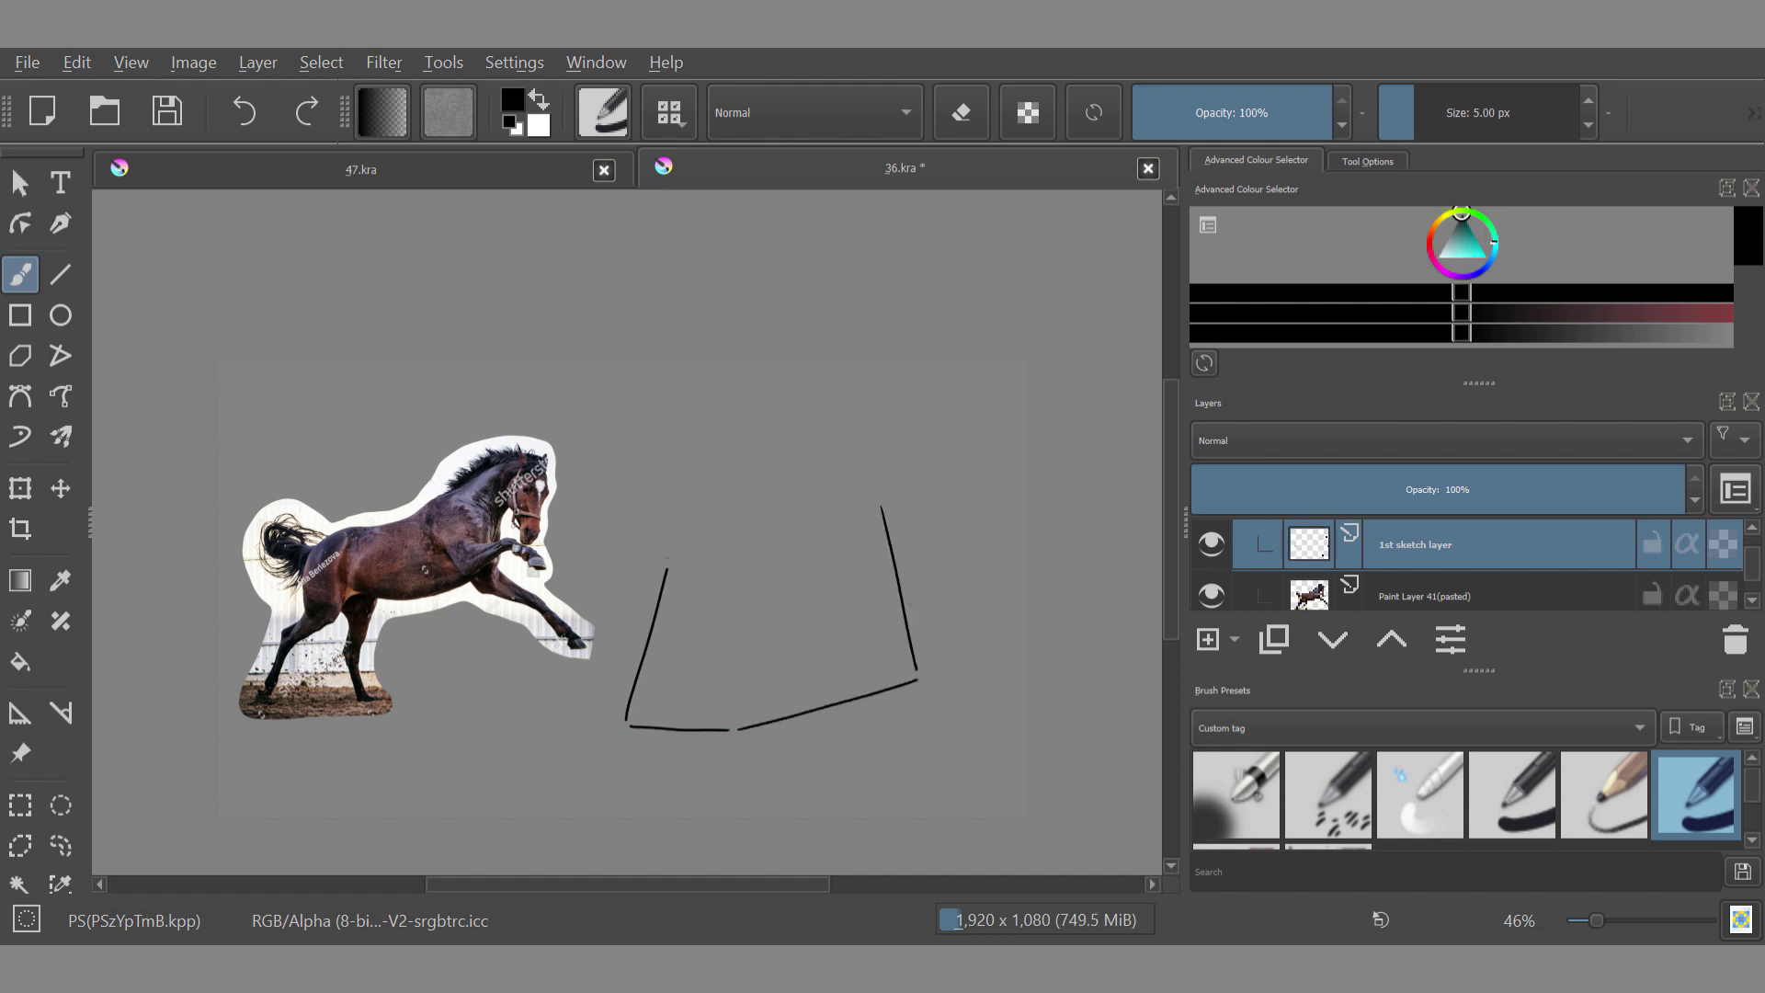
{"action": "left_click_drag", "start_coordinate": [667, 557], "coordinate": [867, 492]}
Step: Move the envelope sketch over the horse photo and resize it to fit around the horse
{"action": "key", "text": "ctrl+t"}
{"action": "left_click_drag", "start_coordinate": [919, 495], "coordinate": [951, 471]}
{"action": "left_click_drag", "start_coordinate": [819, 690], "coordinate": [461, 670]}
{"action": "left_click_drag", "start_coordinate": [578, 574], "coordinate": [587, 575]}
{"action": "left_click_drag", "start_coordinate": [430, 717], "coordinate": [424, 706]}
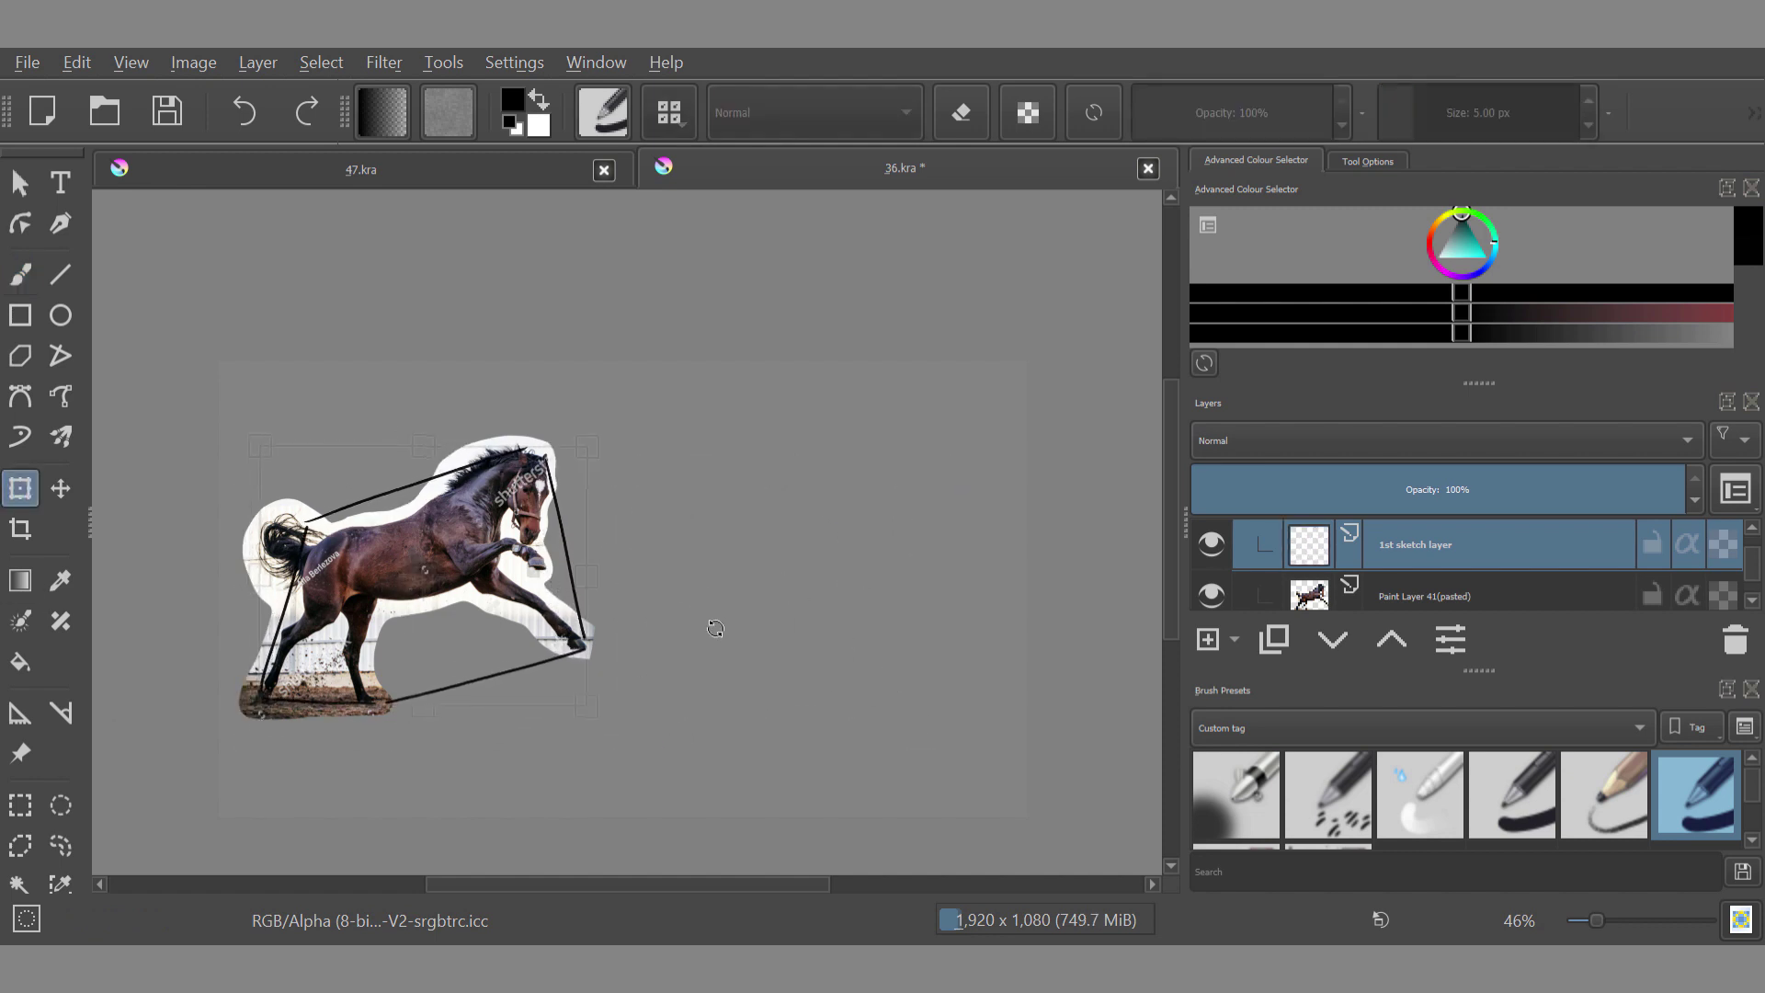
Step: Realign the envelope's two lower lines with the hooves in the photo using freehand selections and transforms
{"action": "left_click", "coordinate": [61, 845]}
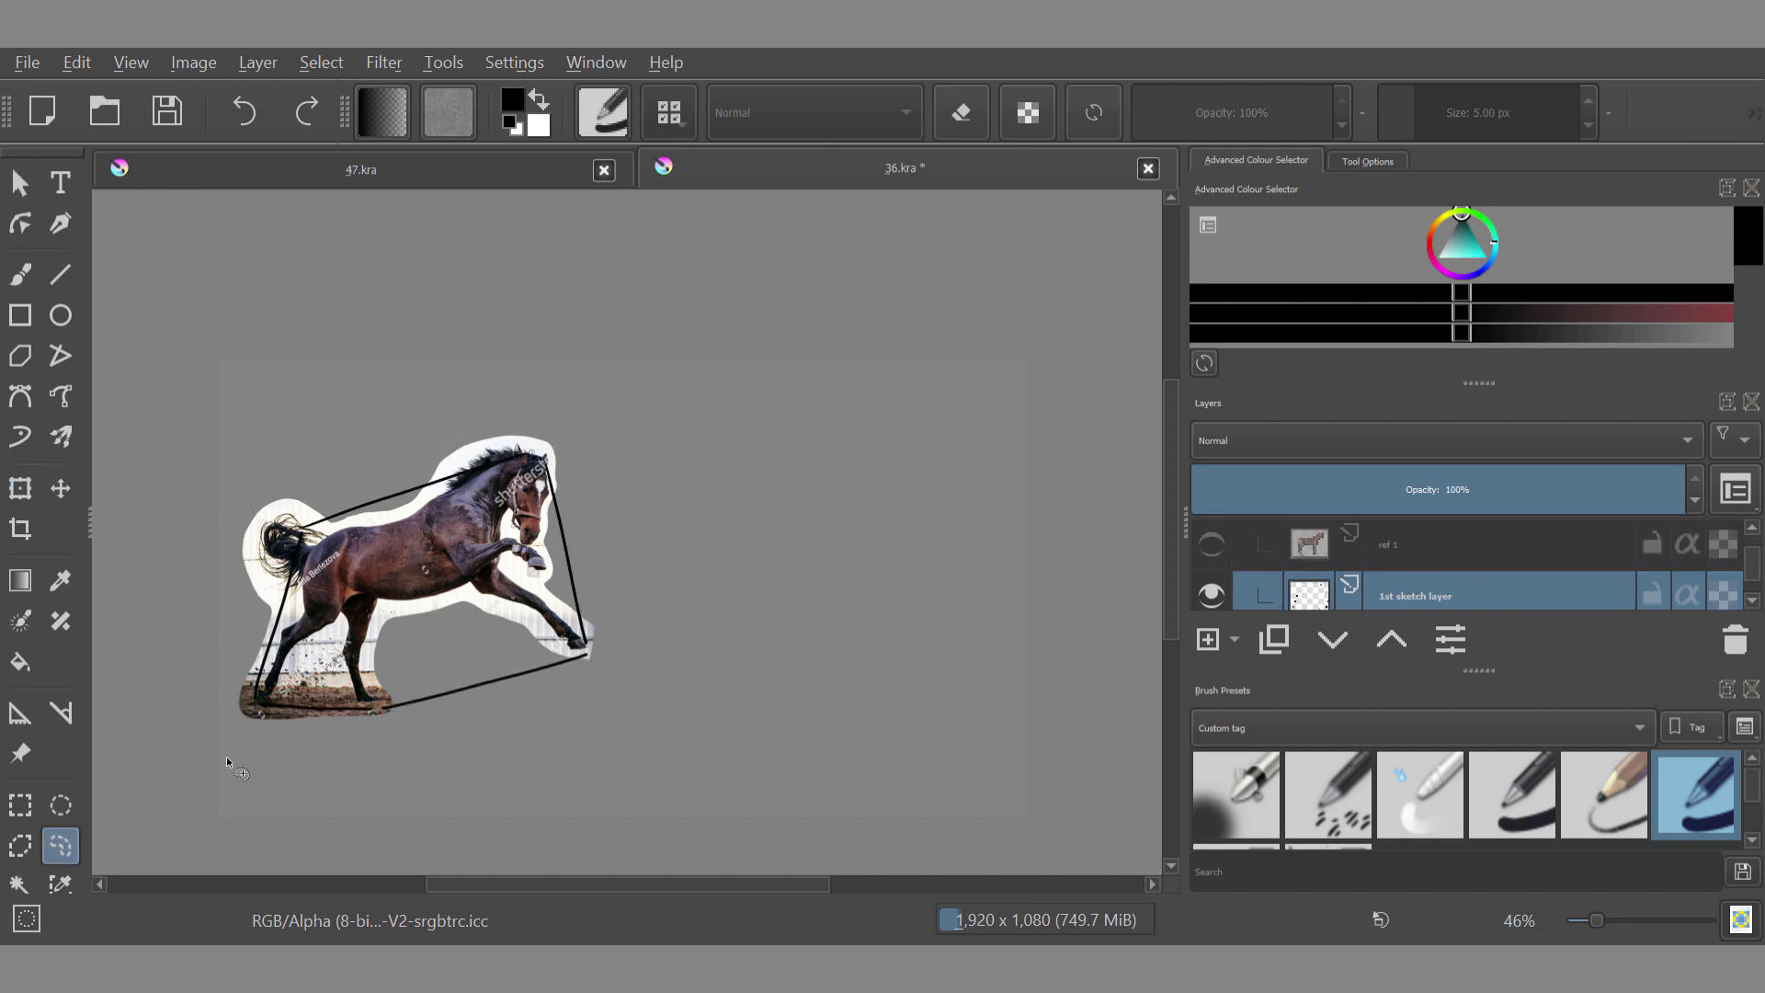
{"action": "key", "text": "ctrl+t"}
{"action": "left_click_drag", "start_coordinate": [246, 709], "coordinate": [386, 710]}
{"action": "left_click", "coordinate": [60, 845]}
{"action": "key", "text": "ctrl+t"}
{"action": "left_click_drag", "start_coordinate": [522, 726], "coordinate": [523, 718]}
{"action": "left_click_drag", "start_coordinate": [592, 632], "coordinate": [595, 640]}
{"action": "left_click_drag", "start_coordinate": [369, 745], "coordinate": [361, 754]}
Step: Realign the envelope's rear line and its upper back line with the horse in the photo
{"action": "left_click", "coordinate": [60, 845]}
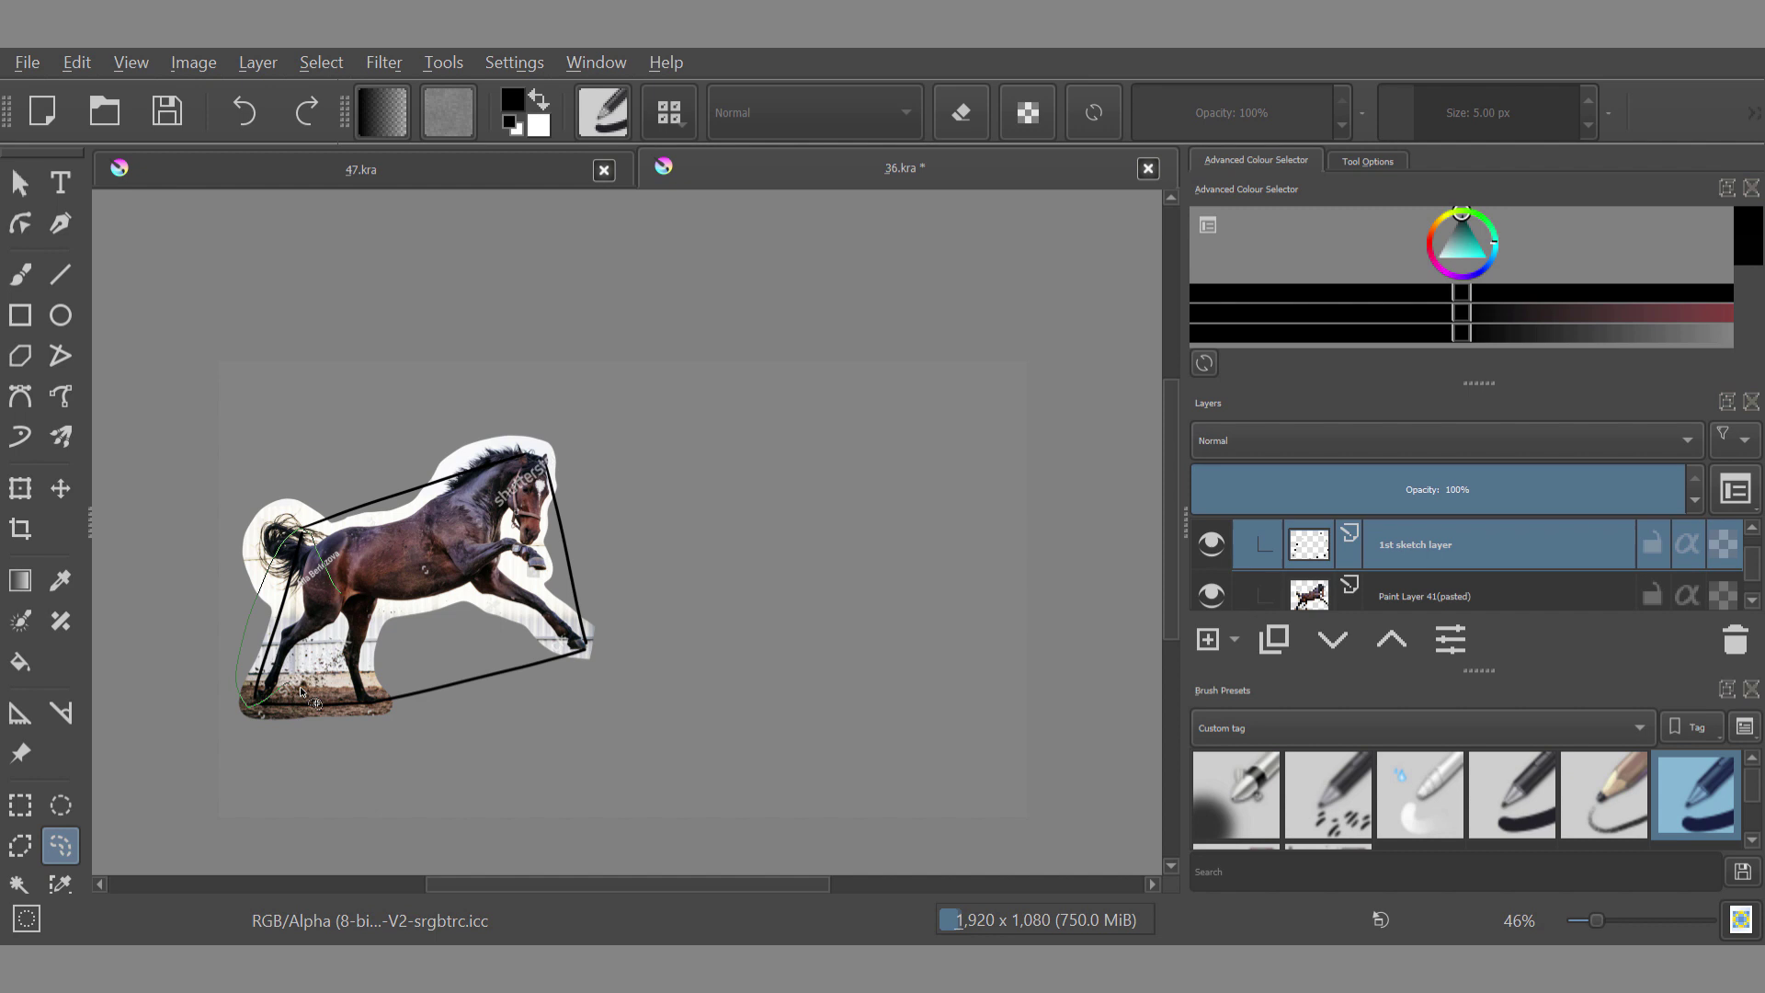
{"action": "key", "text": "ctrl+t"}
{"action": "mouse_move", "coordinate": [299, 692]}
{"action": "left_mouse_down"}
{"action": "mouse_move", "coordinate": [332, 614]}
{"action": "mouse_move", "coordinate": [293, 623]}
{"action": "left_mouse_up"}
{"action": "left_click", "coordinate": [60, 845]}
{"action": "mouse_move", "coordinate": [425, 508]}
{"action": "left_mouse_down"}
{"action": "mouse_move", "coordinate": [274, 504]}
{"action": "mouse_move", "coordinate": [528, 478]}
{"action": "left_mouse_up"}
{"action": "key", "text": "ctrl+t"}
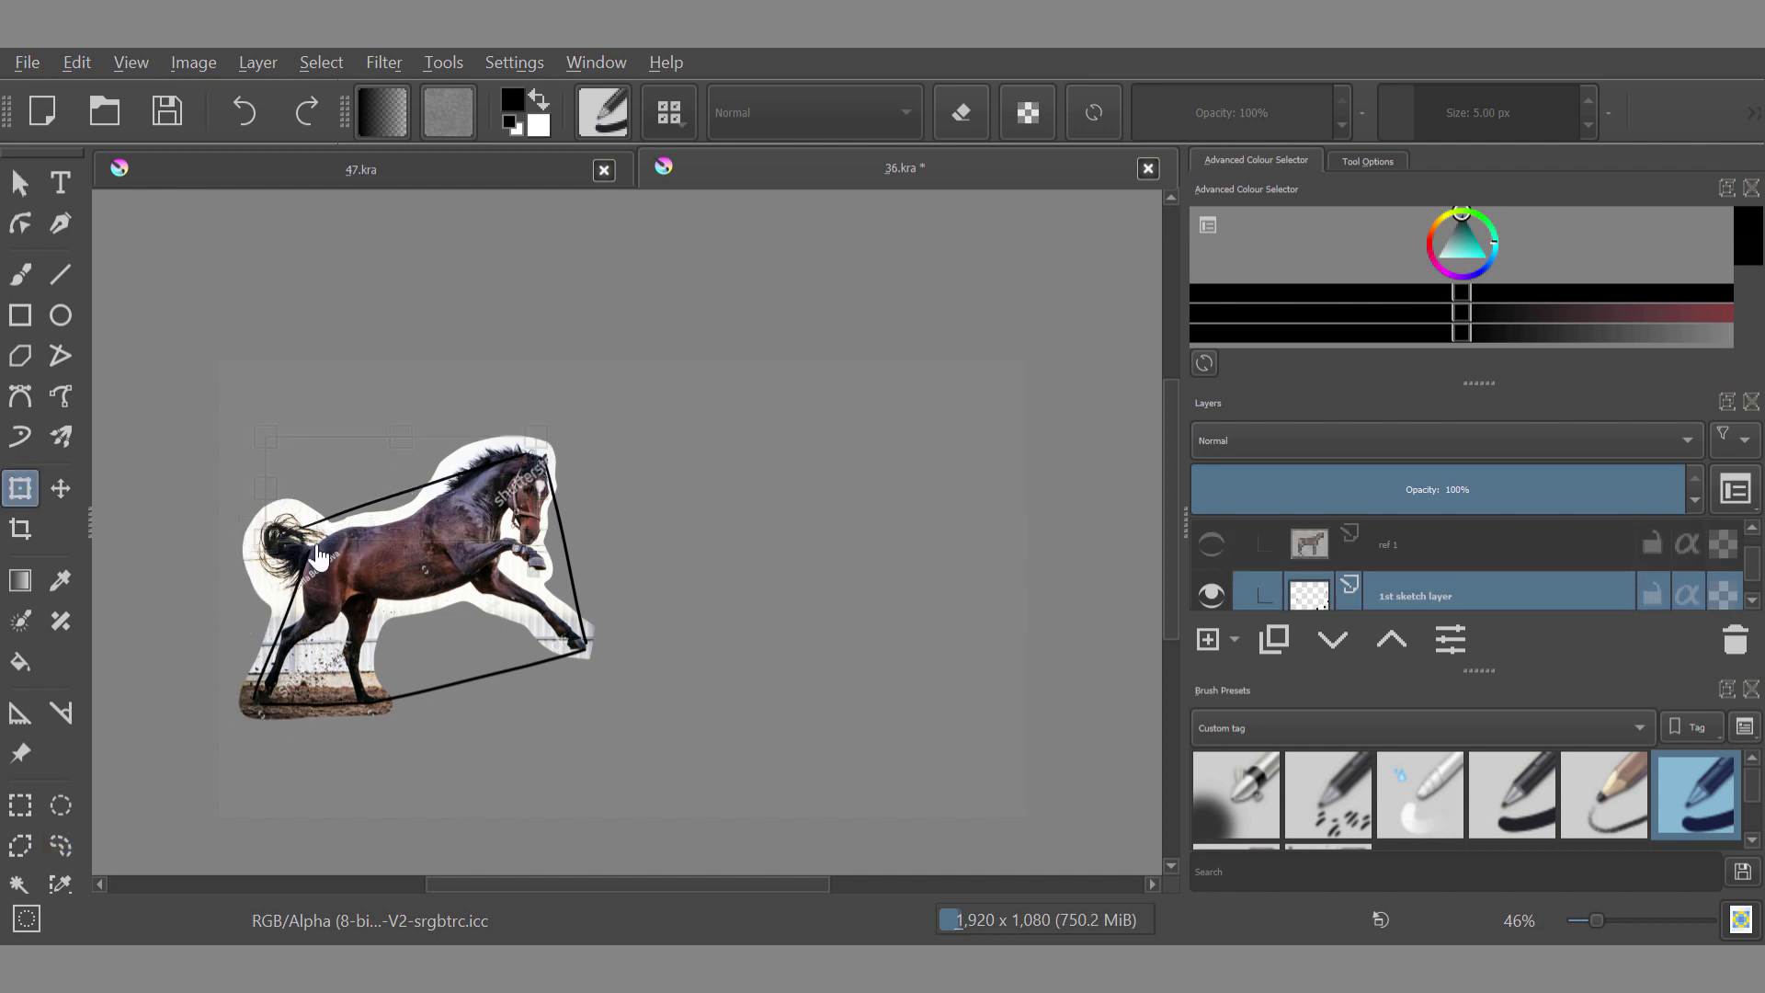
{"action": "key", "text": "Escape"}
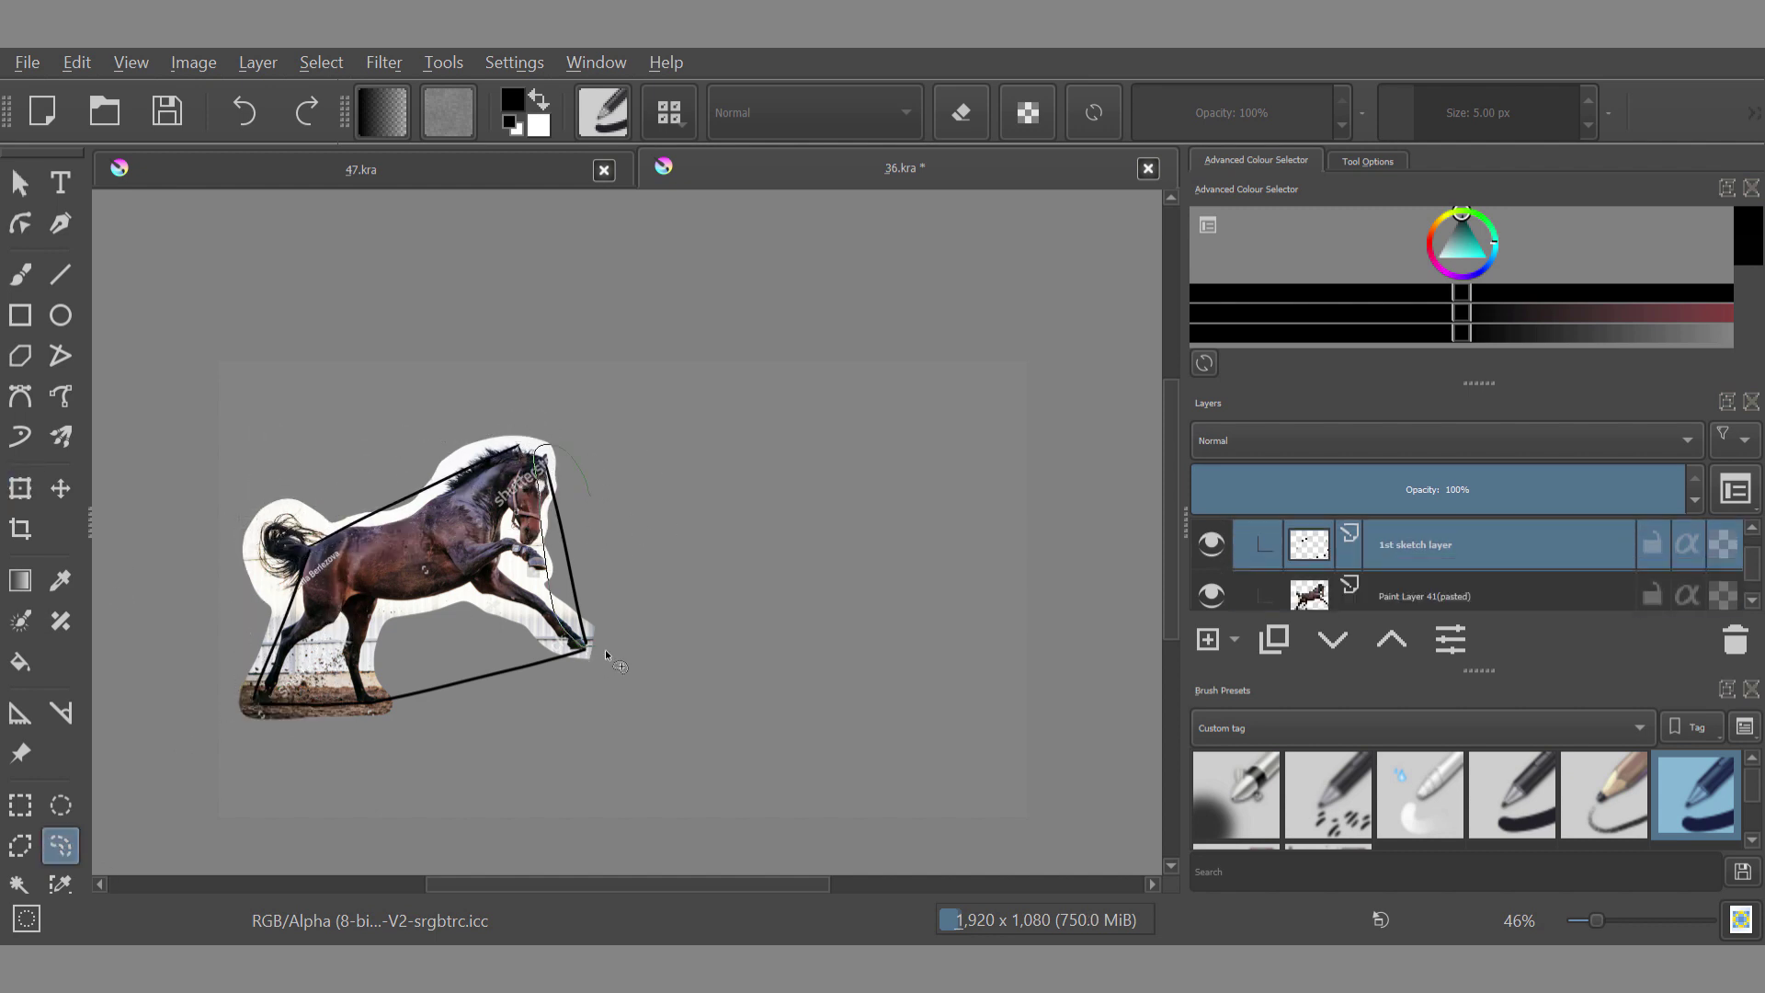
Step: Realign the envelope's front line between the horse's head and the outstretched hoof
{"action": "left_click_drag", "start_coordinate": [605, 649], "coordinate": [593, 515]}
{"action": "key", "text": "ctrl+t"}
{"action": "left_click_drag", "start_coordinate": [572, 447], "coordinate": [575, 437]}
Step: Move the corrected envelope back beside the photo and close the gap at its head corner with a short stroke
{"action": "left_click", "coordinate": [60, 845]}
{"action": "key", "text": "ctrl+t"}
{"action": "left_click_drag", "start_coordinate": [420, 575], "coordinate": [770, 575]}
{"action": "left_click", "coordinate": [20, 275]}
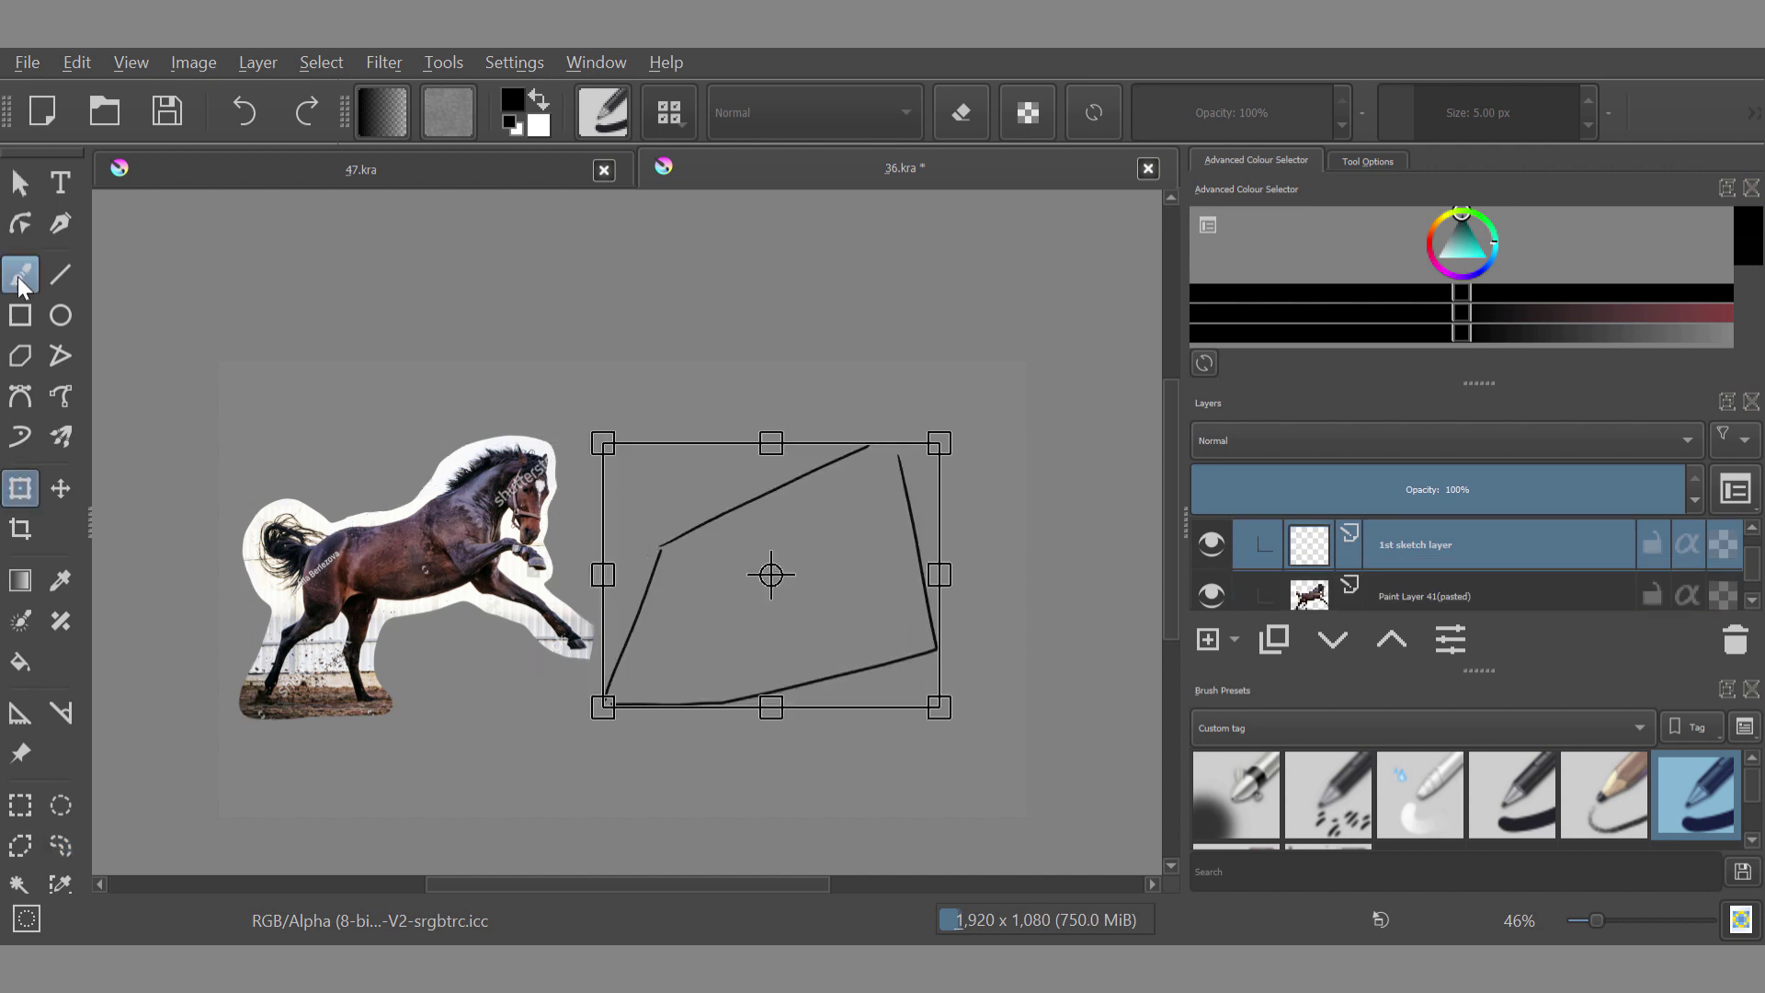
{"action": "left_click", "coordinate": [18, 278]}
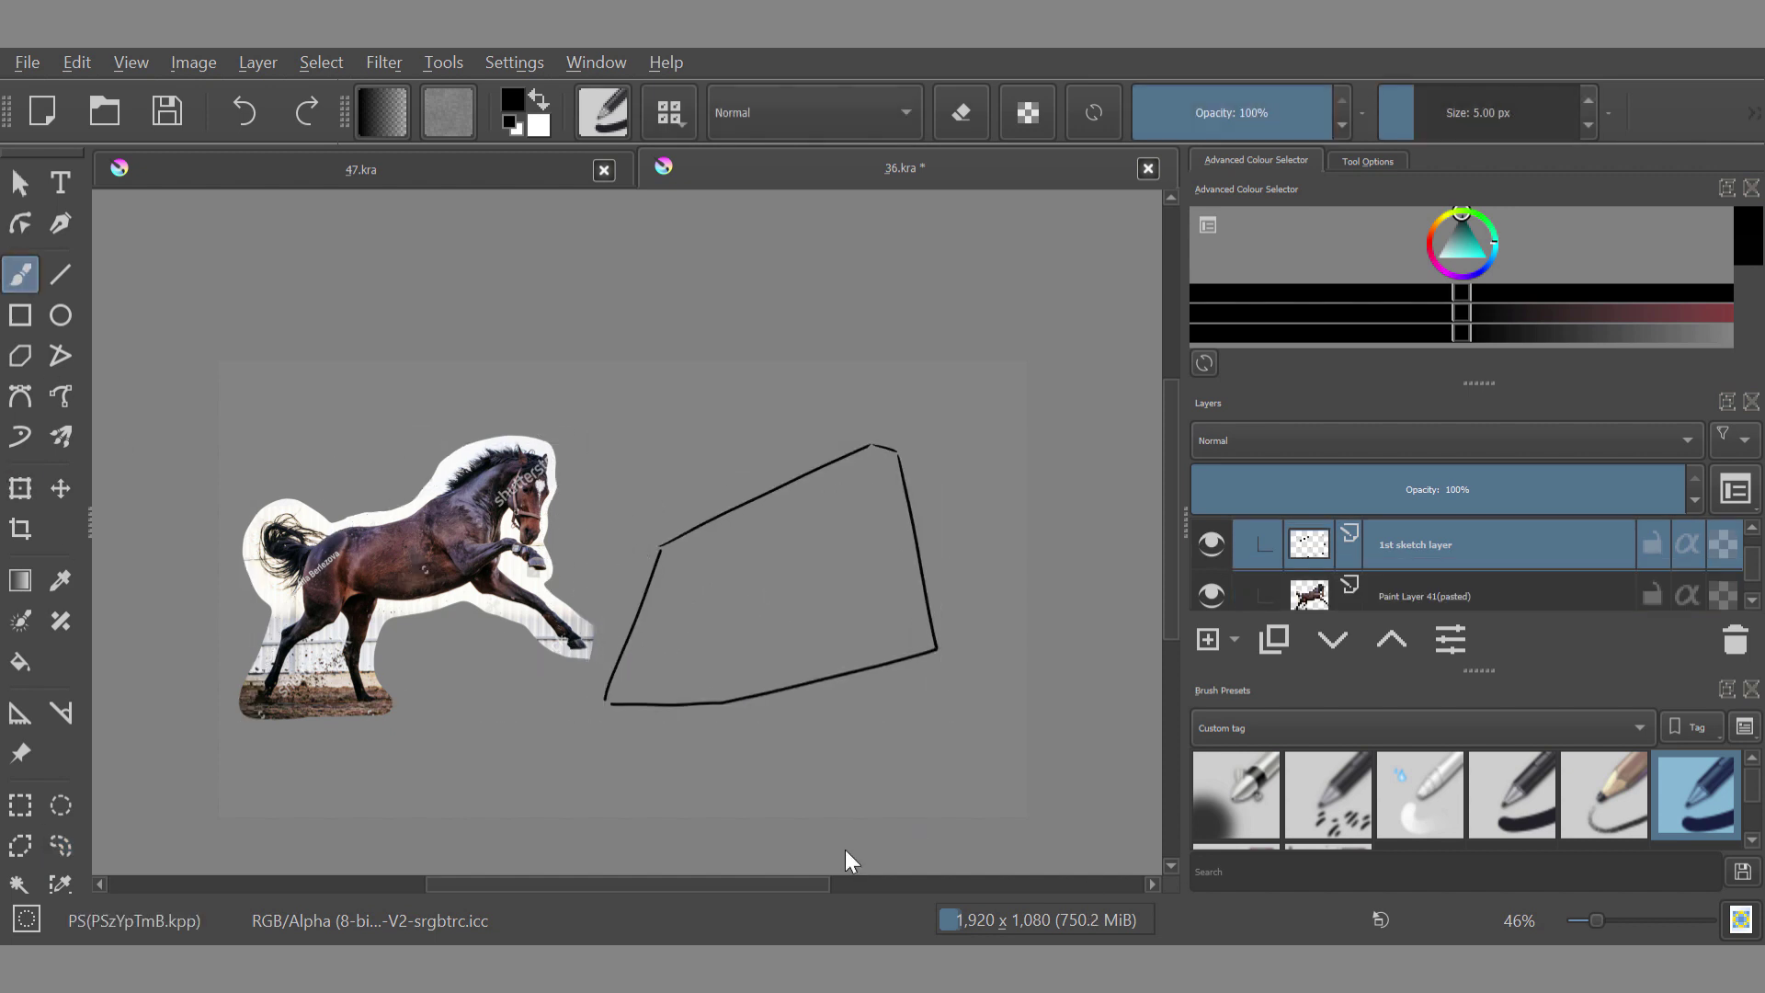
Step: Sketch the leaping horse's body, legs, neck and head inside the envelope, undoing misplaced strokes
{"action": "scroll", "coordinate": [795, 662], "scroll_direction": "up", "scroll_amount": 1}
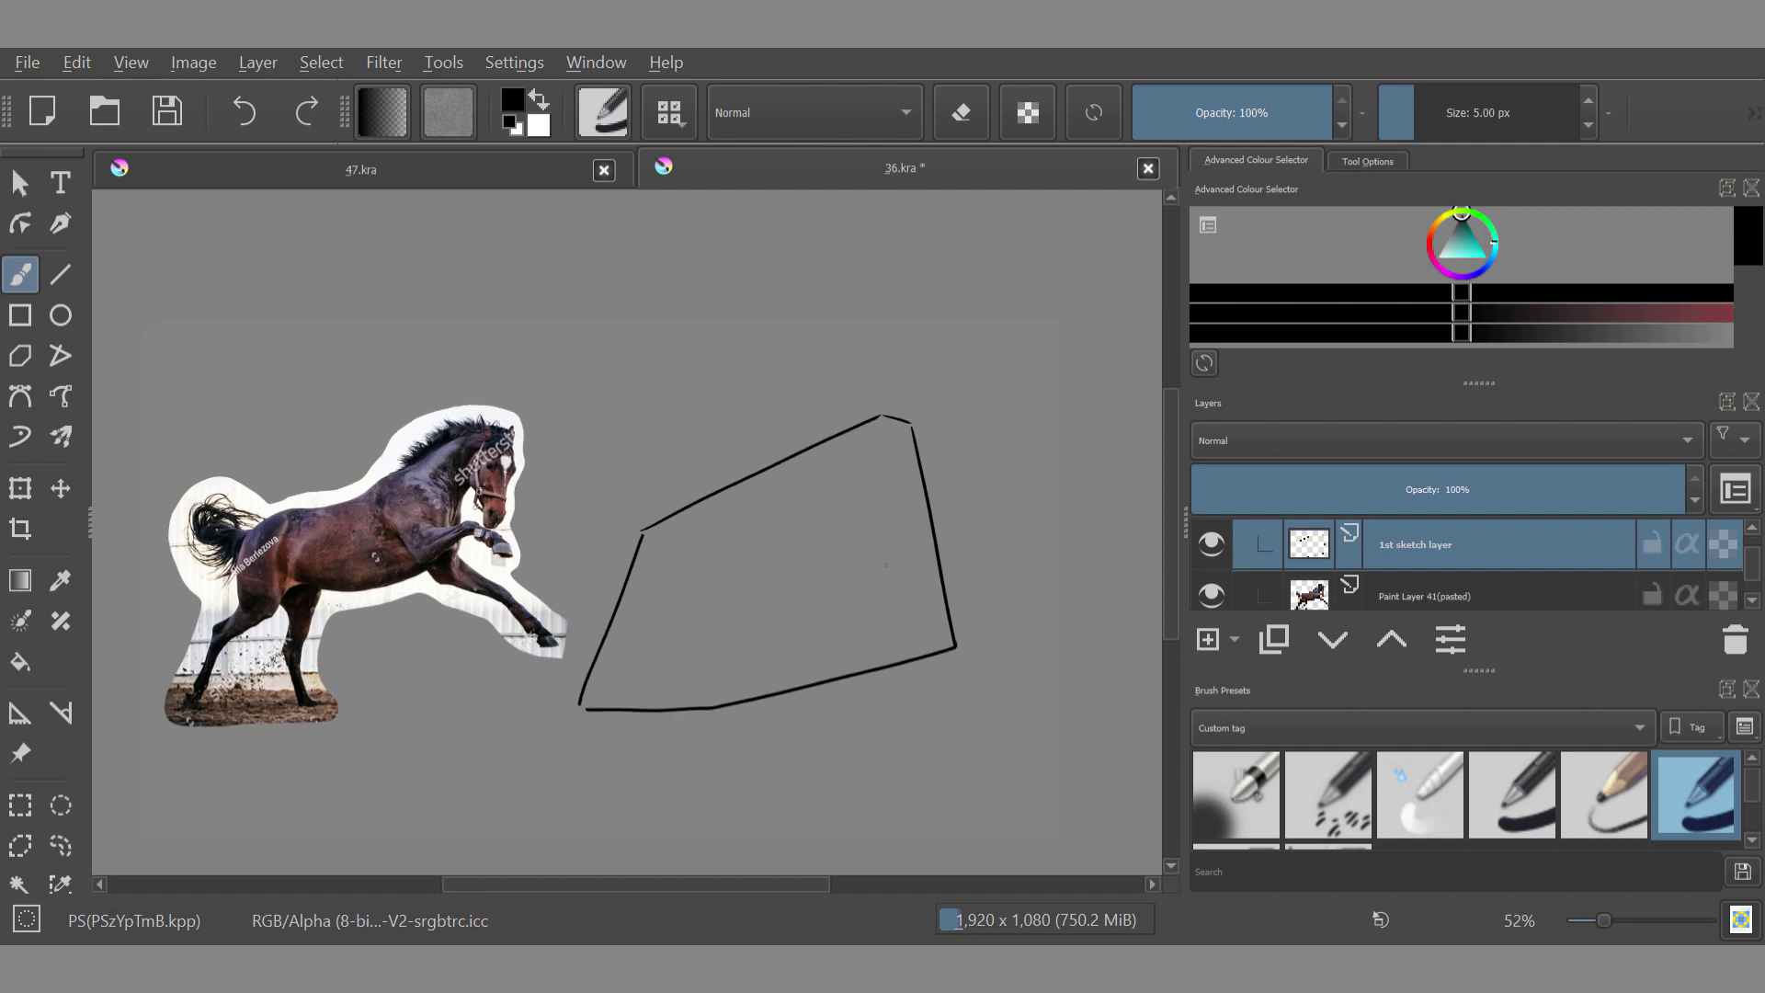
{"action": "left_click_drag", "start_coordinate": [599, 678], "coordinate": [607, 620]}
{"action": "key", "text": "ctrl+z"}
{"action": "left_click", "coordinate": [20, 491]}
{"action": "left_click", "coordinate": [20, 276]}
{"action": "key", "text": "ctrl+z"}
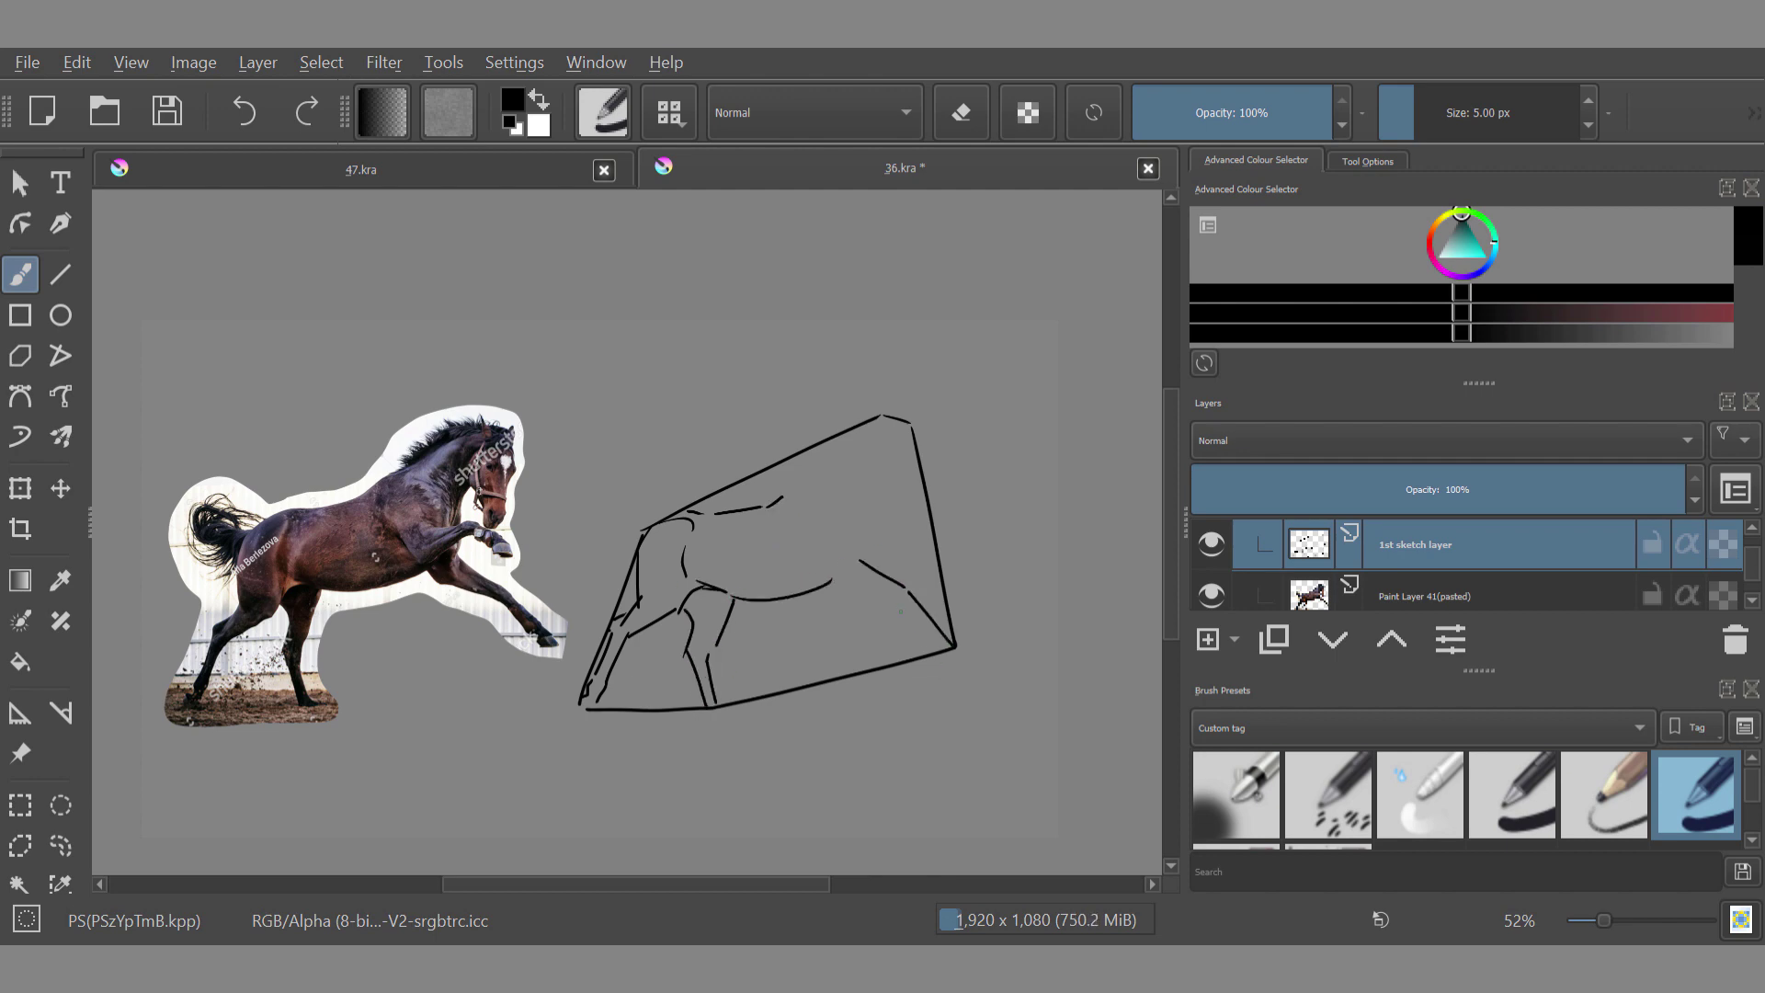
{"action": "key", "text": "ctrl+z"}
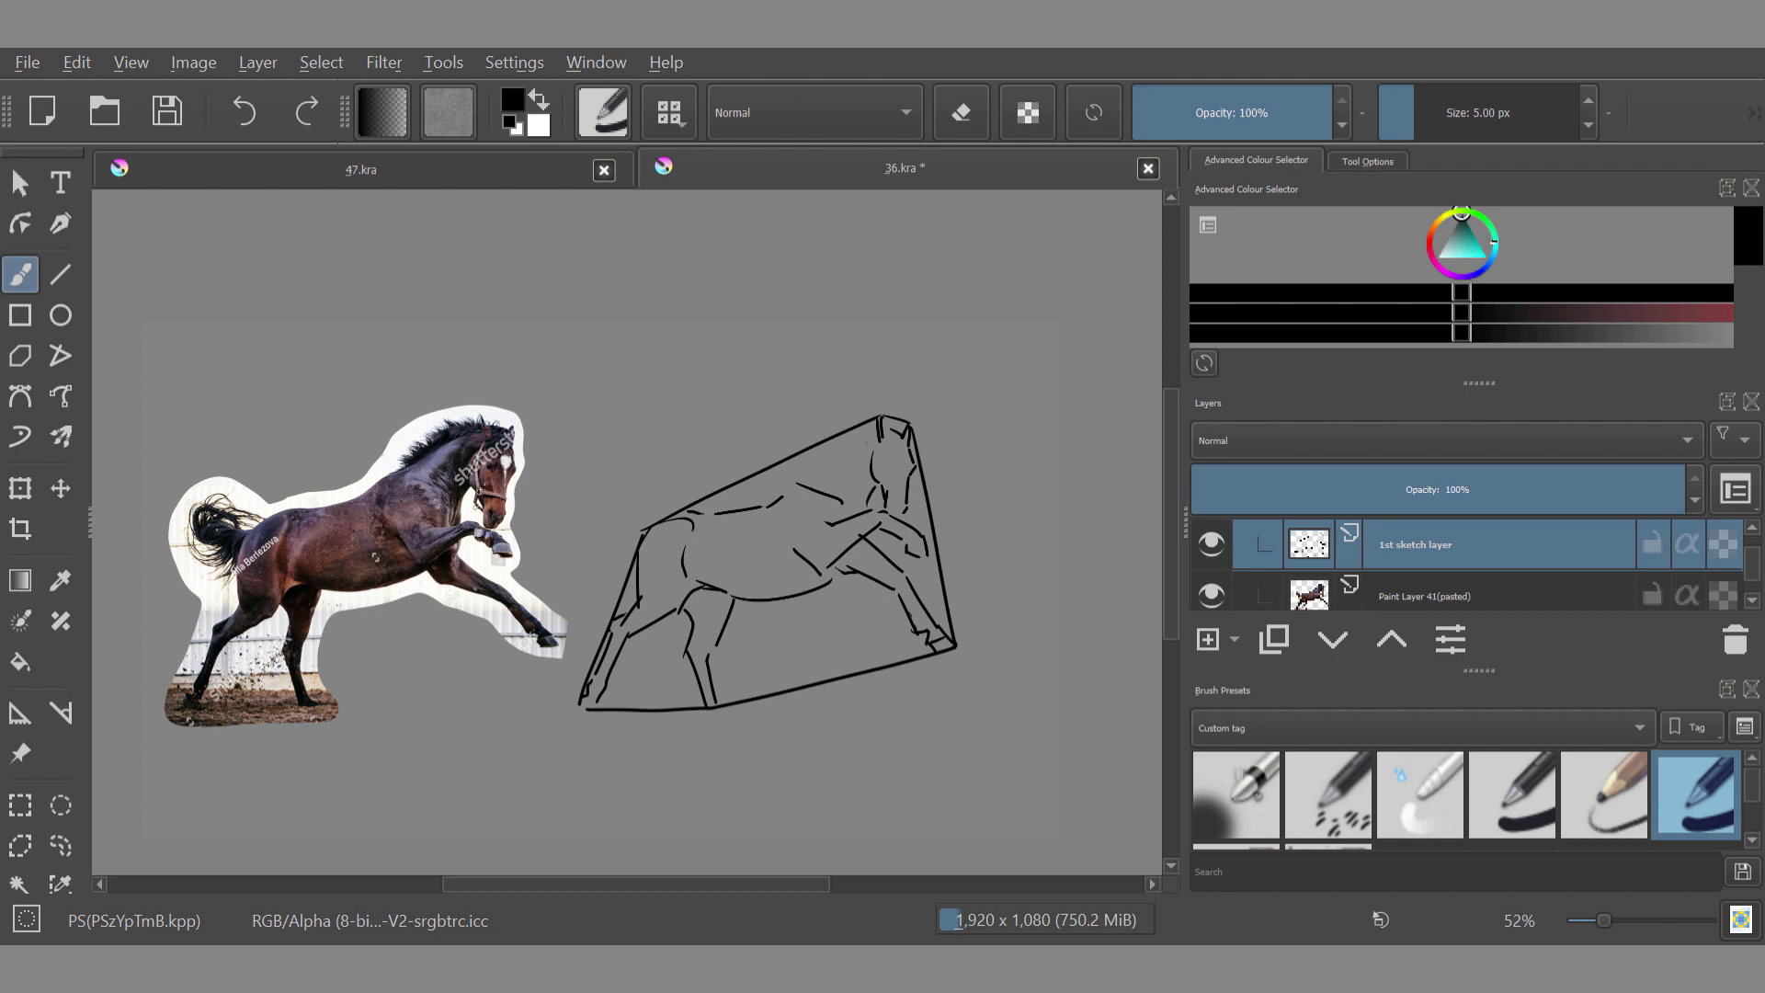
{"action": "left_click_drag", "start_coordinate": [868, 444], "coordinate": [807, 476]}
Step: Move the horse sketch over the photo and line up its envelope with the horse
{"action": "key", "text": "ctrl+t"}
{"action": "left_click_drag", "start_coordinate": [857, 619], "coordinate": [459, 620]}
{"action": "left_click_drag", "start_coordinate": [455, 641], "coordinate": [453, 643]}
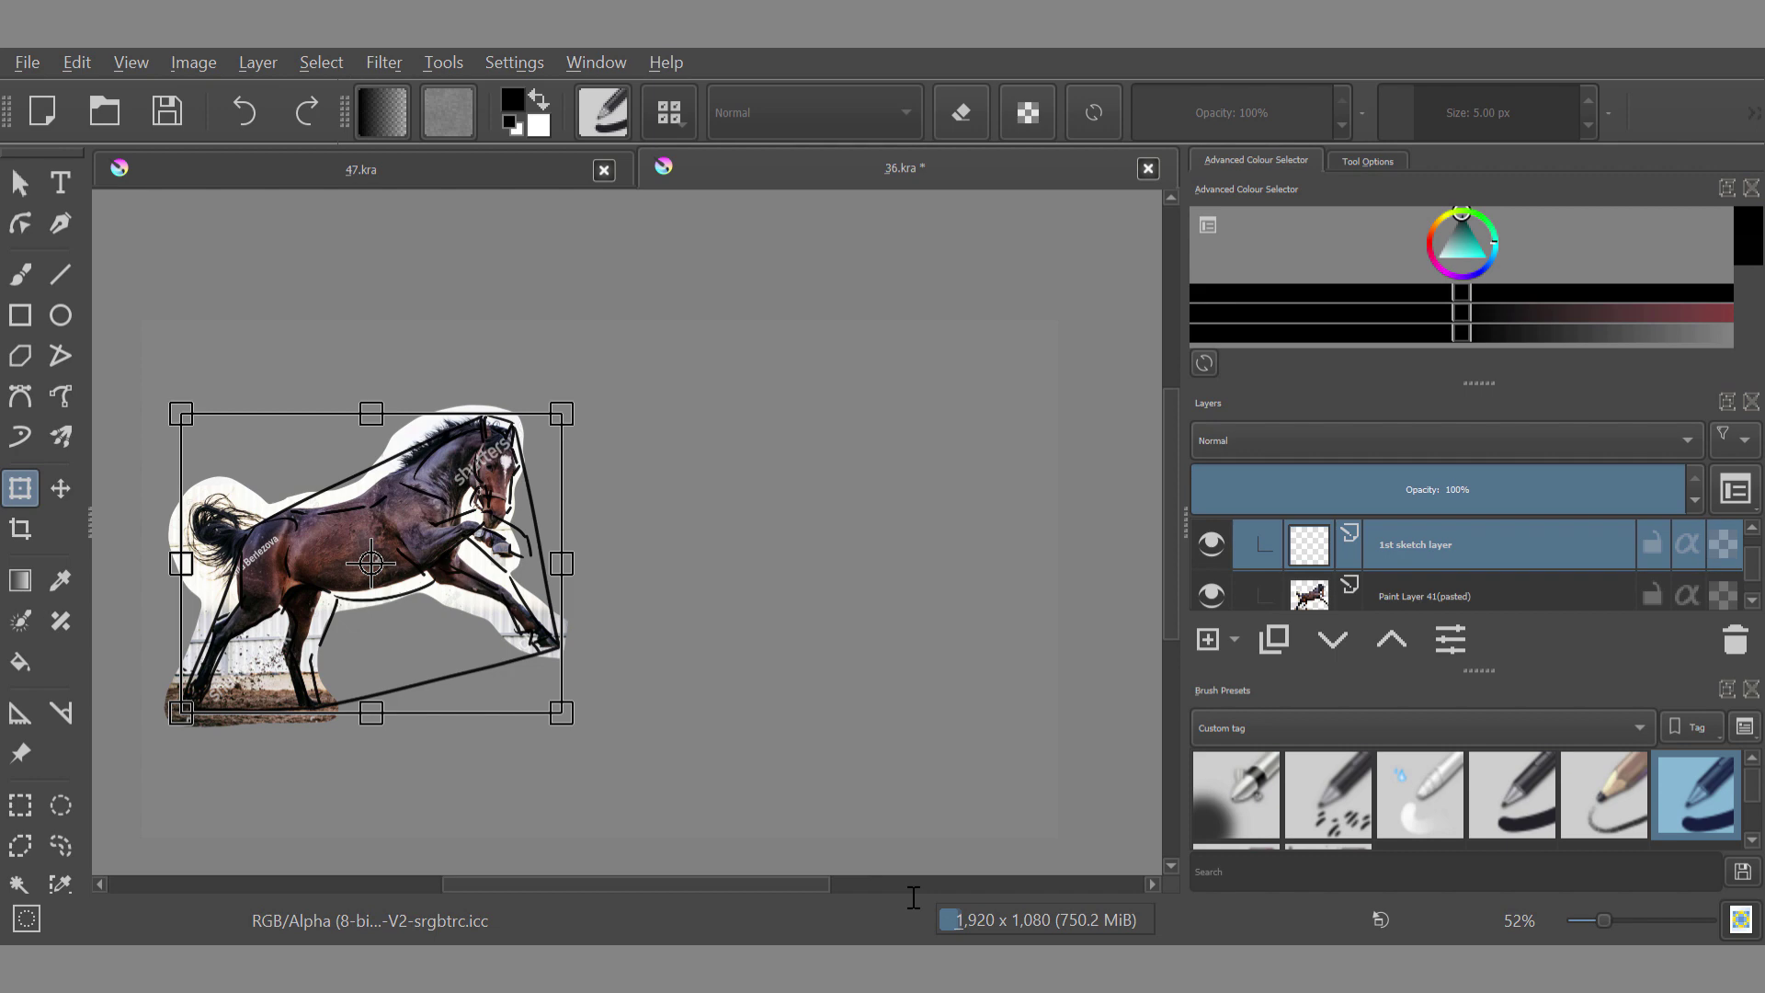
Step: Shift the sketch's rump and back lines to match the horse's topline in the photo
{"action": "left_click", "coordinate": [60, 846]}
{"action": "scroll", "coordinate": [496, 631], "scroll_direction": "up", "scroll_amount": 2}
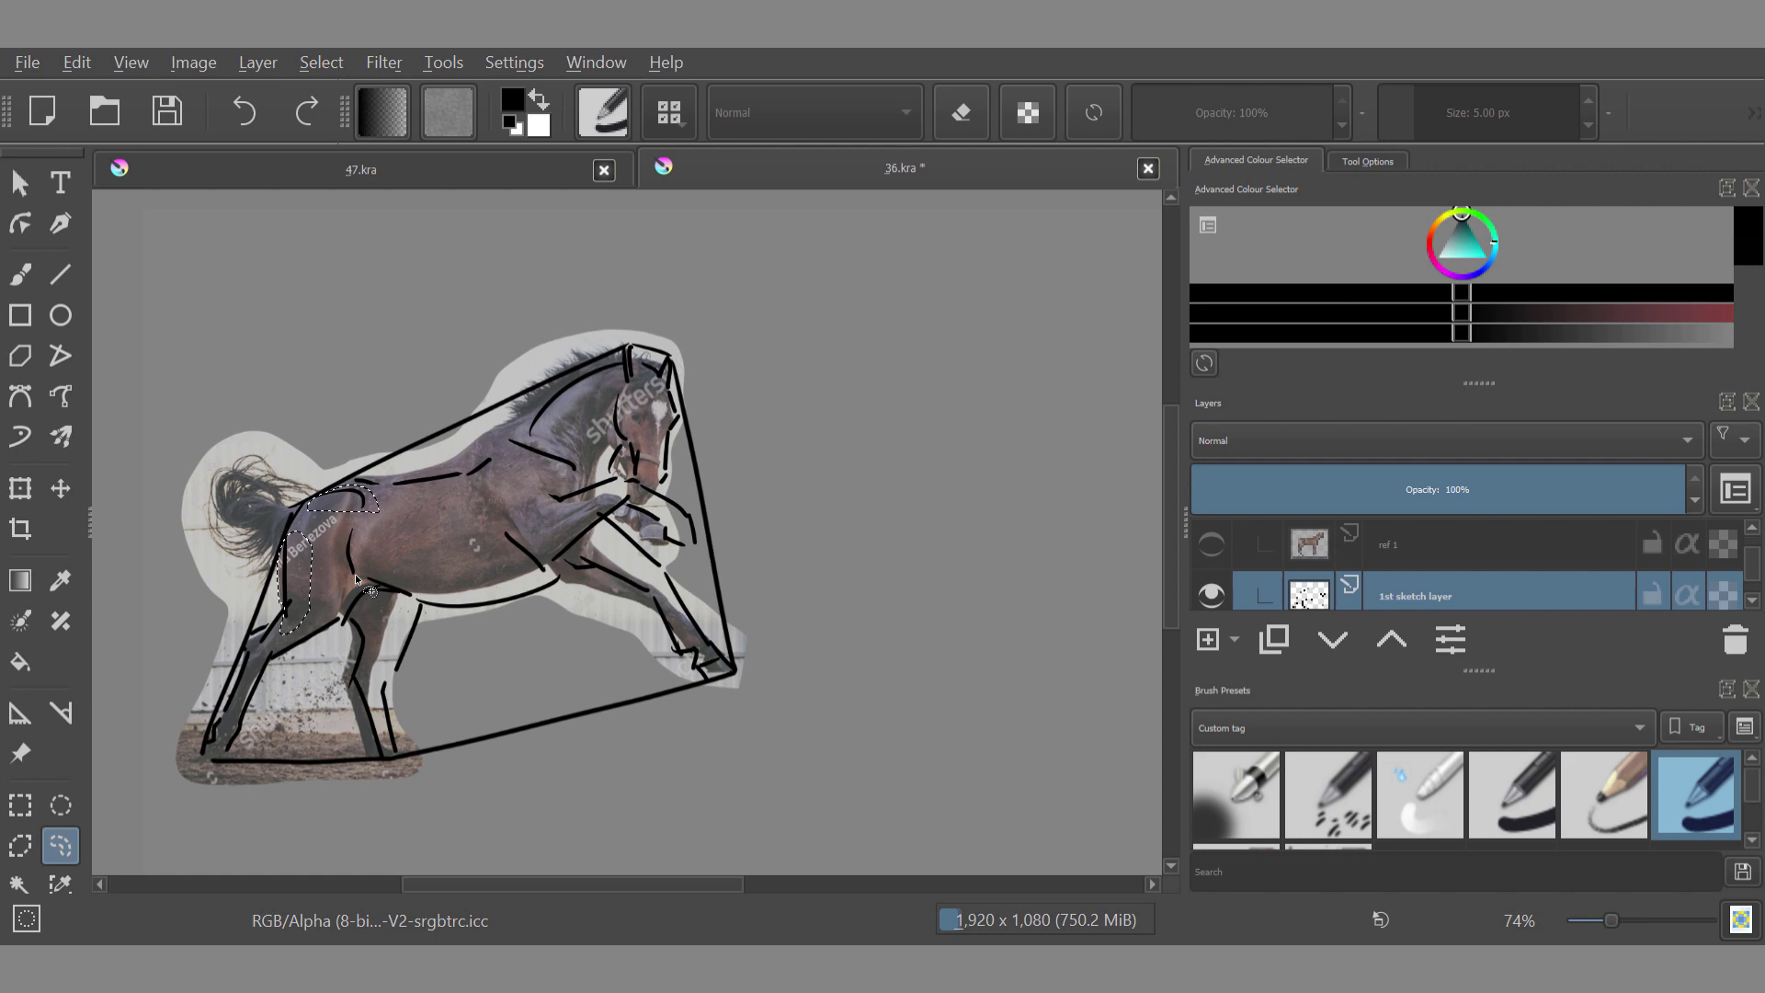
{"action": "key", "text": "ctrl+t"}
{"action": "left_click_drag", "start_coordinate": [385, 491], "coordinate": [365, 483]}
{"action": "left_click", "coordinate": [60, 846]}
{"action": "key", "text": "ctrl+t"}
{"action": "left_click_drag", "start_coordinate": [515, 466], "coordinate": [503, 469]}
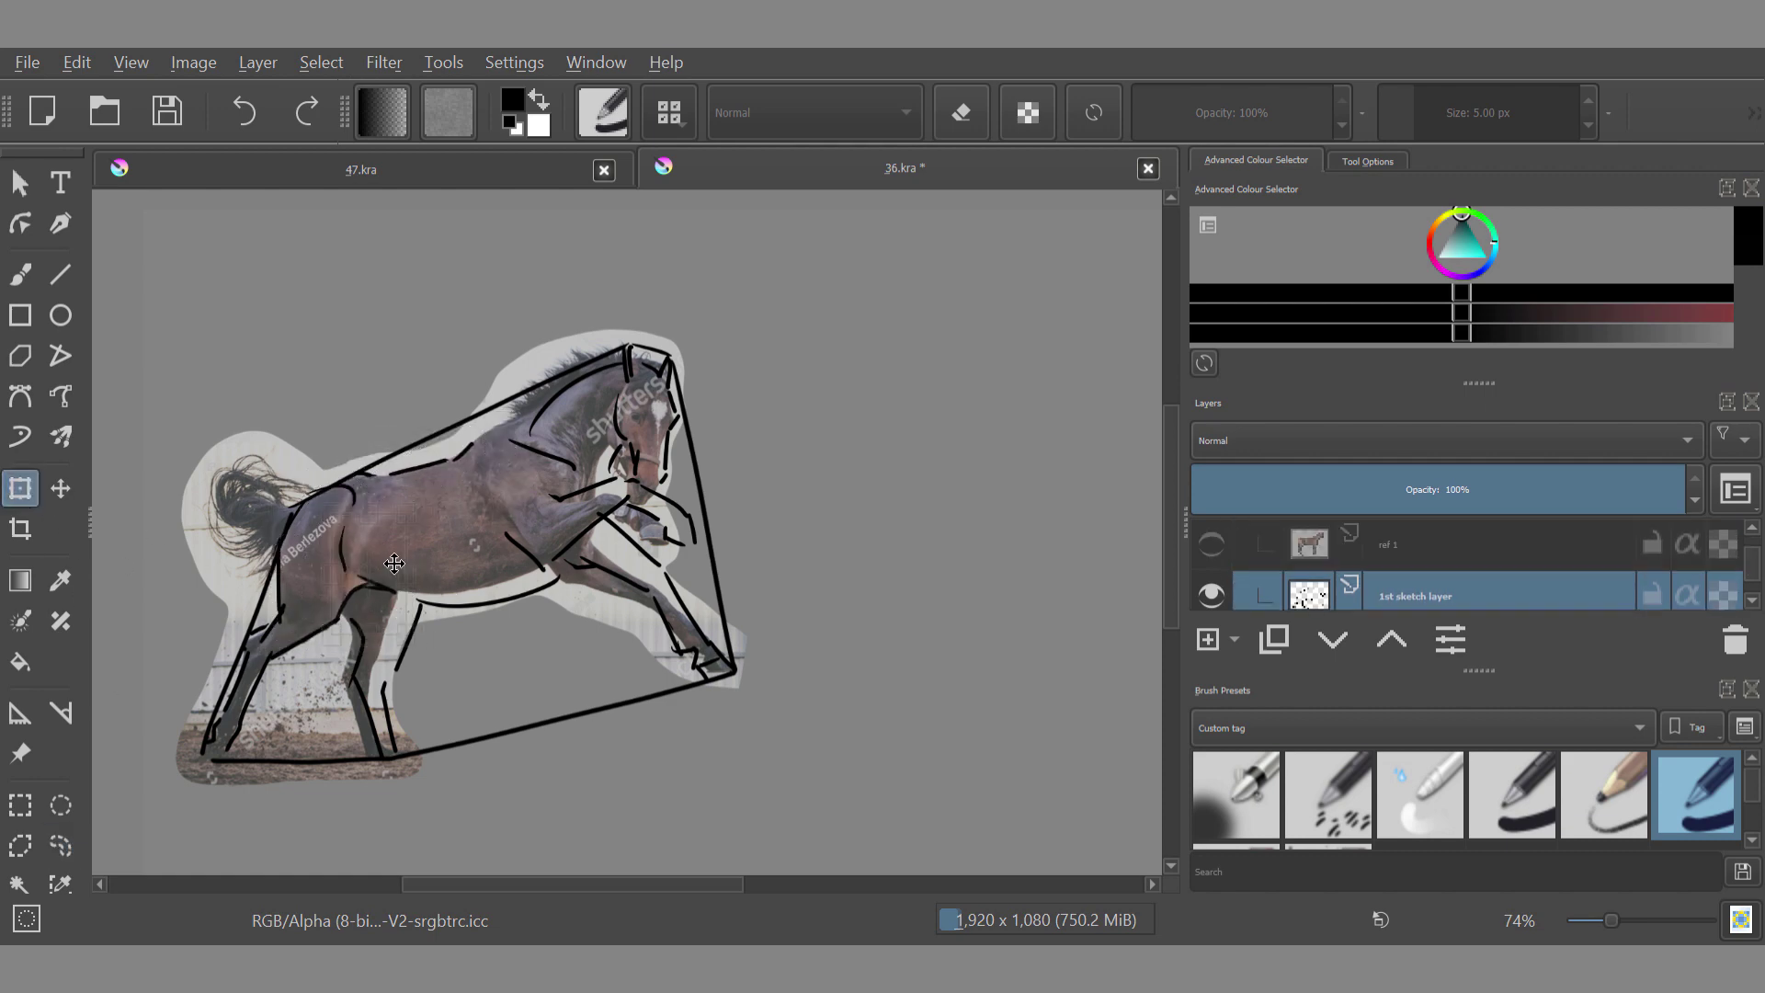
Step: Select the sketch lines of the hind leg nearer the belly and fit them to the photo
{"action": "left_click", "coordinate": [61, 846]}
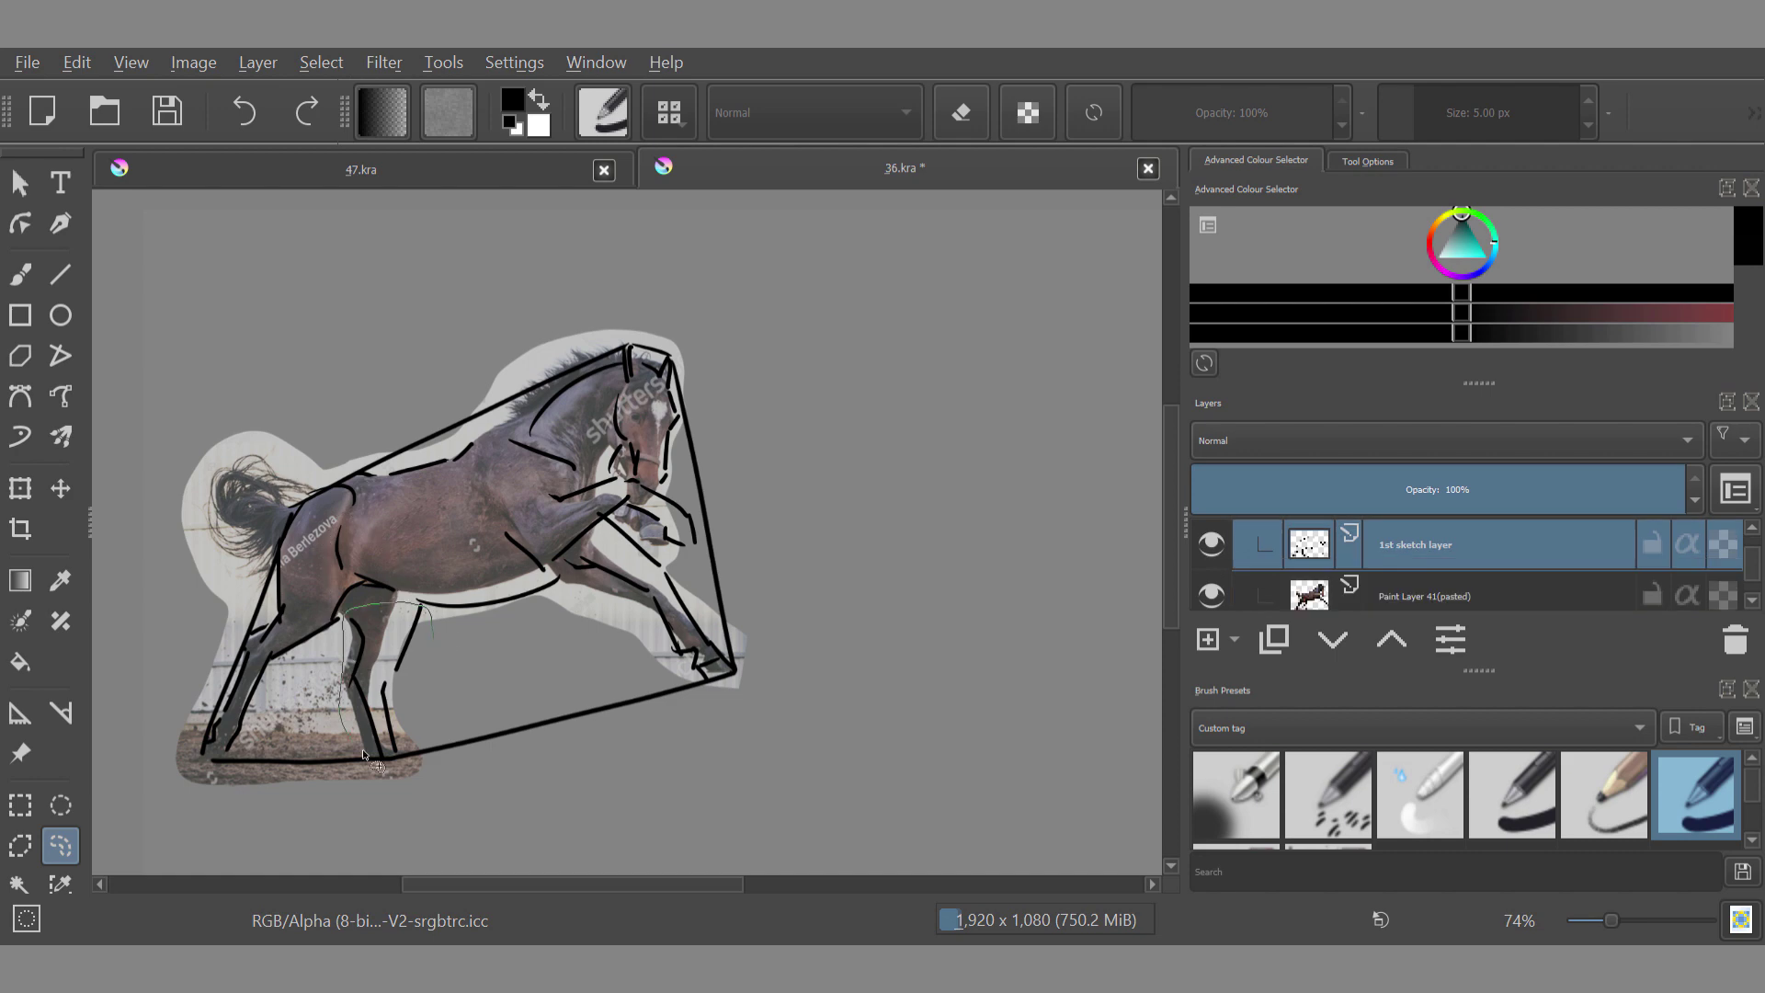
{"action": "left_click_drag", "start_coordinate": [364, 754], "coordinate": [405, 750]}
{"action": "left_click", "coordinate": [21, 488]}
{"action": "left_click_drag", "start_coordinate": [424, 603], "coordinate": [404, 593]}
{"action": "left_click_drag", "start_coordinate": [430, 683], "coordinate": [424, 683]}
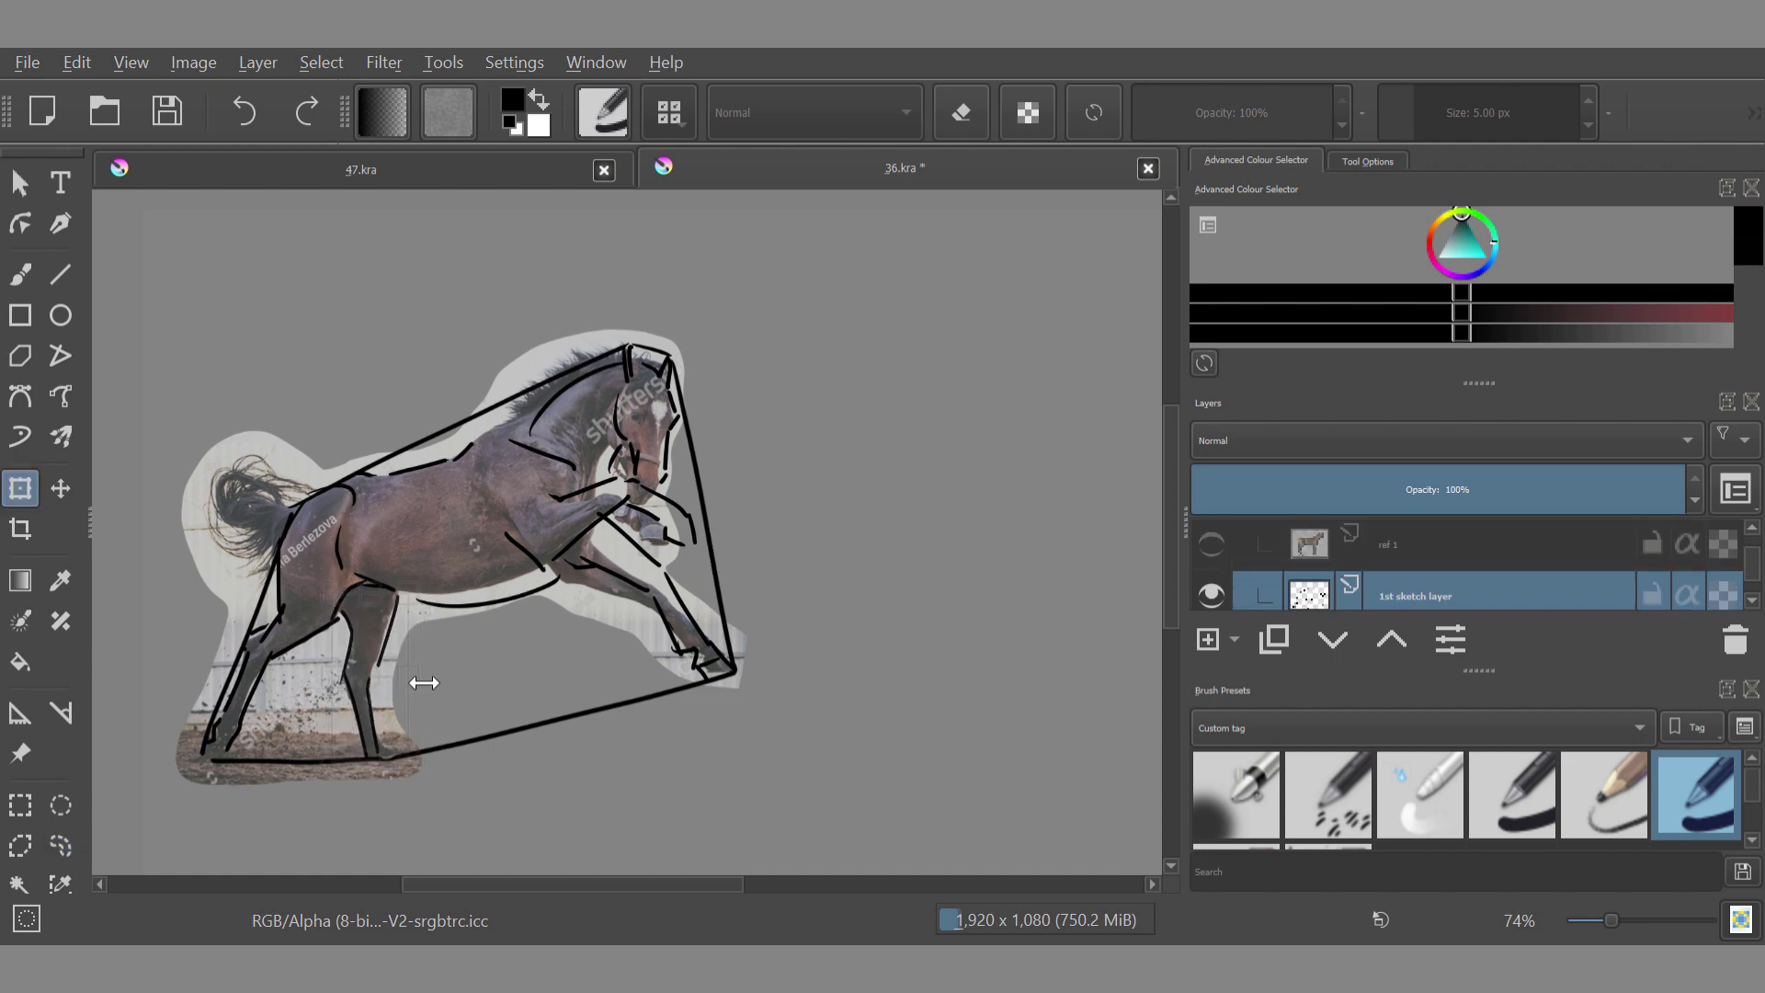
Step: Reposition and rotate the small fetlock and hoof lines of that hind leg to match the photo
{"action": "scroll", "coordinate": [386, 735], "scroll_direction": "up", "scroll_amount": 5}
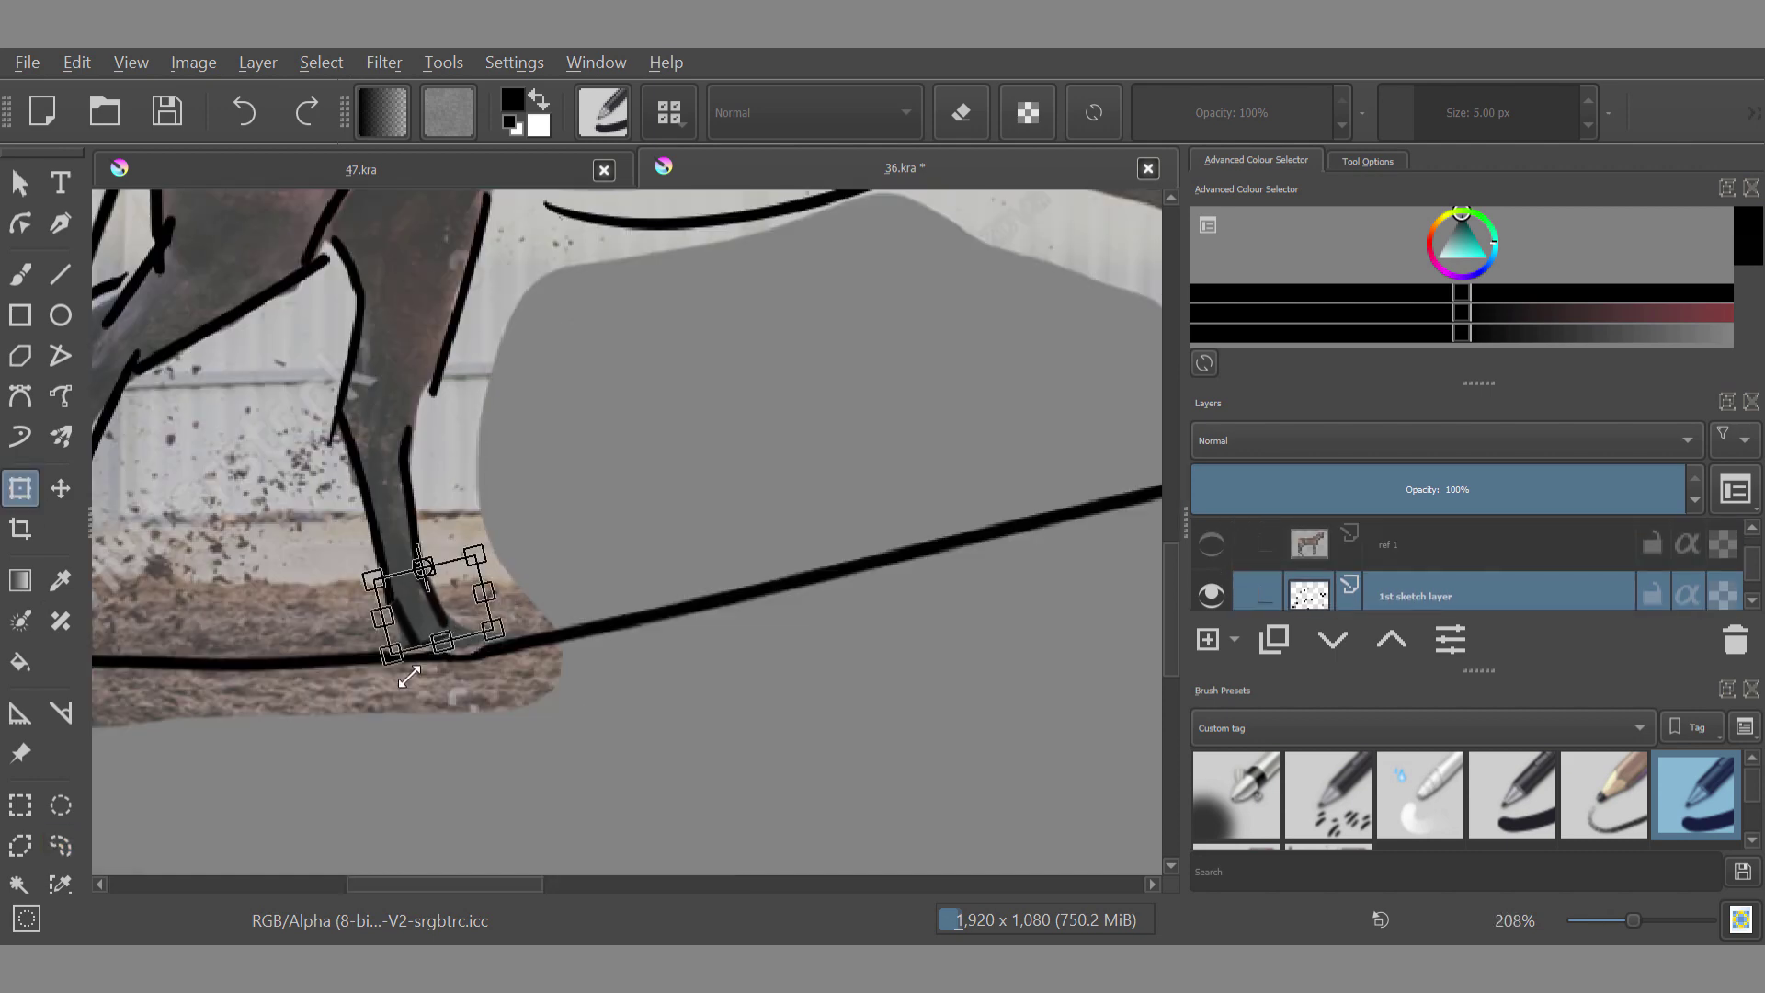
{"action": "left_click", "coordinate": [61, 846]}
{"action": "left_click", "coordinate": [20, 488]}
{"action": "mouse_move", "coordinate": [425, 634]}
{"action": "left_mouse_down"}
{"action": "mouse_move", "coordinate": [454, 644]}
{"action": "mouse_move", "coordinate": [441, 608]}
{"action": "left_mouse_up"}
{"action": "scroll", "coordinate": [505, 611], "scroll_direction": "up", "scroll_amount": 4}
{"action": "left_click_drag", "start_coordinate": [672, 387], "coordinate": [597, 258]}
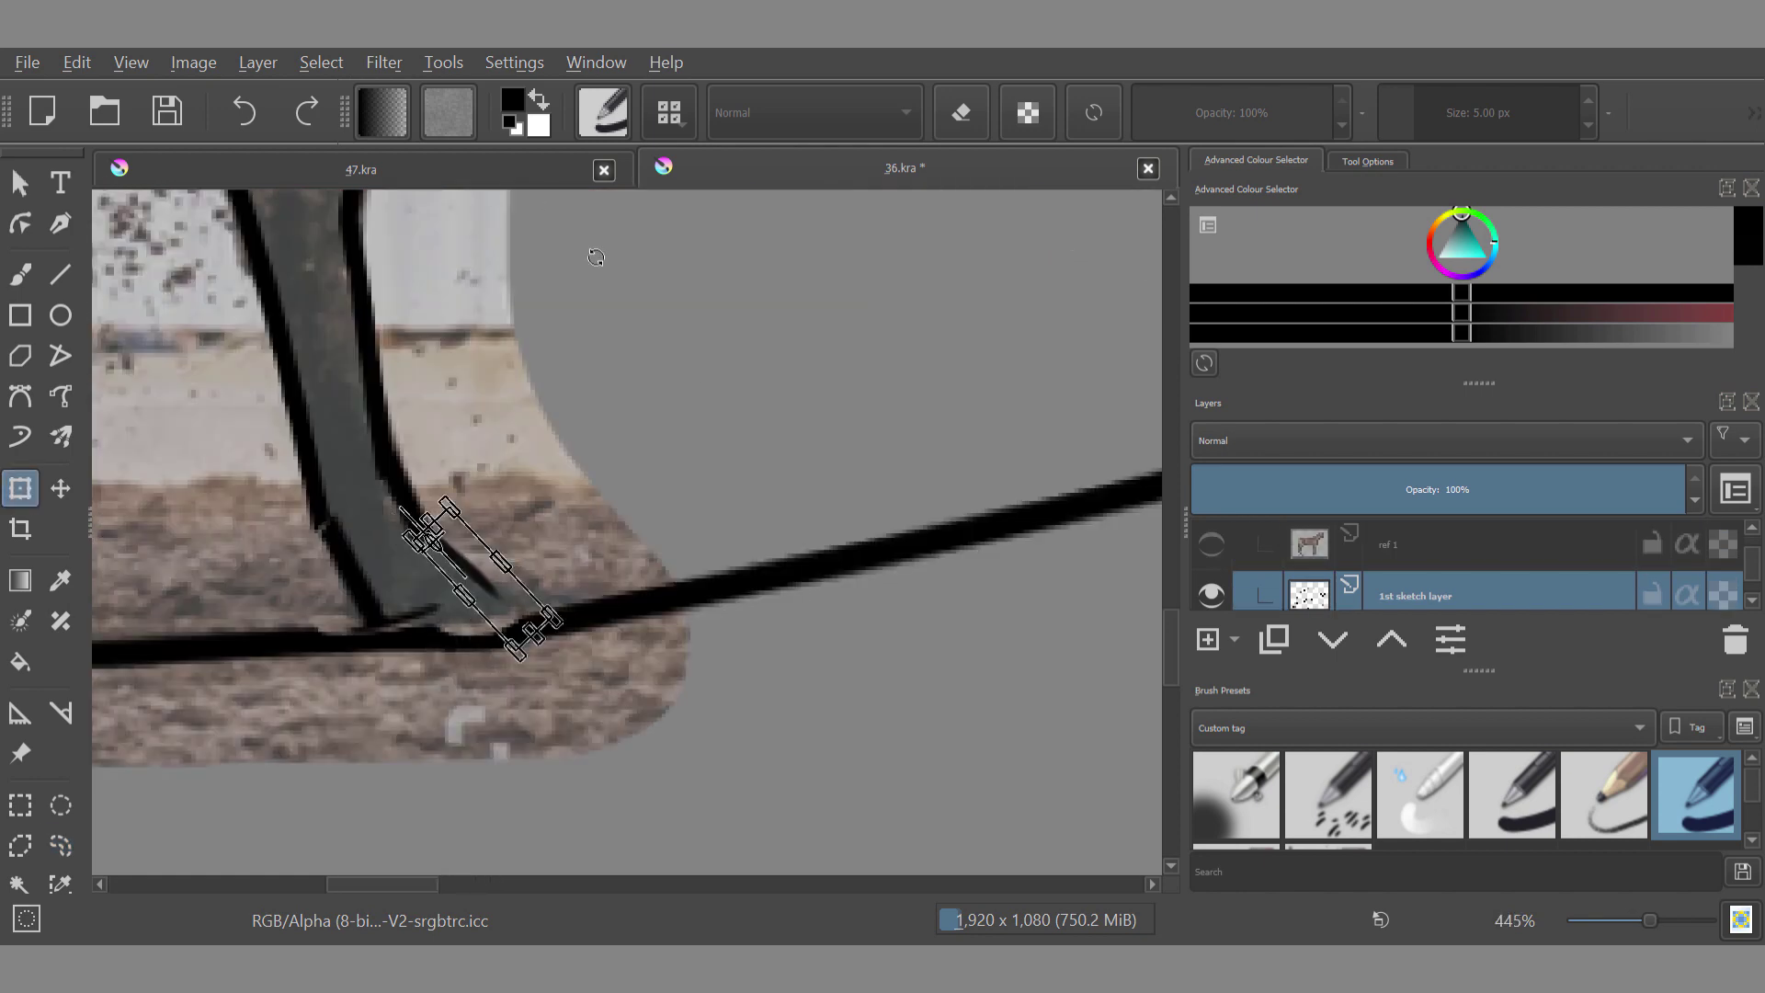
Step: Select the rearmost hind leg's sketch lines and transform them to follow the leg in the photo
{"action": "scroll", "coordinate": [538, 614], "scroll_direction": "down", "scroll_amount": 7}
{"action": "left_click", "coordinate": [61, 846]}
{"action": "scroll", "coordinate": [591, 784], "scroll_direction": "down", "scroll_amount": 1}
{"action": "key", "text": "t"}
{"action": "left_click", "coordinate": [61, 846]}
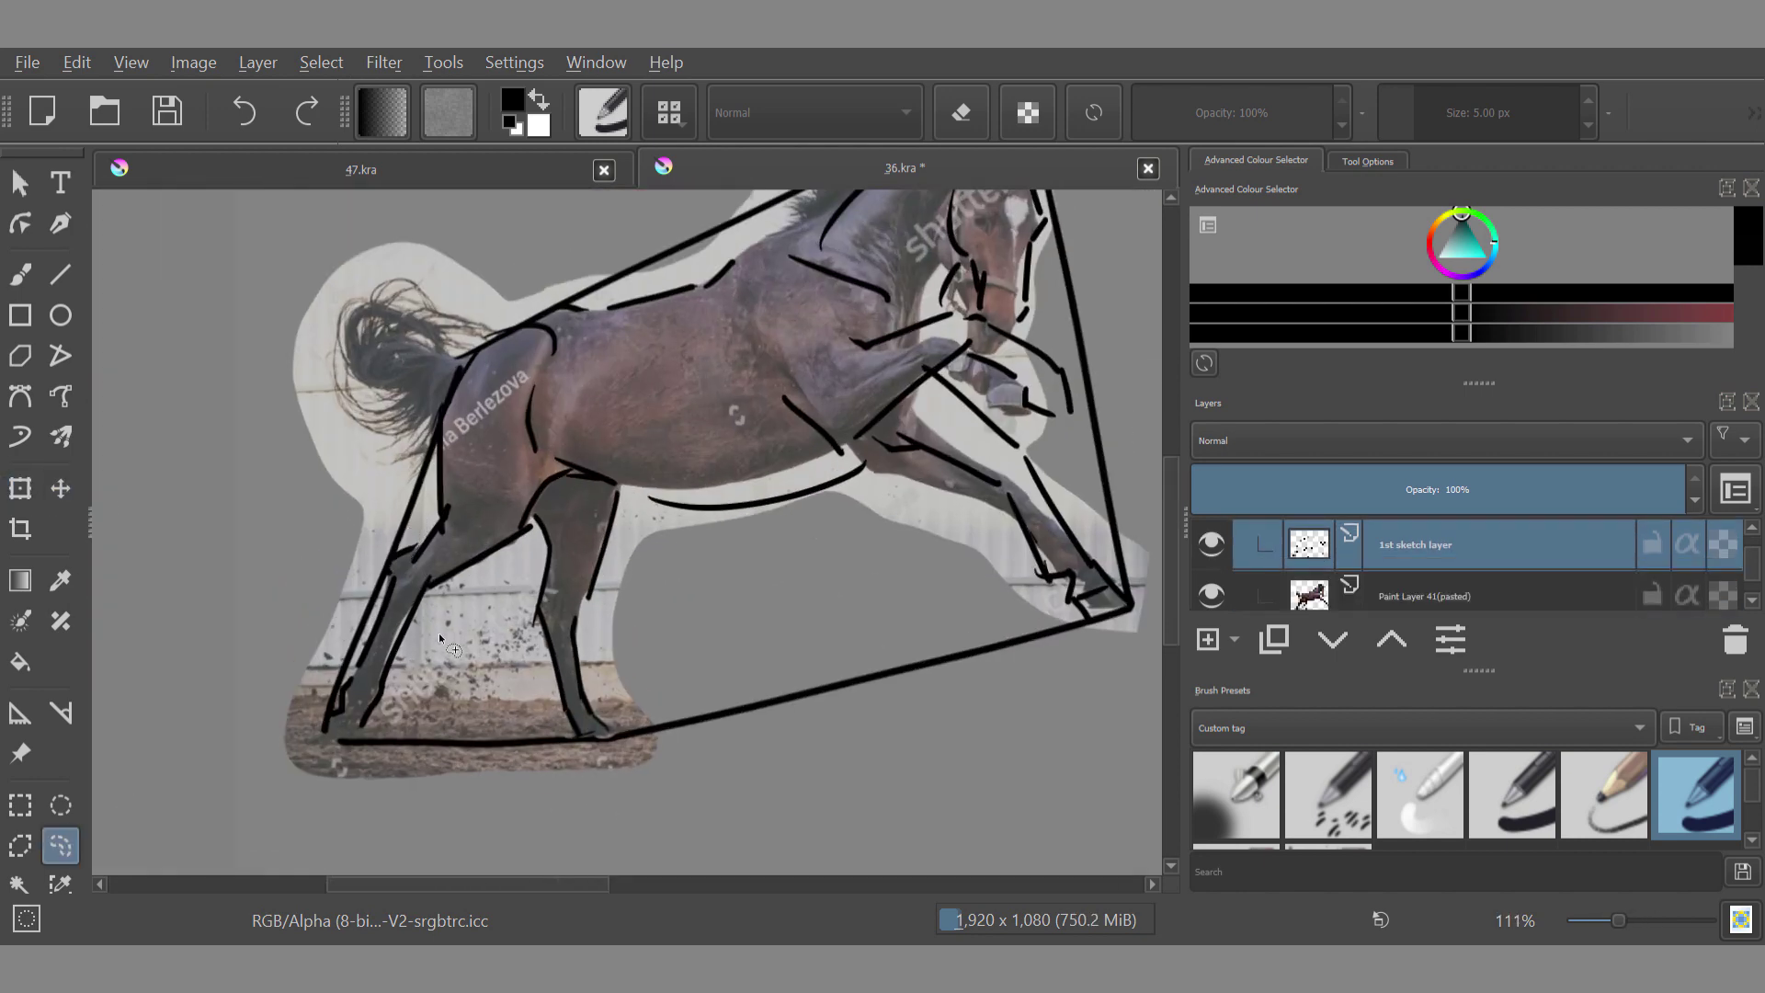
{"action": "left_click_drag", "start_coordinate": [436, 588], "coordinate": [375, 732]}
{"action": "left_click", "coordinate": [21, 488]}
{"action": "mouse_move", "coordinate": [397, 646]}
{"action": "left_mouse_down"}
{"action": "mouse_move", "coordinate": [429, 577]}
{"action": "mouse_move", "coordinate": [420, 597]}
{"action": "left_mouse_up"}
Step: Fine-tune the rearmost hind leg's lower lines with small moves and transforms
{"action": "left_click", "coordinate": [60, 846]}
{"action": "left_click", "coordinate": [20, 488]}
{"action": "left_click", "coordinate": [60, 846]}
{"action": "left_click", "coordinate": [557, 514]}
{"action": "left_click_drag", "start_coordinate": [361, 683], "coordinate": [367, 676]}
{"action": "left_click", "coordinate": [61, 488]}
Step: Move and rotate the belly line to follow the horse's underside in the photo
{"action": "left_click", "coordinate": [61, 846]}
{"action": "scroll", "coordinate": [575, 587], "scroll_direction": "down", "scroll_amount": 3}
{"action": "scroll", "coordinate": [576, 588], "scroll_direction": "up", "scroll_amount": 2}
{"action": "left_click_drag", "start_coordinate": [542, 570], "coordinate": [528, 556]}
{"action": "left_click", "coordinate": [61, 488]}
{"action": "left_click_drag", "start_coordinate": [415, 725], "coordinate": [382, 710]}
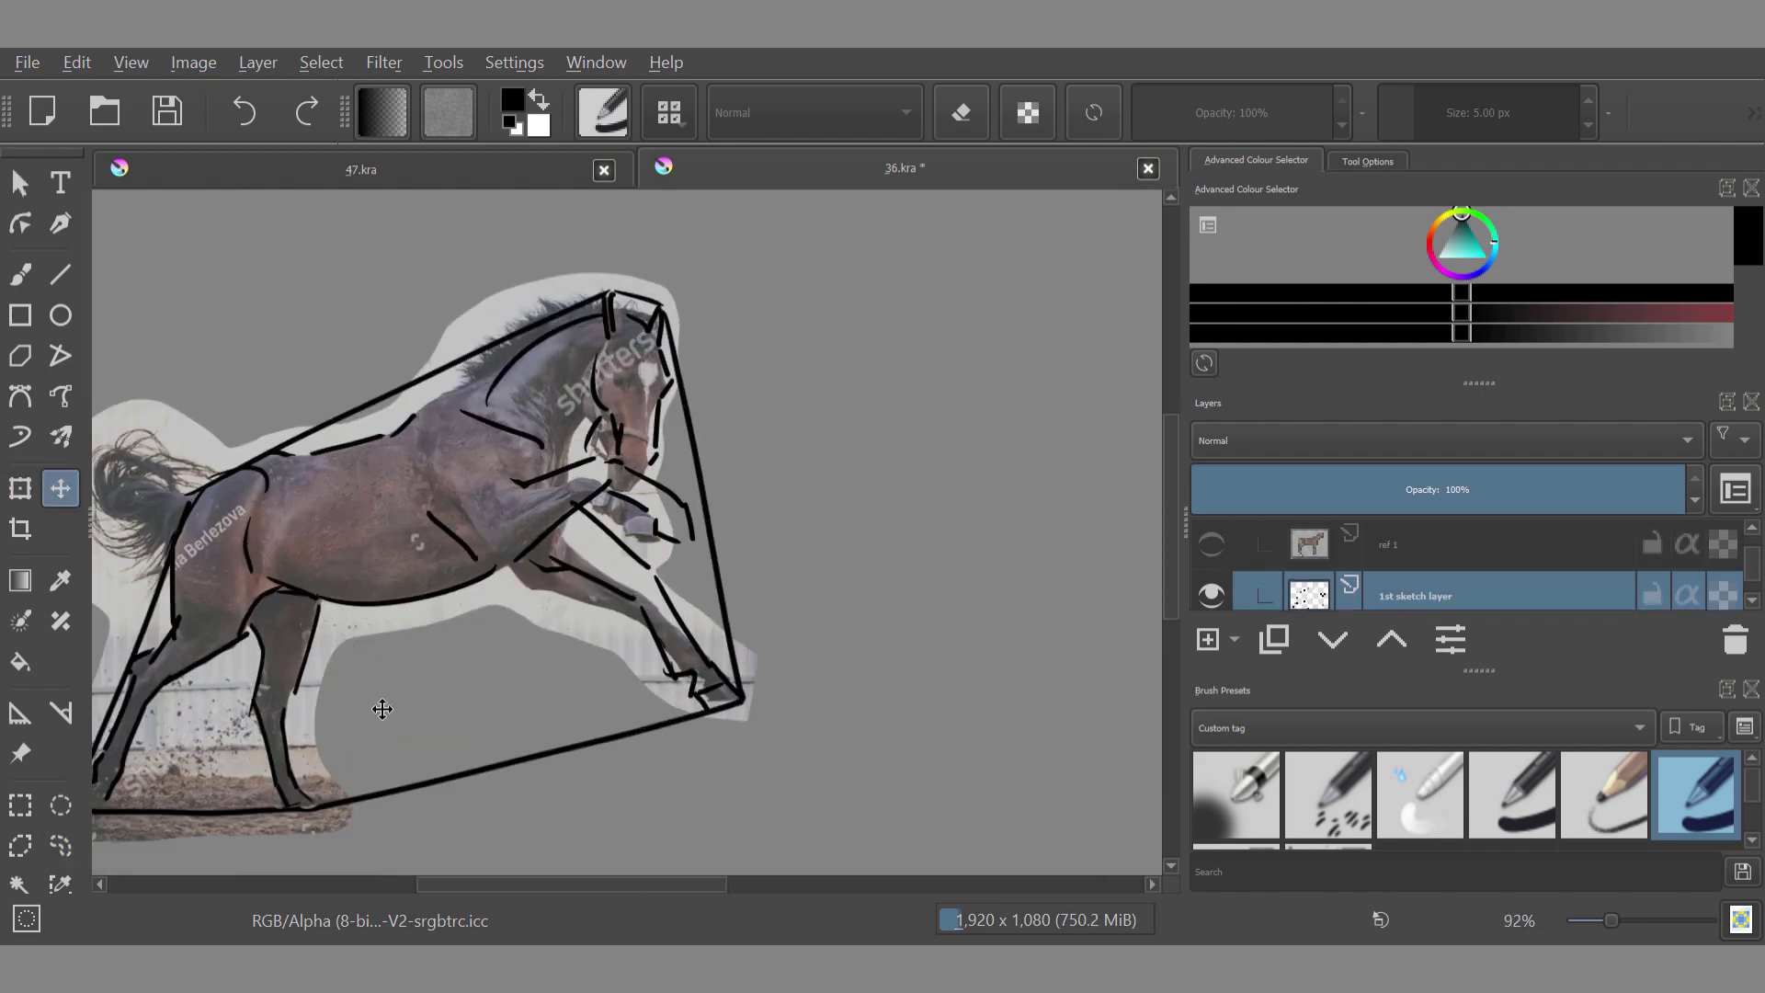
{"action": "left_click", "coordinate": [61, 846]}
{"action": "left_click_drag", "start_coordinate": [309, 630], "coordinate": [318, 588]}
{"action": "left_click", "coordinate": [21, 489]}
{"action": "left_click_drag", "start_coordinate": [425, 615], "coordinate": [436, 611]}
{"action": "left_click_drag", "start_coordinate": [435, 670], "coordinate": [437, 669]}
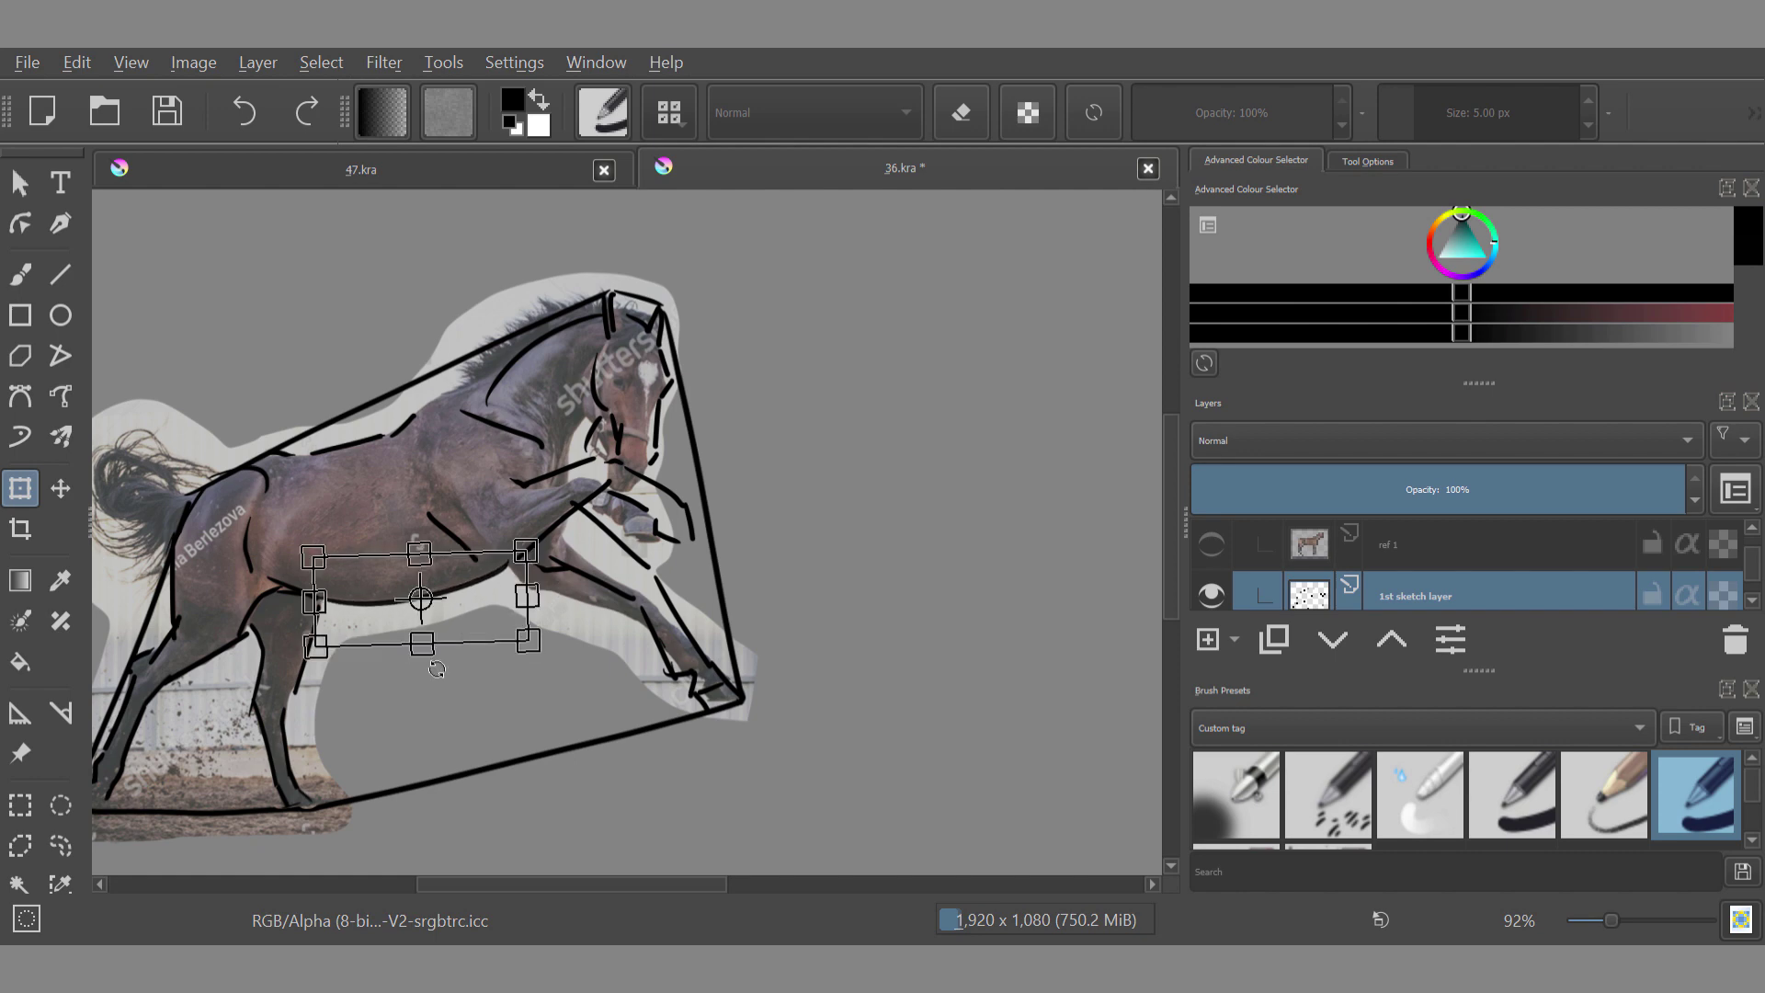
Step: Transform the short diagonal line at the horse's elbow to match the photo and clear the selection
{"action": "left_click", "coordinate": [61, 846]}
{"action": "left_click", "coordinate": [61, 489]}
{"action": "left_click", "coordinate": [21, 489]}
{"action": "left_click_drag", "start_coordinate": [418, 501], "coordinate": [474, 527]}
{"action": "left_click_drag", "start_coordinate": [591, 539], "coordinate": [674, 625]}
{"action": "left_click", "coordinate": [60, 846]}
{"action": "left_click", "coordinate": [836, 423]}
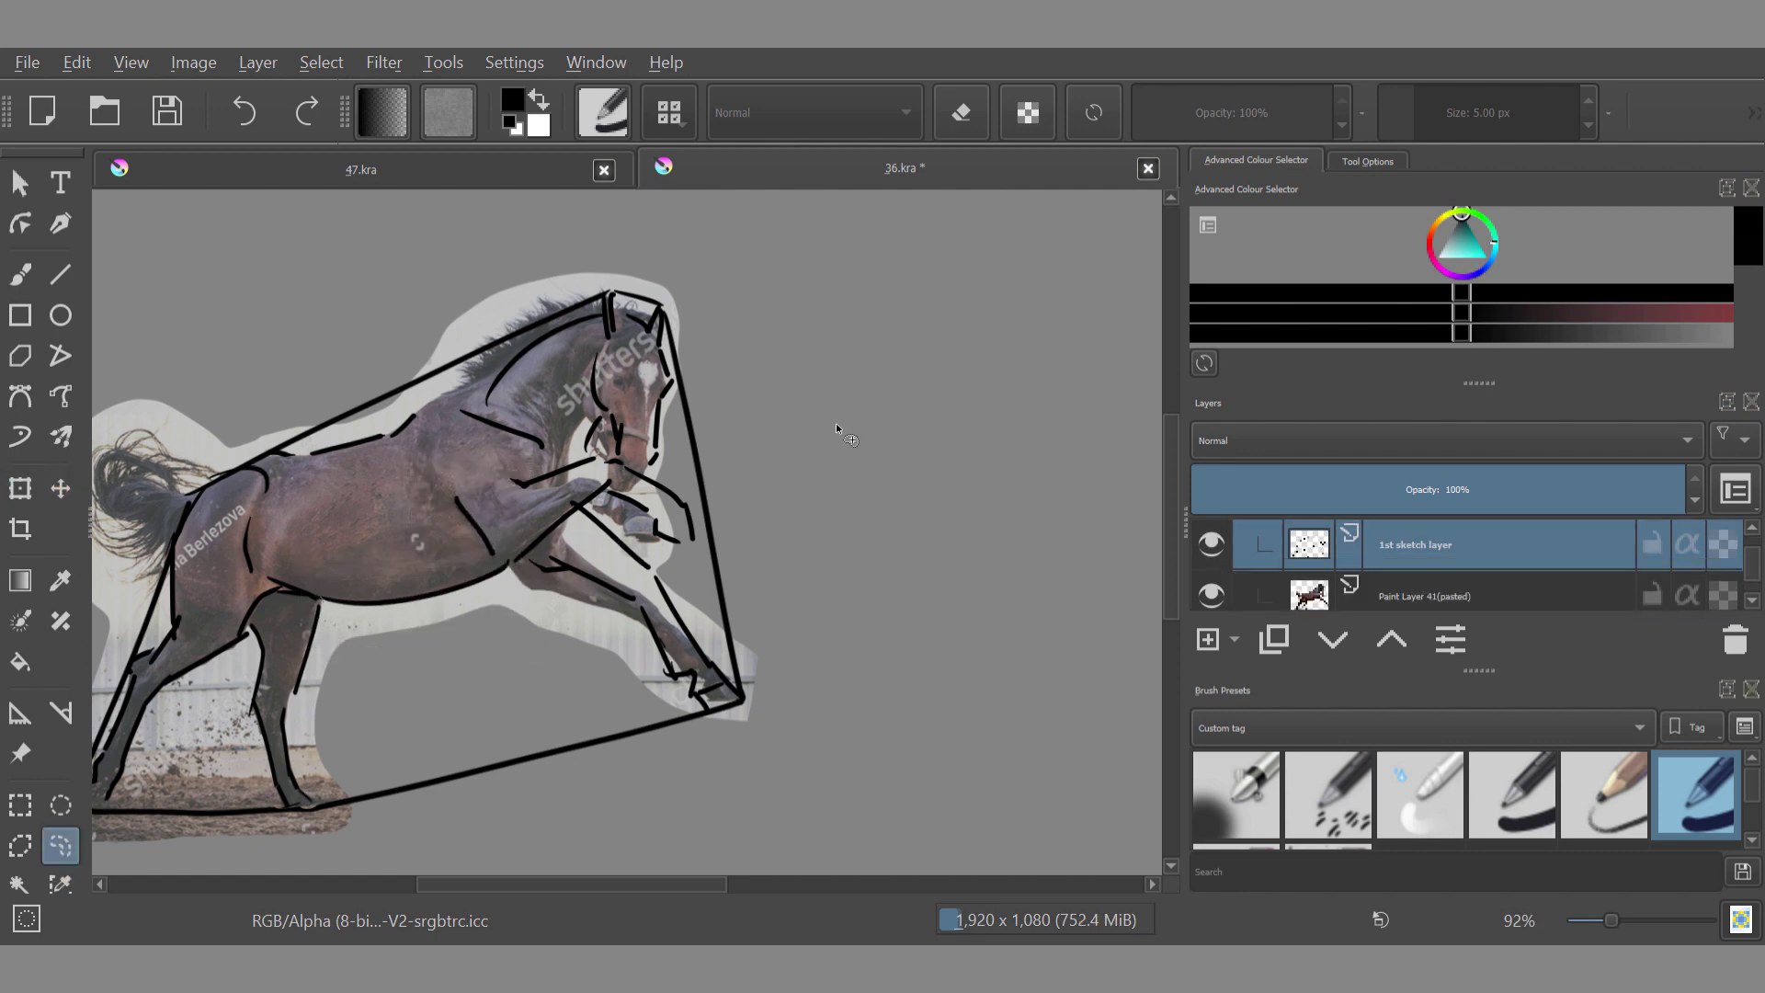
Step: Select the outstretched foreleg's sketch lines and shift them onto the leg in the photo
{"action": "left_click_drag", "start_coordinate": [664, 712], "coordinate": [607, 503]}
{"action": "left_click", "coordinate": [20, 488]}
{"action": "left_click_drag", "start_coordinate": [611, 598], "coordinate": [625, 612]}
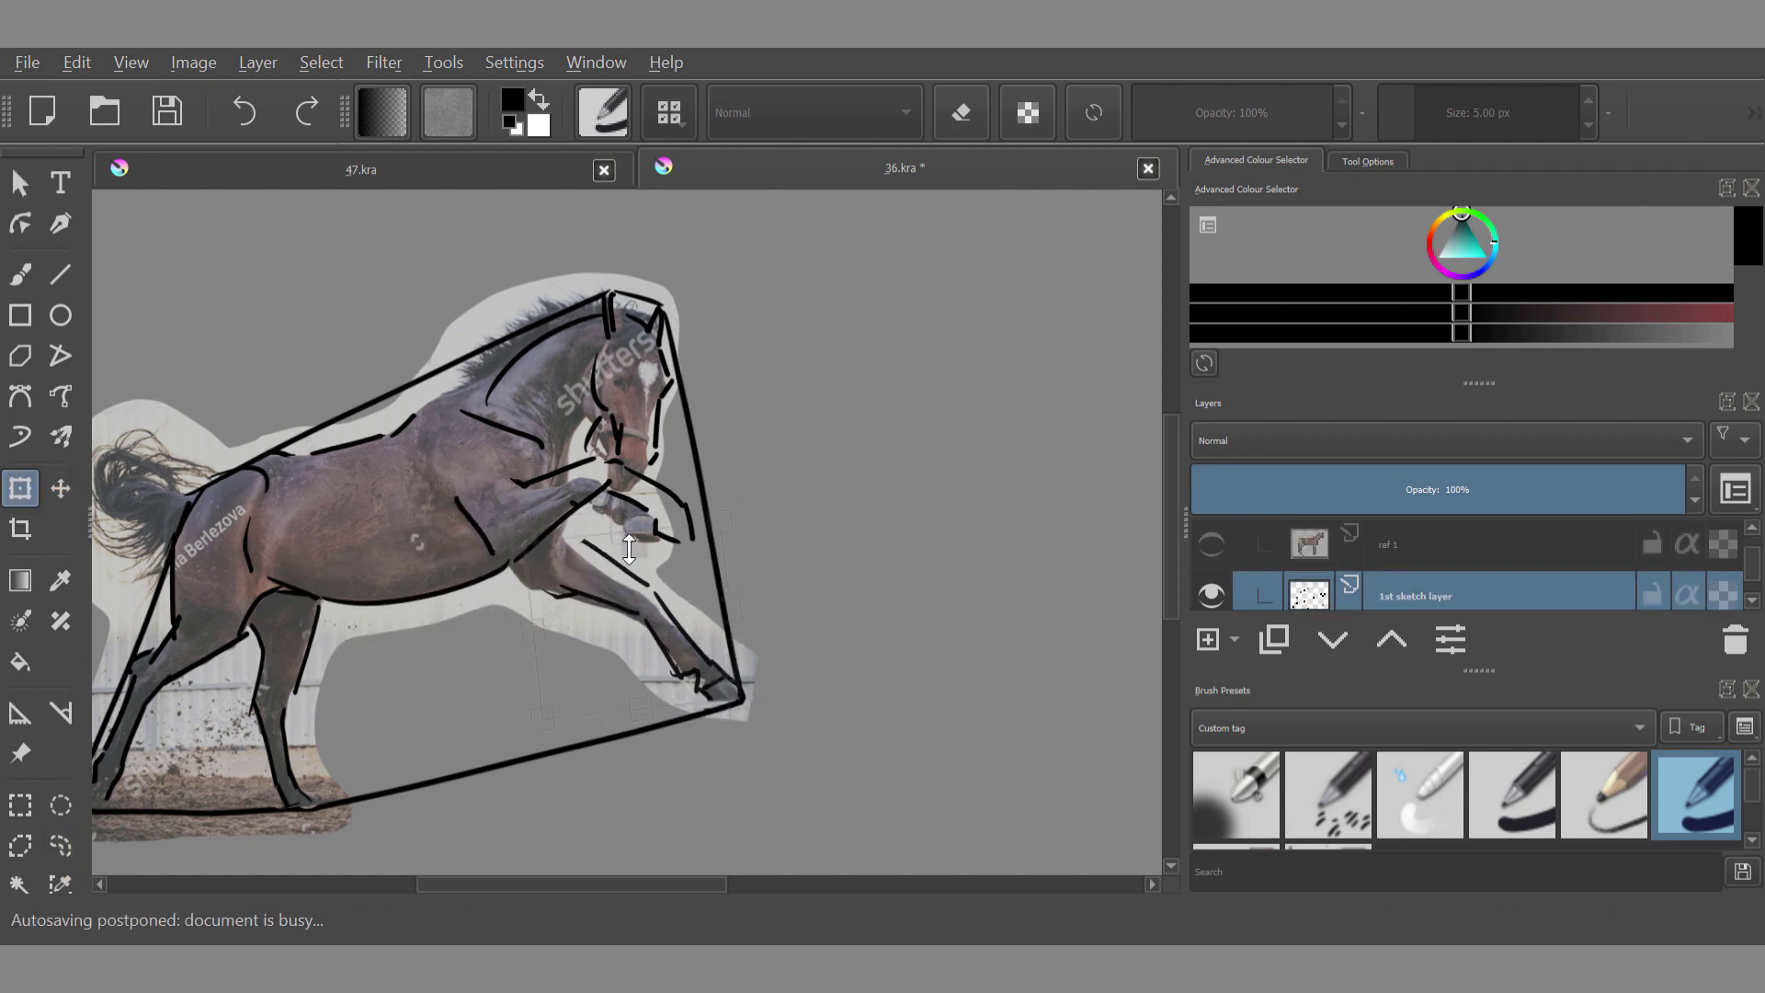
Step: Select and transform the outstretched foreleg's lower lines to match the hoof and pastern in the photo
{"action": "left_click_drag", "start_coordinate": [530, 739], "coordinate": [567, 730]}
{"action": "left_click_drag", "start_coordinate": [742, 701], "coordinate": [589, 685]}
{"action": "left_click", "coordinate": [61, 845]}
{"action": "left_click", "coordinate": [20, 488]}
{"action": "left_click_drag", "start_coordinate": [653, 635], "coordinate": [719, 665]}
Step: Select the outstretched foreleg's upper line and transform it to follow the forearm in the photo
{"action": "mouse_move", "coordinate": [750, 609]}
{"action": "left_mouse_down"}
{"action": "mouse_move", "coordinate": [634, 634]}
{"action": "mouse_move", "coordinate": [658, 614]}
{"action": "mouse_move", "coordinate": [589, 651]}
{"action": "left_mouse_up"}
{"action": "left_click", "coordinate": [60, 846]}
{"action": "left_click", "coordinate": [20, 488]}
{"action": "left_click", "coordinate": [61, 846]}
{"action": "mouse_move", "coordinate": [588, 588]}
{"action": "left_mouse_down"}
{"action": "mouse_move", "coordinate": [551, 625]}
{"action": "mouse_move", "coordinate": [553, 655]}
{"action": "left_mouse_up"}
{"action": "left_click", "coordinate": [20, 489]}
Step: Move and transform the raised foreleg's knee and hoof lines onto the bent leg in the photo
{"action": "left_click", "coordinate": [61, 846]}
{"action": "mouse_move", "coordinate": [680, 499]}
{"action": "left_mouse_down"}
{"action": "mouse_move", "coordinate": [561, 565]}
{"action": "mouse_move", "coordinate": [583, 471]}
{"action": "mouse_move", "coordinate": [664, 542]}
{"action": "mouse_move", "coordinate": [664, 502]}
{"action": "left_mouse_up"}
{"action": "key", "text": "ctrl+t"}
{"action": "key", "text": "l"}
{"action": "key", "text": "ctrl+t"}
{"action": "key", "text": "l"}
{"action": "left_click", "coordinate": [60, 488]}
{"action": "left_click", "coordinate": [64, 841]}
{"action": "left_click", "coordinate": [20, 488]}
{"action": "left_click_drag", "start_coordinate": [763, 546], "coordinate": [765, 534]}
{"action": "key", "text": "l"}
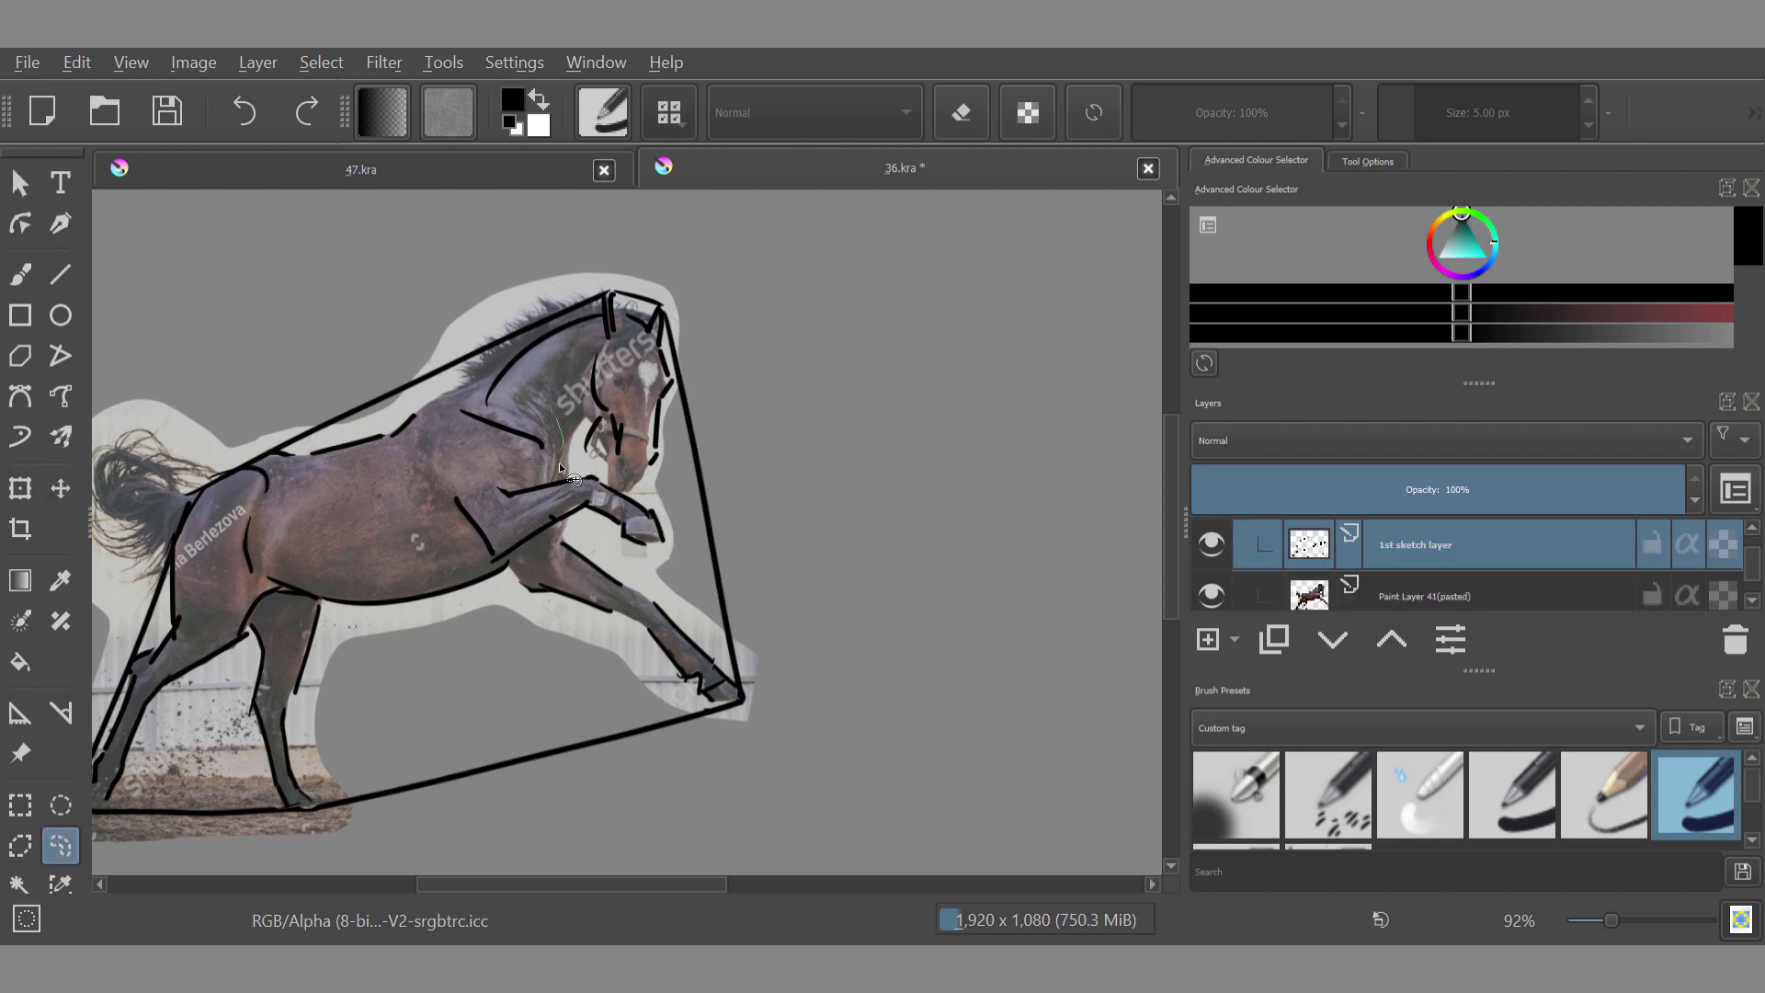
Step: Select the neck crest and shoulder lines and move them onto the horse's neck and shoulder
{"action": "mouse_move", "coordinate": [607, 322]}
{"action": "left_mouse_down"}
{"action": "mouse_move", "coordinate": [563, 391]}
{"action": "mouse_move", "coordinate": [577, 429]}
{"action": "mouse_move", "coordinate": [513, 494]}
{"action": "mouse_move", "coordinate": [593, 512]}
{"action": "mouse_move", "coordinate": [507, 517]}
{"action": "left_mouse_up"}
{"action": "key", "text": "ctrl+t"}
{"action": "left_click", "coordinate": [61, 845]}
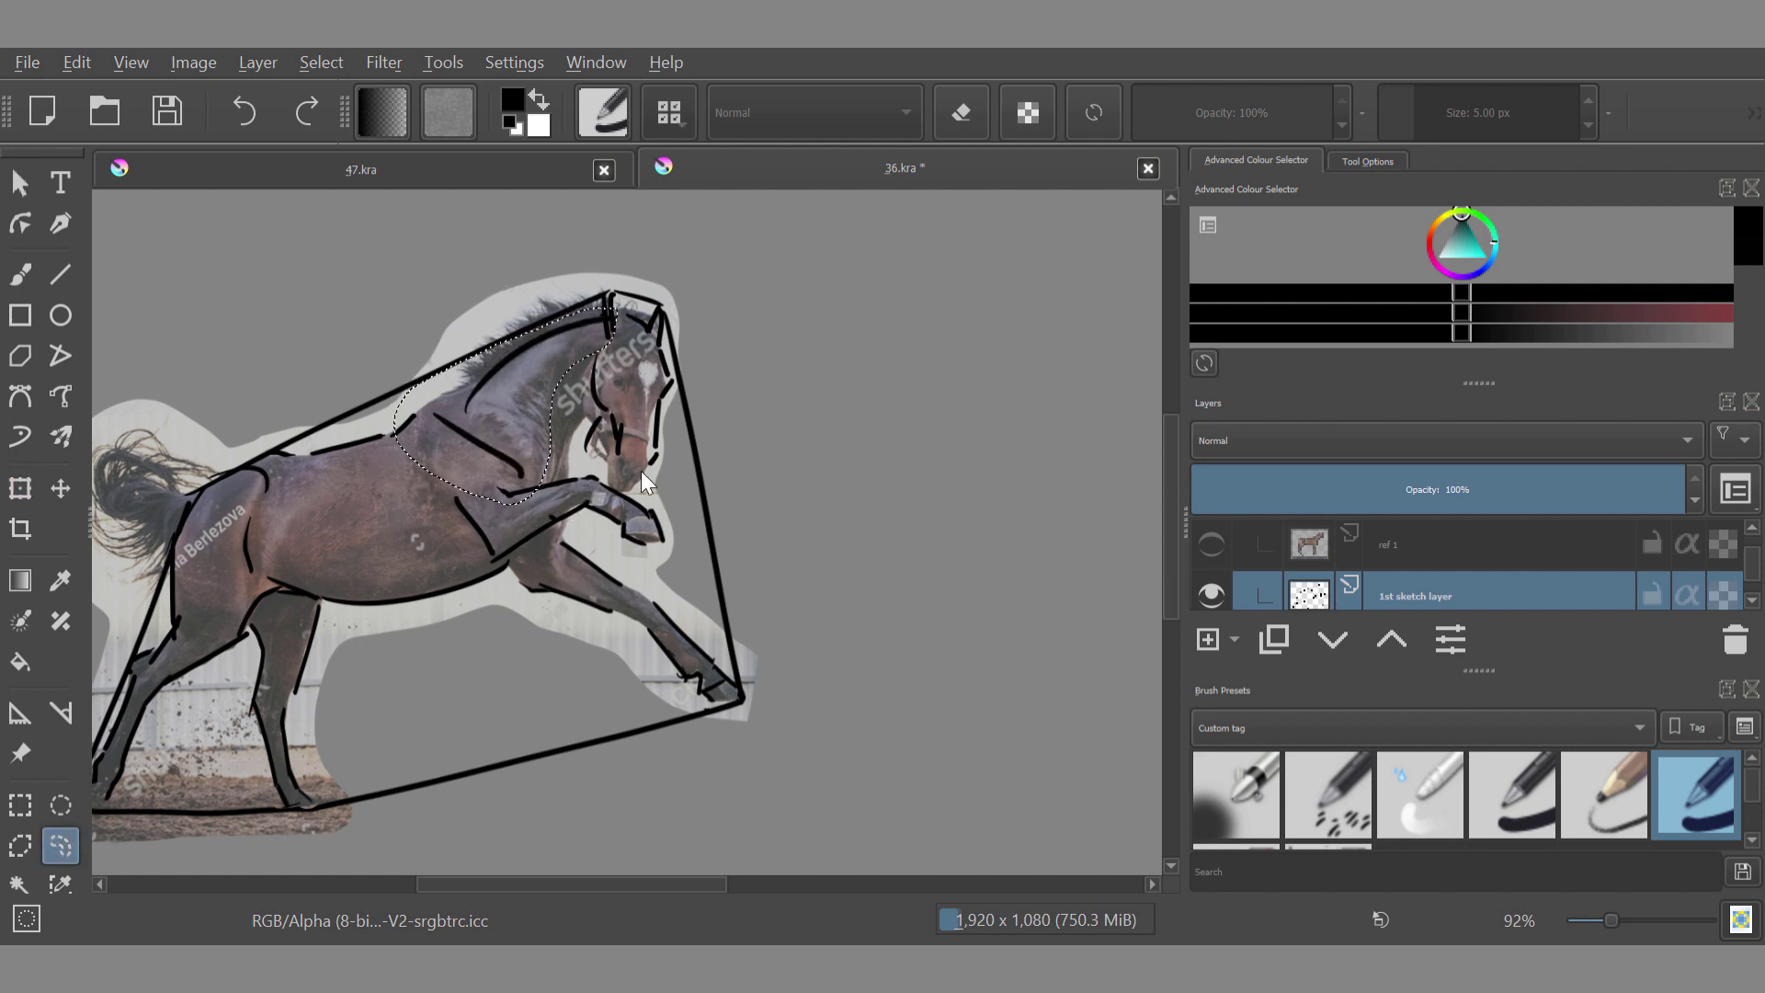
{"action": "left_click", "coordinate": [642, 471]}
{"action": "left_click_drag", "start_coordinate": [428, 401], "coordinate": [441, 396]}
{"action": "left_click", "coordinate": [60, 488]}
{"action": "left_click_drag", "start_coordinate": [594, 548], "coordinate": [625, 524]}
{"action": "left_click", "coordinate": [61, 845]}
{"action": "left_click", "coordinate": [668, 371]}
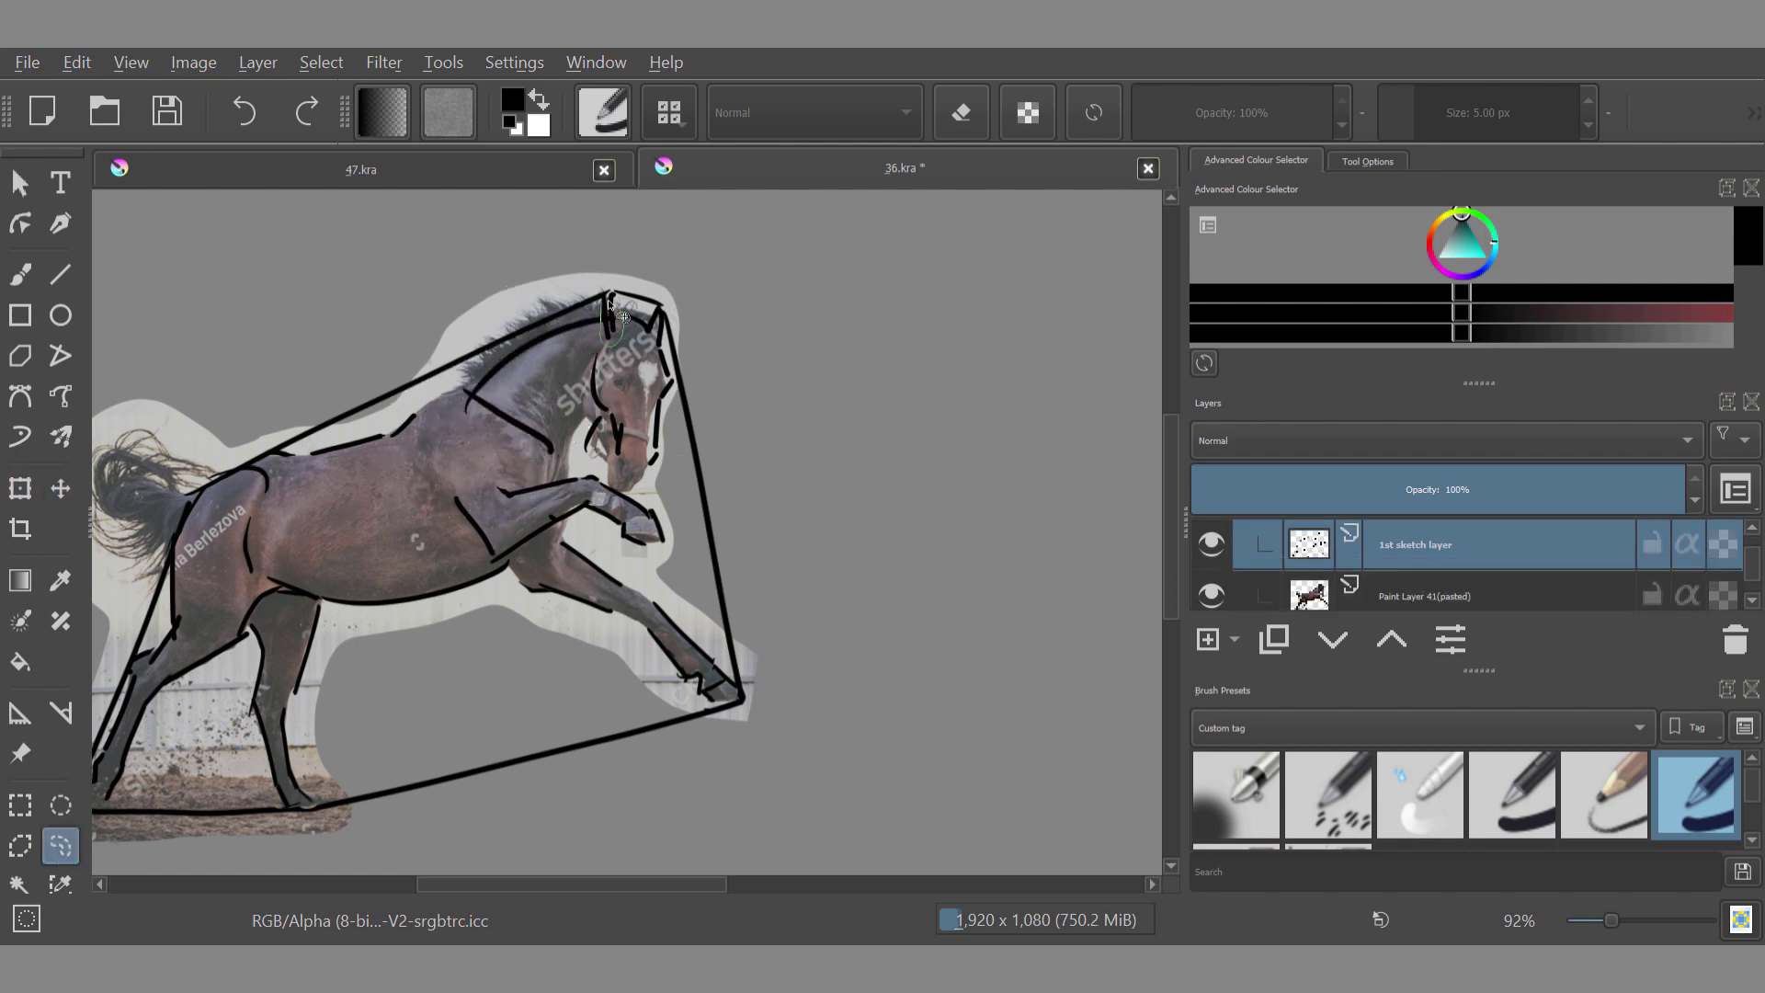
Step: Select the near ear's strokes and move and rotate them to form the pointed ear in the photo
{"action": "left_click_drag", "start_coordinate": [608, 305], "coordinate": [605, 301]}
{"action": "key", "text": "ctrl+t"}
{"action": "scroll", "coordinate": [614, 308], "scroll_direction": "up", "scroll_amount": 3}
{"action": "left_click_drag", "start_coordinate": [507, 462], "coordinate": [508, 473]}
{"action": "key", "text": "l"}
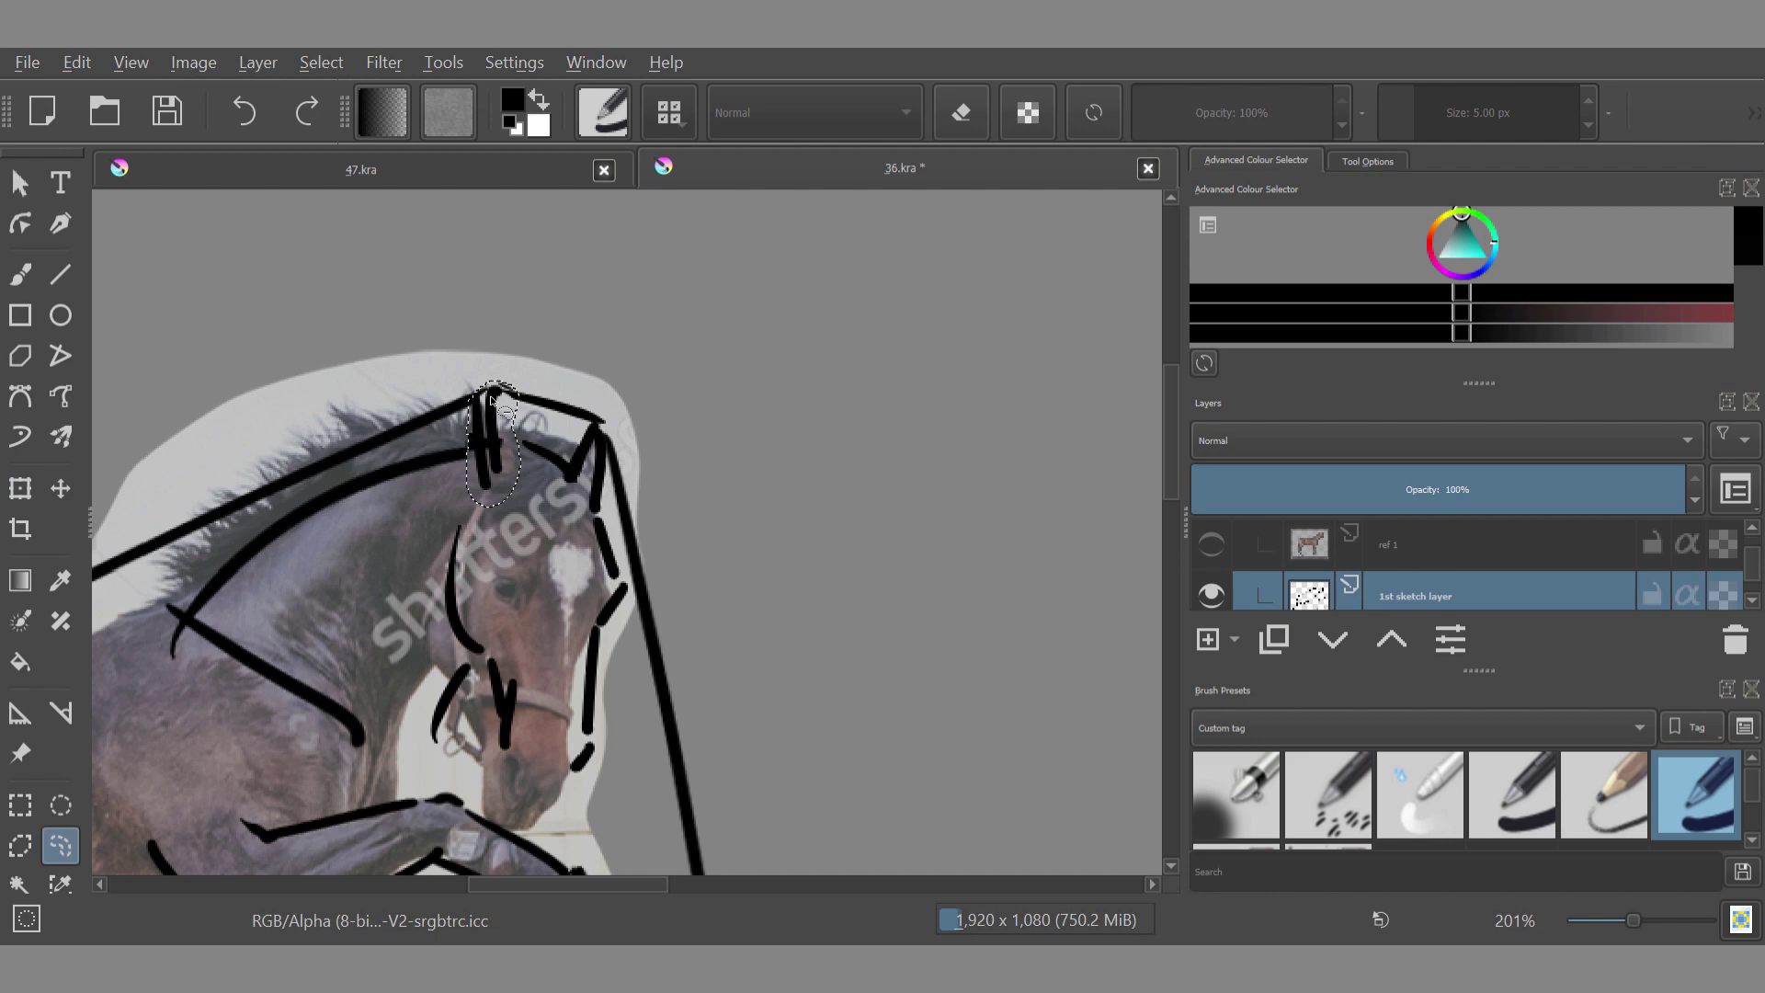
{"action": "mouse_move", "coordinate": [492, 401]}
{"action": "left_mouse_down"}
{"action": "mouse_move", "coordinate": [471, 429]}
{"action": "mouse_move", "coordinate": [506, 431]}
{"action": "mouse_move", "coordinate": [519, 387]}
{"action": "mouse_move", "coordinate": [665, 349]}
{"action": "mouse_move", "coordinate": [484, 468]}
{"action": "left_mouse_up"}
{"action": "left_click", "coordinate": [20, 488]}
{"action": "left_click", "coordinate": [61, 845]}
{"action": "left_click", "coordinate": [61, 488]}
{"action": "left_click", "coordinate": [61, 845]}
{"action": "left_click", "coordinate": [20, 489]}
{"action": "mouse_move", "coordinate": [634, 267]}
{"action": "left_mouse_down"}
{"action": "mouse_move", "coordinate": [611, 362]}
{"action": "mouse_move", "coordinate": [518, 406]}
{"action": "mouse_move", "coordinate": [559, 426]}
{"action": "left_mouse_up"}
Step: Select the cheek curve and transform it to follow the horse's jaw in the photo
{"action": "left_click", "coordinate": [61, 845]}
{"action": "left_click", "coordinate": [703, 501]}
{"action": "left_click", "coordinate": [20, 488]}
{"action": "left_click", "coordinate": [60, 845]}
{"action": "mouse_move", "coordinate": [564, 521]}
{"action": "left_mouse_down"}
{"action": "mouse_move", "coordinate": [492, 520]}
{"action": "mouse_move", "coordinate": [584, 552]}
{"action": "left_mouse_up"}
{"action": "left_click", "coordinate": [667, 527]}
{"action": "left_click", "coordinate": [21, 489]}
{"action": "left_click_drag", "start_coordinate": [521, 588], "coordinate": [496, 611]}
Step: Select the short throat line and reposition it along the front of the horse's neck
{"action": "left_click", "coordinate": [61, 845]}
{"action": "left_click", "coordinate": [478, 662]}
{"action": "left_click_drag", "start_coordinate": [444, 696], "coordinate": [386, 754]}
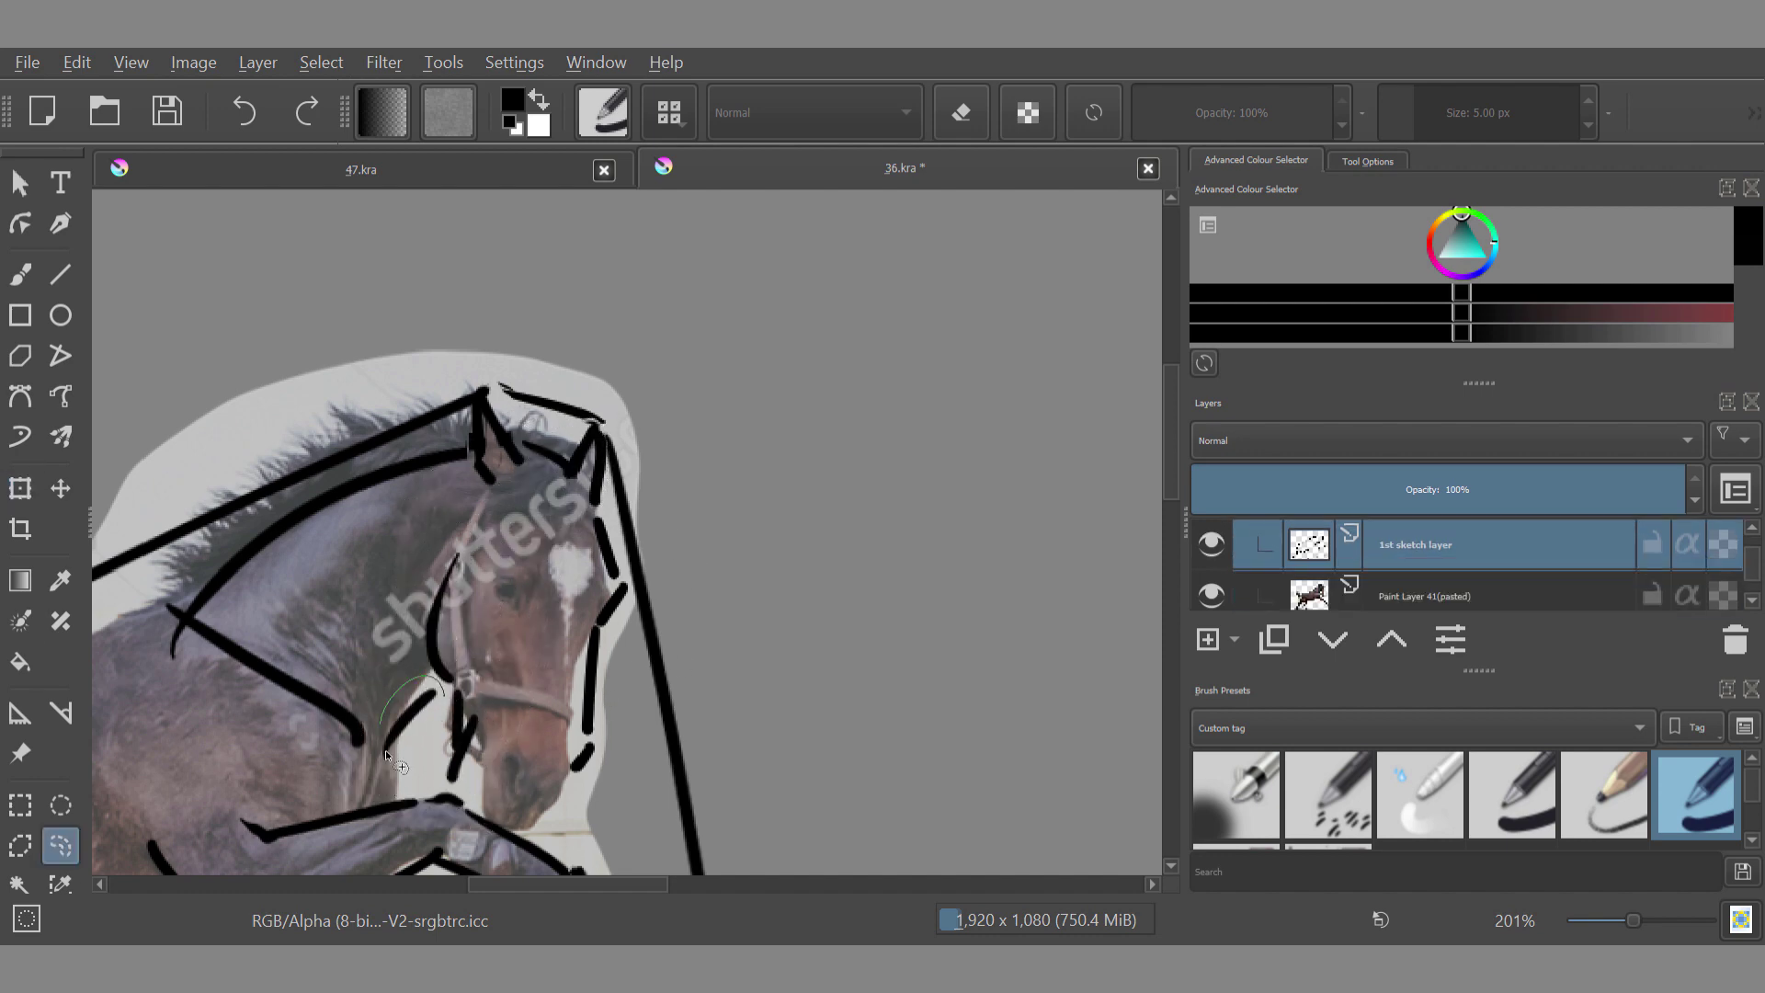
{"action": "key", "text": "ctrl+z"}
{"action": "key", "text": "ctrl+z"}
{"action": "key", "text": "ctrl+z"}
{"action": "key", "text": "ctrl+z"}
{"action": "key", "text": "ctrl+z"}
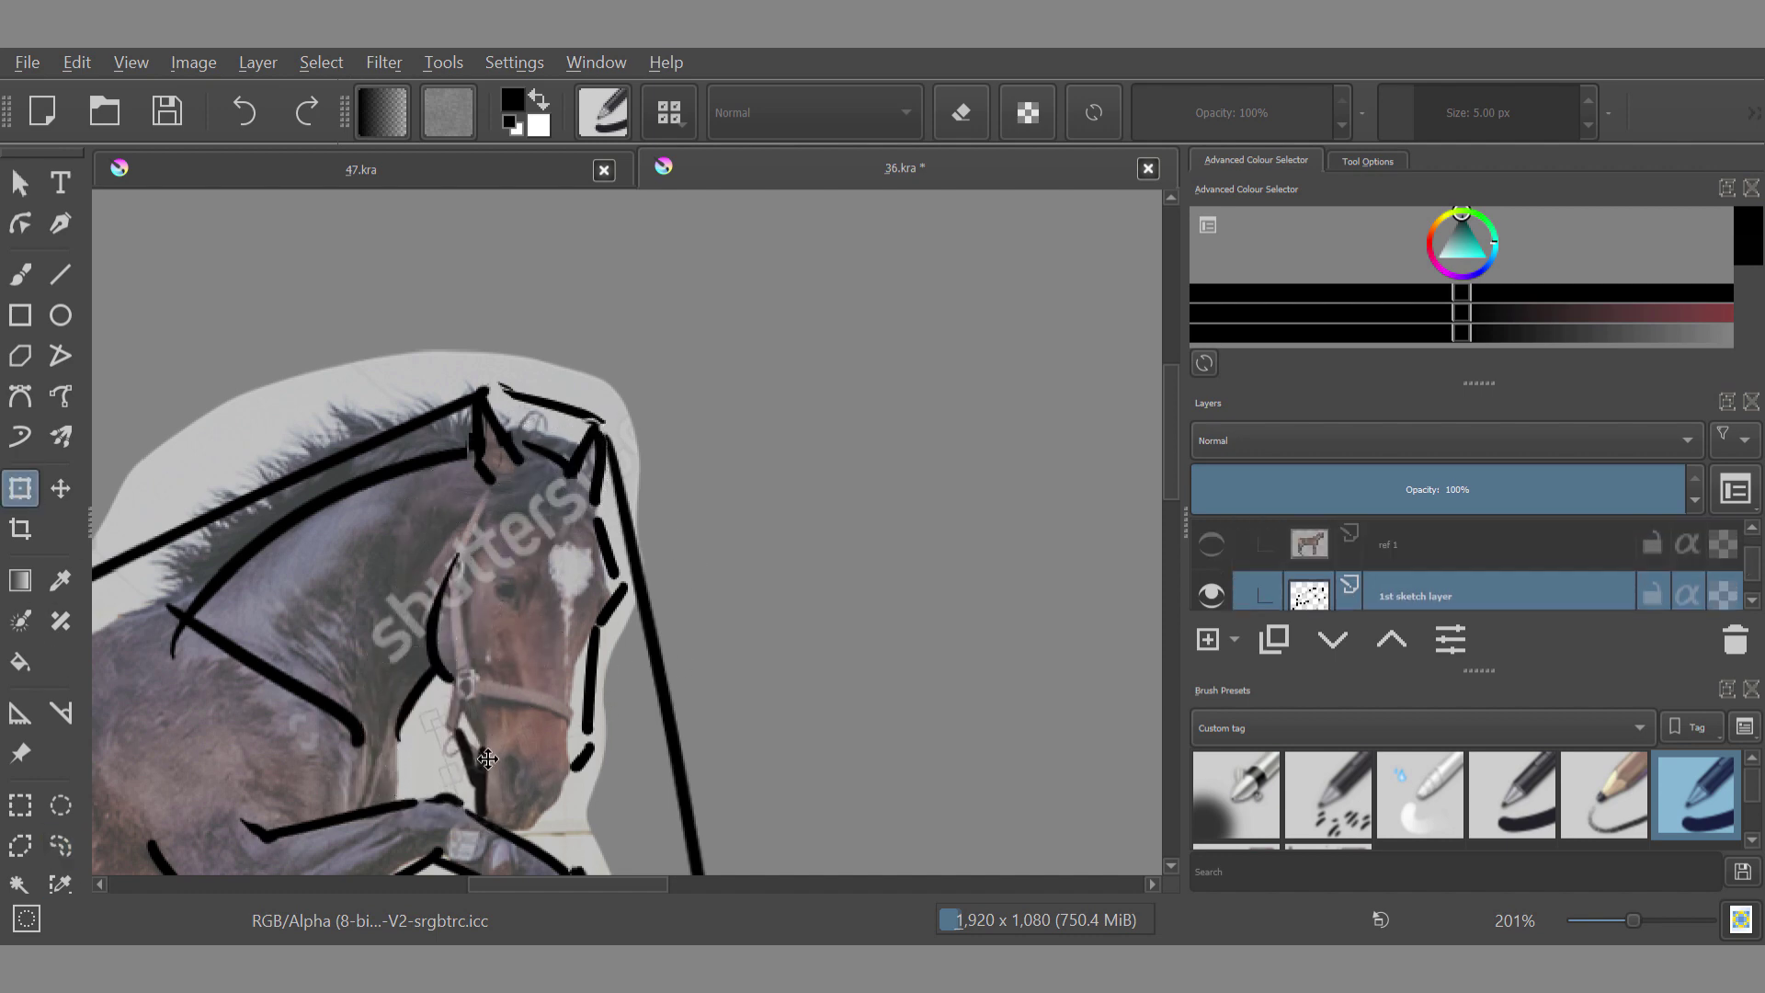
Step: Align the chin line with the underside of the horse's muzzle
{"action": "key", "text": "ctrl+z"}
{"action": "key", "text": "ctrl+z"}
{"action": "key", "text": "ctrl+z"}
{"action": "key", "text": "ctrl+z"}
{"action": "key", "text": "ctrl+z"}
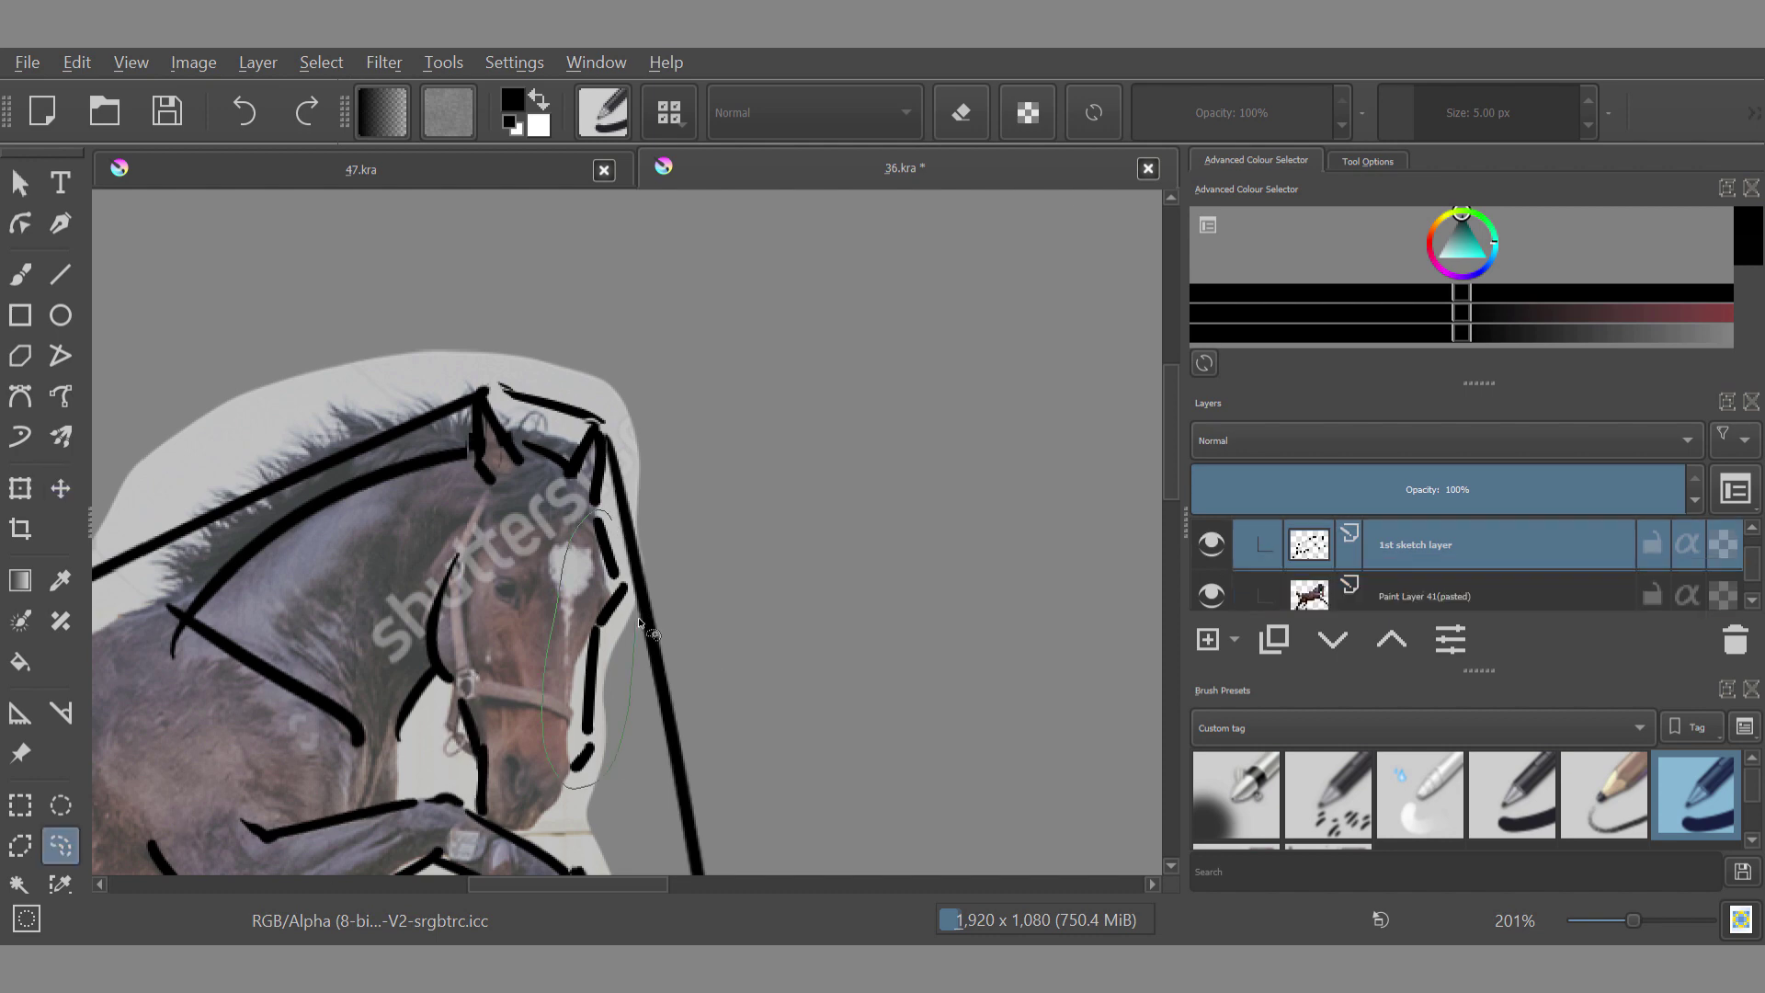
Step: Rotate and move the face's front contour lines to match the forehead and nose, and clear the selection
{"action": "key", "text": "ctrl+z"}
{"action": "key", "text": "ctrl+z"}
{"action": "key", "text": "ctrl+z"}
{"action": "key", "text": "ctrl+z"}
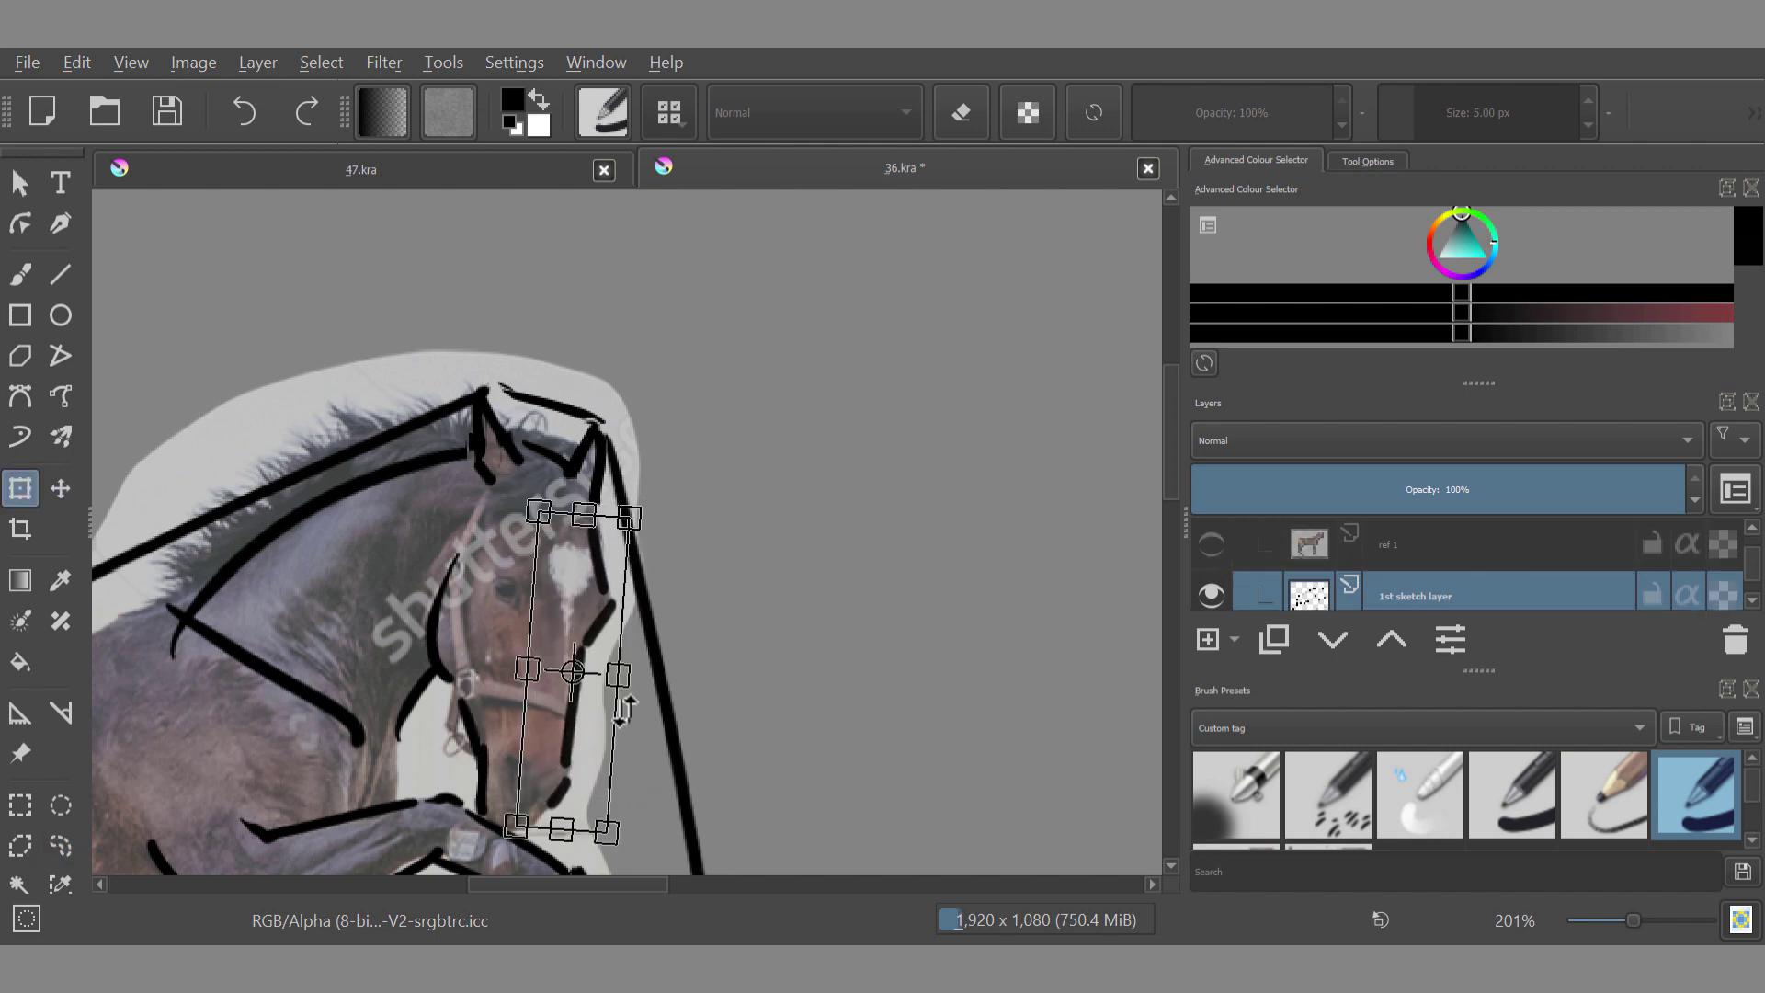
{"action": "key", "text": "Return"}
{"action": "key", "text": "ctrl+shift+a"}
{"action": "left_click_drag", "start_coordinate": [622, 591], "coordinate": [614, 597]}
{"action": "key", "text": "t"}
{"action": "left_click_drag", "start_coordinate": [283, 737], "coordinate": [280, 723]}
{"action": "key", "text": "ctrl+shift+a"}
Step: Transform the short line below the cheek to match the throat, and clear the selection
{"action": "left_click_drag", "start_coordinate": [562, 519], "coordinate": [543, 582]}
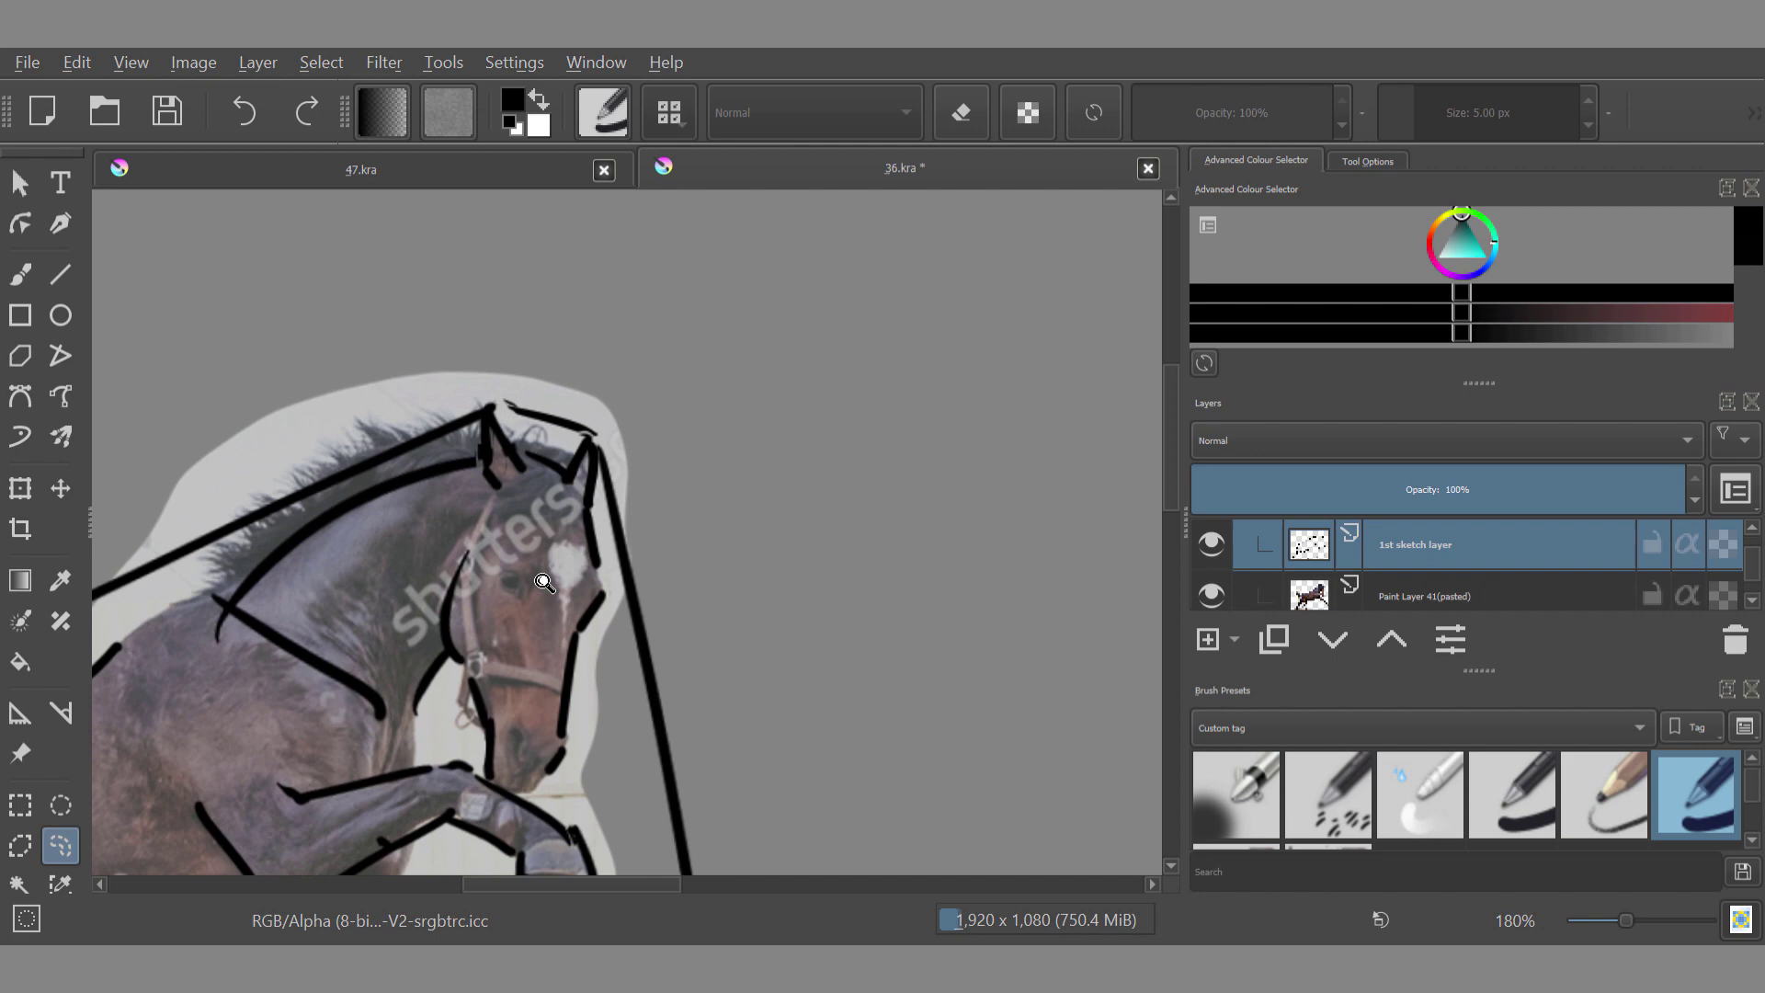
{"action": "key", "text": "ctrl+z"}
{"action": "key", "text": "ctrl+z"}
{"action": "key", "text": "ctrl+z"}
{"action": "key", "text": "ctrl+z"}
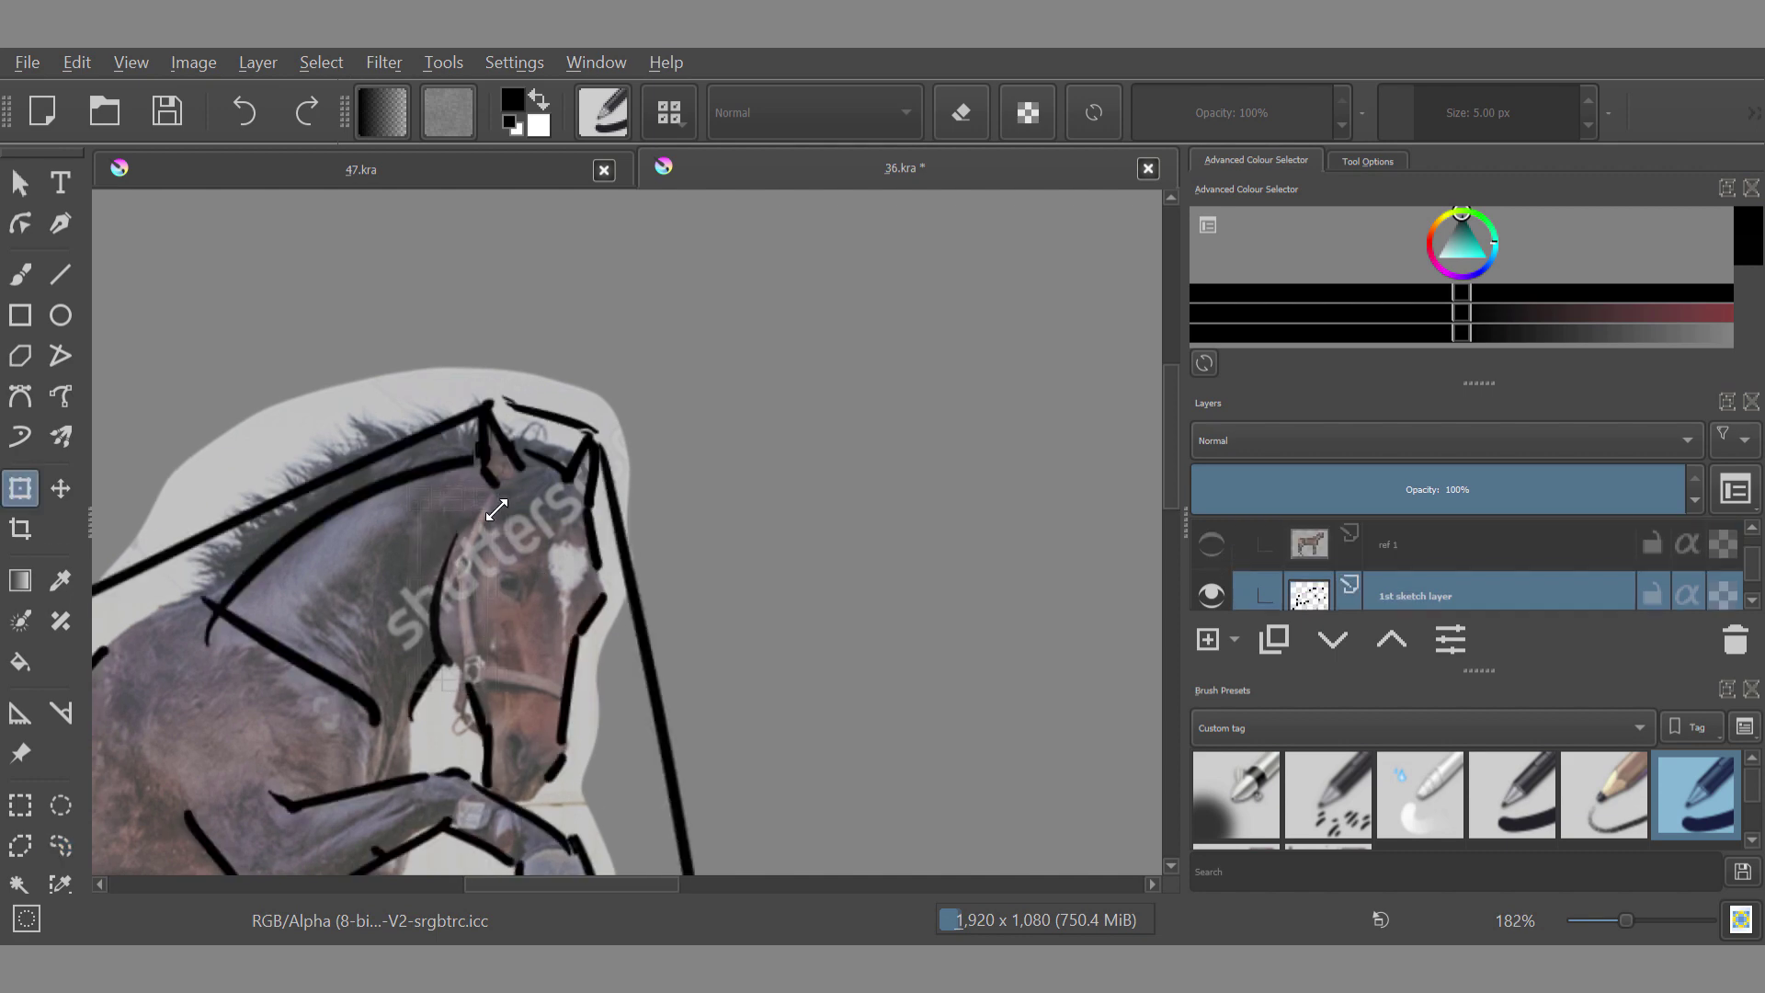
{"action": "left_click_drag", "start_coordinate": [496, 511], "coordinate": [499, 507]}
{"action": "left_click_drag", "start_coordinate": [458, 688], "coordinate": [451, 682]}
{"action": "left_click", "coordinate": [61, 846]}
{"action": "key", "text": "ctrl+shift+a"}
Step: Move the whole corrected sketch off the photo onto the empty canvas beside it and switch to the freehand brush
{"action": "scroll", "coordinate": [432, 470], "scroll_direction": "down", "scroll_amount": 4}
{"action": "left_click", "coordinate": [20, 488]}
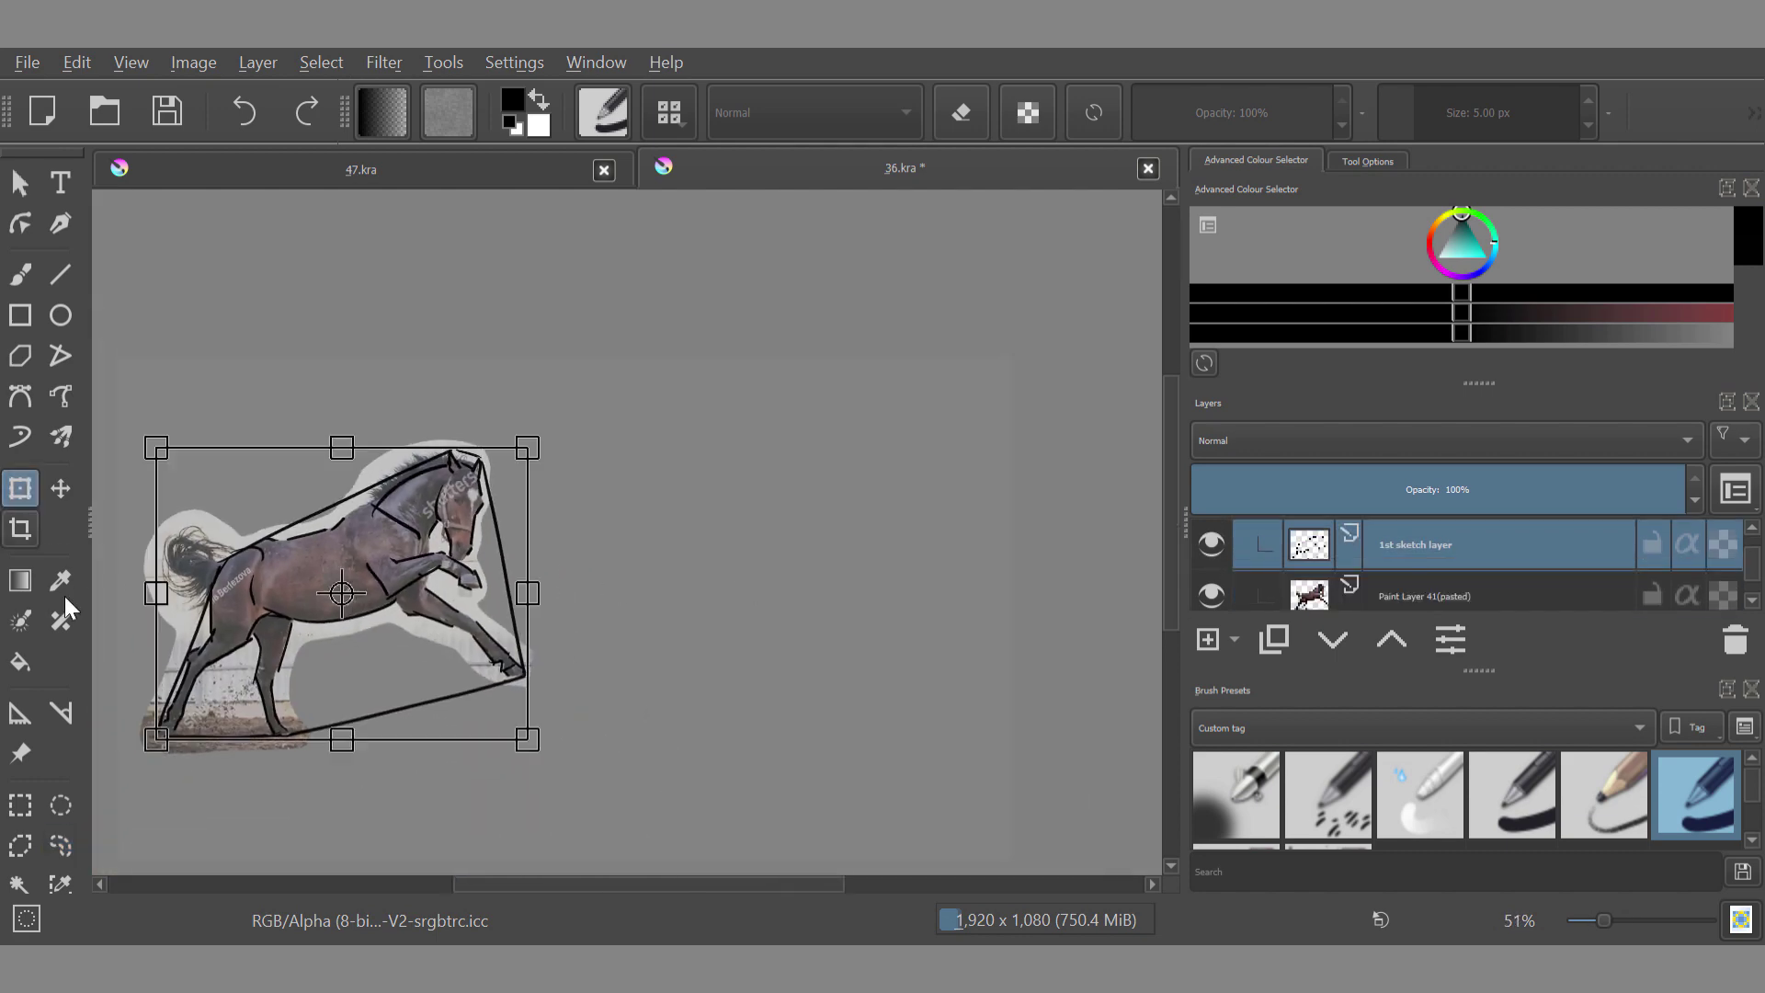
{"action": "left_click_drag", "start_coordinate": [409, 594], "coordinate": [784, 598]}
{"action": "key", "text": "b"}
{"action": "scroll", "coordinate": [791, 603], "scroll_direction": "up", "scroll_amount": 2}
{"action": "scroll", "coordinate": [855, 637], "scroll_direction": "up", "scroll_amount": 2}
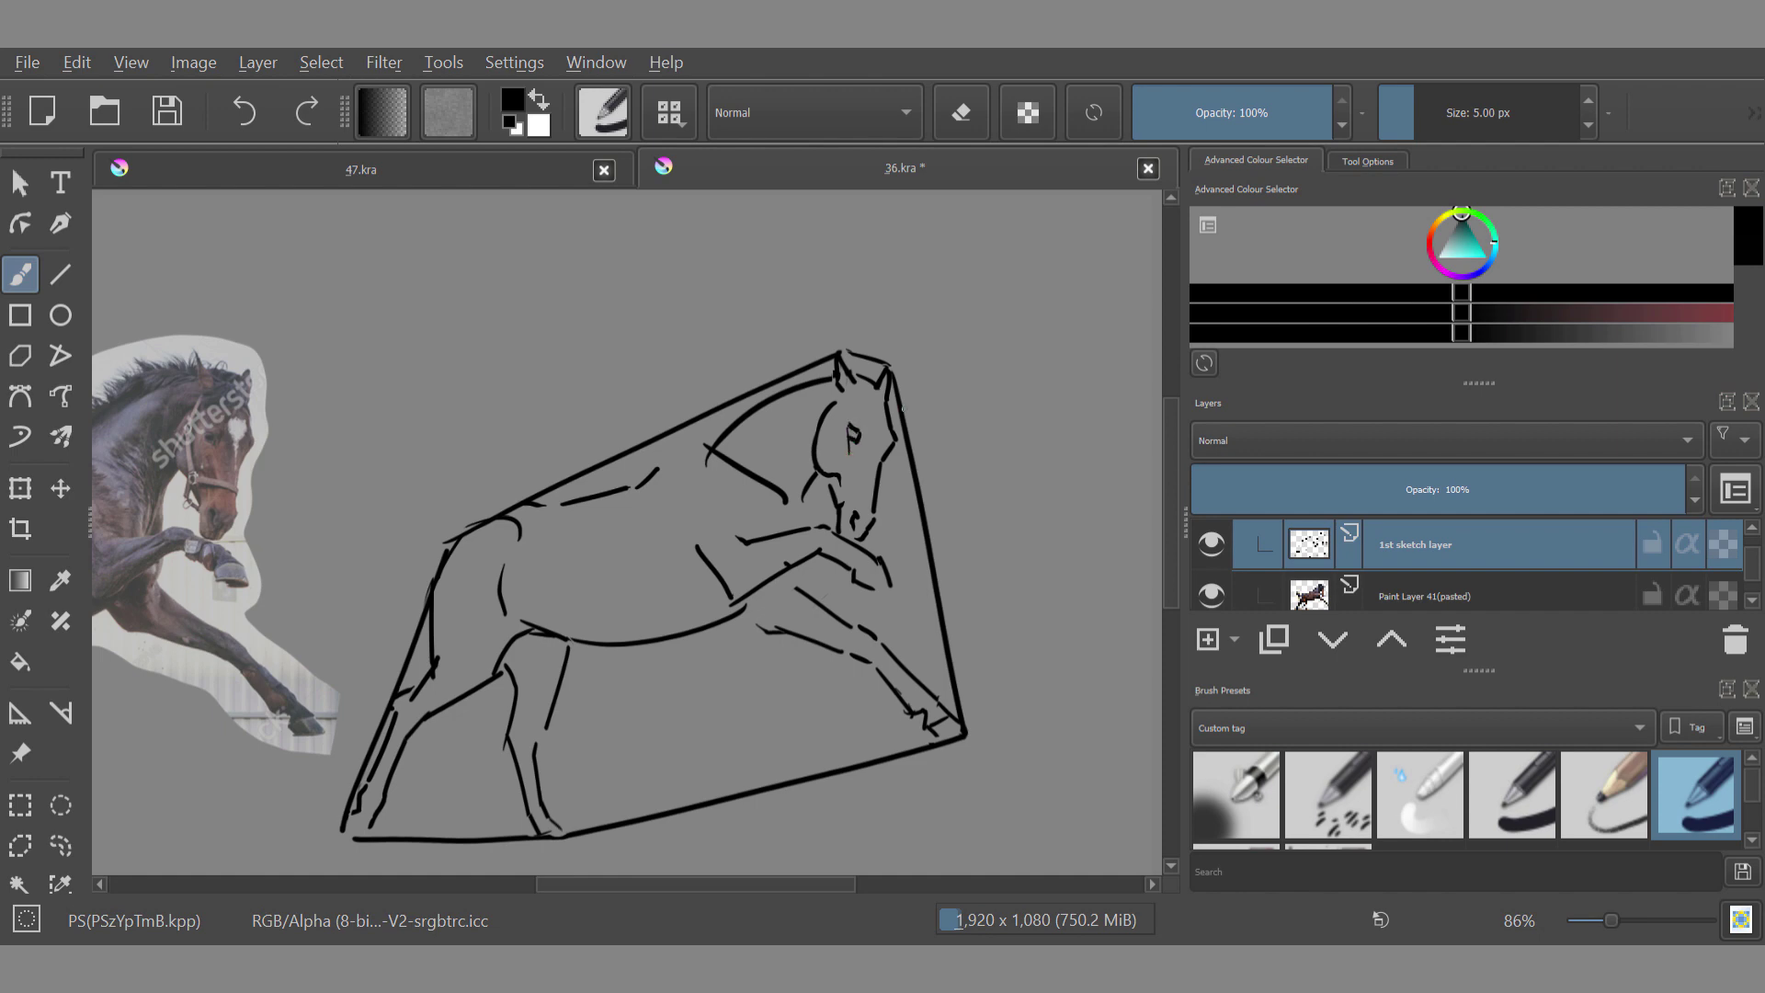
Step: Overlay the sketch on the photo again and select and transform the misplaced detail lines
{"action": "key", "text": "ctrl+t"}
{"action": "left_click_drag", "start_coordinate": [826, 645], "coordinate": [195, 650]}
{"action": "left_click", "coordinate": [61, 846]}
{"action": "scroll", "coordinate": [402, 690], "scroll_direction": "down", "scroll_amount": 2}
{"action": "scroll", "coordinate": [445, 736], "scroll_direction": "up", "scroll_amount": 4}
{"action": "left_click_drag", "start_coordinate": [498, 682], "coordinate": [515, 701]}
{"action": "key", "text": "ctrl+t"}
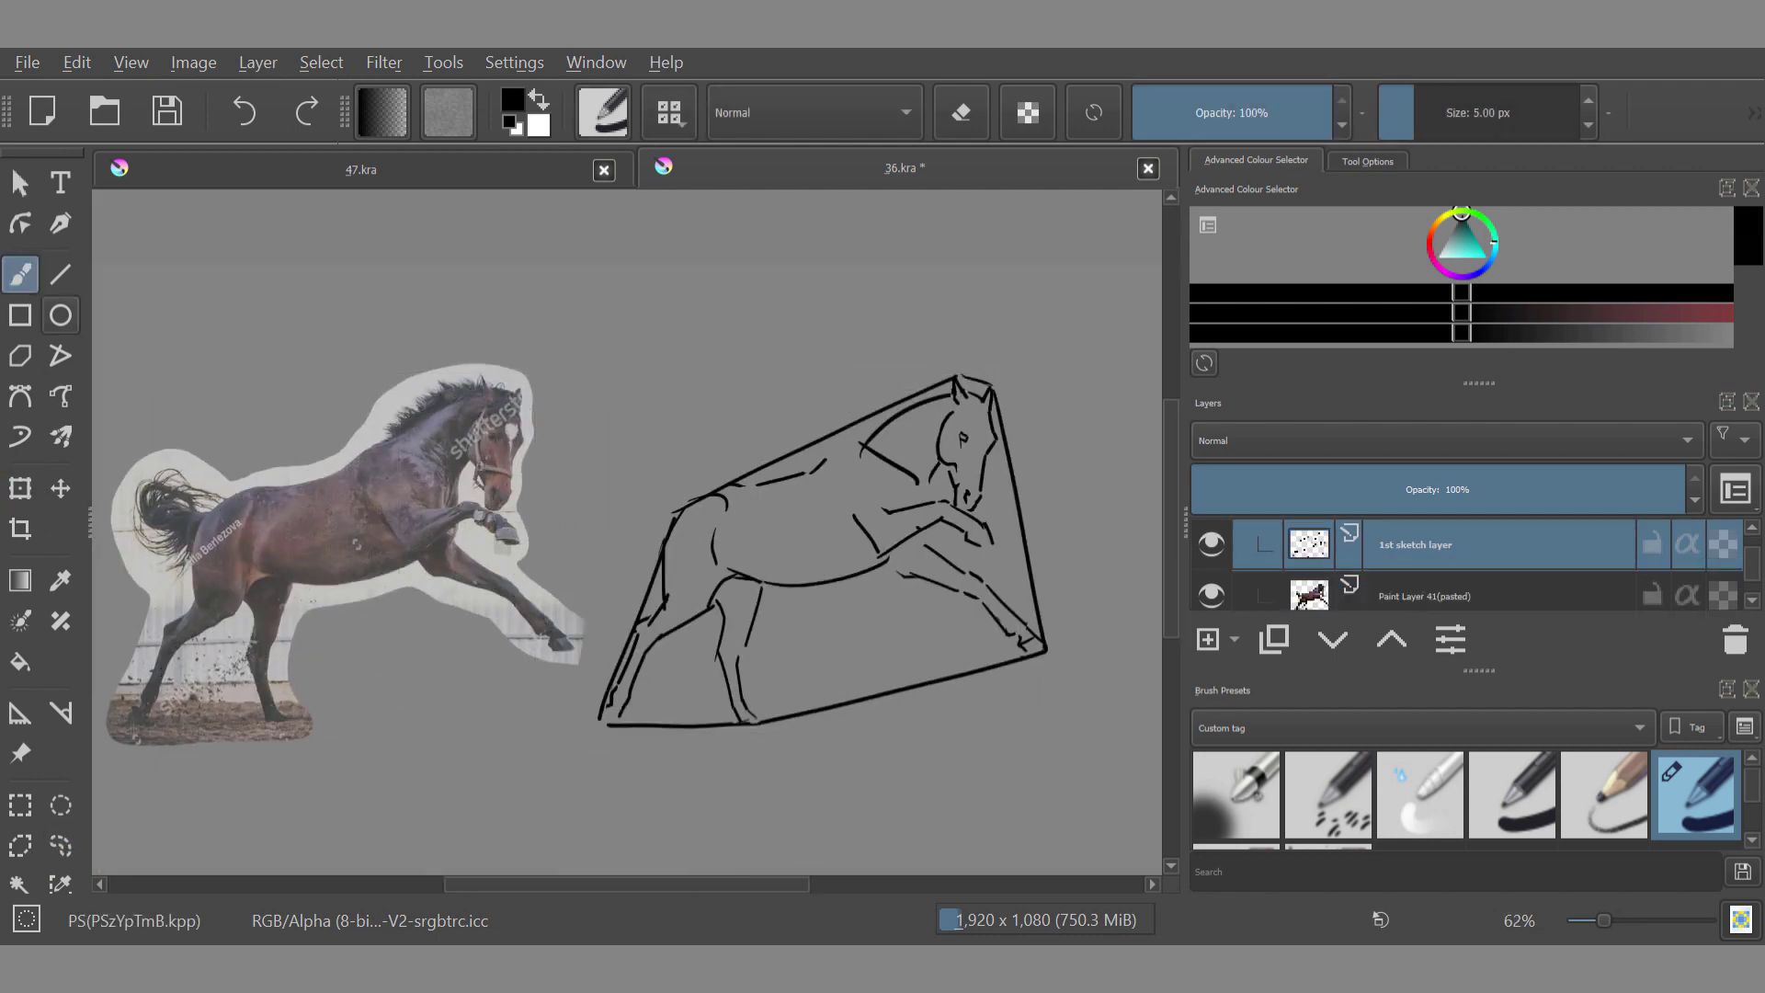
Step: Redraw the short line at the elbow and add a curved line down the neck behind the cheek
{"action": "scroll", "coordinate": [925, 482], "scroll_direction": "up", "scroll_amount": 1}
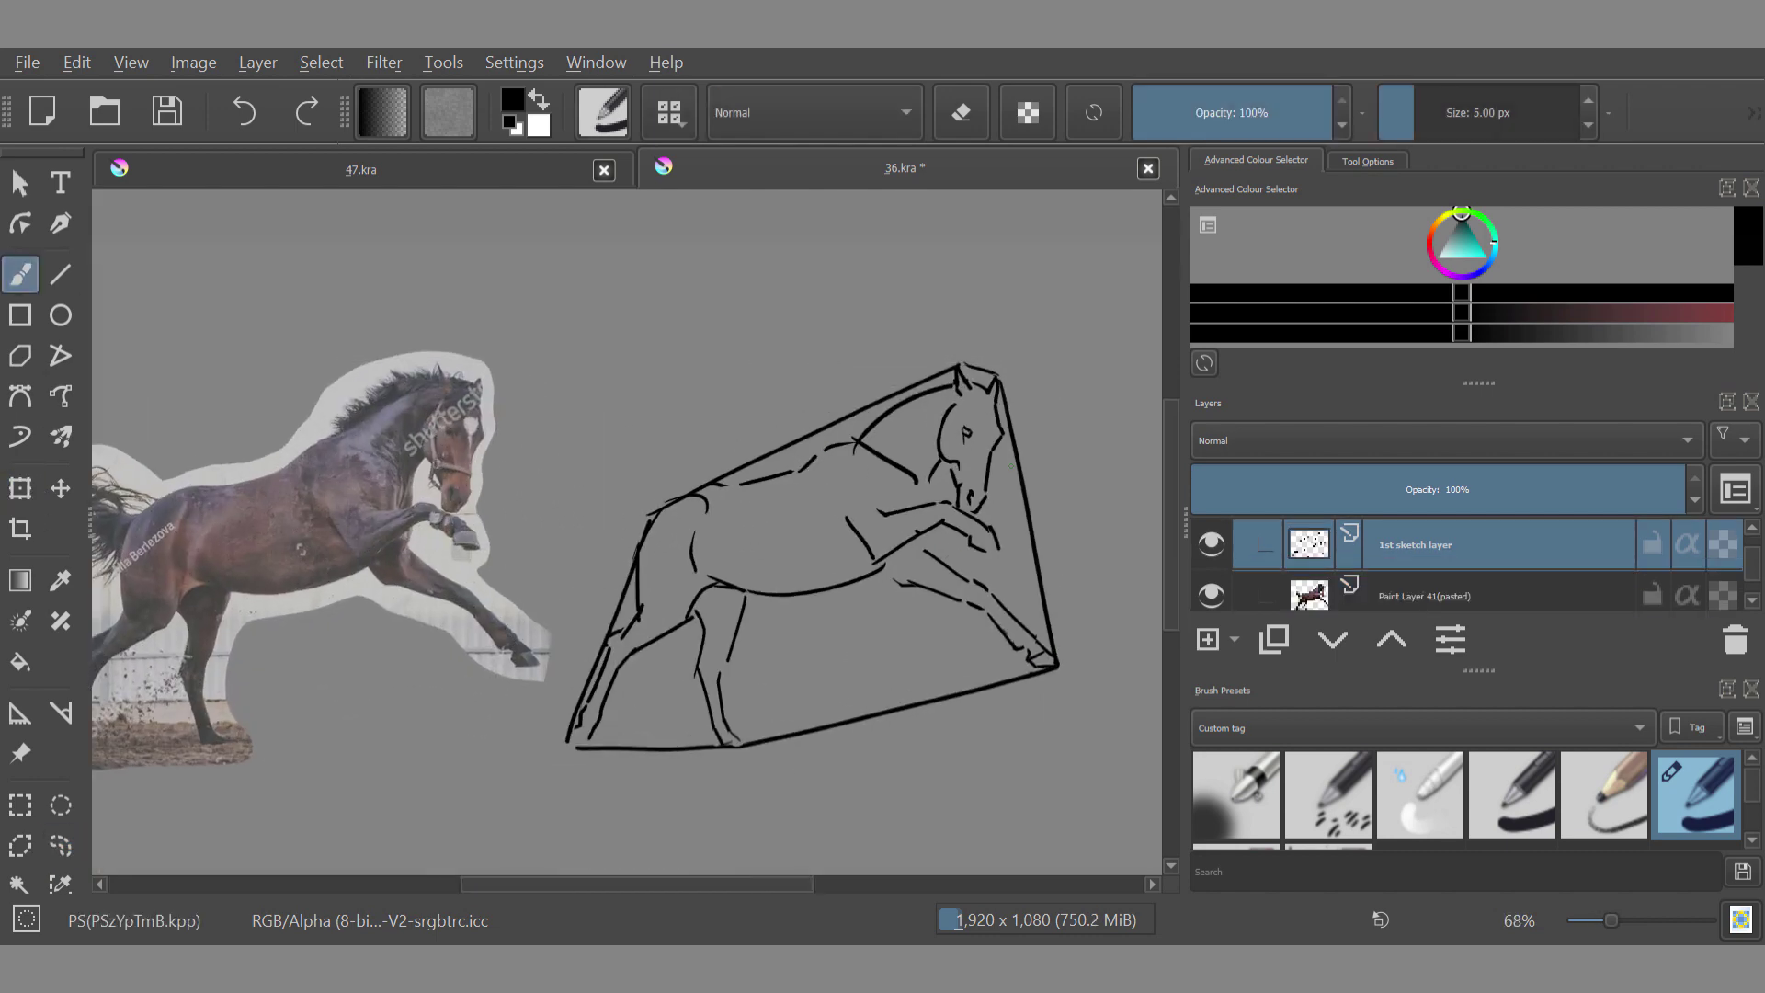
{"action": "key", "text": "ctrl+z"}
{"action": "left_click_drag", "start_coordinate": [850, 526], "coordinate": [835, 514]}
{"action": "key", "text": "e"}
{"action": "key", "text": "e"}
{"action": "left_click_drag", "start_coordinate": [943, 397], "coordinate": [917, 475]}
Step: Move the whole sketch back over the horse in the photo for comparison
{"action": "key", "text": "ctrl+t"}
{"action": "left_click_drag", "start_coordinate": [936, 615], "coordinate": [422, 611]}
{"action": "key", "text": "l"}
{"action": "key", "text": "ctrl+t"}
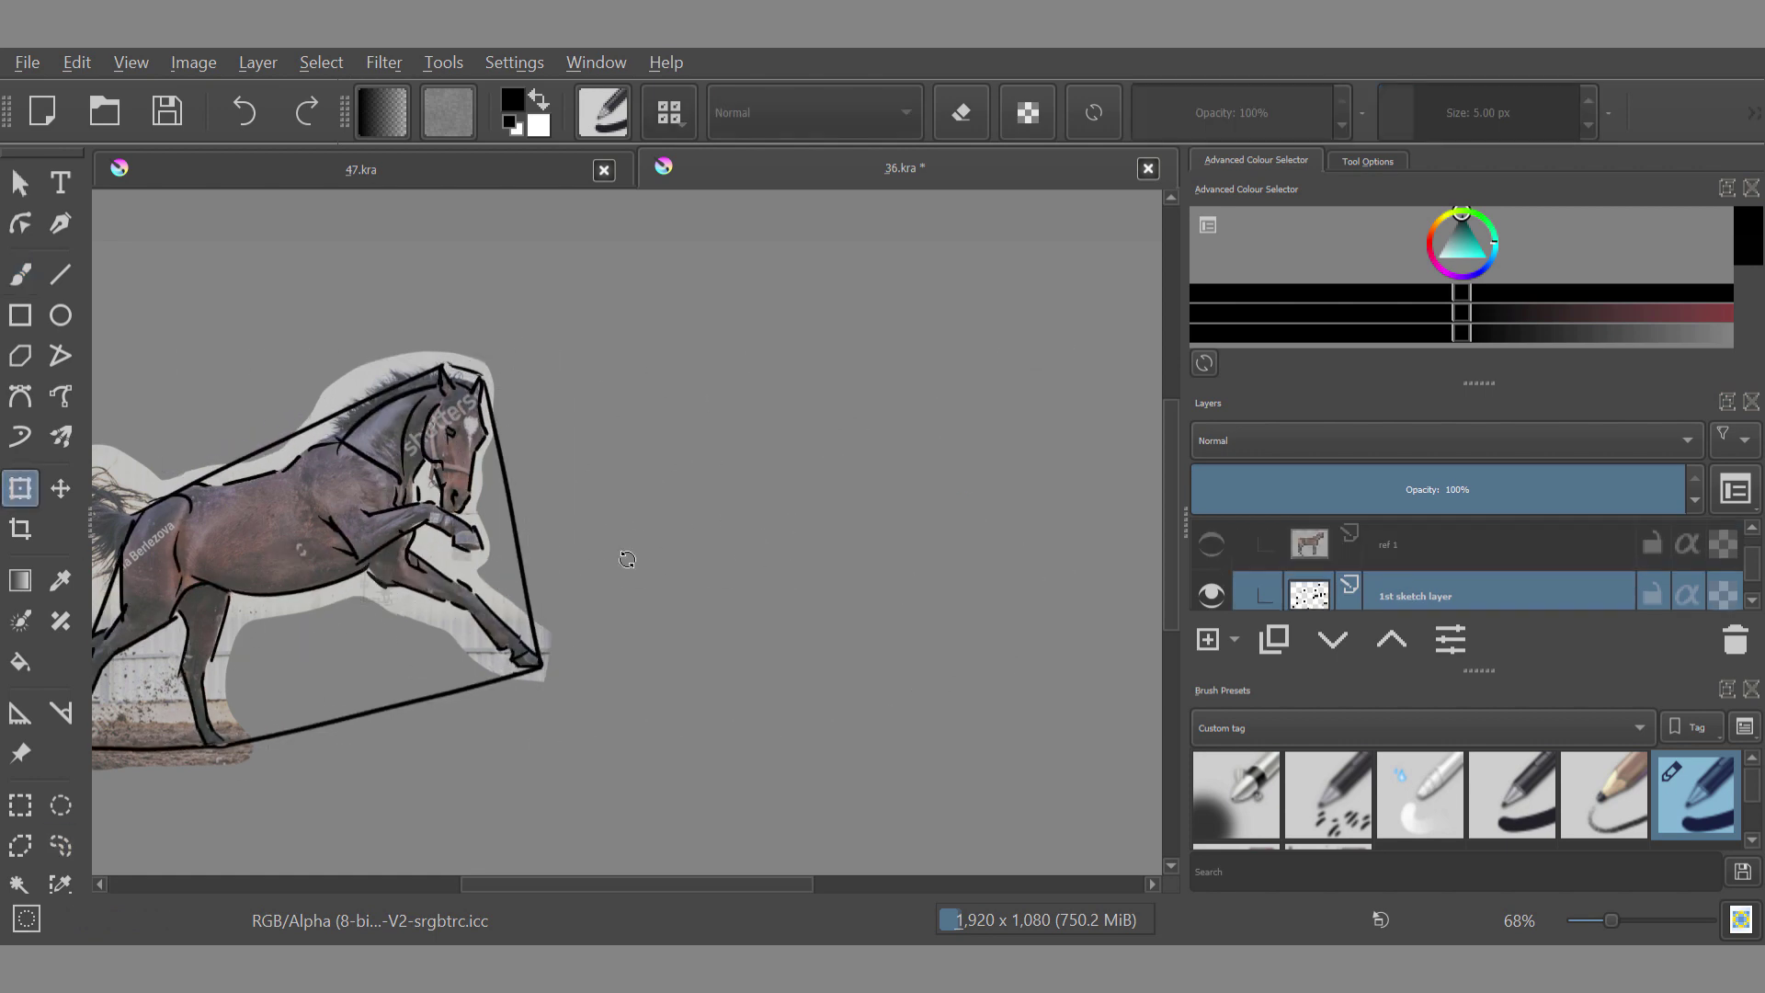
Step: Select the shoulder line's upper end at the withers and transform it to match the photo
{"action": "scroll", "coordinate": [358, 595], "scroll_direction": "up", "scroll_amount": 3}
{"action": "key", "text": "l"}
{"action": "scroll", "coordinate": [439, 634], "scroll_direction": "down", "scroll_amount": 2}
{"action": "scroll", "coordinate": [395, 433], "scroll_direction": "up", "scroll_amount": 2}
{"action": "key", "text": "ctrl+t"}
{"action": "mouse_move", "coordinate": [452, 429]}
{"action": "left_mouse_down"}
{"action": "mouse_move", "coordinate": [434, 448]}
{"action": "mouse_move", "coordinate": [461, 419]}
{"action": "left_mouse_up"}
{"action": "left_click", "coordinate": [60, 846]}
{"action": "left_click", "coordinate": [21, 488]}
{"action": "left_click_drag", "start_coordinate": [480, 550], "coordinate": [415, 550]}
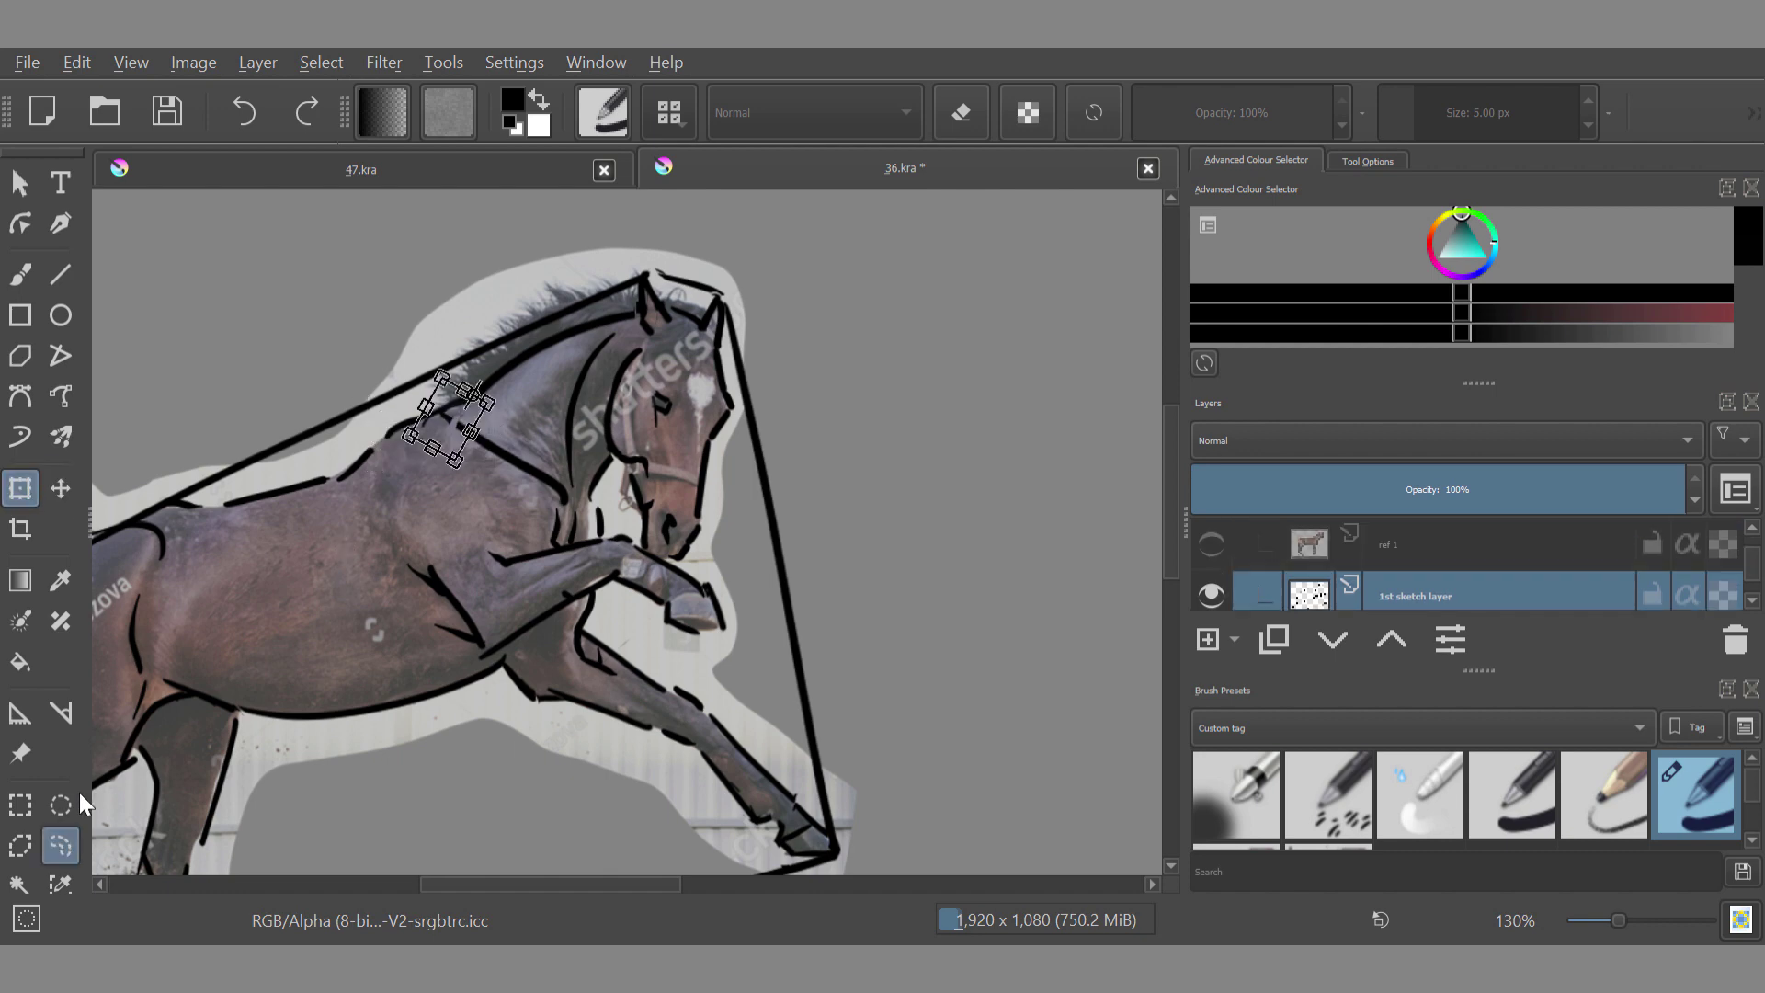
{"action": "scroll", "coordinate": [1205, 560], "scroll_direction": "down", "scroll_amount": 1}
{"action": "left_click", "coordinate": [1200, 545]}
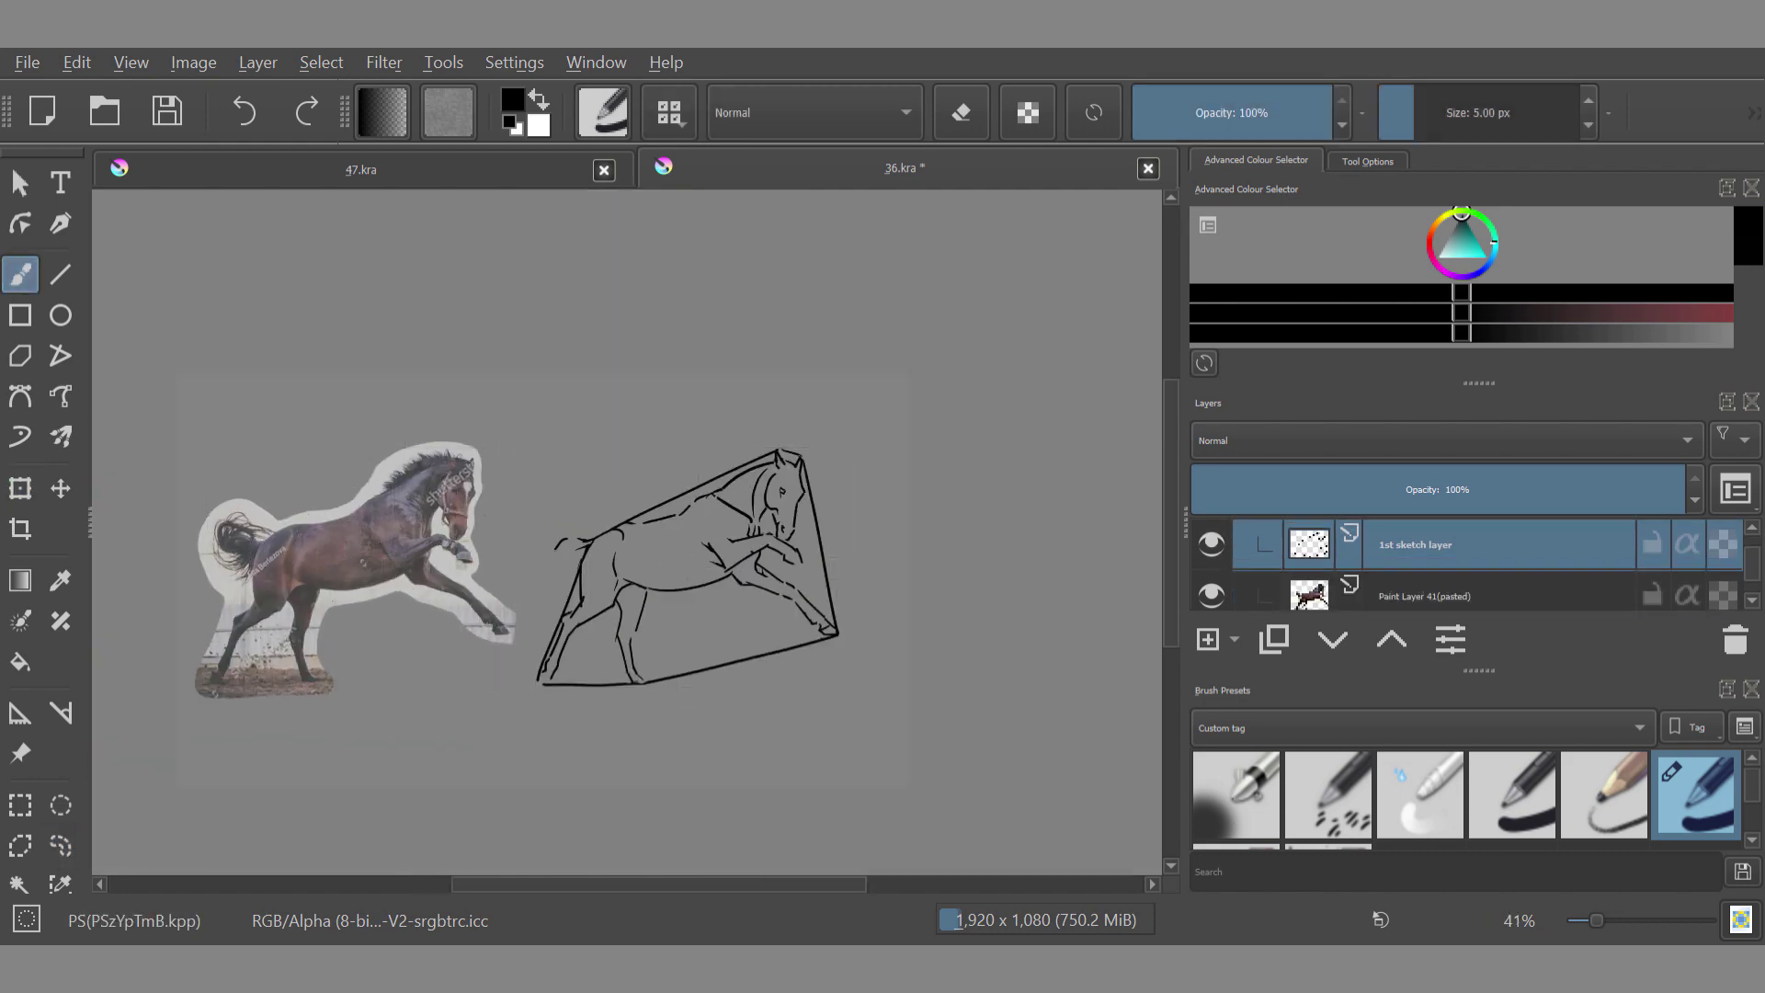
Step: Draw the tail's base and a long curve sweeping down from it toward the ground
{"action": "left_click_drag", "start_coordinate": [546, 532], "coordinate": [573, 538]}
{"action": "left_click_drag", "start_coordinate": [530, 546], "coordinate": [433, 670]}
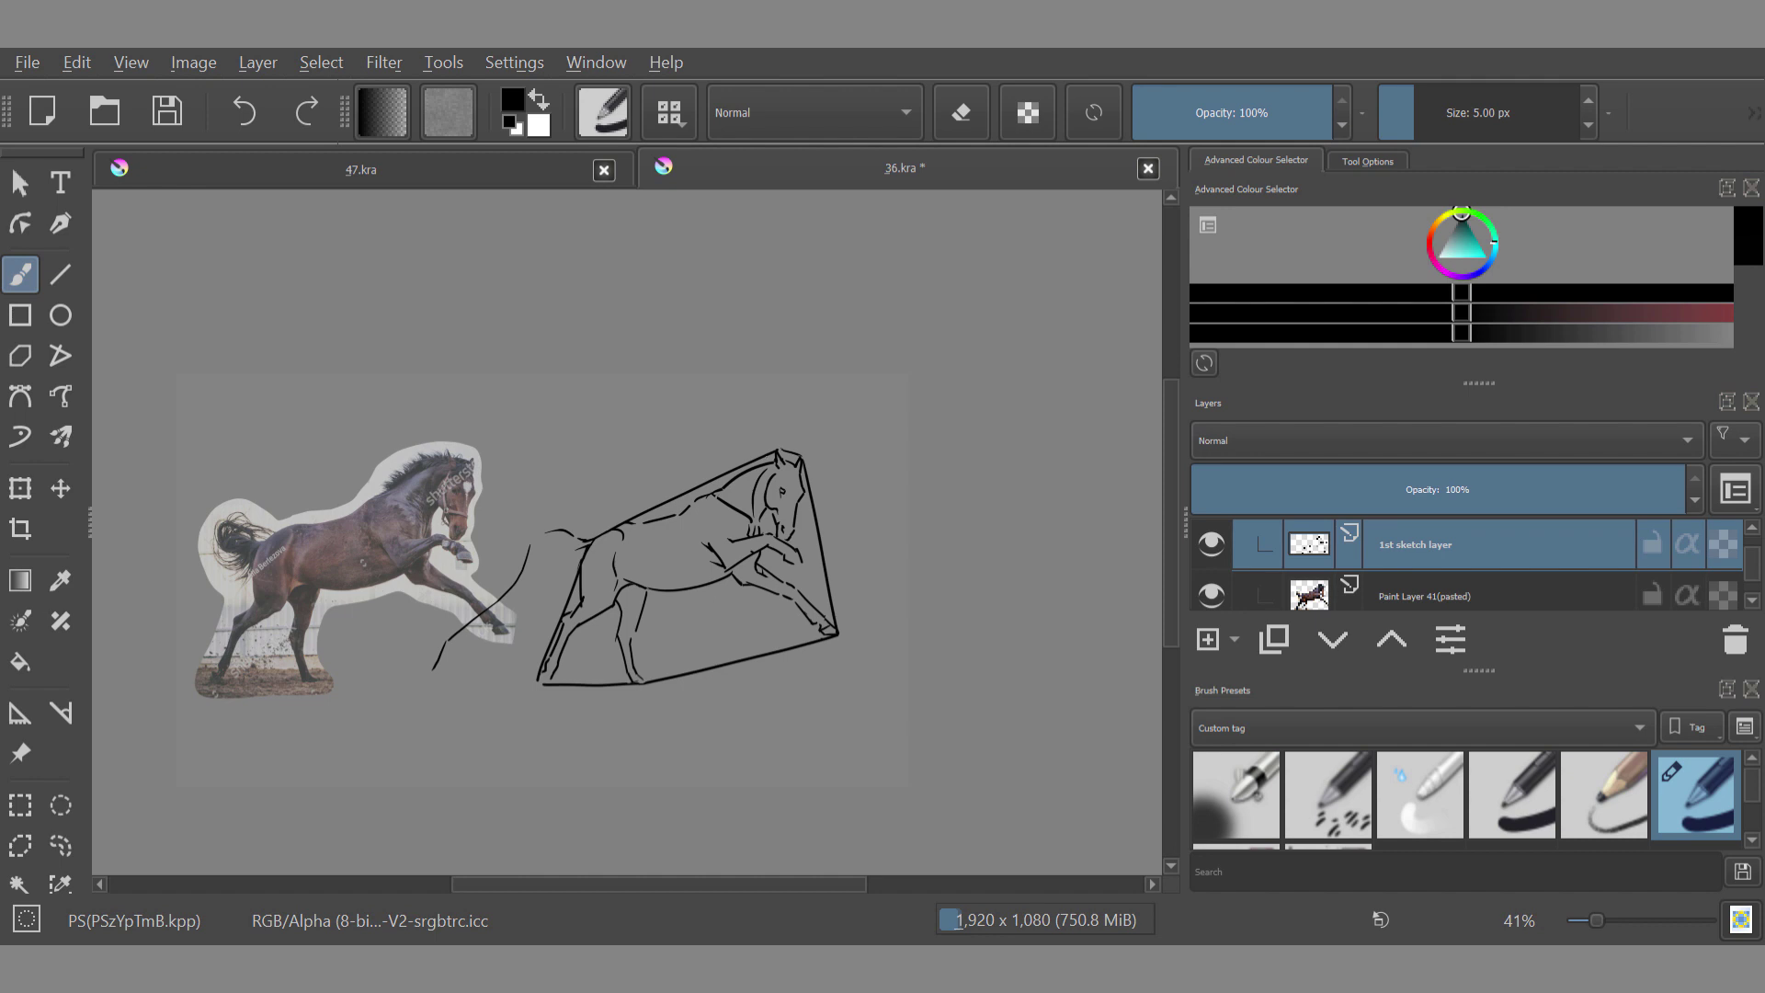
{"action": "key", "text": "ctrl+z"}
Step: Draw loose downward strokes beneath the belly and short horizontal ground strokes around the horse's feet
{"action": "left_click_drag", "start_coordinate": [713, 597], "coordinate": [688, 664]}
{"action": "left_click_drag", "start_coordinate": [700, 594], "coordinate": [680, 635]}
{"action": "left_click_drag", "start_coordinate": [352, 680], "coordinate": [437, 656]}
{"action": "left_click_drag", "start_coordinate": [431, 685], "coordinate": [485, 683]}
{"action": "left_click_drag", "start_coordinate": [602, 681], "coordinate": [623, 674]}
{"action": "left_click_drag", "start_coordinate": [649, 690], "coordinate": [691, 689]}
{"action": "left_click_drag", "start_coordinate": [716, 689], "coordinate": [844, 681]}
{"action": "left_click_drag", "start_coordinate": [773, 685], "coordinate": [701, 688]}
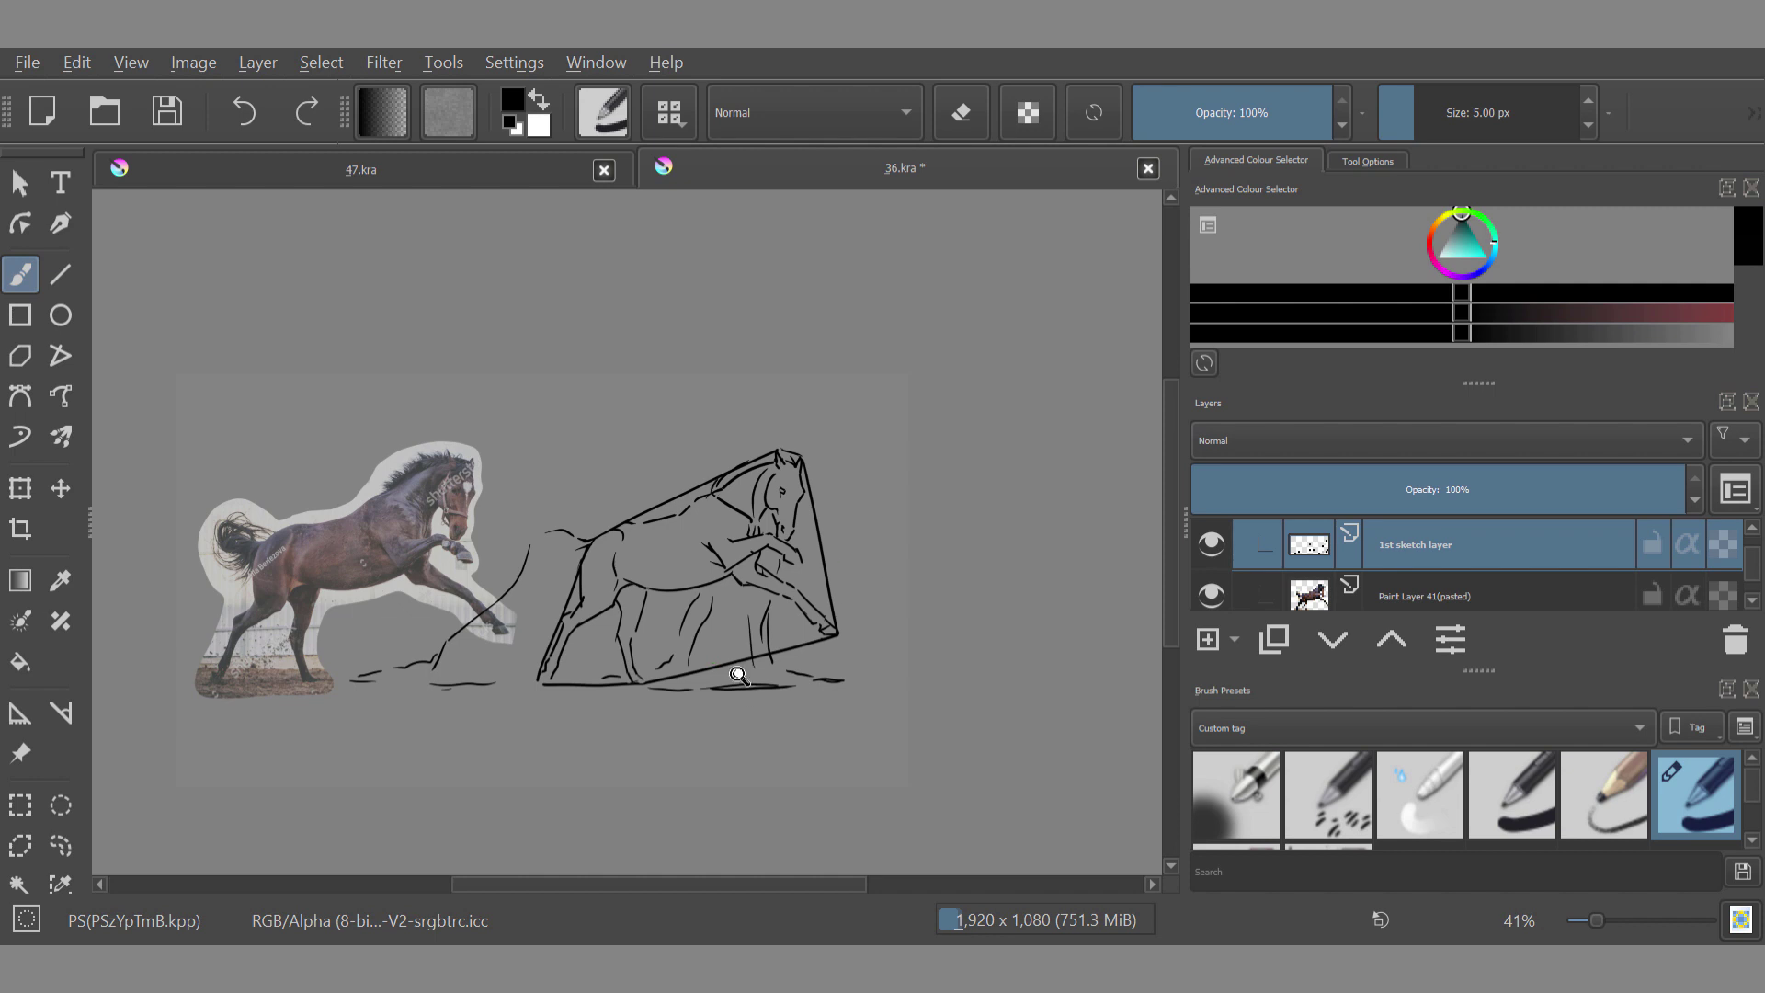
Step: Hide the pasted reference photo layer so only the sketch is shown
{"action": "scroll", "coordinate": [757, 593], "scroll_direction": "up", "scroll_amount": 2}
{"action": "scroll", "coordinate": [984, 821], "scroll_direction": "down", "scroll_amount": 3}
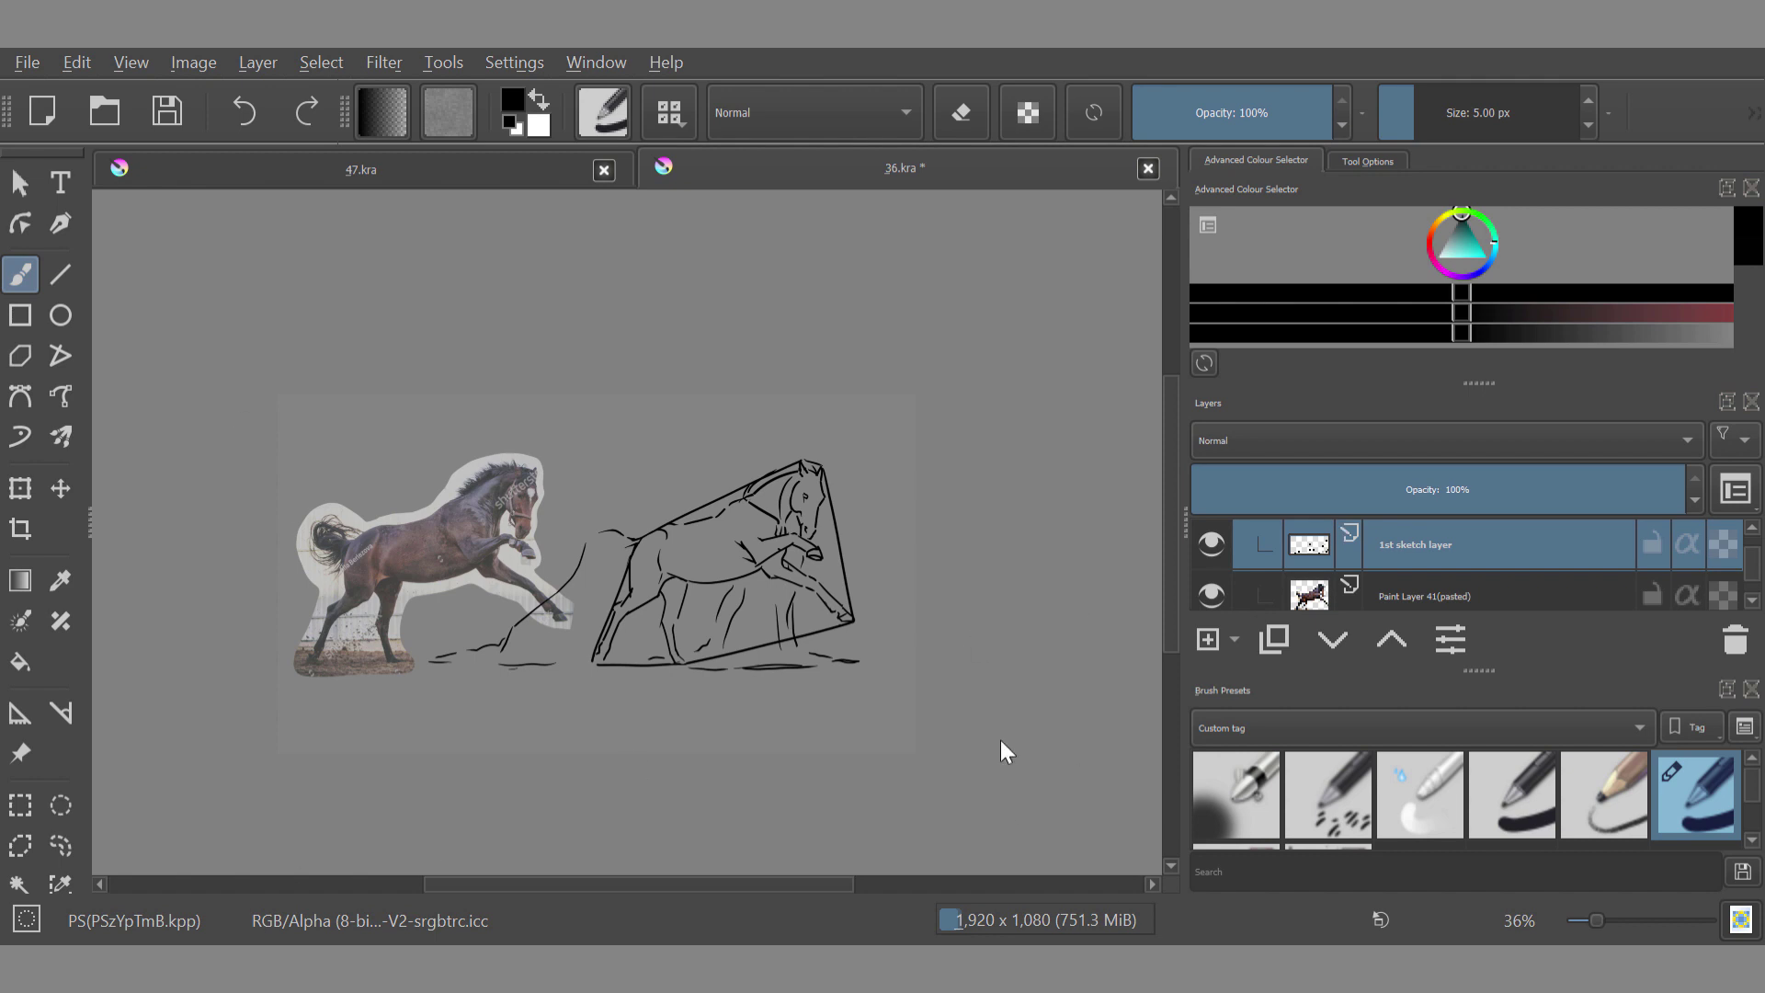
{"action": "left_click", "coordinate": [1212, 596]}
{"action": "scroll", "coordinate": [774, 561], "scroll_direction": "up", "scroll_amount": 2}
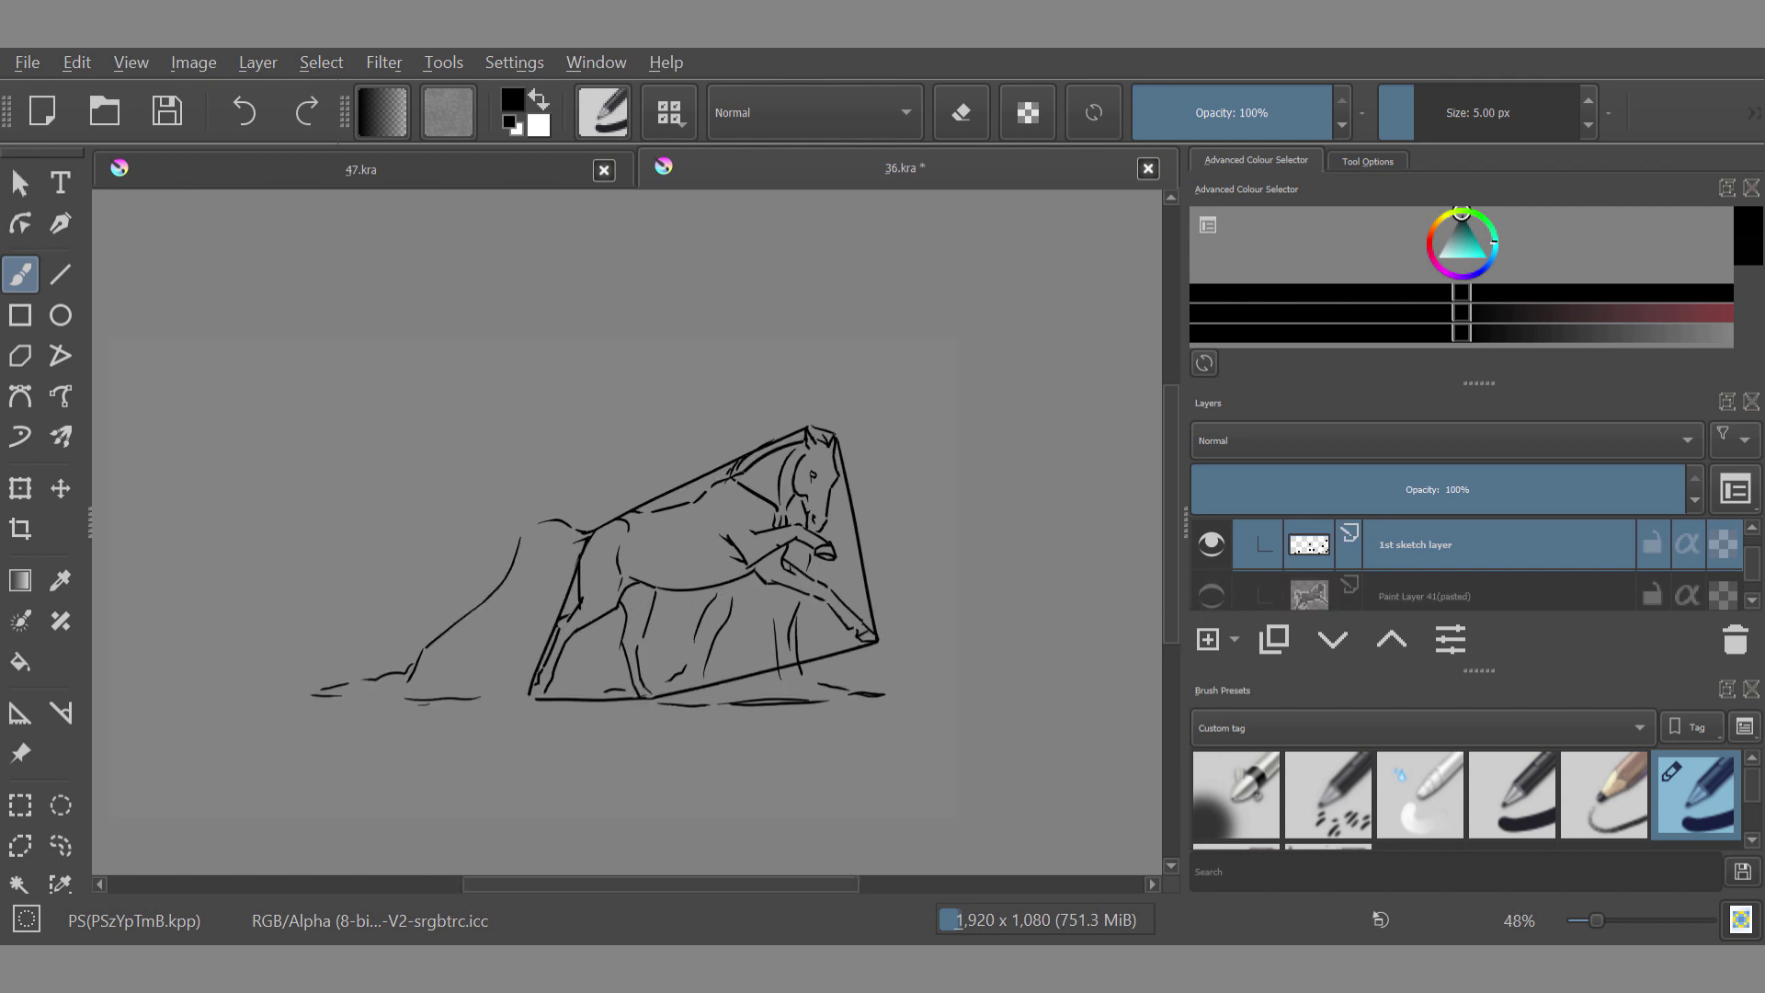
{"action": "left_click_drag", "start_coordinate": [759, 448], "coordinate": [600, 476]}
{"action": "left_click_drag", "start_coordinate": [681, 594], "coordinate": [638, 644]}
{"action": "key", "text": "ctrl+z"}
{"action": "key", "text": "ctrl+z"}
Step: Draw flowing mane strokes sweeping back from the head and neck, undoing the overly long ones
{"action": "left_click_drag", "start_coordinate": [779, 450], "coordinate": [768, 528]}
{"action": "left_click_drag", "start_coordinate": [767, 557], "coordinate": [759, 669]}
{"action": "key", "text": "ctrl+z"}
{"action": "left_click_drag", "start_coordinate": [815, 441], "coordinate": [675, 449]}
{"action": "mouse_move", "coordinate": [821, 443]}
{"action": "left_mouse_down"}
{"action": "mouse_move", "coordinate": [644, 474]}
{"action": "mouse_move", "coordinate": [706, 463]}
{"action": "mouse_move", "coordinate": [567, 419]}
{"action": "left_mouse_up"}
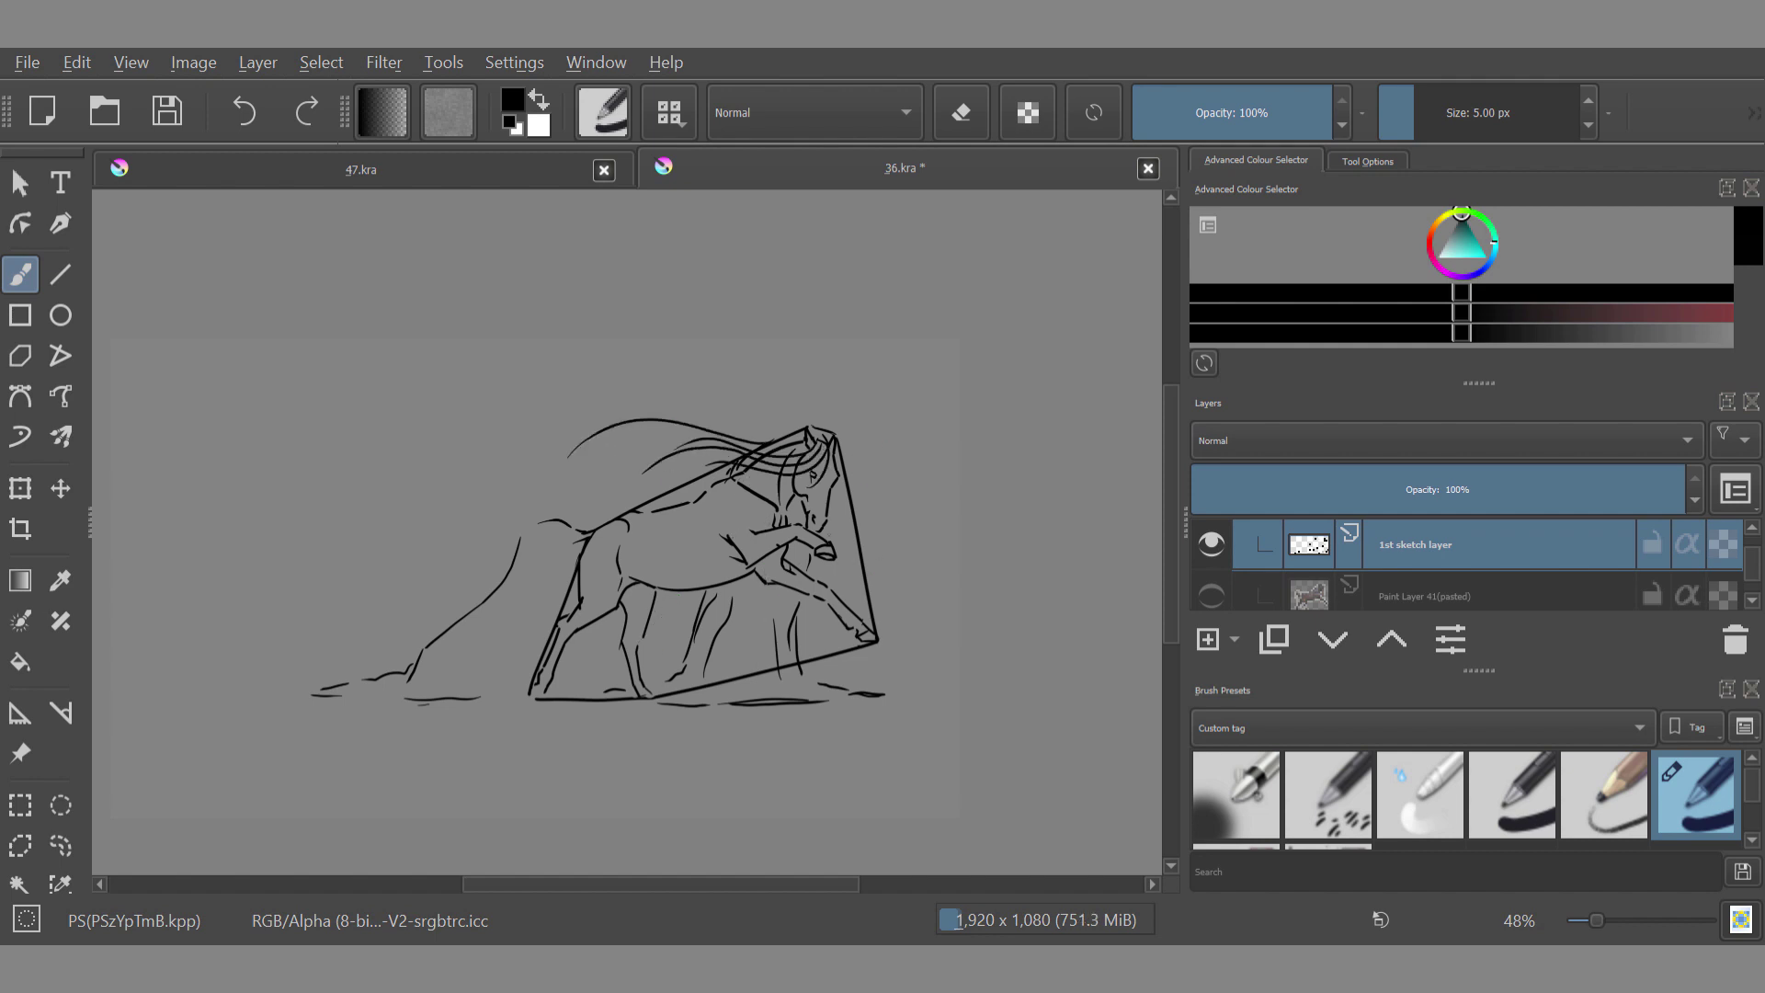
{"action": "mouse_move", "coordinate": [739, 450]}
{"action": "left_mouse_down"}
{"action": "mouse_move", "coordinate": [479, 413]}
{"action": "mouse_move", "coordinate": [528, 413]}
{"action": "left_mouse_up"}
{"action": "key", "text": "ctrl+z"}
{"action": "key", "text": "ctrl+z"}
{"action": "key", "text": "ctrl+z"}
Step: Mirror the canvas view to check the drawing's overall shape
{"action": "scroll", "coordinate": [876, 554], "scroll_direction": "down", "scroll_amount": 3}
{"action": "key", "text": "m"}
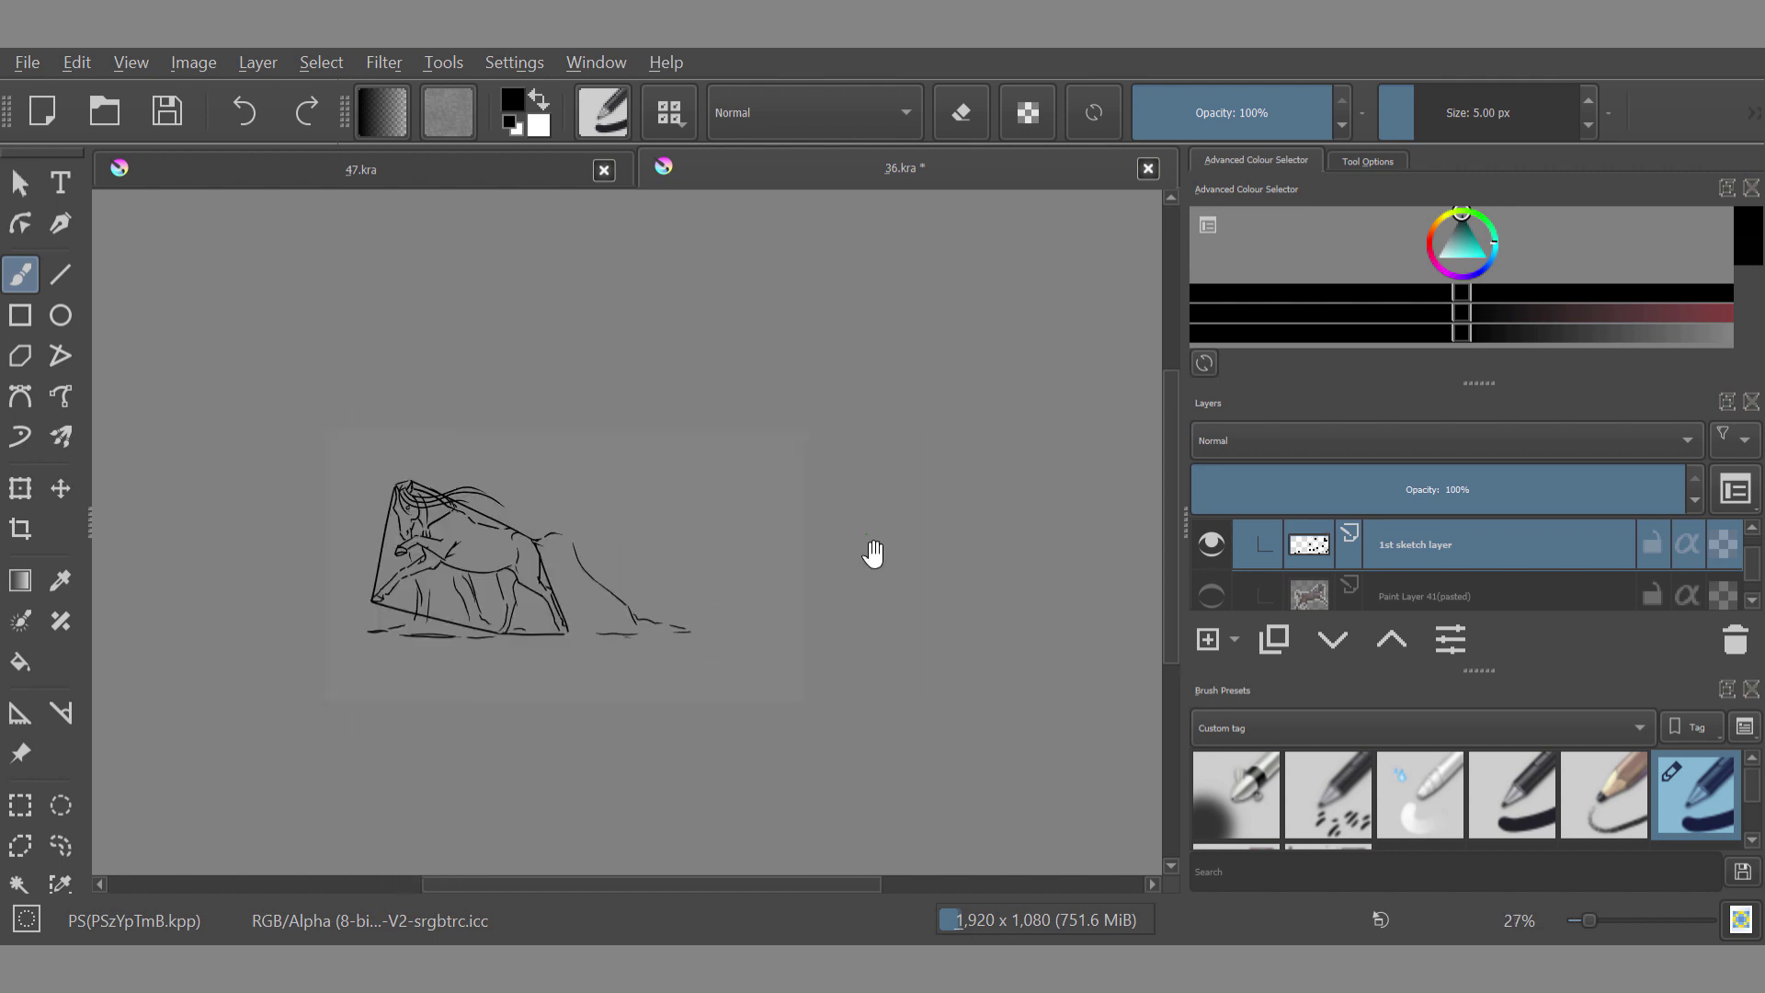
{"action": "scroll", "coordinate": [522, 560], "scroll_direction": "up", "scroll_amount": 3}
Step: Try a short stroke near the belly in the mirrored view, undo recent changes and redo two of them
{"action": "mouse_move", "coordinate": [445, 608]}
{"action": "left_mouse_down"}
{"action": "mouse_move", "coordinate": [494, 629]}
{"action": "mouse_move", "coordinate": [471, 628]}
{"action": "left_mouse_up"}
{"action": "key", "text": "ctrl+z"}
{"action": "key", "text": "ctrl+z"}
{"action": "key", "text": "ctrl+z"}
{"action": "key", "text": "ctrl+z"}
{"action": "key", "text": "ctrl+z"}
{"action": "left_click", "coordinate": [306, 111]}
{"action": "left_click", "coordinate": [306, 111]}
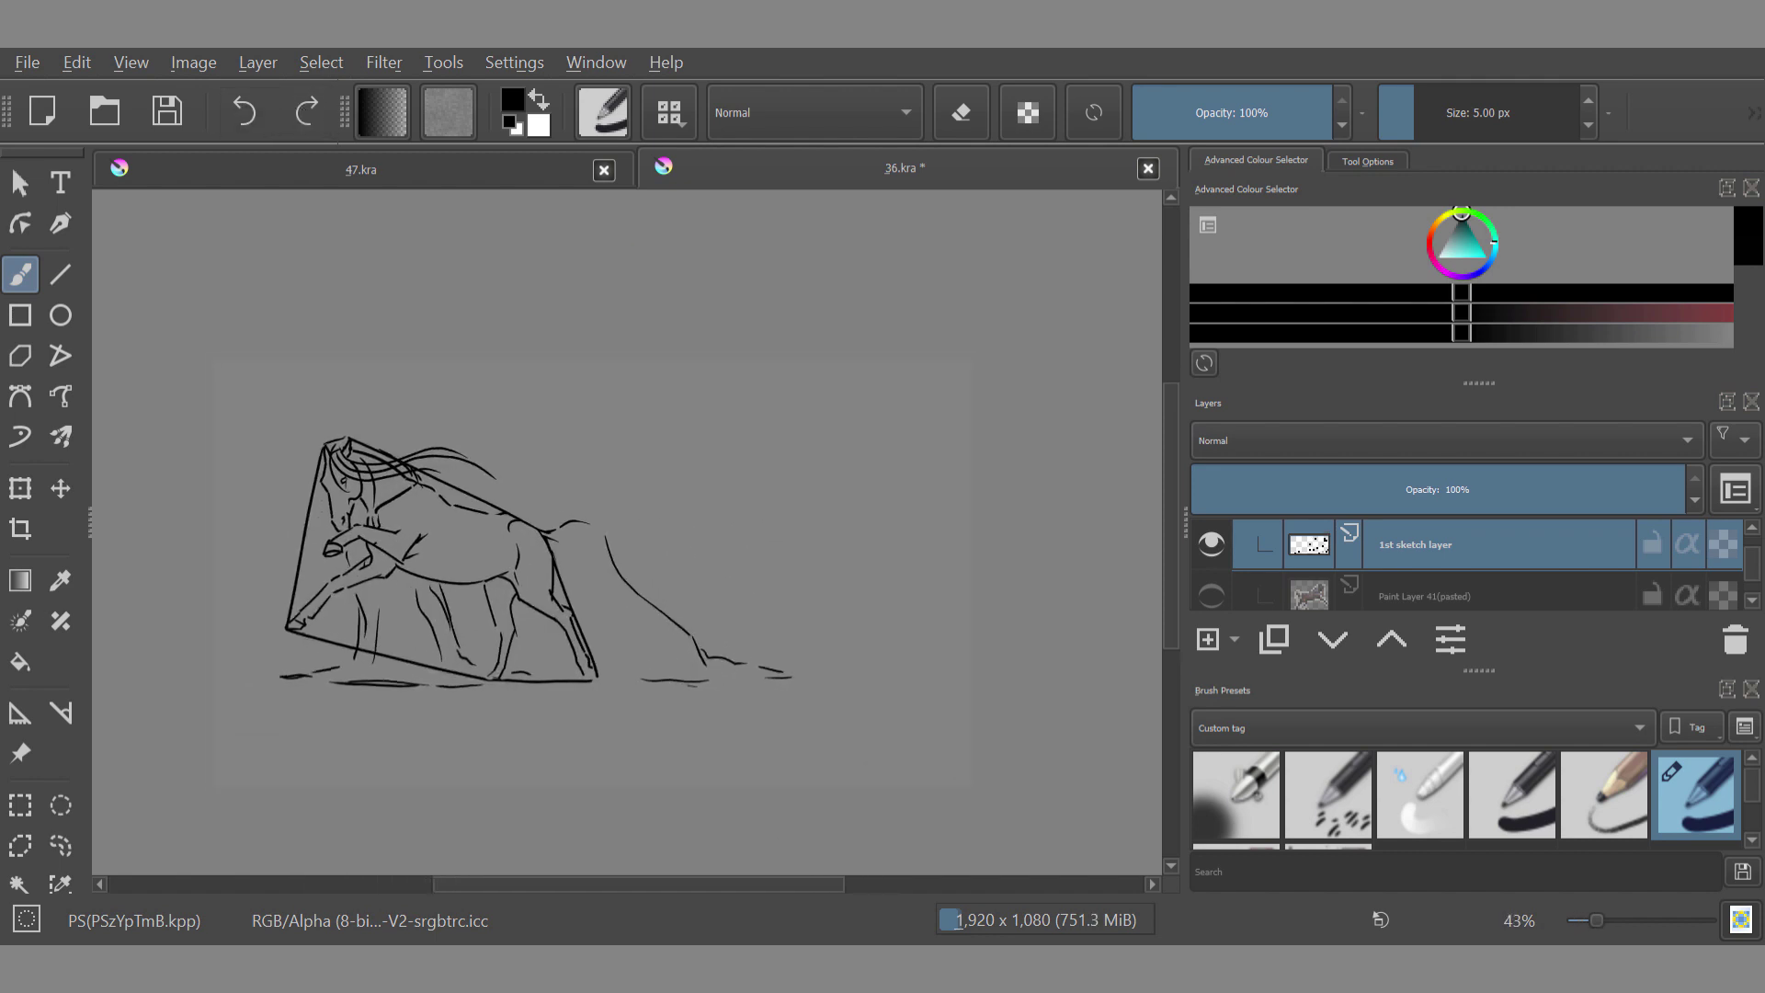
Step: Restore the unmirrored canvas view and save the drawing 36.kra
{"action": "key", "text": "m"}
{"action": "scroll", "coordinate": [791, 713], "scroll_direction": "down", "scroll_amount": 1}
{"action": "key", "text": "ctrl+s"}
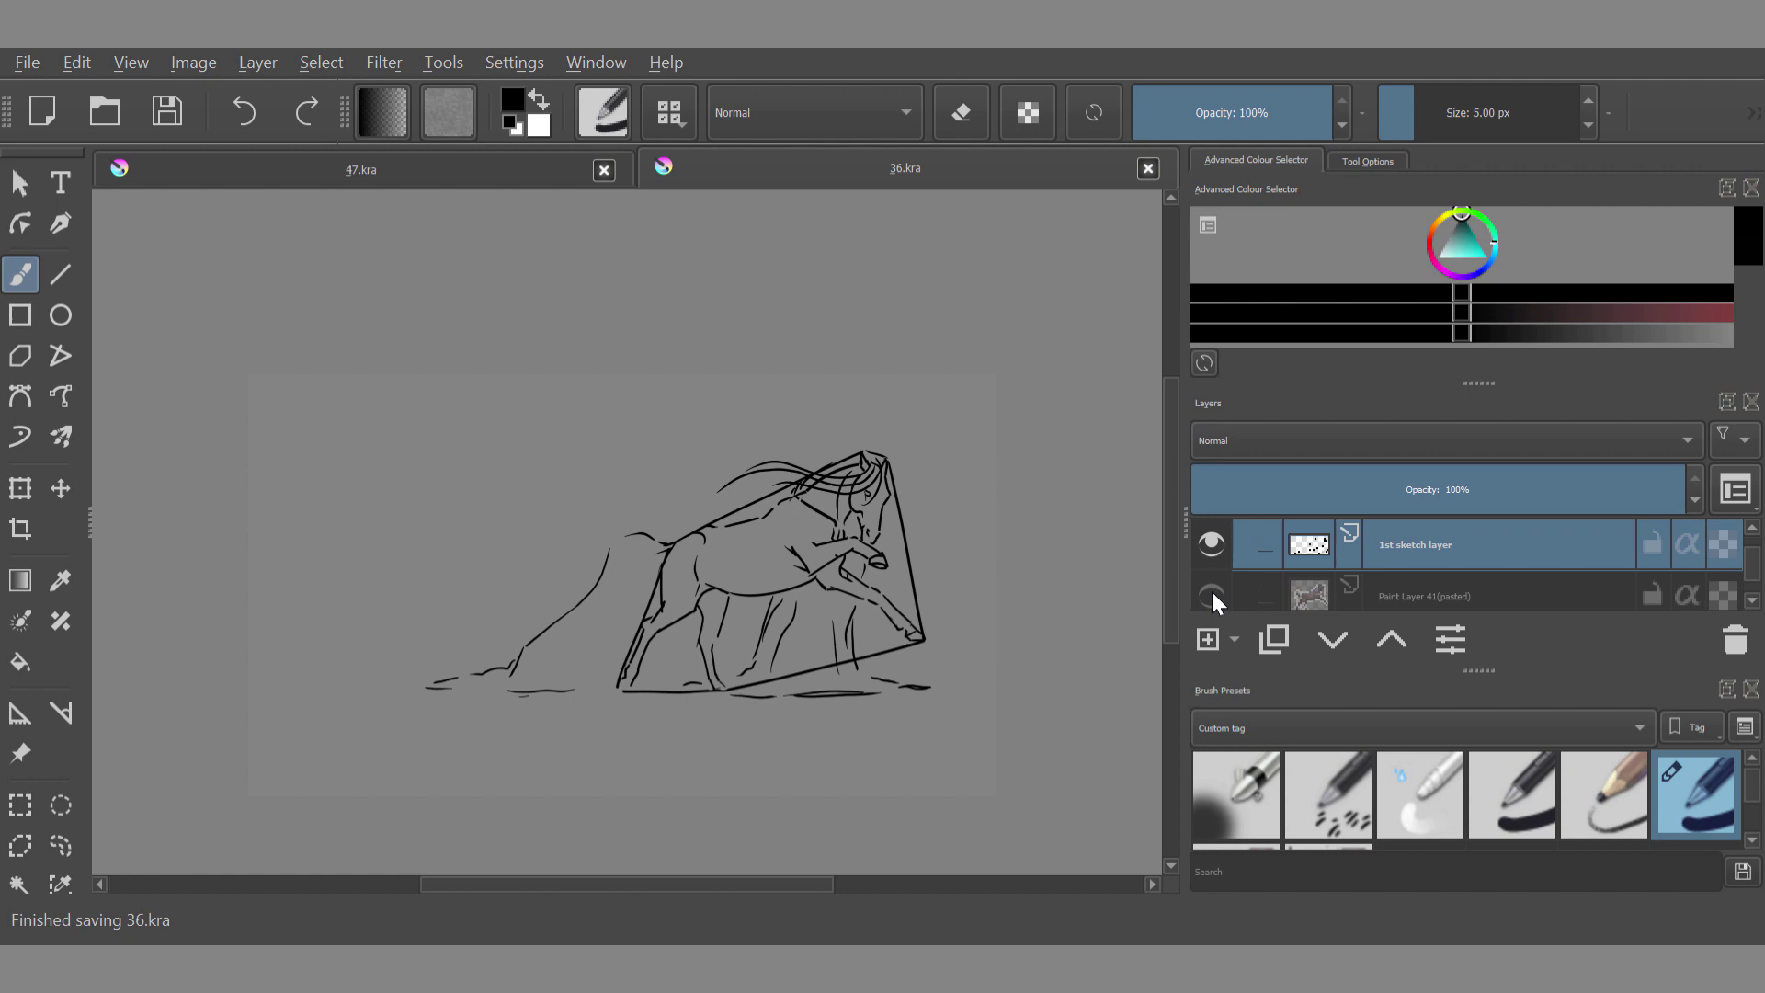
Step: Rename the pasted reference layer below the 1st sketch layer as ref1
{"action": "mouse_move", "coordinate": [1753, 556]}
{"action": "left_mouse_down"}
{"action": "mouse_move", "coordinate": [1757, 531]}
{"action": "mouse_move", "coordinate": [1752, 557]}
{"action": "left_mouse_up"}
{"action": "double_click", "coordinate": [1613, 585]}
{"action": "type", "text": "ref1"}
{"action": "key", "text": "Return"}
{"action": "left_click", "coordinate": [1753, 600]}
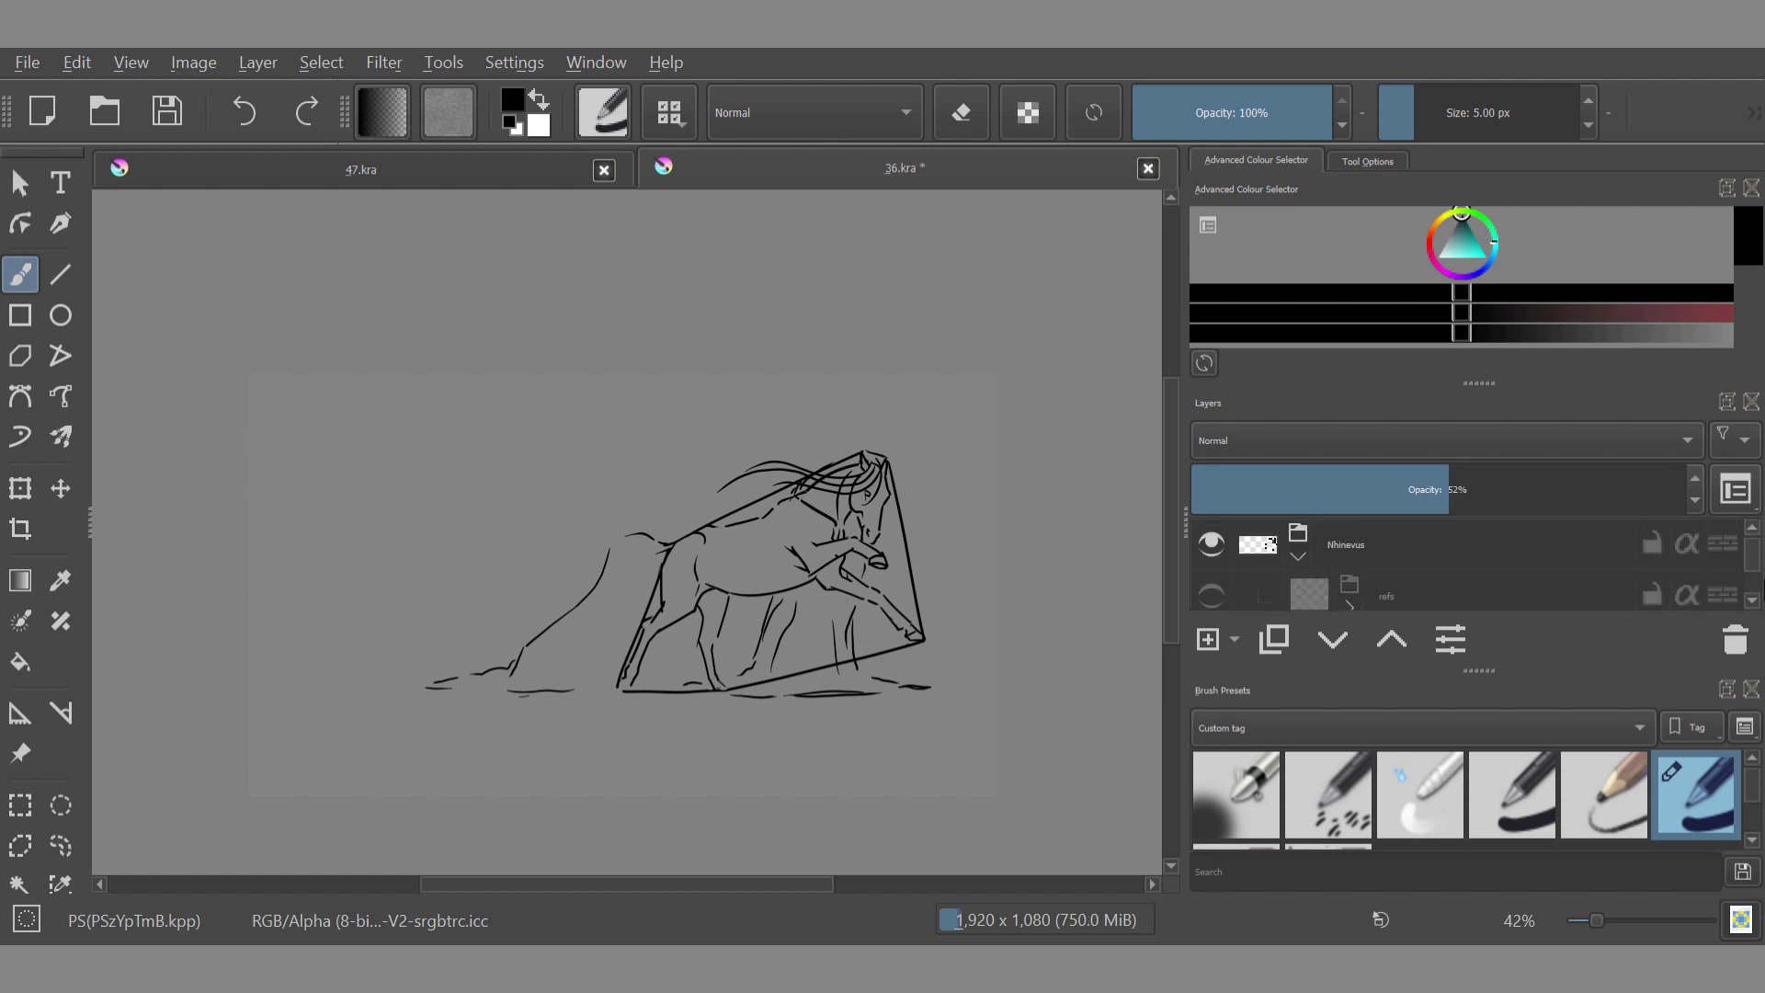
Step: Scale up the 1st sketch layer and reposition it so the horse fills more of the canvas
{"action": "left_click", "coordinate": [1753, 600]}
{"action": "left_click", "coordinate": [1212, 530]}
{"action": "left_click", "coordinate": [1212, 531]}
{"action": "left_click", "coordinate": [1212, 581]}
{"action": "left_click", "coordinate": [1212, 581]}
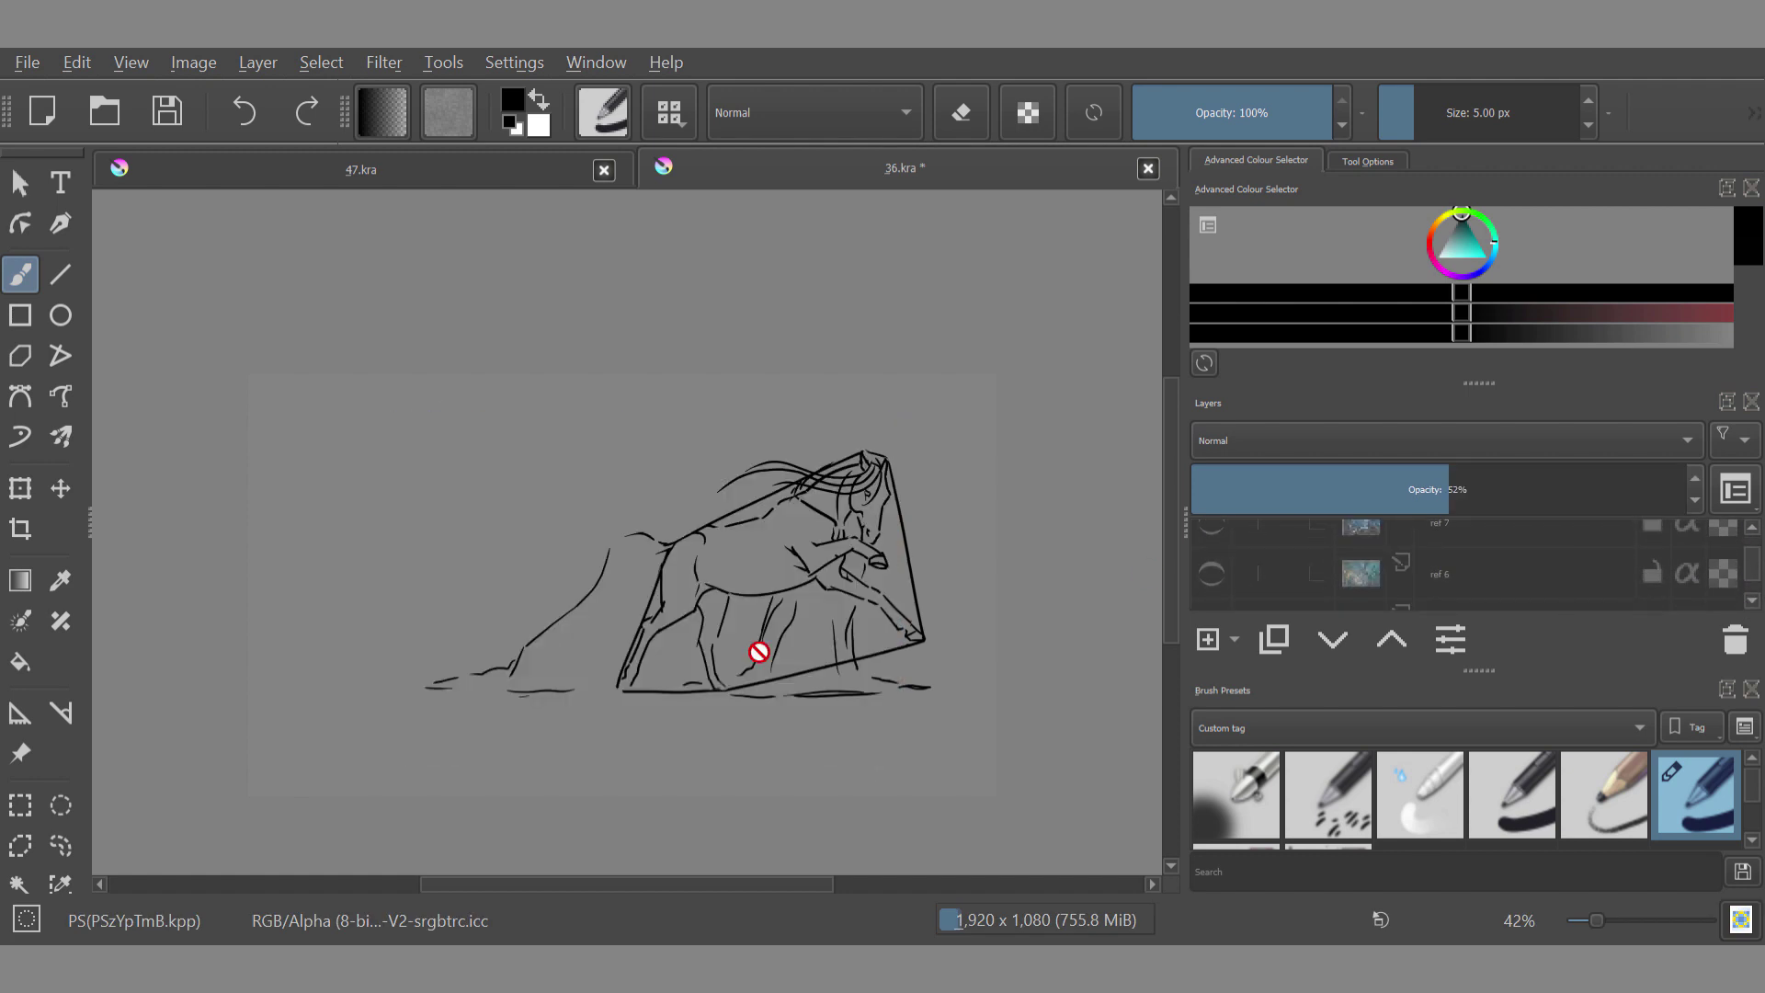
{"action": "key", "text": "ctrl+t"}
{"action": "left_click_drag", "start_coordinate": [1754, 562], "coordinate": [1755, 573]}
{"action": "left_click", "coordinate": [1435, 544]}
{"action": "left_click_drag", "start_coordinate": [423, 574], "coordinate": [267, 576]}
{"action": "left_click_drag", "start_coordinate": [871, 627], "coordinate": [907, 662]}
{"action": "key", "text": "b"}
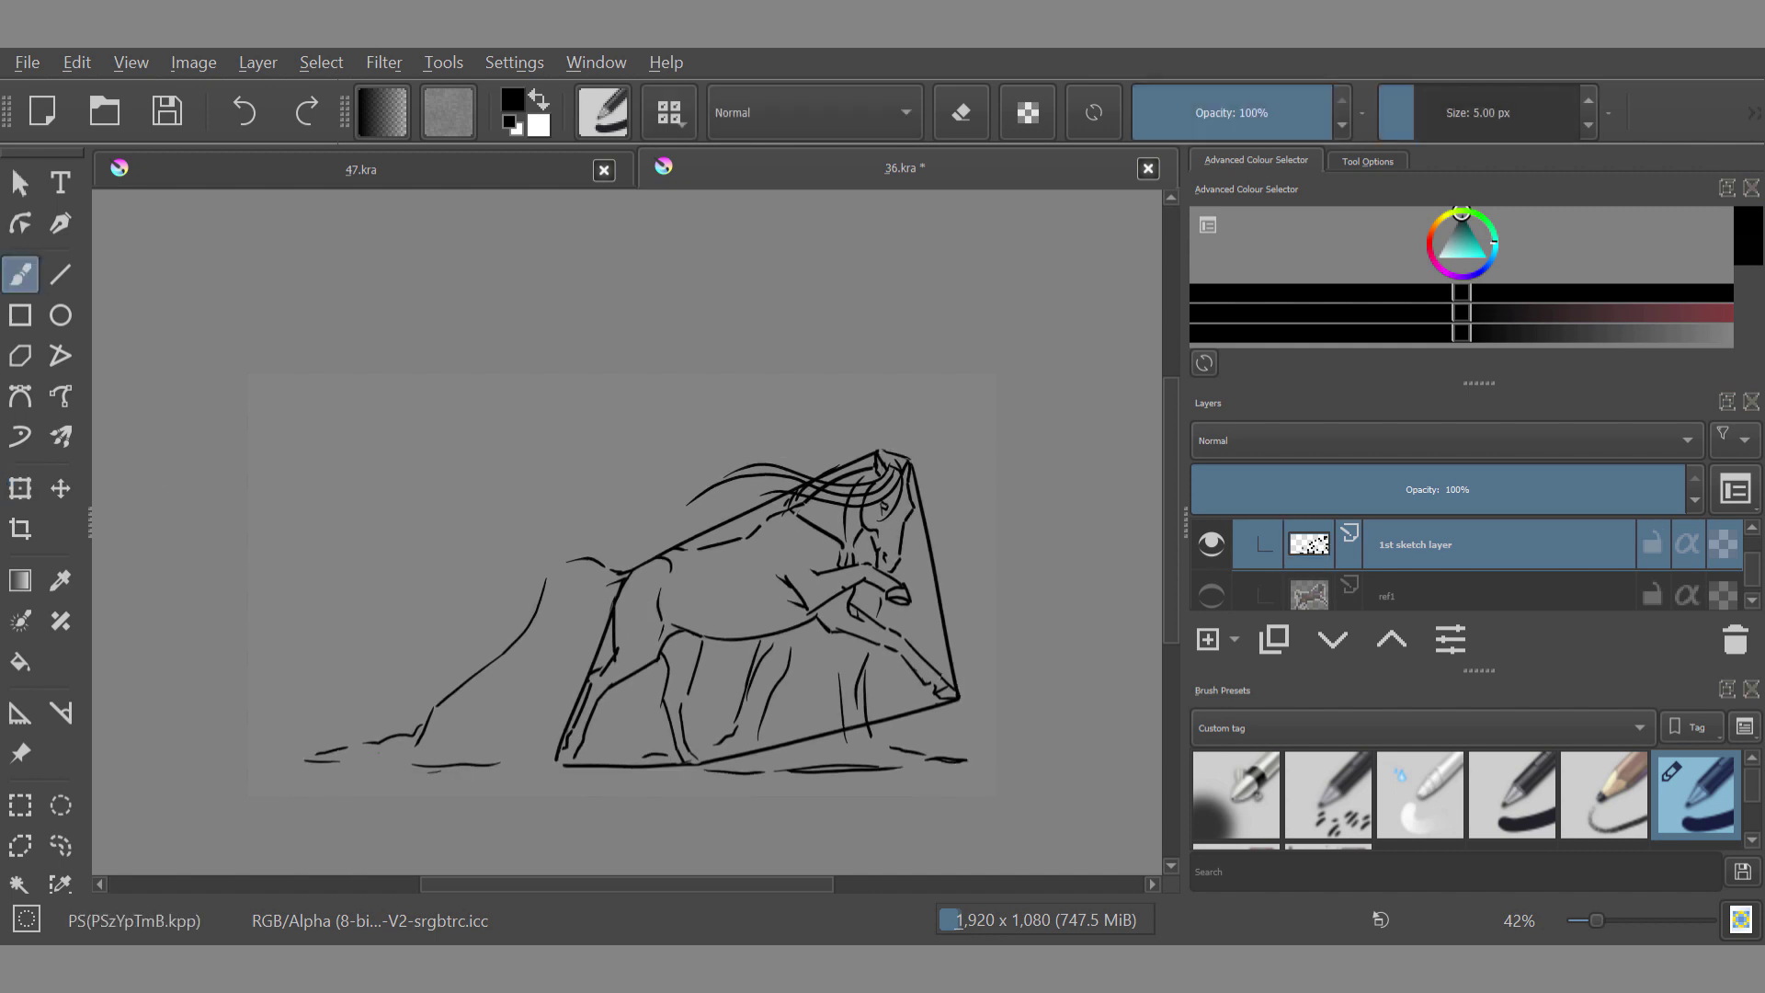
Step: Draw wispy background lines around the horse, a rounded cloud-like mound behind the tail and short strokes along the ground
{"action": "left_click_drag", "start_coordinate": [279, 696], "coordinate": [382, 756]}
{"action": "left_click_drag", "start_coordinate": [272, 745], "coordinate": [305, 755]}
{"action": "left_click_drag", "start_coordinate": [375, 643], "coordinate": [545, 649]}
{"action": "left_click_drag", "start_coordinate": [432, 683], "coordinate": [509, 695]}
{"action": "left_click_drag", "start_coordinate": [544, 481], "coordinate": [618, 480]}
{"action": "left_click_drag", "start_coordinate": [625, 481], "coordinate": [841, 460]}
{"action": "mouse_move", "coordinate": [887, 618]}
{"action": "left_mouse_down"}
{"action": "mouse_move", "coordinate": [953, 623]}
{"action": "mouse_move", "coordinate": [950, 570]}
{"action": "left_mouse_up"}
{"action": "left_click_drag", "start_coordinate": [685, 719], "coordinate": [777, 714]}
{"action": "left_click_drag", "start_coordinate": [627, 722], "coordinate": [657, 724]}
{"action": "left_click_drag", "start_coordinate": [866, 748], "coordinate": [943, 751]}
Step: In a mirrored view, add short strokes around the muzzle and forelegs, erase overlapping lines, and save the drawing
{"action": "key", "text": "m"}
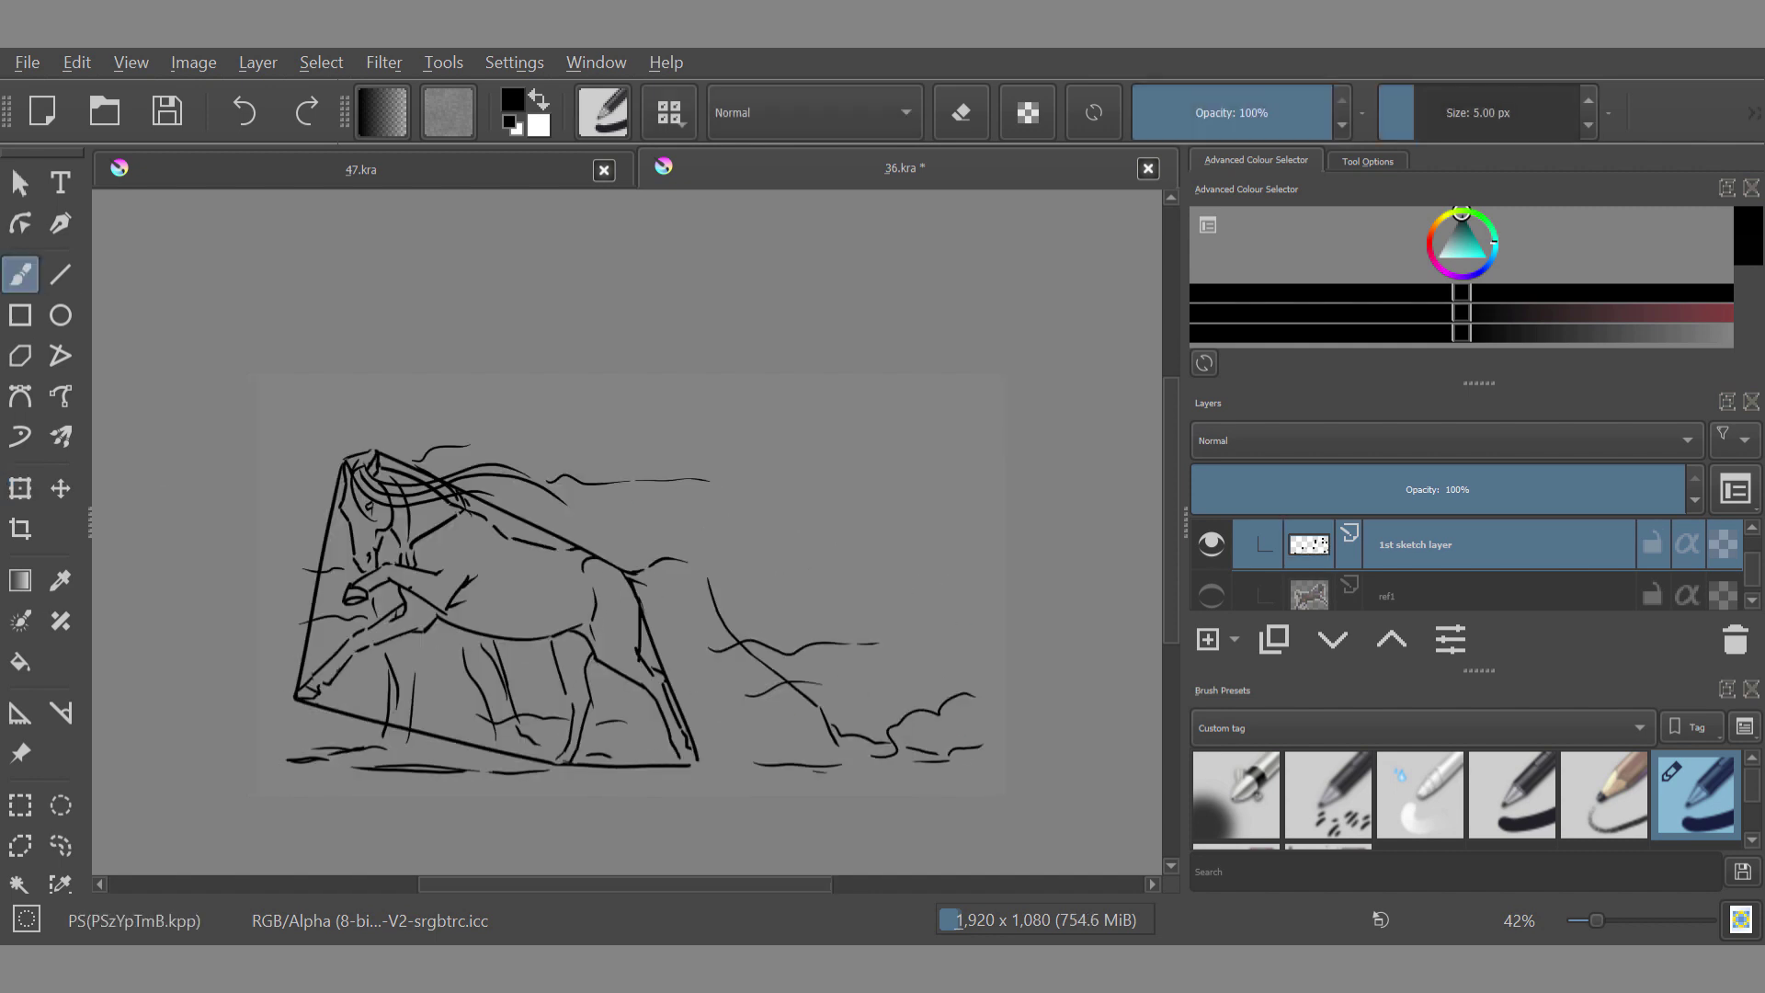
{"action": "left_click_drag", "start_coordinate": [288, 588], "coordinate": [352, 580]}
{"action": "left_click_drag", "start_coordinate": [271, 607], "coordinate": [309, 605]}
{"action": "left_click_drag", "start_coordinate": [378, 559], "coordinate": [387, 608]}
{"action": "mouse_move", "coordinate": [398, 614]}
{"action": "left_mouse_down"}
{"action": "mouse_move", "coordinate": [474, 621]}
{"action": "mouse_move", "coordinate": [418, 751]}
{"action": "mouse_move", "coordinate": [414, 655]}
{"action": "left_mouse_up"}
{"action": "key", "text": "e"}
{"action": "mouse_move", "coordinate": [377, 518]}
{"action": "left_mouse_down"}
{"action": "mouse_move", "coordinate": [421, 520]}
{"action": "mouse_move", "coordinate": [416, 573]}
{"action": "left_mouse_up"}
{"action": "left_click_drag", "start_coordinate": [416, 572], "coordinate": [449, 568]}
{"action": "left_click_drag", "start_coordinate": [685, 712], "coordinate": [685, 751]}
{"action": "key", "text": "ctrl+s"}
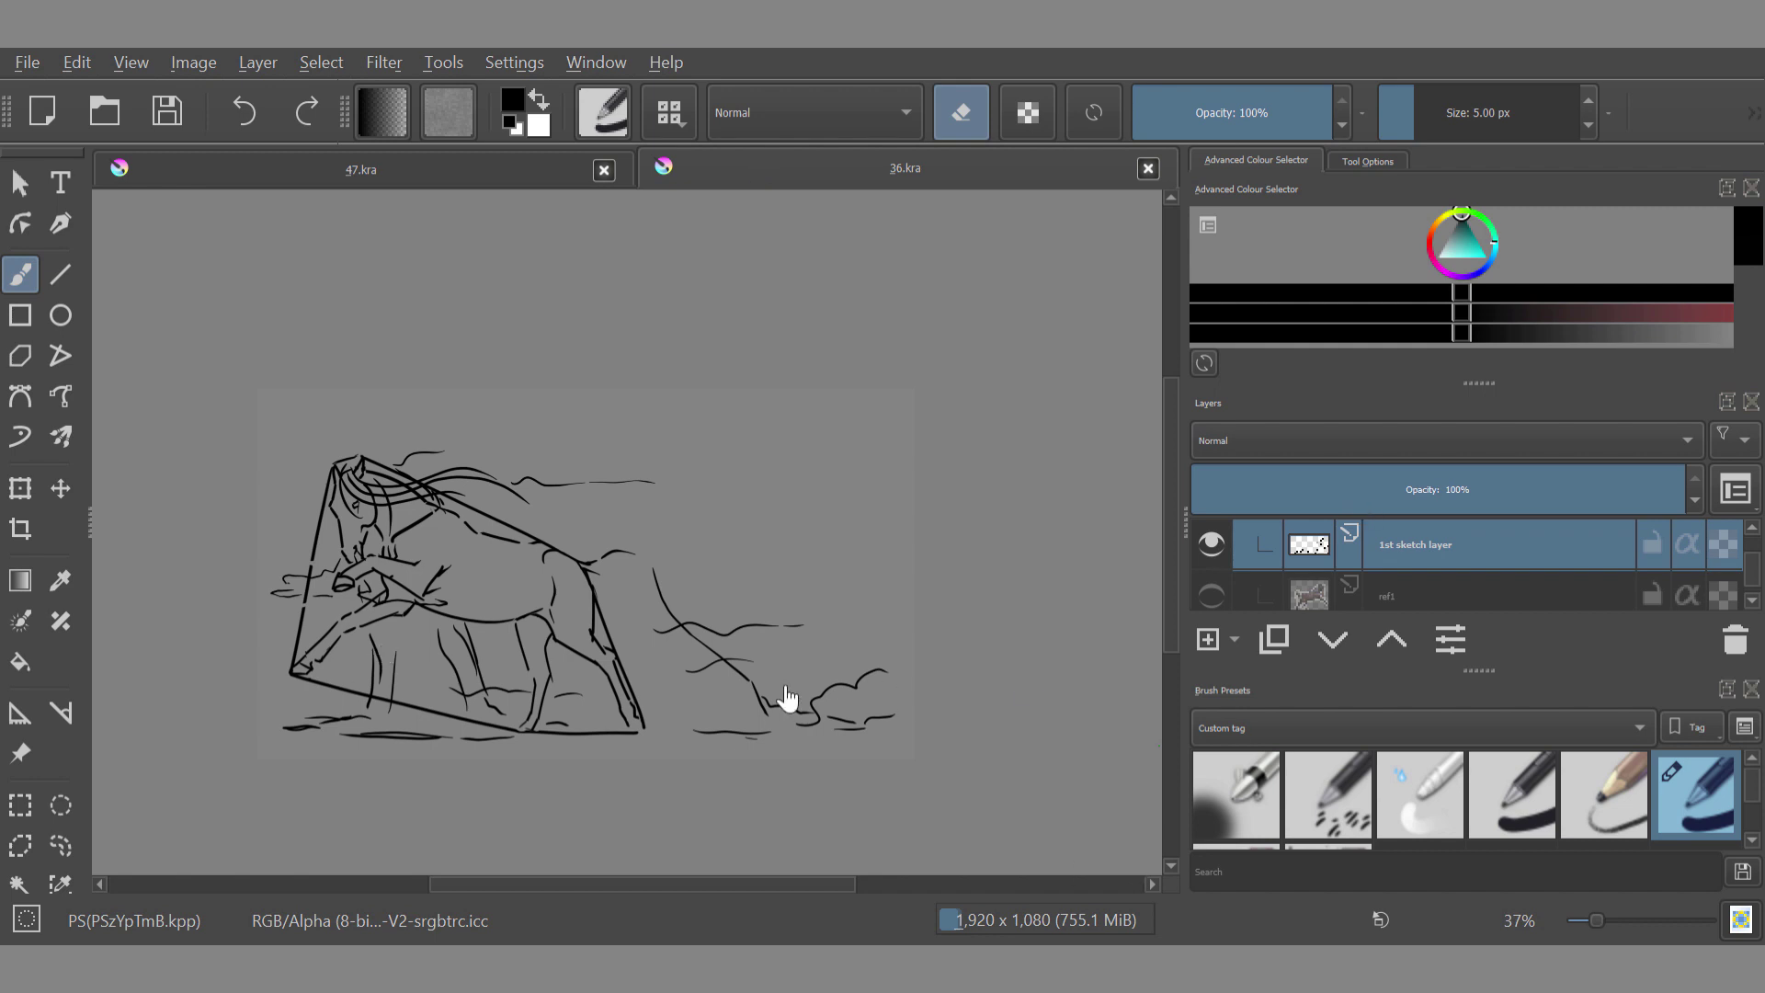
Step: Paste the horse skeleton diagram, resize and place it, and keep it as a hidden layer named ref
{"action": "key", "text": "ctrl+v"}
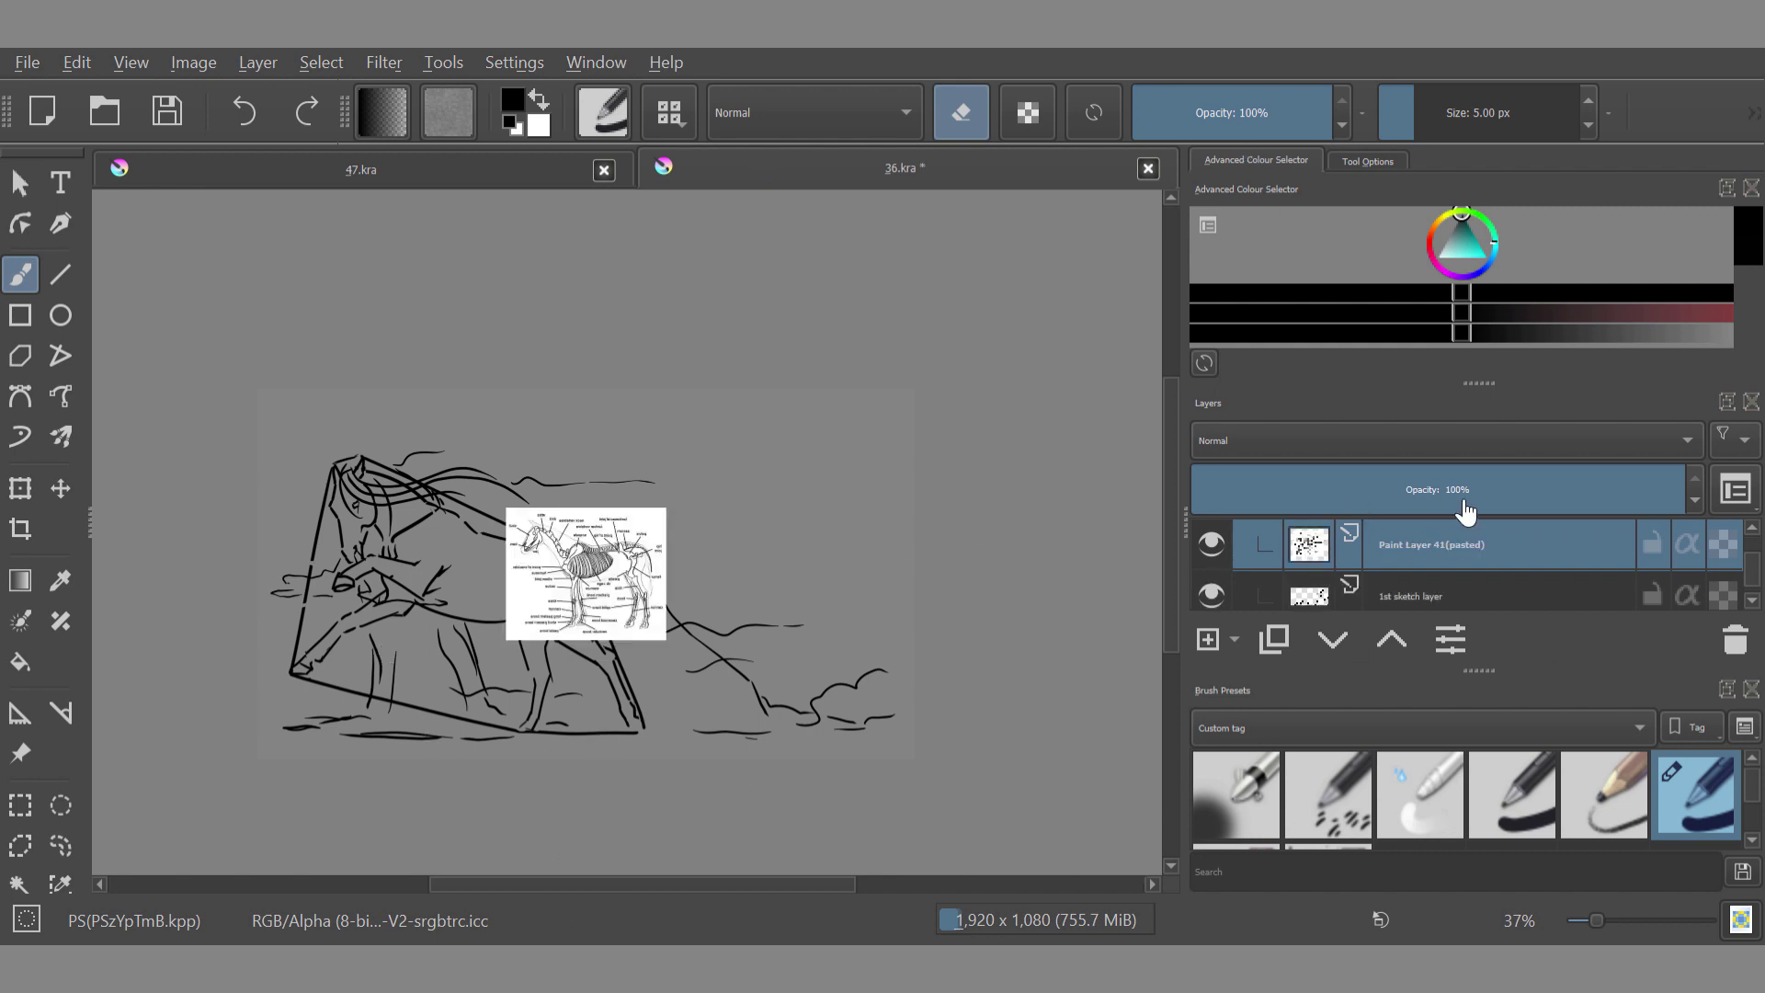
{"action": "key", "text": "ctrl+t"}
{"action": "left_click_drag", "start_coordinate": [717, 578], "coordinate": [788, 493]}
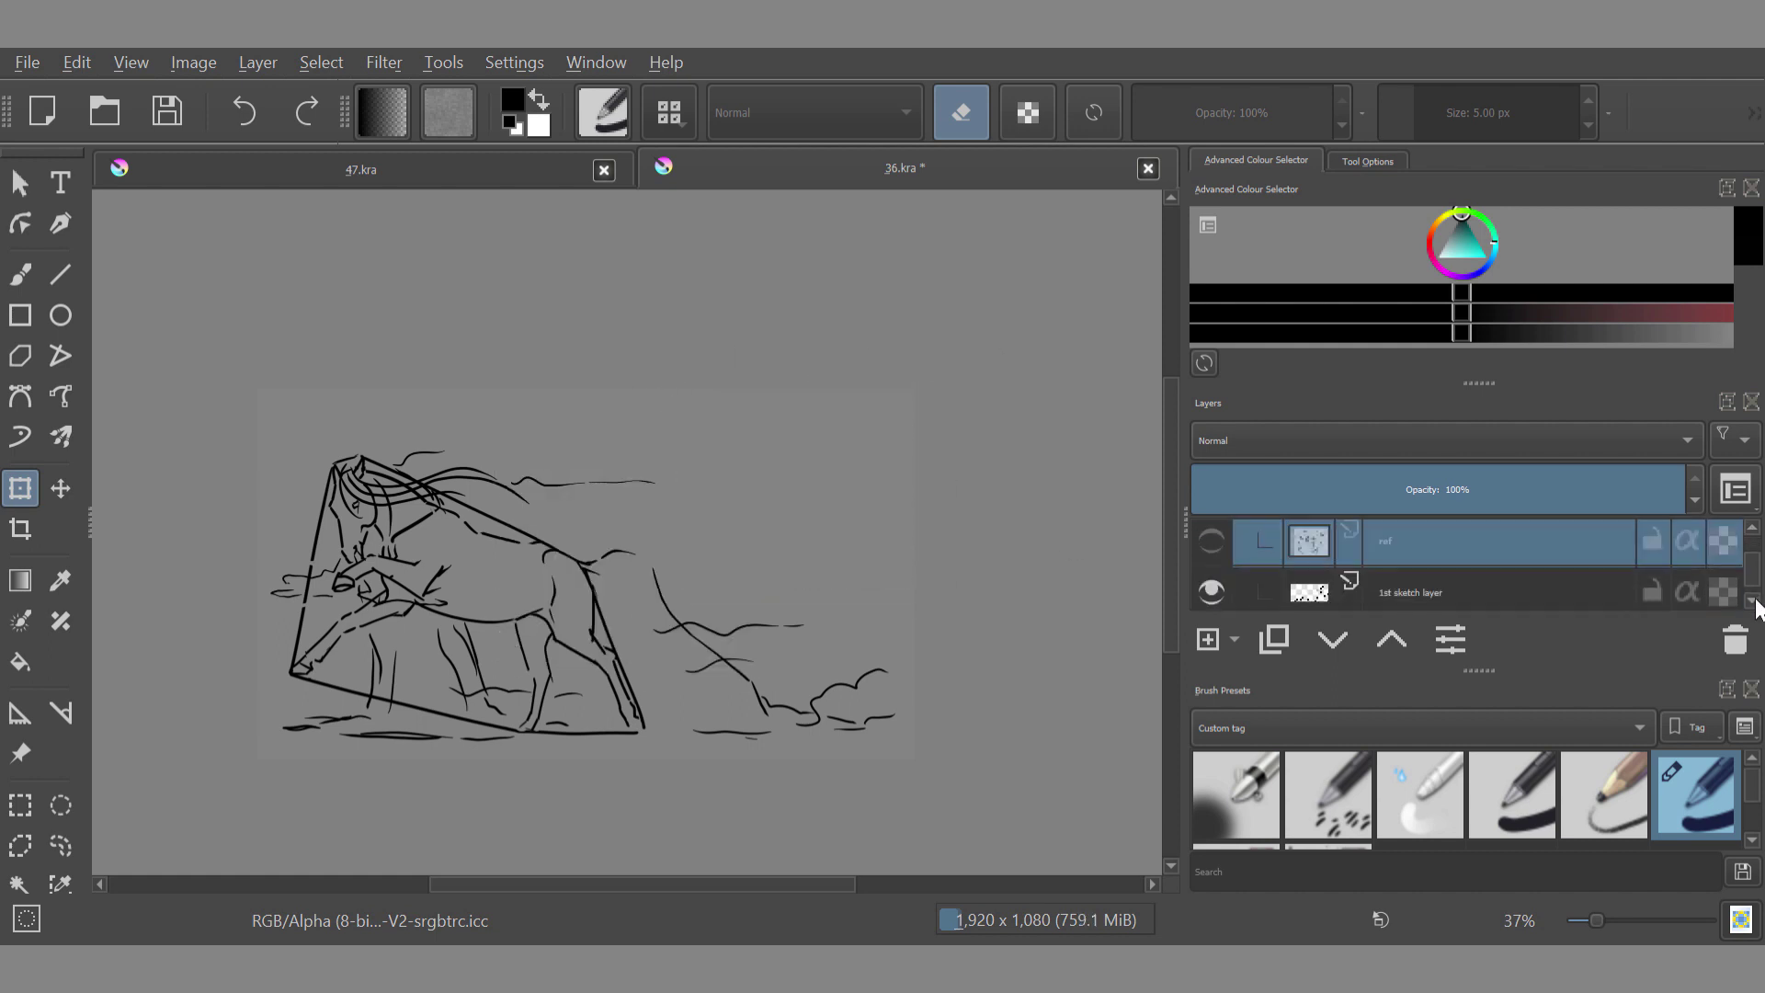
Step: Lower the 1st sketch layer's opacity to 19% and add a new layer named 2nd sketch layer
{"action": "left_click", "coordinate": [1286, 489]}
{"action": "left_click", "coordinate": [1208, 640]}
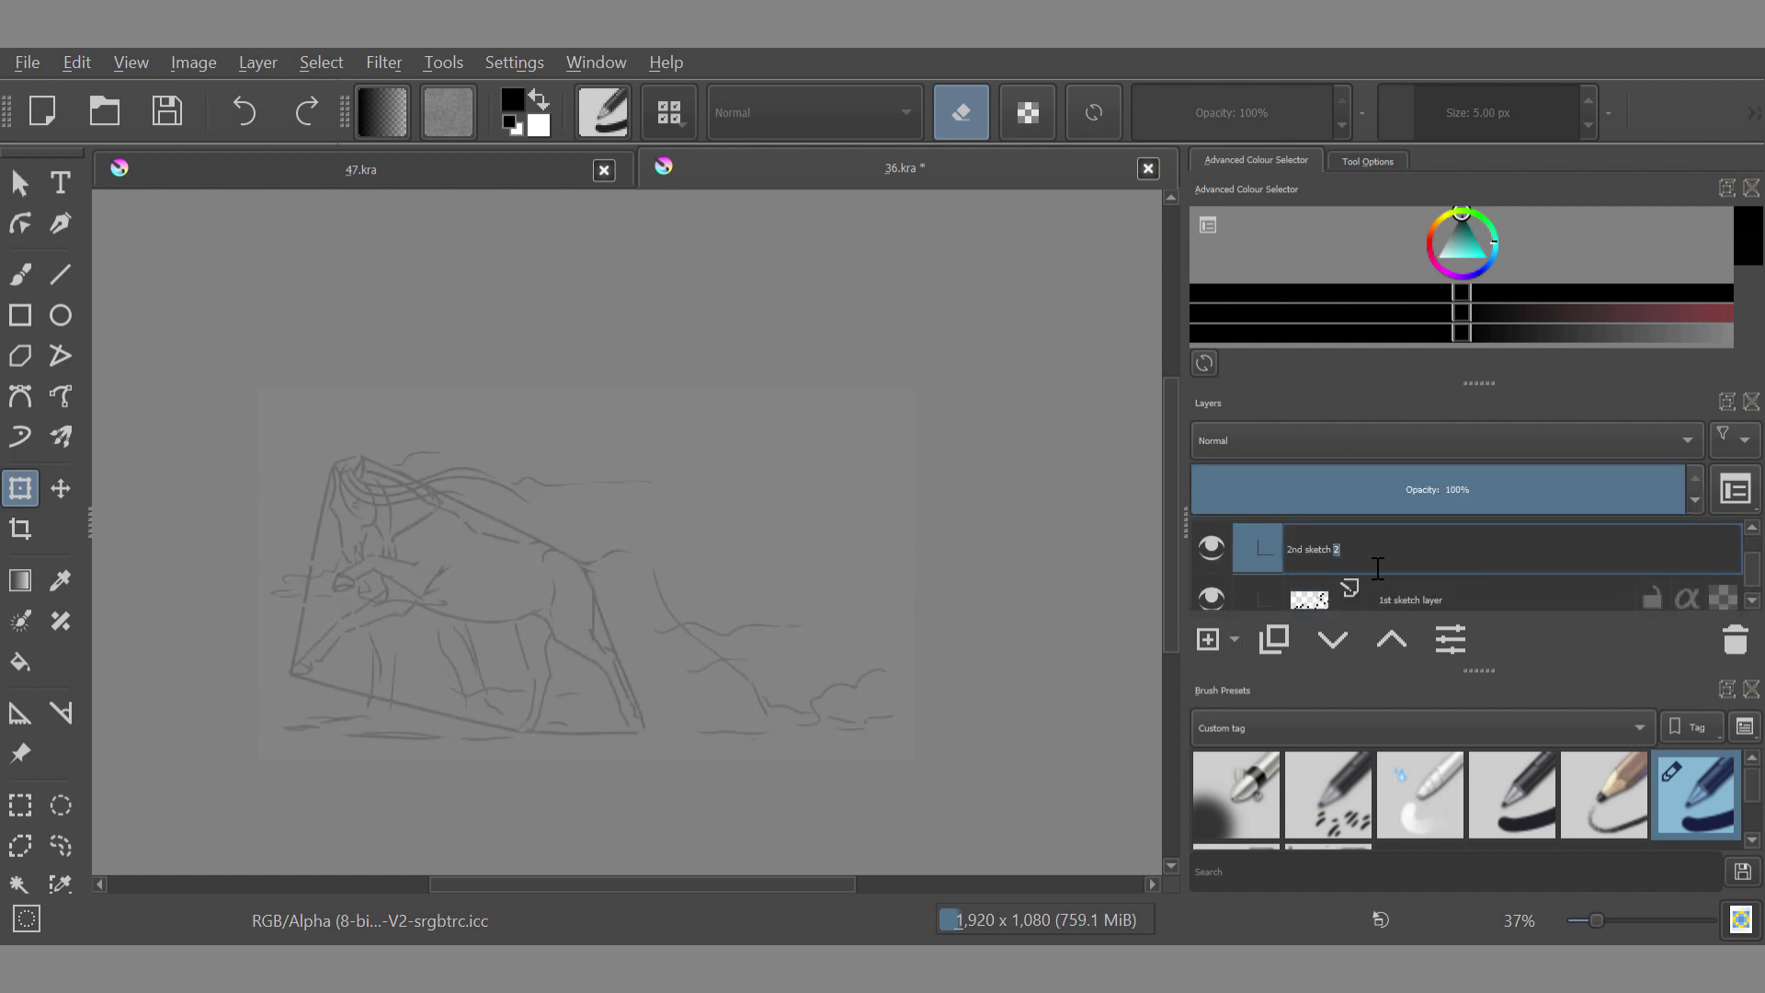
Step: Show the ref 4 horse photo and the rearing horses picture, and scale both down along the canvas's right edge
{"action": "scroll", "coordinate": [1747, 542], "scroll_direction": "up", "scroll_amount": 3}
{"action": "left_click", "coordinate": [1210, 587]}
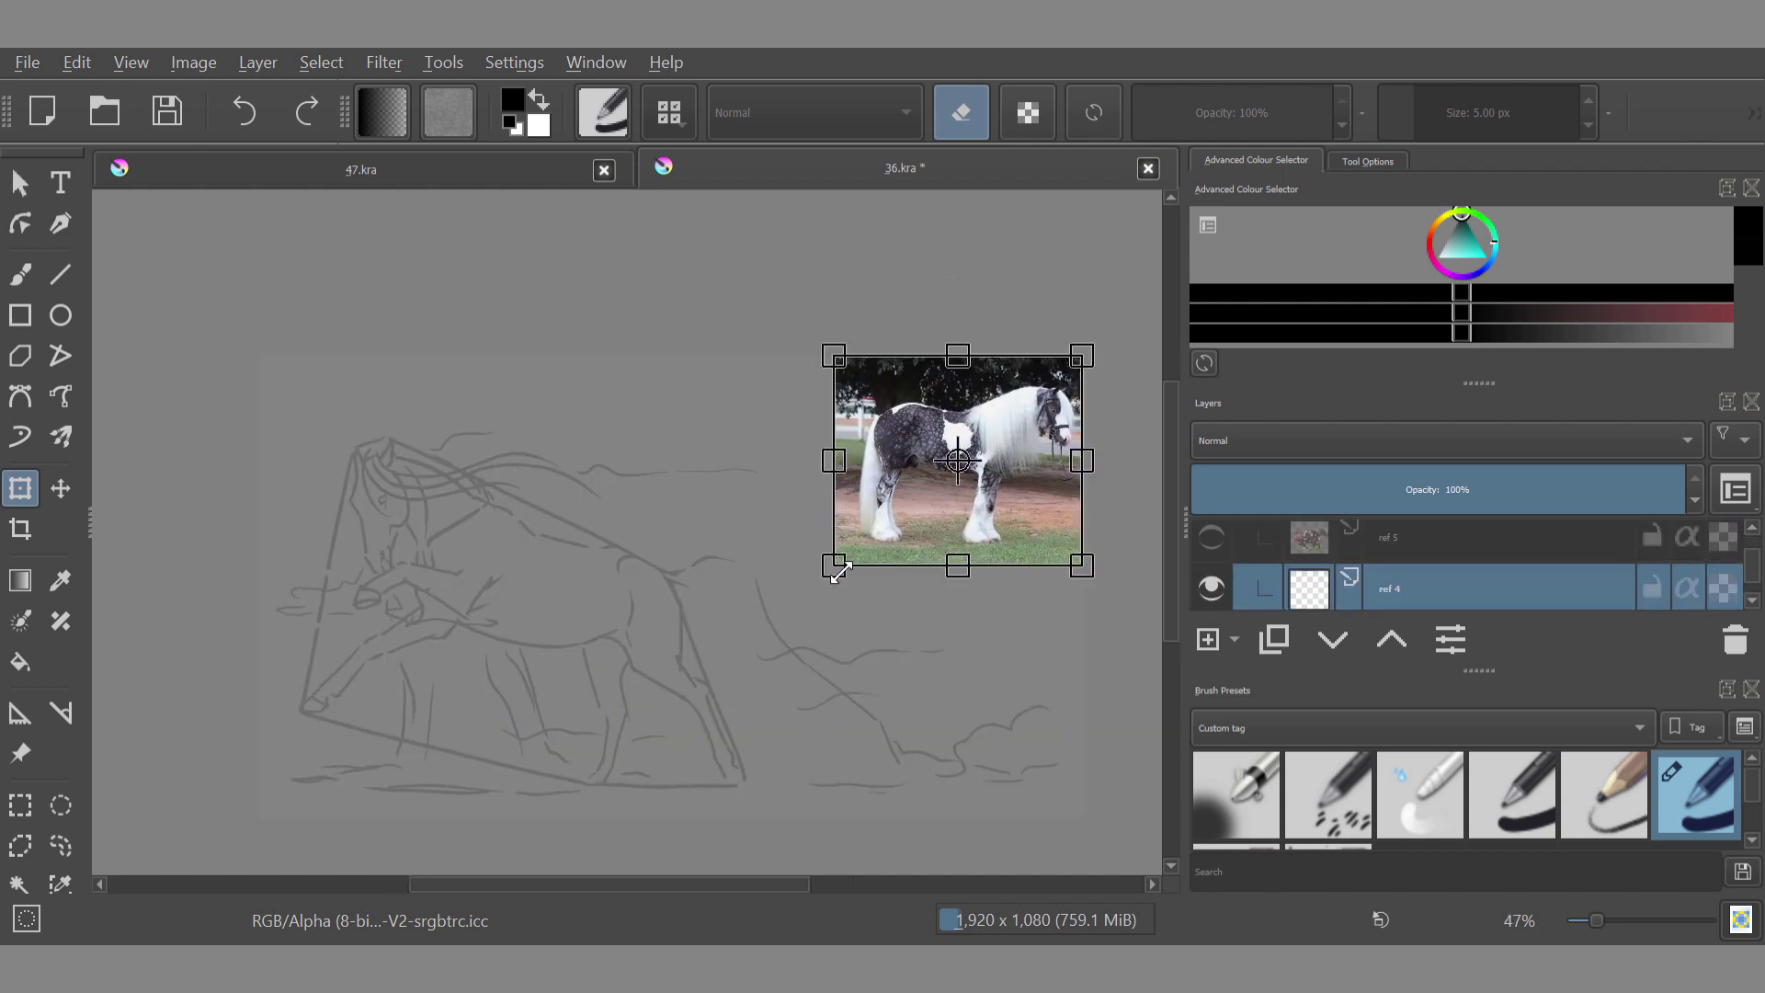
{"action": "scroll", "coordinate": [1707, 535], "scroll_direction": "down", "scroll_amount": 1}
{"action": "scroll", "coordinate": [1707, 543], "scroll_direction": "up", "scroll_amount": 1}
{"action": "left_click", "coordinate": [1211, 574]}
{"action": "left_click", "coordinate": [1454, 576]}
{"action": "left_click_drag", "start_coordinate": [515, 750], "coordinate": [679, 591]}
{"action": "left_click_drag", "start_coordinate": [758, 519], "coordinate": [1009, 590]}
Step: Show the blue and teal ice cave pictures, and scale and place them beside the two horse references
{"action": "left_click", "coordinate": [1454, 526]}
{"action": "left_click", "coordinate": [1211, 543]}
{"action": "left_click_drag", "start_coordinate": [672, 584], "coordinate": [744, 461]}
{"action": "left_click_drag", "start_coordinate": [591, 573], "coordinate": [768, 461]}
{"action": "left_click", "coordinate": [1453, 533]}
{"action": "left_click", "coordinate": [1211, 544]}
{"action": "left_click_drag", "start_coordinate": [399, 795], "coordinate": [748, 580]}
{"action": "left_click_drag", "start_coordinate": [840, 517], "coordinate": [810, 585]}
{"action": "scroll", "coordinate": [733, 602], "scroll_direction": "up", "scroll_amount": 1}
Step: Show the ref 7 icicle cave picture and shrink it into place beside the blue ice cave
{"action": "left_click", "coordinate": [1256, 540]}
{"action": "left_click", "coordinate": [1211, 541]}
{"action": "left_click_drag", "start_coordinate": [584, 813], "coordinate": [607, 572]}
{"action": "left_click_drag", "start_coordinate": [588, 482], "coordinate": [608, 364]}
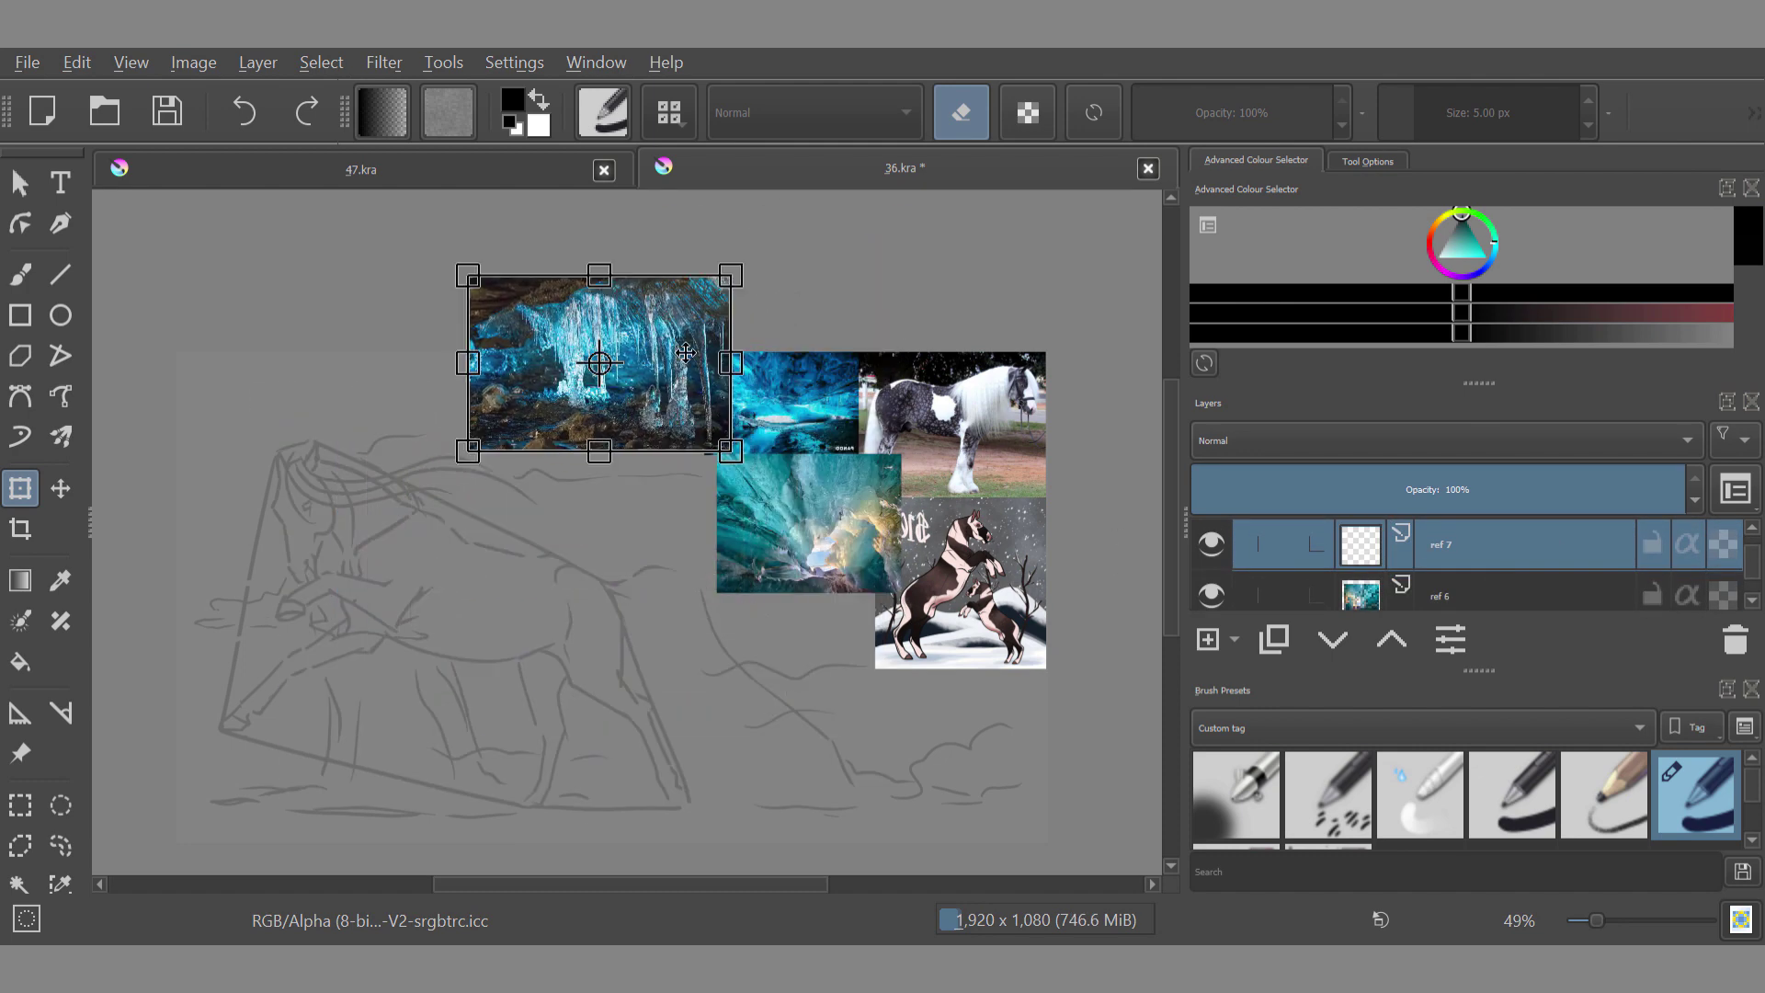
{"action": "left_click_drag", "start_coordinate": [731, 276], "coordinate": [677, 401]}
Step: Show the ref 8 ice tunnel picture and shrink it into the top row beside the icicle cave
{"action": "left_click", "coordinate": [1536, 546]}
{"action": "left_click", "coordinate": [1211, 542]}
{"action": "left_click_drag", "start_coordinate": [618, 791], "coordinate": [626, 726]}
{"action": "left_click_drag", "start_coordinate": [618, 460], "coordinate": [745, 485]}
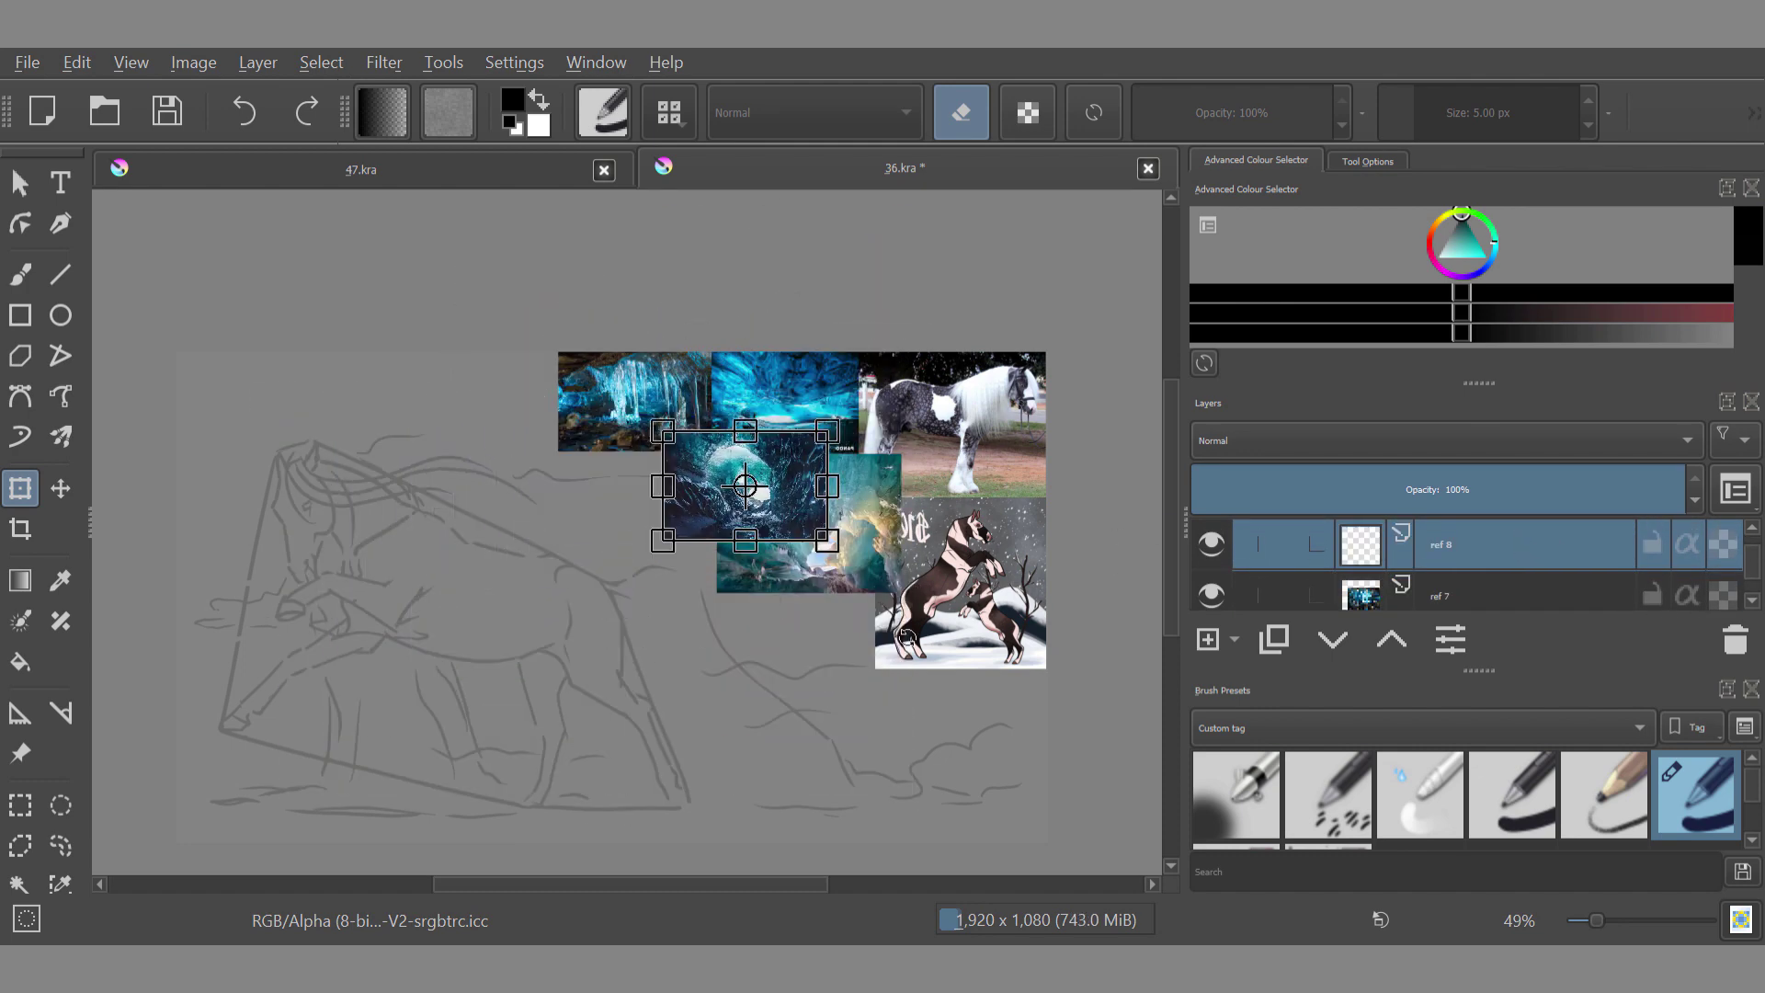
{"action": "left_click_drag", "start_coordinate": [908, 638], "coordinate": [874, 708]}
{"action": "left_click_drag", "start_coordinate": [785, 526], "coordinate": [572, 449]}
{"action": "left_click_drag", "start_coordinate": [607, 427], "coordinate": [736, 313]}
{"action": "left_click_drag", "start_coordinate": [474, 478], "coordinate": [531, 478]}
{"action": "left_click_drag", "start_coordinate": [386, 276], "coordinate": [358, 349]}
Step: Show the ref 16 frozen waterfall picture and scale it into the canvas's upper-right corner
{"action": "left_click", "coordinate": [1753, 528]}
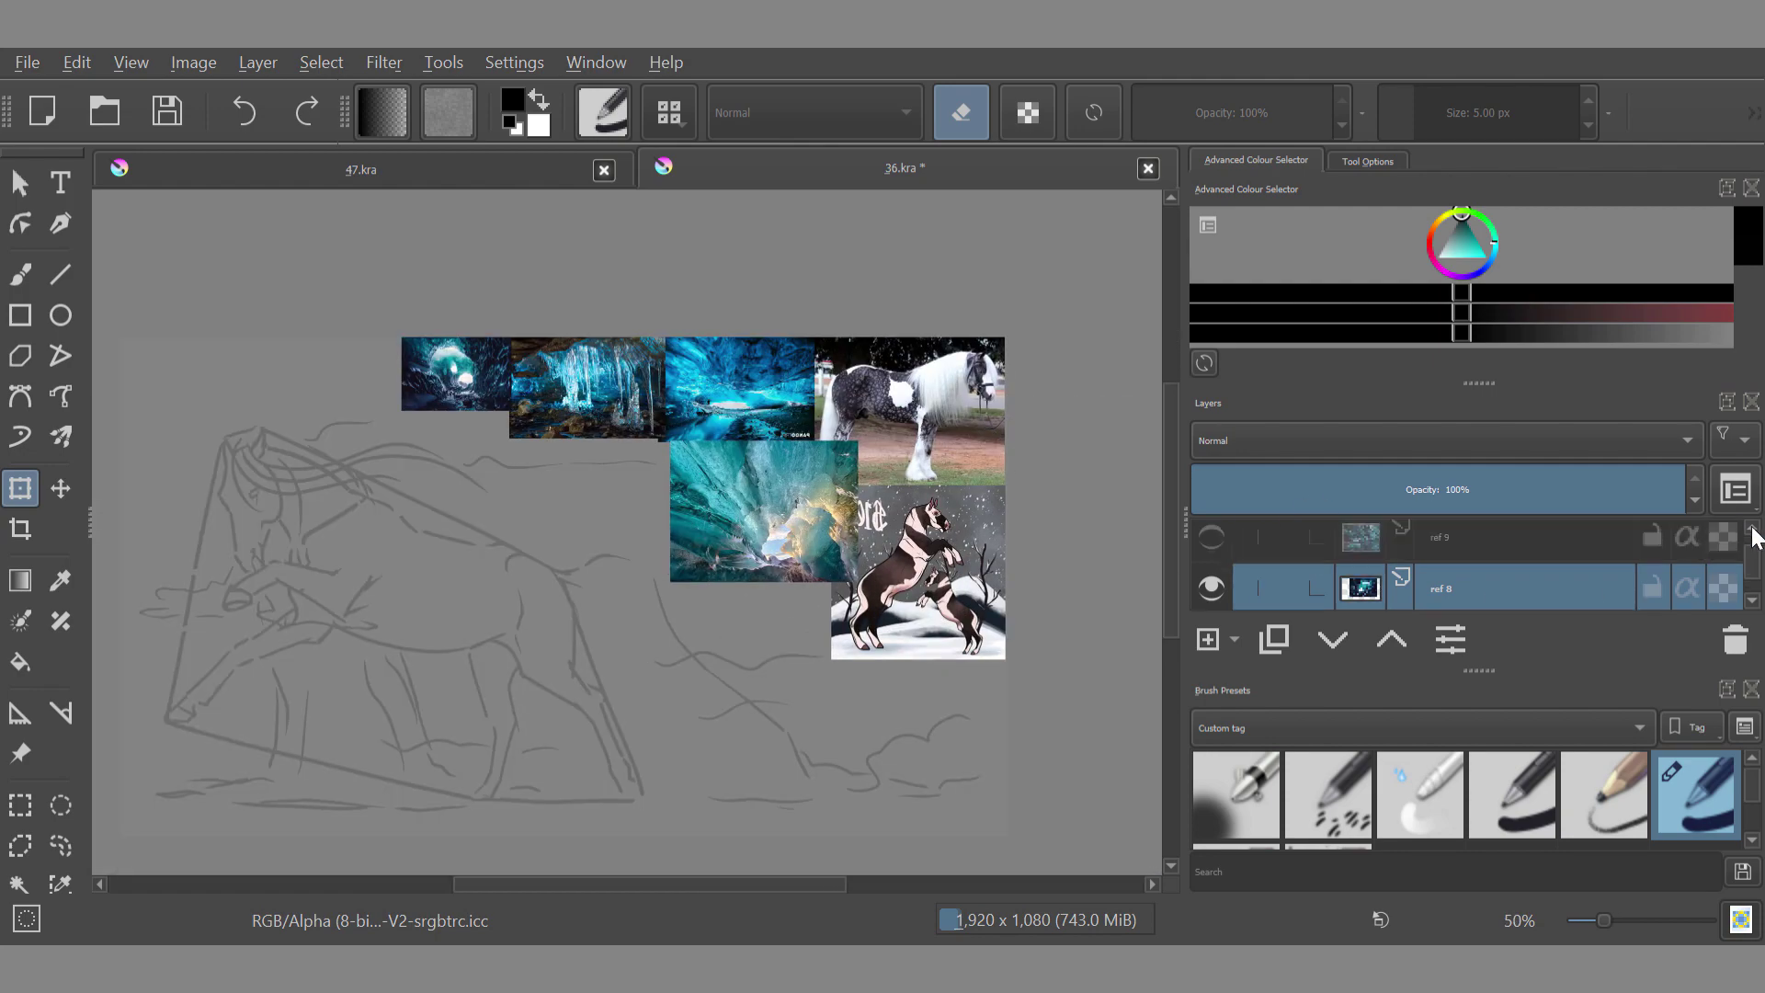
{"action": "left_click", "coordinate": [1211, 604]}
{"action": "left_click", "coordinate": [1210, 603]}
{"action": "scroll", "coordinate": [1216, 541], "scroll_direction": "up", "scroll_amount": 3}
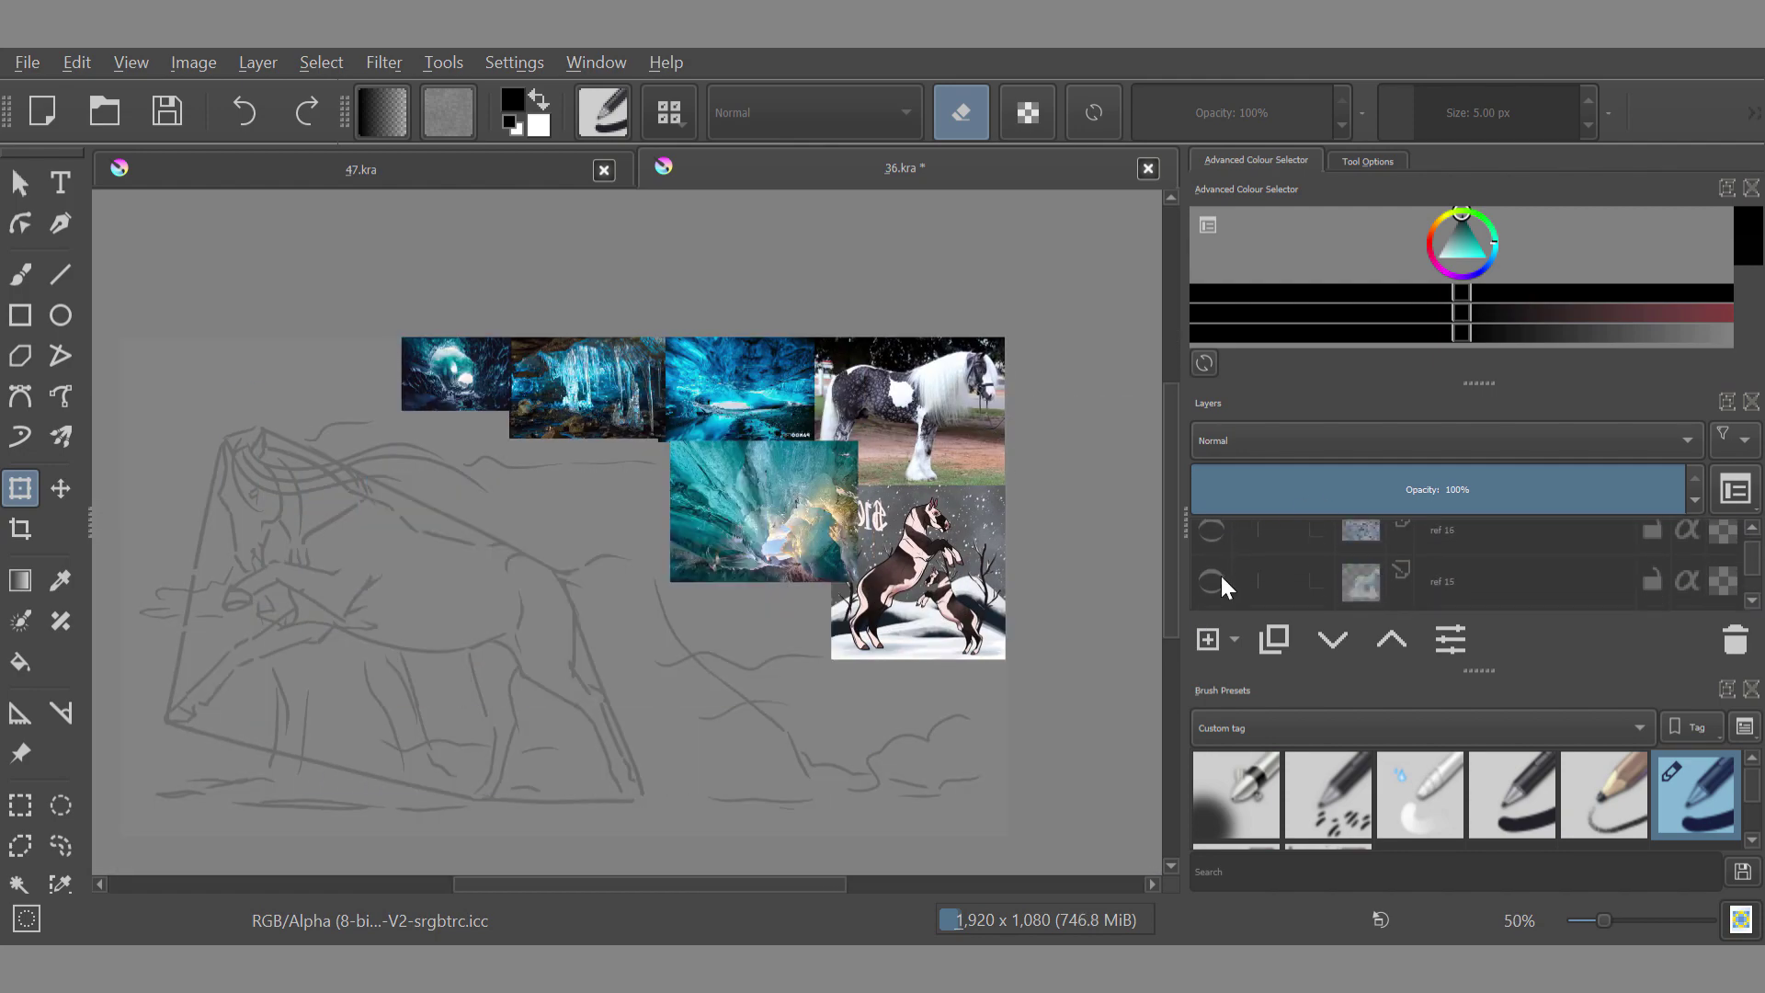
{"action": "left_click", "coordinate": [1214, 543]}
{"action": "left_click", "coordinate": [1249, 549]}
{"action": "left_click_drag", "start_coordinate": [563, 589], "coordinate": [636, 546]}
{"action": "left_click_drag", "start_coordinate": [268, 752], "coordinate": [669, 530]}
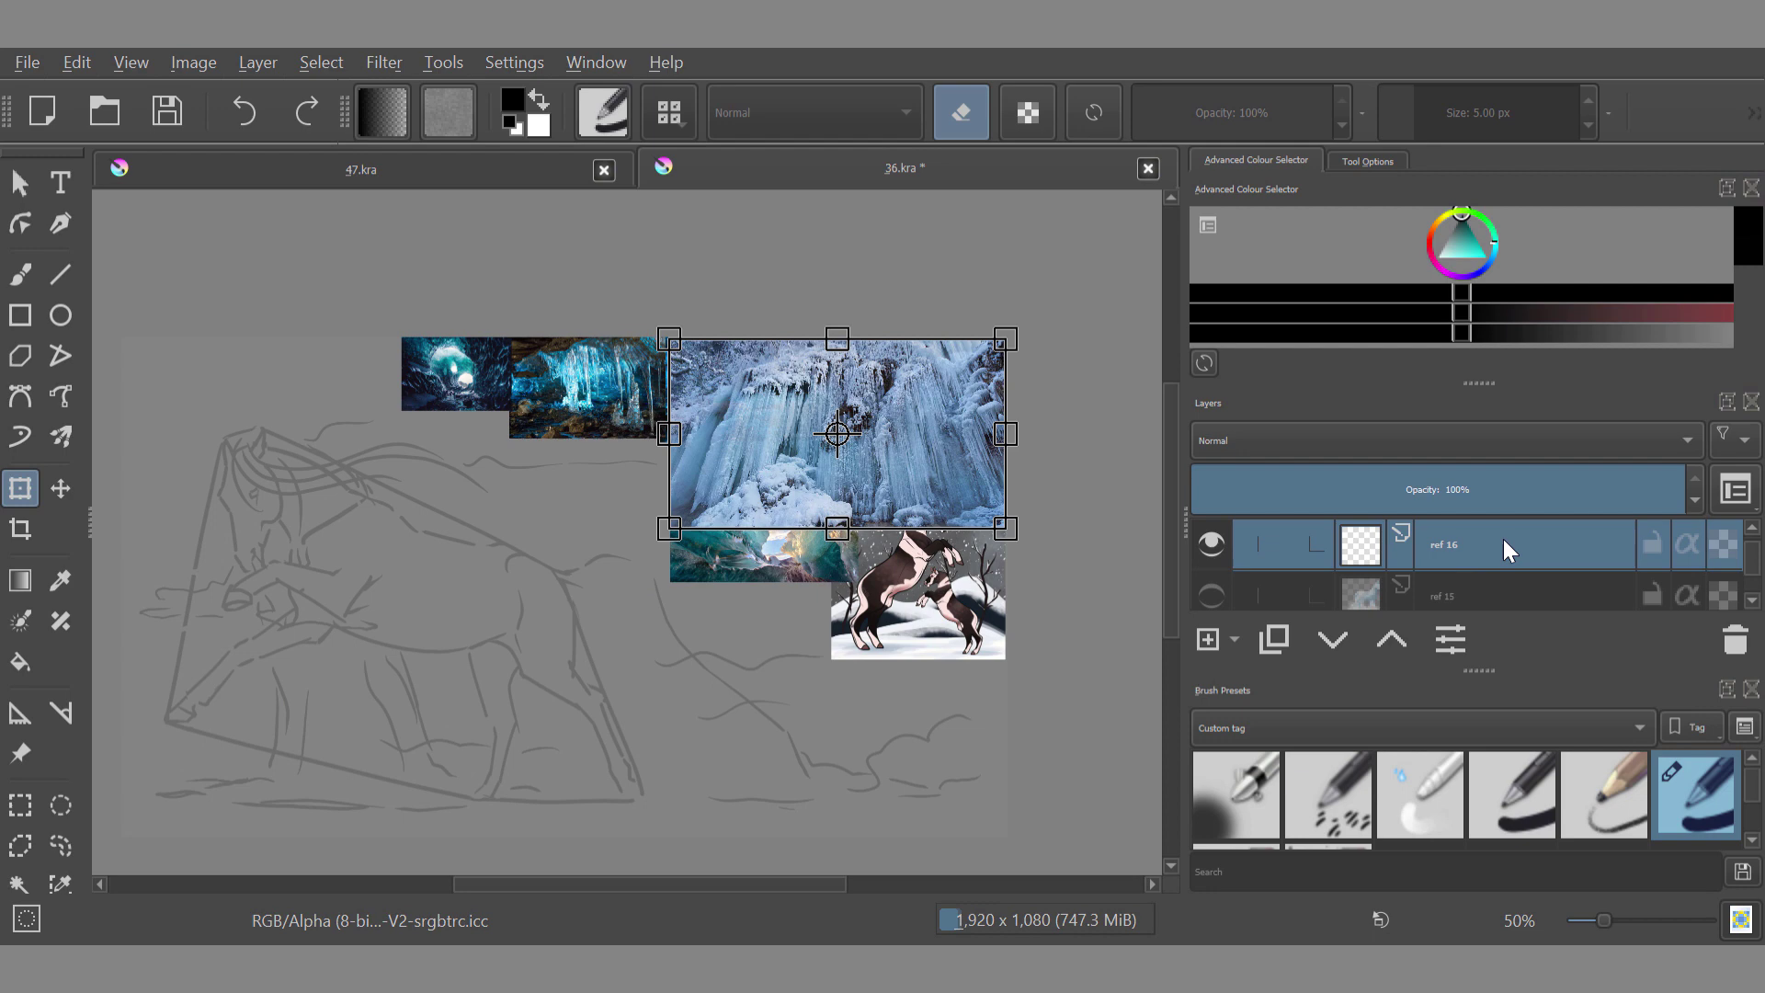
{"action": "key", "text": "Return"}
Step: Activate the 1st sketch layer and draw vertical icicle strokes below the horse's raised forelegs and chest
{"action": "left_click", "coordinate": [1753, 601]}
{"action": "left_click", "coordinate": [1490, 582]}
{"action": "key", "text": "b"}
{"action": "key", "text": "e"}
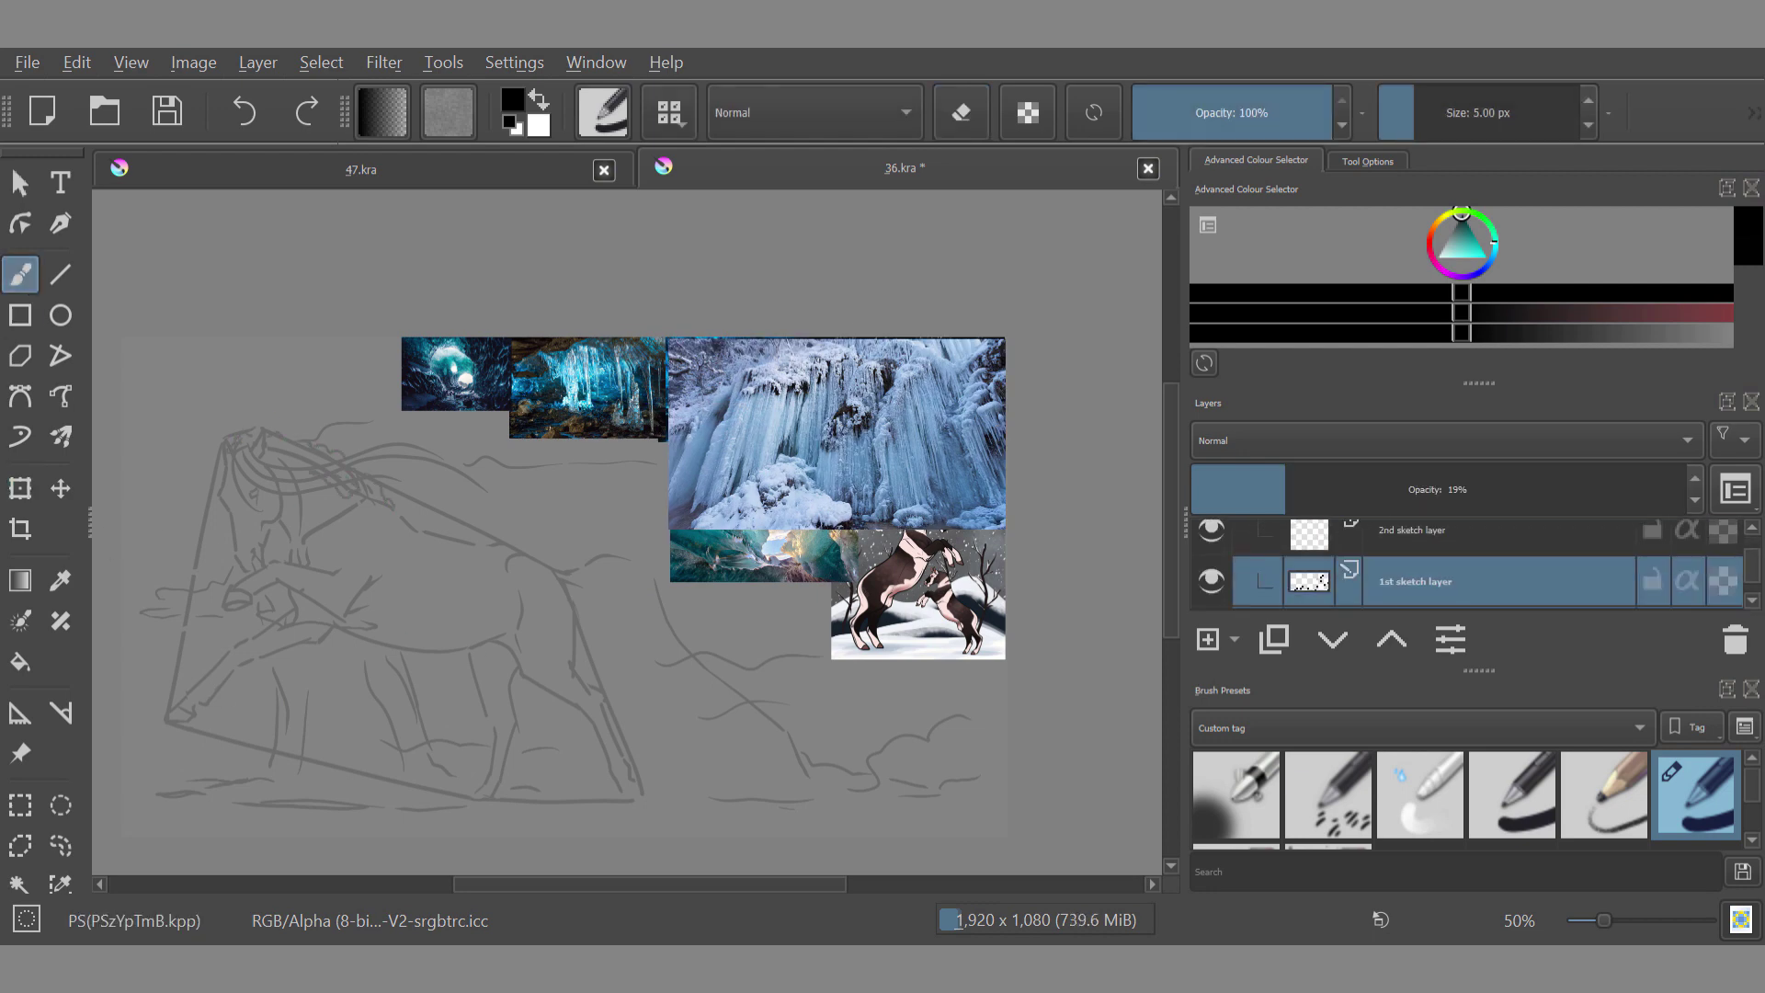
{"action": "left_click_drag", "start_coordinate": [310, 699], "coordinate": [311, 735]}
{"action": "left_click_drag", "start_coordinate": [337, 647], "coordinate": [338, 758]}
{"action": "left_click_drag", "start_coordinate": [361, 655], "coordinate": [360, 718]}
{"action": "left_click_drag", "start_coordinate": [359, 716], "coordinate": [358, 768]}
Step: Draw full tail strands arching from the rump and falling to the ground, and save the drawing
{"action": "left_click_drag", "start_coordinate": [545, 559], "coordinate": [576, 570]}
{"action": "left_click_drag", "start_coordinate": [582, 570], "coordinate": [610, 613]}
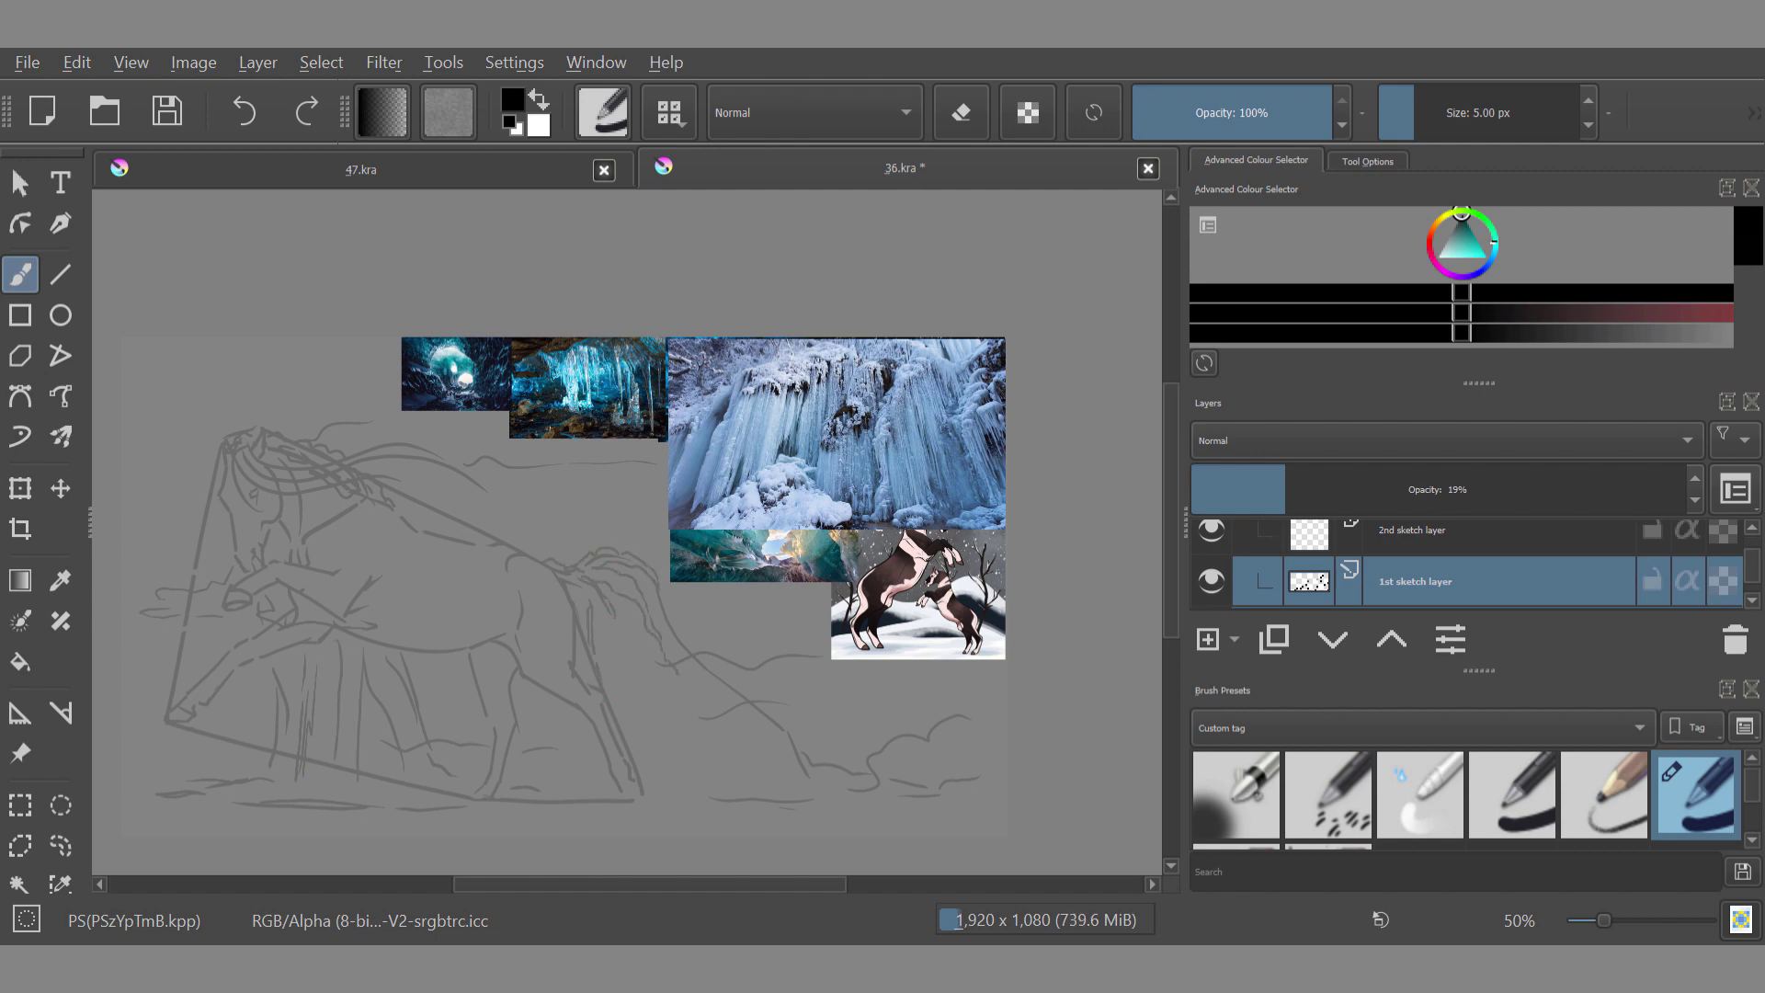
{"action": "left_click_drag", "start_coordinate": [666, 722], "coordinate": [696, 782]}
{"action": "left_click_drag", "start_coordinate": [681, 683], "coordinate": [742, 759]}
{"action": "left_click_drag", "start_coordinate": [701, 654], "coordinate": [764, 701]}
{"action": "key", "text": "ctrl+s"}
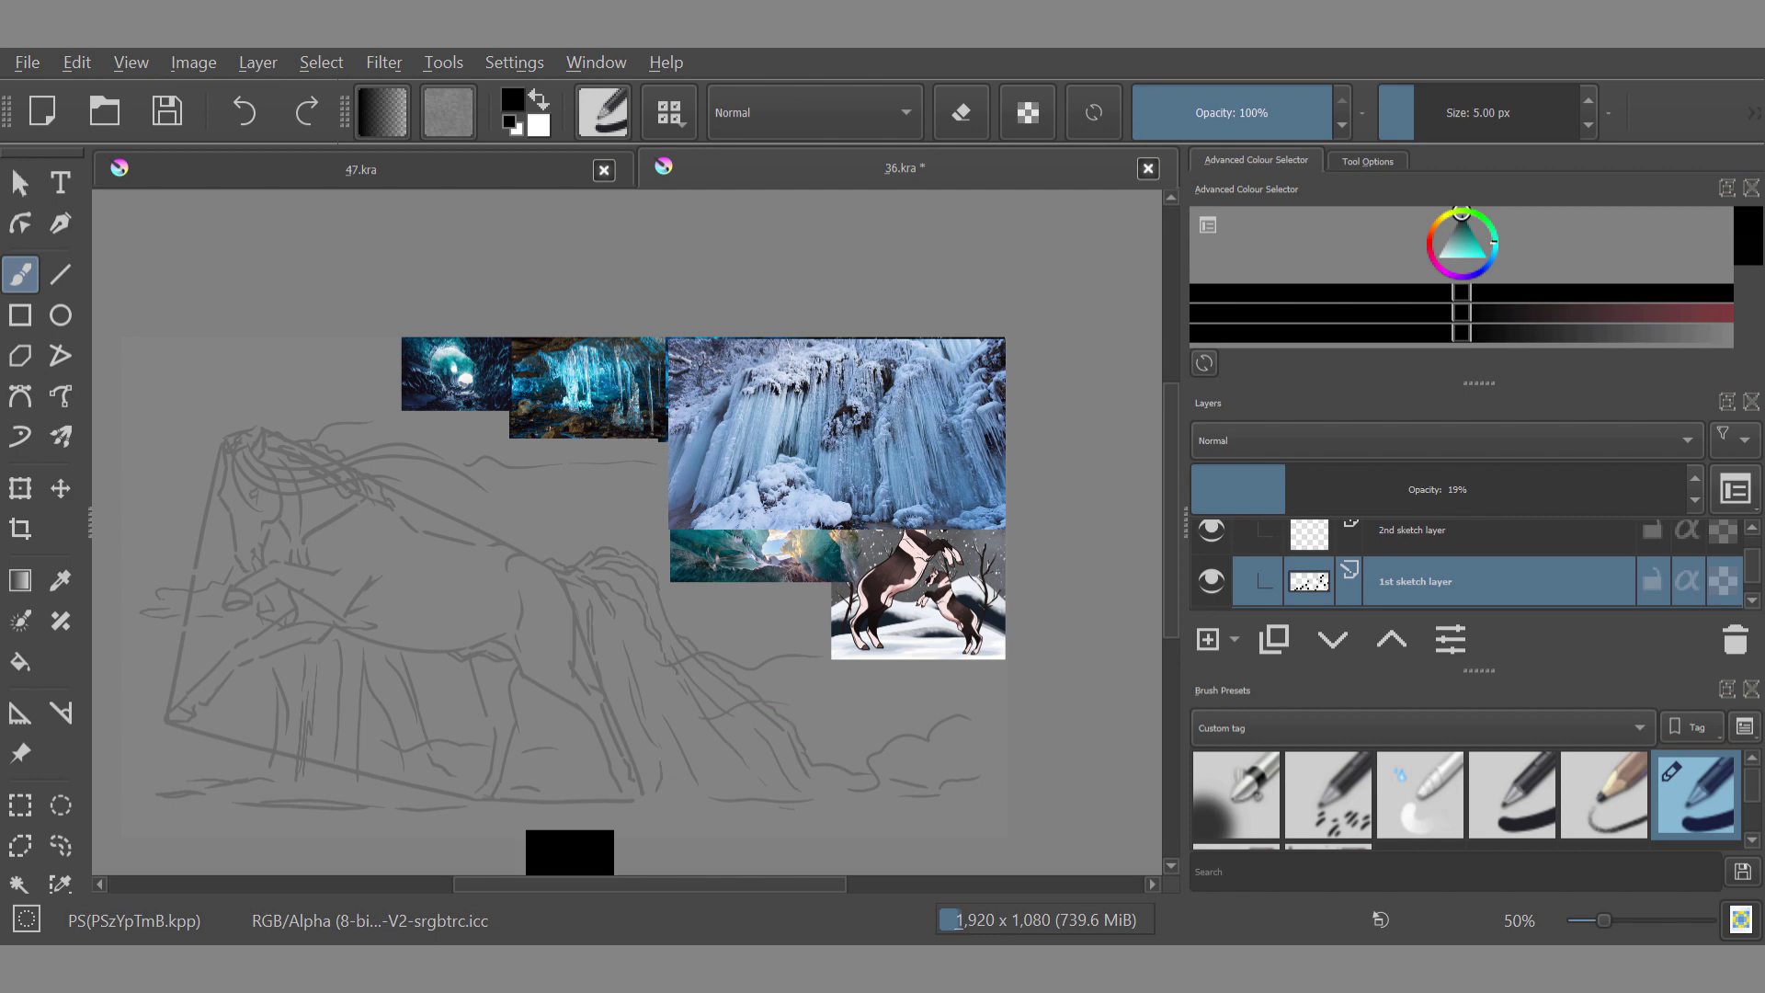
Step: Select the lines at the rear belly with a freehand selection, nudge them into place and clear the selection
{"action": "scroll", "coordinate": [662, 622], "scroll_direction": "up", "scroll_amount": 1}
{"action": "left_click", "coordinate": [61, 846]}
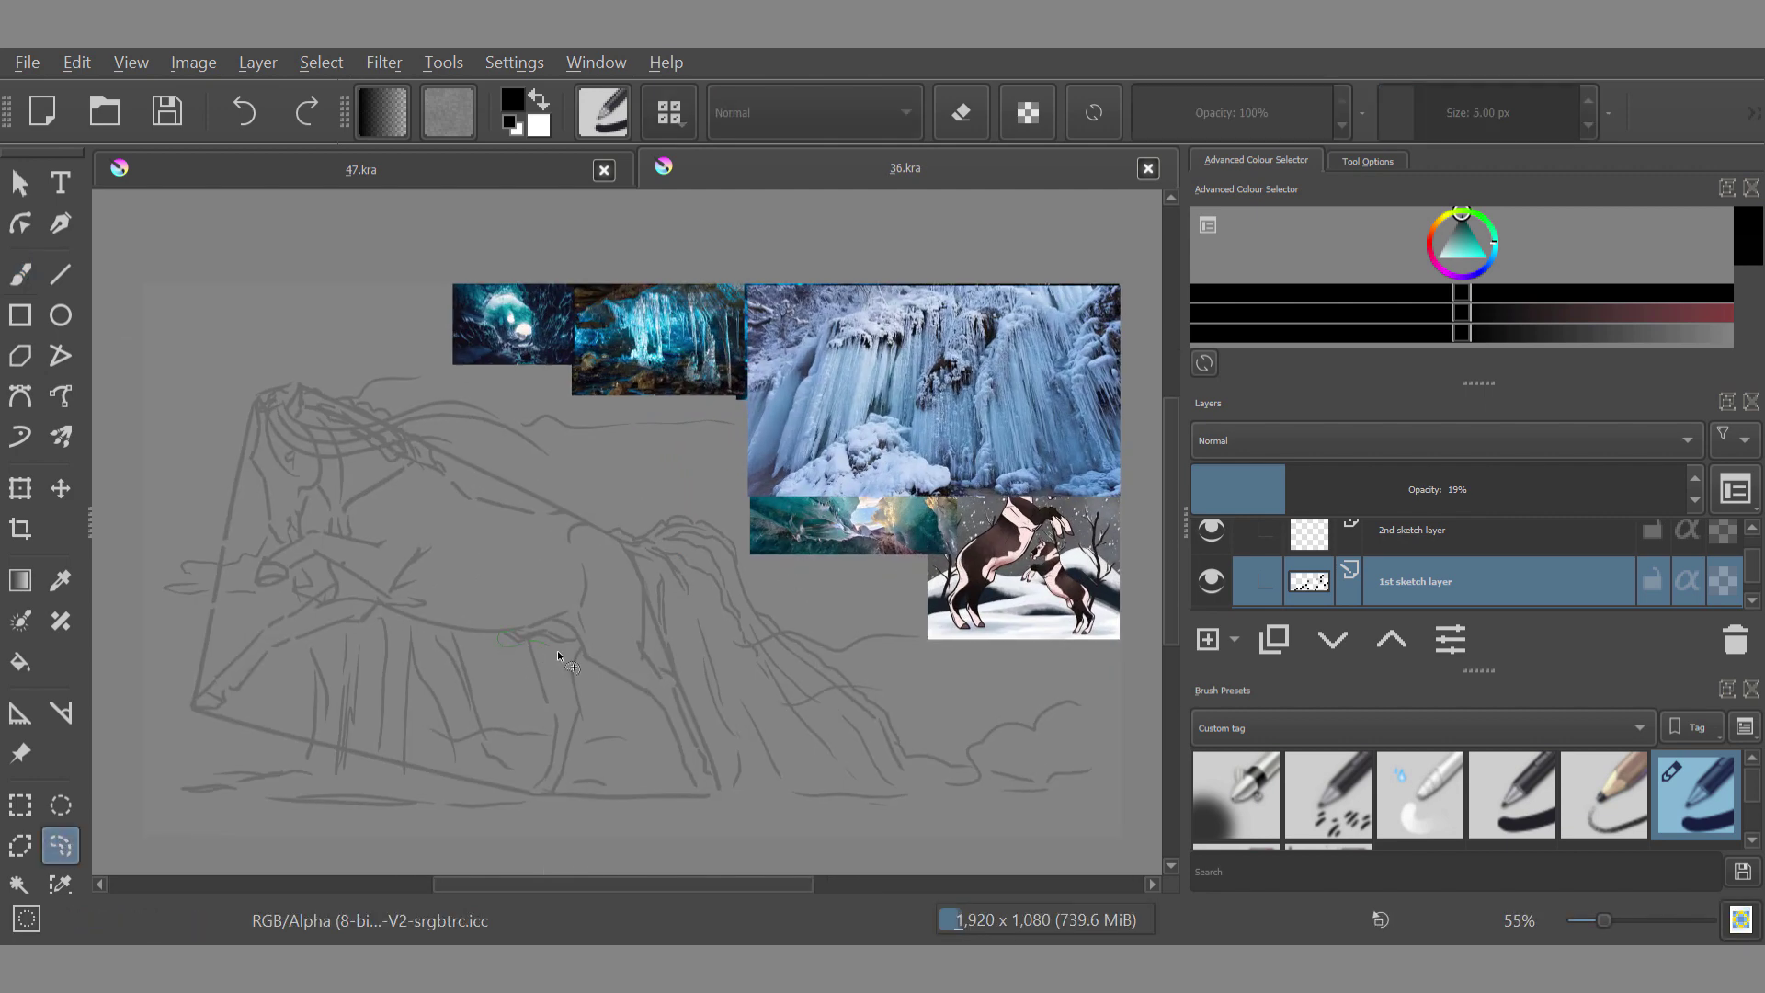
{"action": "scroll", "coordinate": [535, 656], "scroll_direction": "up", "scroll_amount": 6}
{"action": "left_click_drag", "start_coordinate": [476, 607], "coordinate": [480, 614]}
{"action": "left_click", "coordinate": [20, 489]}
{"action": "left_click", "coordinate": [63, 493]}
{"action": "scroll", "coordinate": [414, 644], "scroll_direction": "down", "scroll_amount": 5}
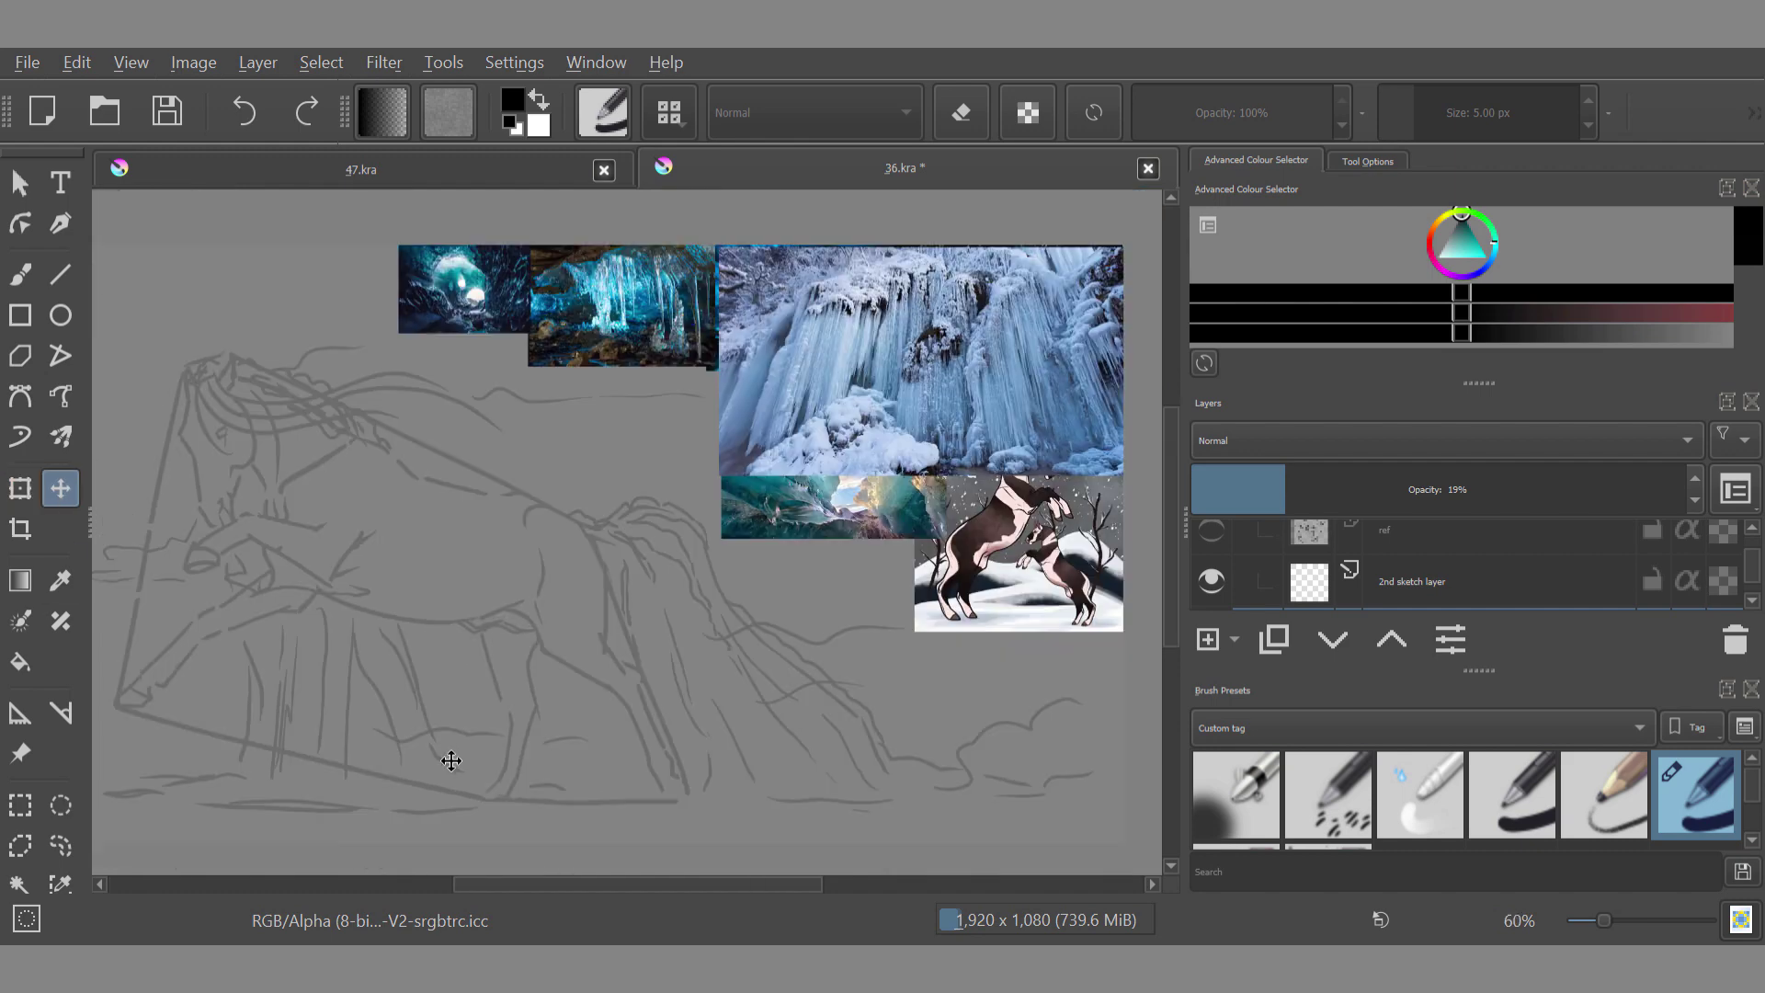
{"action": "left_click", "coordinate": [61, 845]}
{"action": "left_click", "coordinate": [736, 623]}
{"action": "scroll", "coordinate": [630, 575], "scroll_direction": "down", "scroll_amount": 11}
{"action": "scroll", "coordinate": [630, 574], "scroll_direction": "up", "scroll_amount": 8}
Step: Add more icicle strokes below the chest and forelegs with the brush, checking the shape in a mirrored view
{"action": "left_click", "coordinate": [20, 274]}
{"action": "scroll", "coordinate": [696, 635], "scroll_direction": "up", "scroll_amount": 1}
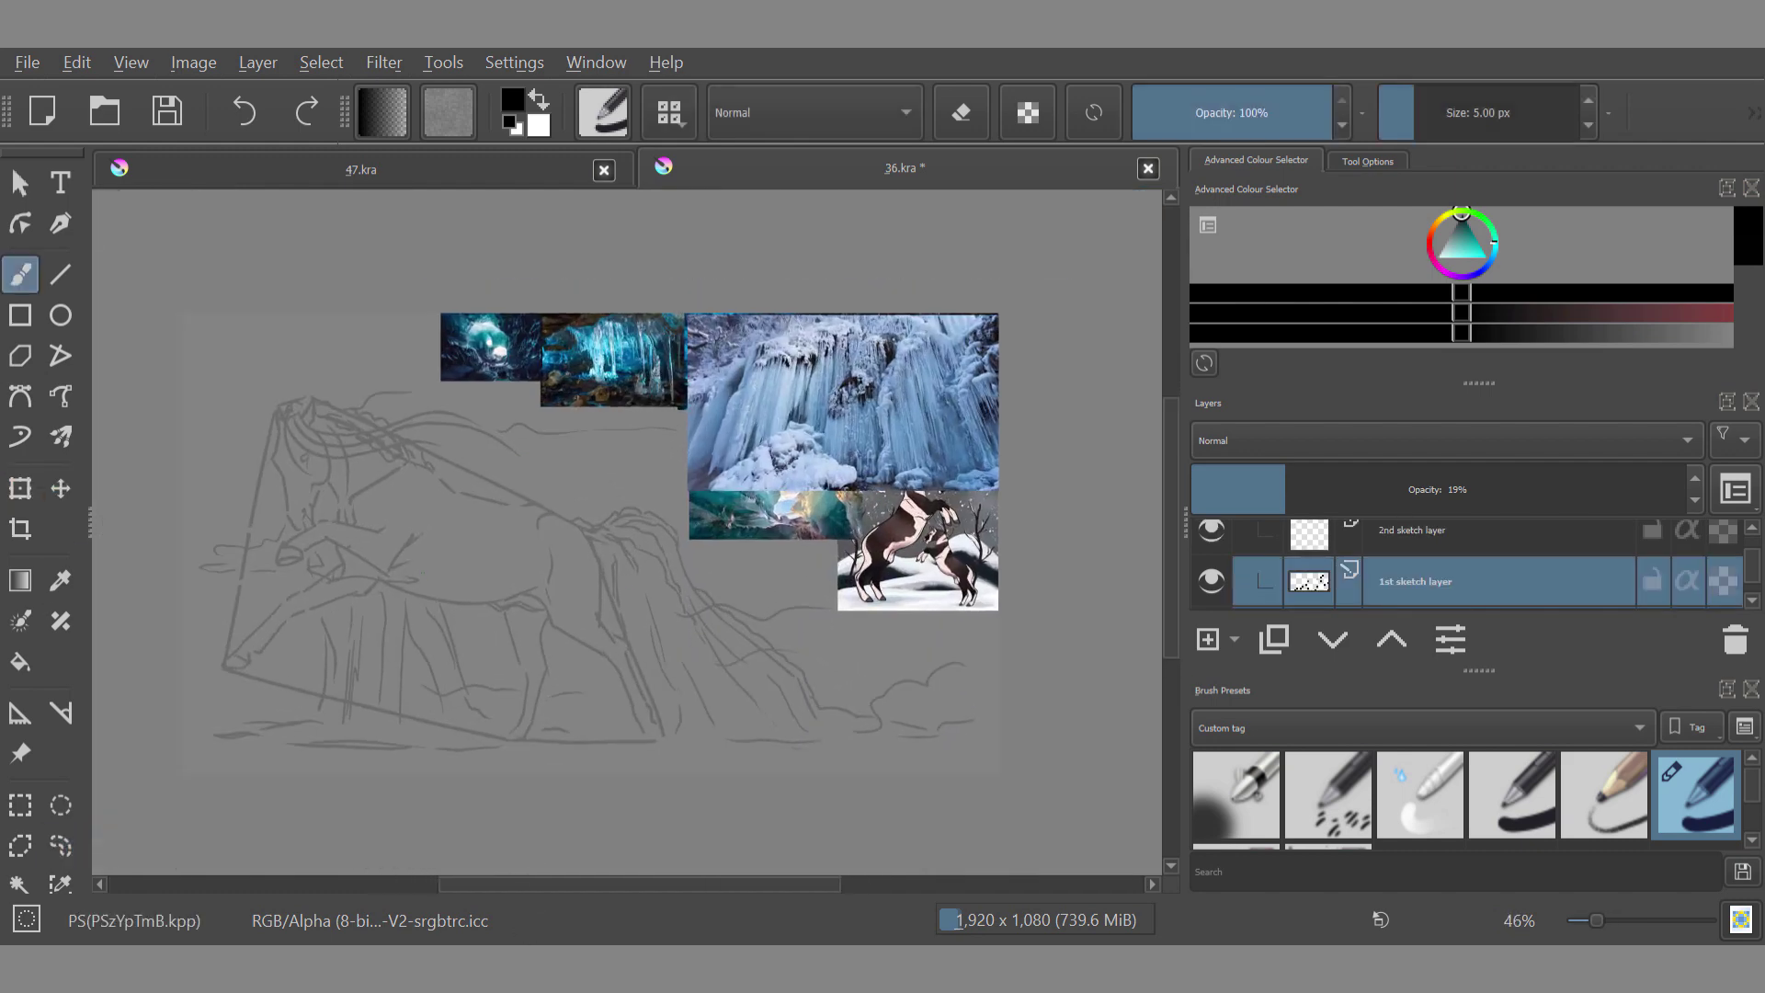
{"action": "scroll", "coordinate": [736, 622], "scroll_direction": "up", "scroll_amount": 1}
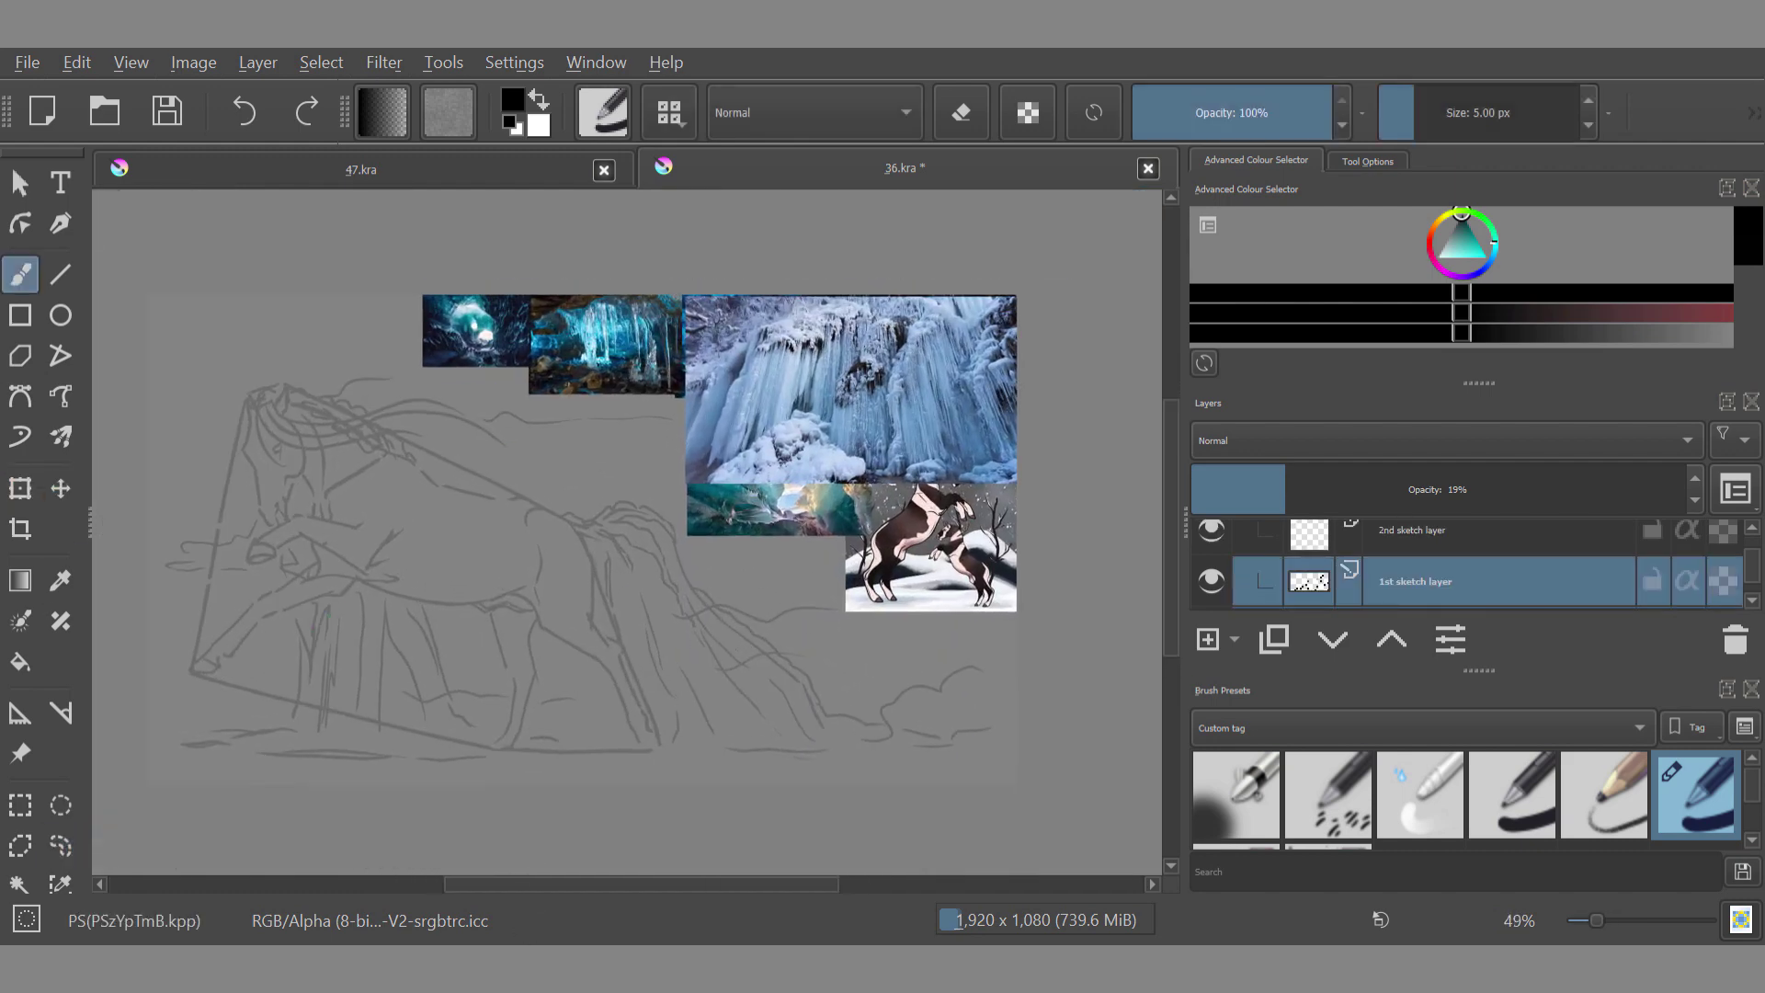
{"action": "left_click_drag", "start_coordinate": [331, 673], "coordinate": [357, 591]}
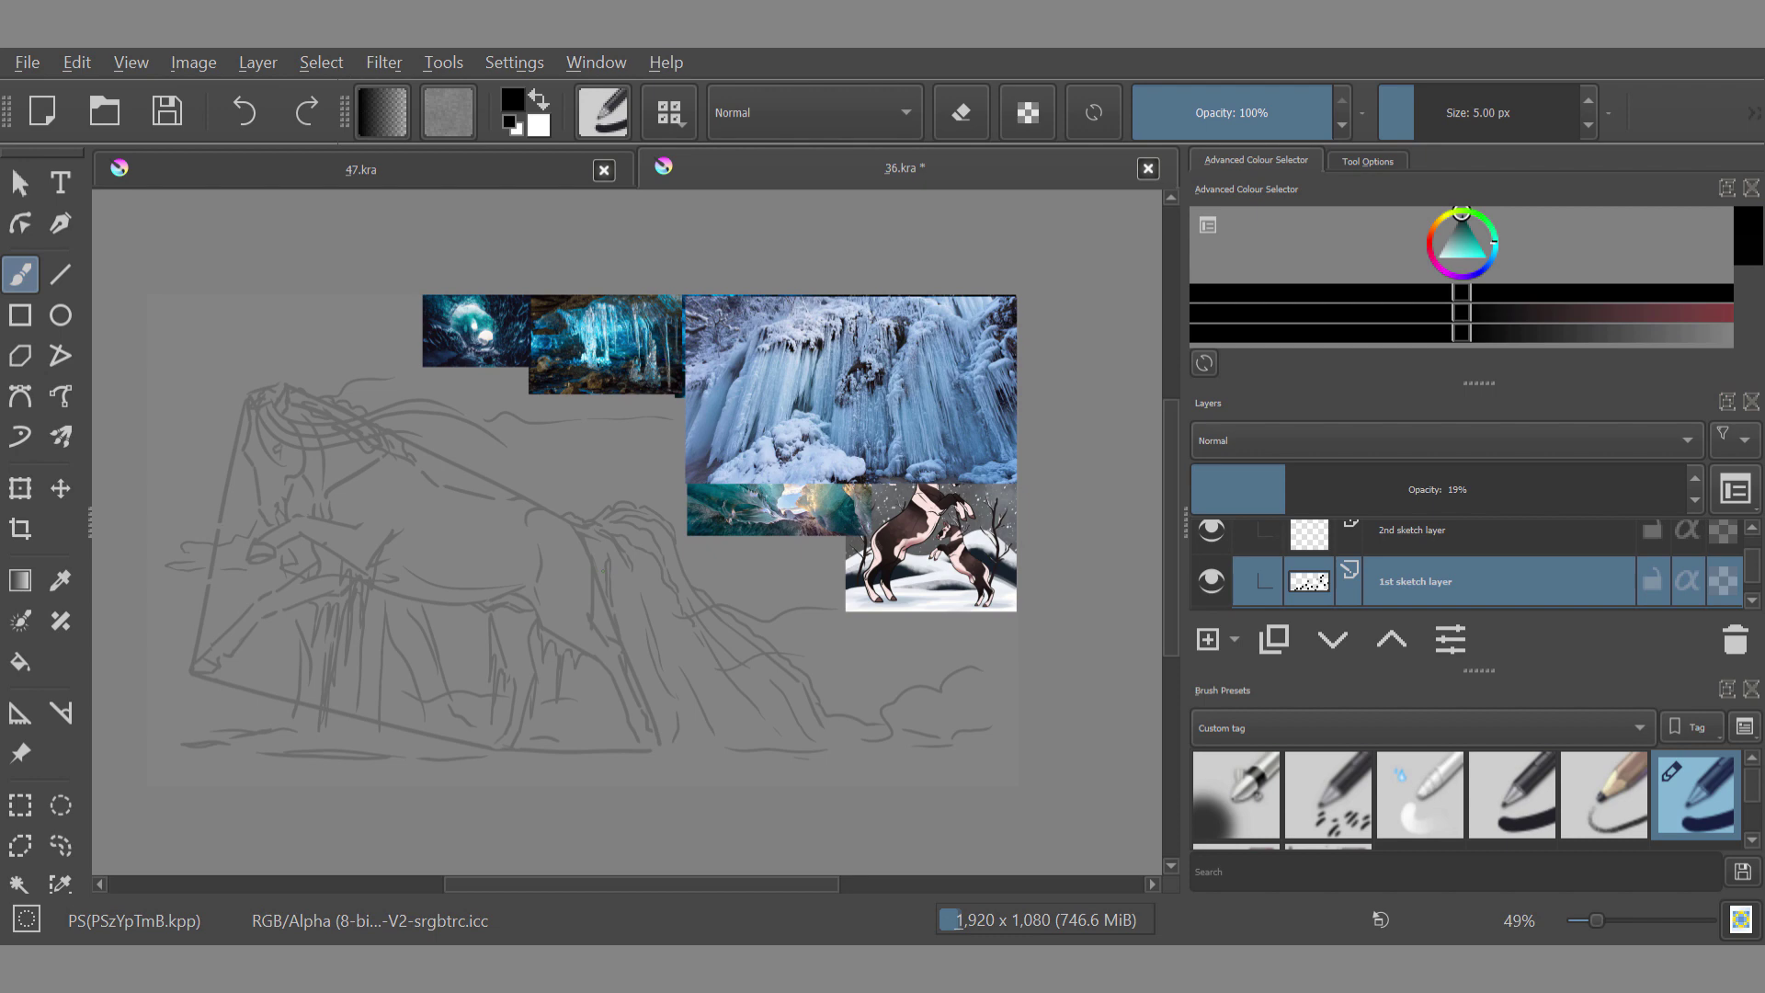
{"action": "key", "text": "m"}
{"action": "left_click_drag", "start_coordinate": [837, 577], "coordinate": [798, 580]}
{"action": "key", "text": "m"}
{"action": "scroll", "coordinate": [580, 650], "scroll_direction": "down", "scroll_amount": 2}
{"action": "scroll", "coordinate": [580, 650], "scroll_direction": "up", "scroll_amount": 2}
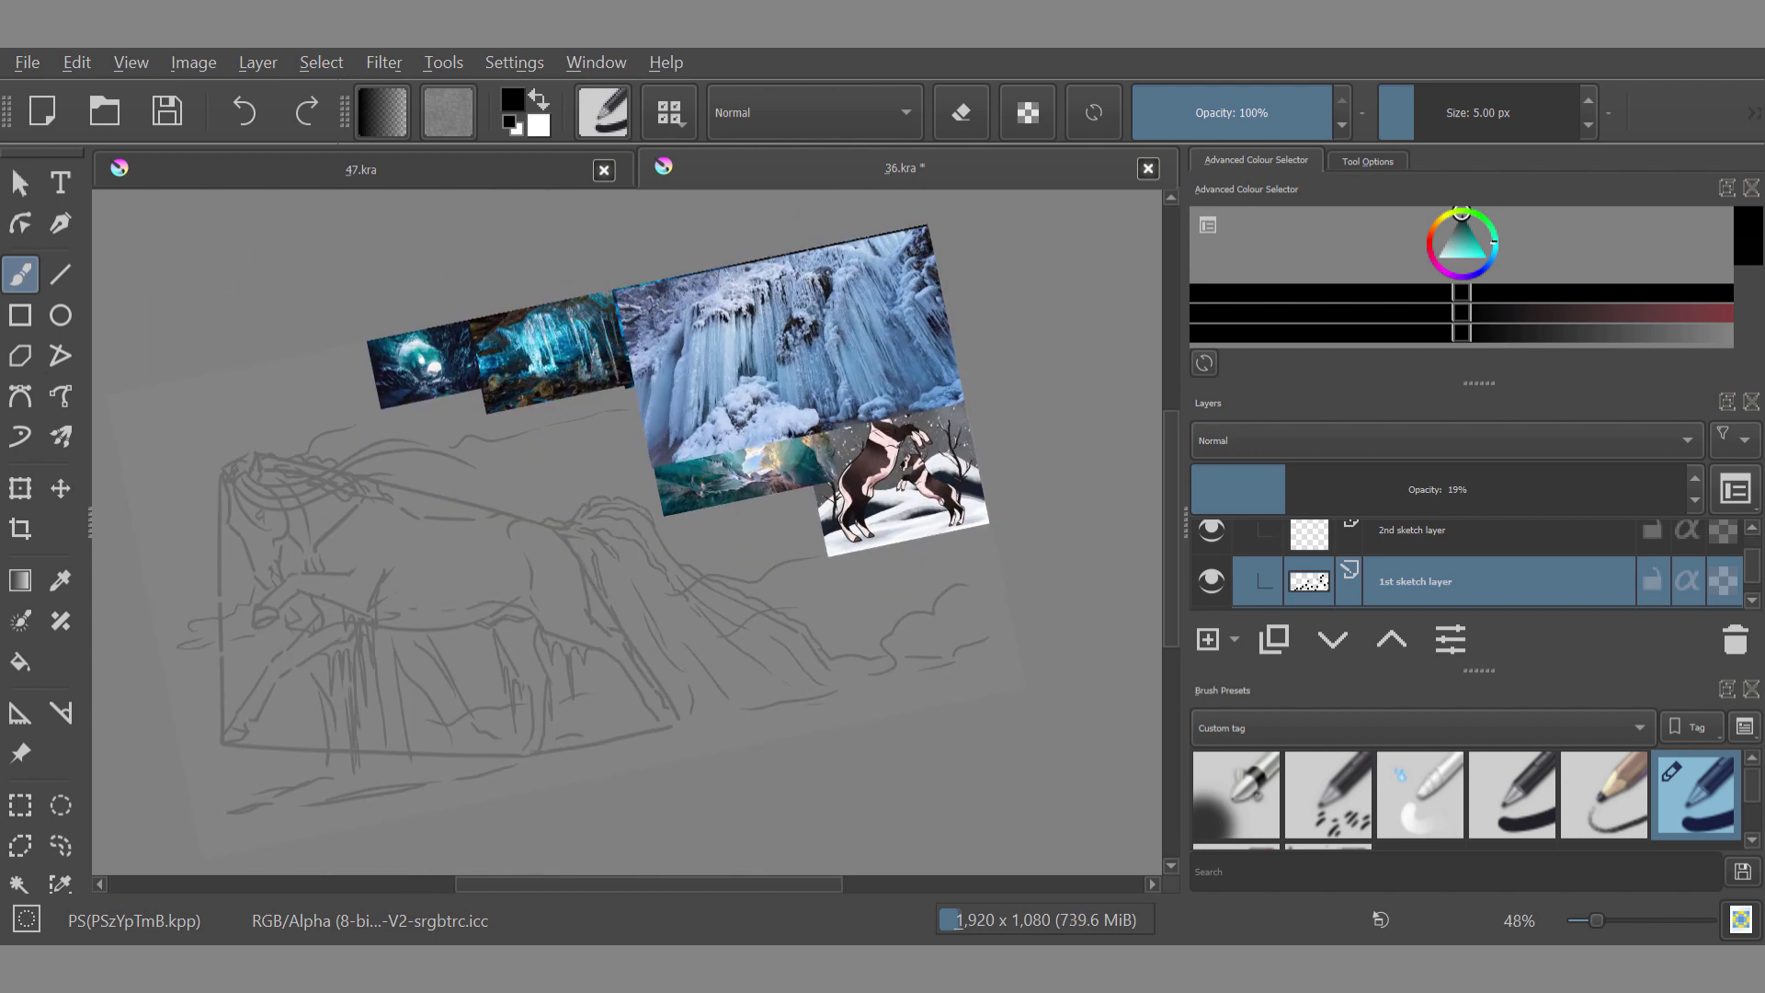
Step: Draw a fringe of hanging icicles along the belly and between the legs
{"action": "left_click_drag", "start_coordinate": [442, 613], "coordinate": [467, 691]}
{"action": "scroll", "coordinate": [559, 524], "scroll_direction": "down", "scroll_amount": 2}
{"action": "scroll", "coordinate": [559, 524], "scroll_direction": "up", "scroll_amount": 3}
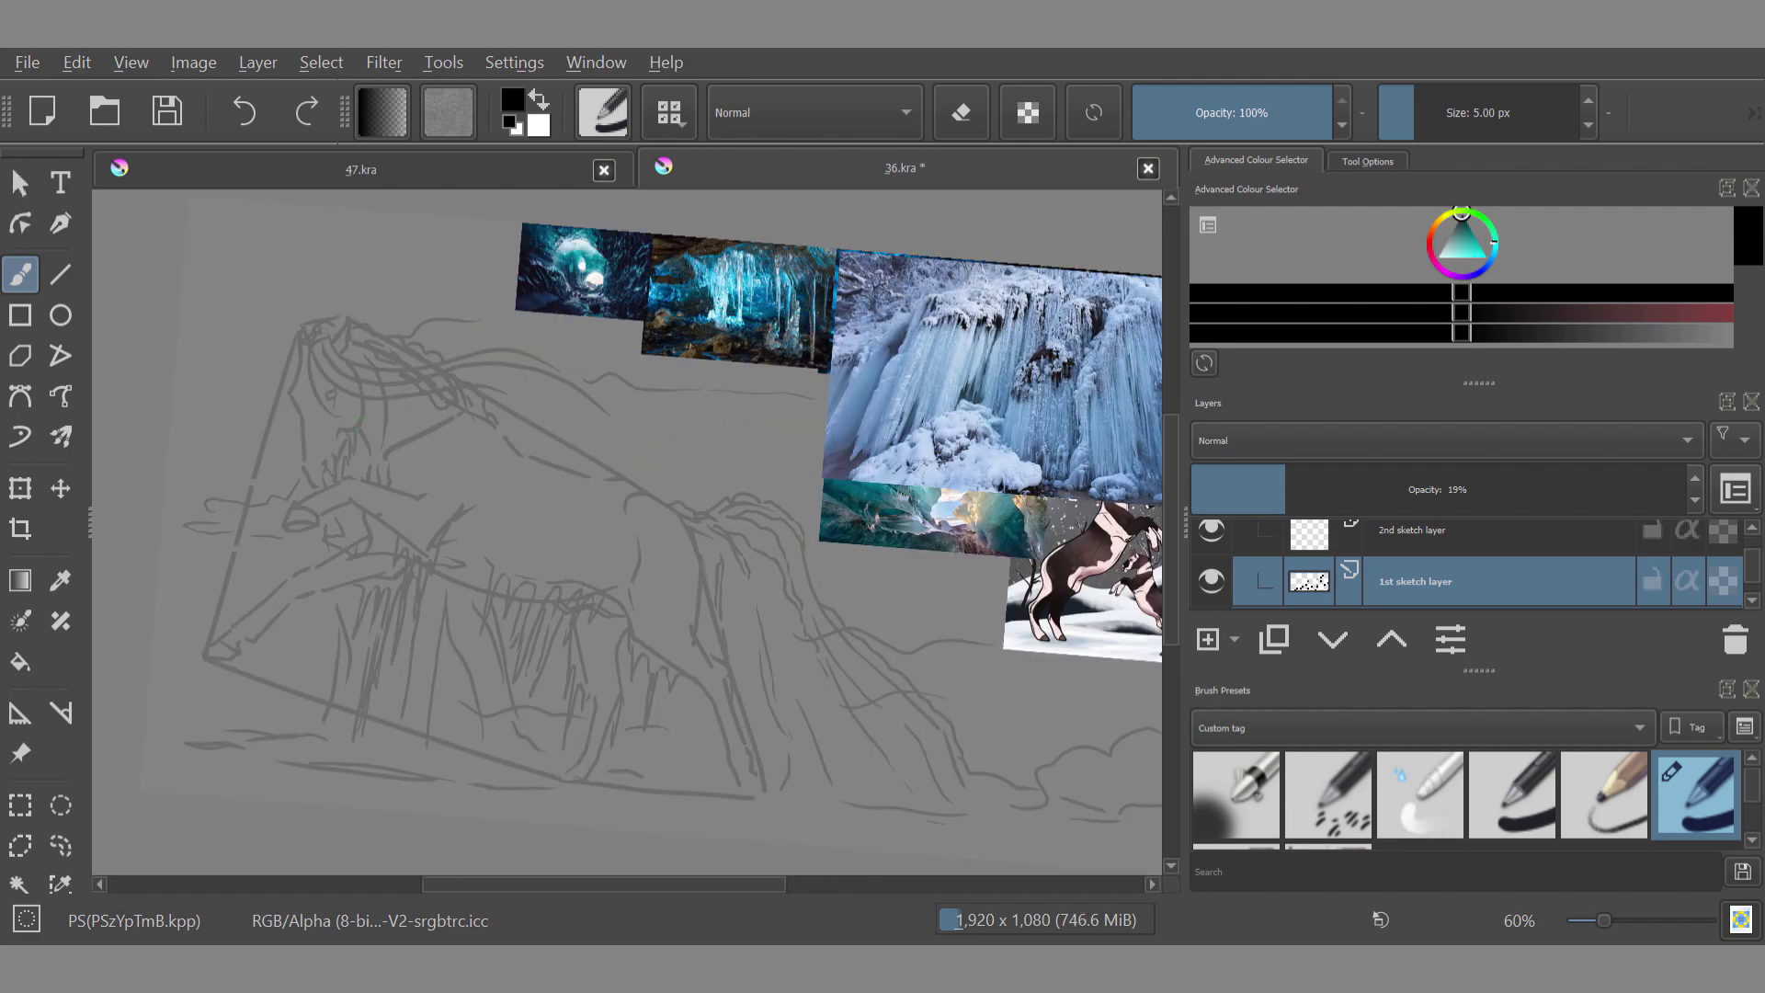
{"action": "scroll", "coordinate": [627, 533], "scroll_direction": "down", "scroll_amount": 1}
{"action": "scroll", "coordinate": [627, 534], "scroll_direction": "up", "scroll_amount": 1}
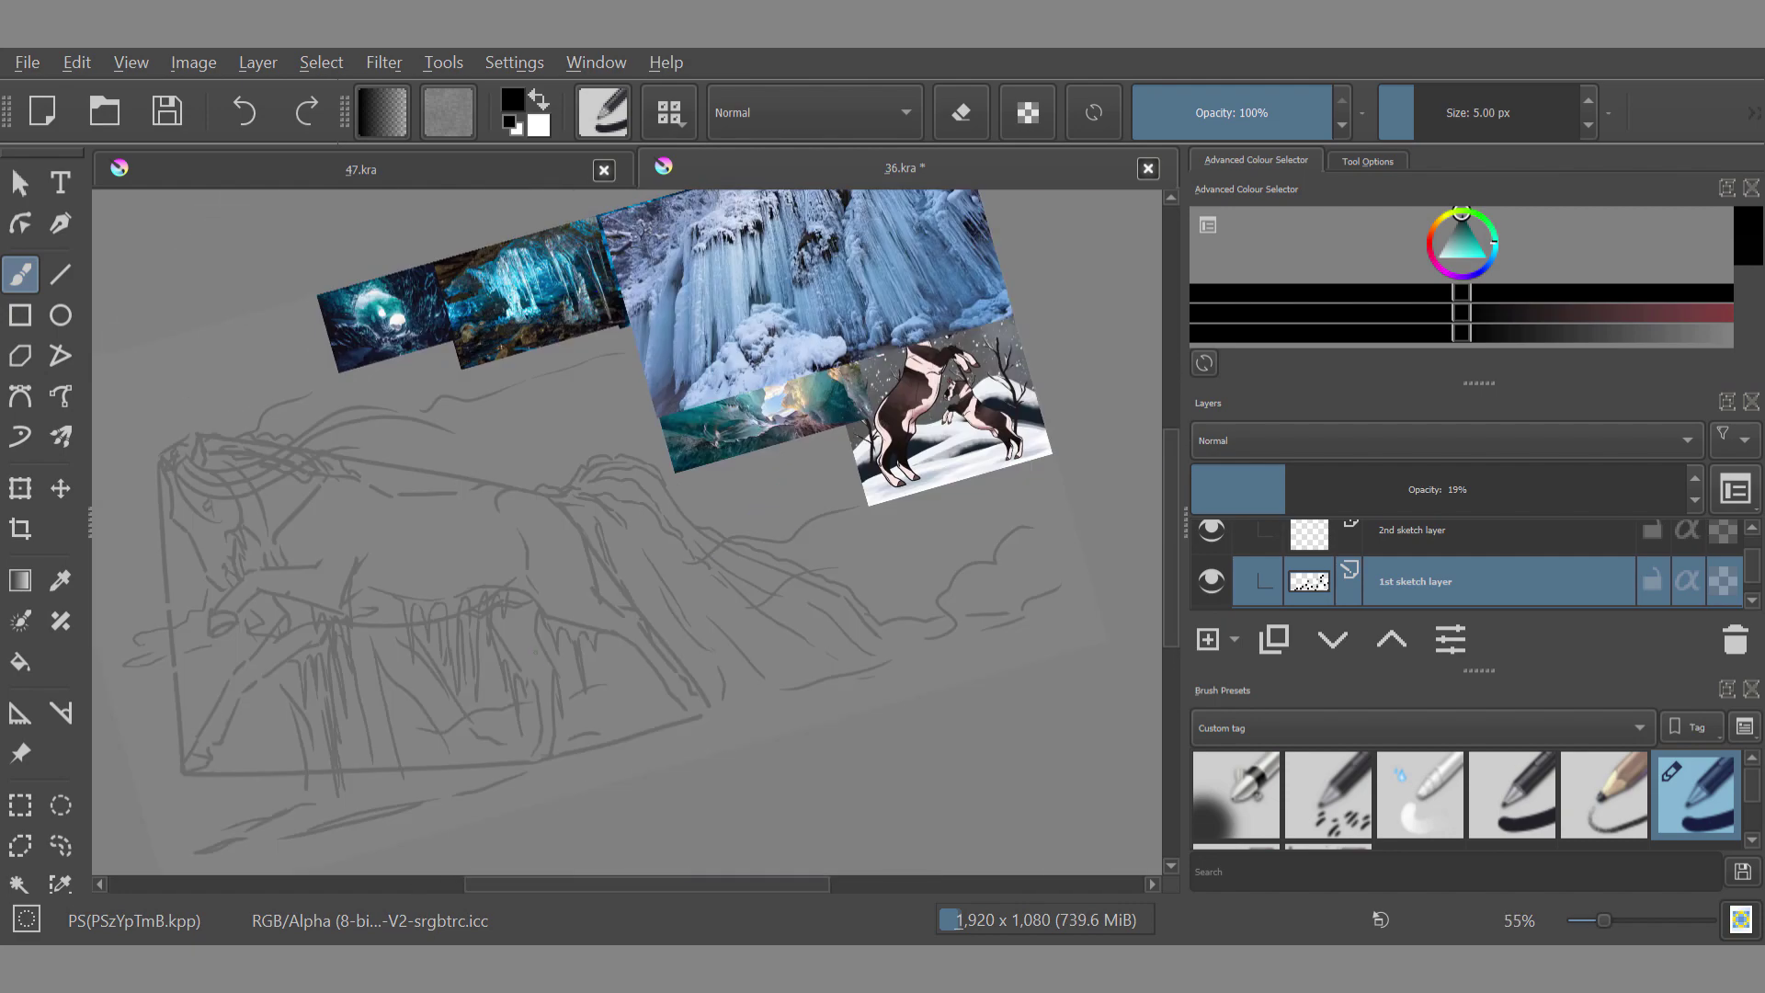
Step: Outline coat patches on the horse's shoulder and back, and hide the ref 16 waterfall among the visible references
{"action": "scroll", "coordinate": [627, 533], "scroll_direction": "down", "scroll_amount": 2}
{"action": "scroll", "coordinate": [627, 534], "scroll_direction": "up", "scroll_amount": 1}
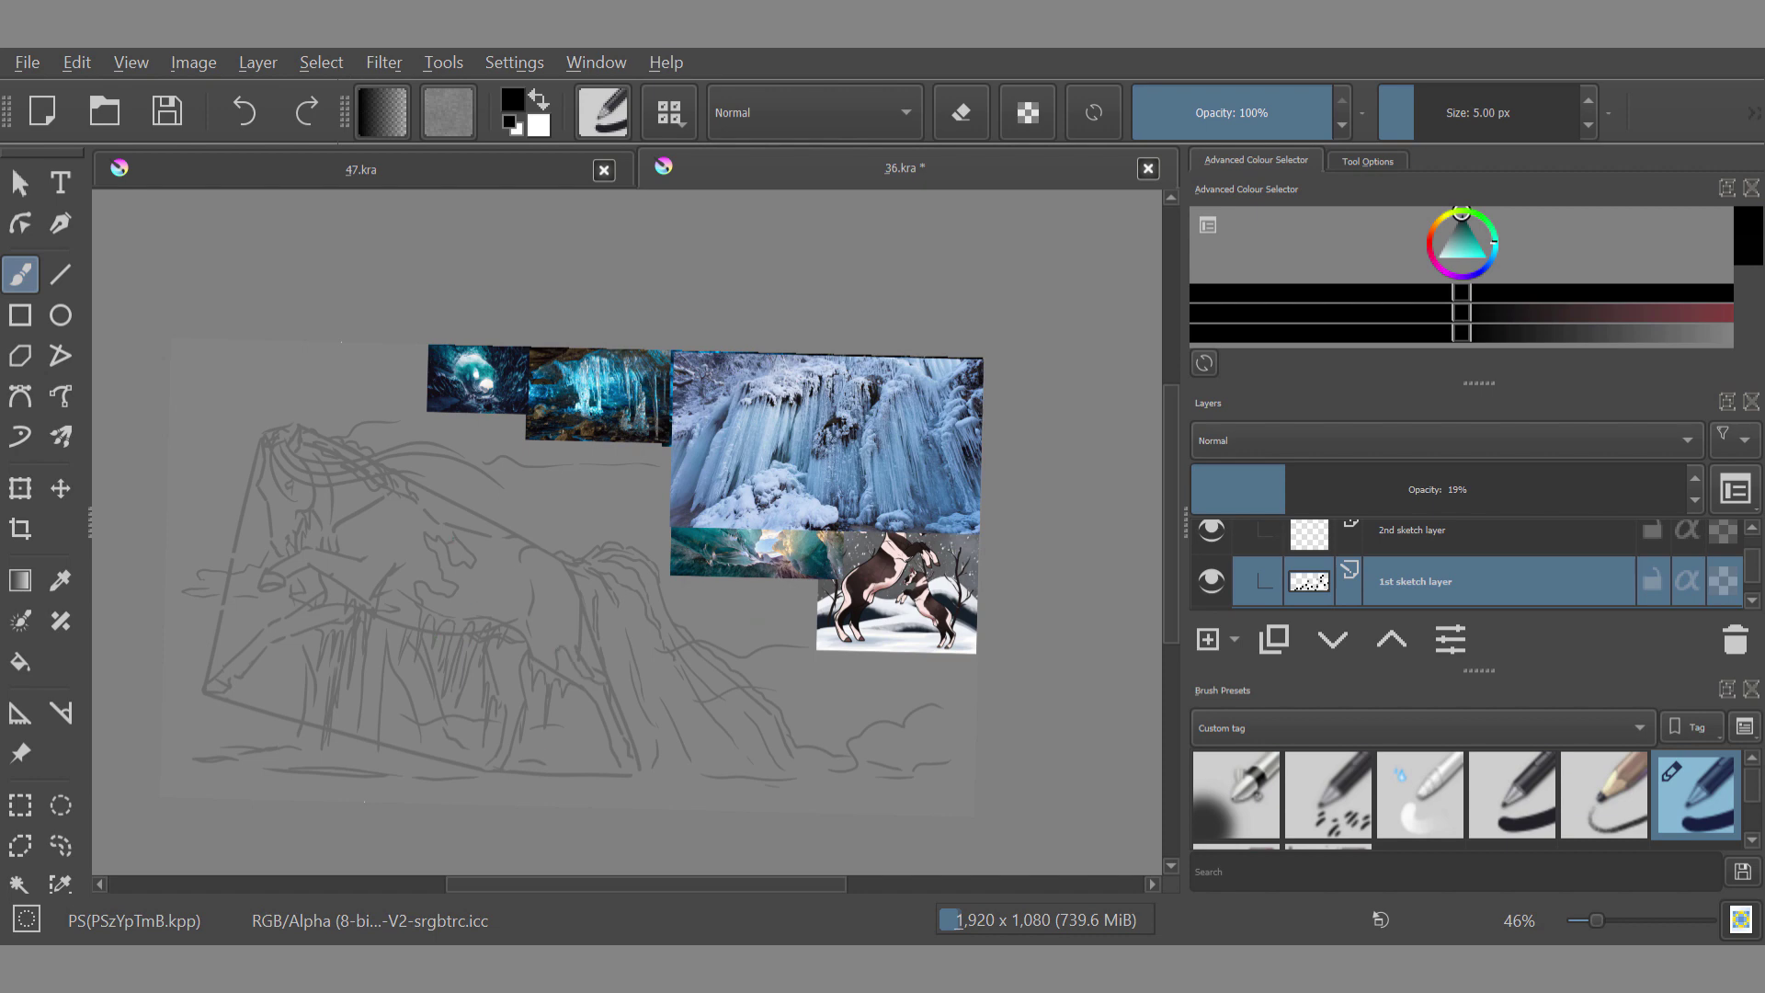
{"action": "key", "text": "e"}
{"action": "key", "text": "e"}
{"action": "left_click", "coordinate": [1210, 598]}
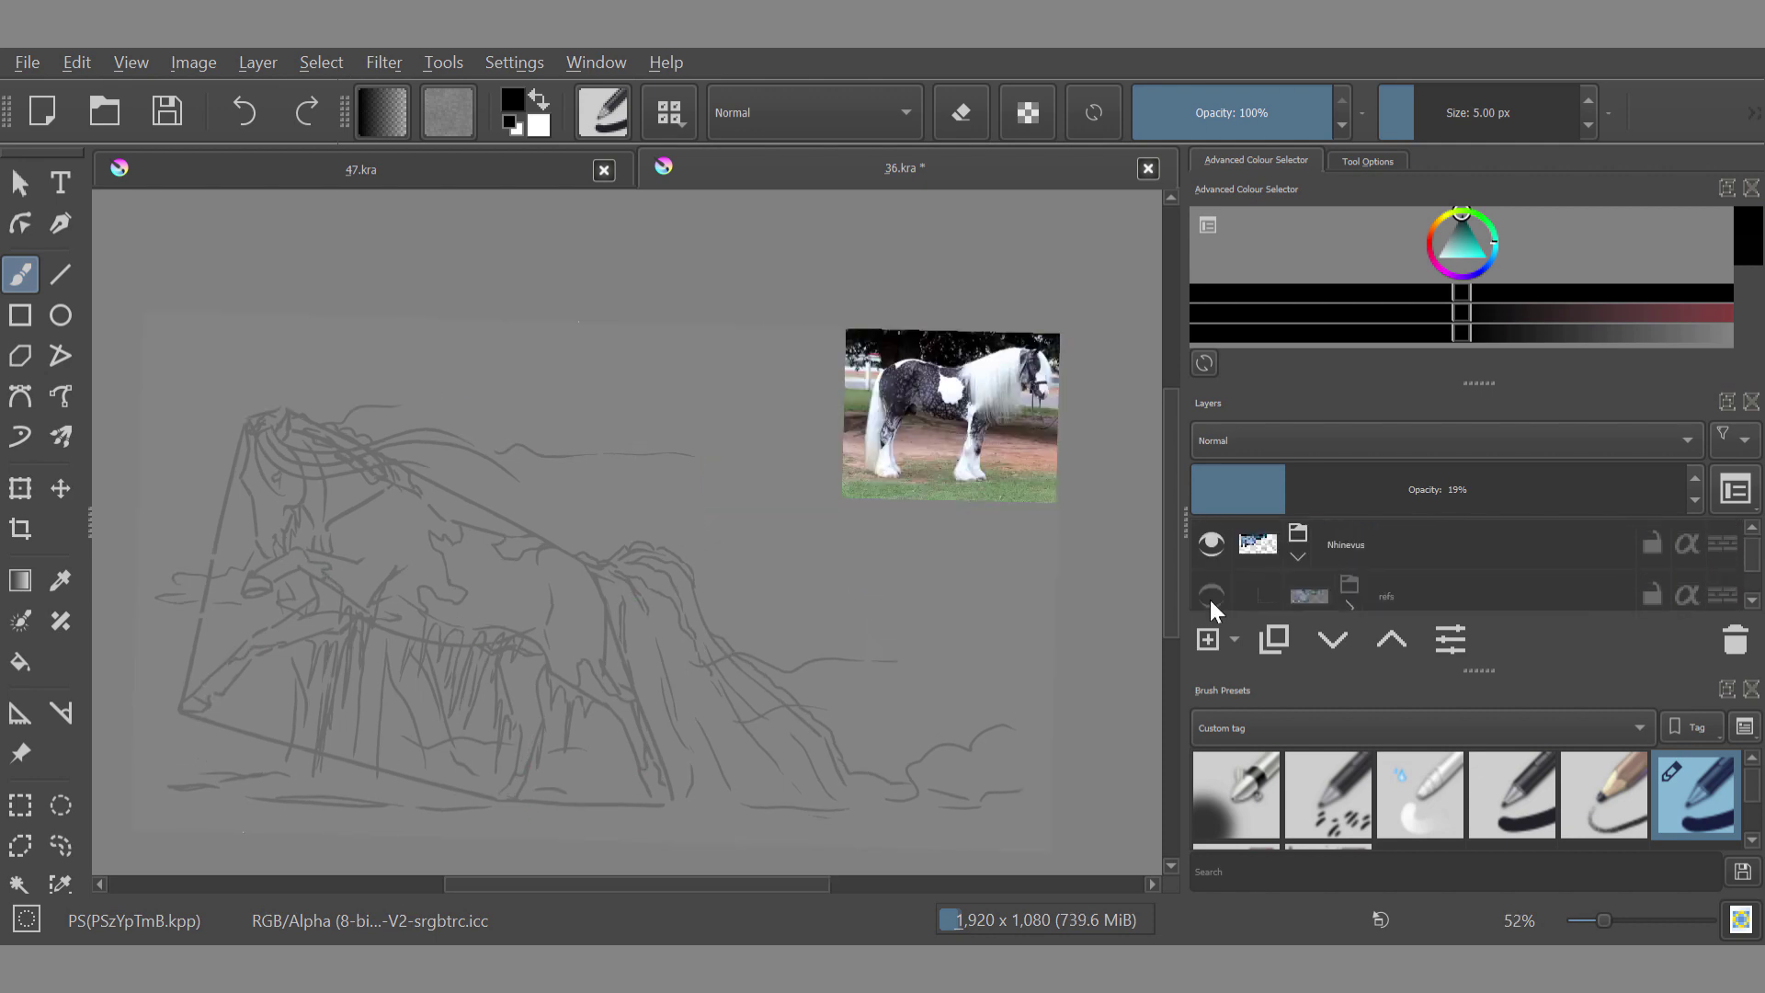
{"action": "left_click", "coordinate": [1210, 548]}
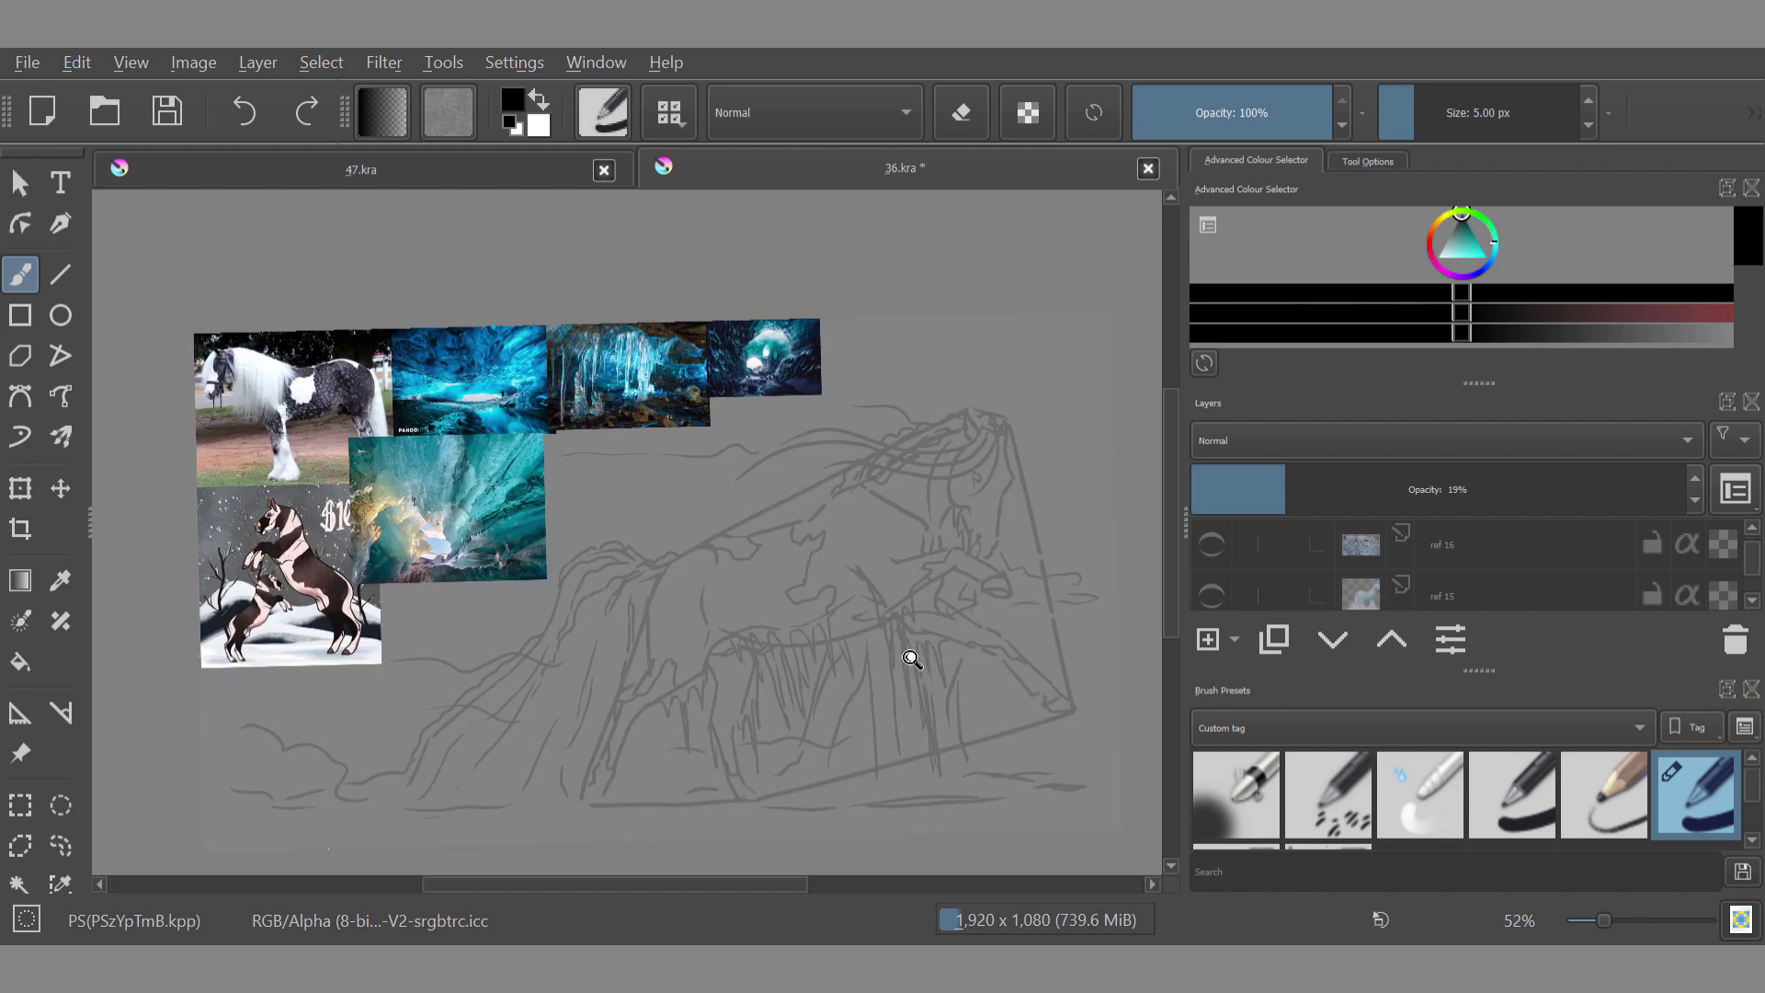
Step: Outline further coat patches on the neck, shoulder and hindquarters in the mirrored view, and save the drawing
{"action": "left_click_drag", "start_coordinate": [910, 659], "coordinate": [927, 599]}
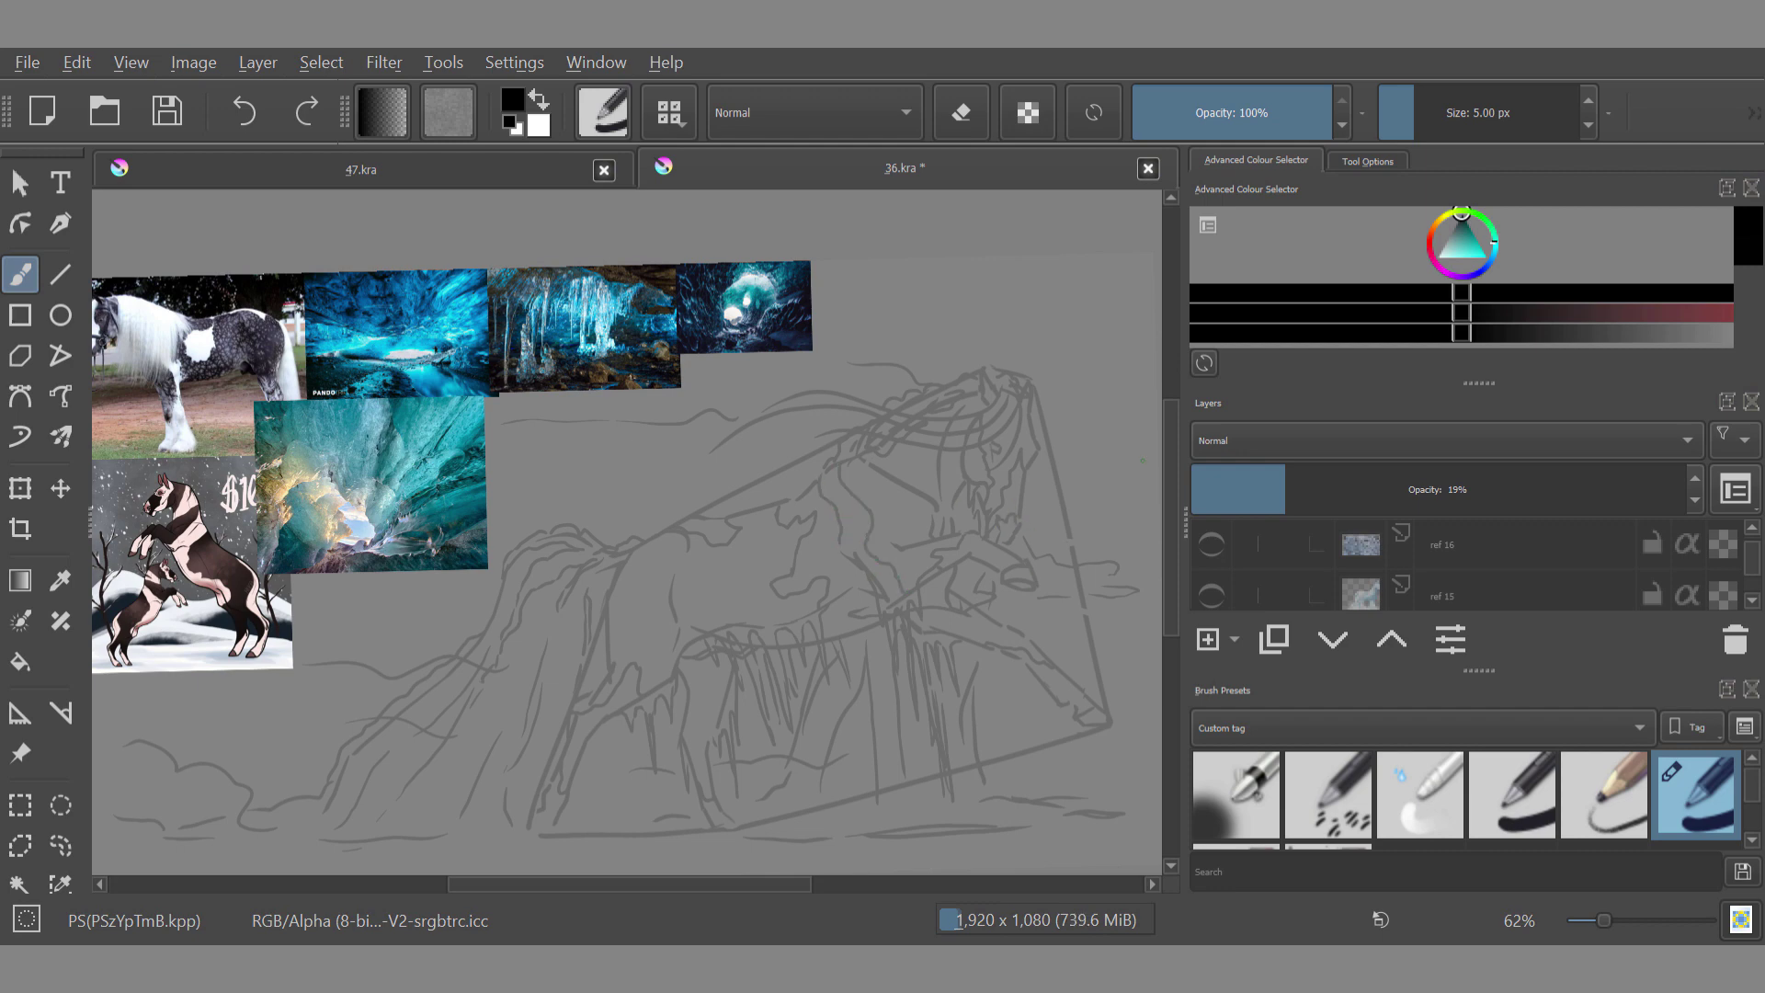
{"action": "scroll", "coordinate": [627, 515], "scroll_direction": "down", "scroll_amount": 2}
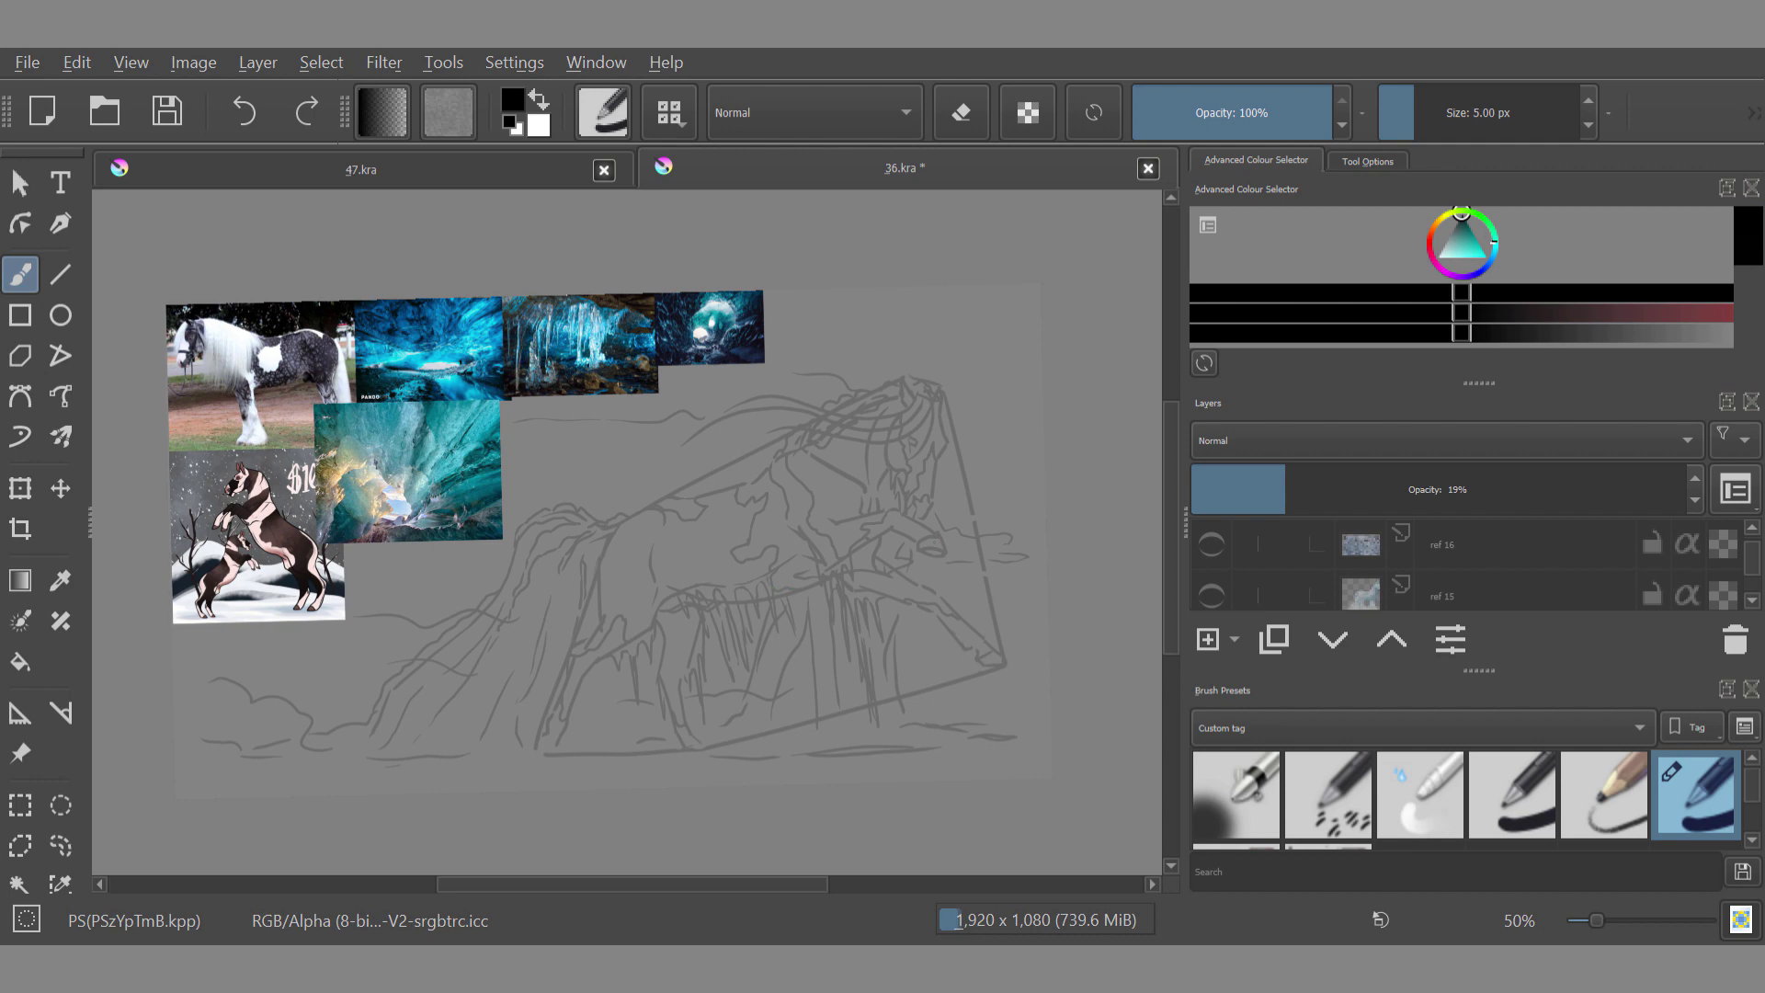
{"action": "scroll", "coordinate": [920, 524], "scroll_direction": "up", "scroll_amount": 2}
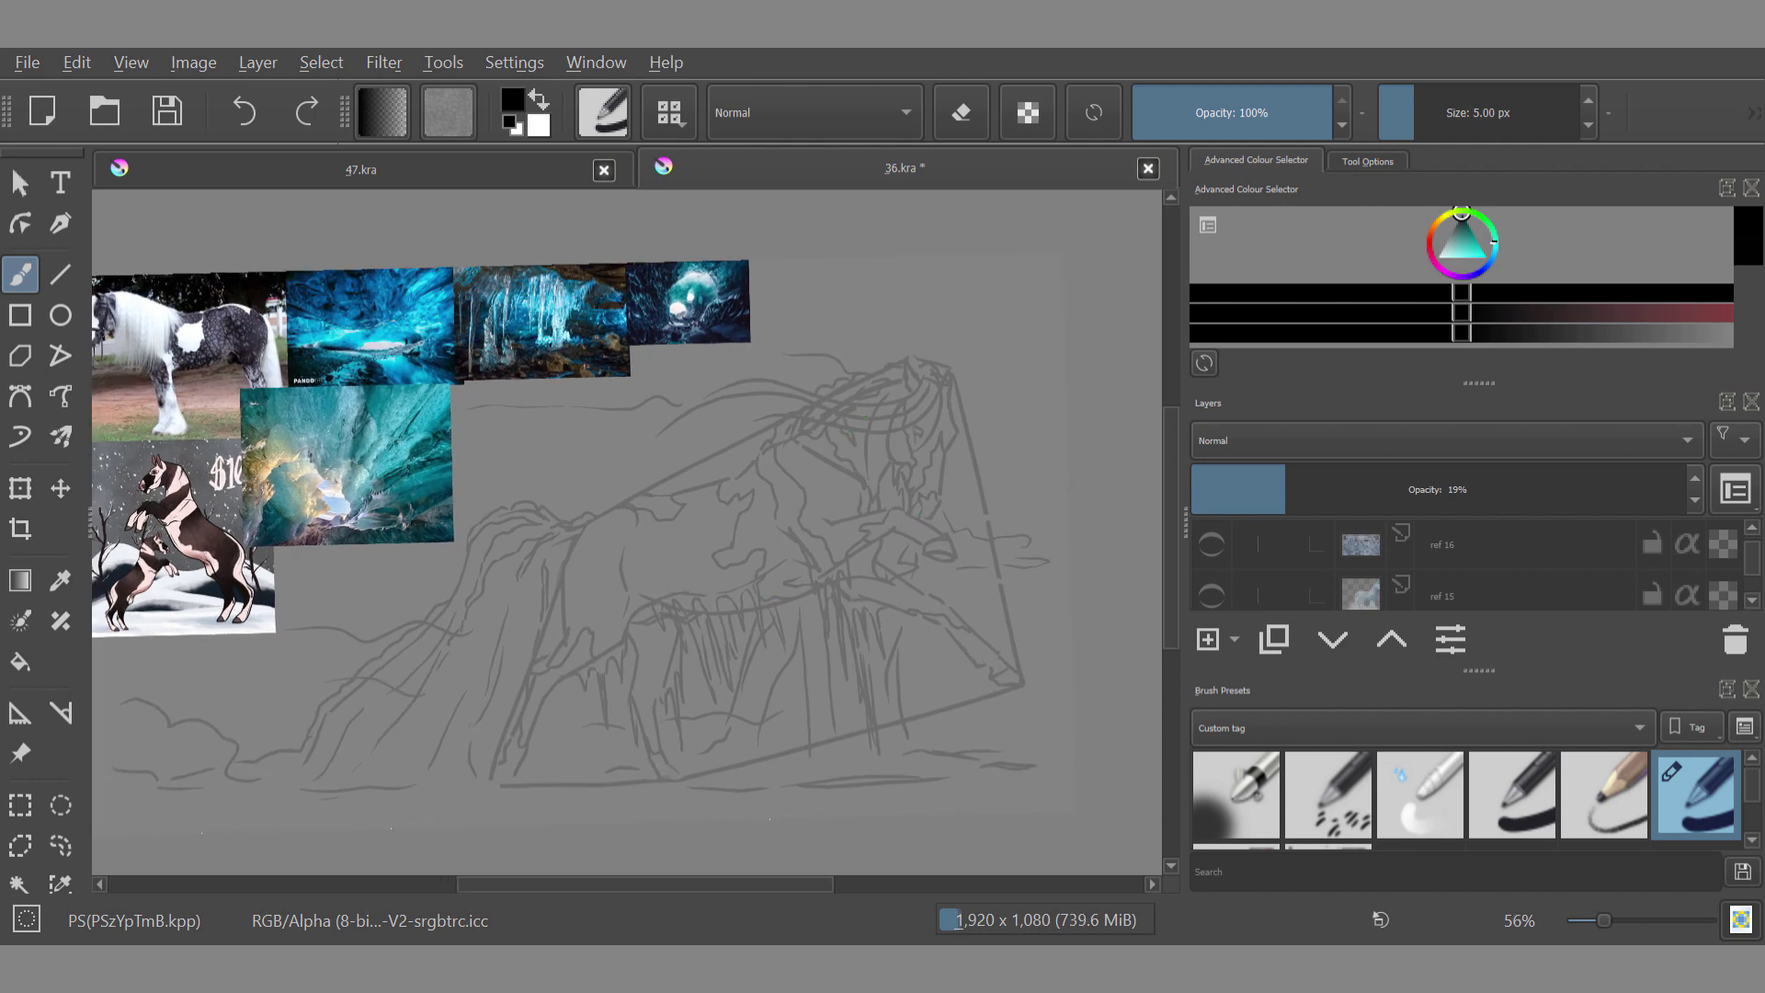
{"action": "scroll", "coordinate": [797, 738], "scroll_direction": "down", "scroll_amount": 1}
{"action": "key", "text": "ctrl+s"}
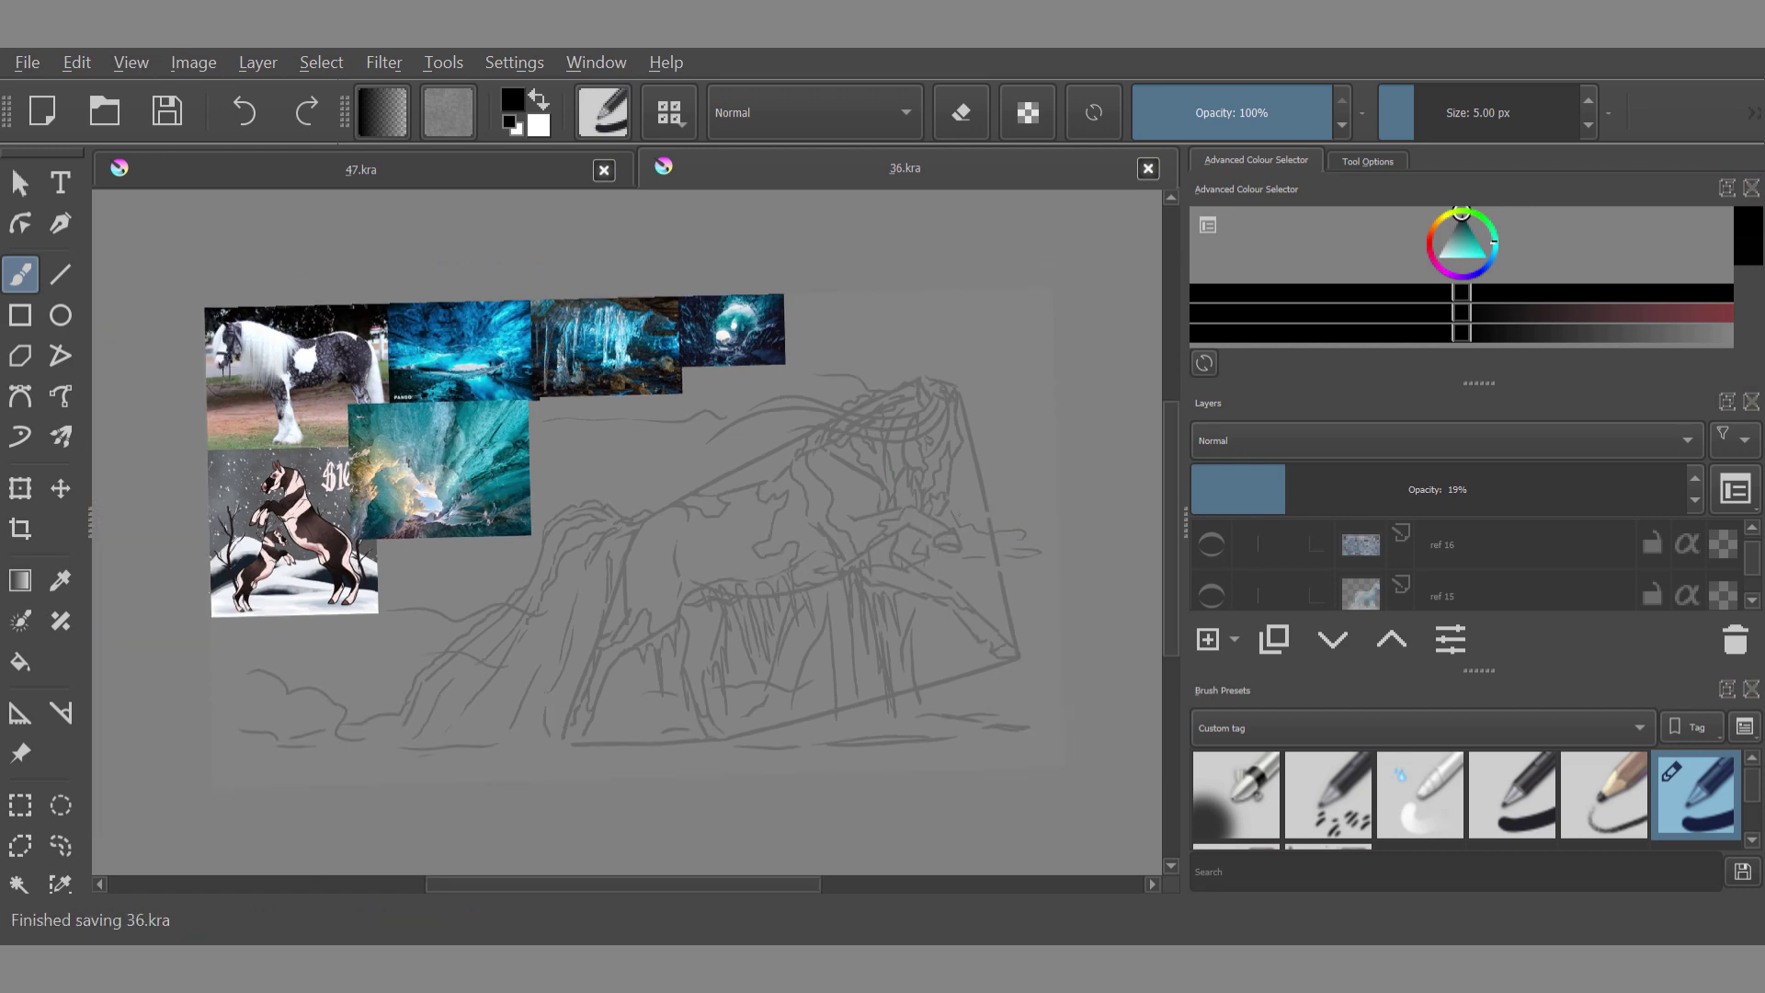
Step: Refine the coat patch and leg lines, and restore the unmirrored canvas view
{"action": "scroll", "coordinate": [797, 739], "scroll_direction": "down", "scroll_amount": 1}
{"action": "scroll", "coordinate": [906, 422], "scroll_direction": "up", "scroll_amount": 1}
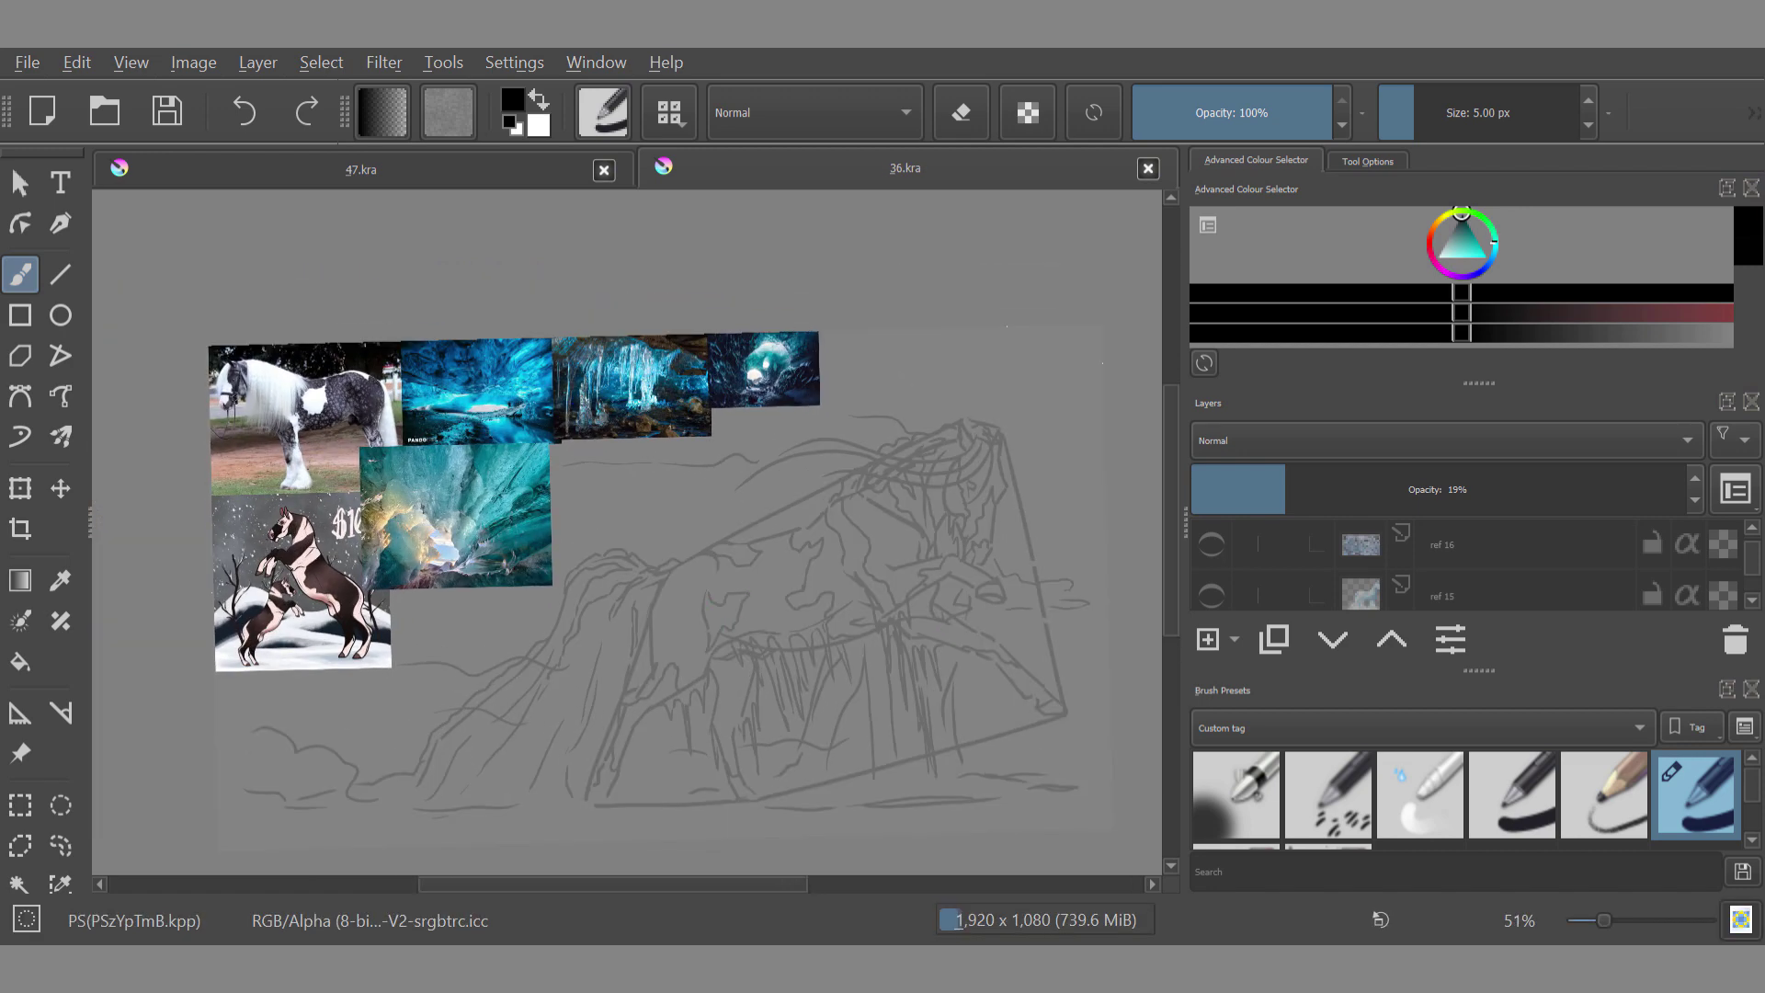
{"action": "scroll", "coordinate": [933, 614], "scroll_direction": "down", "scroll_amount": 1}
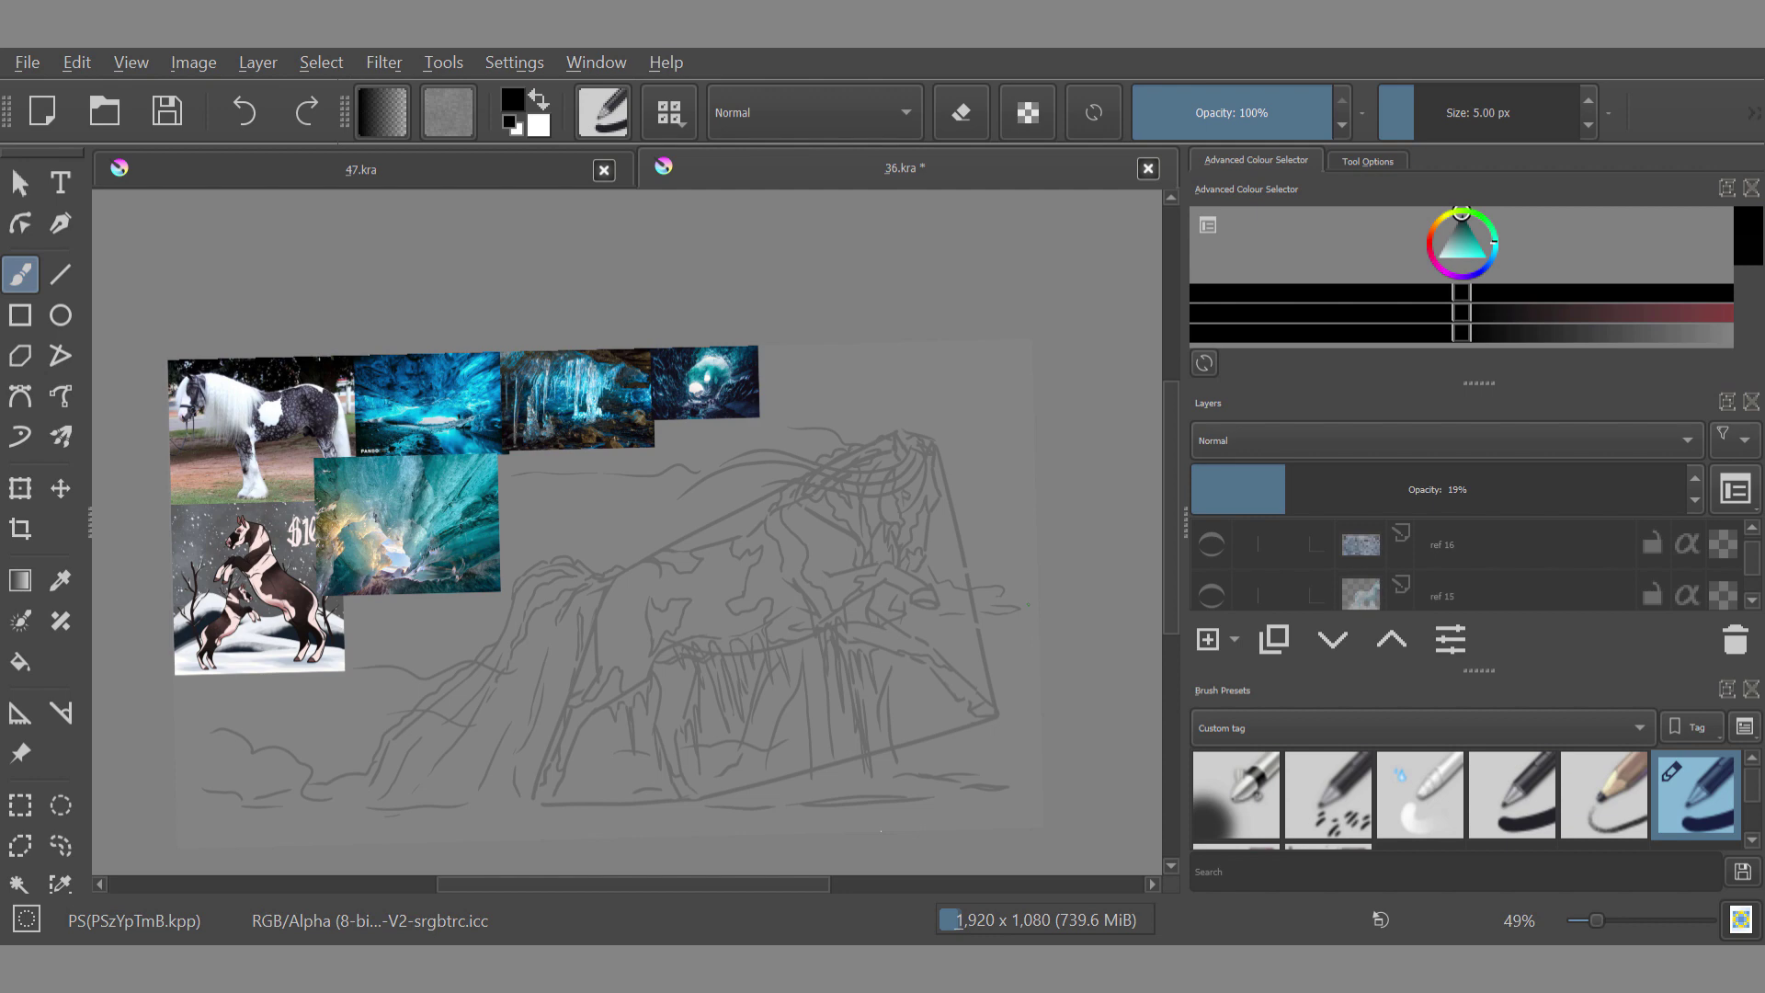
{"action": "key", "text": "m"}
{"action": "scroll", "coordinate": [675, 644], "scroll_direction": "down", "scroll_amount": 2}
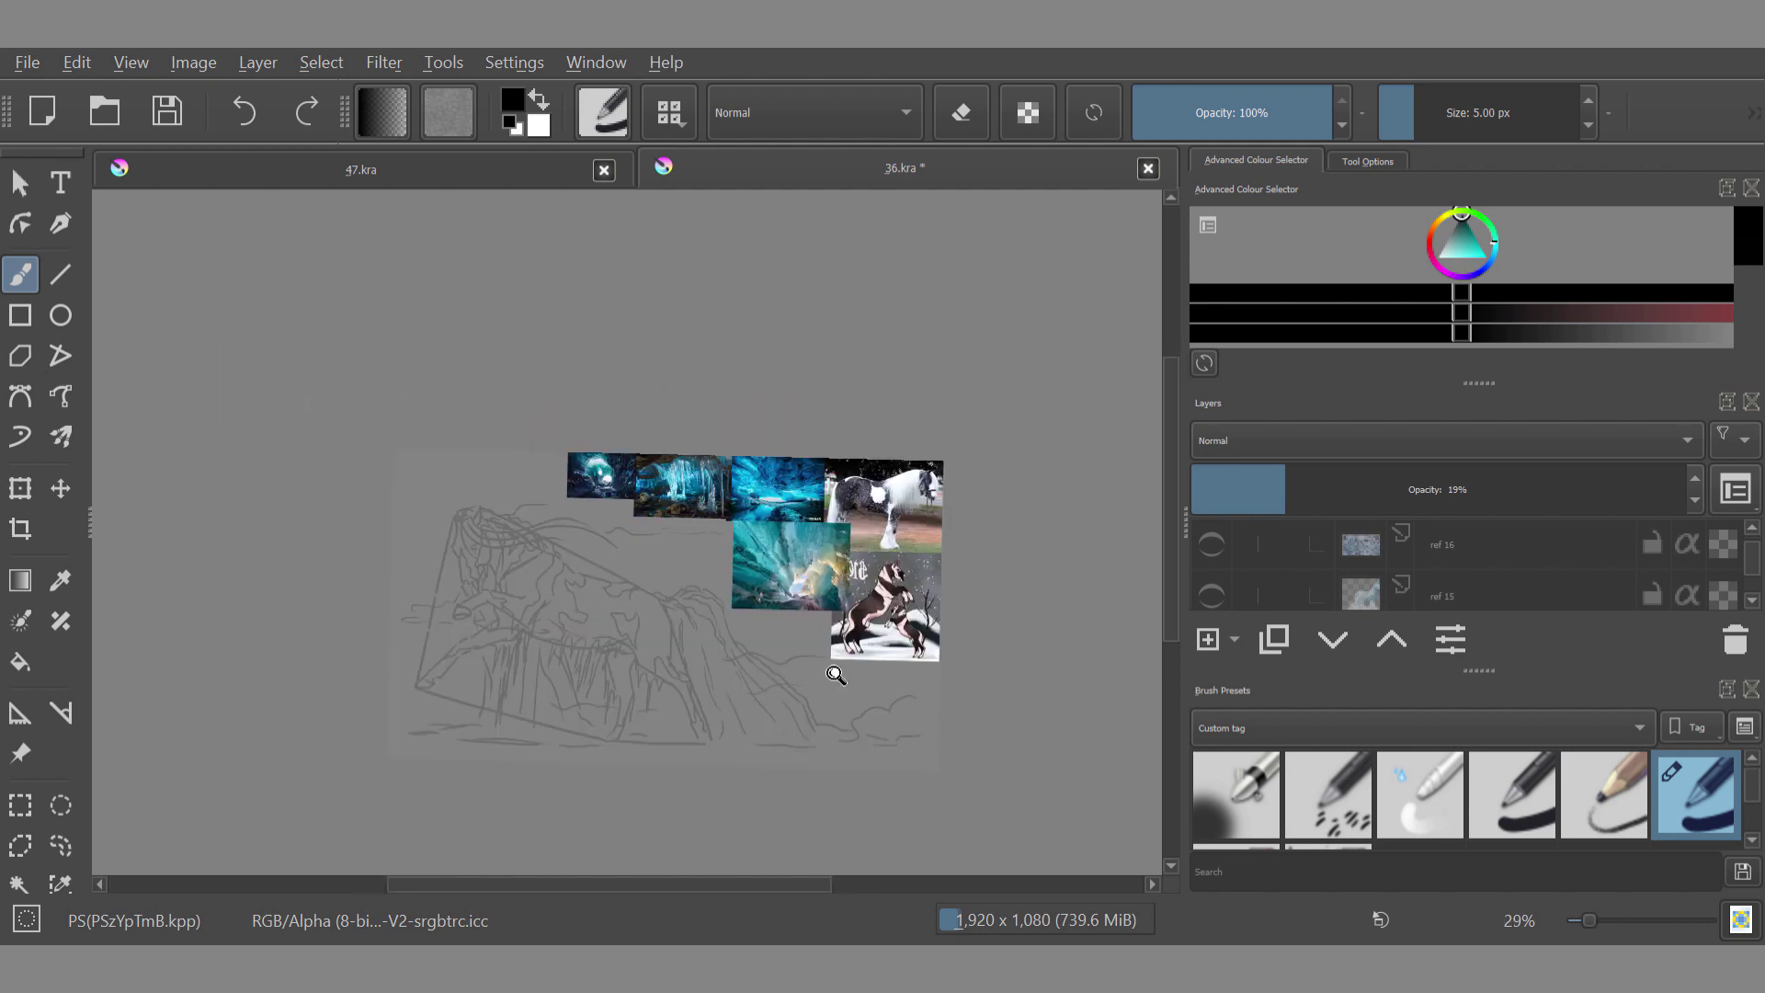
Step: Hide the horse and ice photo references and show the horse skeleton diagram
{"action": "scroll", "coordinate": [704, 683], "scroll_direction": "up", "scroll_amount": 2}
{"action": "mouse_move", "coordinate": [1753, 559]}
{"action": "left_mouse_down"}
{"action": "mouse_move", "coordinate": [1753, 594]}
{"action": "mouse_move", "coordinate": [1754, 527]}
{"action": "mouse_move", "coordinate": [1751, 590]}
{"action": "mouse_move", "coordinate": [1752, 535]}
{"action": "mouse_move", "coordinate": [1752, 568]}
{"action": "left_mouse_up"}
{"action": "left_click", "coordinate": [1508, 548]}
{"action": "left_click", "coordinate": [1212, 556]}
{"action": "left_click", "coordinate": [1751, 597]}
{"action": "left_click", "coordinate": [1212, 583]}
{"action": "left_click", "coordinate": [1212, 596]}
{"action": "scroll", "coordinate": [807, 670], "scroll_direction": "up", "scroll_amount": 1}
Step: Add a new paint layer above the 1st sketch layer for the skeleton study
{"action": "left_click", "coordinate": [1208, 640]}
{"action": "left_click", "coordinate": [1435, 581]}
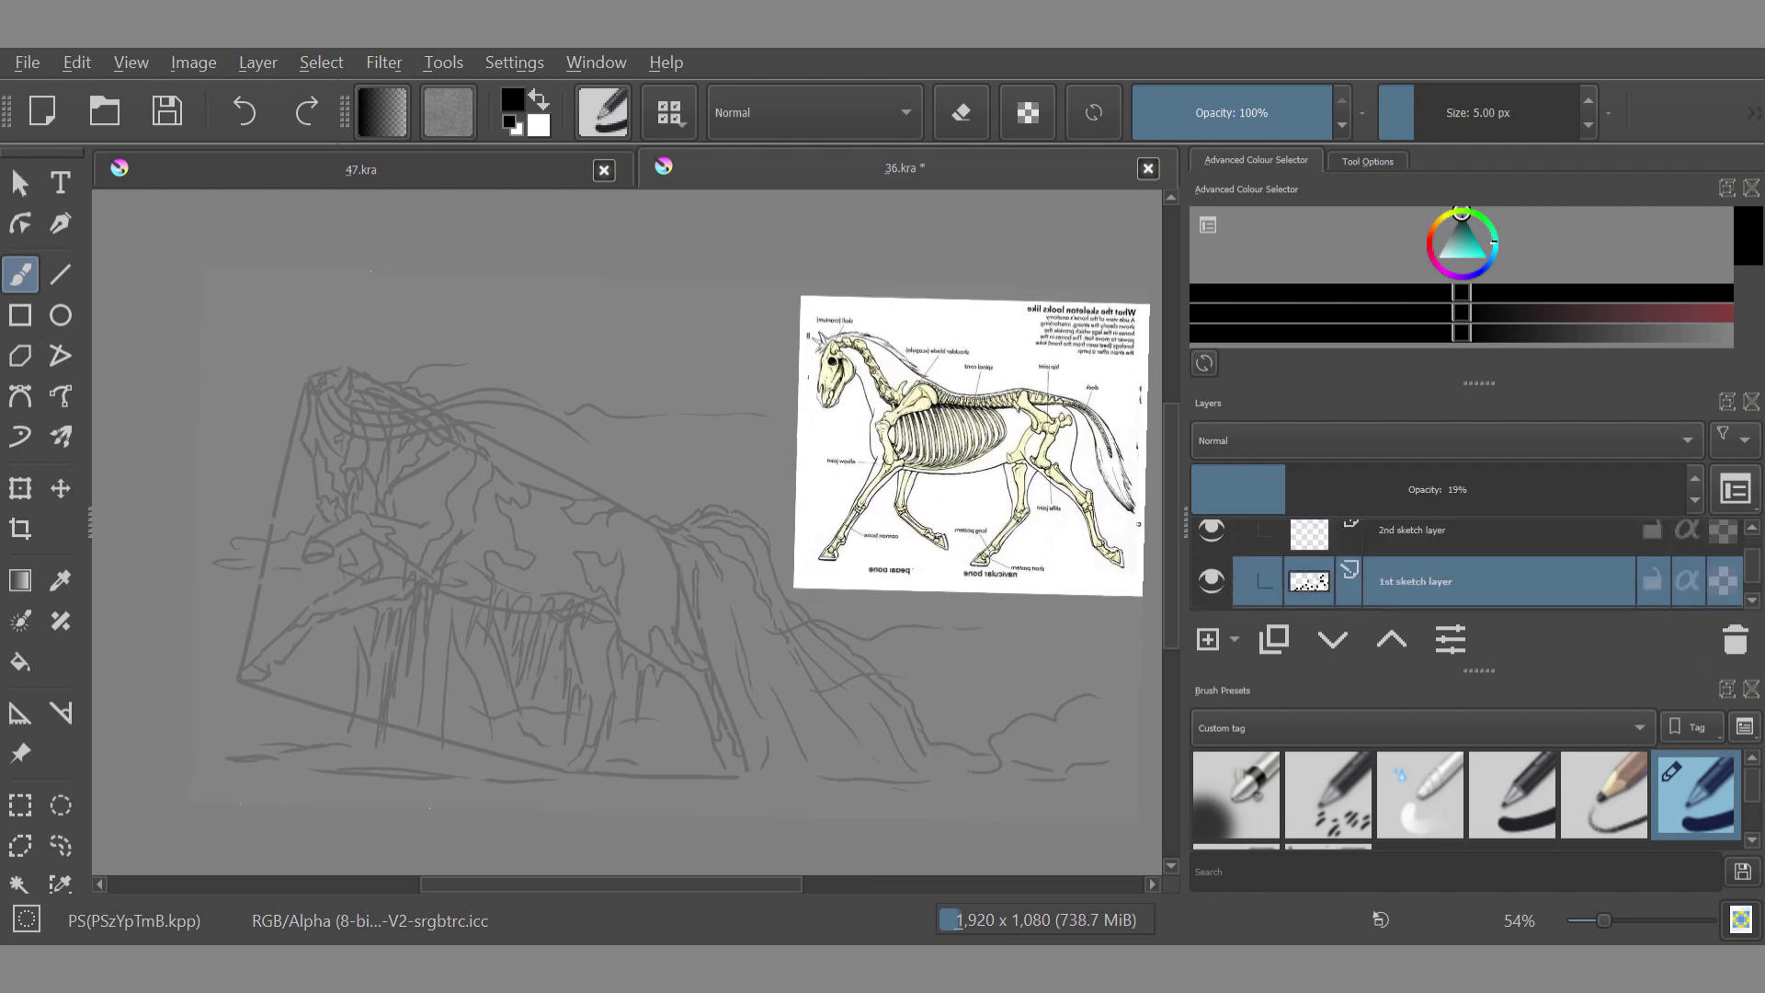
{"action": "left_click", "coordinate": [1208, 640]}
{"action": "scroll", "coordinate": [769, 662], "scroll_direction": "down", "scroll_amount": 1}
{"action": "scroll", "coordinate": [769, 662], "scroll_direction": "up", "scroll_amount": 1}
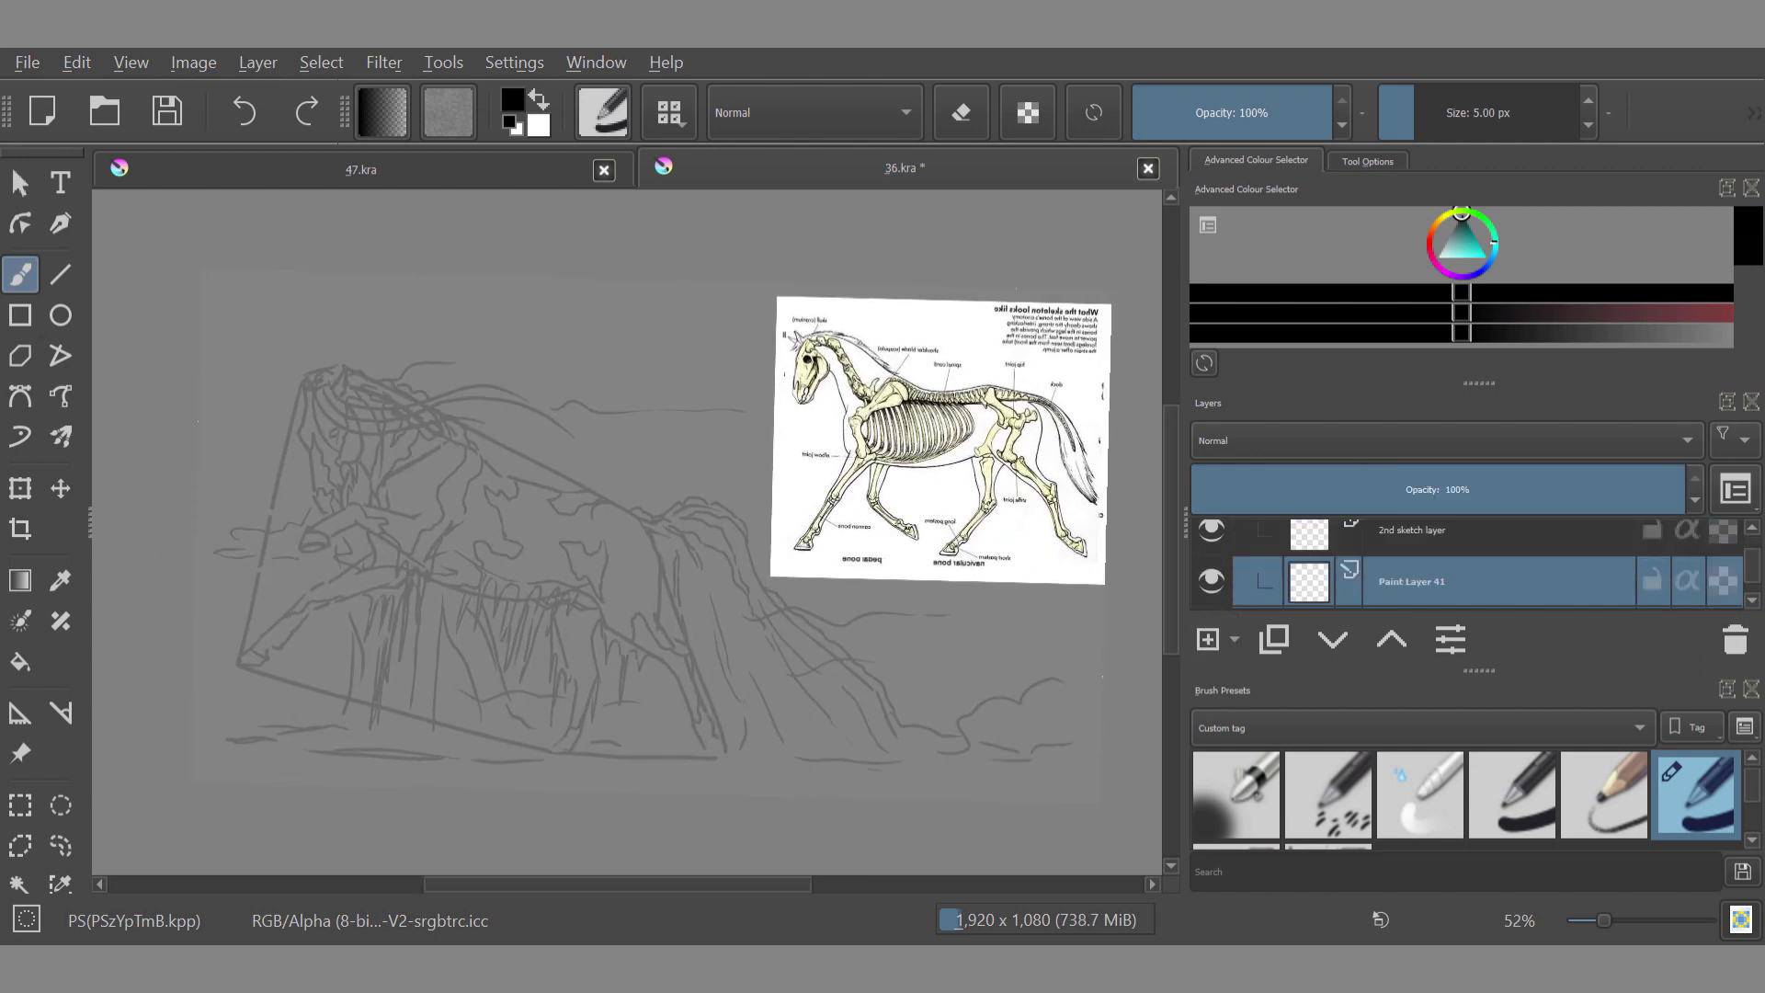
Step: Draw the skull, neck bones, shoulder blade and upper foreleg bones over the leaping horse, following the skeleton diagram
{"action": "left_click_drag", "start_coordinate": [313, 495], "coordinate": [333, 492]}
{"action": "left_click_drag", "start_coordinate": [346, 453], "coordinate": [342, 421]}
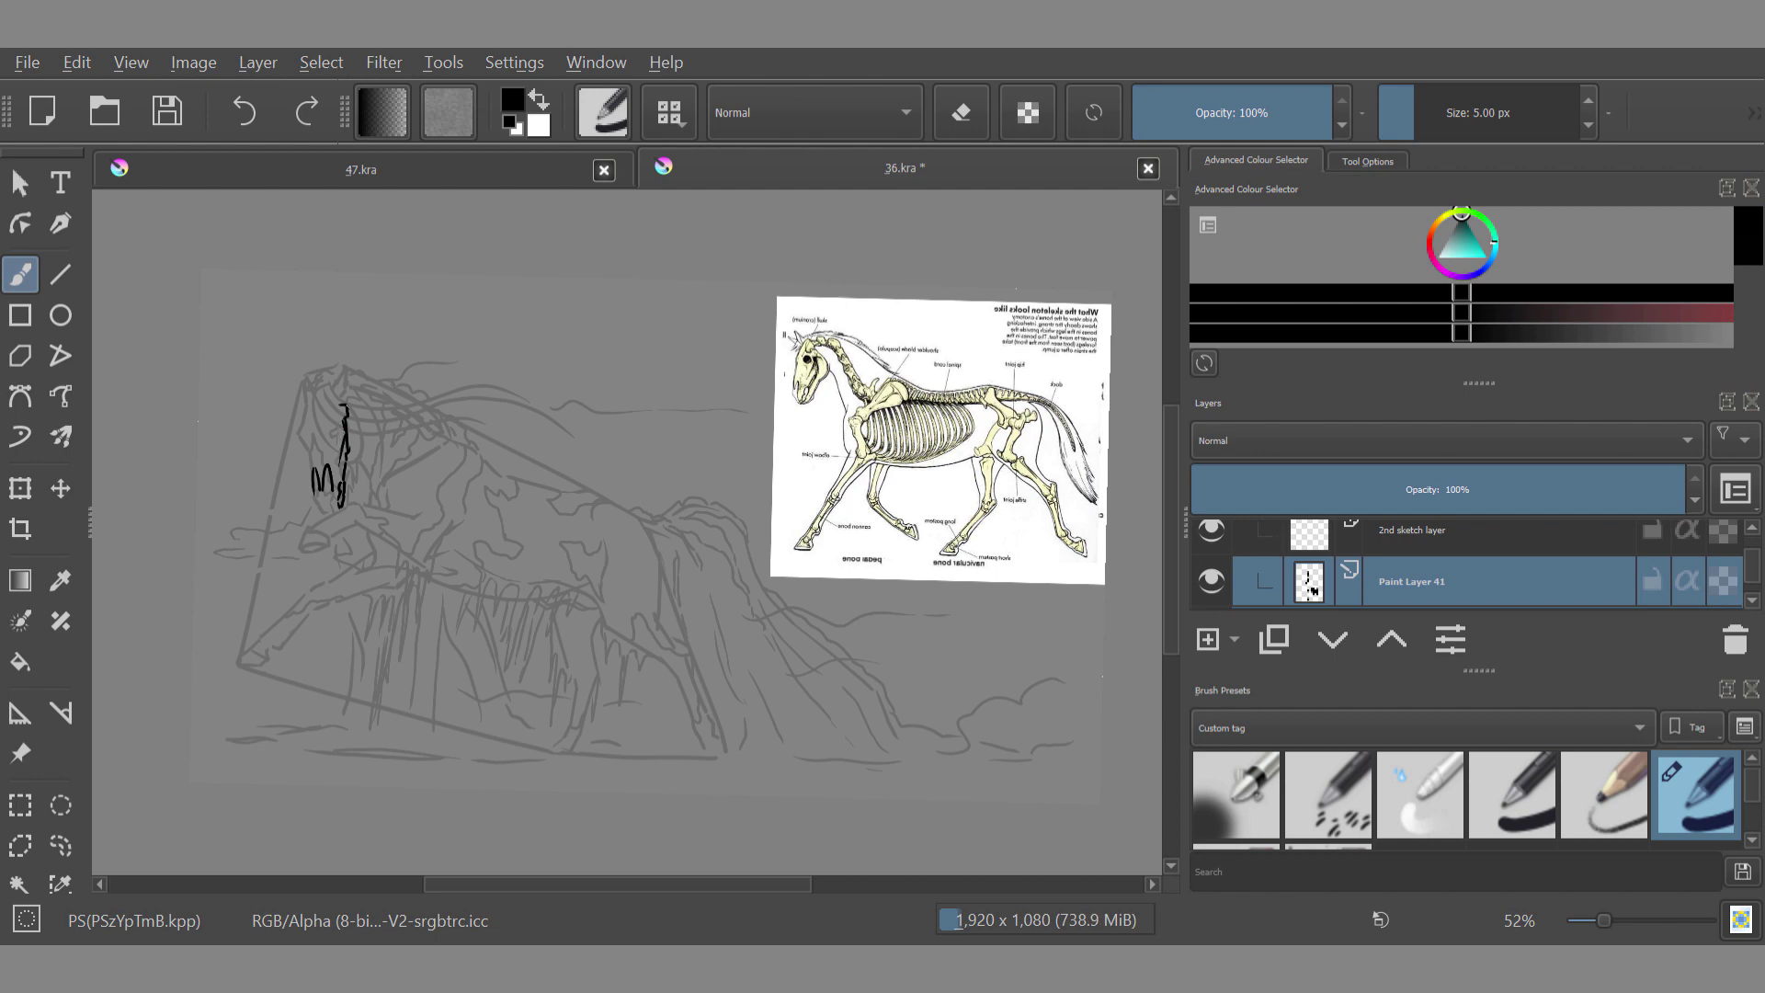
{"action": "left_click_drag", "start_coordinate": [348, 411], "coordinate": [361, 443]}
{"action": "mouse_move", "coordinate": [313, 501]}
{"action": "left_mouse_down"}
{"action": "mouse_move", "coordinate": [327, 517]}
{"action": "mouse_move", "coordinate": [405, 478]}
{"action": "mouse_move", "coordinate": [466, 483]}
{"action": "left_mouse_up"}
{"action": "mouse_move", "coordinate": [450, 447]}
{"action": "left_mouse_down"}
{"action": "mouse_move", "coordinate": [468, 481]}
{"action": "mouse_move", "coordinate": [404, 475]}
{"action": "left_mouse_up"}
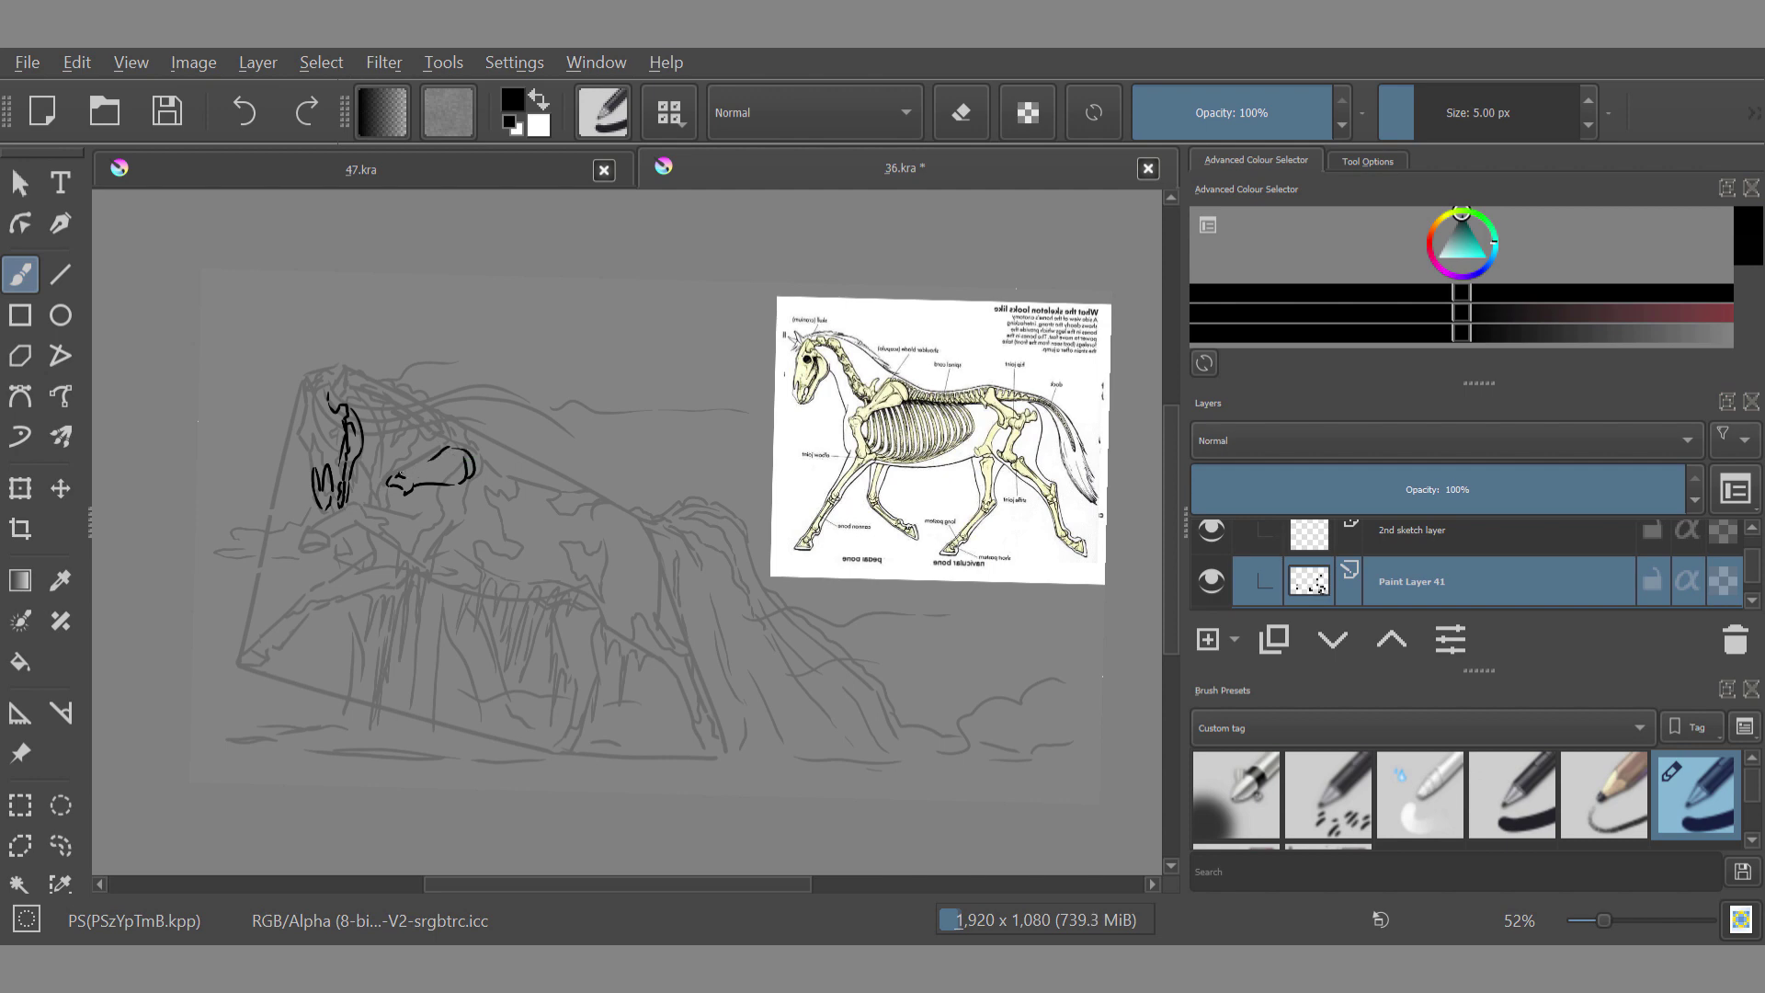
{"action": "left_click_drag", "start_coordinate": [414, 546], "coordinate": [422, 562]}
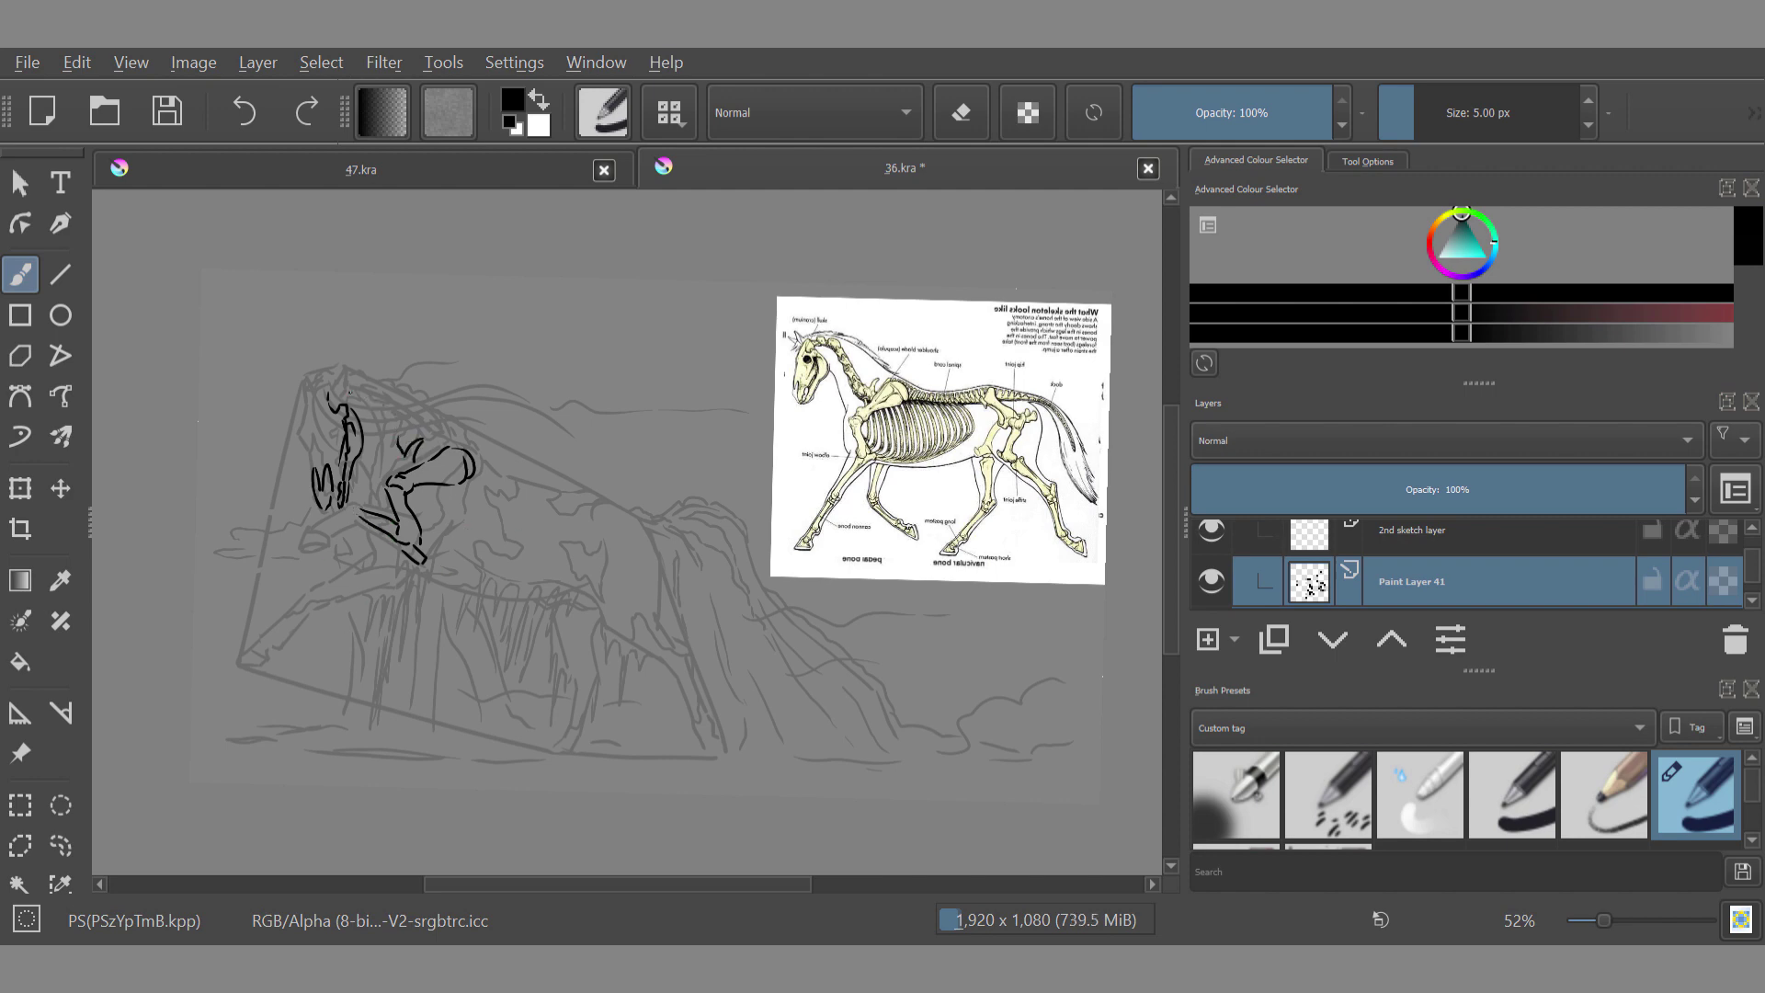
{"action": "left_click_drag", "start_coordinate": [349, 394], "coordinate": [397, 432]}
{"action": "left_click_drag", "start_coordinate": [354, 407], "coordinate": [380, 419]}
Step: Draw the spine from the shoulders to the tail in the rotated view, redoing the first strokes
{"action": "key", "text": "4"}
{"action": "mouse_move", "coordinate": [473, 456]}
{"action": "left_mouse_down"}
{"action": "mouse_move", "coordinate": [496, 529]}
{"action": "mouse_move", "coordinate": [634, 502]}
{"action": "mouse_move", "coordinate": [733, 520]}
{"action": "left_mouse_up"}
{"action": "key", "text": "ctrl+z"}
{"action": "key", "text": "ctrl+z"}
{"action": "mouse_move", "coordinate": [859, 486]}
{"action": "left_mouse_down"}
{"action": "mouse_move", "coordinate": [819, 672]}
{"action": "mouse_move", "coordinate": [845, 438]}
{"action": "mouse_move", "coordinate": [764, 354]}
{"action": "left_mouse_up"}
{"action": "mouse_move", "coordinate": [626, 495]}
{"action": "left_mouse_down"}
{"action": "mouse_move", "coordinate": [647, 491]}
{"action": "mouse_move", "coordinate": [545, 552]}
{"action": "left_mouse_up"}
{"action": "mouse_move", "coordinate": [725, 638]}
{"action": "left_mouse_down"}
{"action": "mouse_move", "coordinate": [460, 524]}
{"action": "mouse_move", "coordinate": [450, 414]}
{"action": "mouse_move", "coordinate": [559, 465]}
{"action": "left_mouse_up"}
{"action": "left_click_drag", "start_coordinate": [614, 579], "coordinate": [624, 596]}
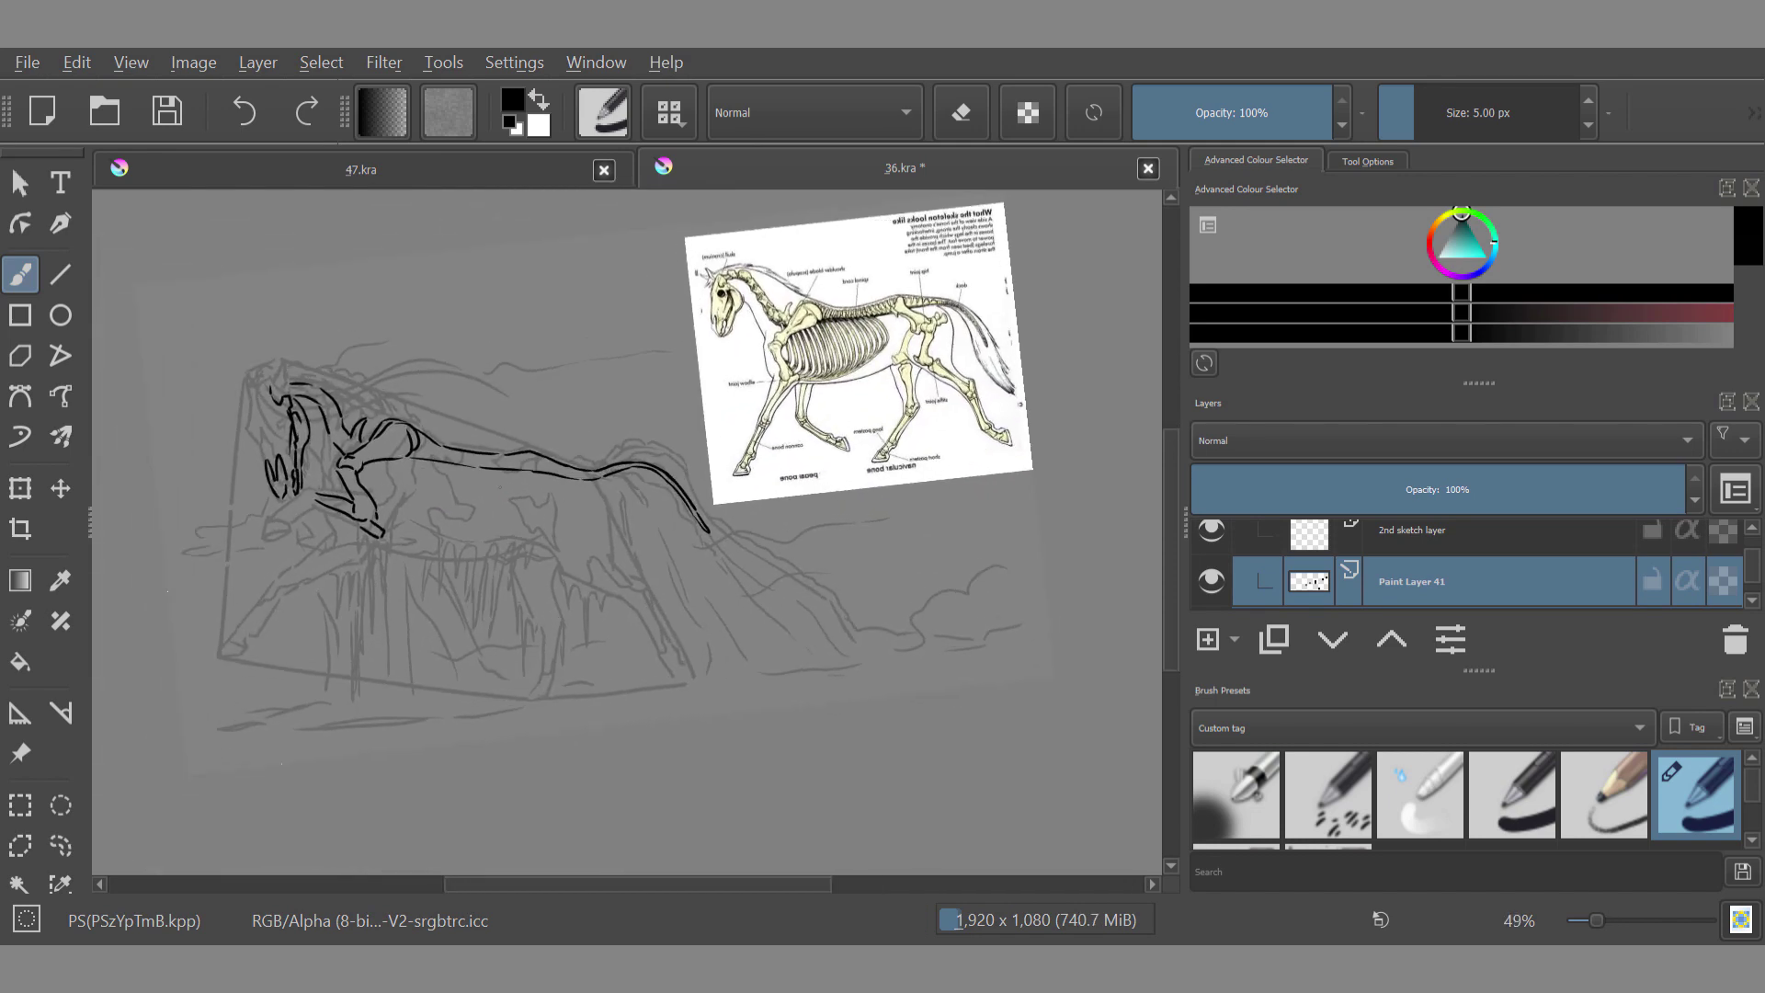
Step: Draw the underside of the rib cage and the bones of the outstretched foreleg
{"action": "mouse_move", "coordinate": [507, 474]}
{"action": "left_mouse_down"}
{"action": "mouse_move", "coordinate": [458, 537]}
{"action": "mouse_move", "coordinate": [387, 542]}
{"action": "left_mouse_up"}
{"action": "left_click_drag", "start_coordinate": [508, 508], "coordinate": [440, 544]}
{"action": "left_click_drag", "start_coordinate": [363, 552], "coordinate": [273, 590]}
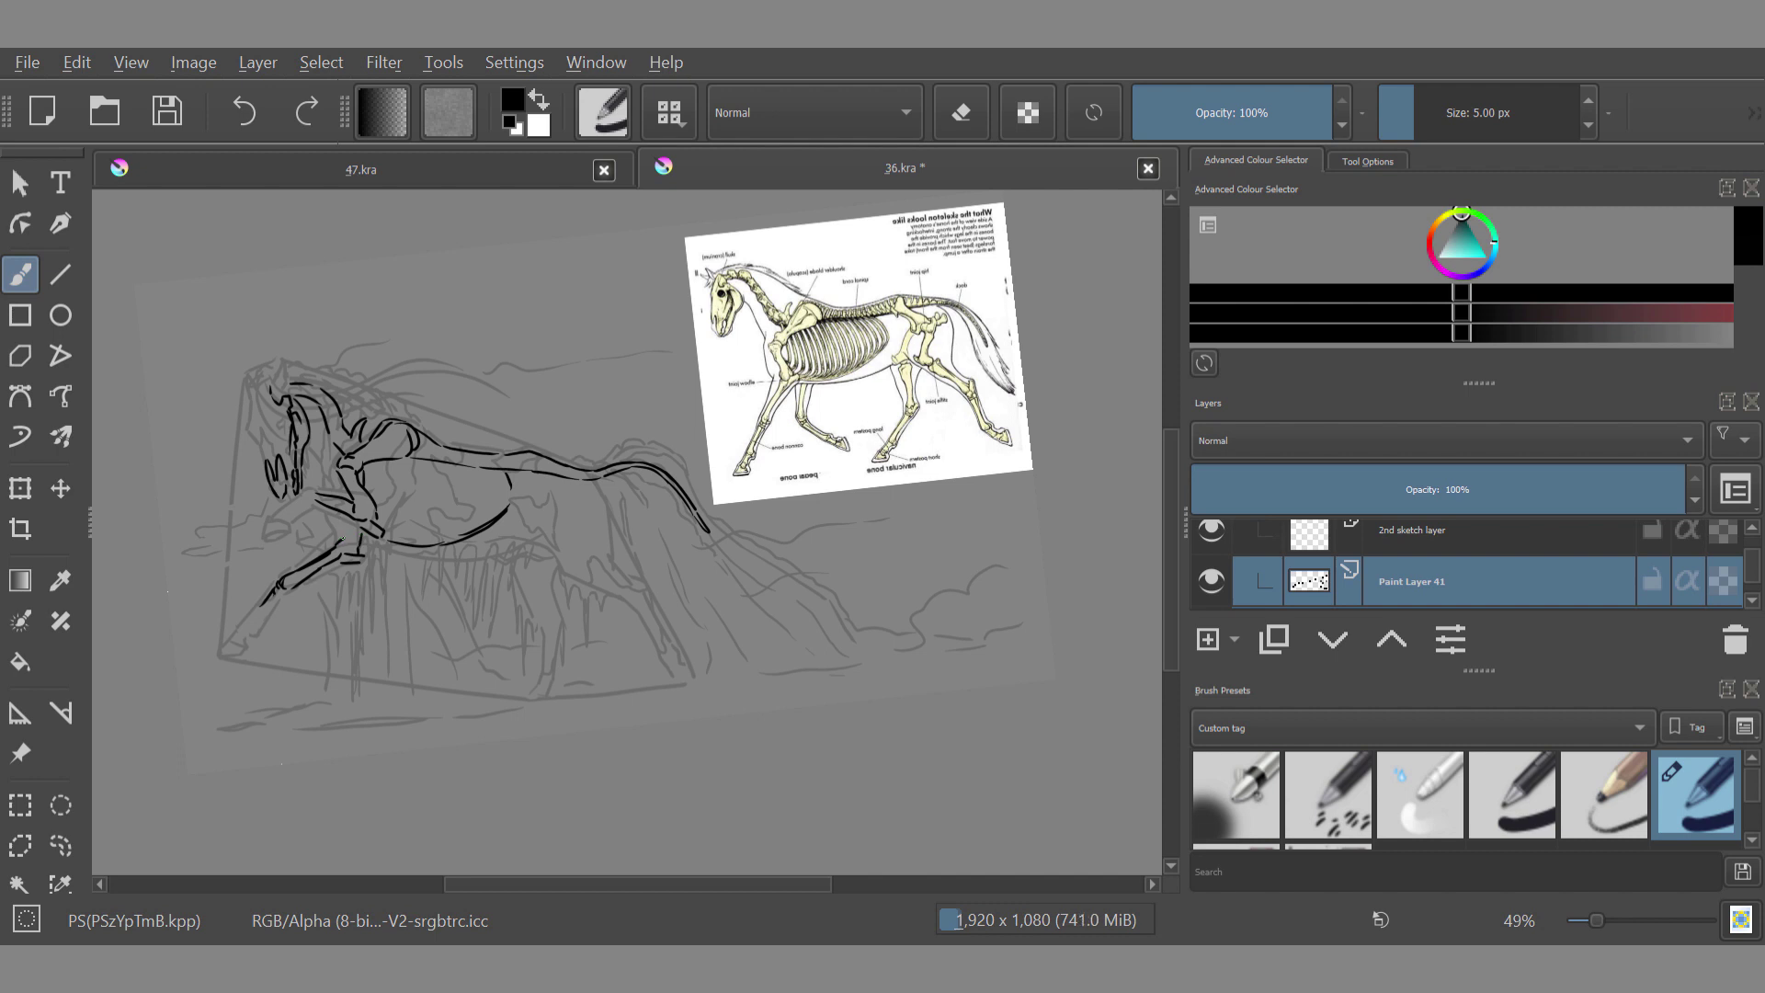
{"action": "left_click_drag", "start_coordinate": [343, 512], "coordinate": [333, 548]}
Step: Fill the rib cage with curved rib lines, redo the stray ones, and save the drawing
{"action": "left_click_drag", "start_coordinate": [453, 467], "coordinate": [444, 530]}
{"action": "key", "text": "ctrl+z"}
{"action": "left_click_drag", "start_coordinate": [457, 467], "coordinate": [444, 546]}
{"action": "mouse_move", "coordinate": [484, 470]}
{"action": "left_mouse_down"}
{"action": "mouse_move", "coordinate": [468, 527]}
{"action": "mouse_move", "coordinate": [495, 516]}
{"action": "left_mouse_up"}
{"action": "left_click_drag", "start_coordinate": [428, 467], "coordinate": [423, 535]}
{"action": "key", "text": "ctrl+z"}
{"action": "left_click_drag", "start_coordinate": [410, 506], "coordinate": [397, 540]}
{"action": "mouse_move", "coordinate": [436, 465]}
{"action": "left_mouse_down"}
{"action": "mouse_move", "coordinate": [426, 531]}
{"action": "mouse_move", "coordinate": [459, 537]}
{"action": "left_mouse_up"}
{"action": "scroll", "coordinate": [472, 602], "scroll_direction": "down", "scroll_amount": 2}
{"action": "scroll", "coordinate": [507, 561], "scroll_direction": "up", "scroll_amount": 2}
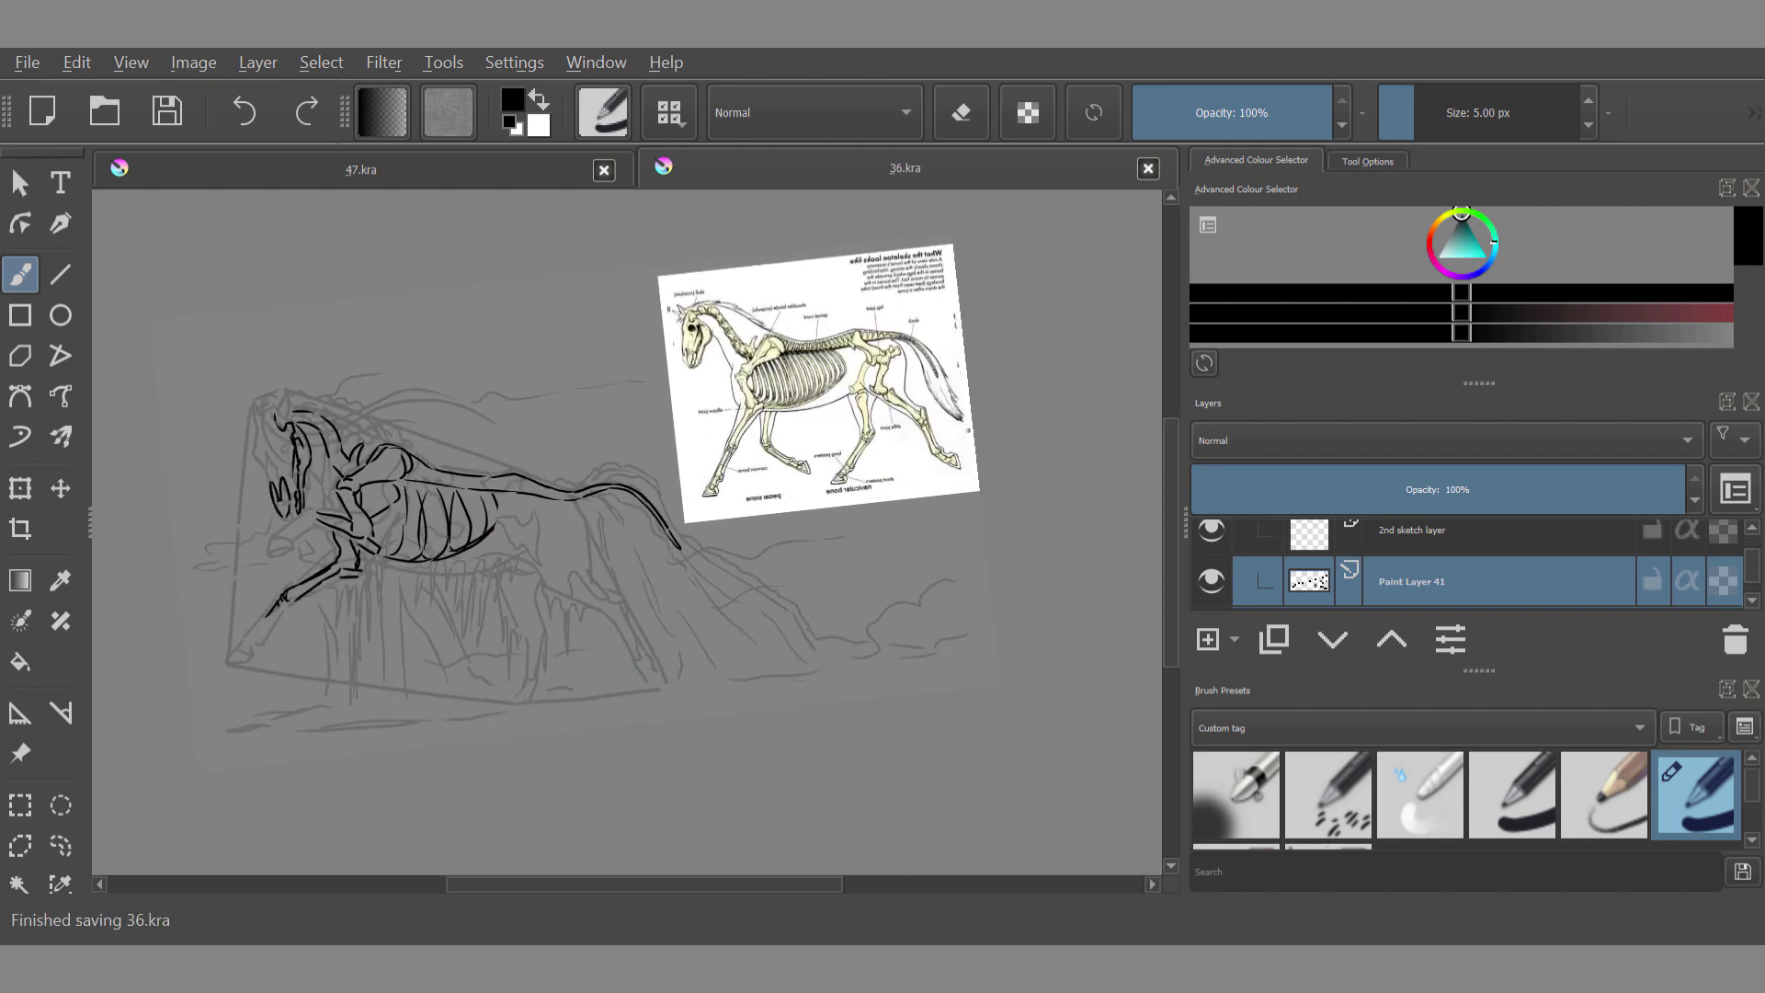
Step: Draw the pelvis and the bones of both hind legs, and save the drawing
{"action": "scroll", "coordinate": [602, 618], "scroll_direction": "up", "scroll_amount": 2}
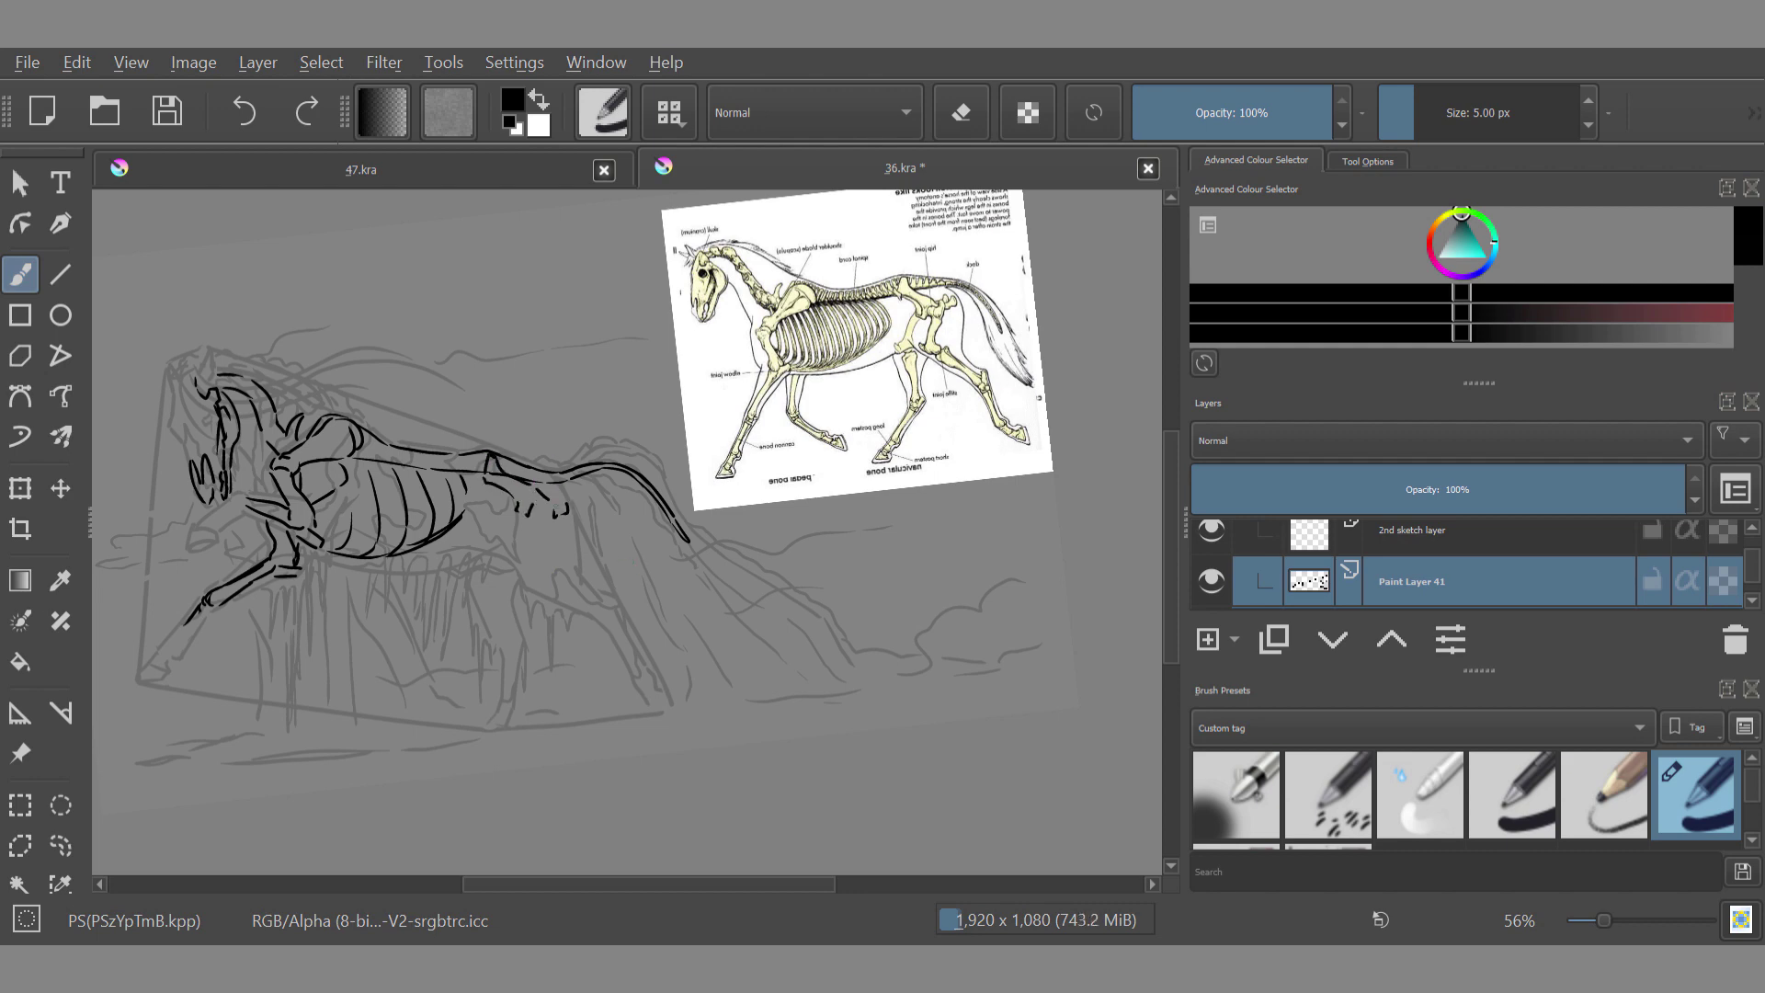
{"action": "left_click_drag", "start_coordinate": [529, 504], "coordinate": [541, 548]}
{"action": "left_click_drag", "start_coordinate": [512, 512], "coordinate": [622, 625]}
{"action": "left_click_drag", "start_coordinate": [612, 617], "coordinate": [646, 677]}
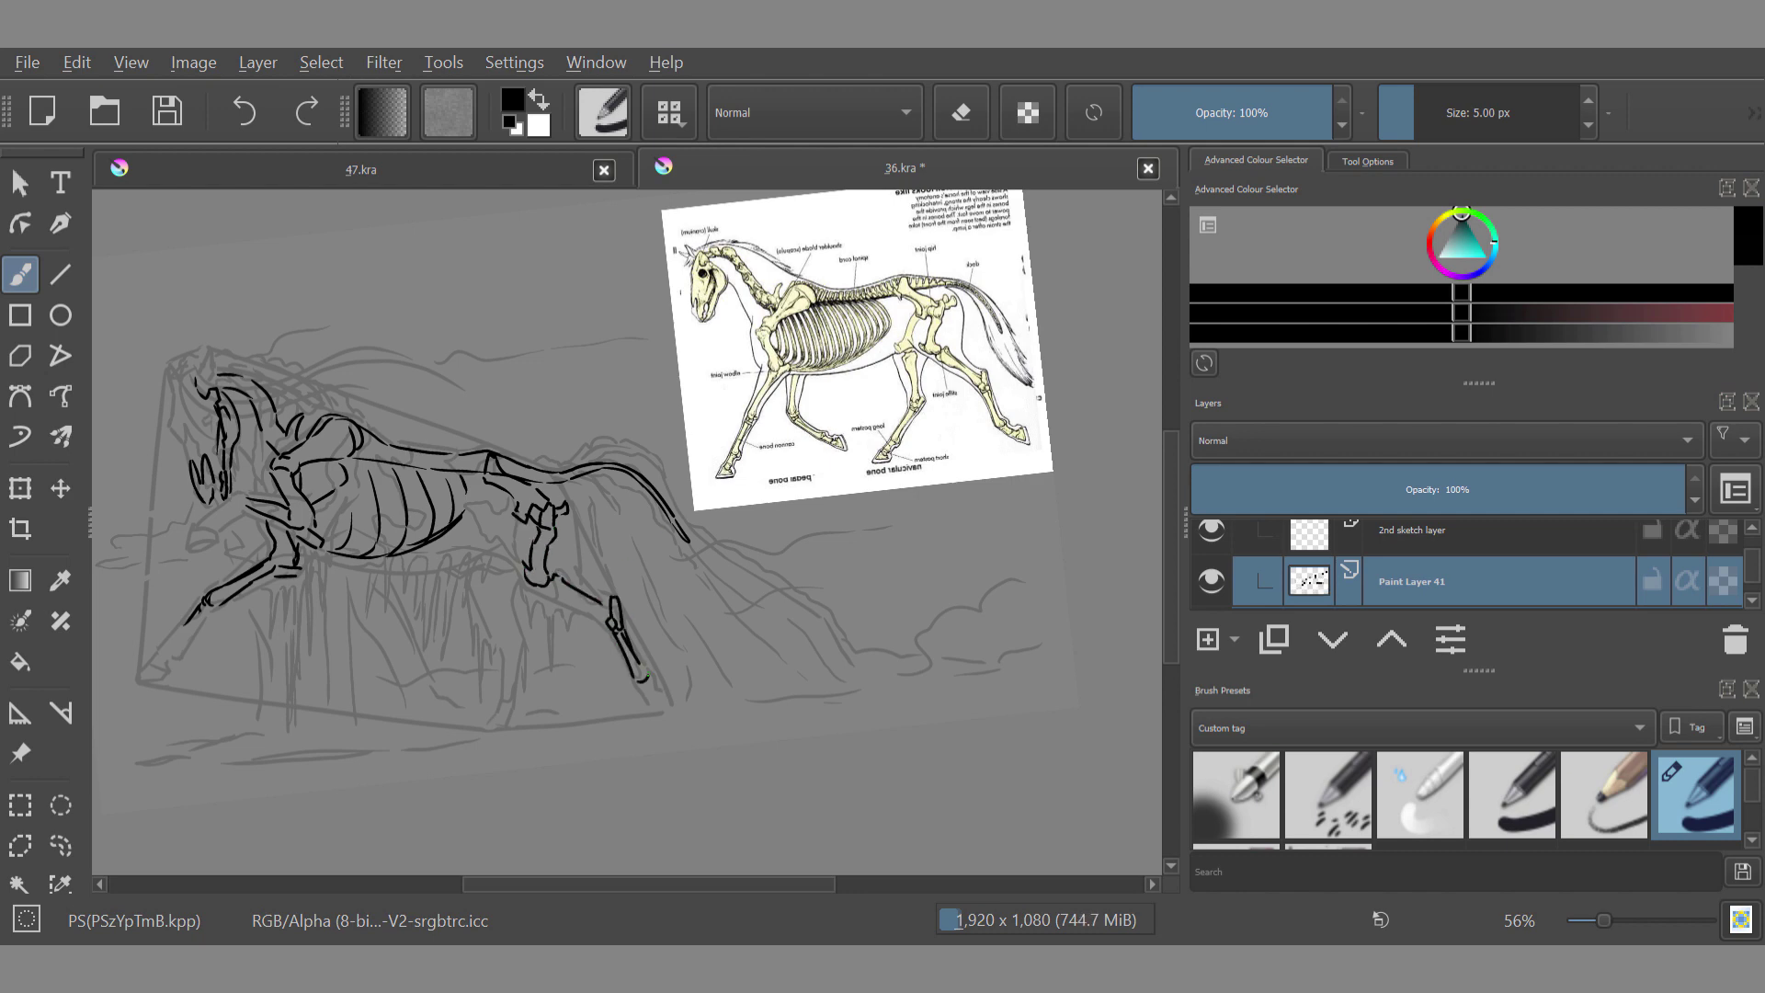
{"action": "left_click_drag", "start_coordinate": [553, 596], "coordinate": [609, 622]}
{"action": "mouse_move", "coordinate": [511, 530]}
{"action": "left_mouse_down"}
{"action": "mouse_move", "coordinate": [497, 726]}
{"action": "mouse_move", "coordinate": [523, 529]}
{"action": "left_mouse_up"}
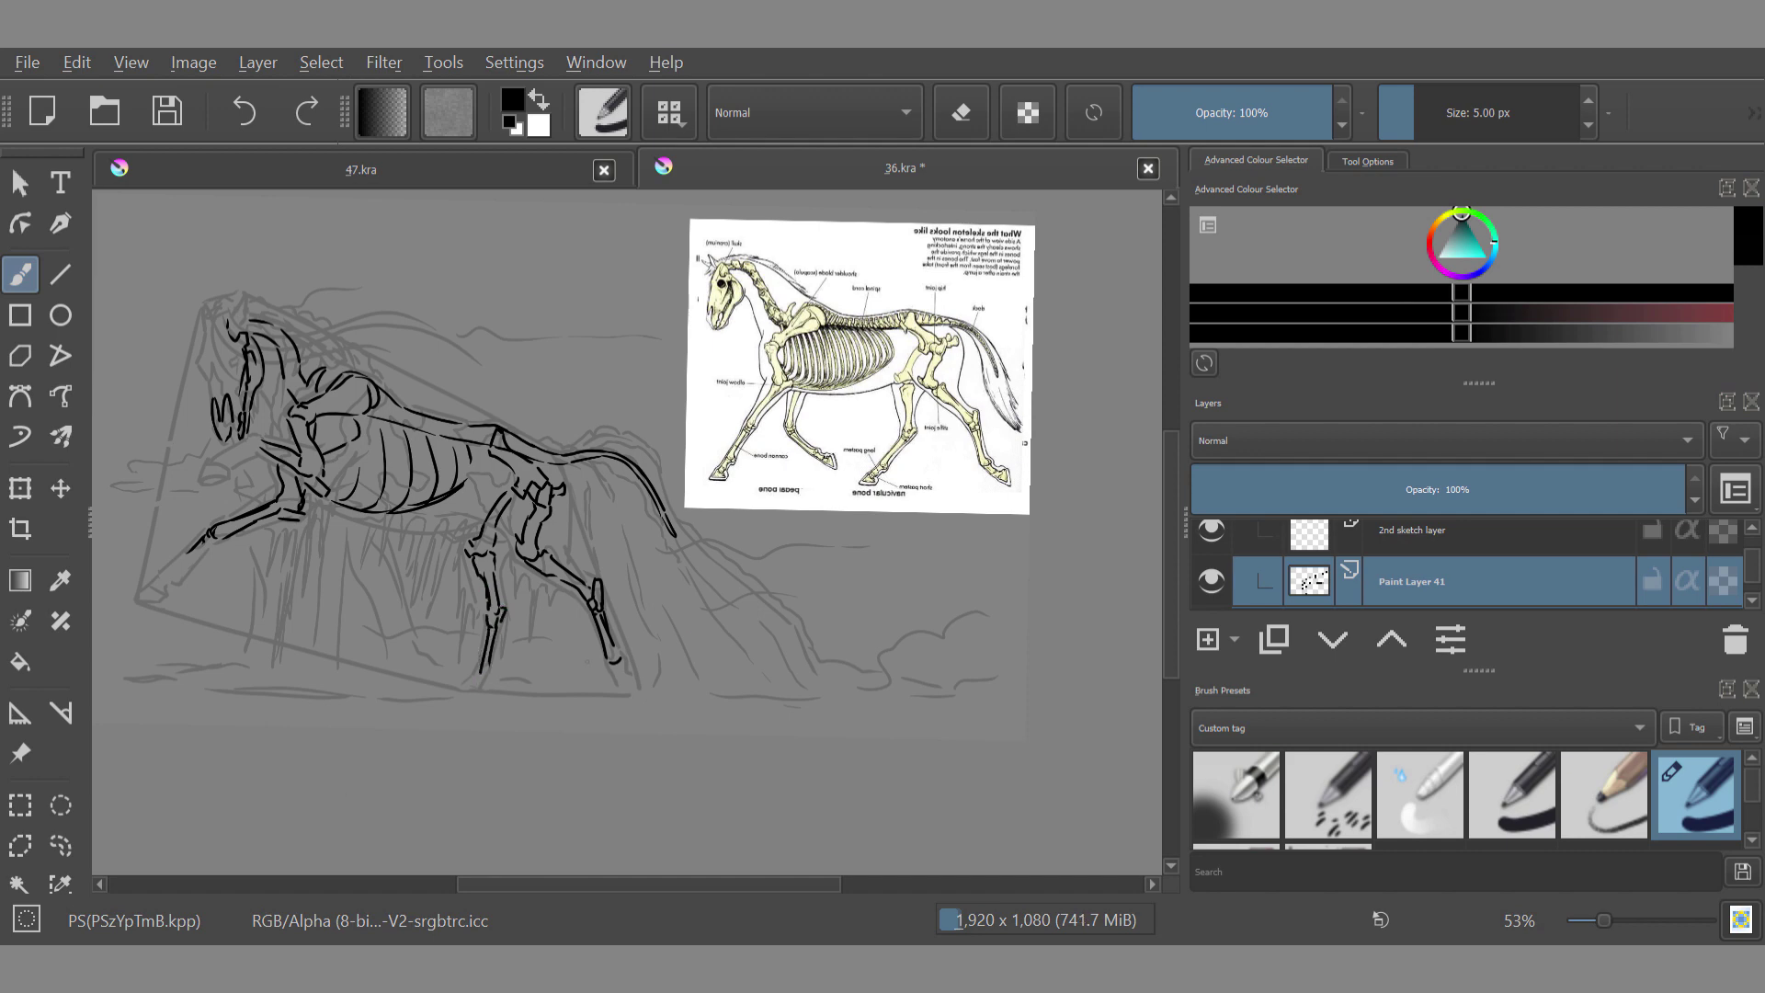
{"action": "scroll", "coordinate": [625, 722], "scroll_direction": "down", "scroll_amount": 1}
{"action": "key", "text": "ctrl+s"}
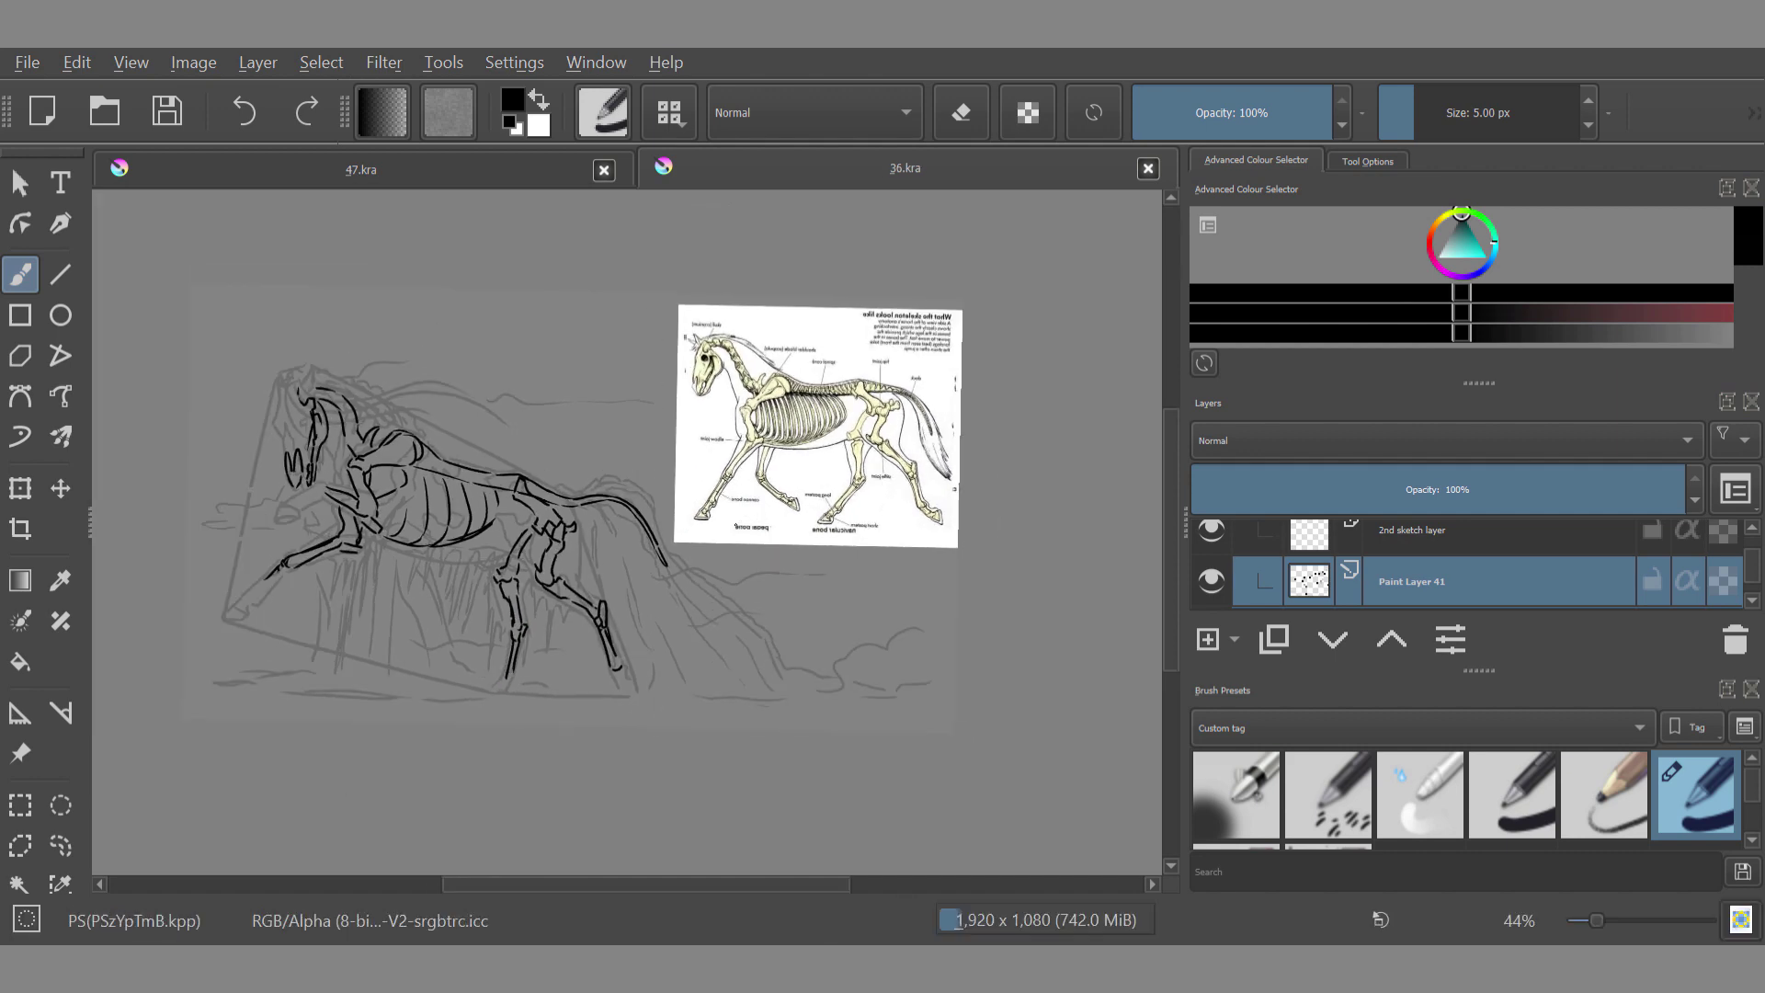
{"action": "scroll", "coordinate": [827, 581], "scroll_direction": "up", "scroll_amount": 1}
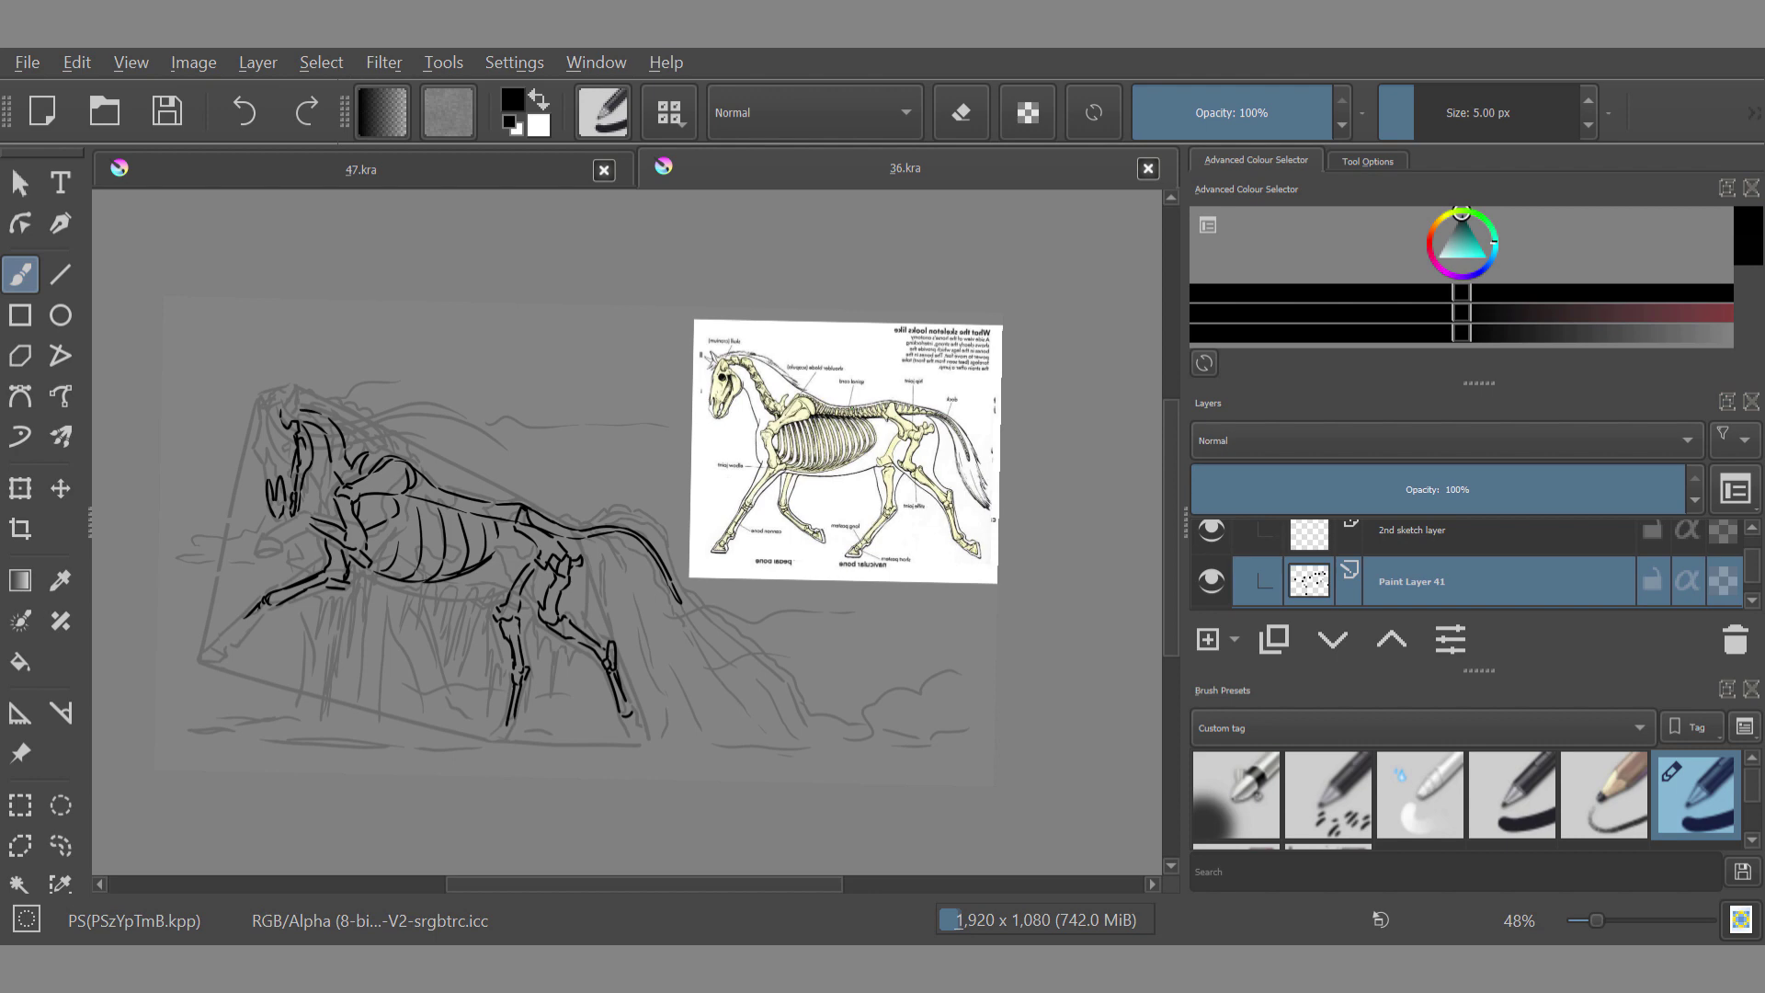
Step: In 47.kra, adjust the outline segments at the rump and tail base to fit the grey horse photo
{"action": "left_click", "coordinate": [1554, 539]}
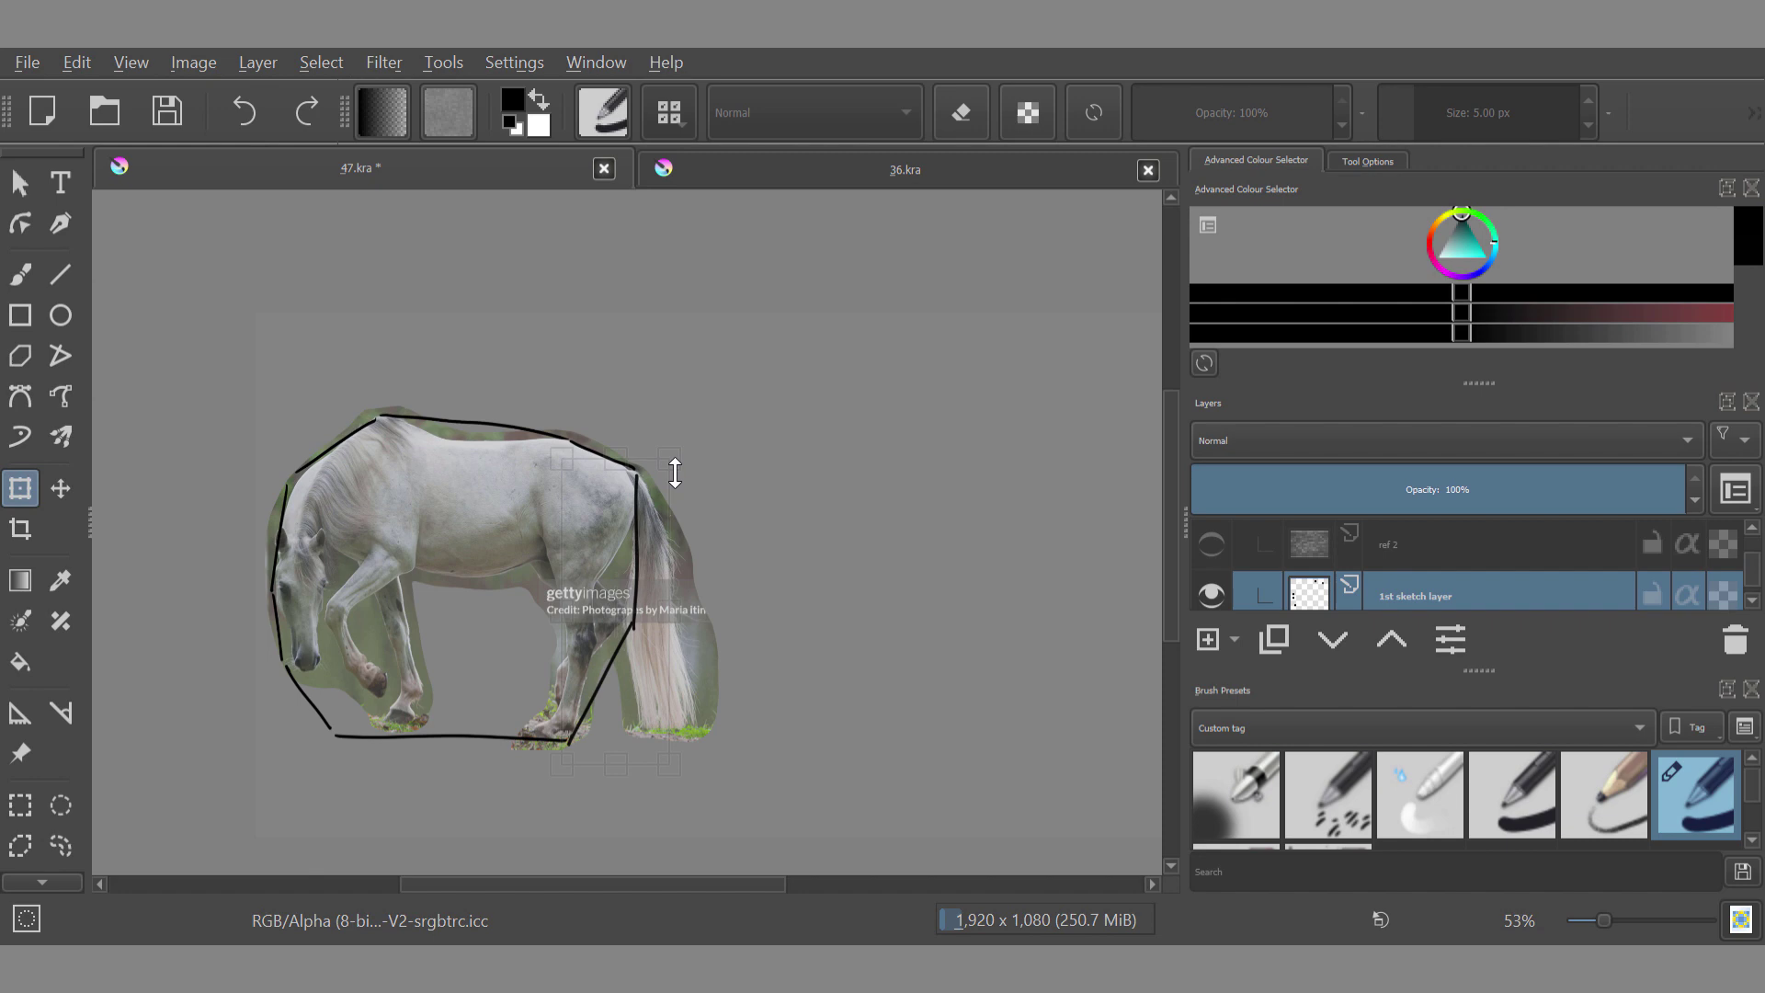
{"action": "left_click_drag", "start_coordinate": [677, 470], "coordinate": [678, 469]}
{"action": "left_click_drag", "start_coordinate": [673, 613], "coordinate": [640, 472]}
{"action": "left_click_drag", "start_coordinate": [558, 764], "coordinate": [572, 756]}
{"action": "left_click", "coordinate": [61, 845]}
{"action": "left_click_drag", "start_coordinate": [628, 467], "coordinate": [640, 477]}
{"action": "left_click", "coordinate": [20, 488]}
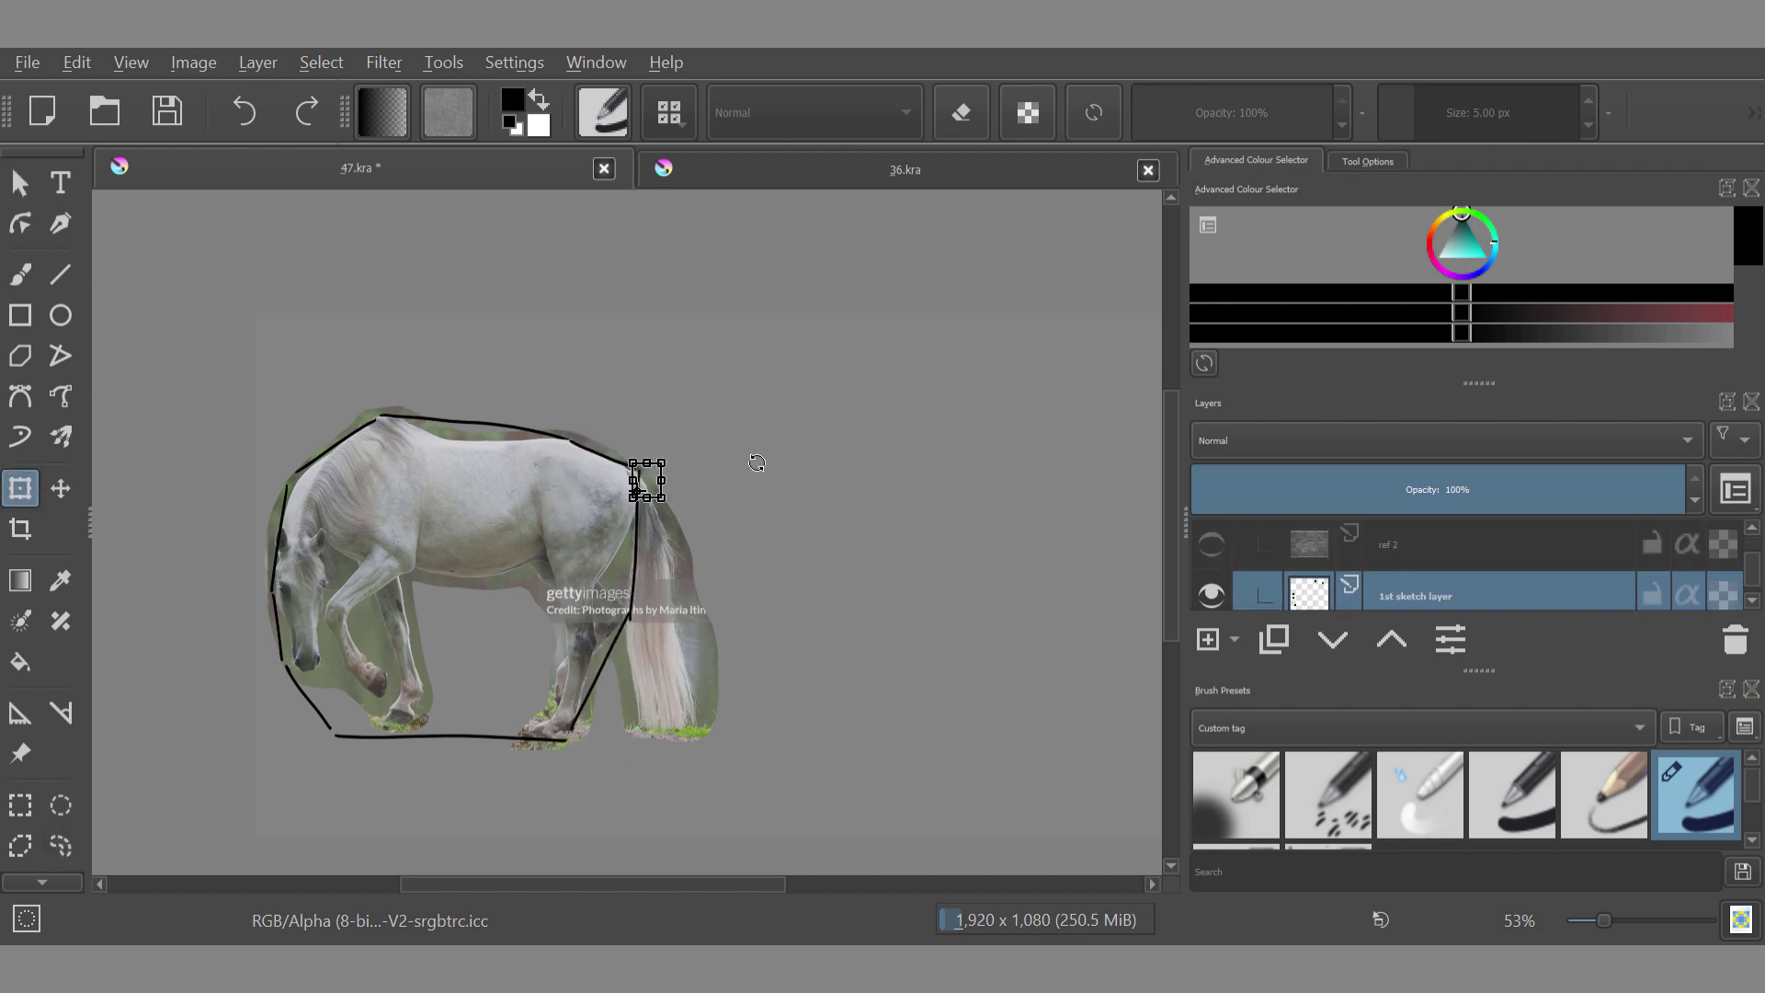
{"action": "left_click_drag", "start_coordinate": [760, 462], "coordinate": [735, 379]}
Step: Select and reposition the short outline segment at the hind hoof to match the photo
{"action": "left_click", "coordinate": [60, 846]}
{"action": "scroll", "coordinate": [699, 515], "scroll_direction": "up", "scroll_amount": 5}
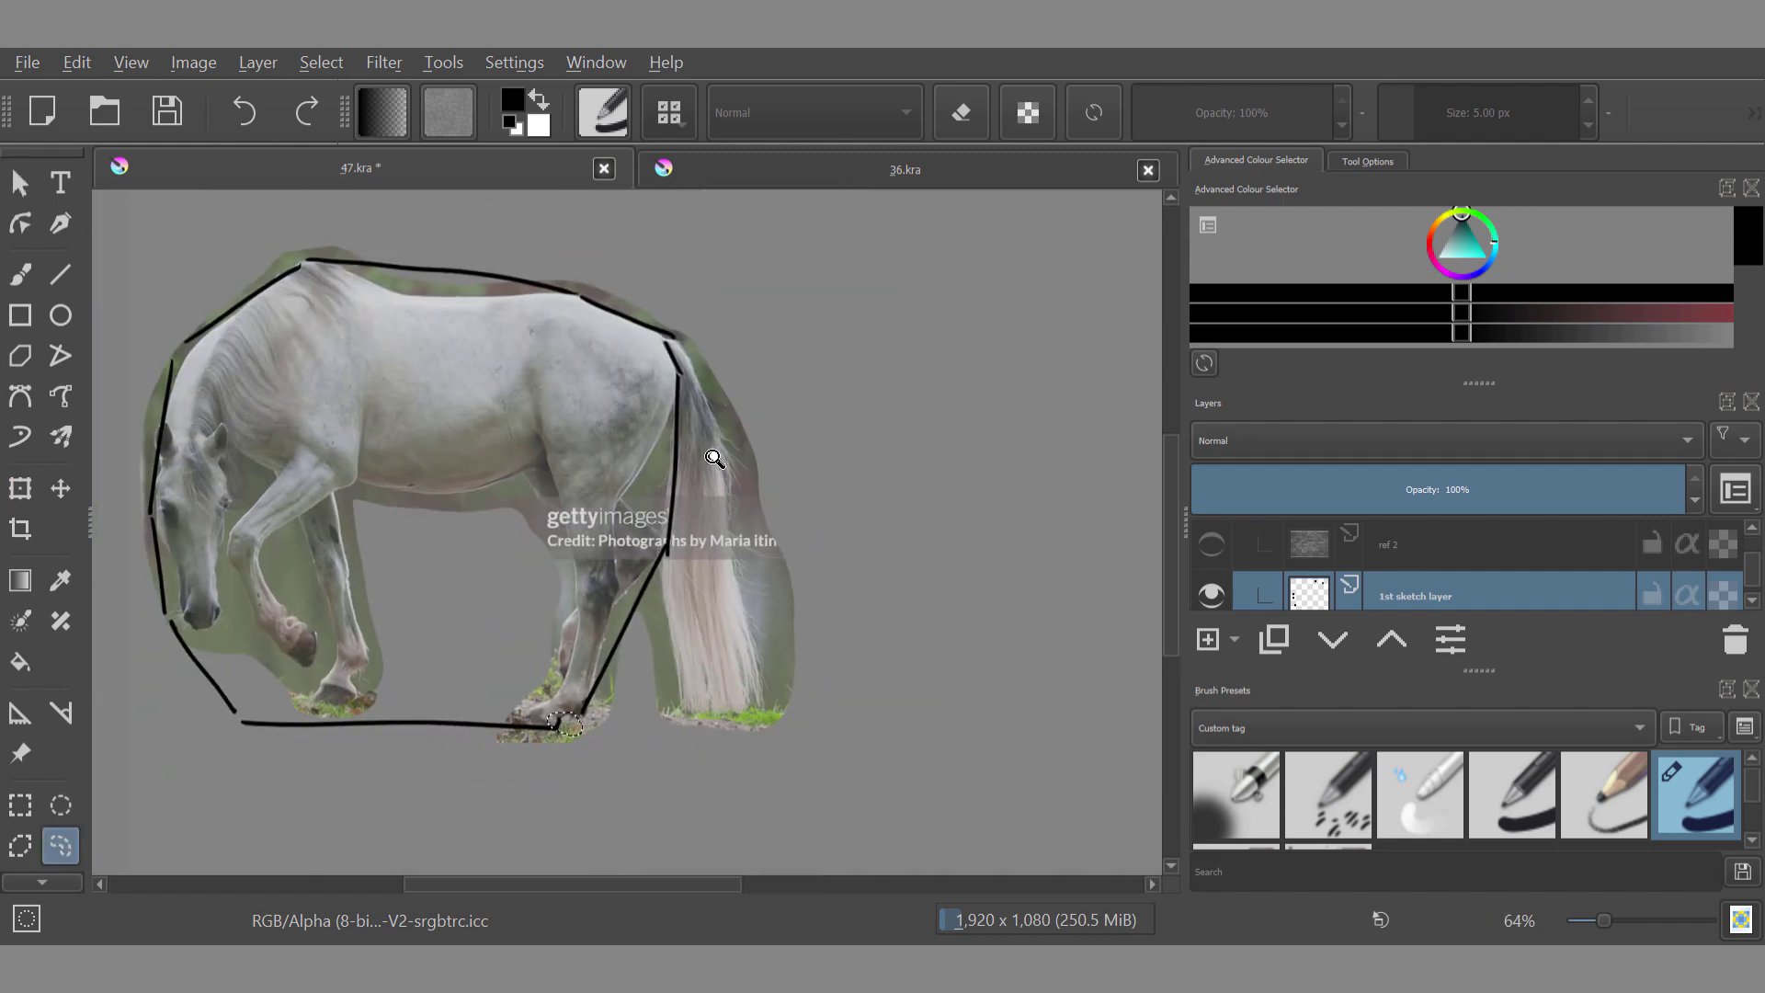
{"action": "left_click", "coordinate": [57, 491]}
{"action": "left_click_drag", "start_coordinate": [672, 248], "coordinate": [476, 663]}
{"action": "left_click", "coordinate": [20, 488]}
{"action": "scroll", "coordinate": [497, 589], "scroll_direction": "up", "scroll_amount": 2}
{"action": "left_click_drag", "start_coordinate": [476, 509], "coordinate": [562, 725]}
{"action": "left_click", "coordinate": [61, 846]}
{"action": "scroll", "coordinate": [660, 543], "scroll_direction": "down", "scroll_amount": 6}
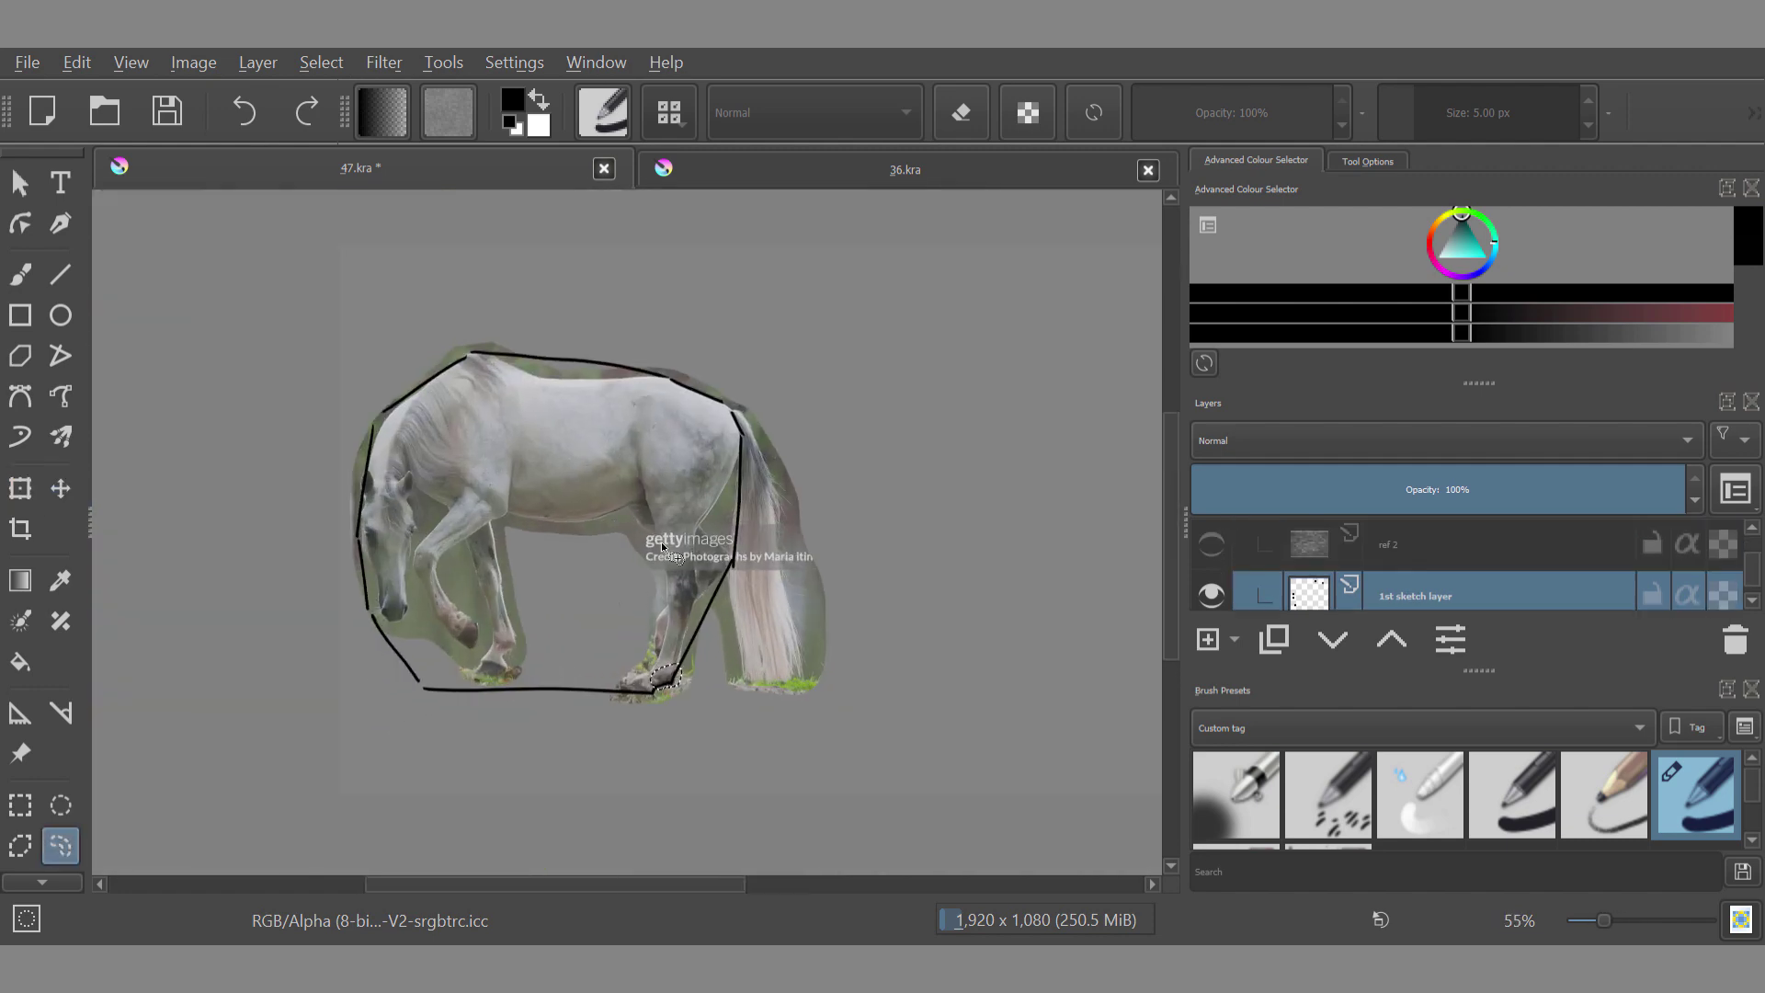
Step: Select and adjust the outline line over the withers to fit the photo
{"action": "scroll", "coordinate": [1416, 579], "scroll_direction": "down", "scroll_amount": 1}
{"action": "scroll", "coordinate": [443, 502], "scroll_direction": "up", "scroll_amount": 2}
{"action": "mouse_move", "coordinate": [511, 322]}
{"action": "left_mouse_down"}
{"action": "mouse_move", "coordinate": [497, 318]}
{"action": "mouse_move", "coordinate": [497, 382]}
{"action": "left_mouse_up"}
{"action": "left_click", "coordinate": [21, 489]}
{"action": "left_click", "coordinate": [60, 846]}
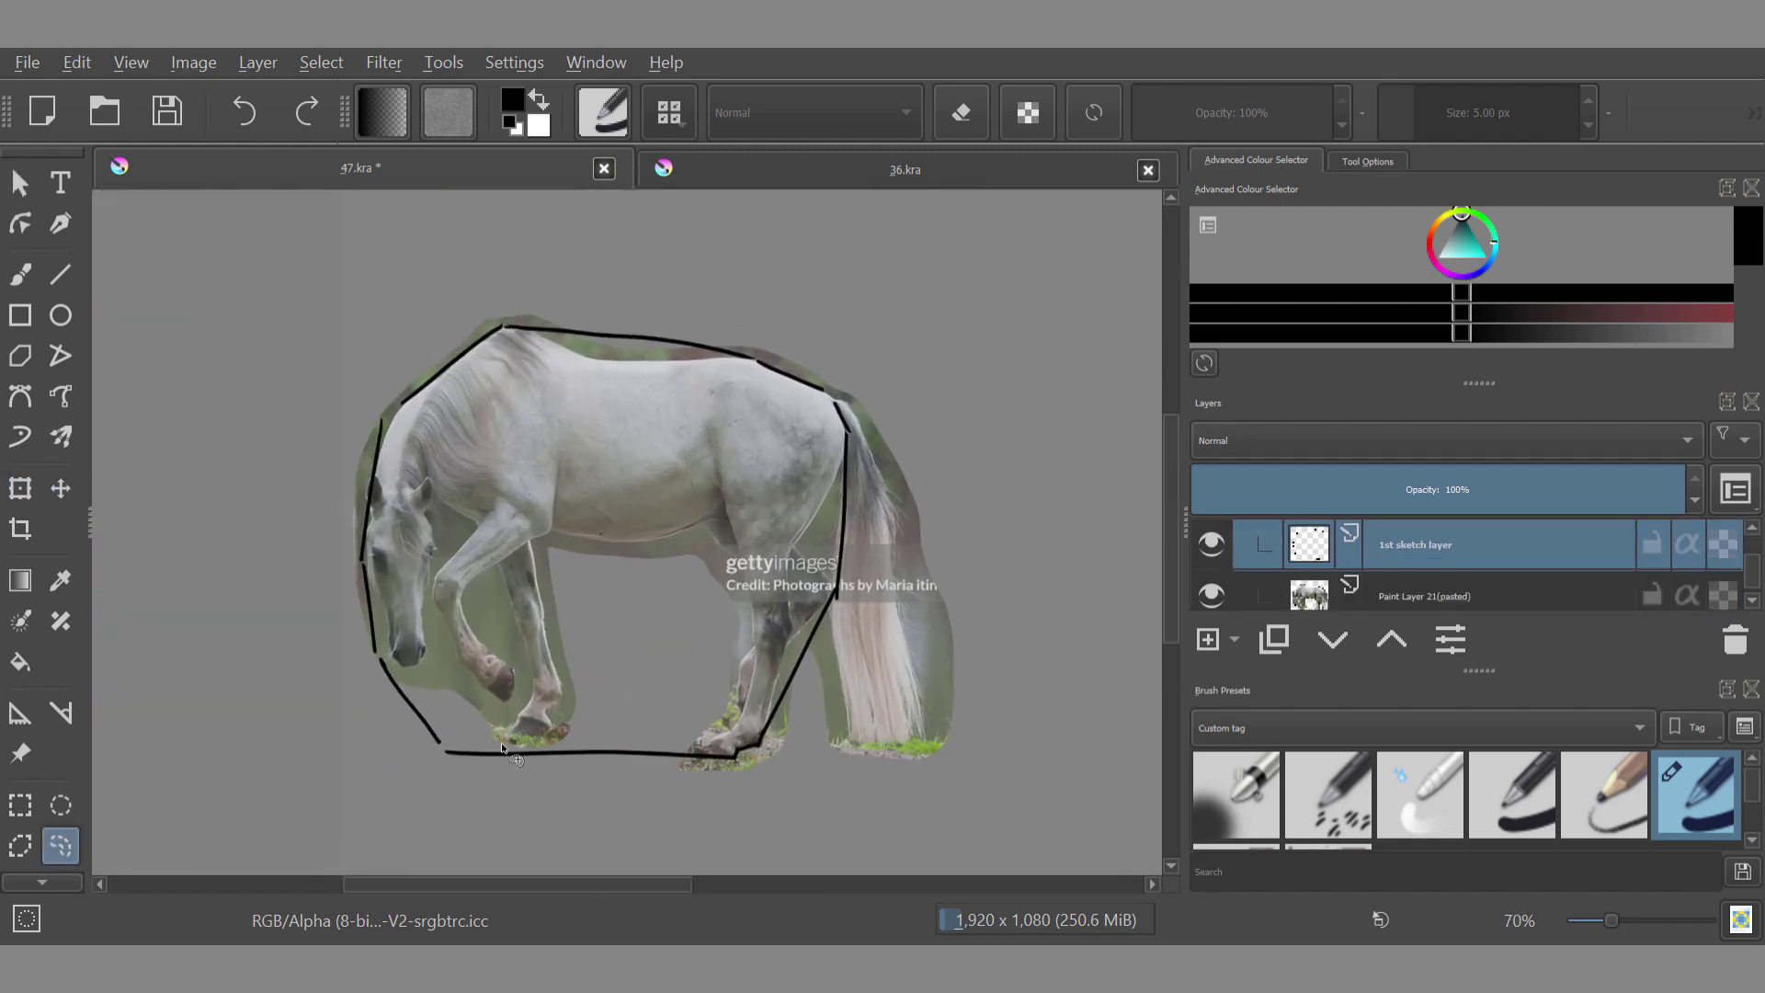
Step: Reshape the outline's ground line and the diagonal below the head so they meet at the front hoof and muzzle
{"action": "left_click_drag", "start_coordinate": [513, 756], "coordinate": [439, 746]}
{"action": "left_click", "coordinate": [20, 489]}
{"action": "left_click_drag", "start_coordinate": [714, 772], "coordinate": [734, 757]}
{"action": "left_click_drag", "start_coordinate": [405, 765], "coordinate": [404, 732]}
{"action": "left_click_drag", "start_coordinate": [431, 740], "coordinate": [505, 760]}
{"action": "left_click", "coordinate": [60, 846]}
{"action": "left_click_drag", "start_coordinate": [395, 649], "coordinate": [392, 651]}
{"action": "left_click", "coordinate": [20, 488]}
{"action": "left_click_drag", "start_coordinate": [685, 660], "coordinate": [659, 591]}
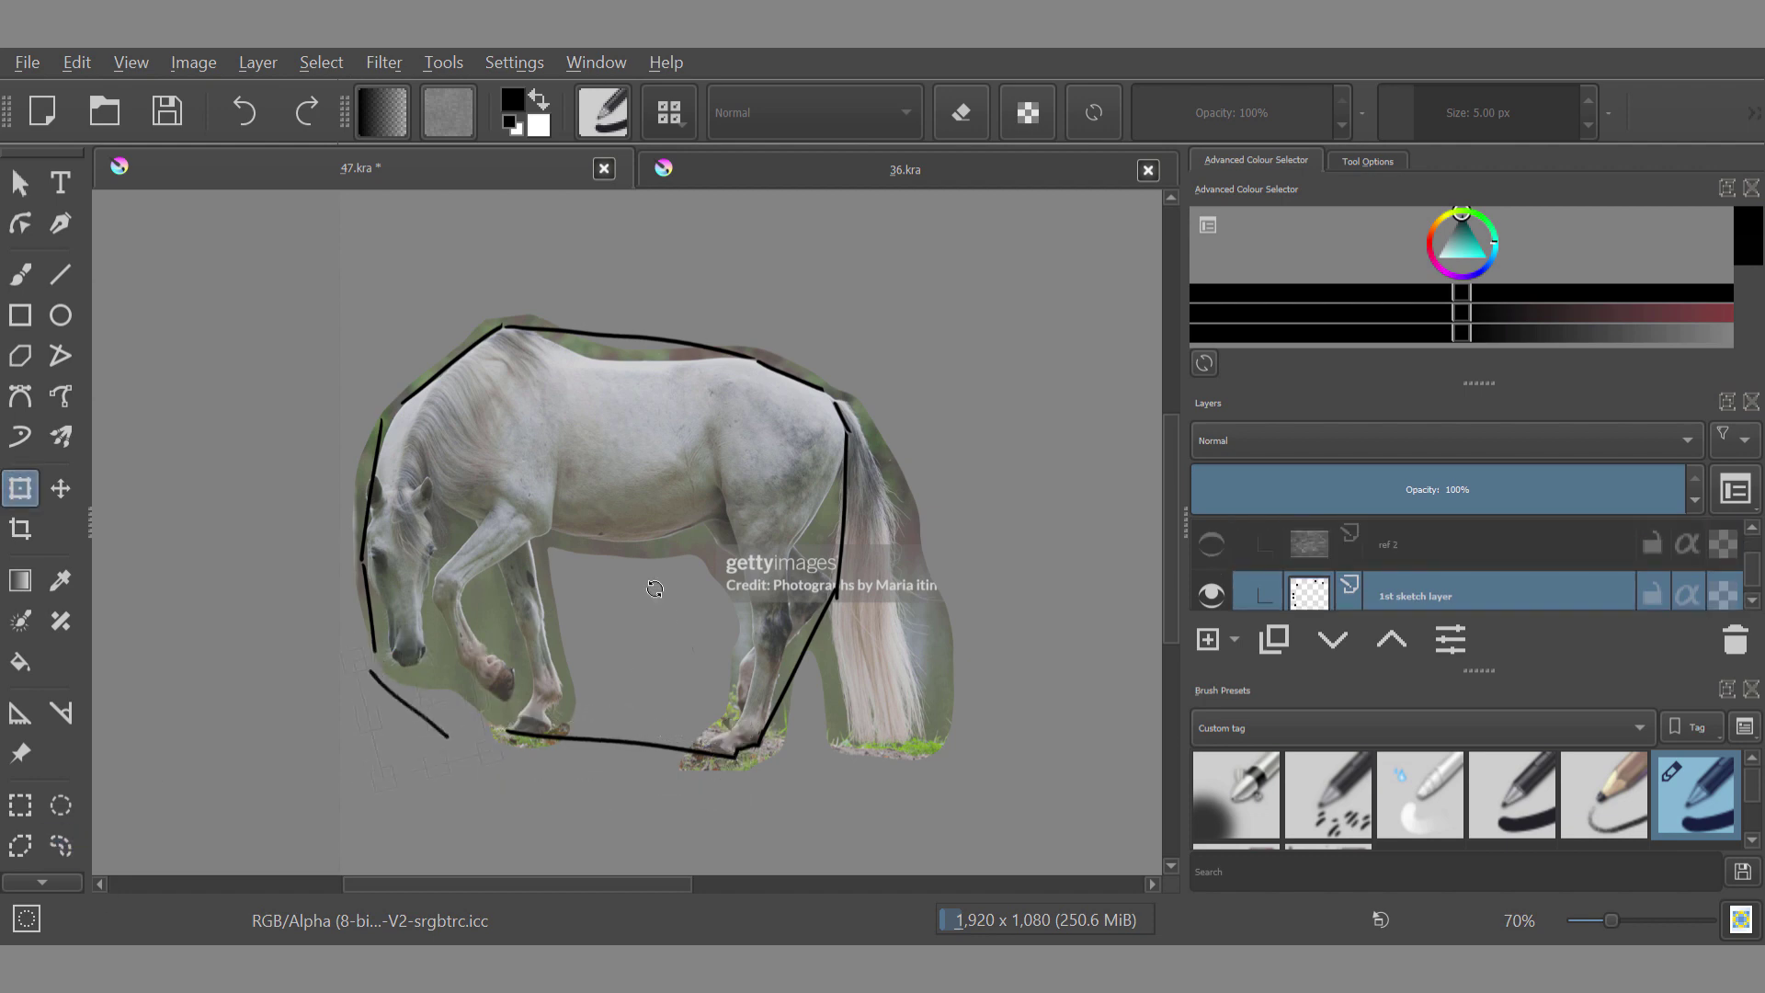
{"action": "left_click_drag", "start_coordinate": [423, 710], "coordinate": [464, 703]}
{"action": "left_click_drag", "start_coordinate": [678, 650], "coordinate": [672, 624]}
{"action": "left_click_drag", "start_coordinate": [545, 739], "coordinate": [568, 749]}
{"action": "left_click_drag", "start_coordinate": [388, 660], "coordinate": [371, 654]}
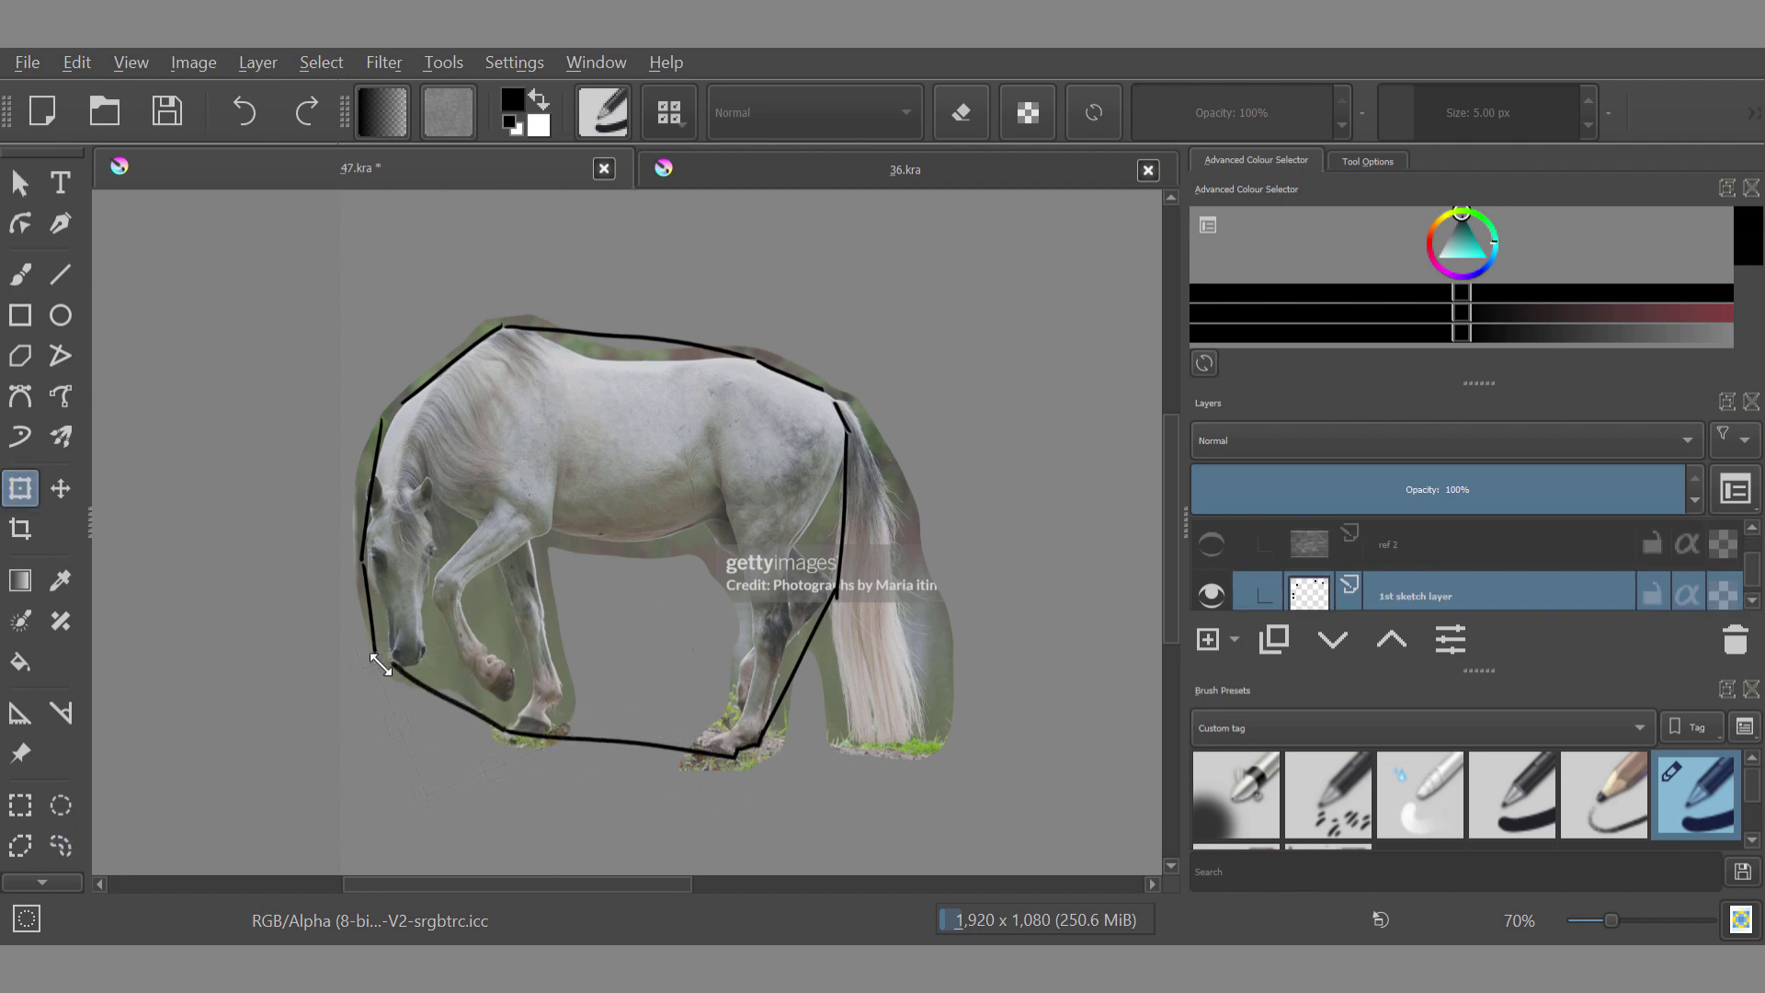
Step: Align the vertical outline segments along the horse's face with the photo, and move the outline beside the photo
{"action": "left_click", "coordinate": [61, 846]}
{"action": "left_click_drag", "start_coordinate": [379, 402], "coordinate": [368, 410]}
{"action": "left_click", "coordinate": [20, 488]}
{"action": "mouse_move", "coordinate": [496, 551]}
{"action": "left_mouse_down"}
{"action": "mouse_move", "coordinate": [492, 515]}
{"action": "mouse_move", "coordinate": [399, 504]}
{"action": "left_mouse_up"}
{"action": "left_click", "coordinate": [61, 846]}
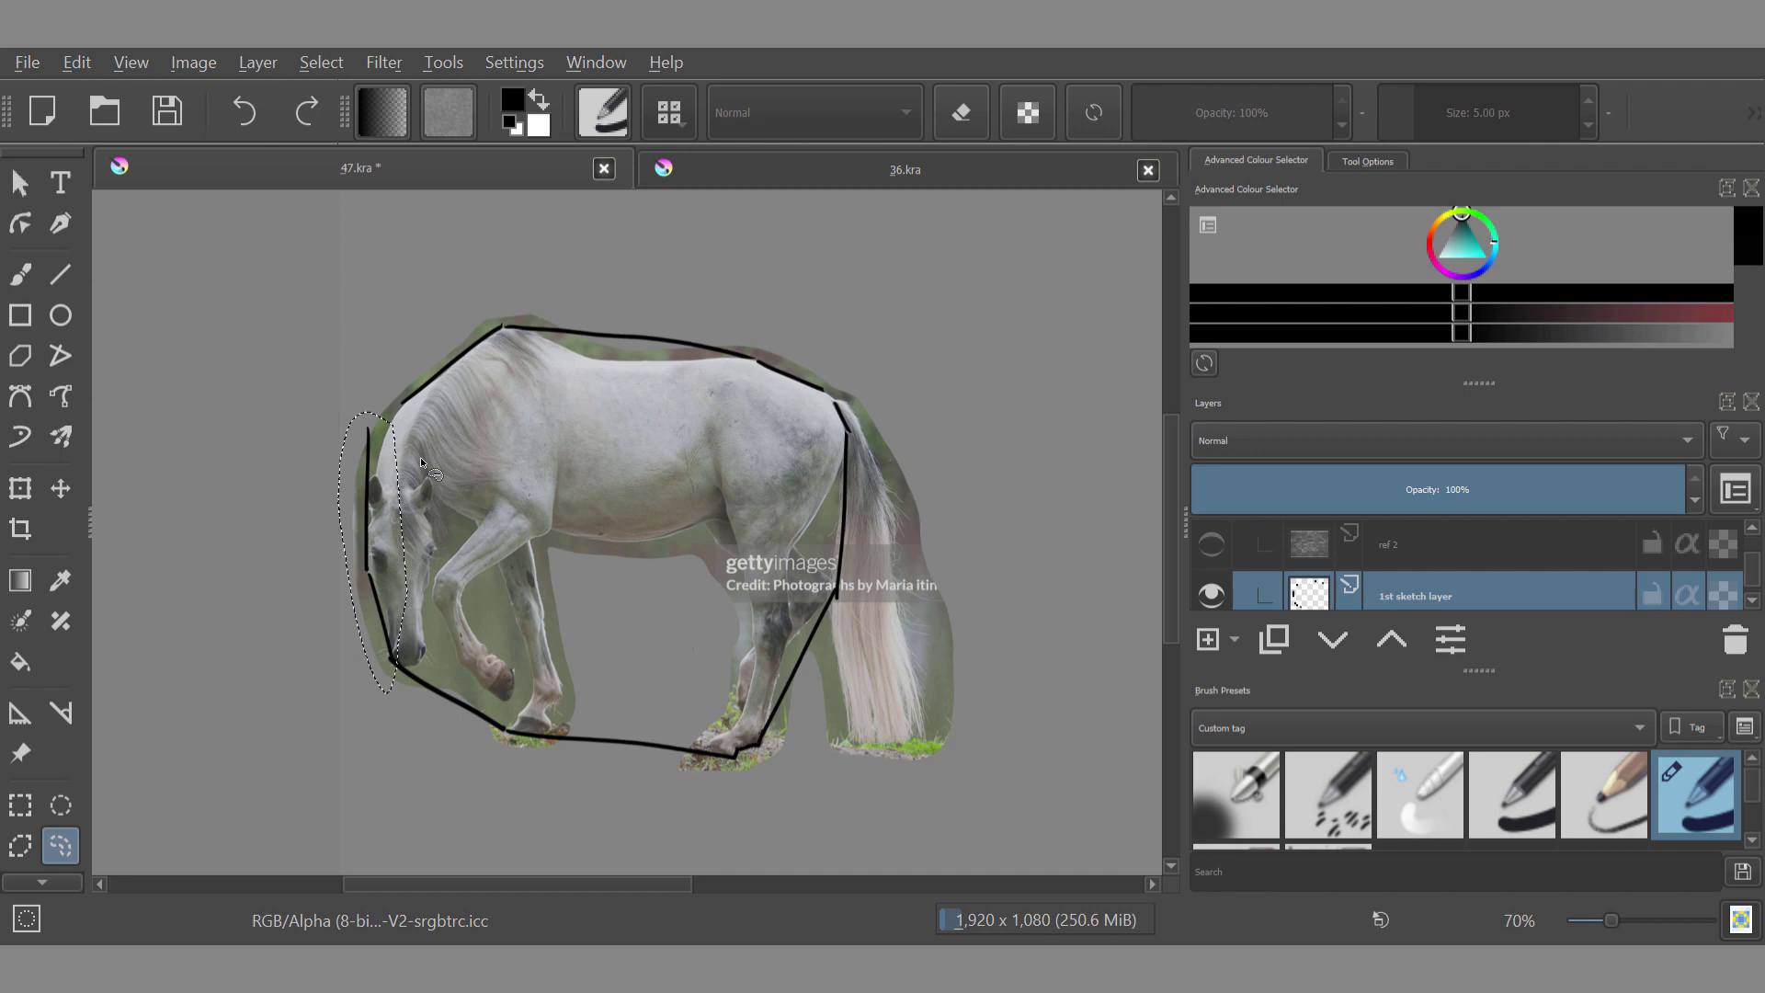
{"action": "left_click_drag", "start_coordinate": [373, 414], "coordinate": [354, 511]}
{"action": "left_click", "coordinate": [21, 489]}
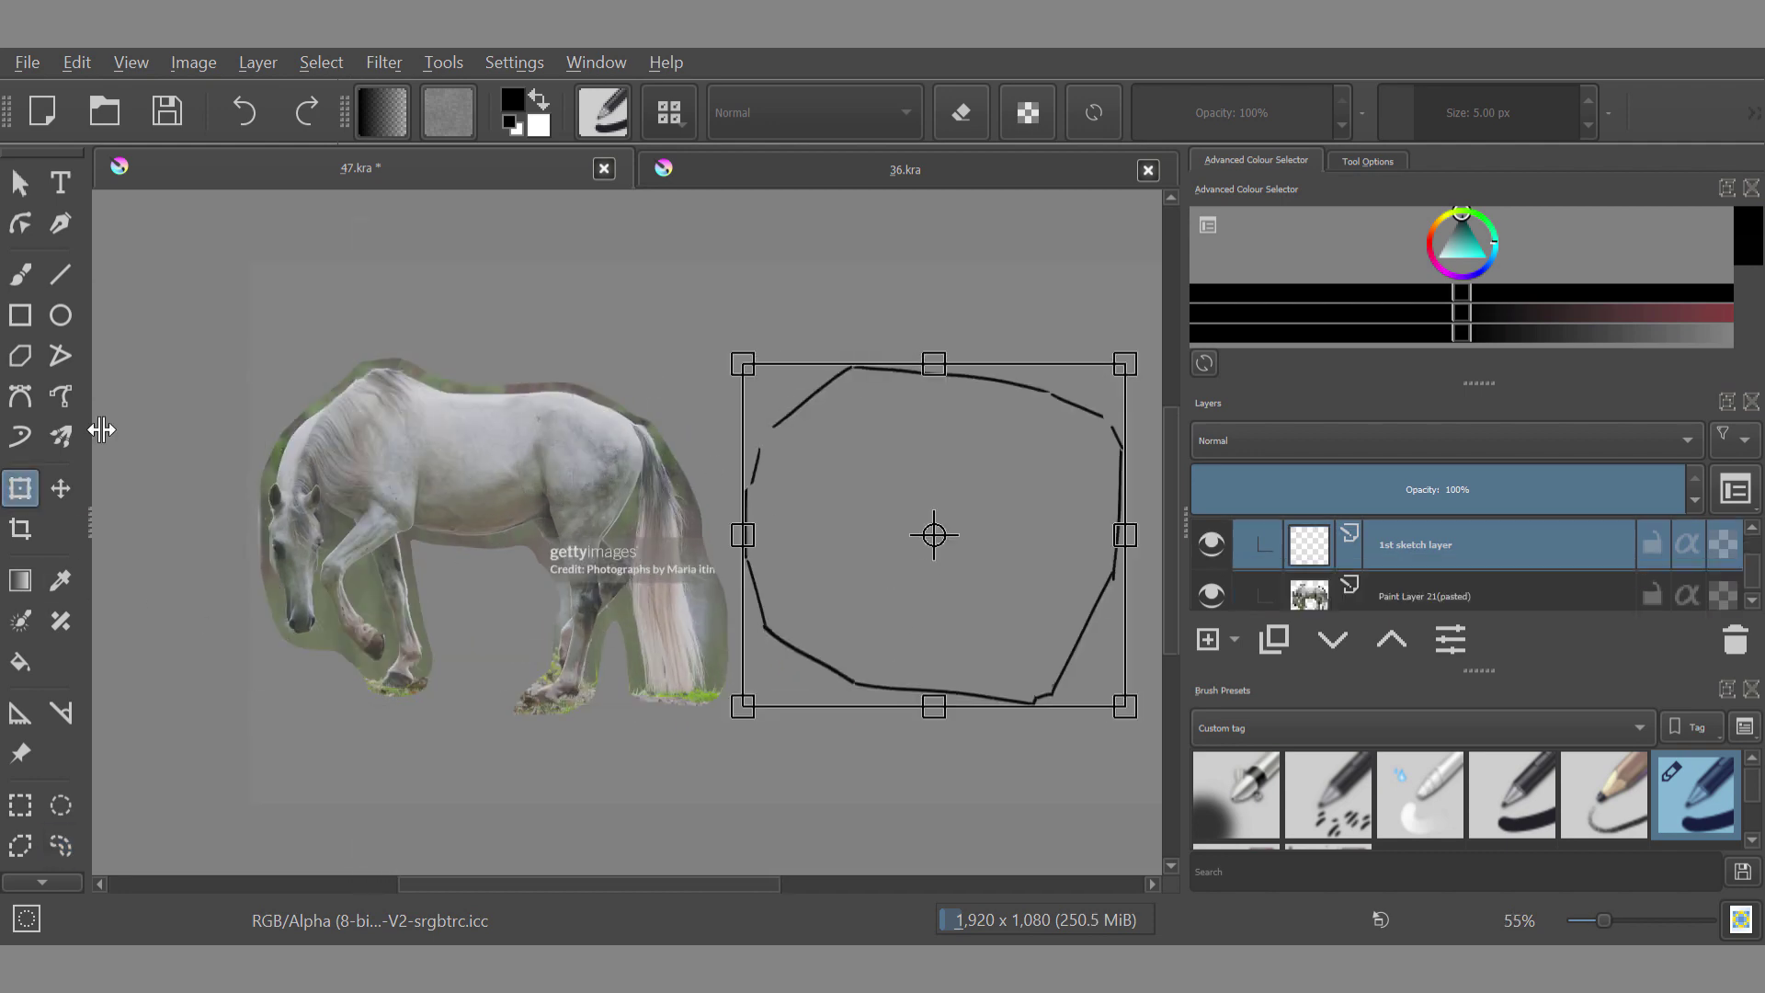
Step: Draw the horse's head and ears inside the front edge of the block outline
{"action": "key", "text": "b"}
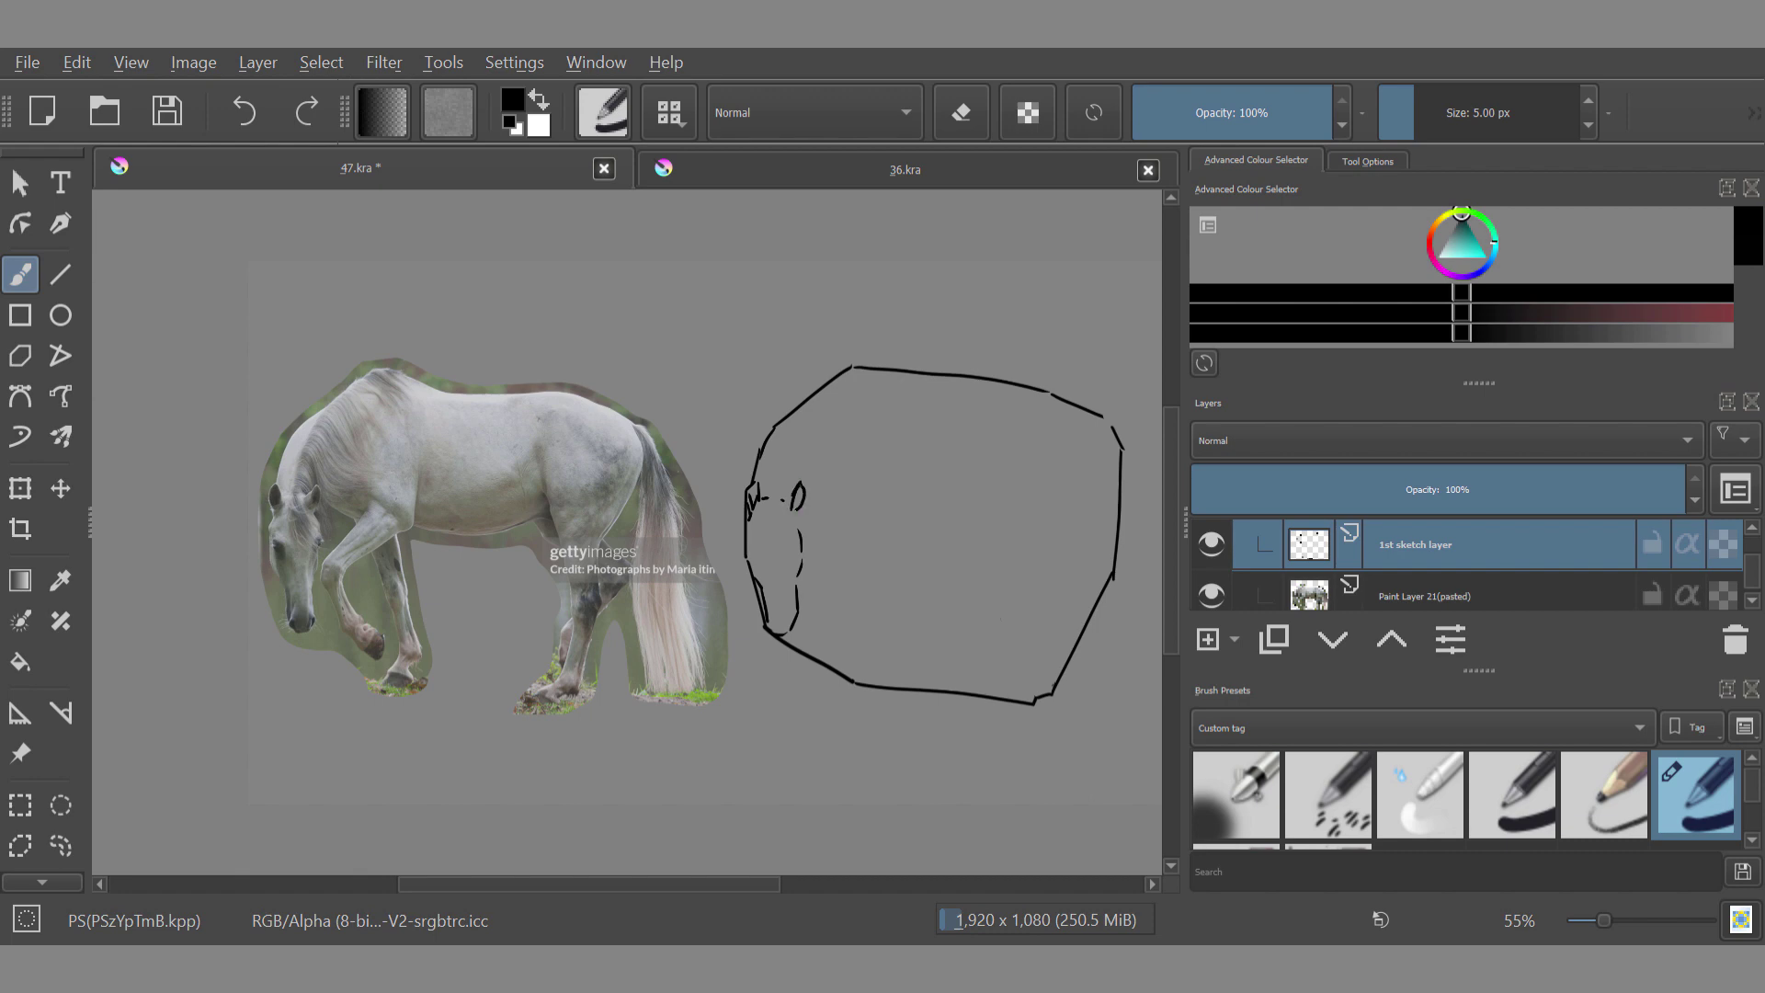
{"action": "left_click_drag", "start_coordinate": [794, 518], "coordinate": [801, 533]}
{"action": "scroll", "coordinate": [1014, 511], "scroll_direction": "down", "scroll_amount": 1}
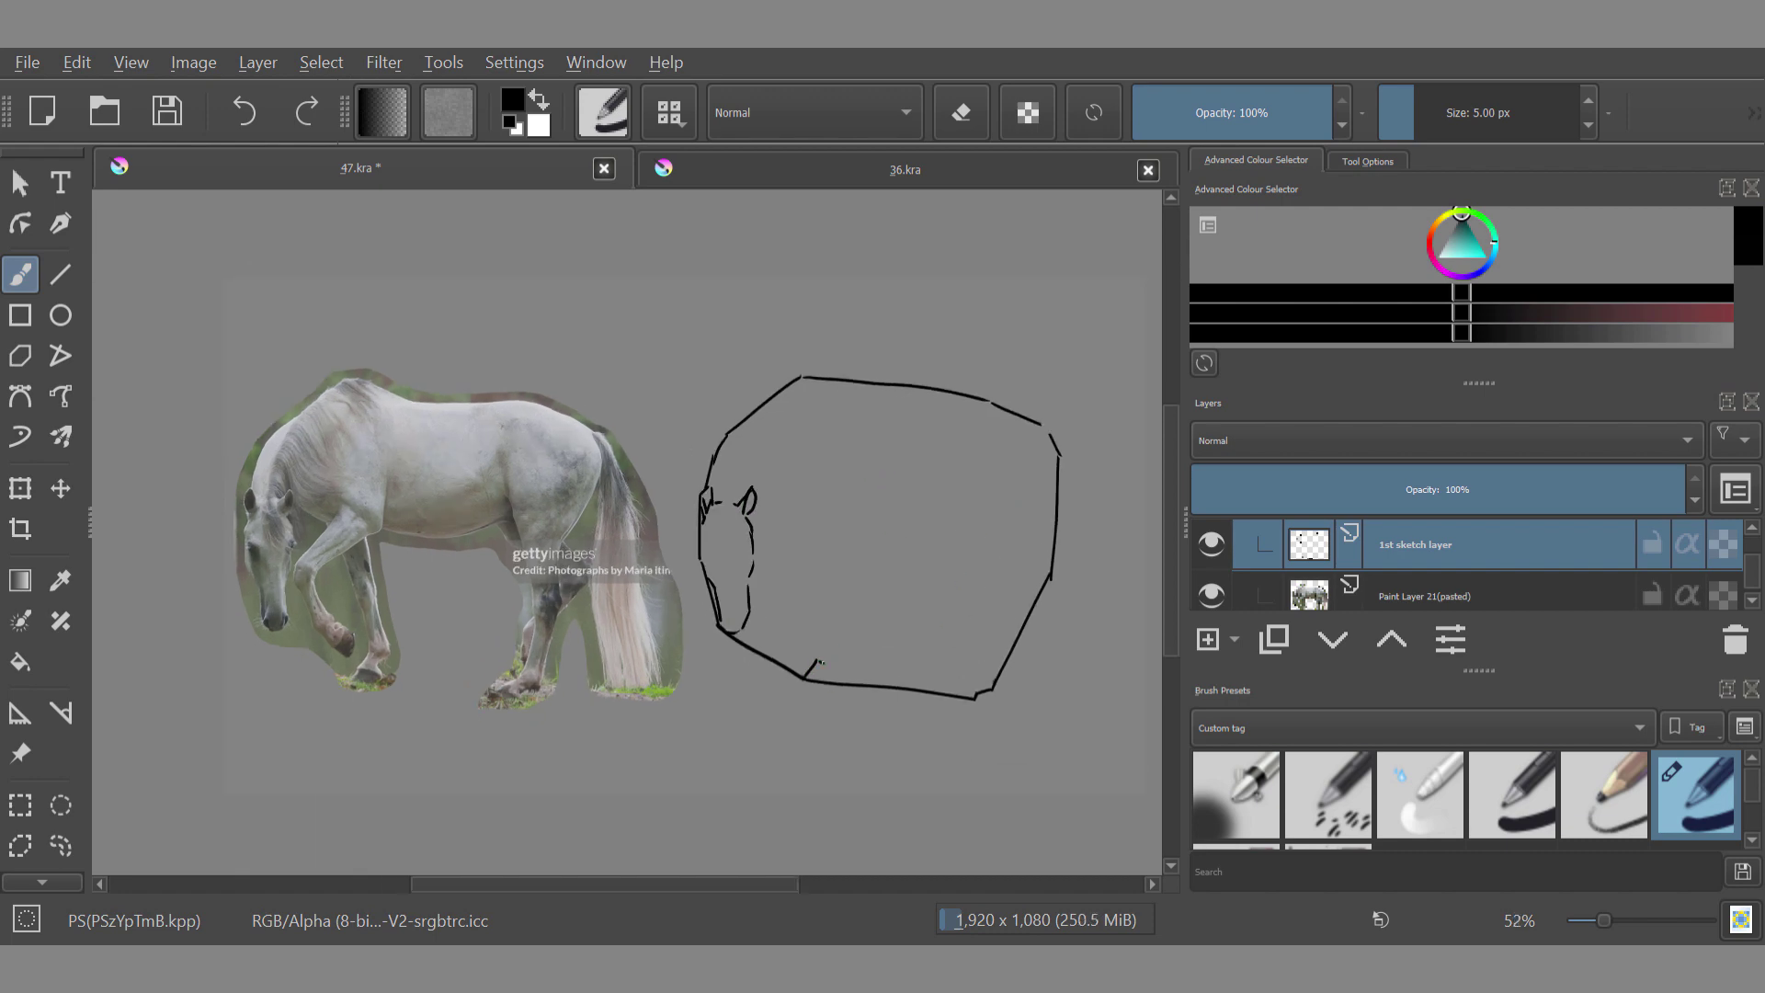
Step: Draw the legs, back, shoulder and belly lines inside the block outline, copying the photo's pose
{"action": "left_click_drag", "start_coordinate": [816, 561], "coordinate": [833, 639]}
{"action": "left_click_drag", "start_coordinate": [855, 634], "coordinate": [846, 587]}
{"action": "mouse_move", "coordinate": [944, 693]}
{"action": "left_mouse_down"}
{"action": "mouse_move", "coordinate": [977, 691]}
{"action": "mouse_move", "coordinate": [1019, 602]}
{"action": "left_mouse_up"}
{"action": "key", "text": "ctrl+z"}
{"action": "left_click_drag", "start_coordinate": [1047, 432], "coordinate": [1055, 476]}
{"action": "mouse_move", "coordinate": [1058, 472]}
{"action": "left_mouse_down"}
{"action": "mouse_move", "coordinate": [1018, 604]}
{"action": "mouse_move", "coordinate": [970, 510]}
{"action": "left_mouse_up"}
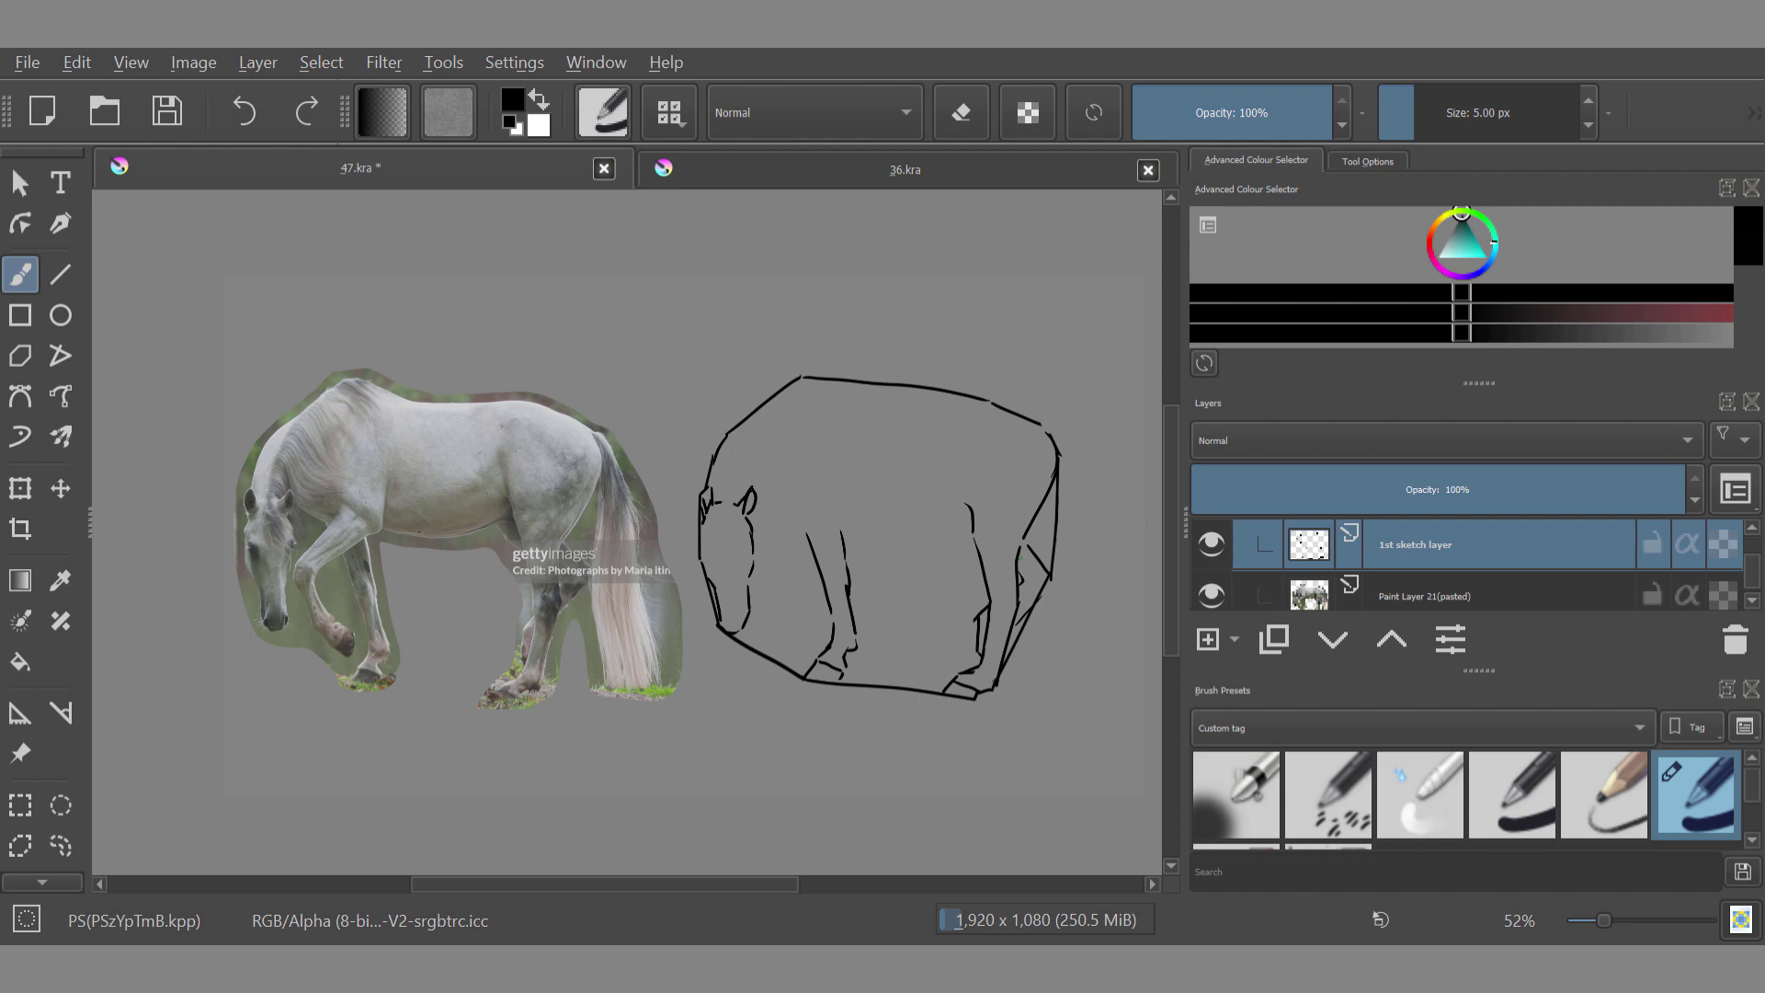
{"action": "left_click_drag", "start_coordinate": [829, 388], "coordinate": [961, 403]}
{"action": "left_click_drag", "start_coordinate": [765, 552], "coordinate": [799, 509]}
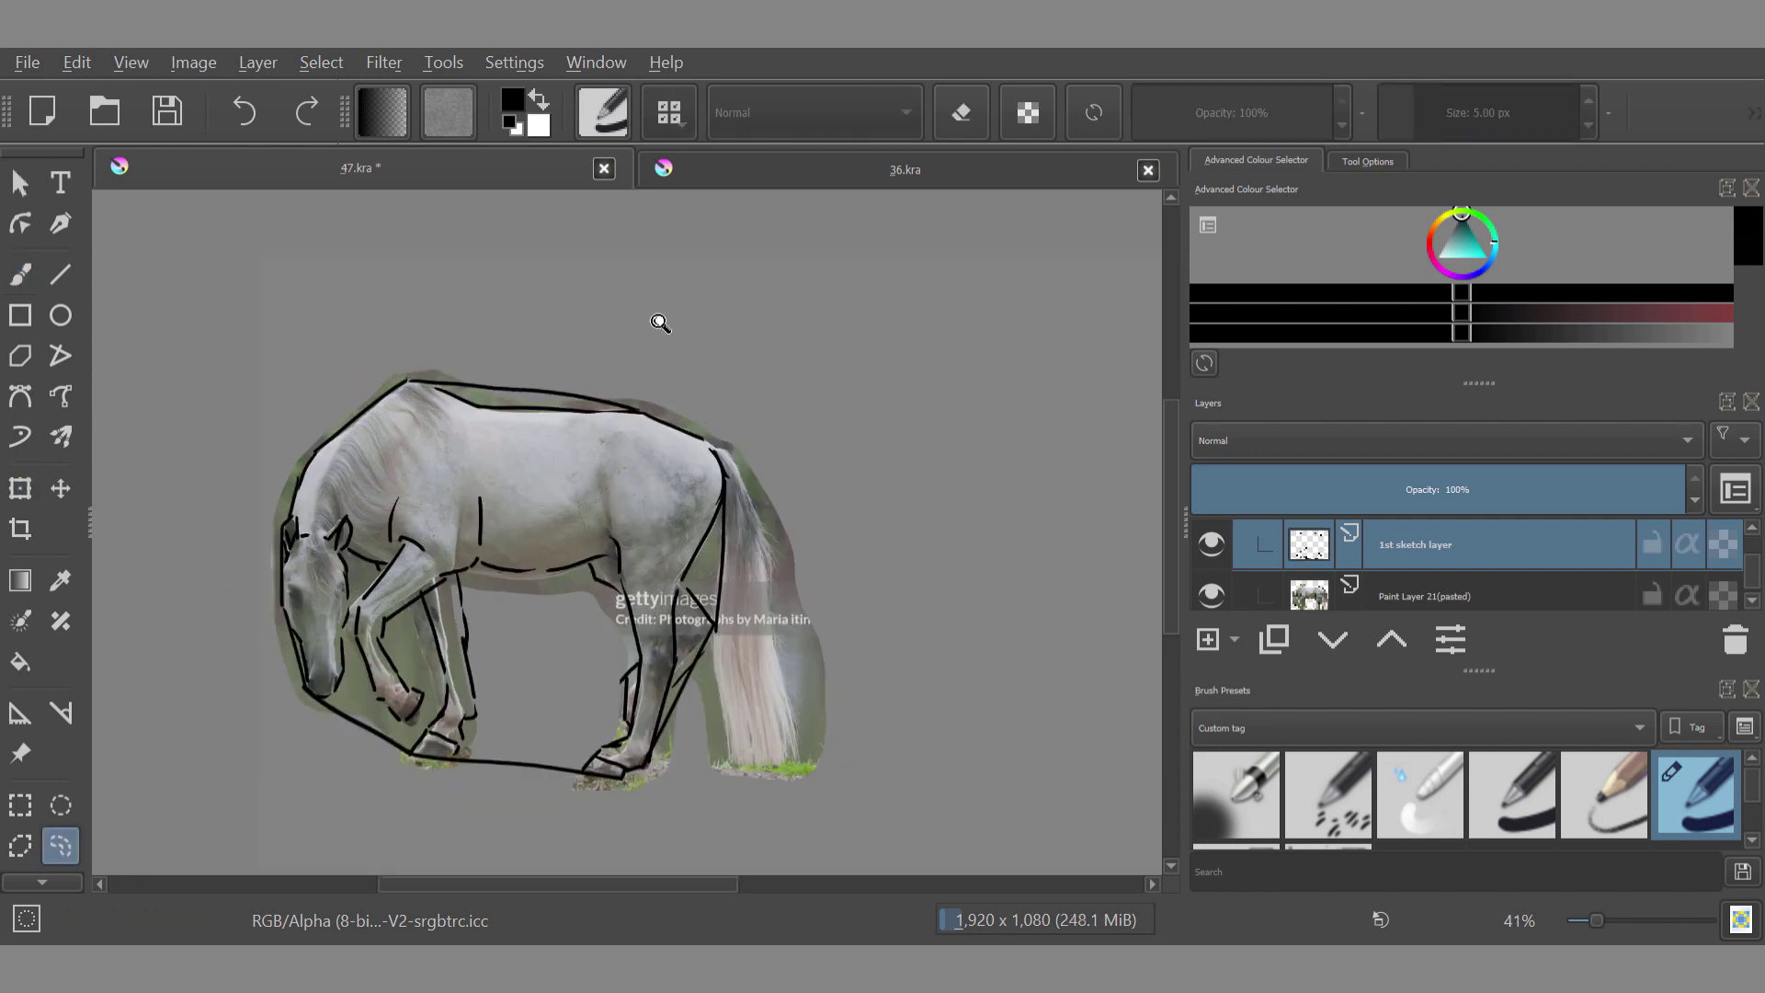
Step: With the sketch laid over the photo, reshape the back line to follow the horse's back and croup
{"action": "left_click_drag", "start_coordinate": [660, 323], "coordinate": [660, 276]}
{"action": "left_click_drag", "start_coordinate": [871, 382], "coordinate": [644, 373]}
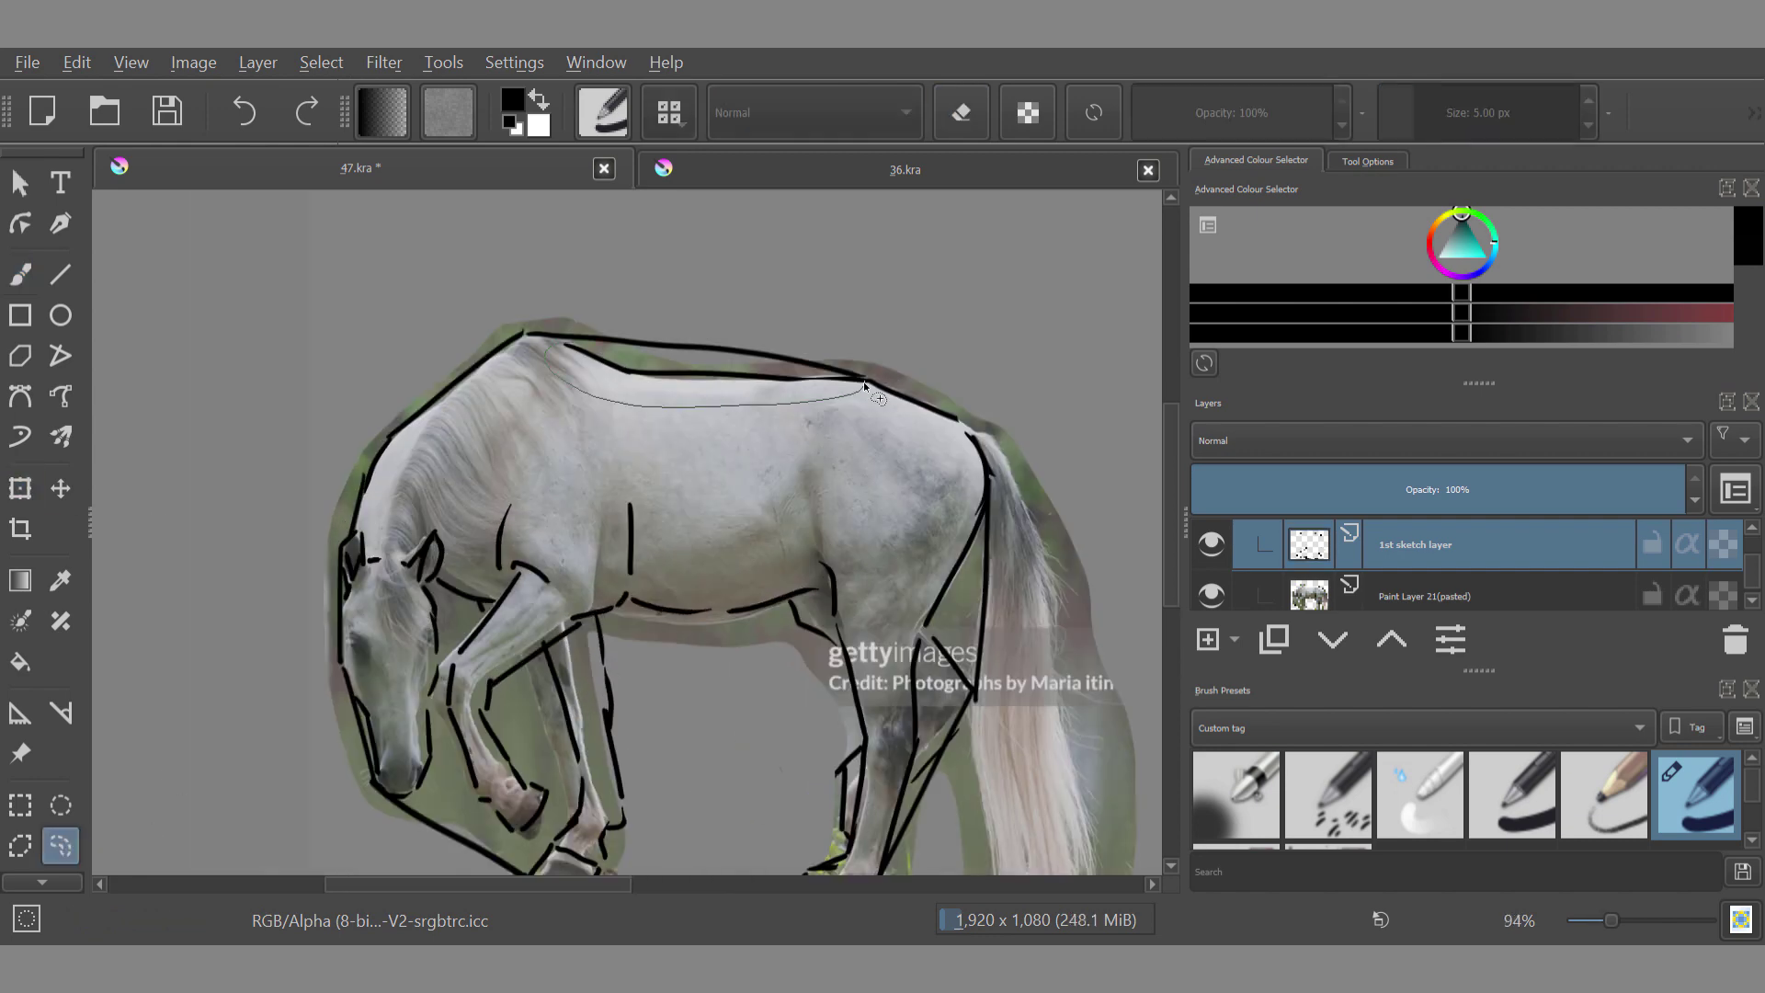
{"action": "key", "text": "ctrl+t"}
{"action": "left_click_drag", "start_coordinate": [887, 378], "coordinate": [873, 381]}
{"action": "left_click", "coordinate": [61, 846]}
{"action": "key", "text": "ctrl+t"}
{"action": "mouse_move", "coordinate": [649, 376]}
{"action": "left_mouse_down"}
{"action": "mouse_move", "coordinate": [802, 388]}
{"action": "mouse_move", "coordinate": [722, 390]}
{"action": "left_mouse_up"}
{"action": "left_click", "coordinate": [61, 846]}
{"action": "left_click", "coordinate": [965, 421]}
{"action": "scroll", "coordinate": [916, 665], "scroll_direction": "down", "scroll_amount": 1}
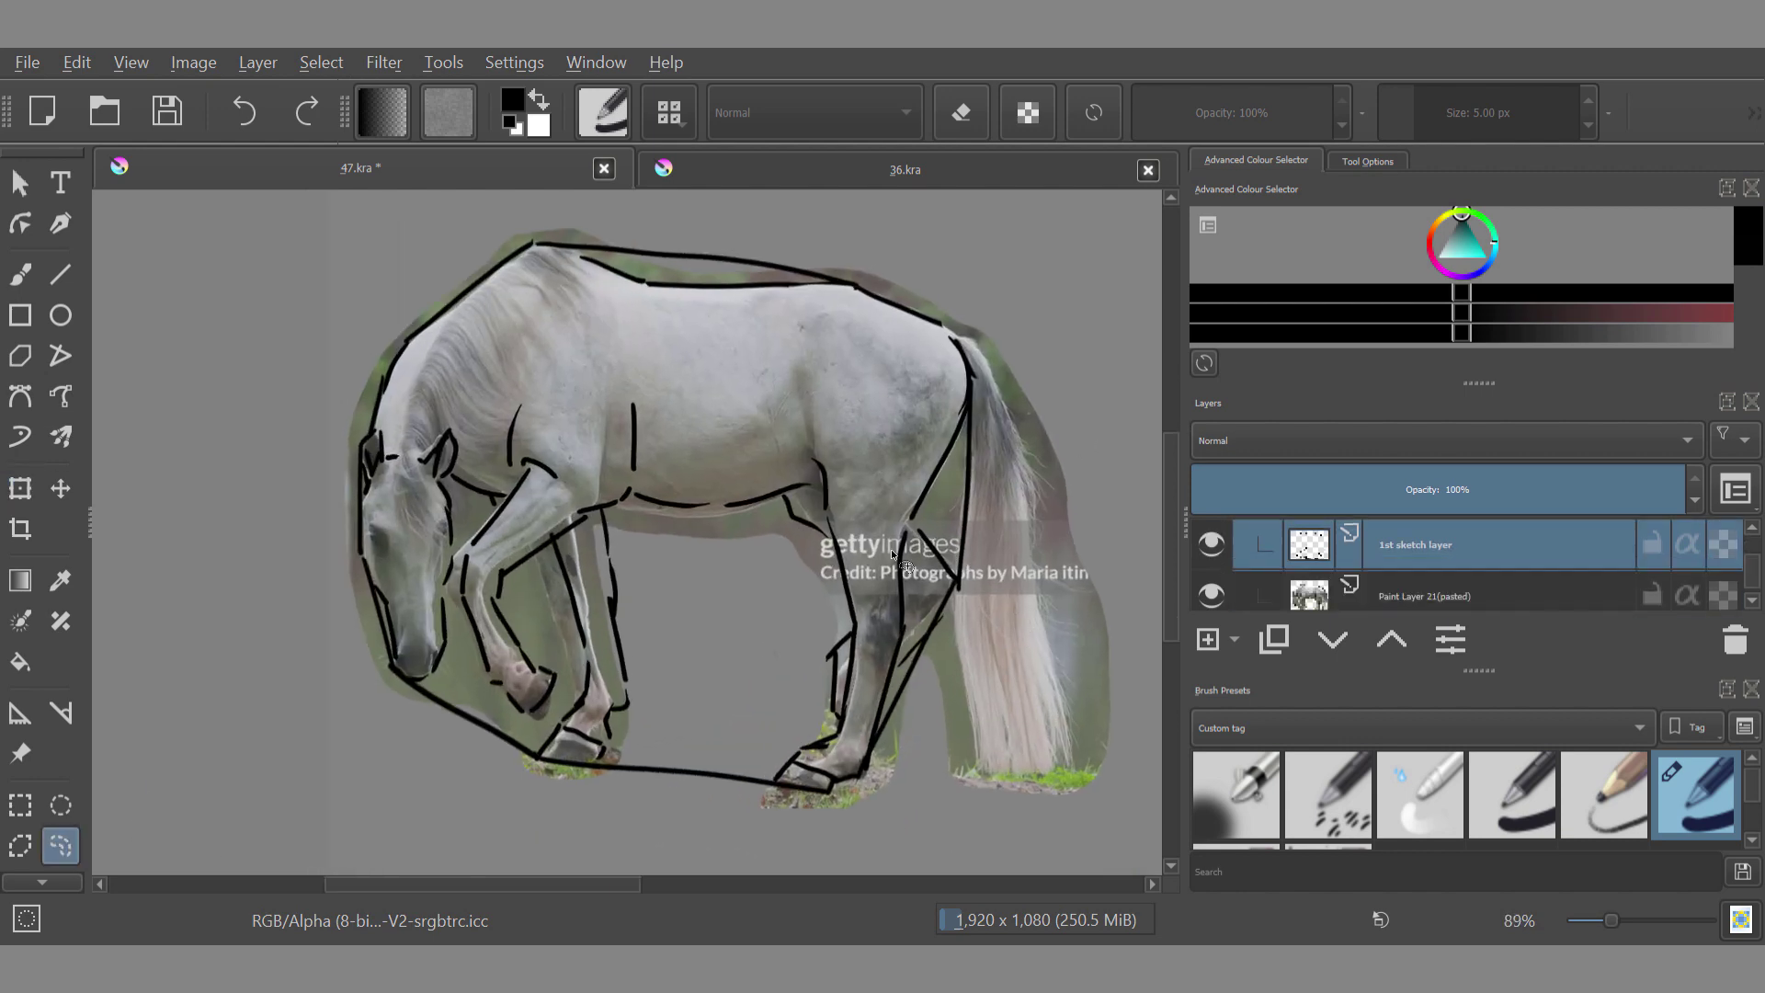
Step: Select the flank line in front of the hind leg and shift it onto the photo's flank
{"action": "left_click_drag", "start_coordinate": [807, 442], "coordinate": [825, 508]}
{"action": "key", "text": "t"}
{"action": "key", "text": "ctrl+t"}
{"action": "left_click_drag", "start_coordinate": [834, 439], "coordinate": [832, 438]}
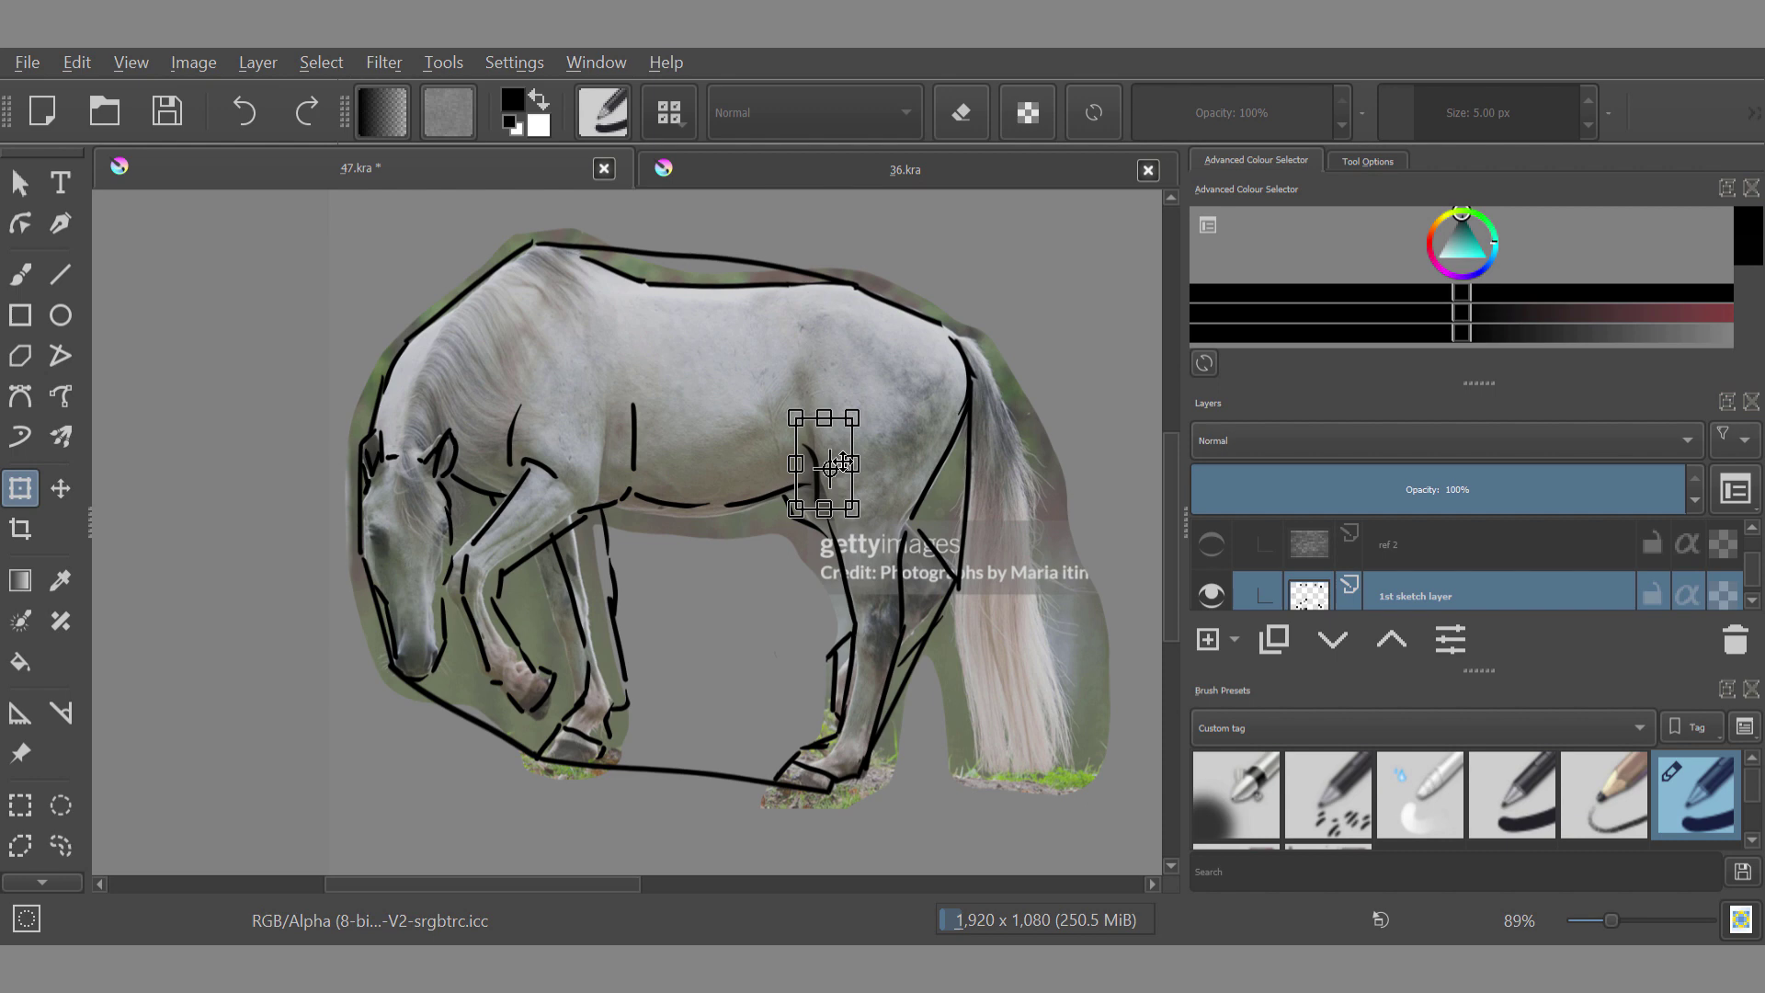
Step: Adjust the lines along the front of the hind thigh and the groin to match the photo
{"action": "left_click", "coordinate": [61, 846]}
{"action": "left_click_drag", "start_coordinate": [879, 614], "coordinate": [822, 504]}
{"action": "key", "text": "ctrl+t"}
{"action": "left_click_drag", "start_coordinate": [848, 589], "coordinate": [847, 577]}
{"action": "left_click", "coordinate": [61, 846]}
{"action": "left_click", "coordinate": [821, 515]}
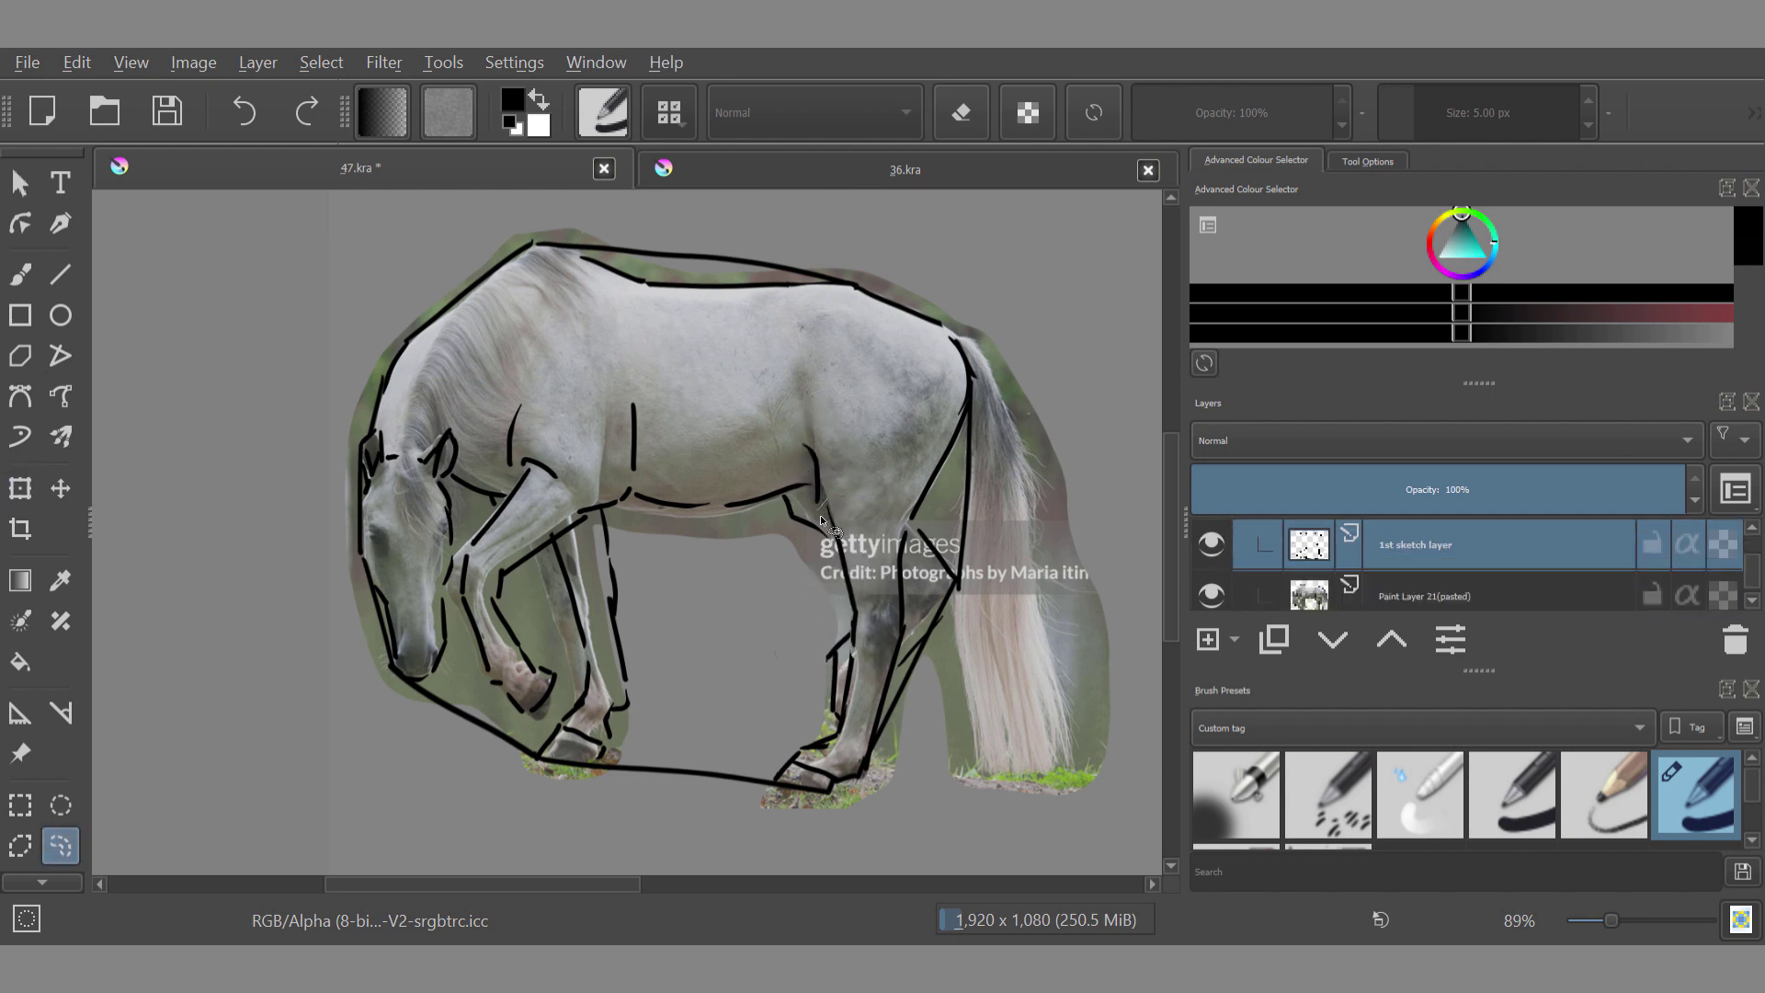
{"action": "key", "text": "ctrl+t"}
{"action": "mouse_move", "coordinate": [820, 511]}
{"action": "left_mouse_down"}
{"action": "mouse_move", "coordinate": [813, 478]}
{"action": "mouse_move", "coordinate": [829, 490]}
{"action": "left_mouse_up"}
{"action": "left_click", "coordinate": [61, 845]}
{"action": "left_click", "coordinate": [1015, 524]}
Step: Reposition and rotate the lower hind leg and hoof lines to fit the photo
{"action": "mouse_move", "coordinate": [830, 731]}
{"action": "left_mouse_down"}
{"action": "mouse_move", "coordinate": [777, 777]}
{"action": "mouse_move", "coordinate": [847, 655]}
{"action": "left_mouse_up"}
{"action": "left_click", "coordinate": [60, 488]}
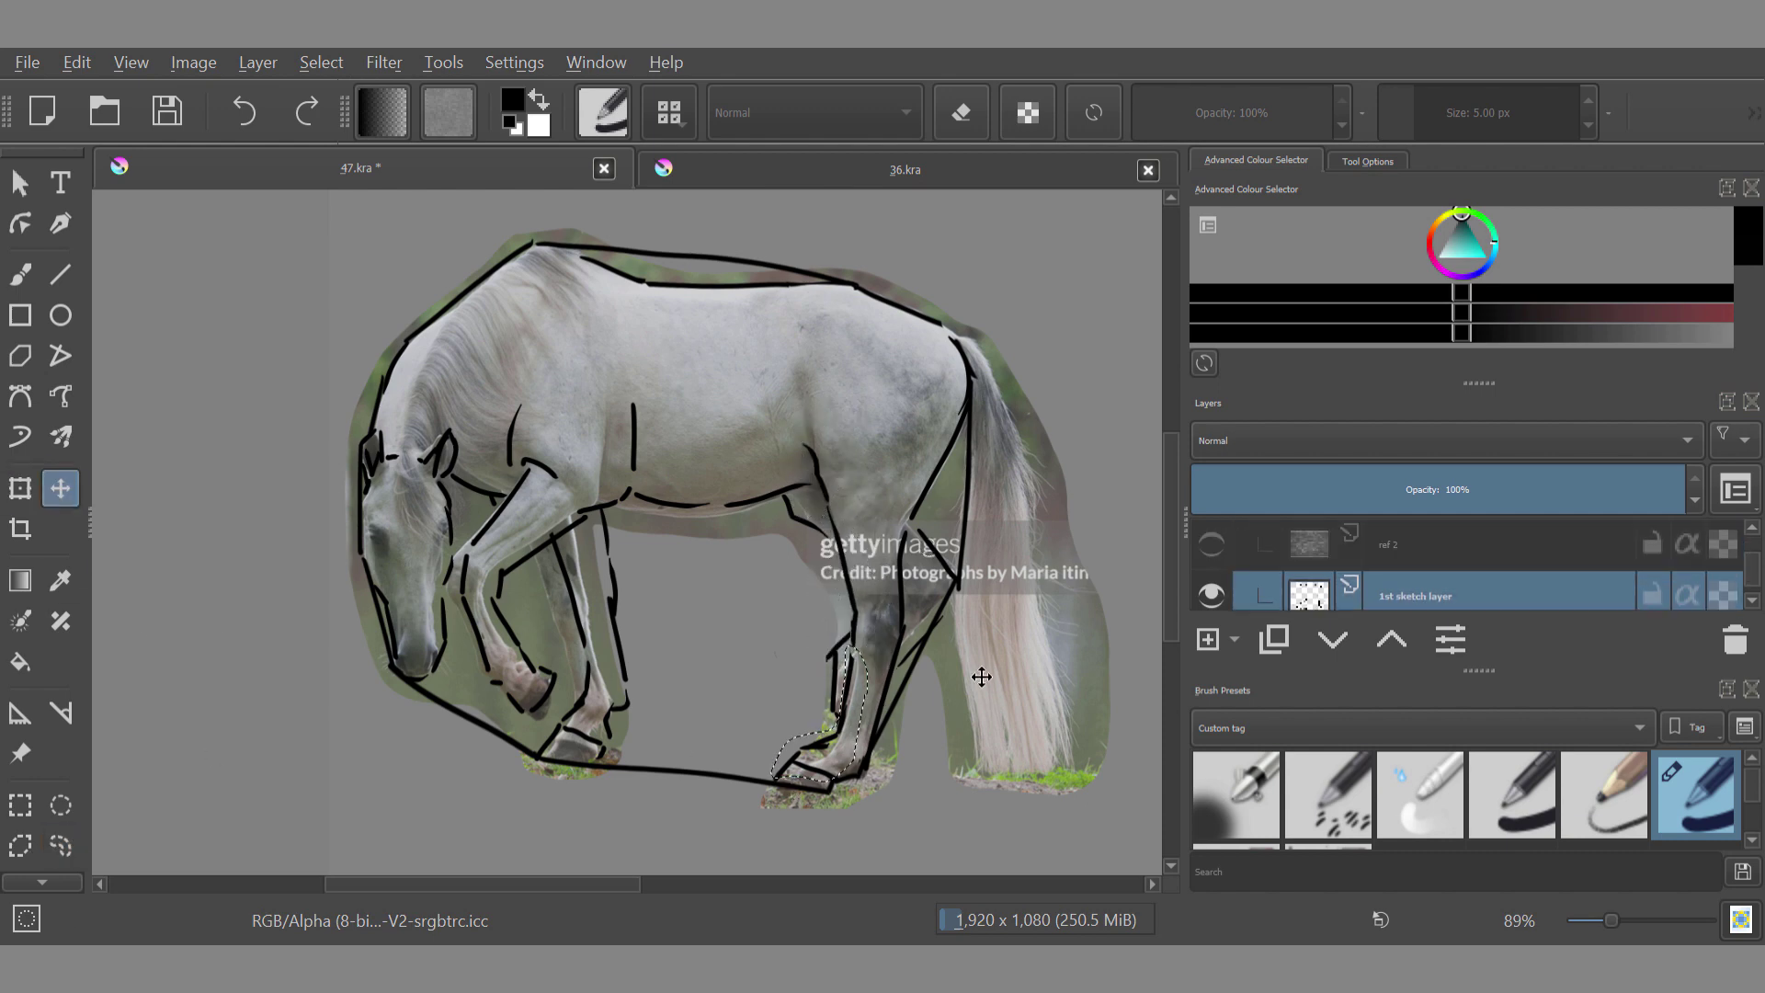
{"action": "left_click_drag", "start_coordinate": [983, 674], "coordinate": [979, 697]}
{"action": "left_click", "coordinate": [60, 850]}
{"action": "left_click_drag", "start_coordinate": [844, 668], "coordinate": [851, 672]}
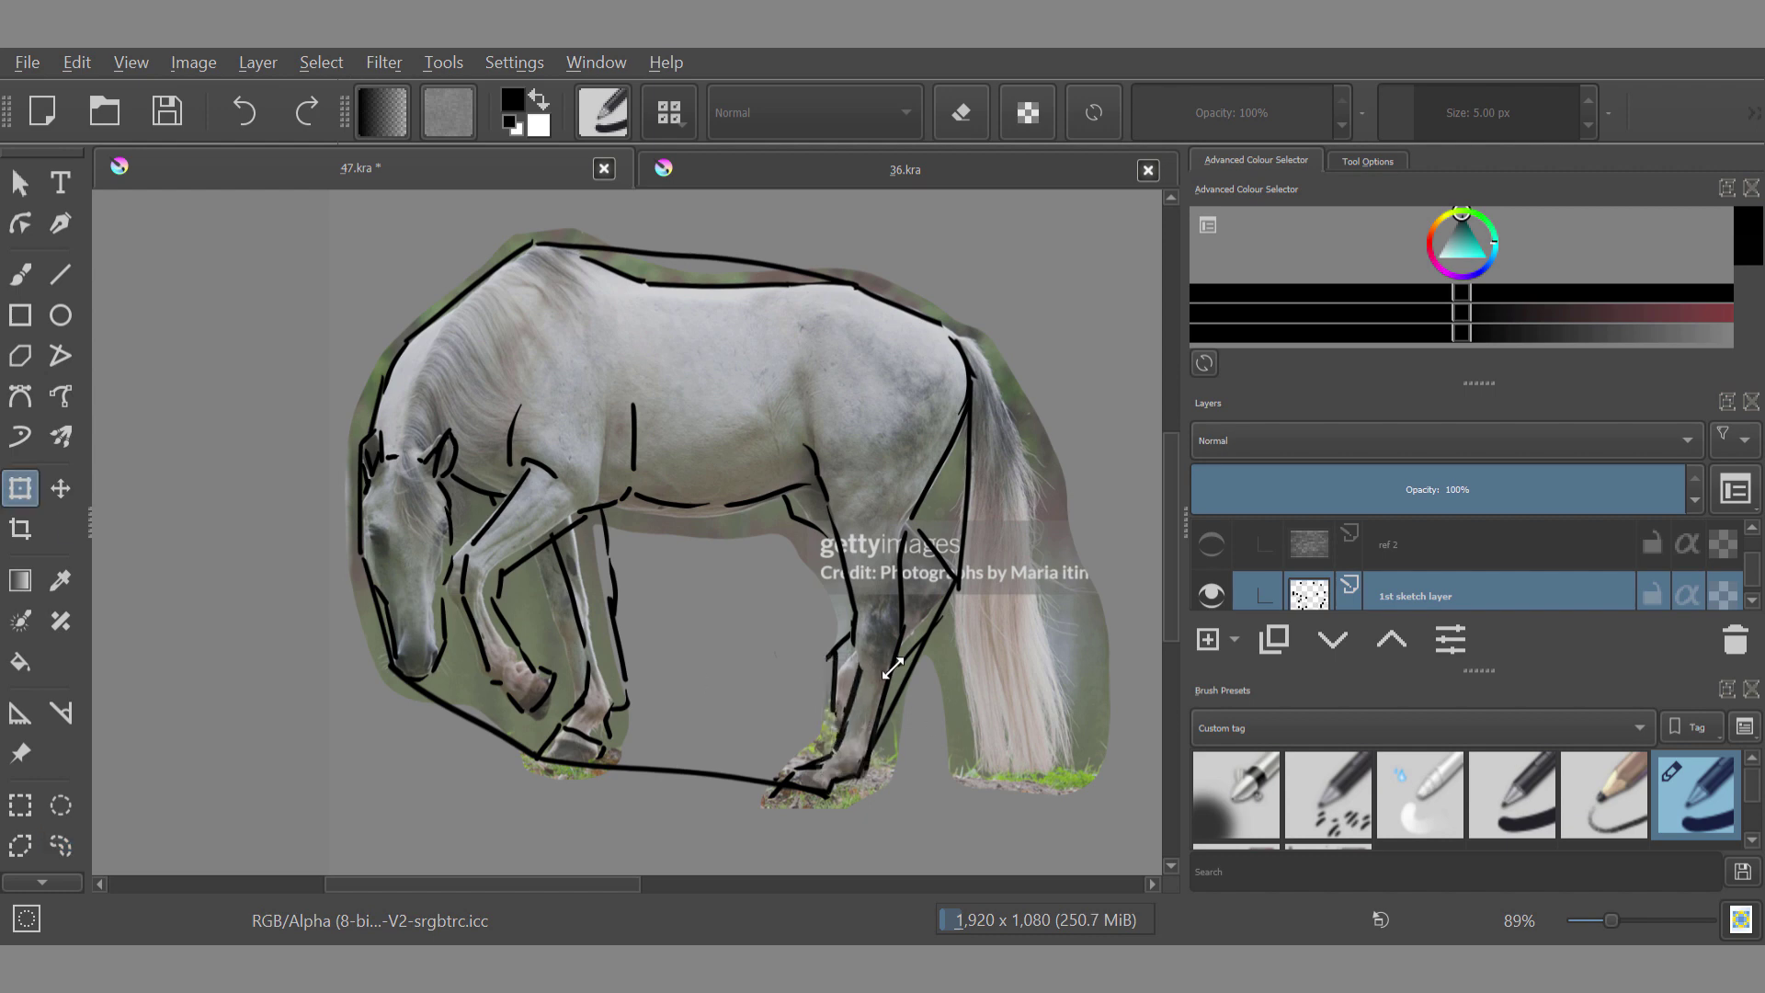
{"action": "left_click", "coordinate": [27, 488]}
{"action": "scroll", "coordinate": [813, 854], "scroll_direction": "up", "scroll_amount": 4}
{"action": "mouse_move", "coordinate": [814, 853]}
{"action": "left_mouse_down"}
{"action": "mouse_move", "coordinate": [575, 777]}
{"action": "mouse_move", "coordinate": [588, 671]}
{"action": "left_mouse_up"}
{"action": "mouse_move", "coordinate": [788, 805]}
{"action": "left_mouse_down"}
{"action": "mouse_move", "coordinate": [802, 708]}
{"action": "mouse_move", "coordinate": [927, 642]}
{"action": "left_mouse_up"}
Step: Select the far hind leg's hock lines and move them onto the photo's far leg
{"action": "left_click", "coordinate": [61, 846]}
{"action": "left_click", "coordinate": [21, 274]}
{"action": "scroll", "coordinate": [928, 642], "scroll_direction": "up", "scroll_amount": 2}
{"action": "left_click", "coordinate": [60, 845]}
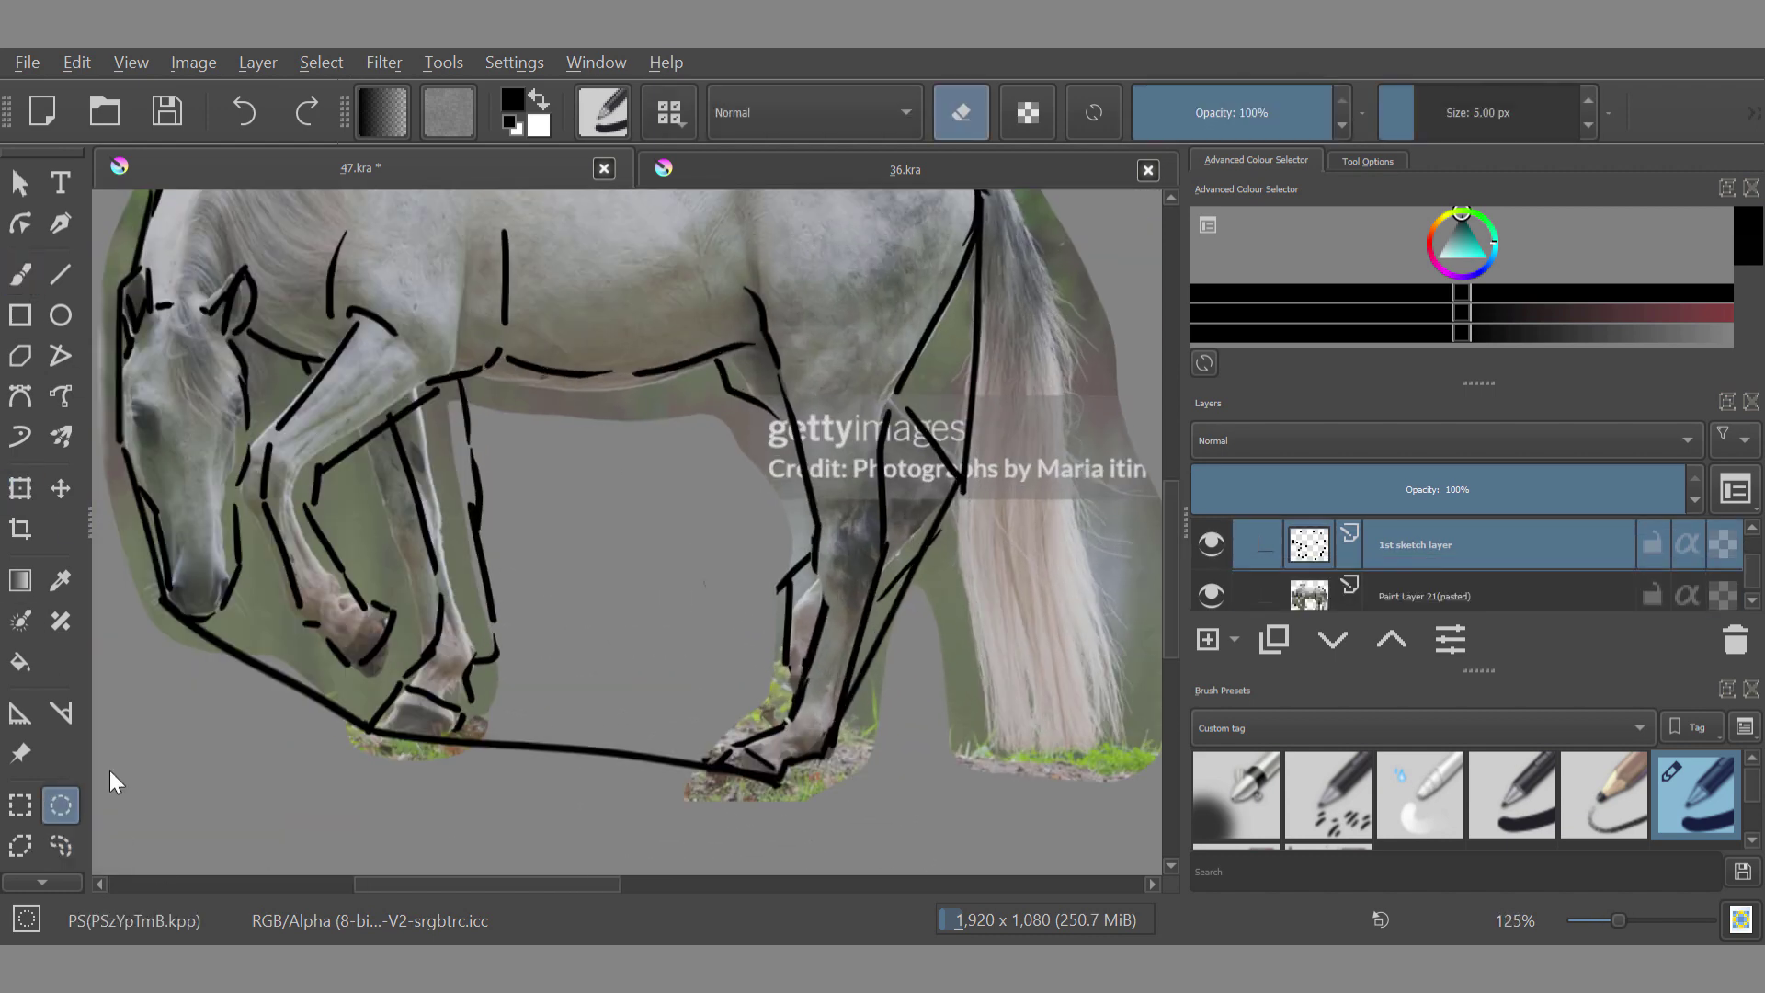
{"action": "key", "text": "e"}
{"action": "left_click", "coordinate": [59, 490]}
{"action": "left_click_drag", "start_coordinate": [816, 542], "coordinate": [792, 630]}
Step: Fit the near hind leg's hock line and rear contour to the photo
{"action": "left_click", "coordinate": [61, 846]}
{"action": "mouse_move", "coordinate": [899, 405]}
{"action": "left_mouse_down"}
{"action": "mouse_move", "coordinate": [925, 458]}
{"action": "mouse_move", "coordinate": [926, 428]}
{"action": "left_mouse_up"}
{"action": "left_click", "coordinate": [20, 489]}
{"action": "left_click", "coordinate": [61, 846]}
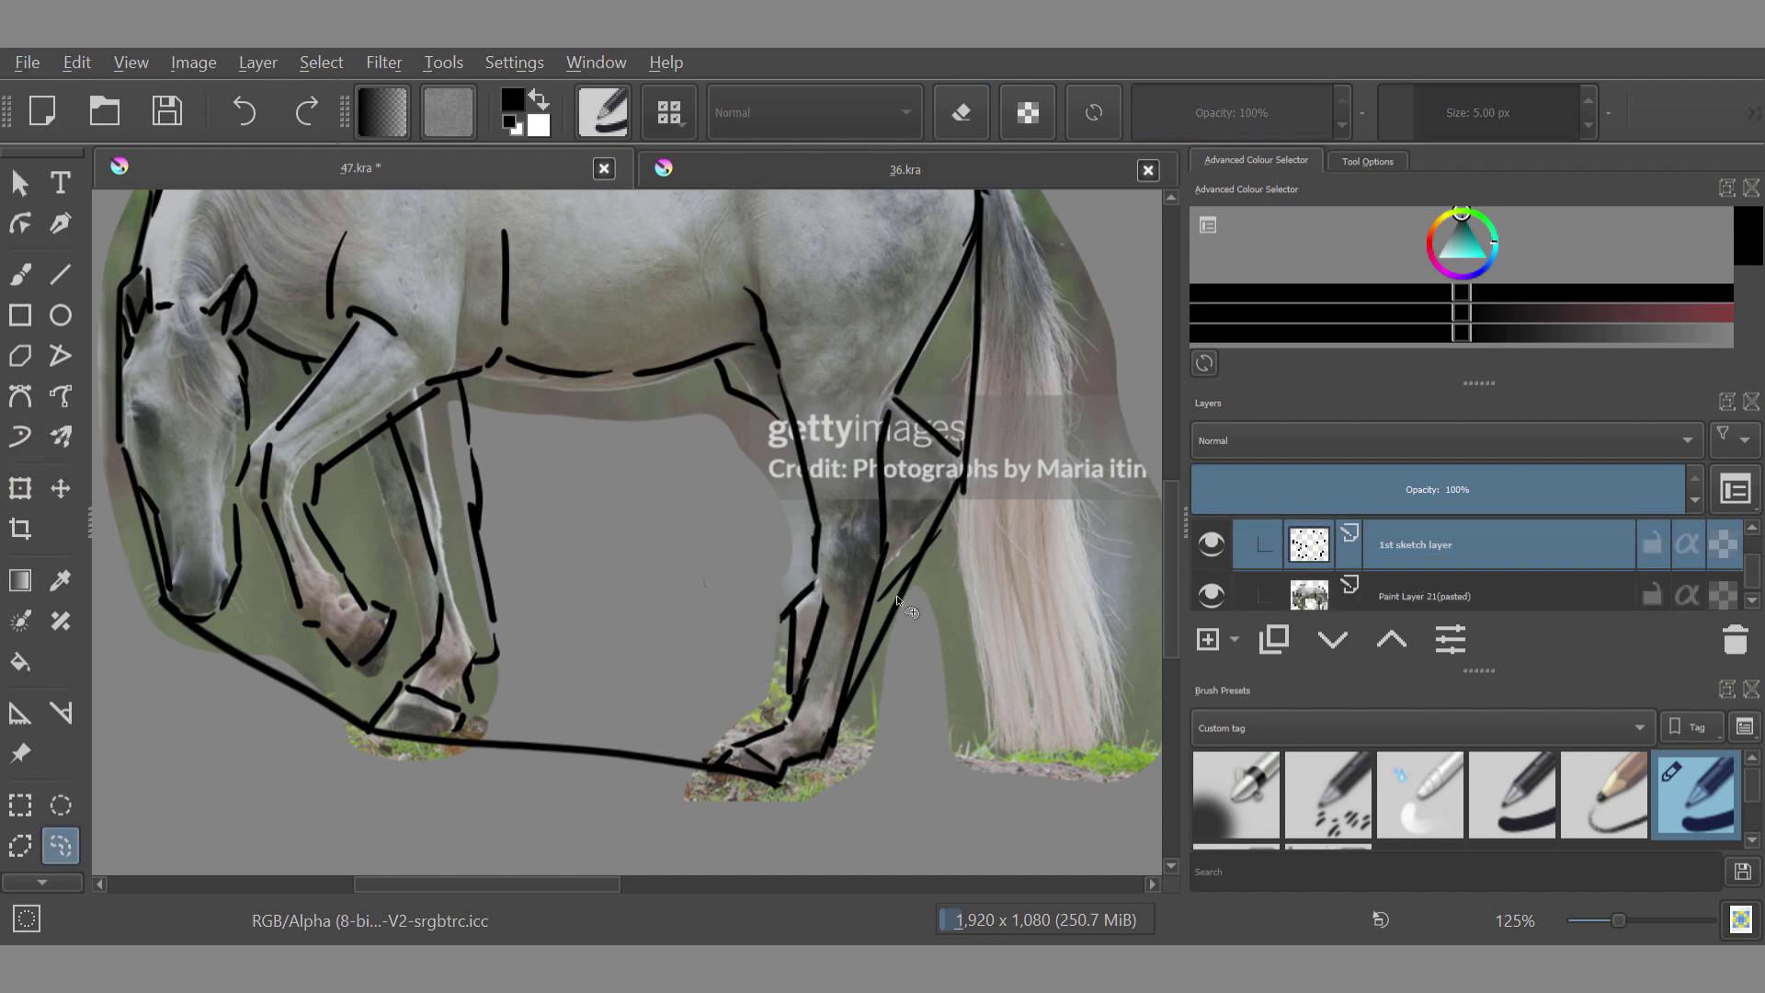
{"action": "left_click", "coordinate": [60, 489]}
{"action": "mouse_move", "coordinate": [945, 526]}
{"action": "left_mouse_down"}
{"action": "mouse_move", "coordinate": [875, 607]}
{"action": "mouse_move", "coordinate": [913, 541]}
{"action": "left_mouse_up"}
{"action": "left_click", "coordinate": [61, 846]}
{"action": "scroll", "coordinate": [671, 560], "scroll_direction": "down", "scroll_amount": 3}
{"action": "scroll", "coordinate": [671, 559], "scroll_direction": "up", "scroll_amount": 2}
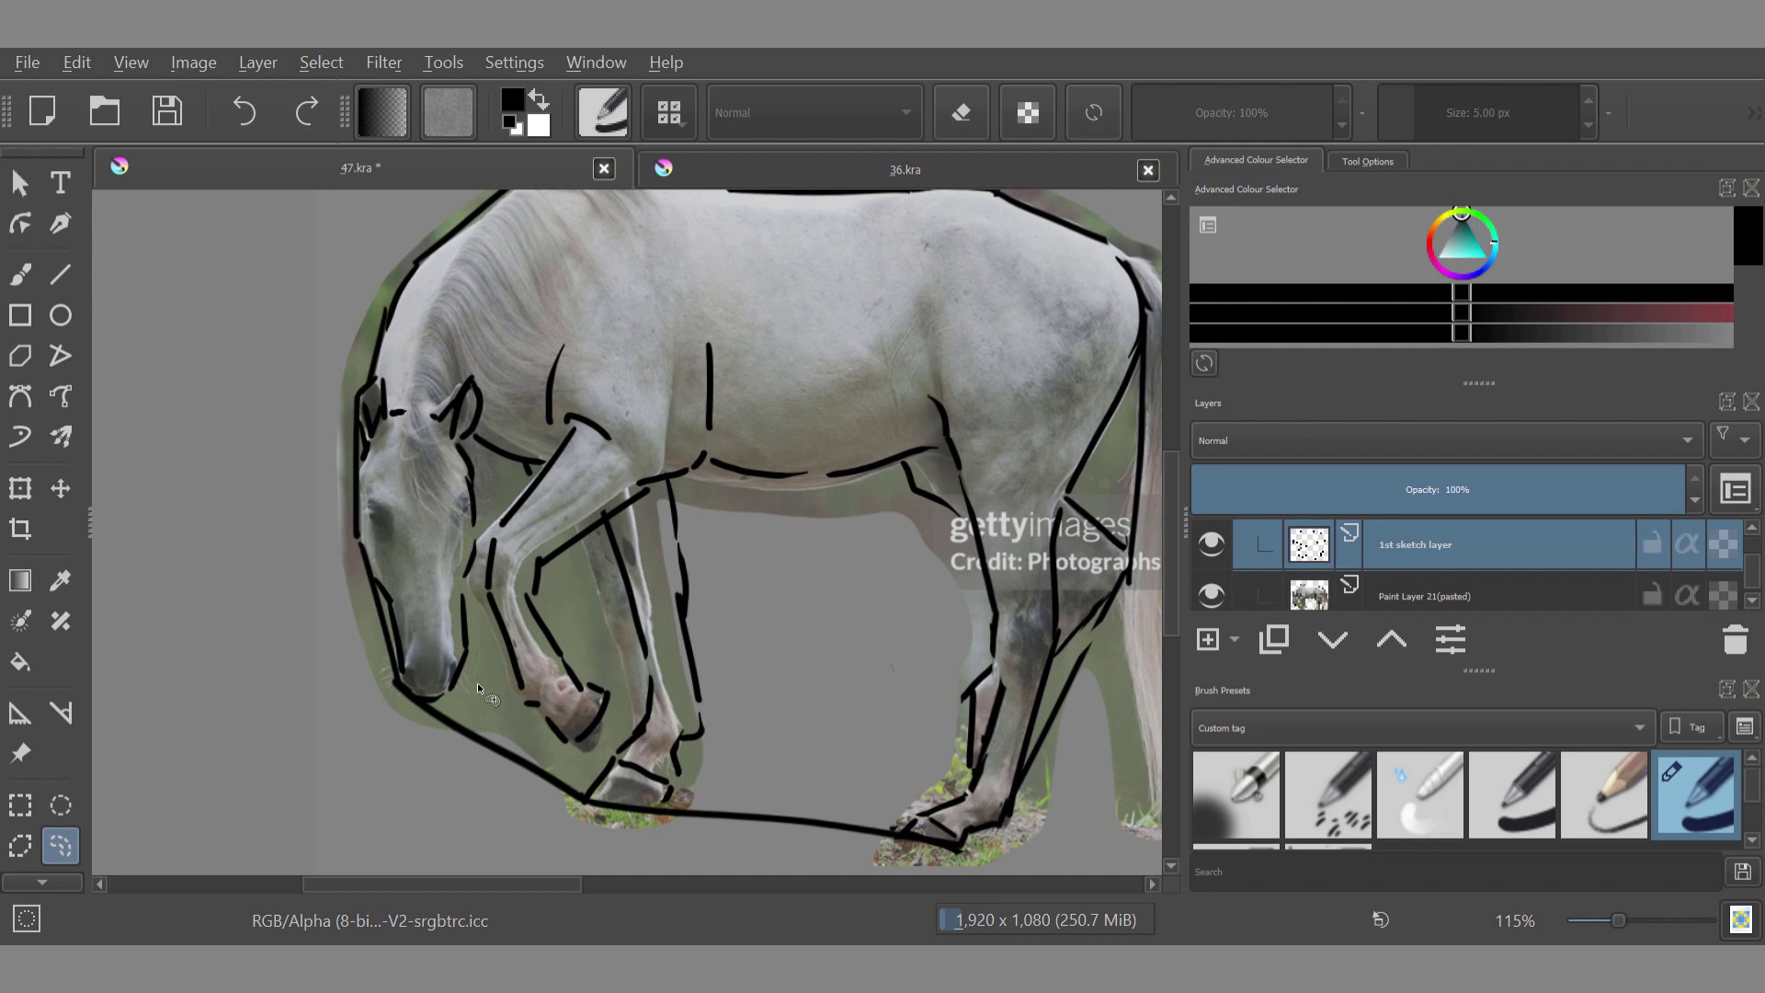
Step: Select the outline strokes along the far side of the head and shift them to fit the photo's cheek
{"action": "left_click_drag", "start_coordinate": [478, 537], "coordinate": [457, 563]}
{"action": "left_click", "coordinate": [60, 489]}
{"action": "left_click_drag", "start_coordinate": [757, 462], "coordinate": [746, 475]}
{"action": "left_click", "coordinate": [60, 846]}
{"action": "left_click_drag", "start_coordinate": [473, 535], "coordinate": [480, 542]}
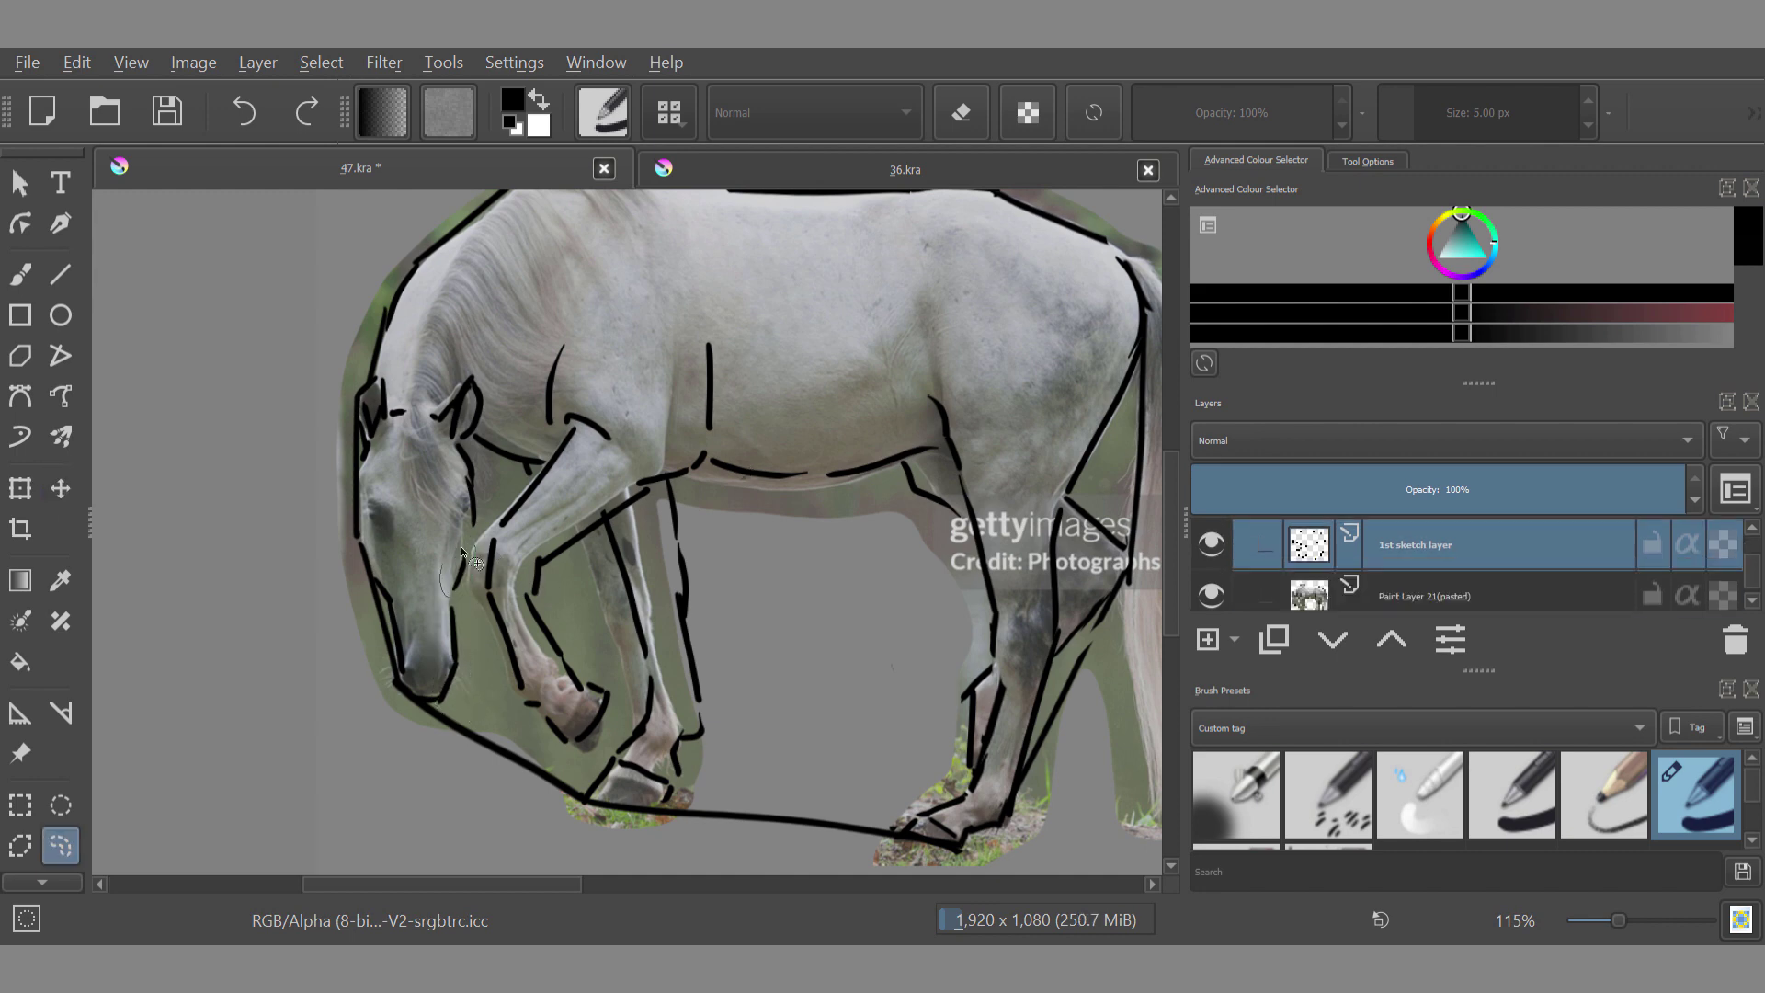
{"action": "left_click", "coordinate": [60, 489]}
{"action": "left_click_drag", "start_coordinate": [183, 656], "coordinate": [178, 657]}
{"action": "key", "text": "ctrl+t"}
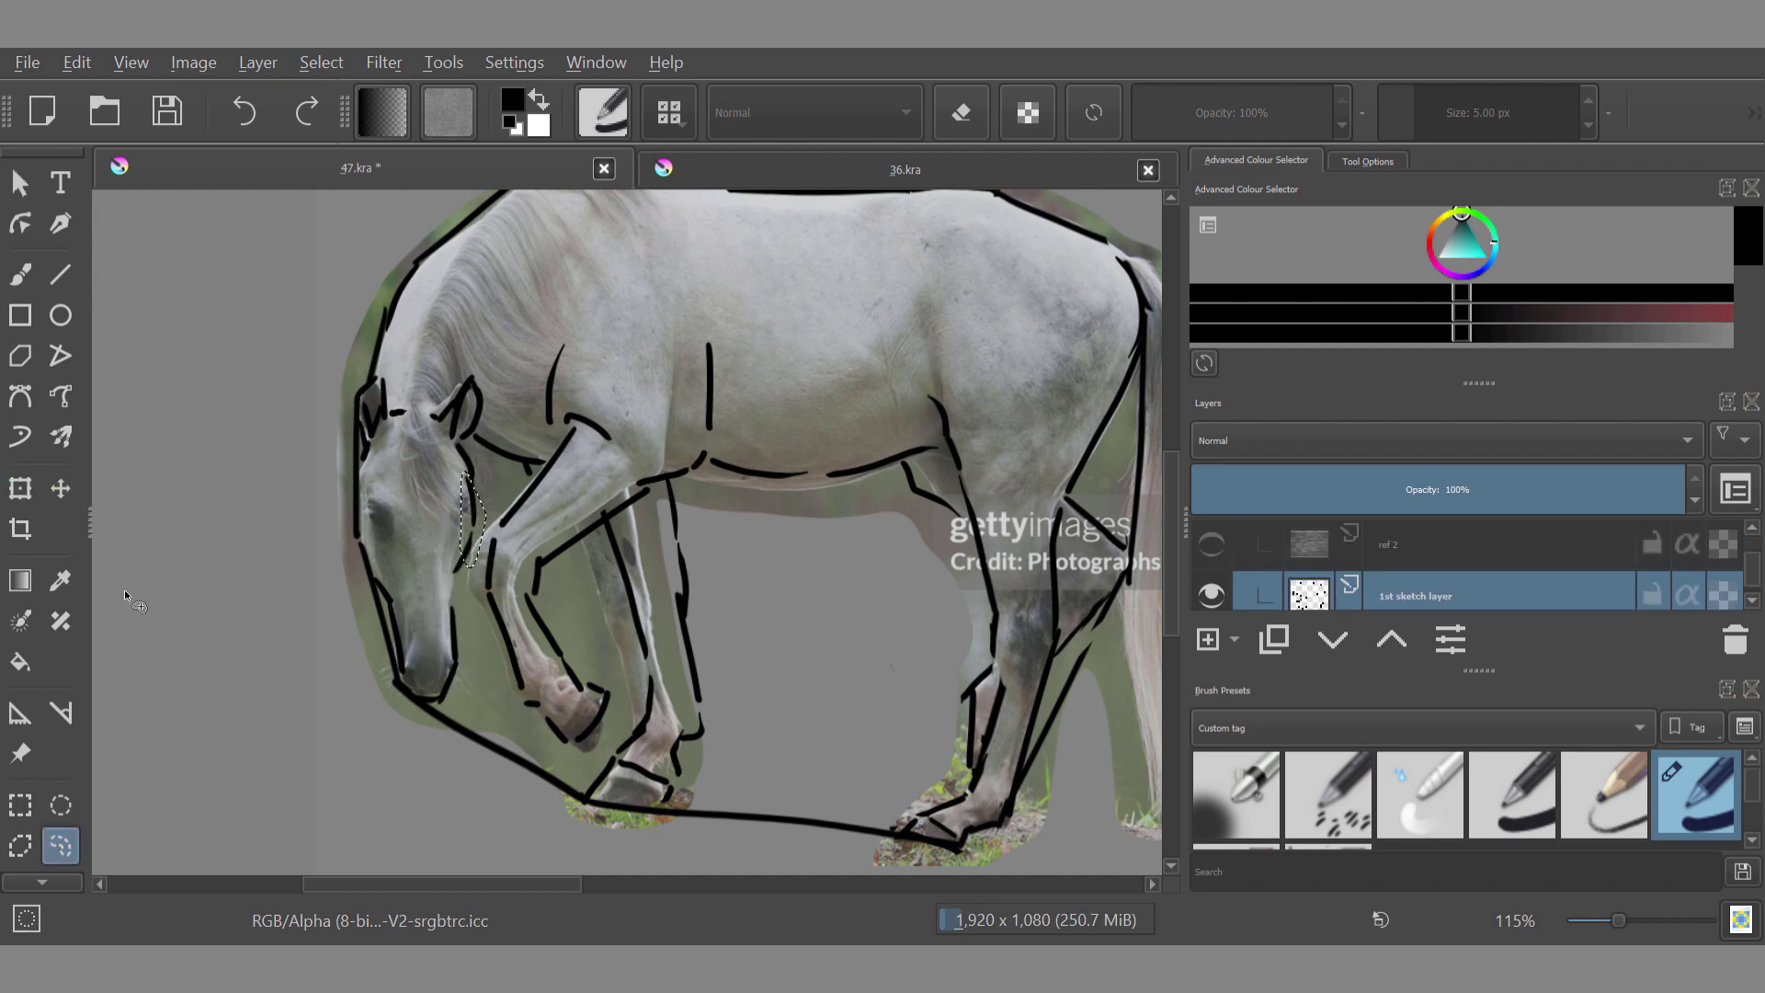
Step: Move the small stroke at the lower end of the cheek line up beside the far eye
{"action": "scroll", "coordinate": [464, 585], "scroll_direction": "up", "scroll_amount": 4}
{"action": "scroll", "coordinate": [465, 585], "scroll_direction": "up", "scroll_amount": 3}
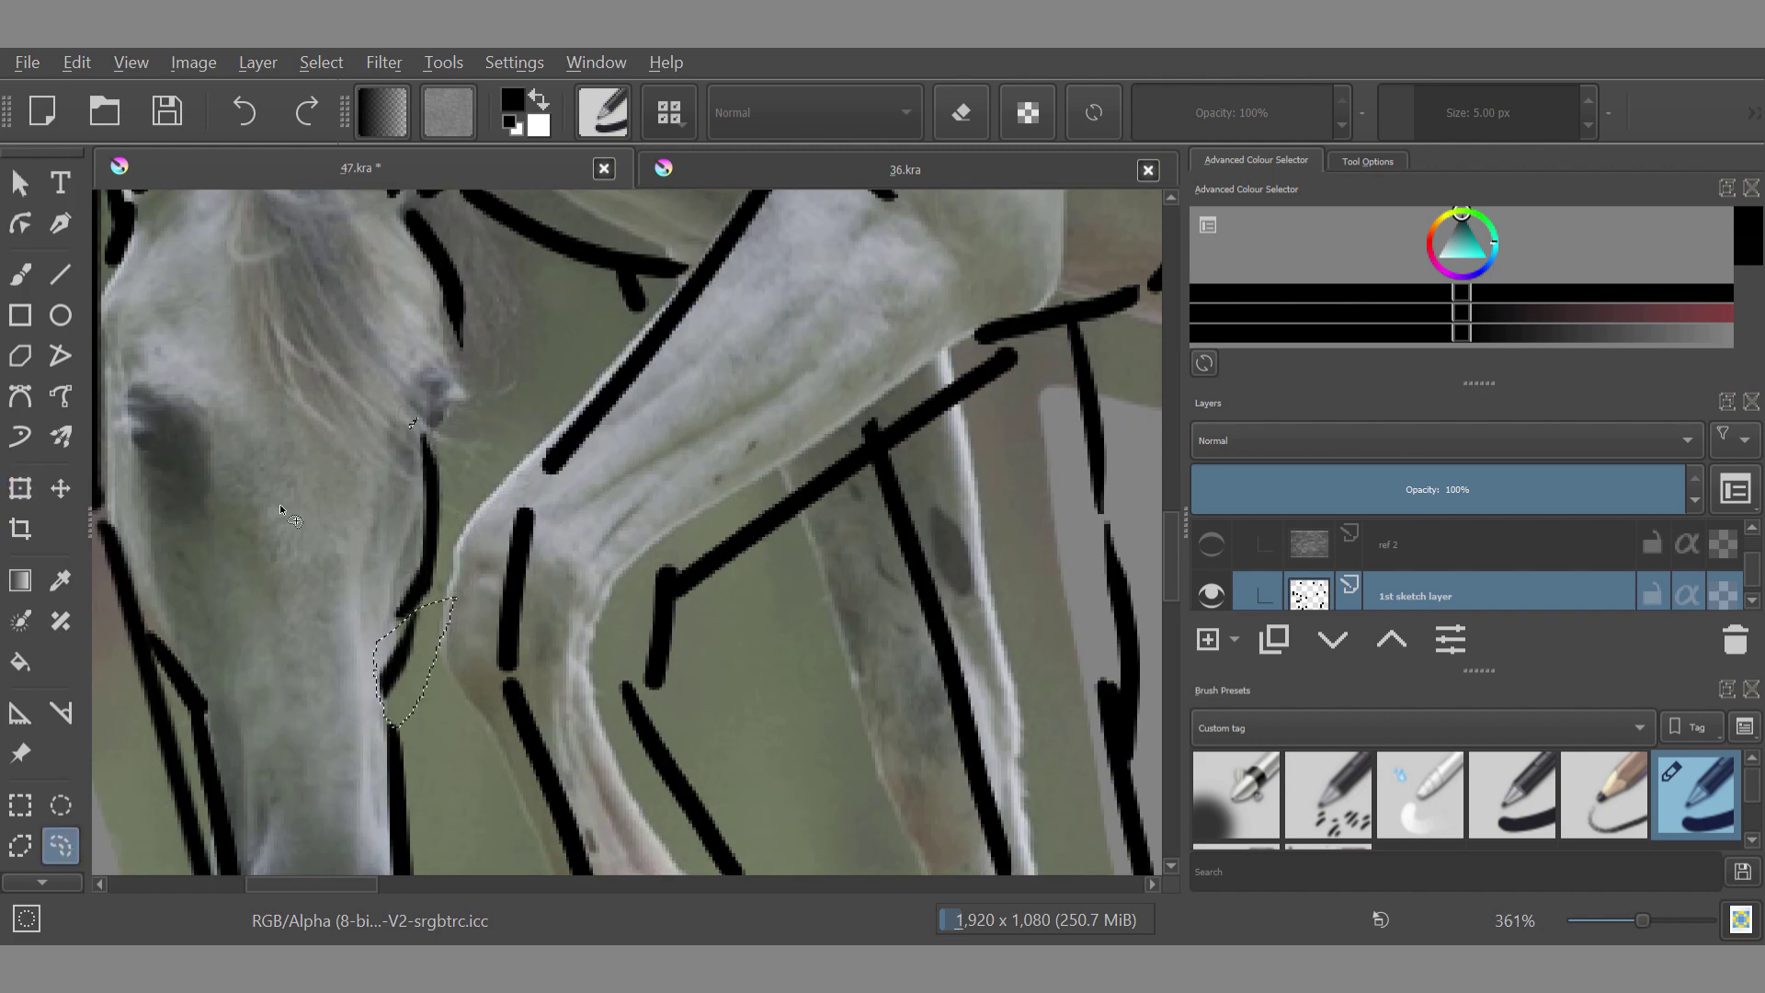
{"action": "key", "text": "t"}
{"action": "left_click", "coordinate": [60, 846]}
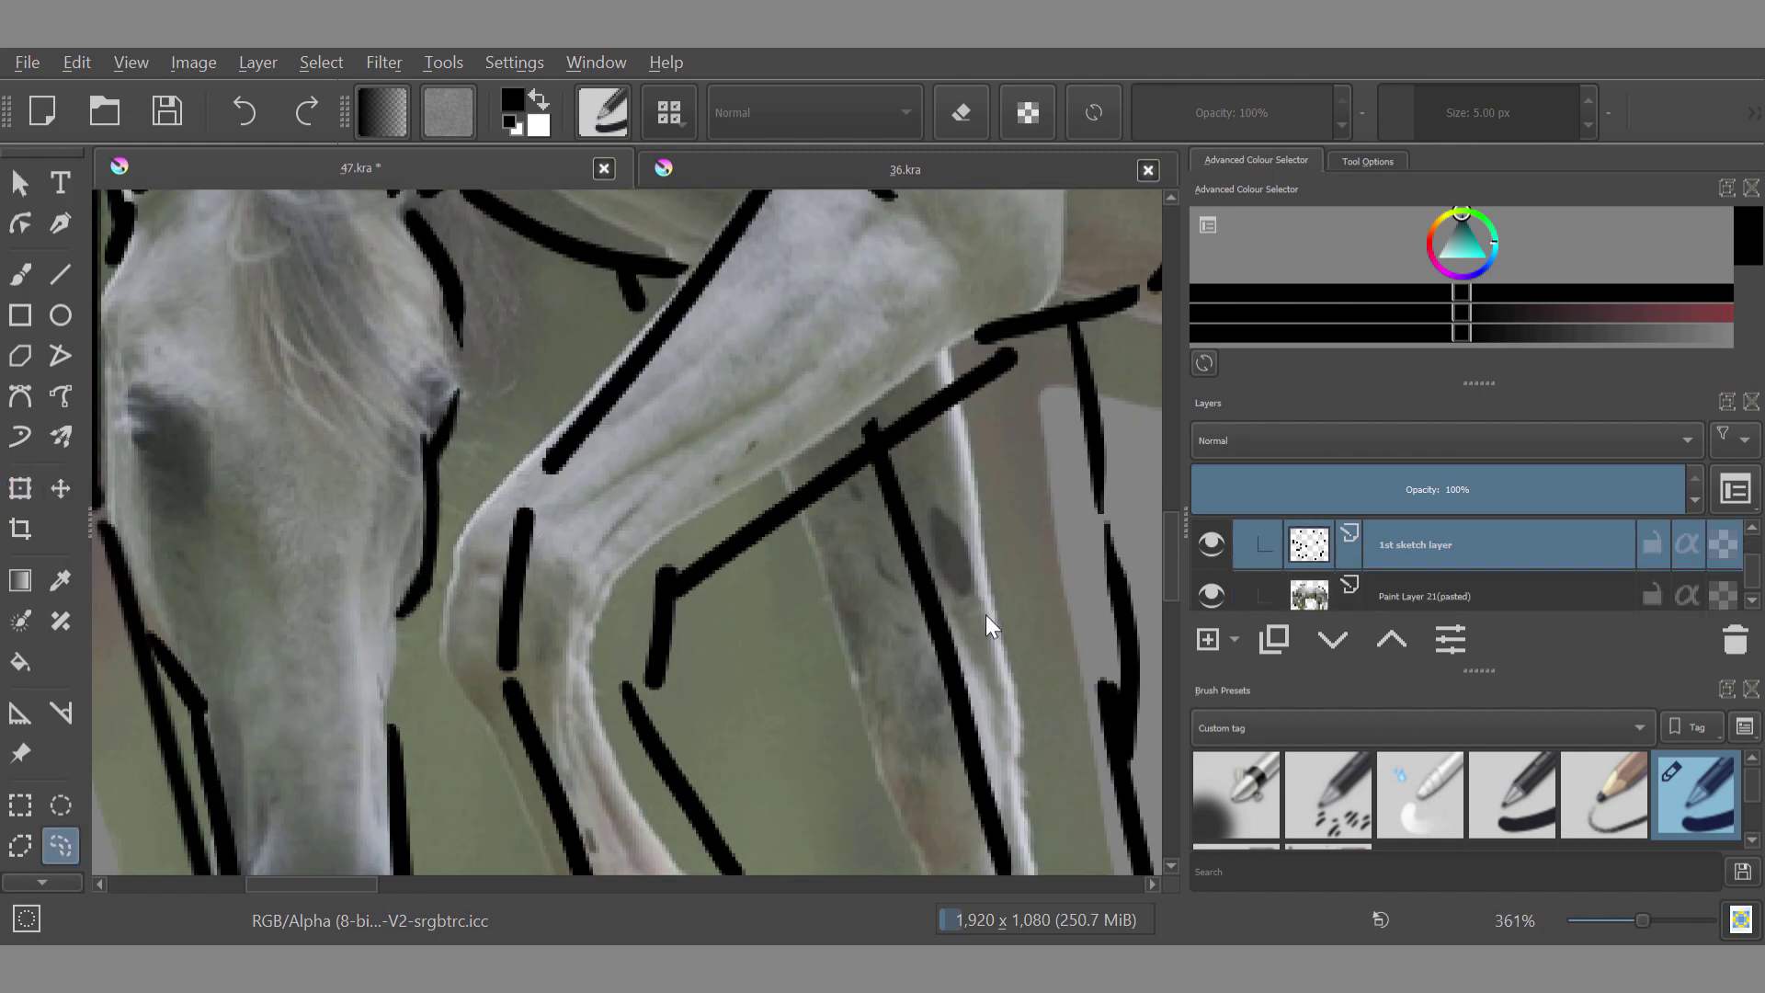
Step: Select the far ear outline with the line beneath it and adjust them to the photo's ear and brow
{"action": "left_click_drag", "start_coordinate": [732, 570], "coordinate": [725, 671]}
{"action": "scroll", "coordinate": [725, 671], "scroll_direction": "down", "scroll_amount": 4}
{"action": "key", "text": "ctrl+t"}
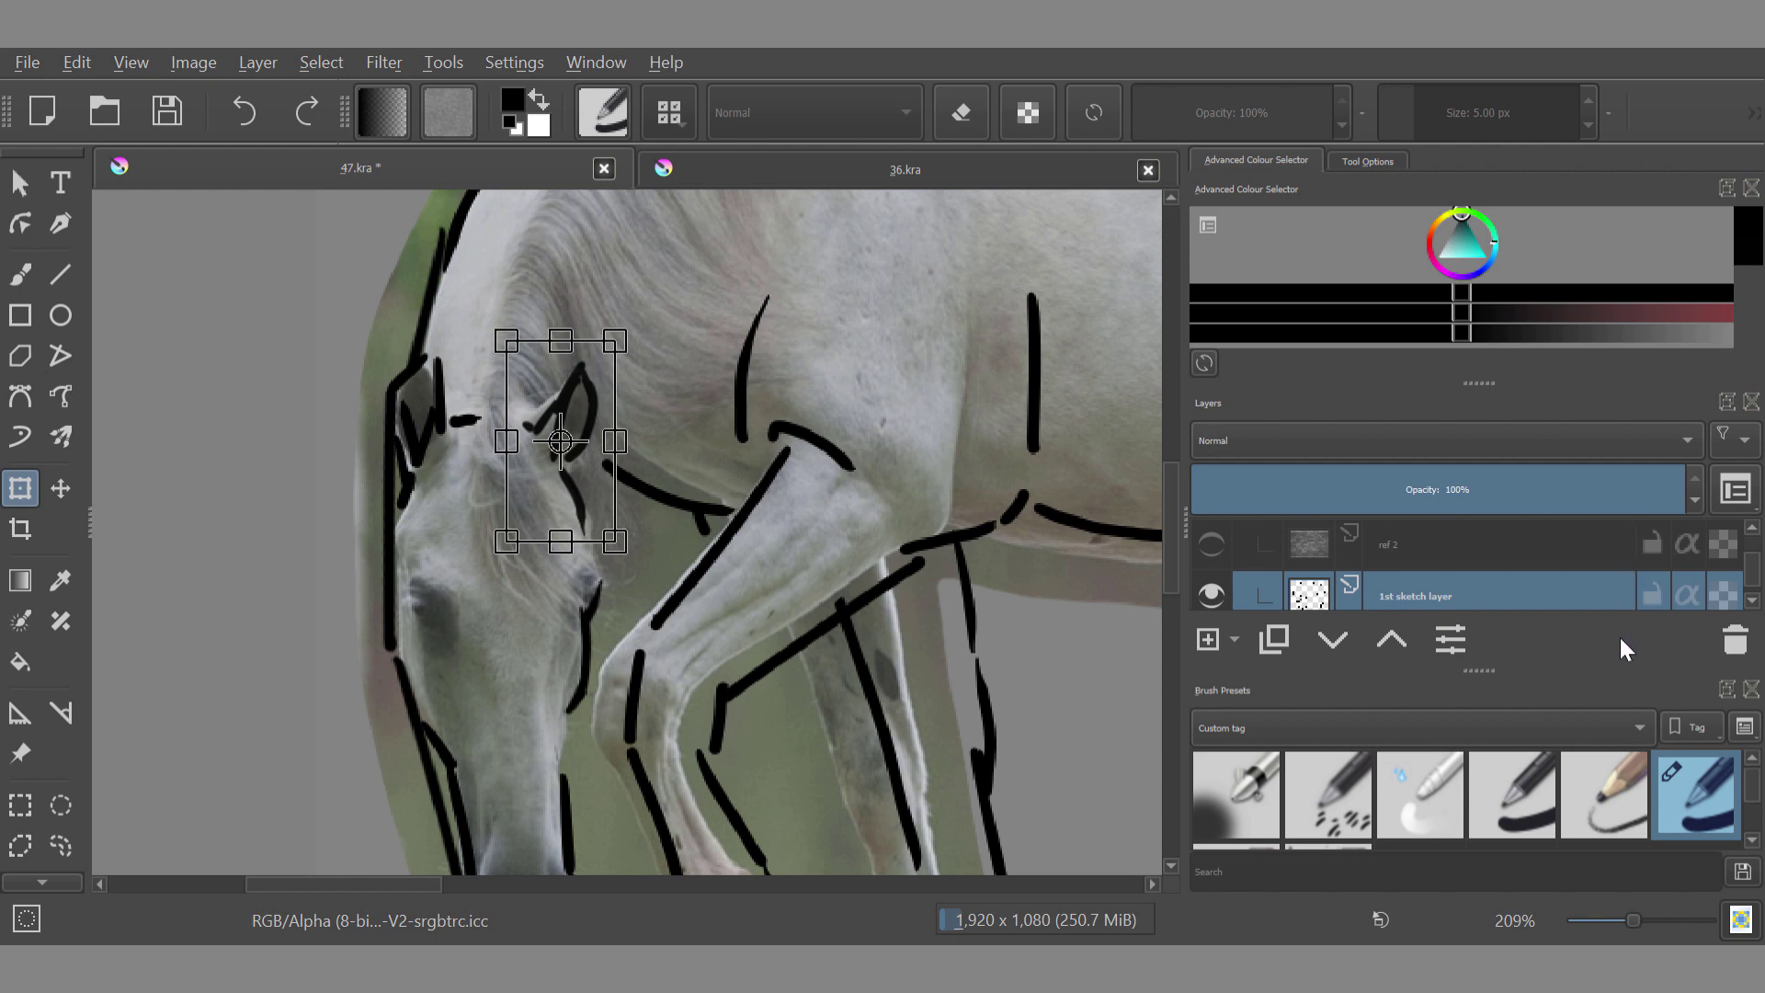
{"action": "left_click", "coordinate": [61, 846]}
{"action": "mouse_move", "coordinate": [584, 473]}
{"action": "left_mouse_down"}
{"action": "mouse_move", "coordinate": [559, 466]}
{"action": "mouse_move", "coordinate": [614, 526]}
{"action": "mouse_move", "coordinate": [584, 510]}
{"action": "left_mouse_up"}
{"action": "left_click", "coordinate": [60, 488]}
Step: Separate the inner stroke of the far ear and move it towards the poll
{"action": "left_click", "coordinate": [60, 846]}
{"action": "left_click_drag", "start_coordinate": [557, 438], "coordinate": [561, 397]}
{"action": "left_click", "coordinate": [60, 488]}
{"action": "left_click_drag", "start_coordinate": [177, 635], "coordinate": [150, 618]}
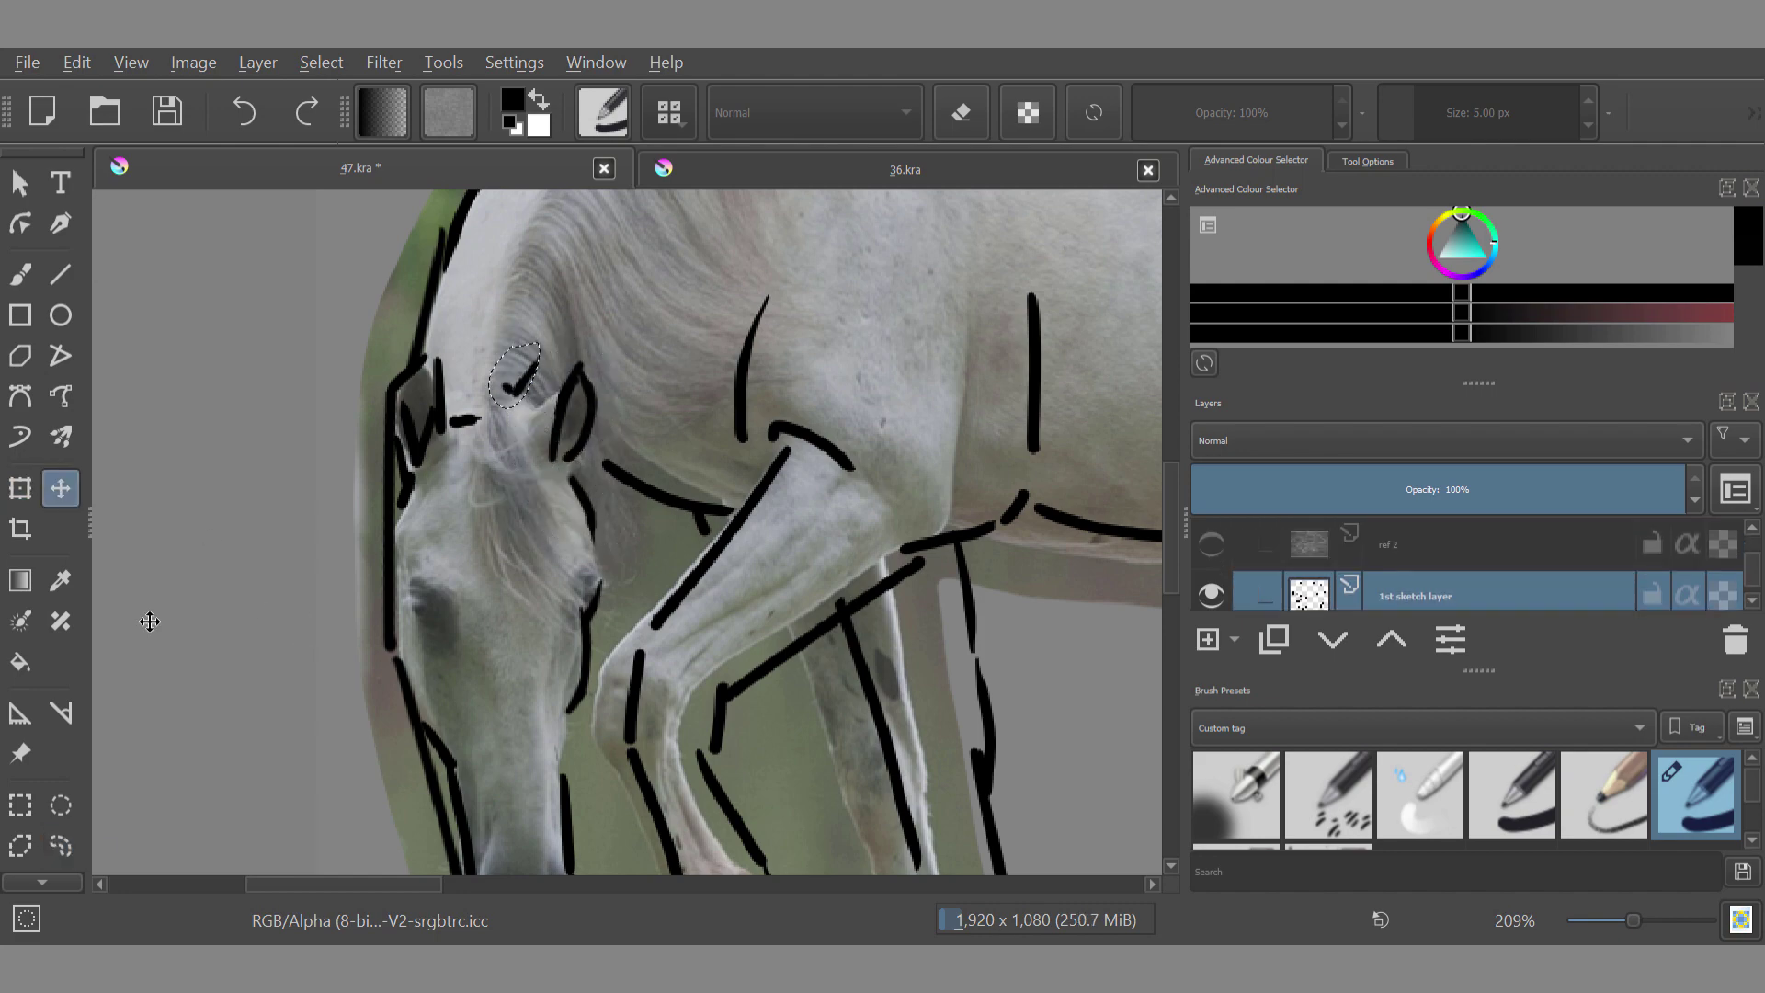
{"action": "left_click", "coordinate": [20, 488]}
{"action": "scroll", "coordinate": [546, 418], "scroll_direction": "up", "scroll_amount": 3}
Step: Reposition the remaining ear and poll strokes so both ears match the photo
{"action": "left_click", "coordinate": [61, 846]}
{"action": "left_click", "coordinate": [588, 570]}
{"action": "scroll", "coordinate": [593, 616], "scroll_direction": "down", "scroll_amount": 1}
{"action": "left_click_drag", "start_coordinate": [599, 659], "coordinate": [643, 679]}
{"action": "mouse_move", "coordinate": [476, 396]}
{"action": "left_mouse_down"}
{"action": "mouse_move", "coordinate": [492, 405]}
{"action": "mouse_move", "coordinate": [451, 473]}
{"action": "left_mouse_up"}
{"action": "left_click", "coordinate": [20, 488]}
{"action": "left_click", "coordinate": [60, 846]}
{"action": "mouse_move", "coordinate": [497, 356]}
{"action": "left_mouse_down"}
{"action": "mouse_move", "coordinate": [448, 601]}
{"action": "mouse_move", "coordinate": [512, 427]}
{"action": "left_mouse_up"}
{"action": "left_click", "coordinate": [61, 488]}
{"action": "mouse_move", "coordinate": [455, 492]}
{"action": "left_mouse_down"}
{"action": "mouse_move", "coordinate": [511, 409]}
{"action": "mouse_move", "coordinate": [457, 494]}
{"action": "mouse_move", "coordinate": [650, 359]}
{"action": "mouse_move", "coordinate": [808, 422]}
{"action": "mouse_move", "coordinate": [699, 387]}
{"action": "left_mouse_up"}
Step: Select the raised foreleg's front forearm line and fit it to the photo's forearm
{"action": "left_click", "coordinate": [20, 489]}
{"action": "left_click", "coordinate": [60, 846]}
{"action": "scroll", "coordinate": [456, 570], "scroll_direction": "down", "scroll_amount": 3}
{"action": "mouse_move", "coordinate": [589, 478]}
{"action": "left_mouse_down"}
{"action": "mouse_move", "coordinate": [553, 438]}
{"action": "mouse_move", "coordinate": [598, 478]}
{"action": "mouse_move", "coordinate": [563, 481]}
{"action": "left_mouse_up"}
{"action": "left_click", "coordinate": [29, 492]}
{"action": "left_click", "coordinate": [61, 846]}
{"action": "key", "text": "ctrl+shift+a"}
{"action": "left_click", "coordinate": [30, 496]}
{"action": "left_click", "coordinate": [61, 846]}
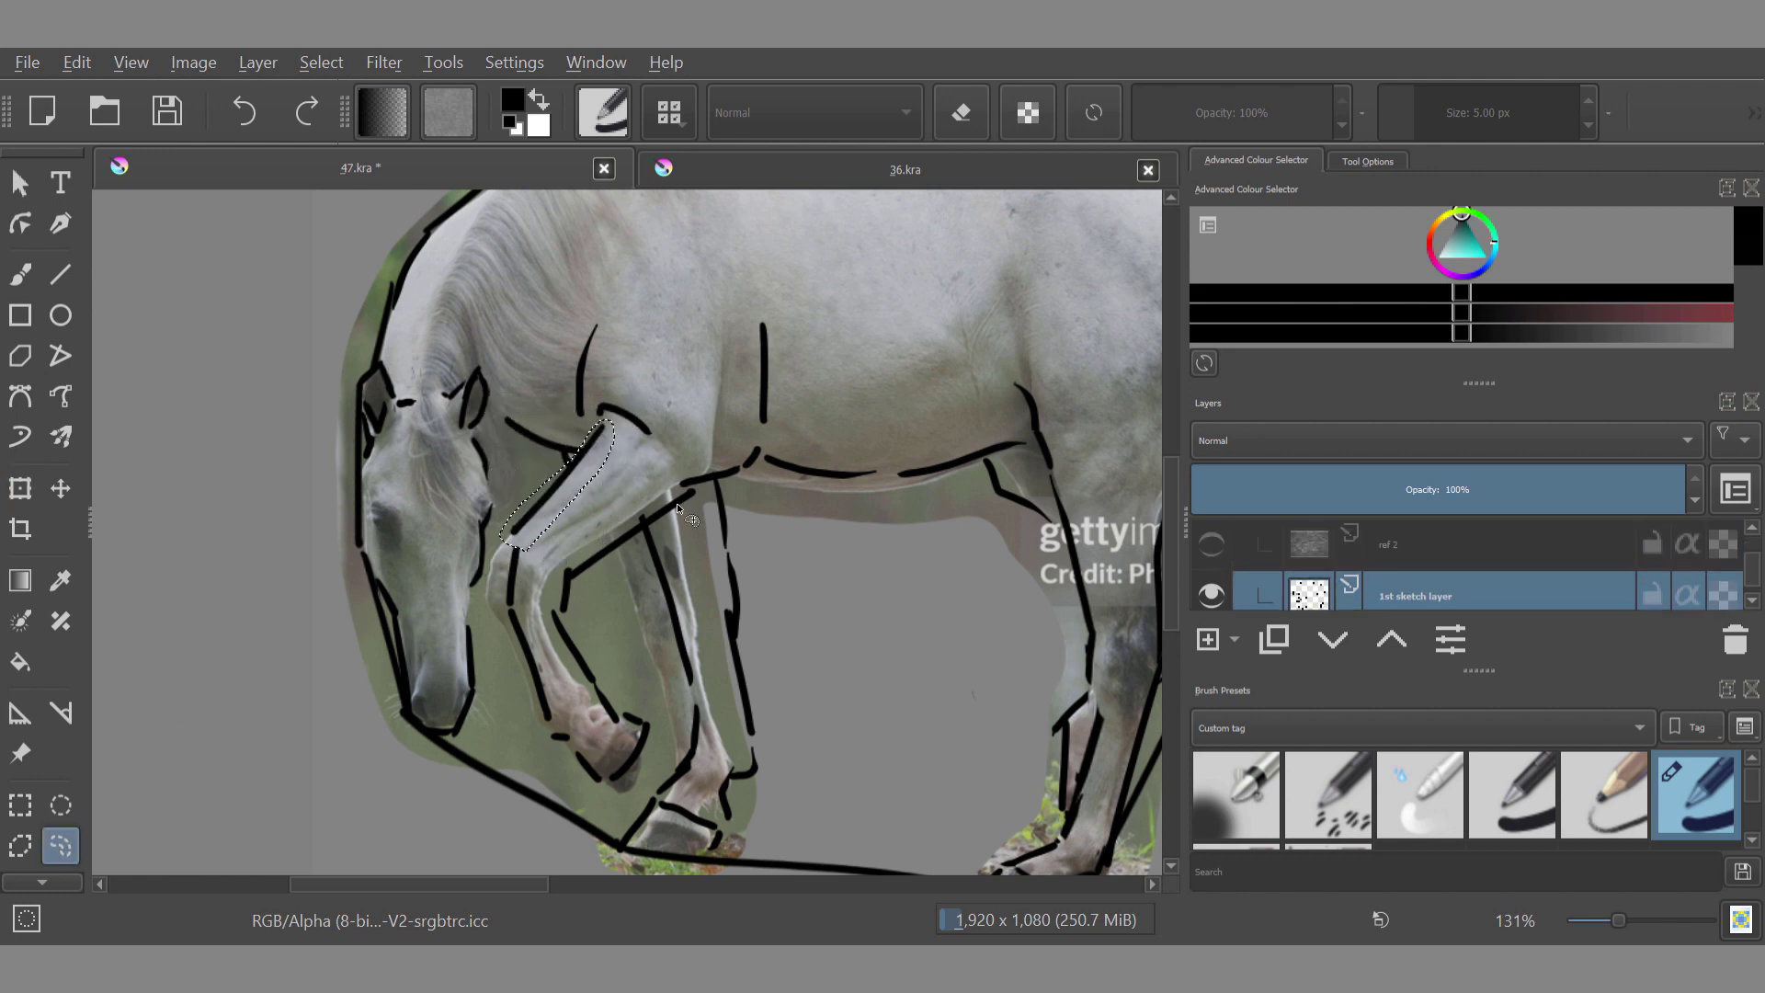
Step: Move the elbow, girth and rear forearm lines to match the photo's near foreleg and barrel
{"action": "key", "text": "ctrl+shift+a"}
{"action": "mouse_move", "coordinate": [780, 434]}
{"action": "left_mouse_down"}
{"action": "mouse_move", "coordinate": [708, 395]}
{"action": "mouse_move", "coordinate": [771, 453]}
{"action": "mouse_move", "coordinate": [713, 494]}
{"action": "left_mouse_up"}
{"action": "left_click", "coordinate": [22, 493]}
{"action": "left_click", "coordinate": [22, 493]}
{"action": "scroll", "coordinate": [708, 433], "scroll_direction": "up", "scroll_amount": 3}
{"action": "left_click", "coordinate": [61, 846]}
{"action": "key", "text": "ctrl+shift+a"}
{"action": "scroll", "coordinate": [673, 458], "scroll_direction": "down", "scroll_amount": 3}
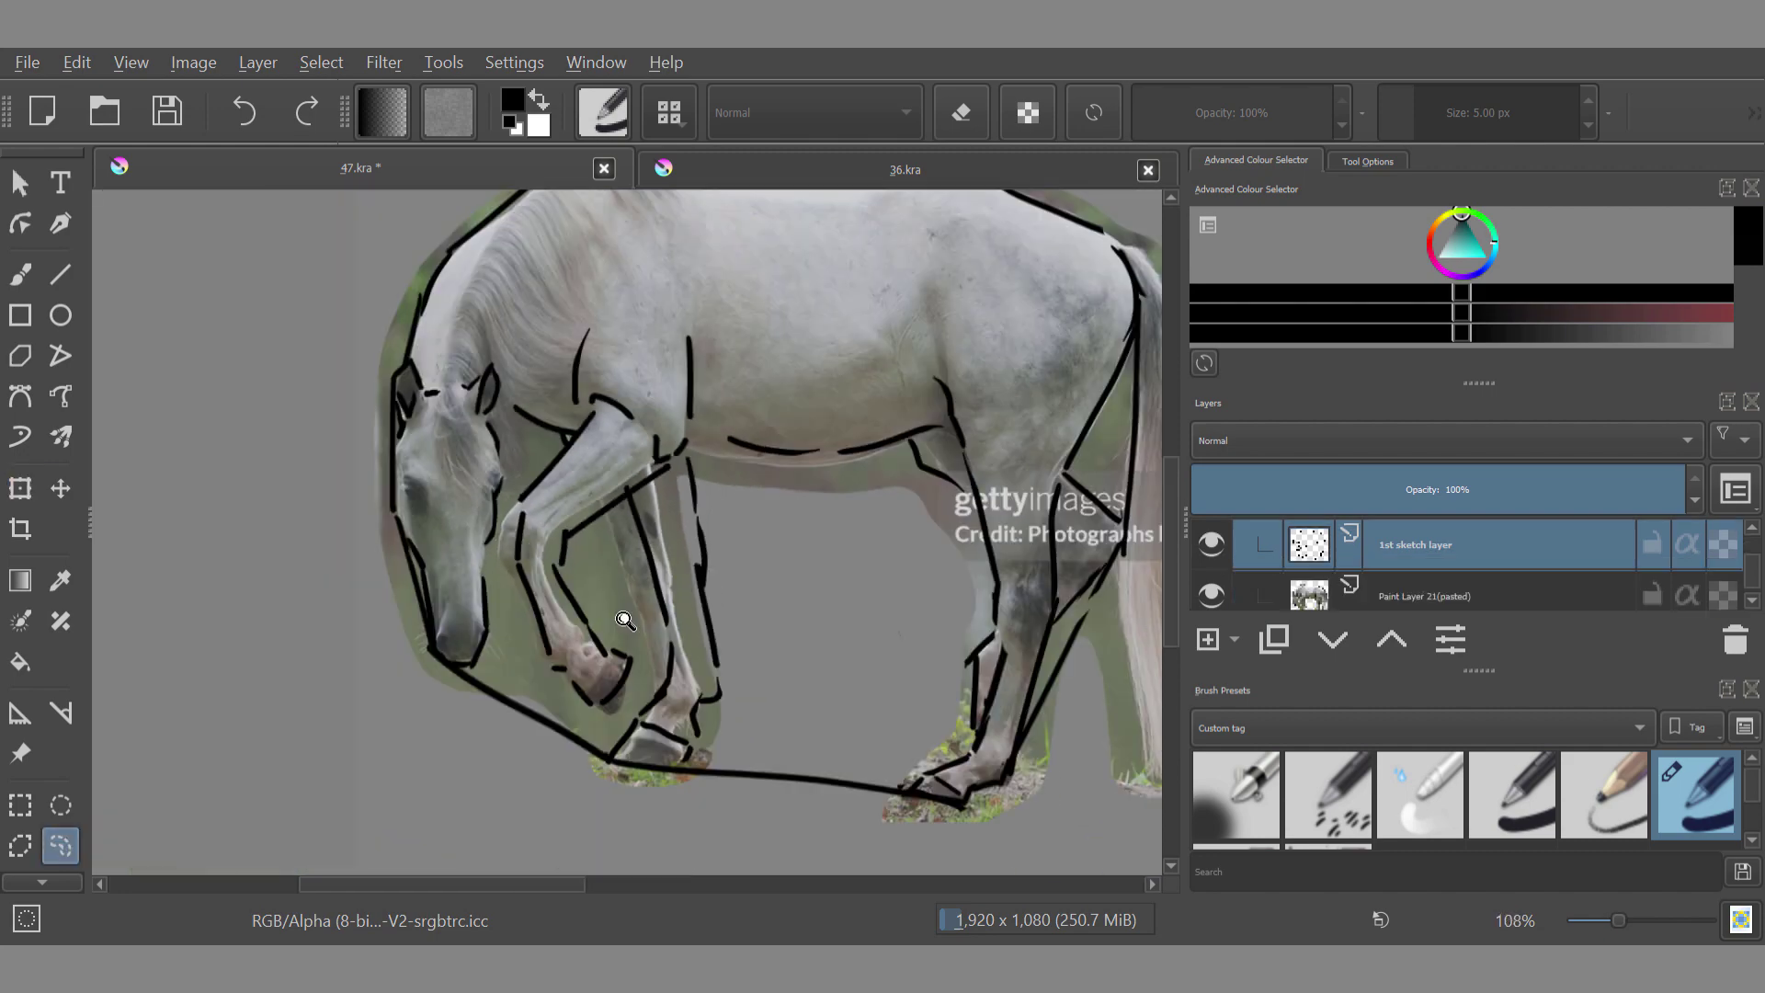
Step: Shift the knee line and the front cannon line of the raised foreleg onto the photo's leg
{"action": "scroll", "coordinate": [623, 619], "scroll_direction": "up", "scroll_amount": 2}
{"action": "left_click_drag", "start_coordinate": [501, 452], "coordinate": [488, 455]}
{"action": "left_click", "coordinate": [22, 490]}
{"action": "left_click_drag", "start_coordinate": [501, 590], "coordinate": [474, 589]}
{"action": "left_click", "coordinate": [61, 845]}
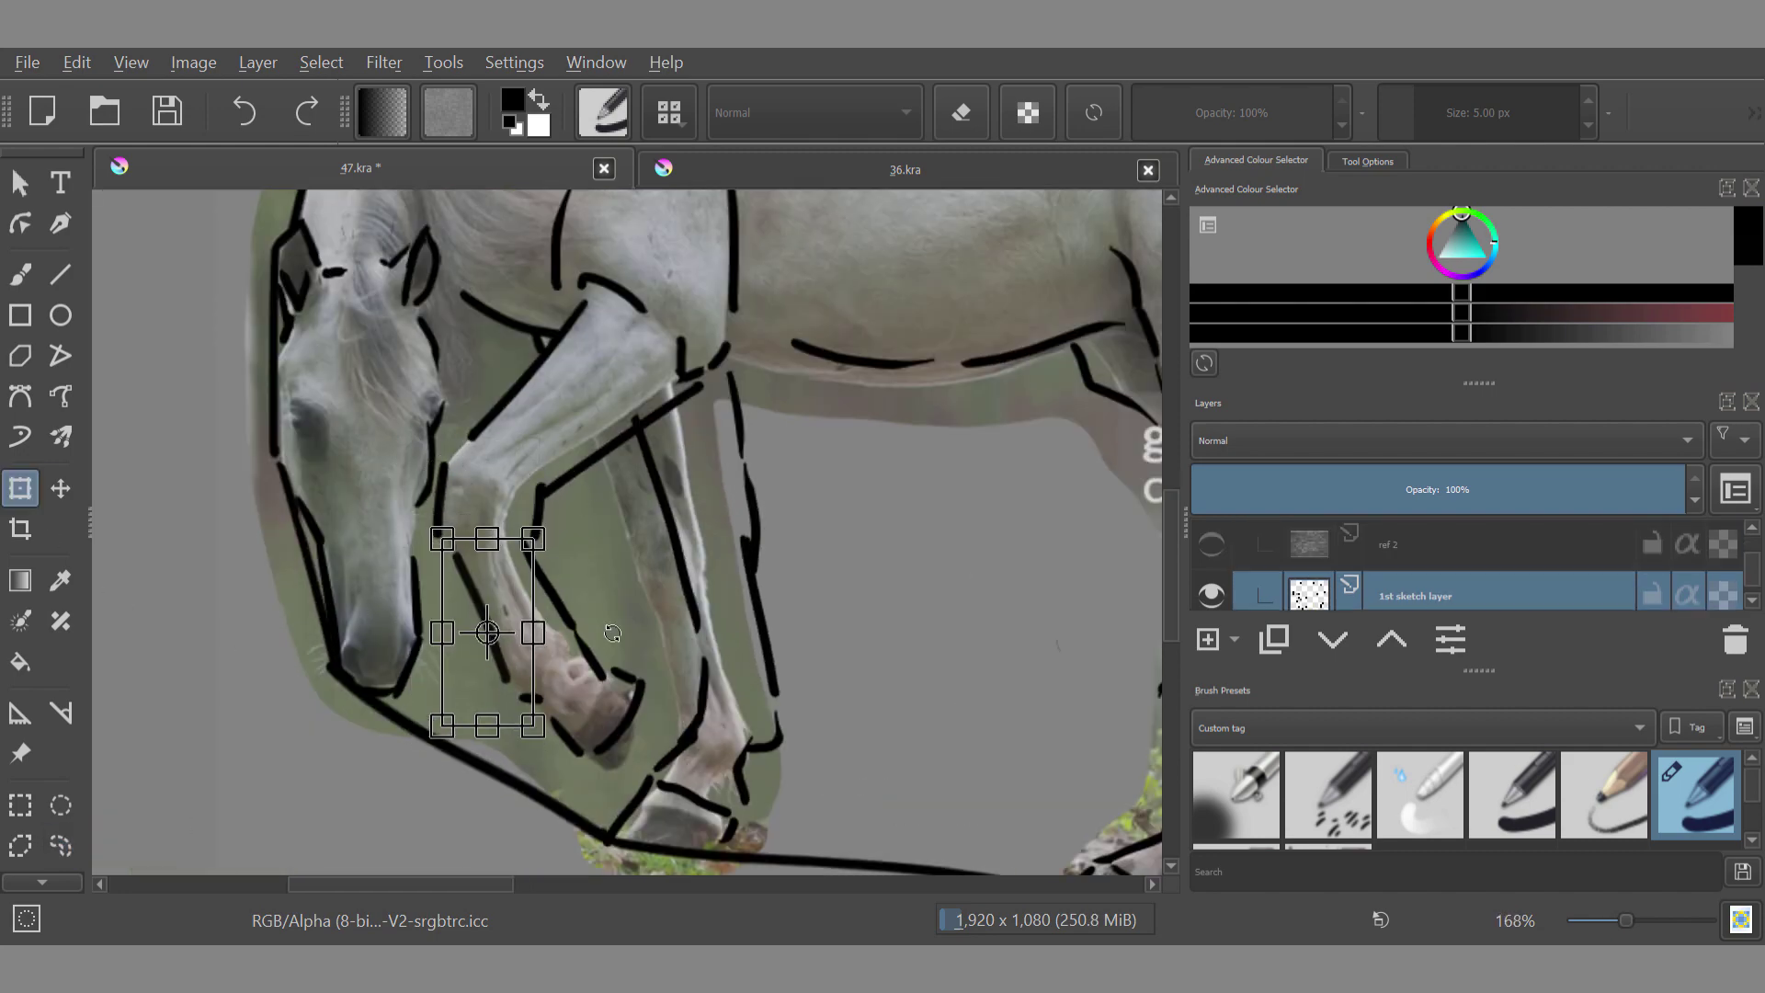
{"action": "left_click", "coordinate": [60, 846]}
{"action": "left_click", "coordinate": [21, 488]}
{"action": "scroll", "coordinate": [537, 713], "scroll_direction": "up", "scroll_amount": 2}
{"action": "scroll", "coordinate": [537, 712], "scroll_direction": "down", "scroll_amount": 2}
Step: Fit the rear forearm and rear cannon lines of the raised foreleg to the photo
{"action": "left_click", "coordinate": [61, 846]}
{"action": "left_click", "coordinate": [31, 495]}
{"action": "left_click_drag", "start_coordinate": [654, 436], "coordinate": [569, 460]}
{"action": "left_click", "coordinate": [60, 846]}
{"action": "left_click_drag", "start_coordinate": [515, 649], "coordinate": [542, 682]}
{"action": "left_click", "coordinate": [20, 488]}
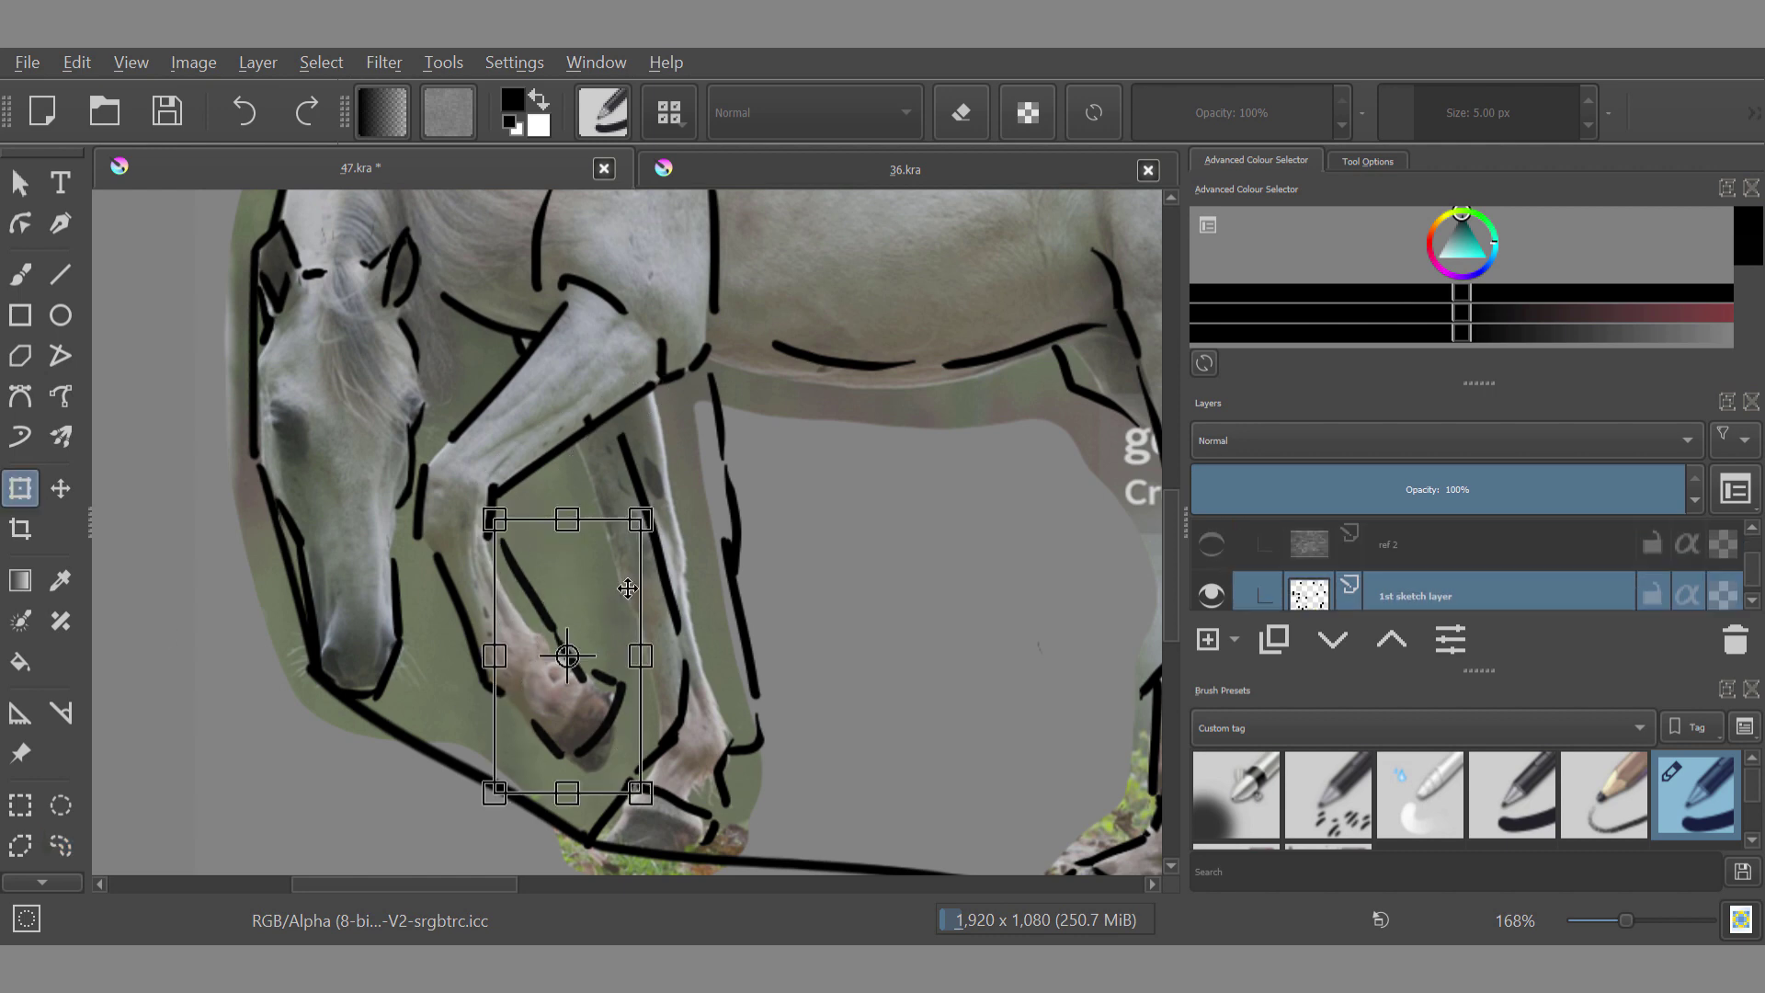
{"action": "left_click_drag", "start_coordinate": [627, 589], "coordinate": [615, 594]}
Step: Select the raised foreleg's hoof lines and transform them to match the photo's hoof
{"action": "left_click", "coordinate": [60, 846]}
{"action": "left_click_drag", "start_coordinate": [545, 656], "coordinate": [623, 638]}
{"action": "left_click", "coordinate": [20, 488]}
{"action": "left_click", "coordinate": [61, 846]}
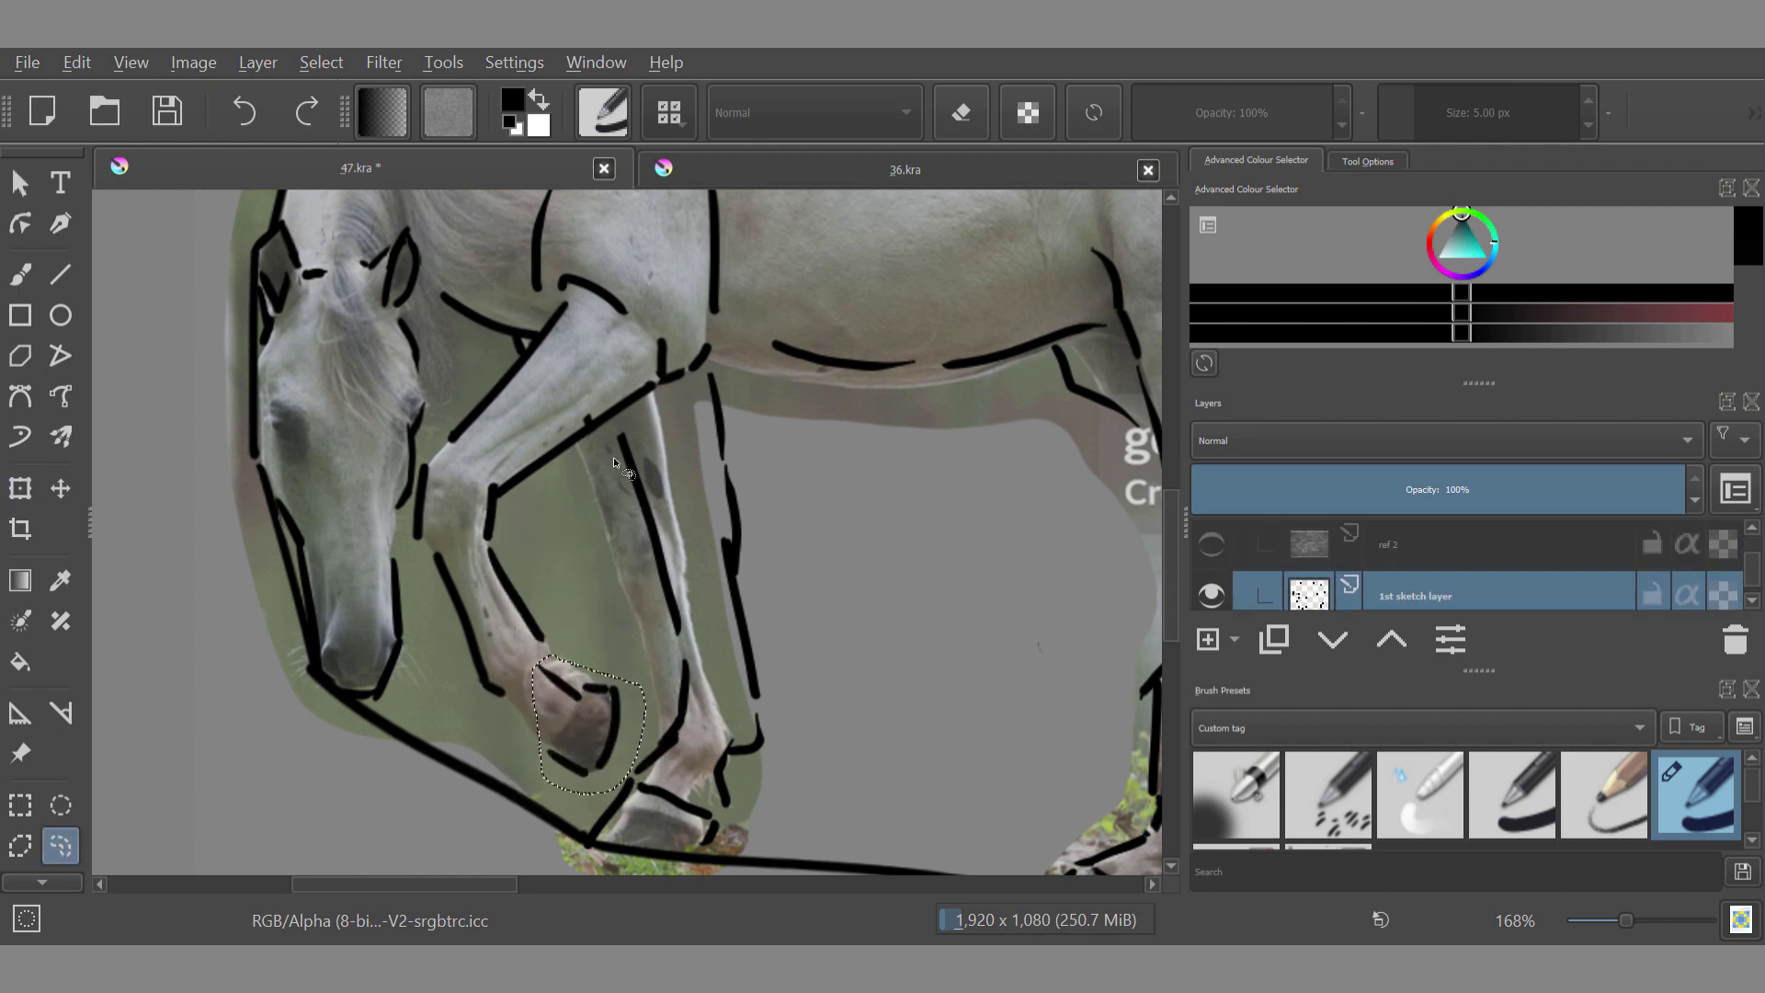
{"action": "key", "text": "ctrl+t"}
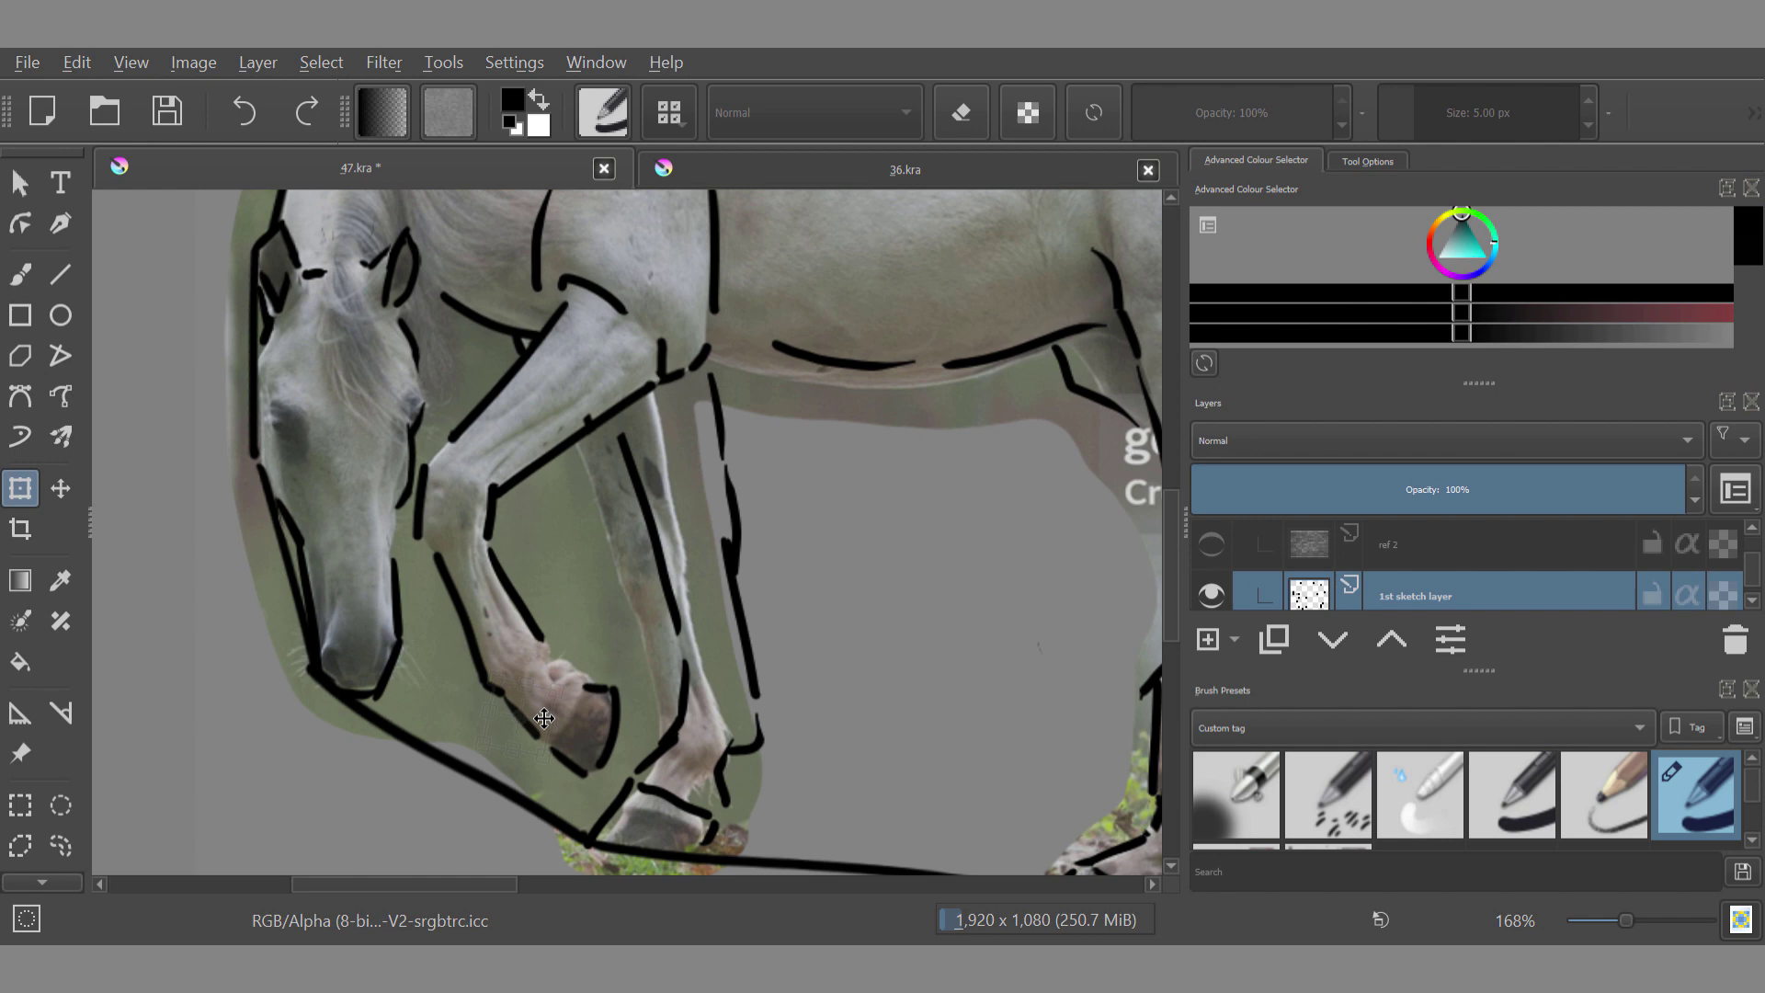
Step: Move the front and rear lines of the standing foreleg onto the photo's leg
{"action": "key", "text": "l"}
{"action": "scroll", "coordinate": [544, 719], "scroll_direction": "down", "scroll_amount": 3}
{"action": "left_click_drag", "start_coordinate": [590, 492], "coordinate": [571, 446]}
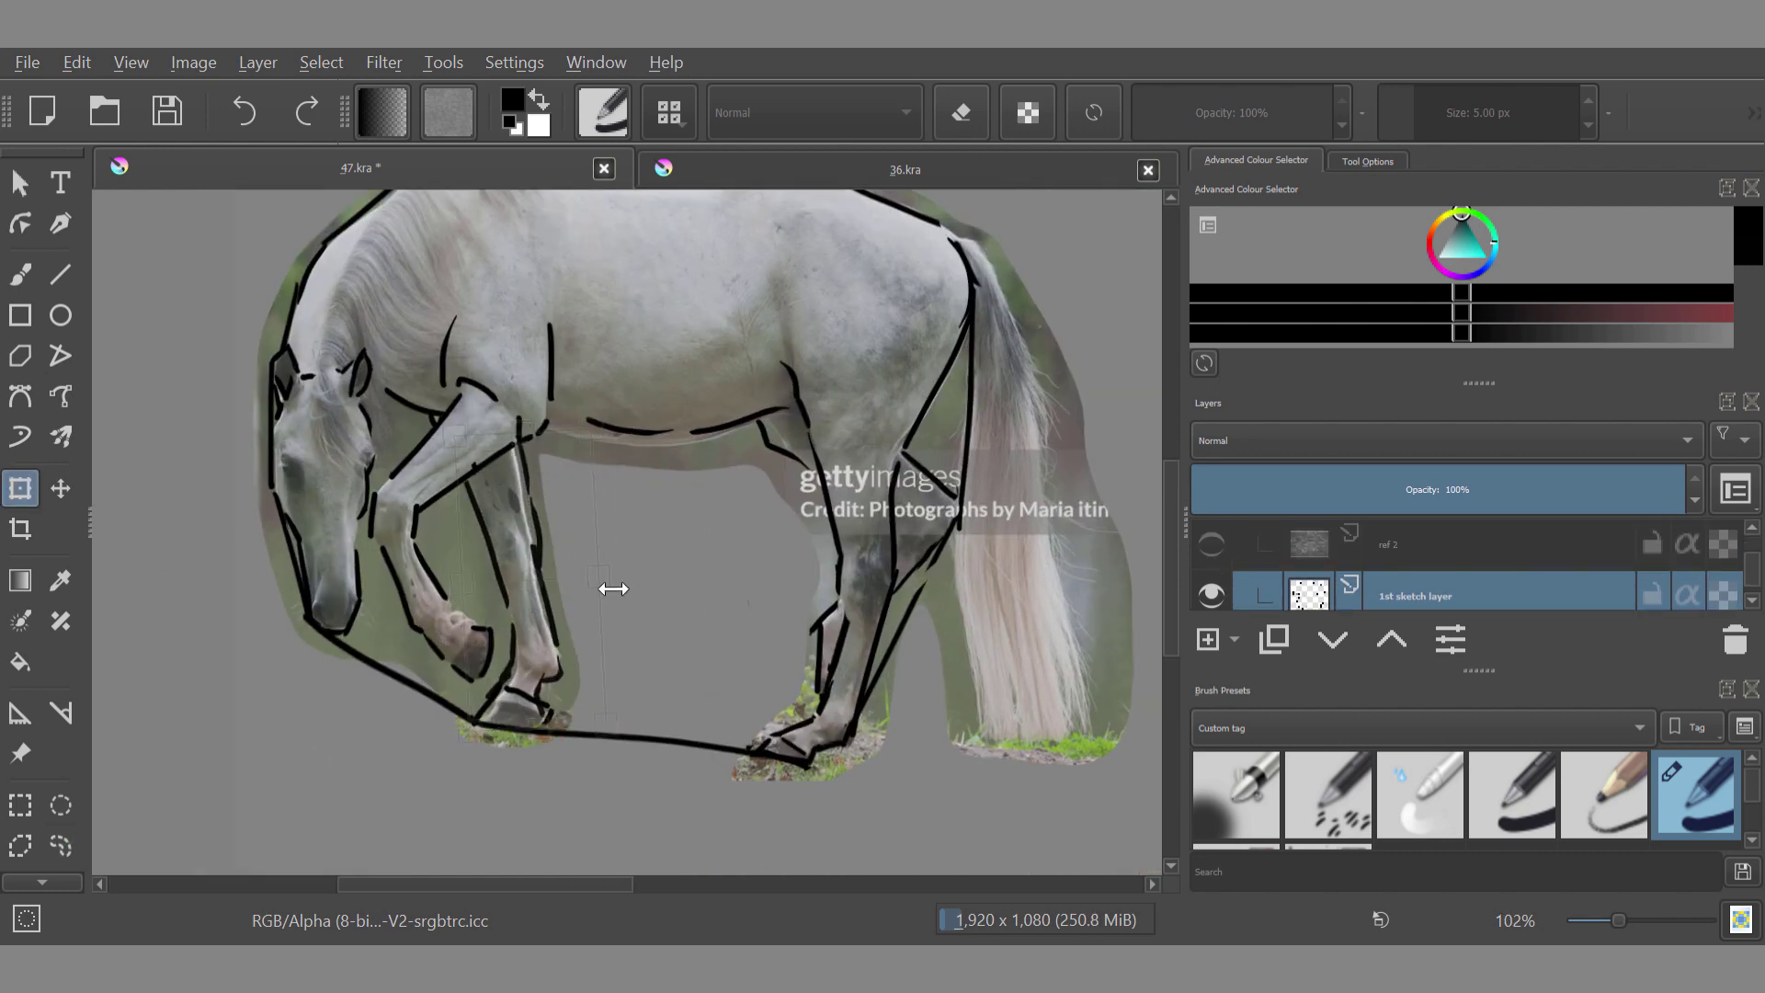
{"action": "key", "text": "ctrl+shift+a"}
{"action": "scroll", "coordinate": [574, 716], "scroll_direction": "up", "scroll_amount": 2}
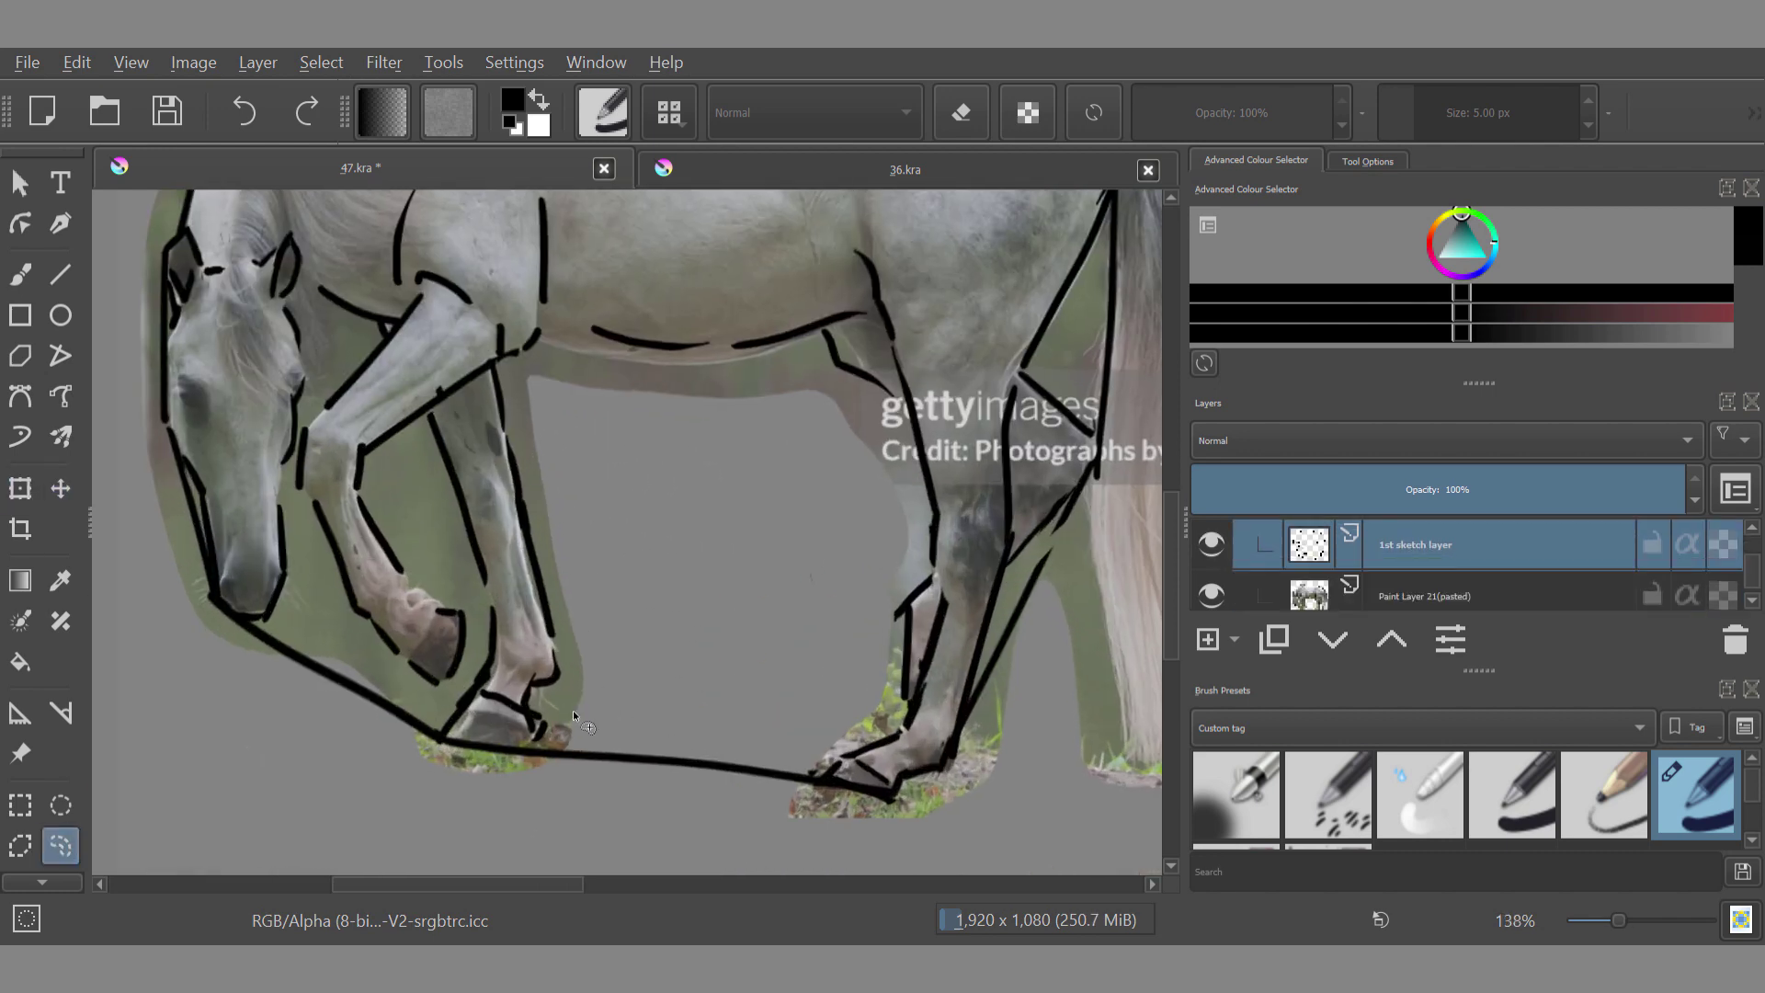
{"action": "left_click", "coordinate": [20, 489]}
{"action": "mouse_move", "coordinate": [552, 642]}
{"action": "left_mouse_down"}
{"action": "mouse_move", "coordinate": [501, 600]}
{"action": "mouse_move", "coordinate": [589, 608]}
{"action": "left_mouse_up"}
{"action": "left_click", "coordinate": [61, 845]}
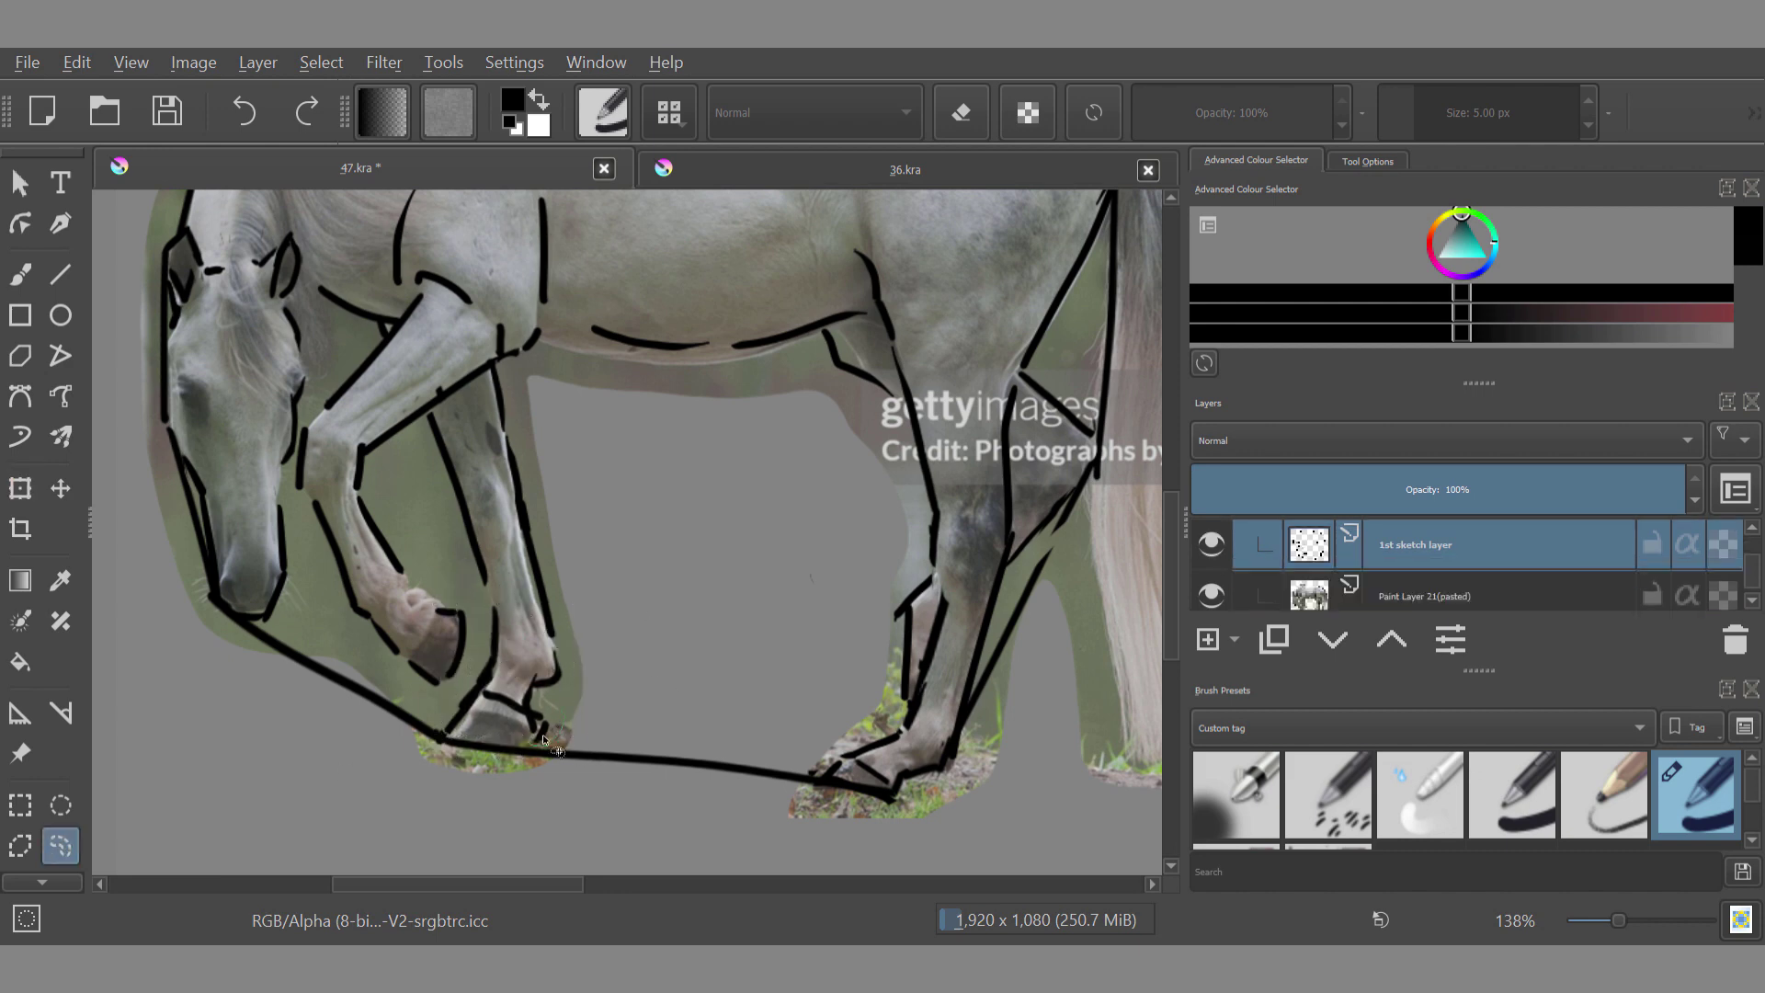
Step: Adjust the fetlock, pastern and hoof strokes of the standing foreleg to fit the photo
{"action": "left_click", "coordinate": [23, 496]}
{"action": "mouse_move", "coordinate": [556, 746]}
{"action": "left_mouse_down"}
{"action": "mouse_move", "coordinate": [383, 704]}
{"action": "mouse_move", "coordinate": [399, 690]}
{"action": "left_mouse_up"}
{"action": "scroll", "coordinate": [590, 731], "scroll_direction": "up", "scroll_amount": 2}
{"action": "left_click", "coordinate": [61, 845]}
{"action": "left_click", "coordinate": [610, 664]}
{"action": "left_click", "coordinate": [61, 489]}
{"action": "left_click", "coordinate": [60, 845]}
{"action": "key", "text": "t"}
{"action": "left_click", "coordinate": [60, 845]}
Step: Select the front part of the belly line and move it to meet the elbow
{"action": "scroll", "coordinate": [634, 650], "scroll_direction": "down", "scroll_amount": 4}
{"action": "key", "text": "ctrl+shift+a"}
{"action": "left_click_drag", "start_coordinate": [450, 548], "coordinate": [692, 508]}
{"action": "key", "text": "t"}
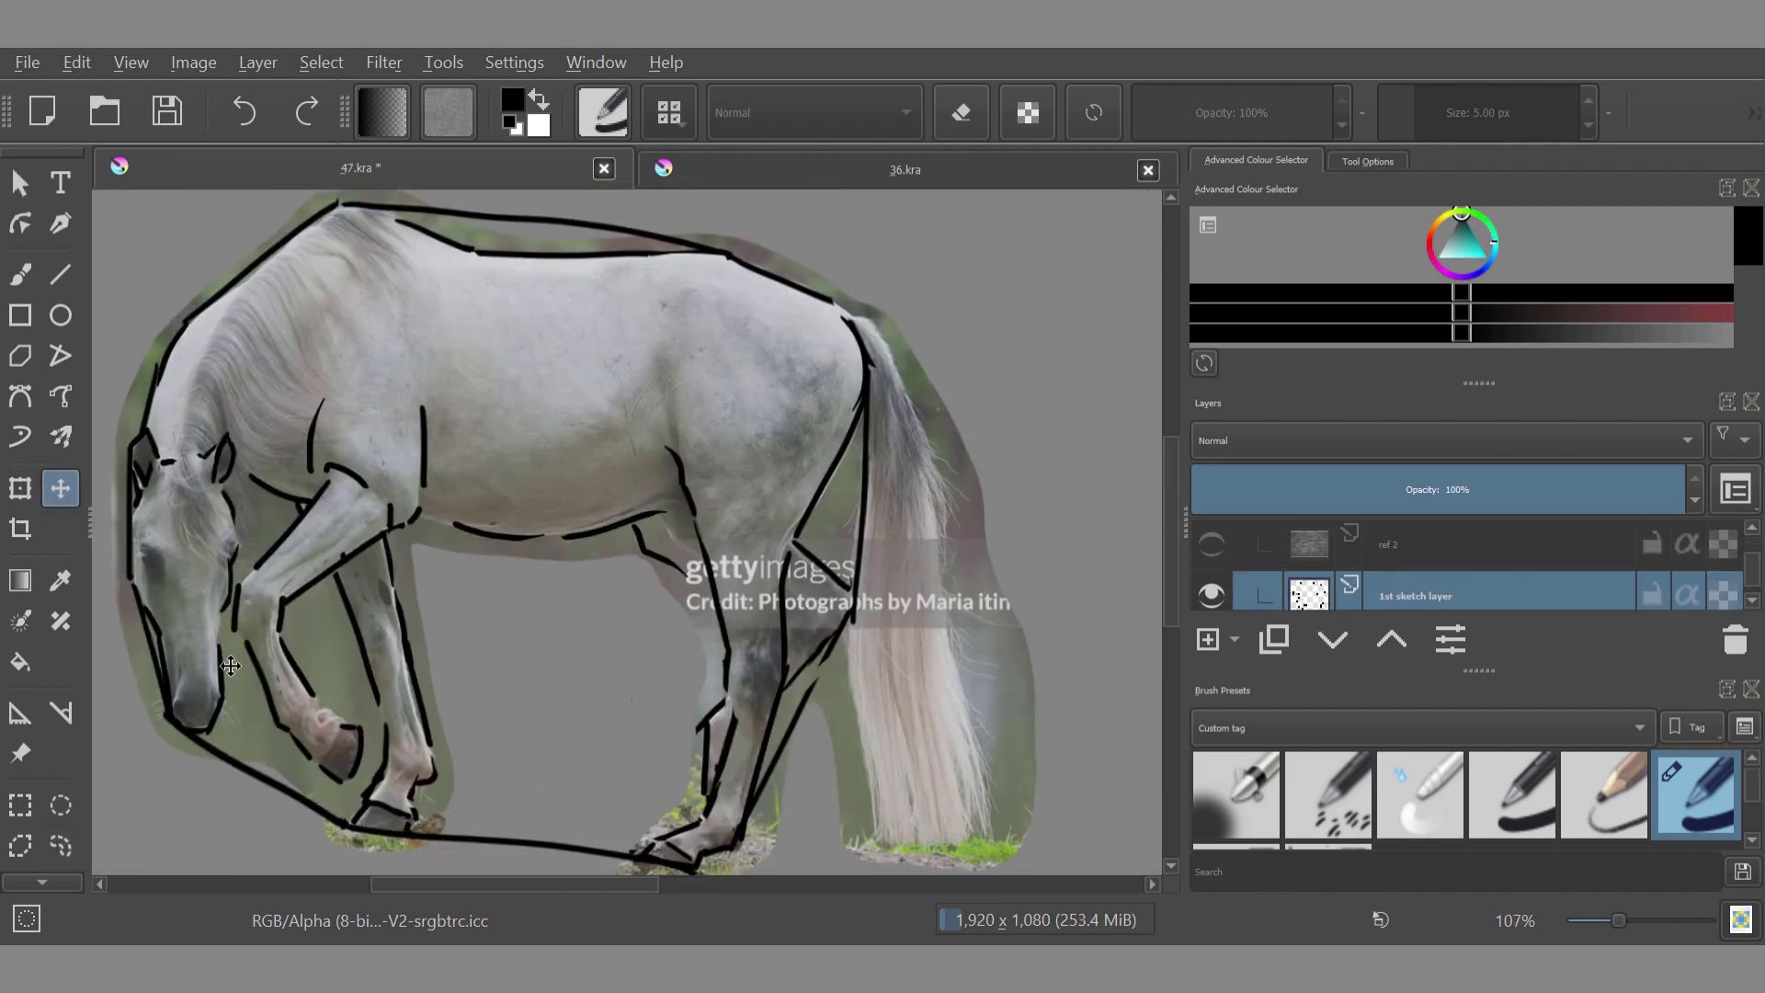
{"action": "key", "text": "ctrl+t"}
{"action": "scroll", "coordinate": [726, 515], "scroll_direction": "up", "scroll_amount": 2}
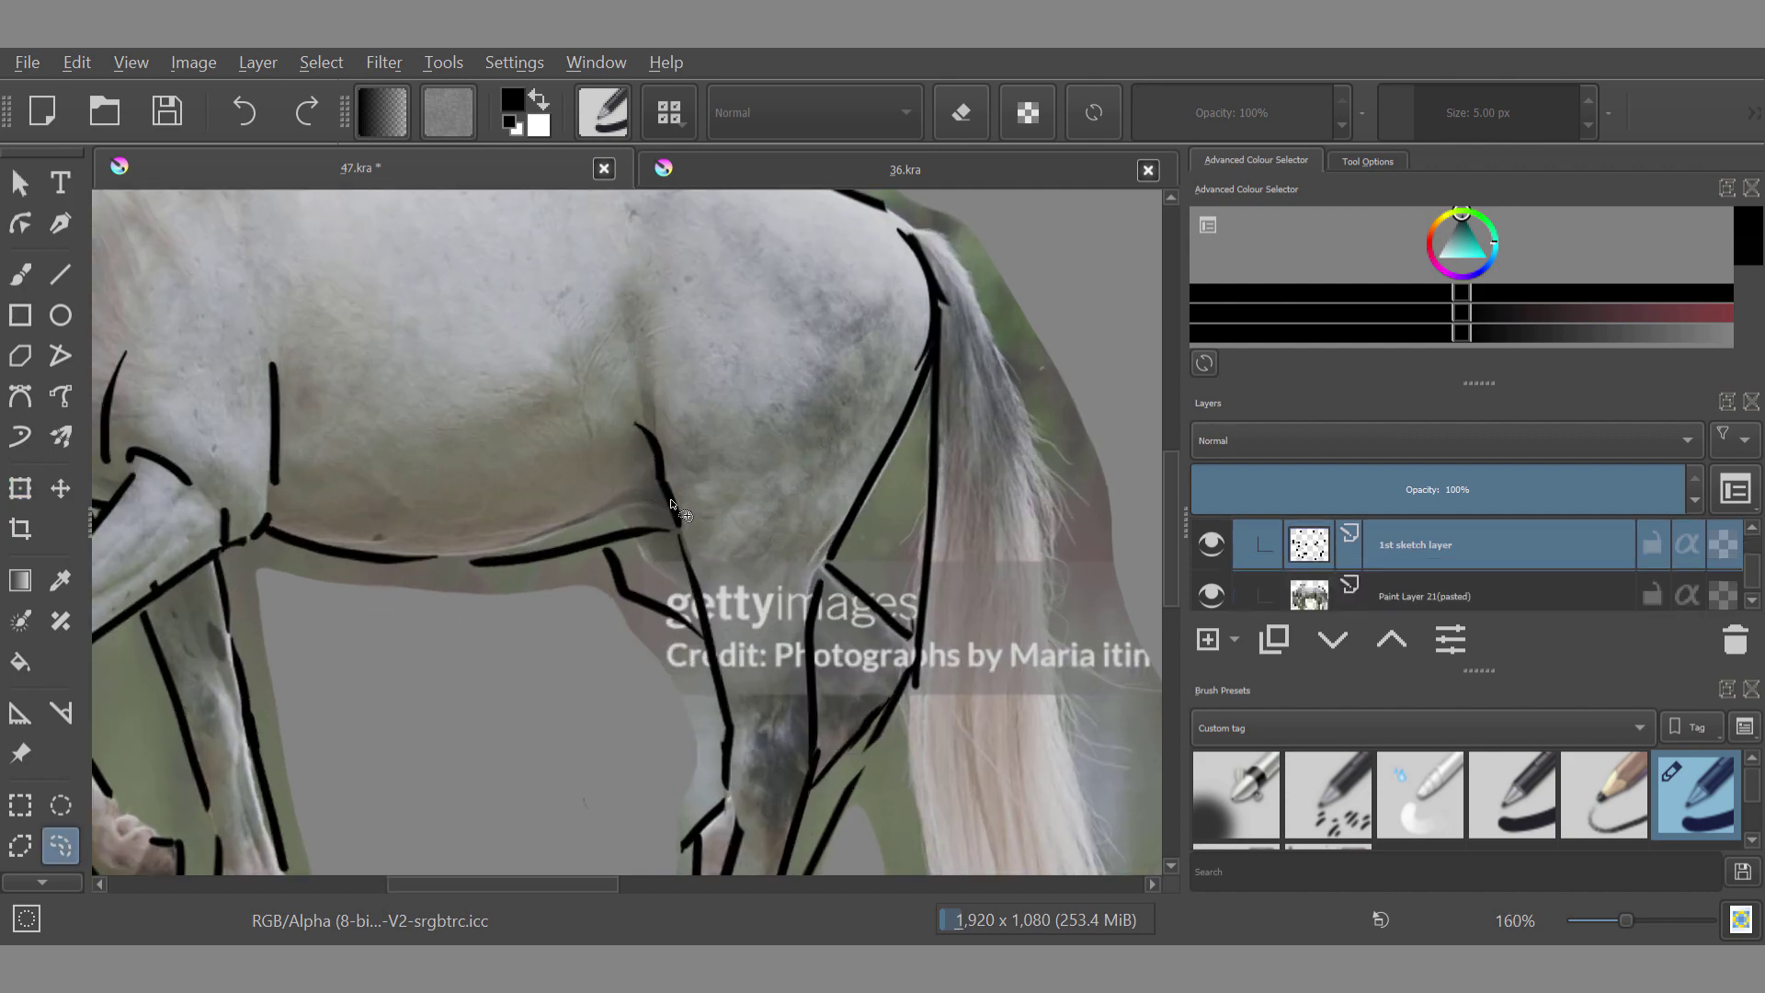
Step: Fit the rear belly line and the flank strokes to the photo's contour
{"action": "left_click_drag", "start_coordinate": [726, 552], "coordinate": [723, 533]}
{"action": "mouse_move", "coordinate": [588, 552]}
{"action": "left_mouse_down"}
{"action": "mouse_move", "coordinate": [576, 539]}
{"action": "mouse_move", "coordinate": [672, 530]}
{"action": "mouse_move", "coordinate": [589, 550]}
{"action": "mouse_move", "coordinate": [662, 570]}
{"action": "left_mouse_up"}
{"action": "left_click", "coordinate": [62, 844]}
{"action": "left_click", "coordinate": [24, 491]}
{"action": "left_click_drag", "start_coordinate": [791, 550], "coordinate": [787, 533]}
{"action": "left_click", "coordinate": [61, 845]}
{"action": "key", "text": "ctrl+shift+a"}
Step: Move the whole sketch beside the photo and draw strokes for the inner neck line and the top of the tail
{"action": "scroll", "coordinate": [543, 469], "scroll_direction": "down", "scroll_amount": 7}
{"action": "scroll", "coordinate": [726, 548], "scroll_direction": "up", "scroll_amount": 1}
{"action": "key", "text": "t"}
{"action": "key", "text": "ctrl+t"}
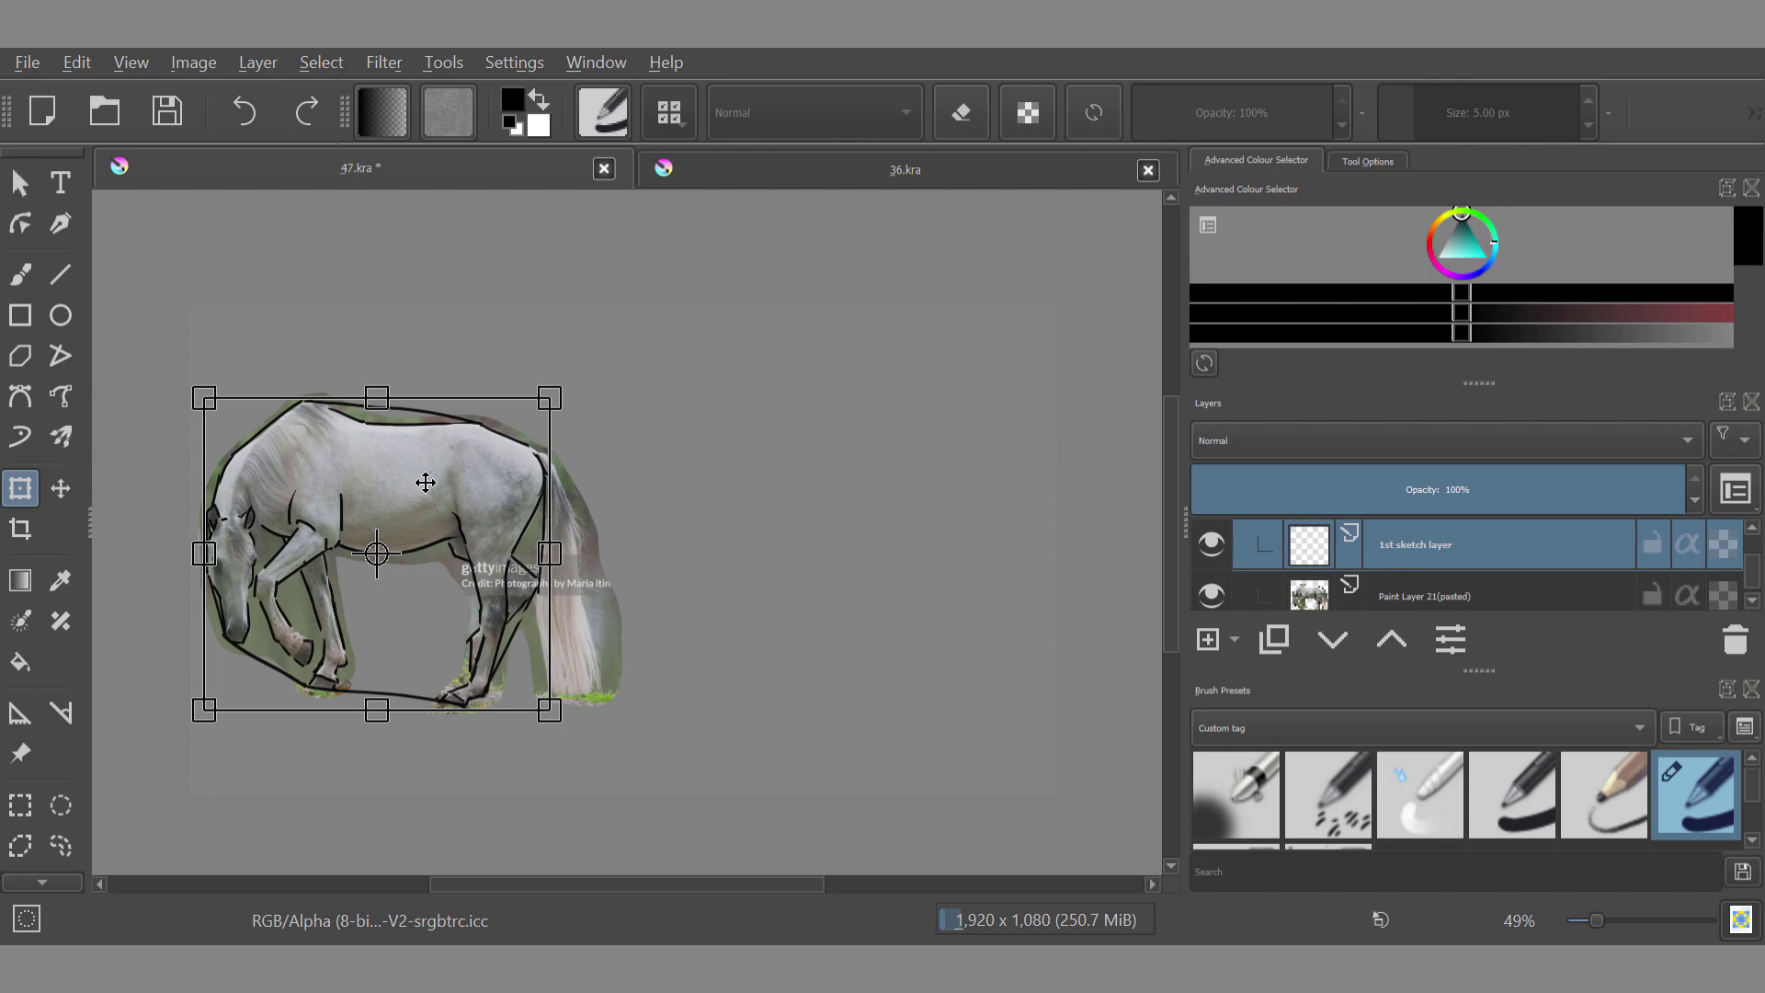
{"action": "left_click_drag", "start_coordinate": [426, 481], "coordinate": [870, 481]}
{"action": "key", "text": "b"}
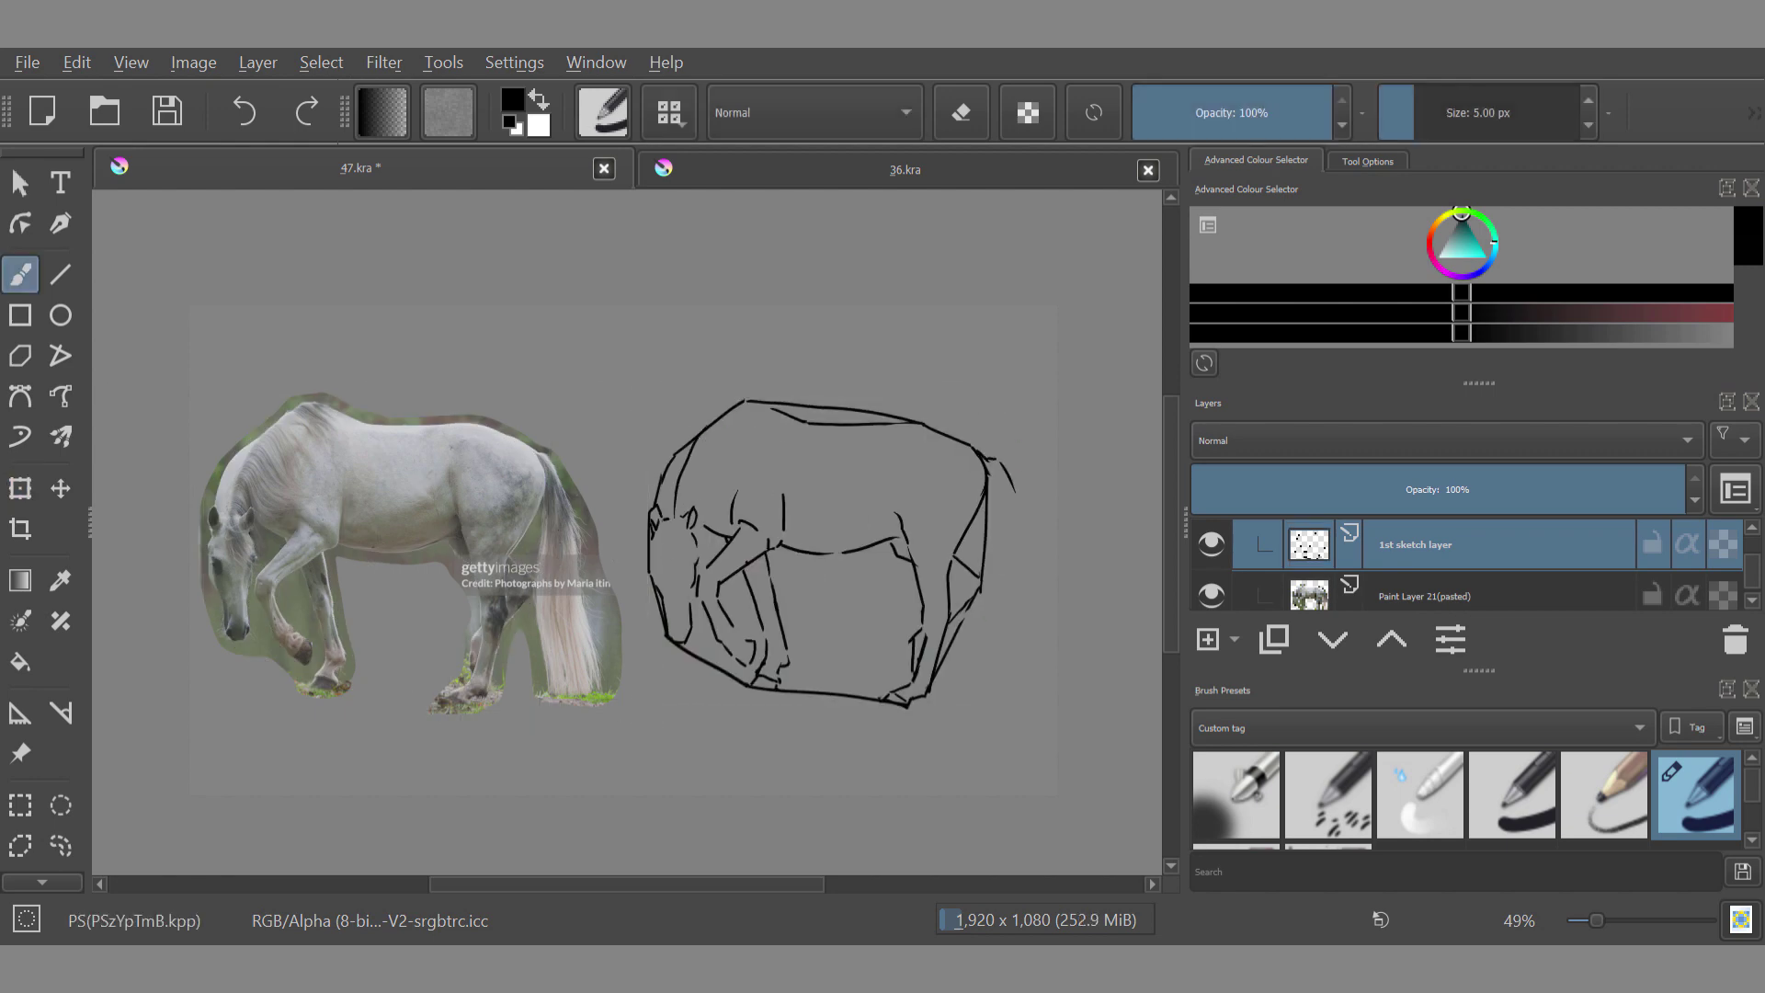
Step: Move the sketch back over the photo and fit the eye strokes to the horse's eyes
{"action": "scroll", "coordinate": [533, 697], "scroll_direction": "up", "scroll_amount": 1}
{"action": "key", "text": "ctrl+t"}
{"action": "mouse_move", "coordinate": [901, 548]}
{"action": "left_mouse_down"}
{"action": "mouse_move", "coordinate": [315, 548]}
{"action": "mouse_move", "coordinate": [353, 524]}
{"action": "left_mouse_up"}
{"action": "left_click", "coordinate": [61, 845]}
{"action": "scroll", "coordinate": [383, 556], "scroll_direction": "up", "scroll_amount": 2}
{"action": "scroll", "coordinate": [386, 556], "scroll_direction": "up", "scroll_amount": 2}
{"action": "key", "text": "ctrl+t"}
{"action": "left_click_drag", "start_coordinate": [375, 597], "coordinate": [376, 583]}
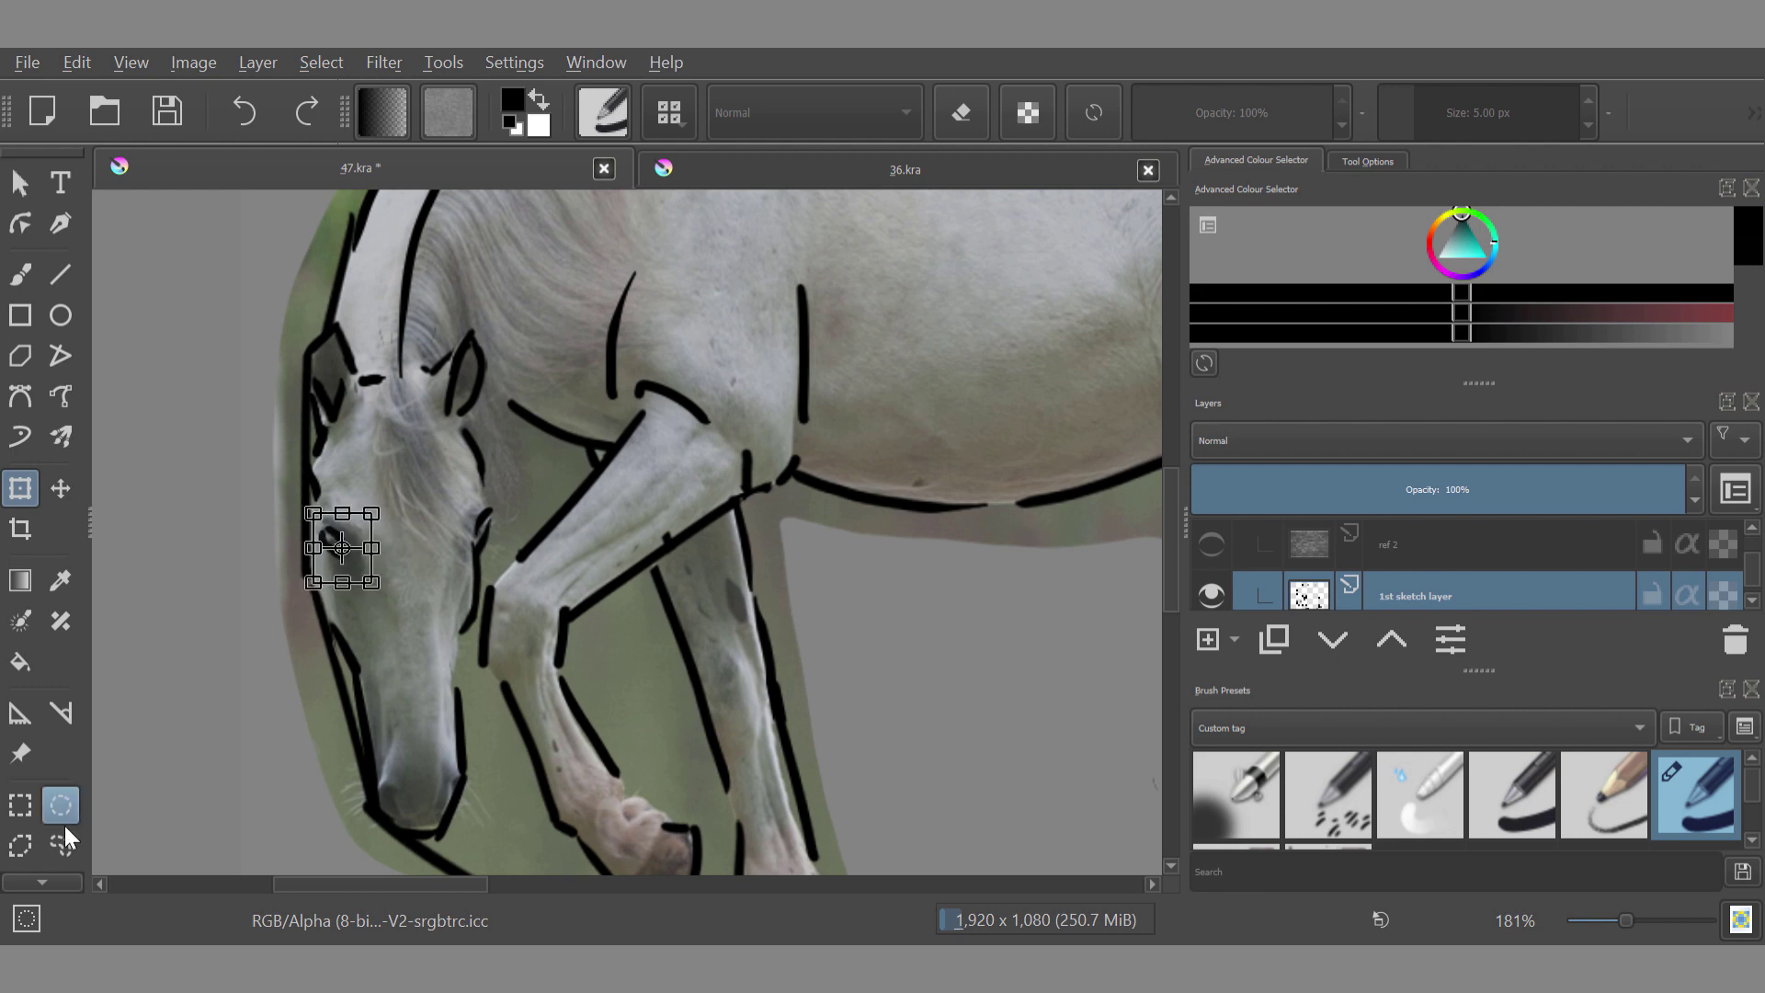
{"action": "left_click", "coordinate": [60, 845]}
{"action": "key", "text": "ctrl+shift+a"}
{"action": "left_click", "coordinate": [58, 490]}
{"action": "scroll", "coordinate": [570, 520], "scroll_direction": "up", "scroll_amount": 1}
{"action": "scroll", "coordinate": [338, 478], "scroll_direction": "down", "scroll_amount": 3}
Step: Select the tail strokes at the dock and transform them against the photo's tail
{"action": "left_click", "coordinate": [60, 845]}
{"action": "scroll", "coordinate": [273, 531], "scroll_direction": "down", "scroll_amount": 3}
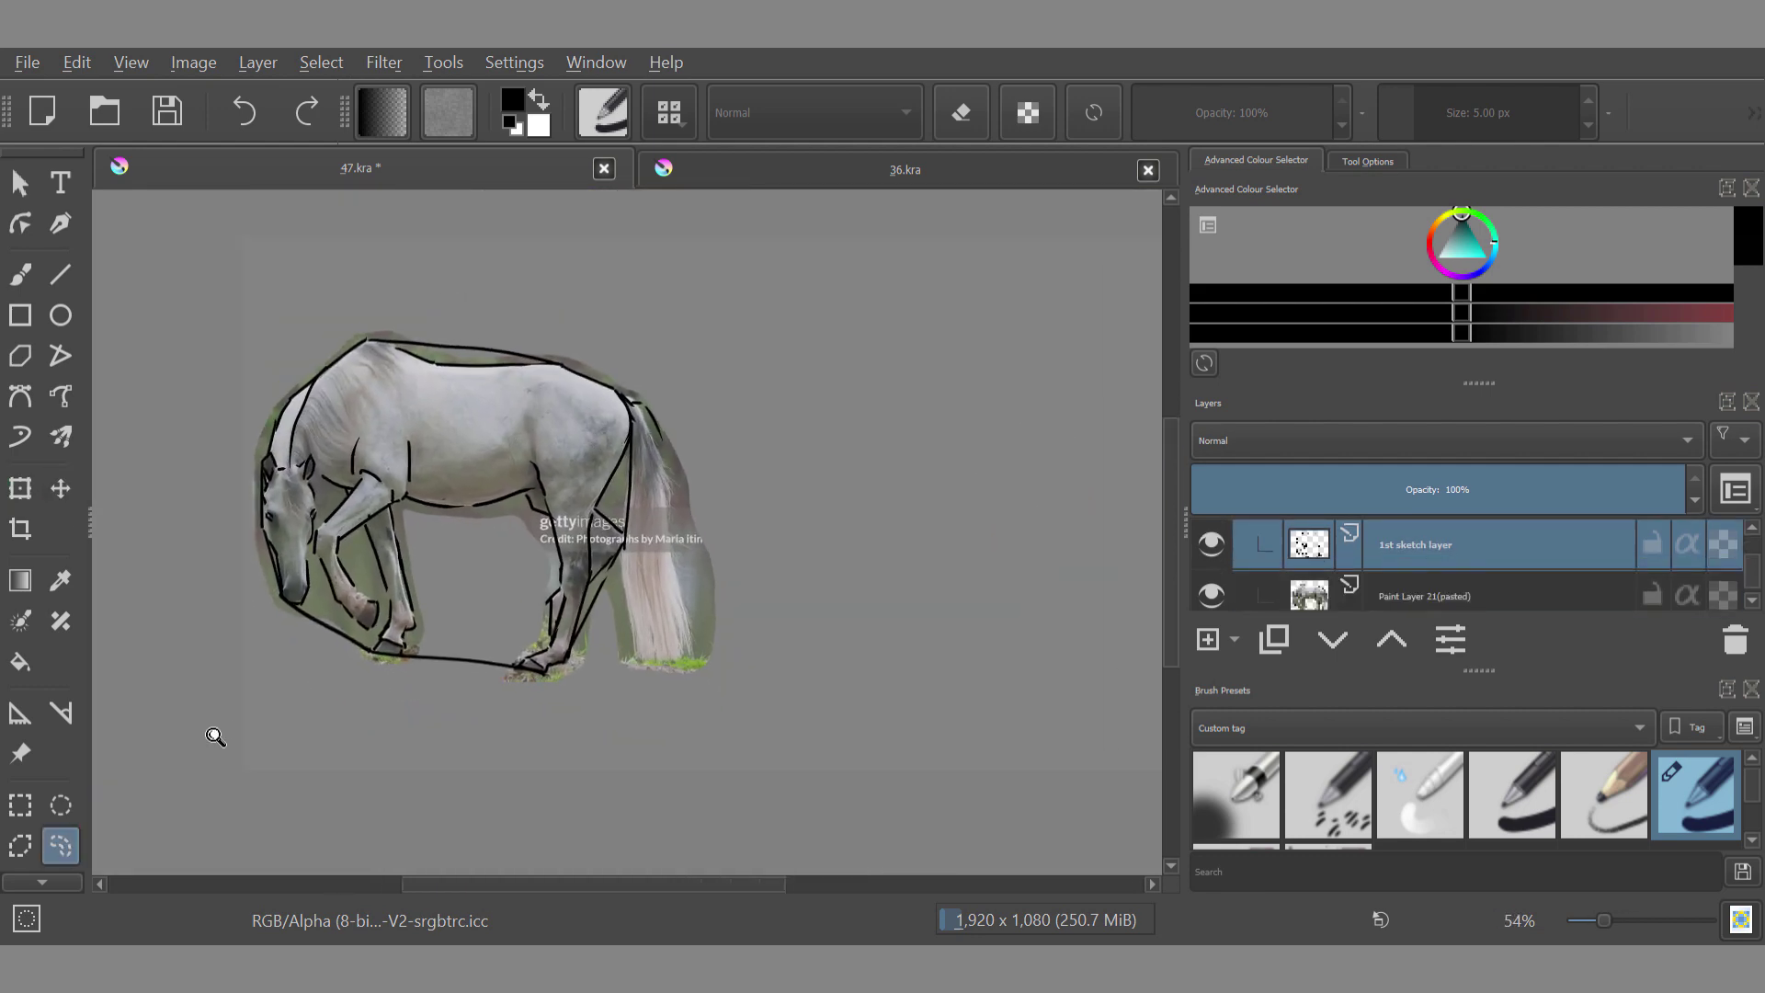
{"action": "scroll", "coordinate": [515, 460], "scroll_direction": "up", "scroll_amount": 5}
{"action": "left_click_drag", "start_coordinate": [501, 453], "coordinate": [512, 443]}
{"action": "key", "text": "ctrl+t"}
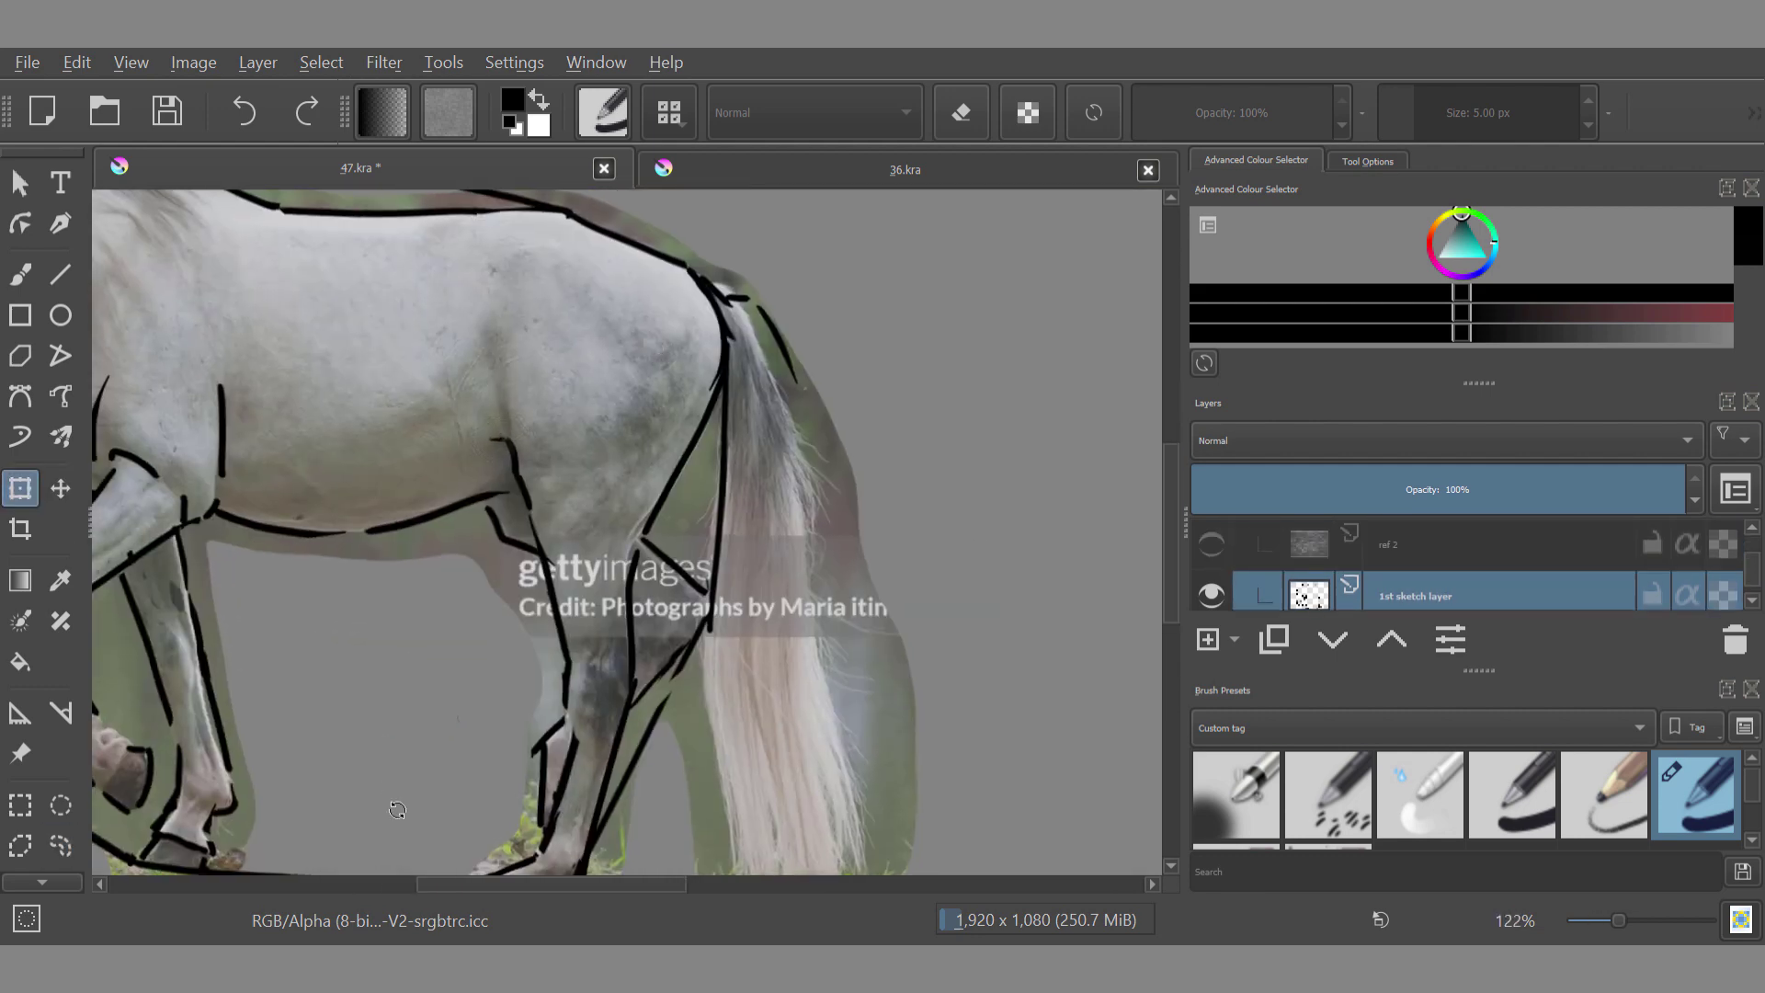
Step: Move the complete outline sketch back to the blank area beside the photo
{"action": "left_click", "coordinate": [1207, 589]}
{"action": "left_click", "coordinate": [1213, 540]}
{"action": "scroll", "coordinate": [680, 458], "scroll_direction": "down", "scroll_amount": 3}
{"action": "scroll", "coordinate": [680, 458], "scroll_direction": "up", "scroll_amount": 1}
{"action": "left_click_drag", "start_coordinate": [396, 496], "coordinate": [869, 497]}
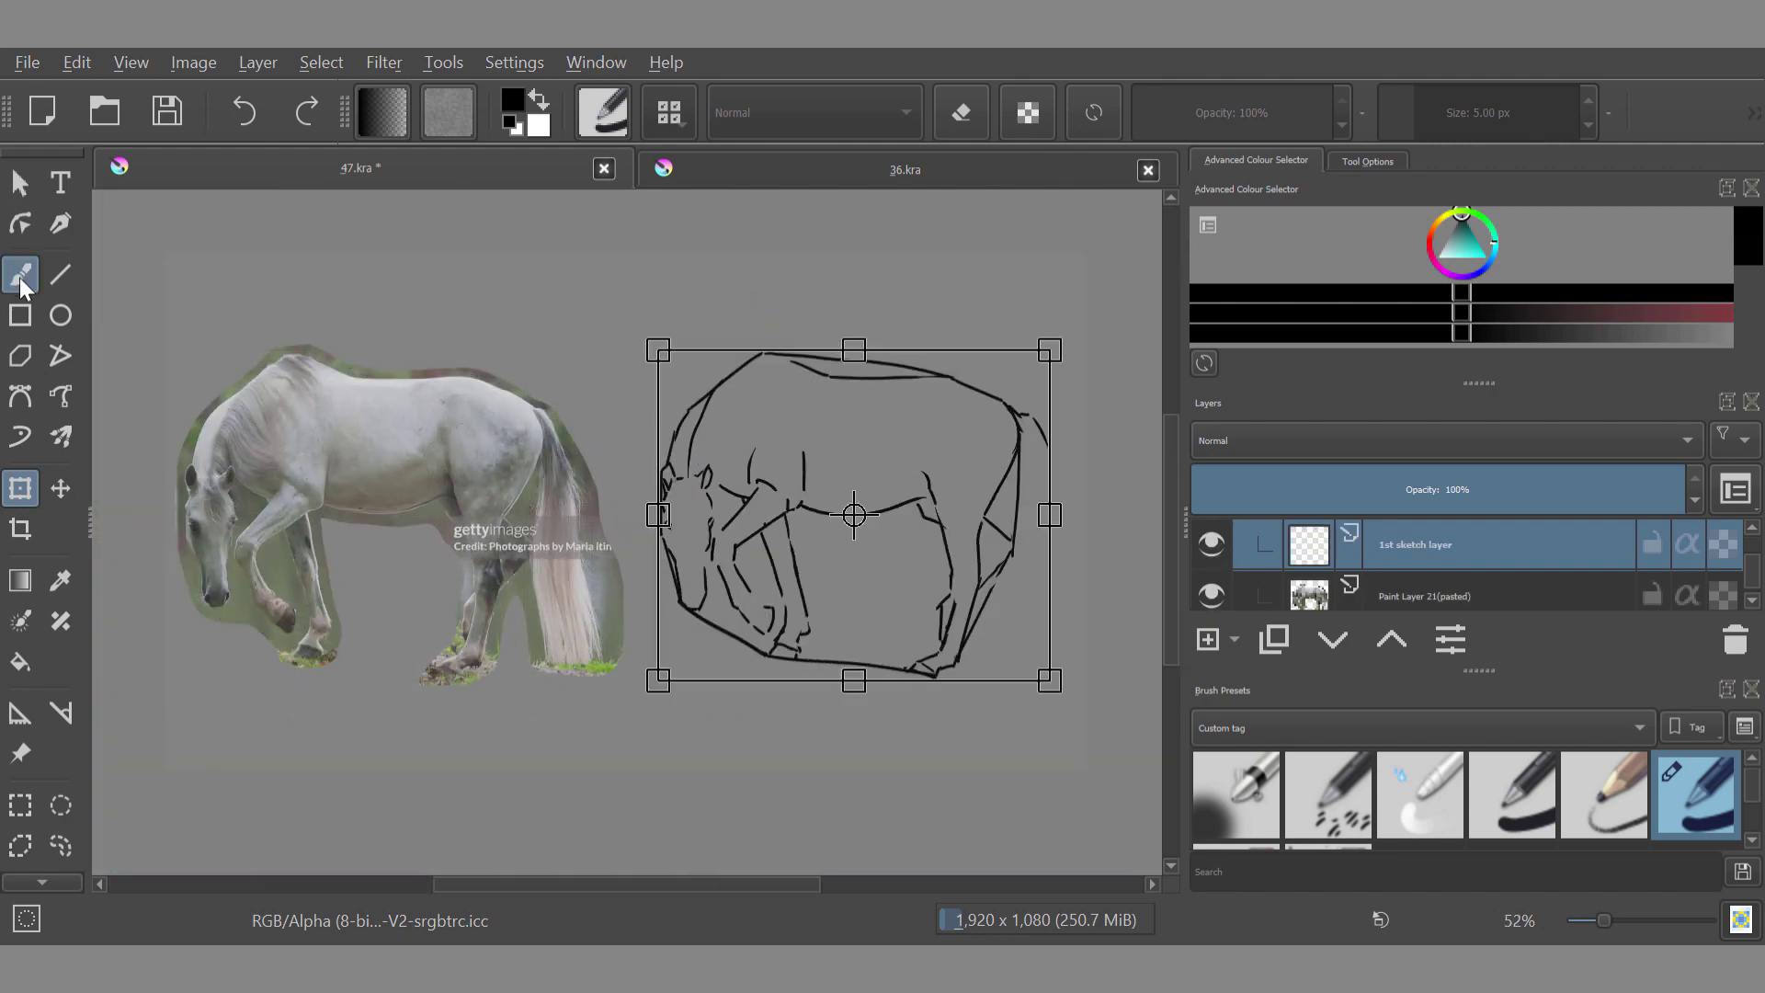
Step: Draw nostril strokes on the muzzle and fetlock details on the raised foreleg of the separate sketch
{"action": "left_click", "coordinate": [19, 275]}
{"action": "key", "text": "e"}
{"action": "mouse_move", "coordinate": [103, 575]}
{"action": "left_mouse_down"}
{"action": "mouse_move", "coordinate": [319, 591]}
{"action": "mouse_move", "coordinate": [216, 549]}
{"action": "left_mouse_up"}
{"action": "key", "text": "e"}
{"action": "left_click_drag", "start_coordinate": [583, 653], "coordinate": [508, 606]}
{"action": "scroll", "coordinate": [1021, 405], "scroll_direction": "up", "scroll_amount": 2}
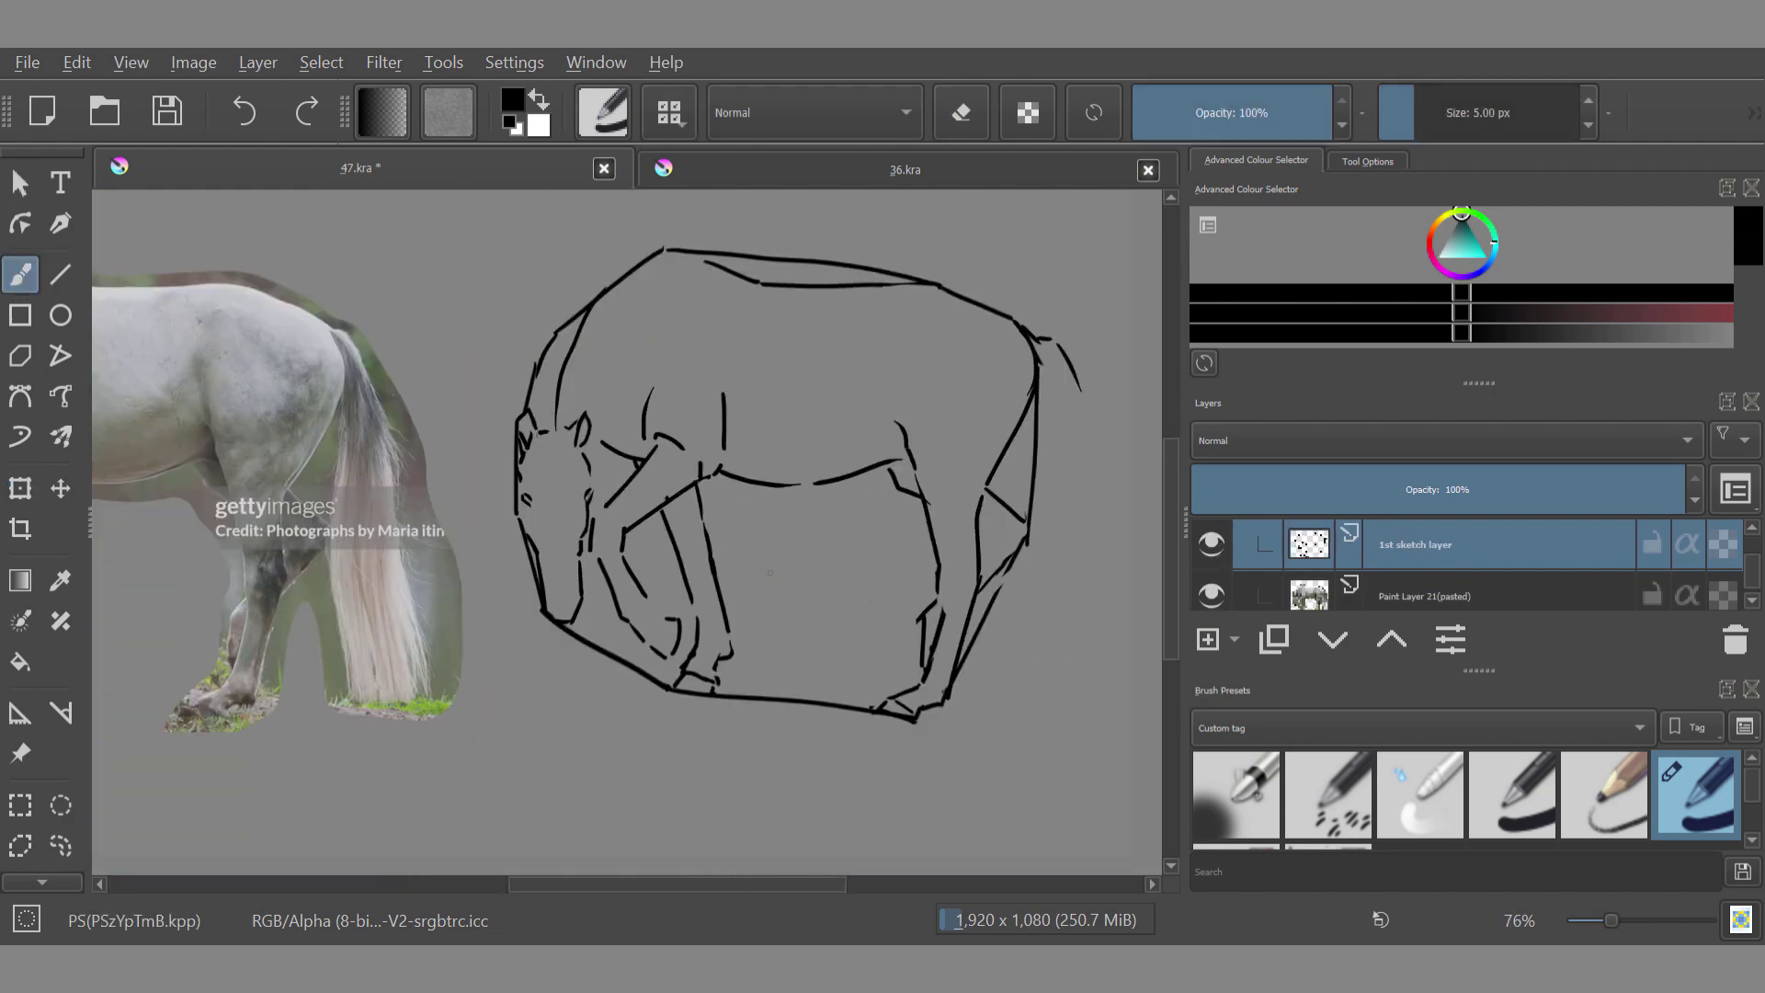
{"action": "scroll", "coordinate": [788, 460], "scroll_direction": "down", "scroll_amount": 2}
{"action": "scroll", "coordinate": [799, 502], "scroll_direction": "up", "scroll_amount": 2}
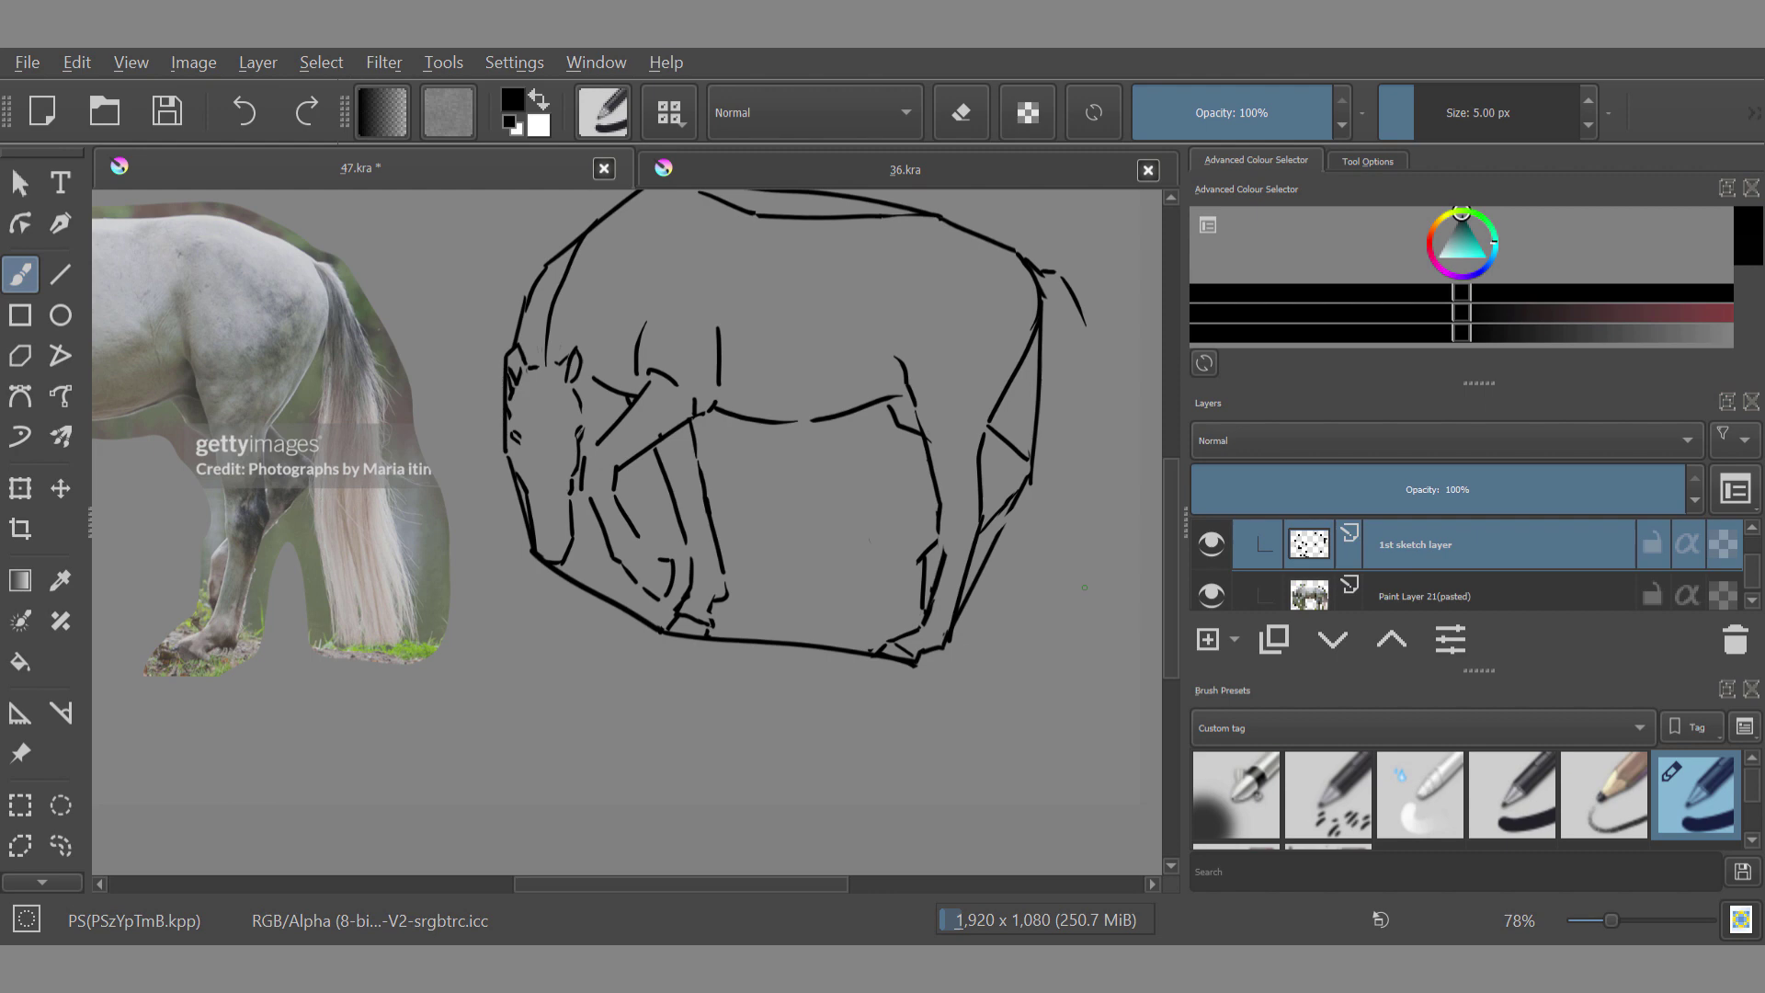
{"action": "left_click_drag", "start_coordinate": [552, 533], "coordinate": [917, 533]}
Step: Return the sketch over the photo and move the fetlock strokes onto the raised foreleg
{"action": "scroll", "coordinate": [441, 643], "scroll_direction": "down", "scroll_amount": 2}
{"action": "scroll", "coordinate": [425, 753], "scroll_direction": "up", "scroll_amount": 2}
{"action": "key", "text": "ctrl+t"}
{"action": "left_click_drag", "start_coordinate": [1021, 442], "coordinate": [370, 442]}
{"action": "scroll", "coordinate": [306, 520], "scroll_direction": "up", "scroll_amount": 2}
{"action": "left_click", "coordinate": [61, 846]}
{"action": "key", "text": "t"}
{"action": "left_click_drag", "start_coordinate": [572, 441], "coordinate": [555, 506]}
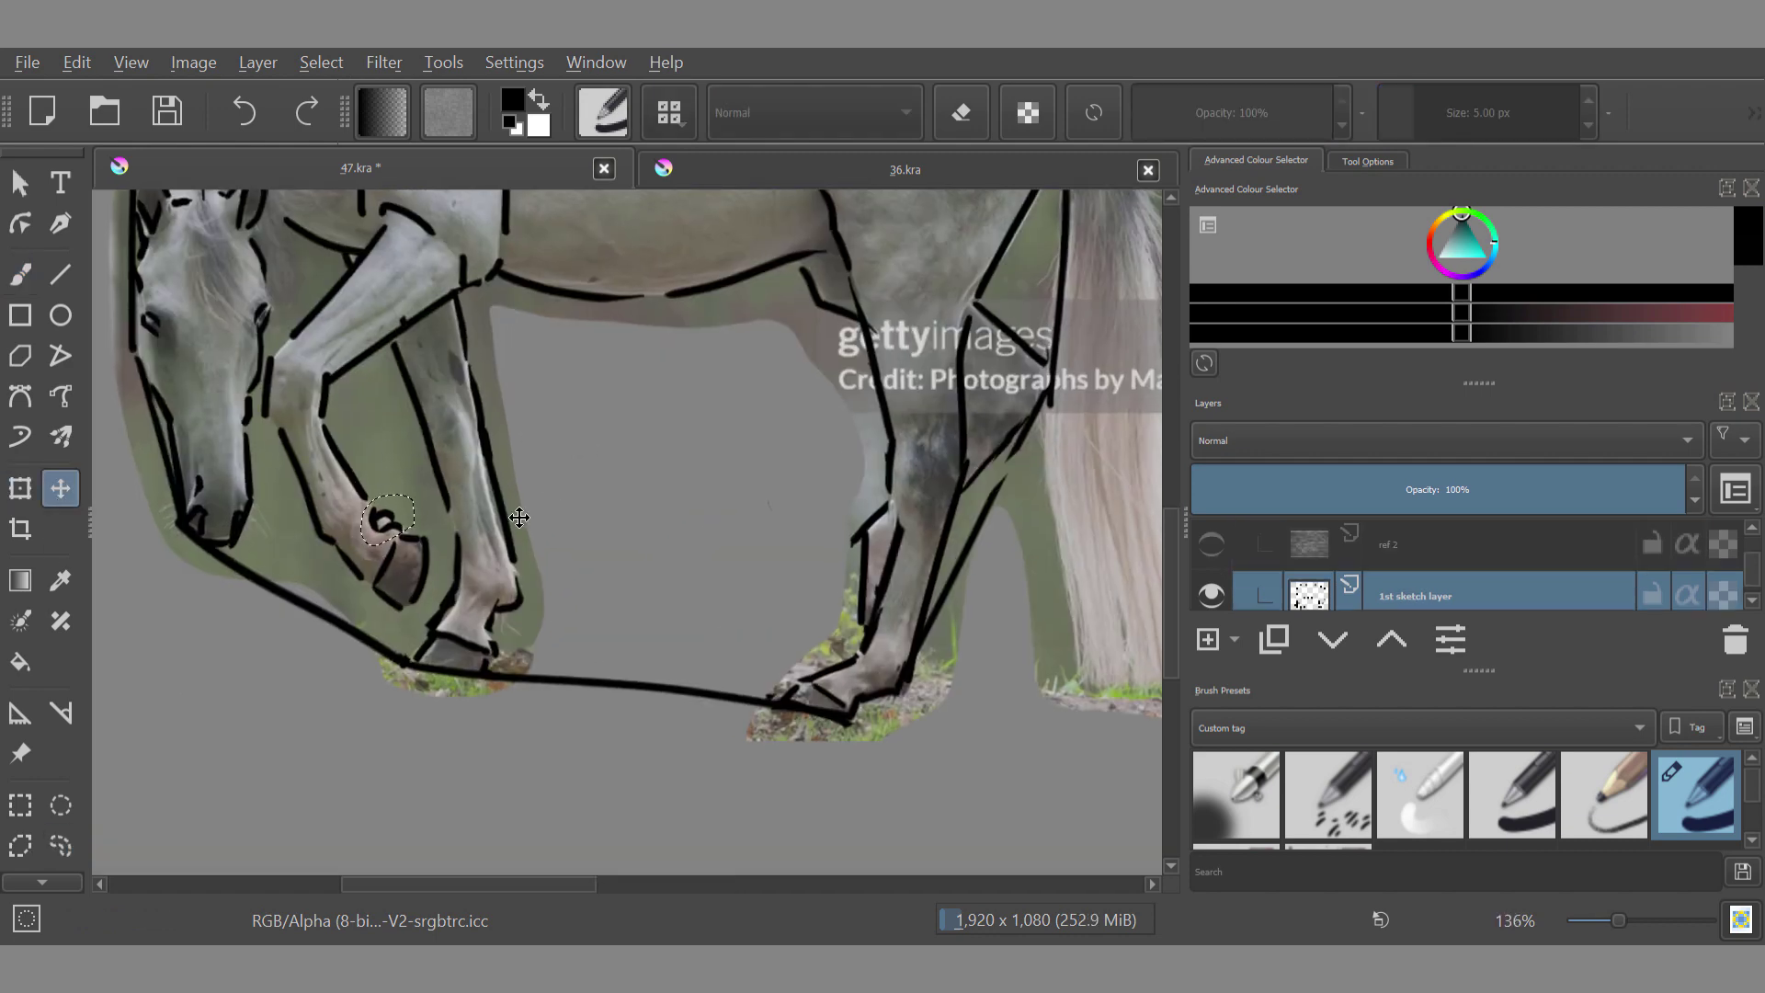
Step: Select the nostril strokes one by one and fit them to the photo's muzzle
{"action": "left_click", "coordinate": [60, 846]}
{"action": "left_click", "coordinate": [223, 507]}
{"action": "left_click_drag", "start_coordinate": [197, 460], "coordinate": [204, 462]}
{"action": "left_click", "coordinate": [60, 489]}
{"action": "left_click", "coordinate": [61, 846]}
{"action": "left_click_drag", "start_coordinate": [313, 515], "coordinate": [246, 524]}
{"action": "left_click", "coordinate": [316, 583]}
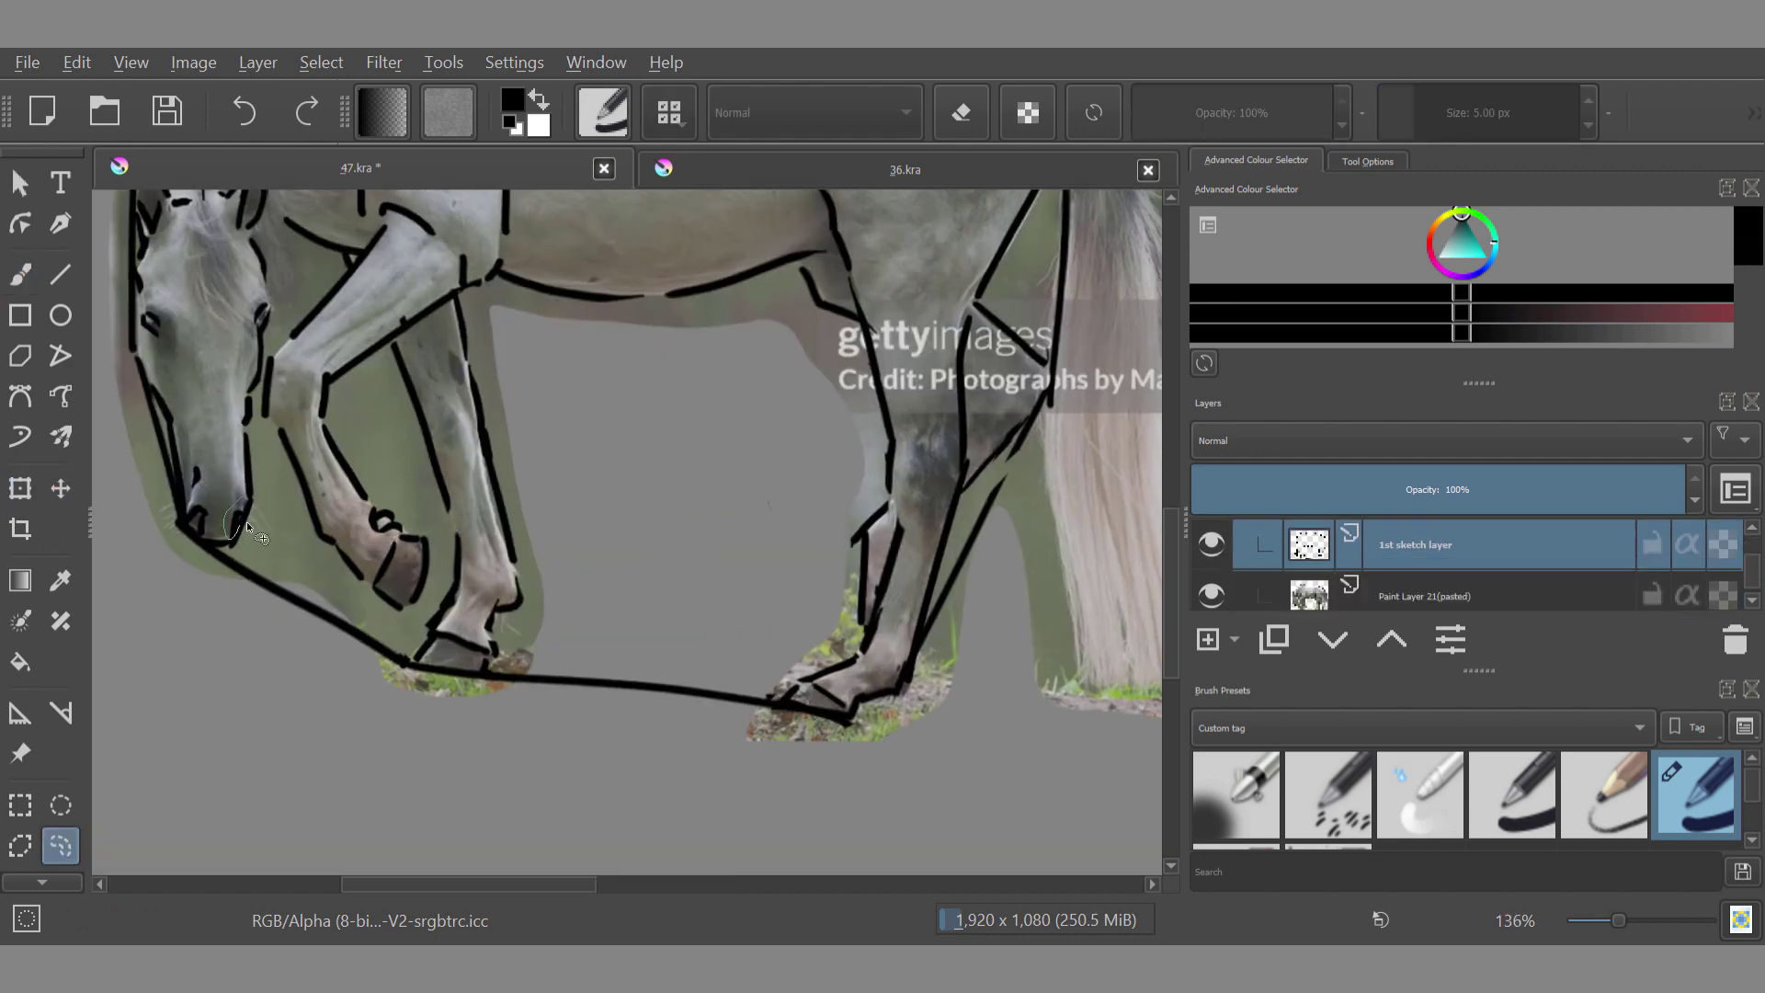
{"action": "key", "text": "ctrl+t"}
{"action": "scroll", "coordinate": [237, 561], "scroll_direction": "up", "scroll_amount": 4}
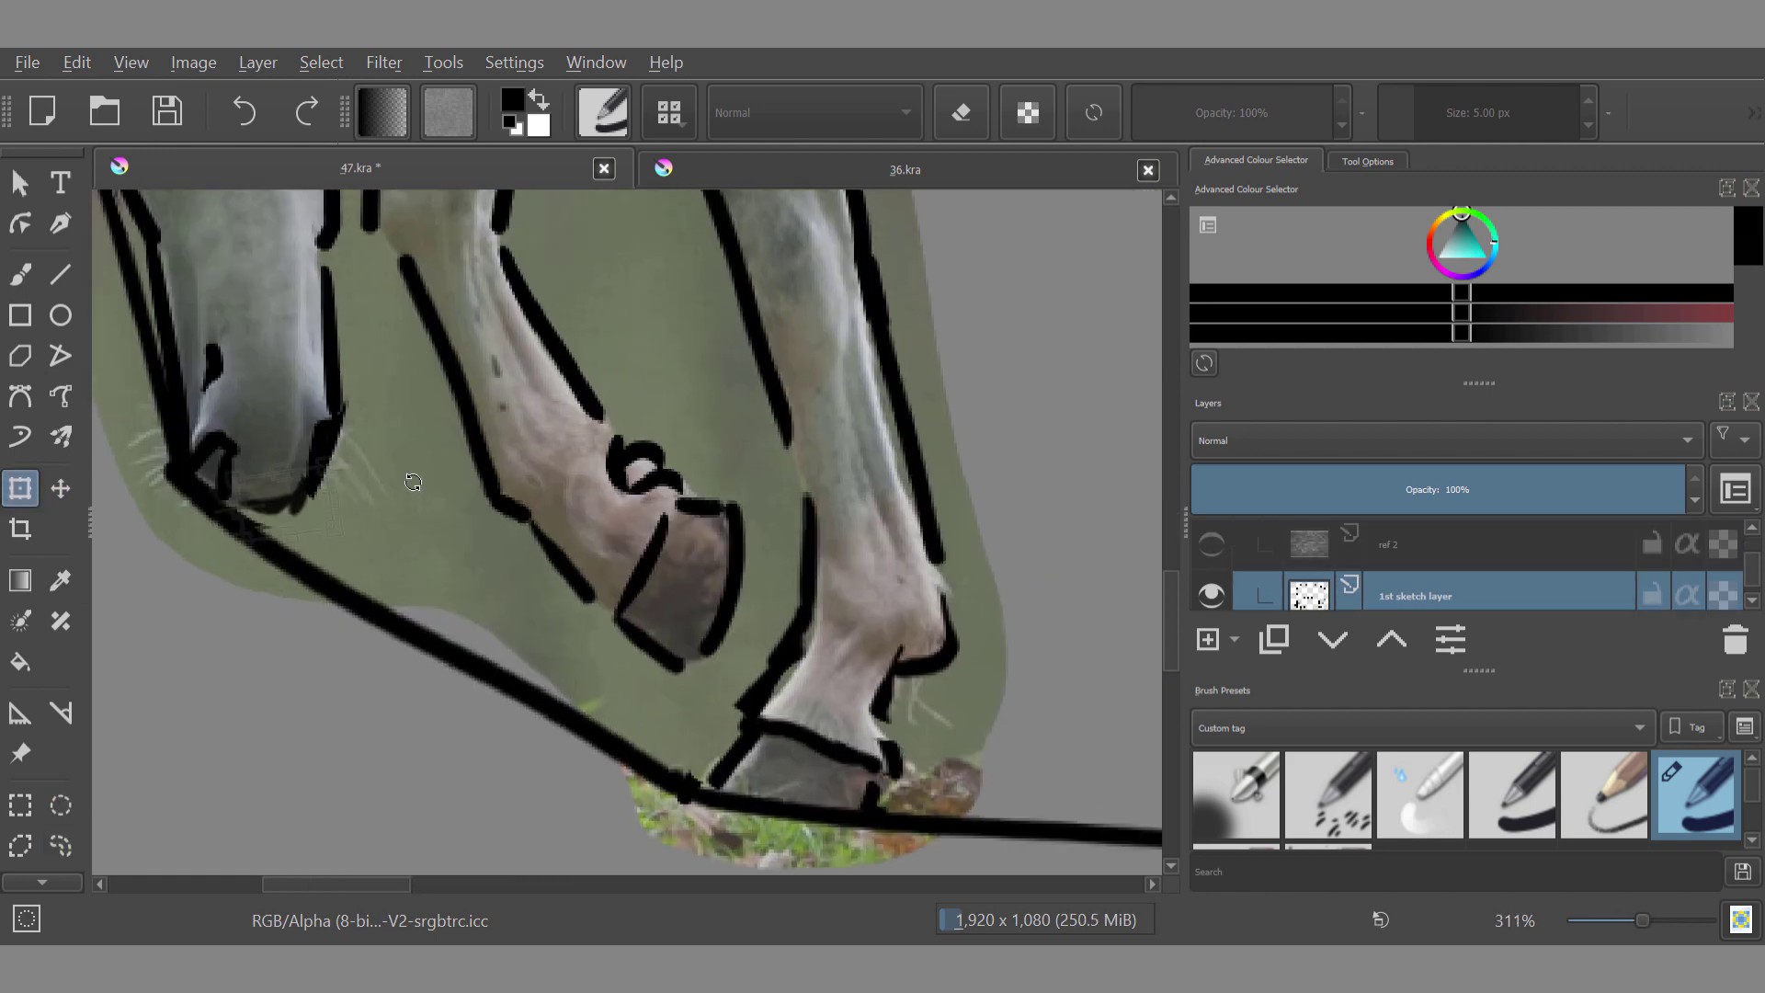
Step: Move the separate tail strokes onto the tail base in the grey horse photo
{"action": "scroll", "coordinate": [413, 689], "scroll_direction": "down", "scroll_amount": 8}
{"action": "scroll", "coordinate": [643, 441], "scroll_direction": "up", "scroll_amount": 3}
{"action": "key", "text": "t"}
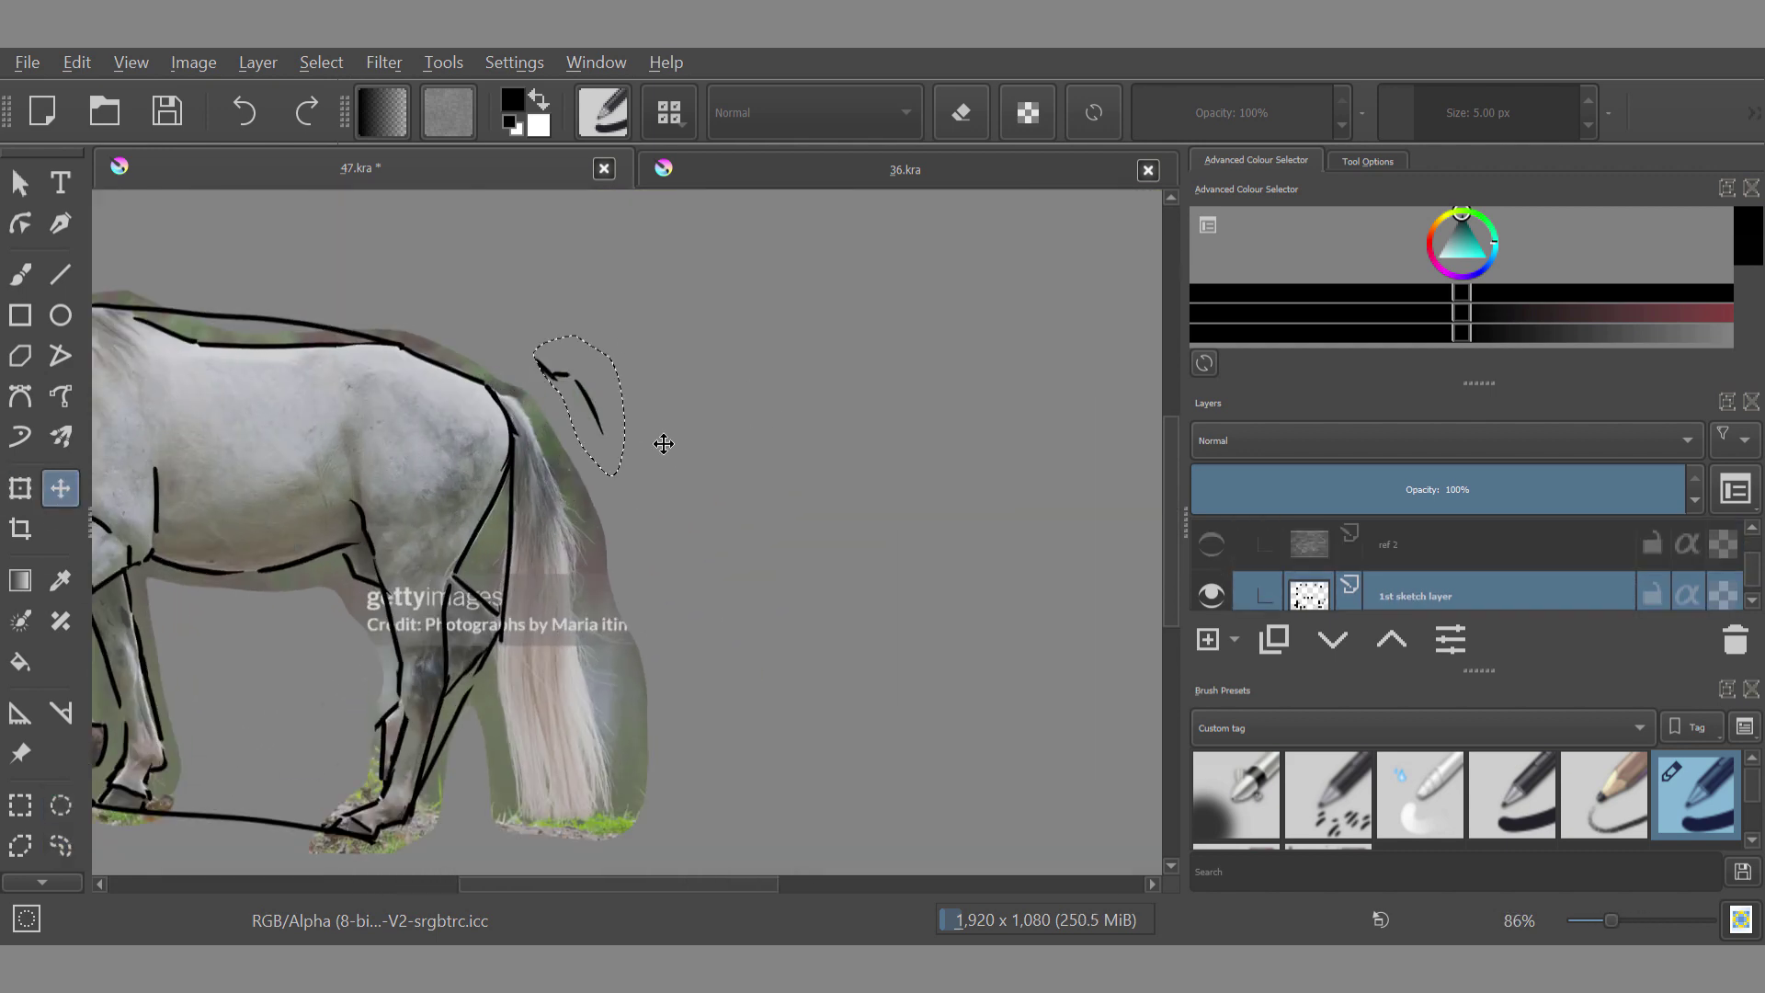
{"action": "scroll", "coordinate": [659, 345], "scroll_direction": "up", "scroll_amount": 2}
{"action": "key", "text": "ctrl+t"}
{"action": "mouse_move", "coordinate": [582, 383]}
{"action": "left_mouse_down"}
{"action": "mouse_move", "coordinate": [515, 414]}
{"action": "mouse_move", "coordinate": [465, 411]}
{"action": "left_mouse_up"}
{"action": "left_click", "coordinate": [61, 846]}
{"action": "key", "text": "t"}
{"action": "key", "text": "ctrl+t"}
{"action": "left_click_drag", "start_coordinate": [590, 419], "coordinate": [503, 433]}
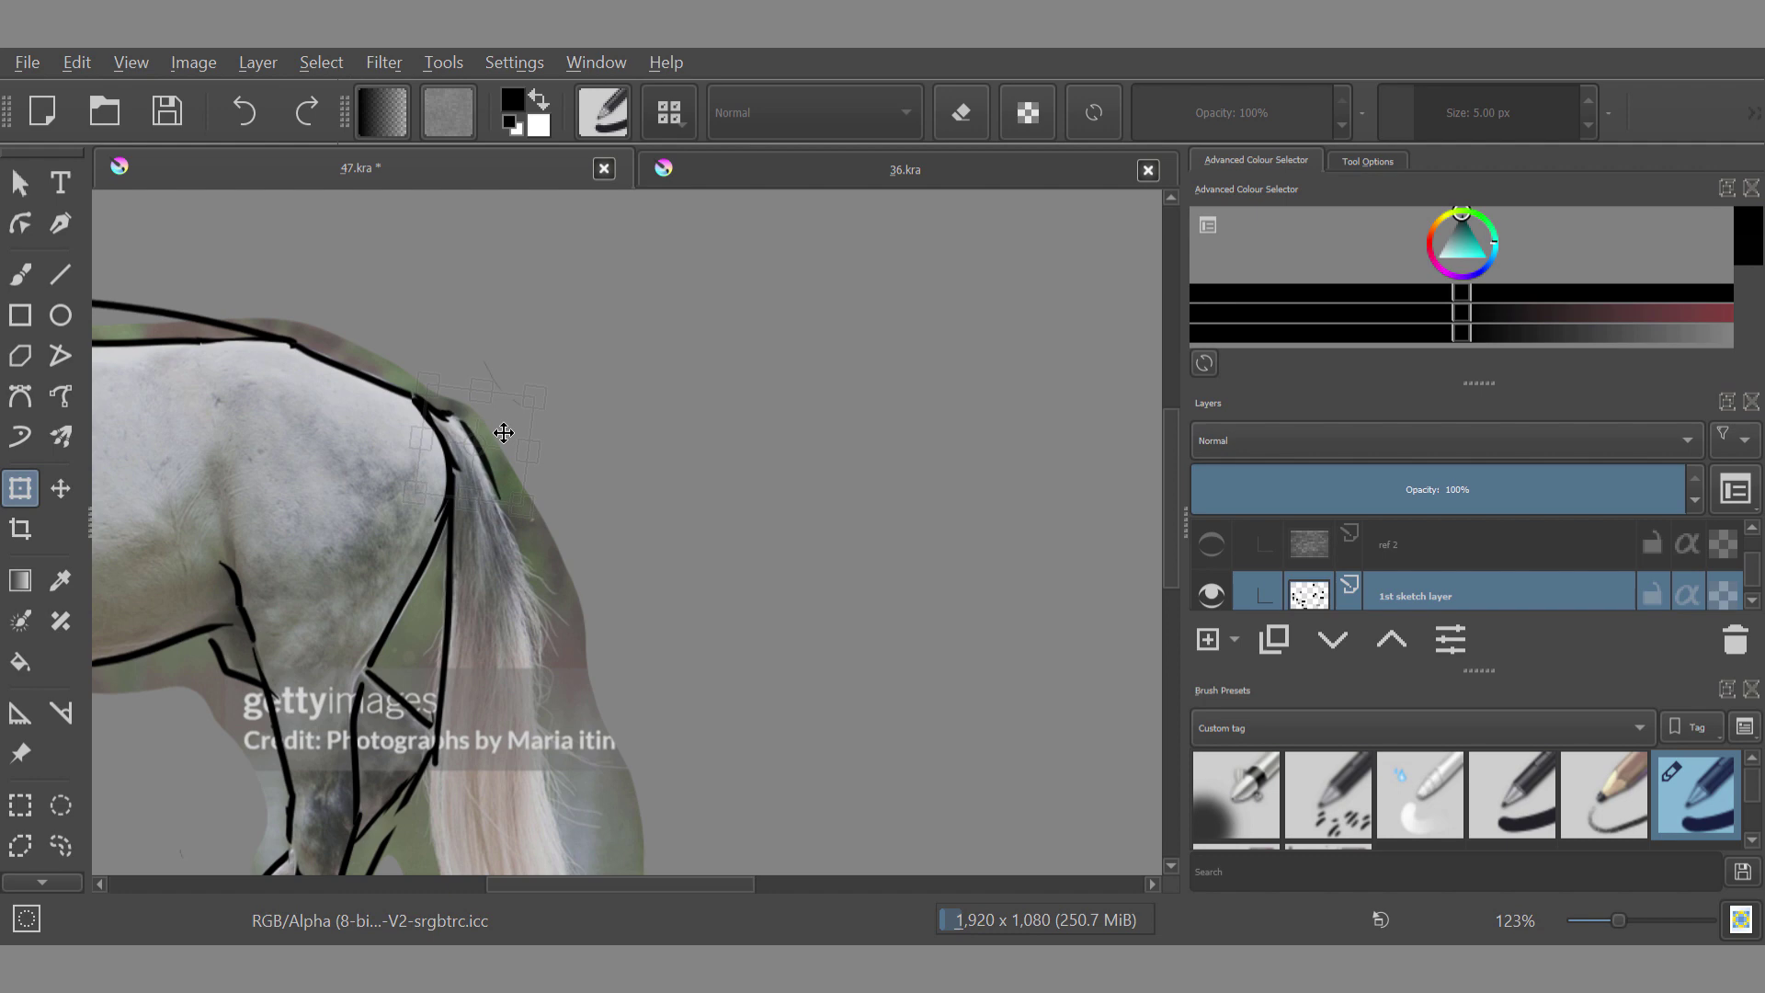
Step: Move the whole horse sketch towards the middle of the canvas and hide the reference photo layer
{"action": "scroll", "coordinate": [504, 433], "scroll_direction": "down", "scroll_amount": 5}
{"action": "left_click", "coordinate": [61, 846]}
{"action": "key", "text": "ctrl+t"}
{"action": "mouse_move", "coordinate": [432, 570]}
{"action": "left_mouse_down"}
{"action": "mouse_move", "coordinate": [731, 575]}
{"action": "mouse_move", "coordinate": [528, 622]}
{"action": "mouse_move", "coordinate": [579, 608]}
{"action": "left_mouse_up"}
{"action": "left_click", "coordinate": [1212, 595]}
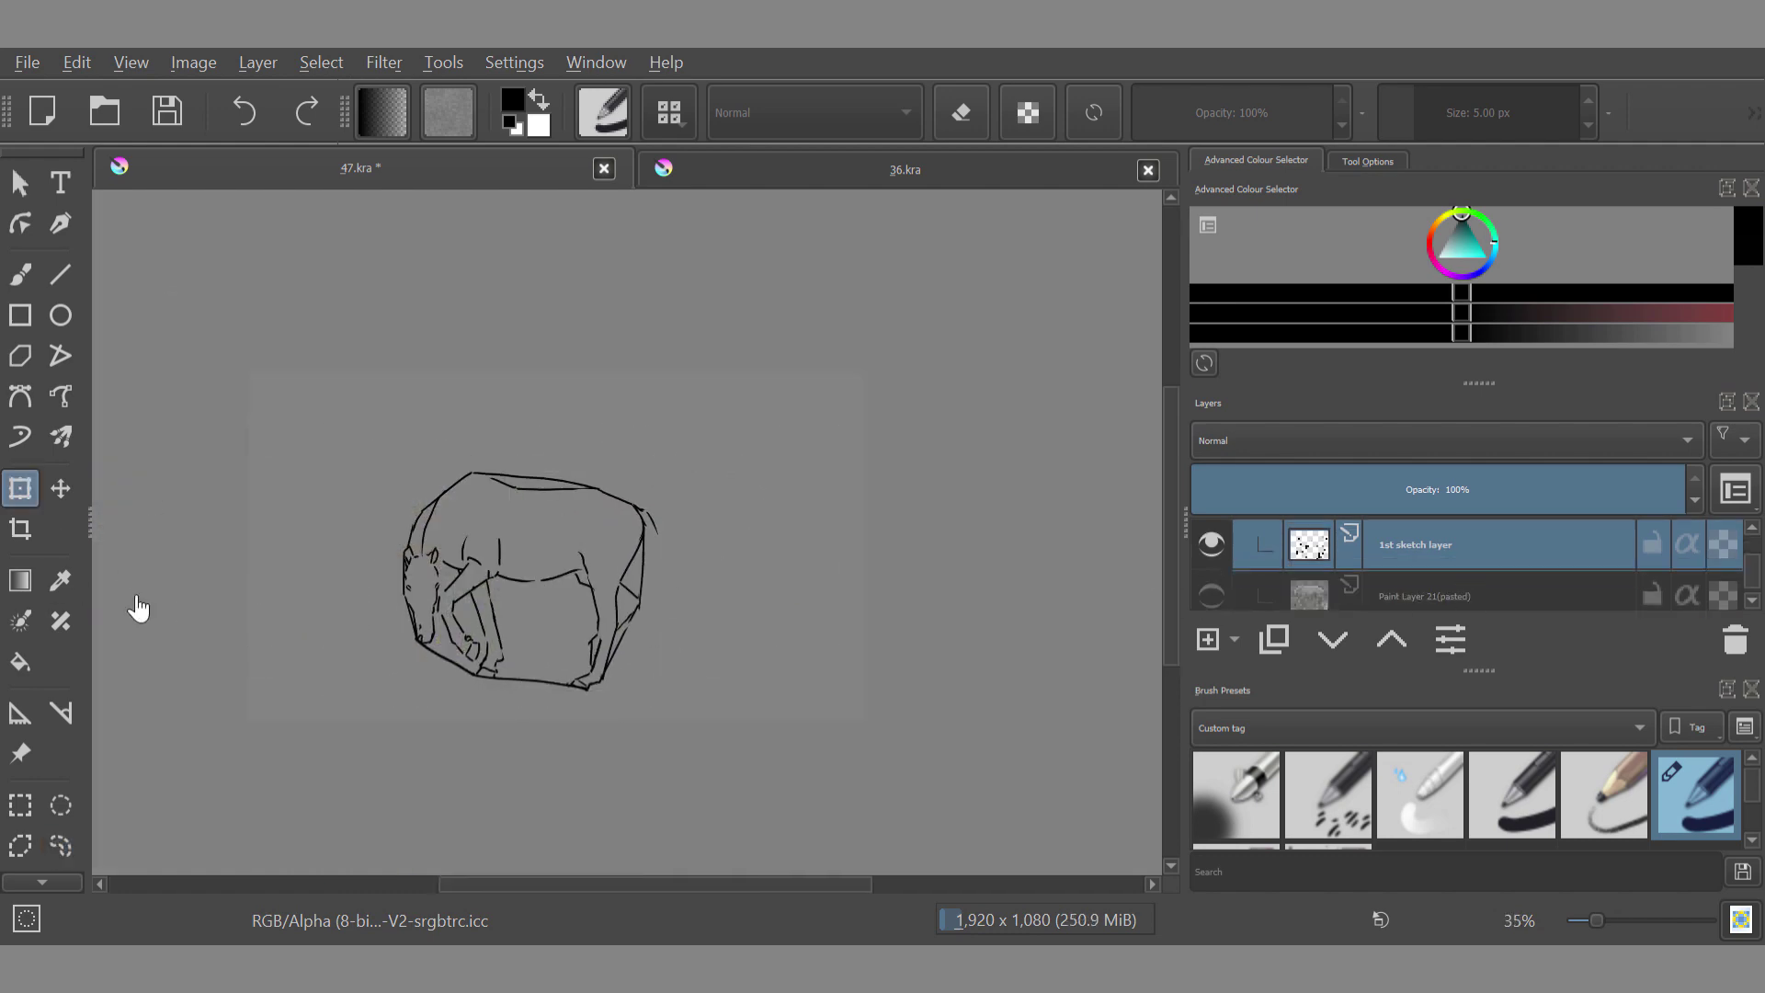
Step: Draw wavy terrain outlines behind the horse's hindquarters and along the ground with the 5 px brush, touching up their ends
{"action": "key", "text": "b"}
{"action": "left_click_drag", "start_coordinate": [434, 448], "coordinate": [411, 530]}
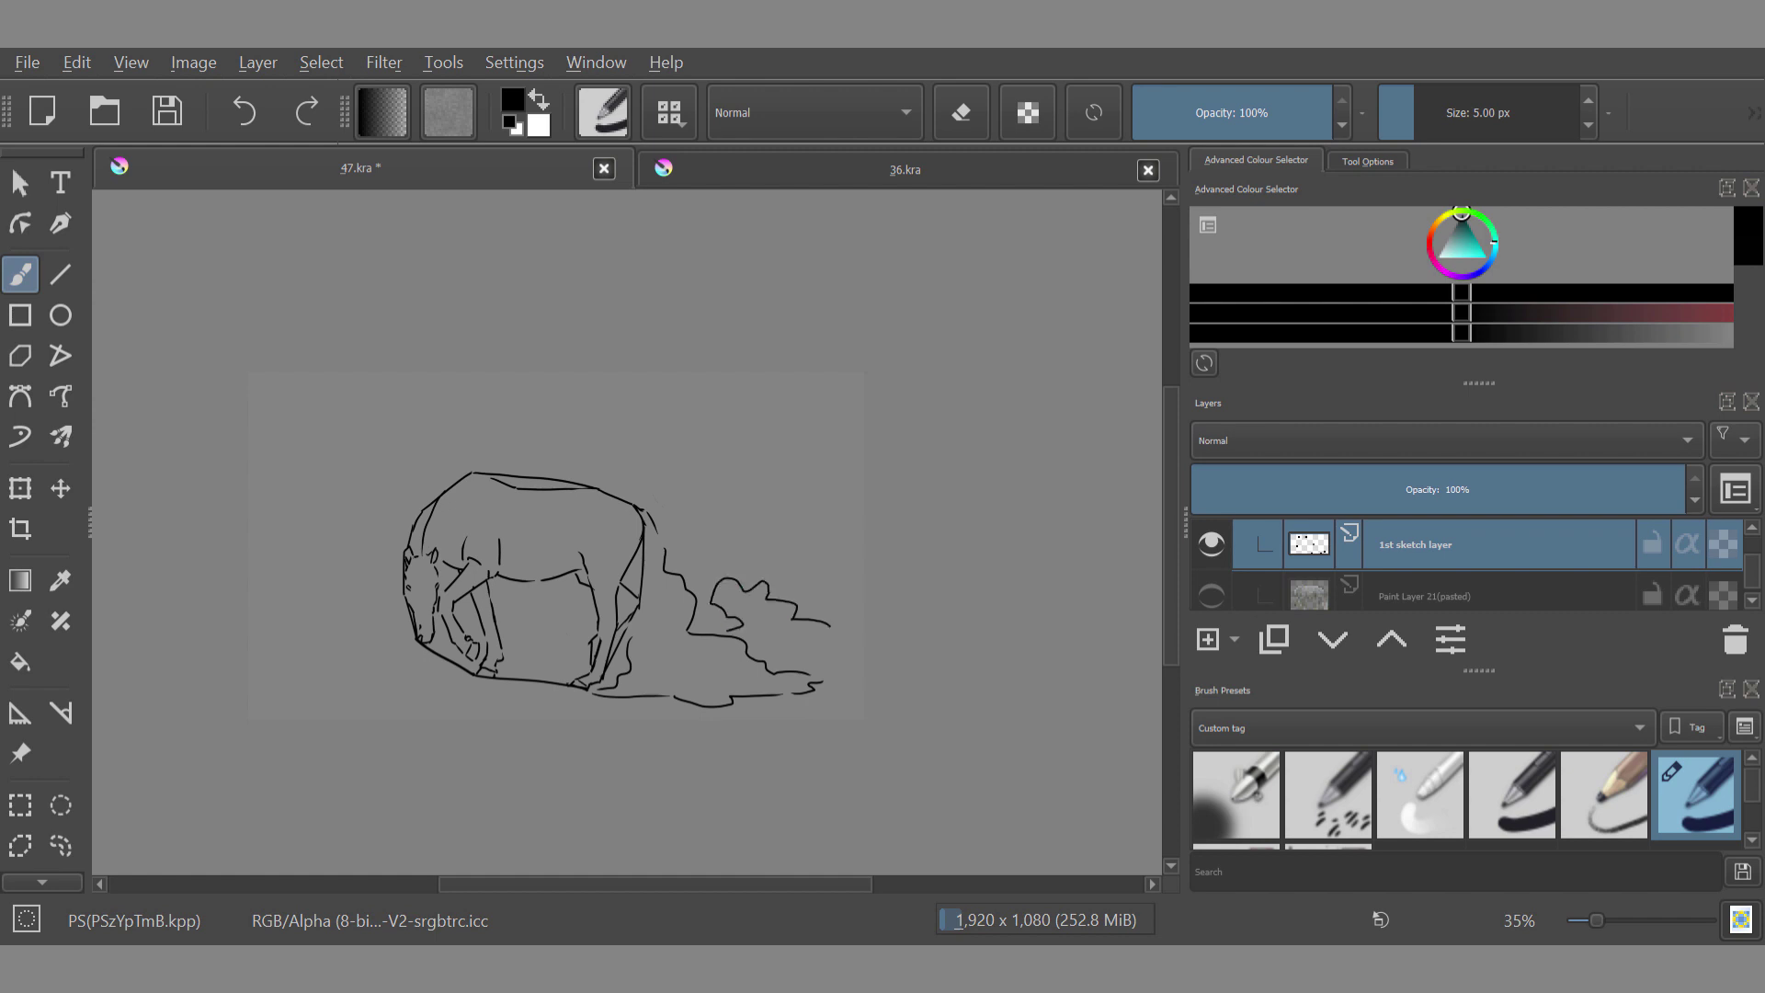
{"action": "key", "text": "e"}
{"action": "key", "text": "e"}
{"action": "left_click_drag", "start_coordinate": [830, 624], "coordinate": [789, 647]}
{"action": "left_click", "coordinate": [61, 846]}
{"action": "left_click_drag", "start_coordinate": [682, 570], "coordinate": [675, 563]}
{"action": "key", "text": "t"}
{"action": "mouse_move", "coordinate": [898, 654]}
{"action": "left_mouse_down"}
{"action": "mouse_move", "coordinate": [895, 767]}
{"action": "mouse_move", "coordinate": [847, 650]}
{"action": "mouse_move", "coordinate": [730, 737]}
{"action": "mouse_move", "coordinate": [757, 737]}
{"action": "mouse_move", "coordinate": [664, 549]}
{"action": "left_mouse_up"}
Step: Draw clouds above, in front of and behind the horse with the brush at 10.64 px
{"action": "key", "text": "b"}
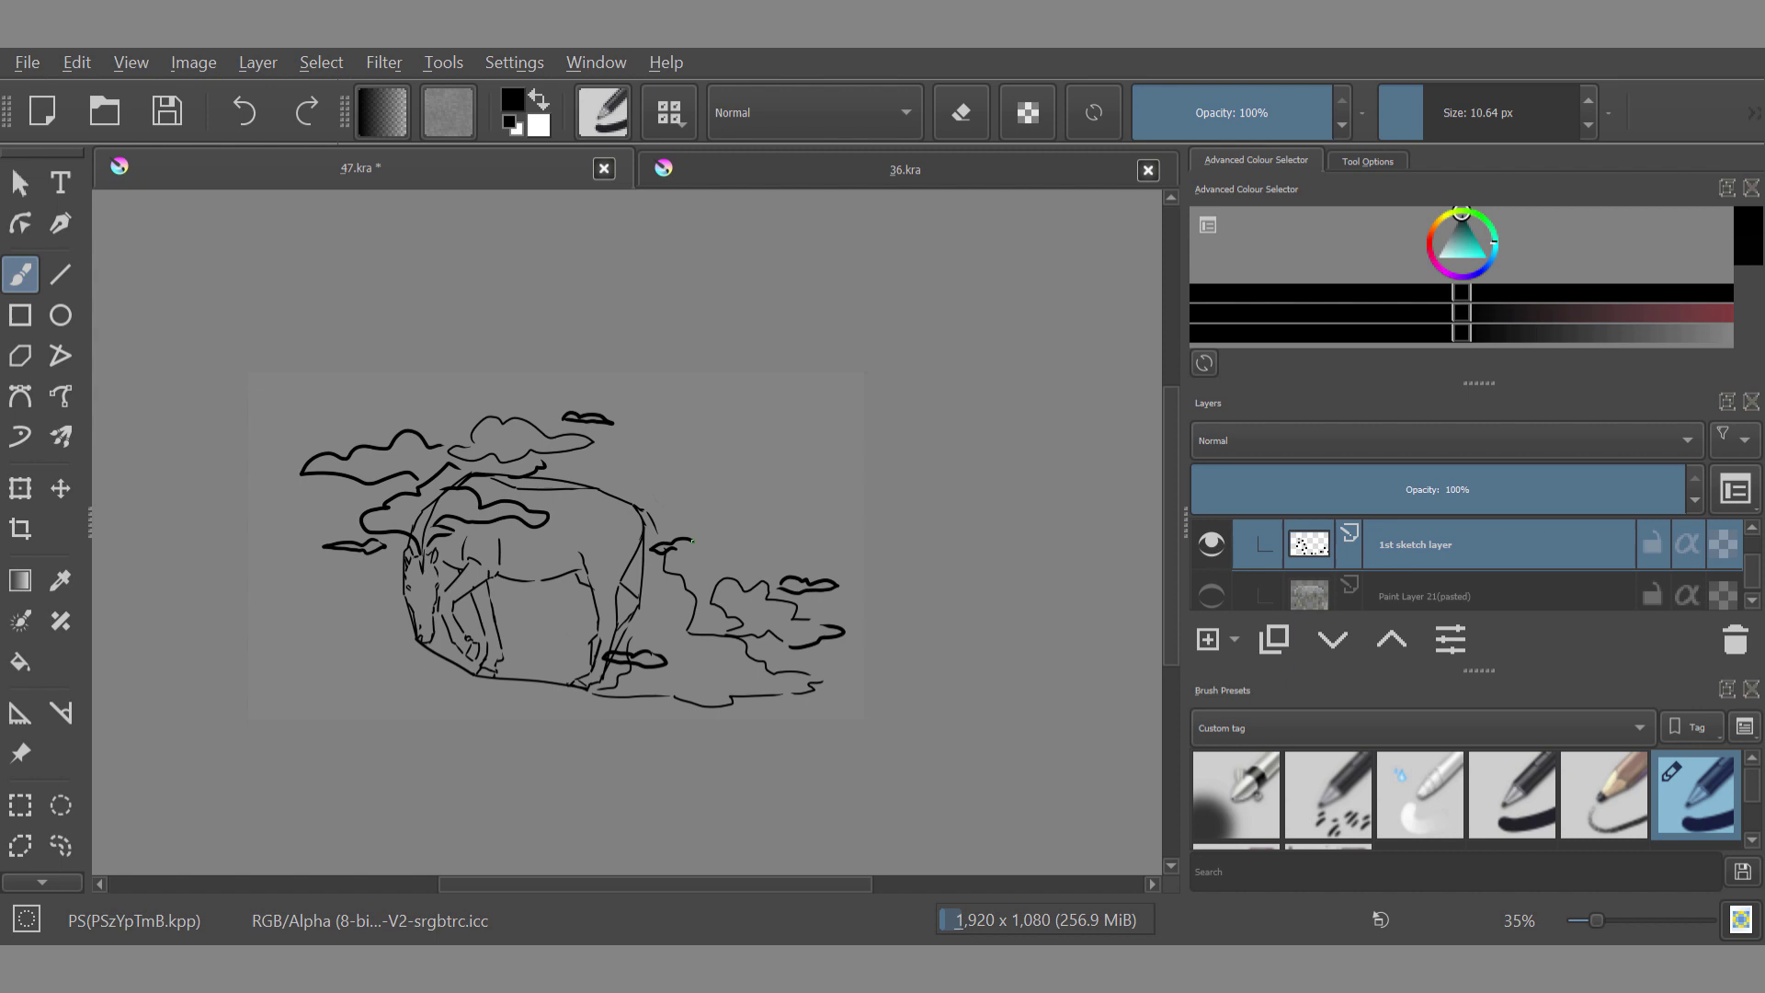
{"action": "left_click_drag", "start_coordinate": [718, 523], "coordinate": [738, 535]}
{"action": "left_click_drag", "start_coordinate": [735, 533], "coordinate": [699, 526]}
{"action": "key", "text": "e"}
{"action": "key", "text": "e"}
{"action": "mouse_move", "coordinate": [729, 590]}
{"action": "left_mouse_down"}
{"action": "mouse_move", "coordinate": [639, 753]}
{"action": "mouse_move", "coordinate": [733, 479]}
{"action": "left_mouse_up"}
{"action": "mouse_move", "coordinate": [786, 692]}
{"action": "left_mouse_down"}
{"action": "mouse_move", "coordinate": [709, 742]}
{"action": "mouse_move", "coordinate": [709, 657]}
{"action": "left_mouse_up"}
Step: Tilt the whole drawing slightly, adjust the scenery behind the horse and mirror the canvas view
{"action": "key", "text": "ctrl+t"}
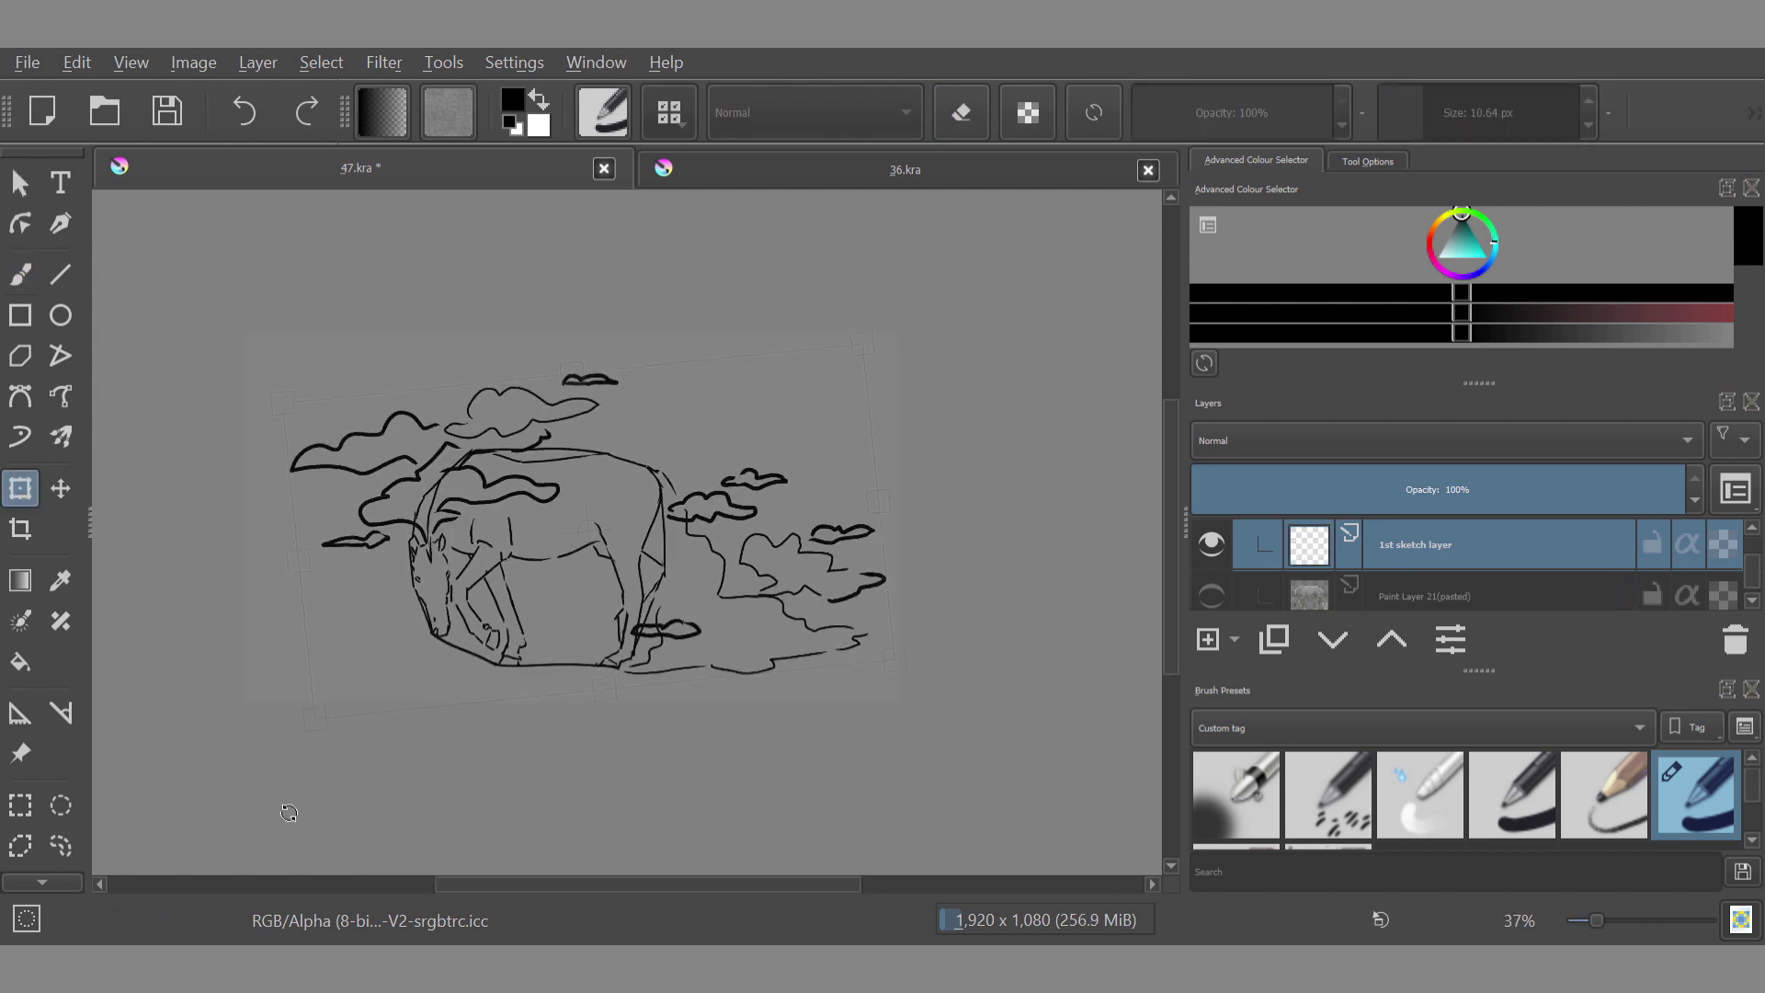
{"action": "left_click", "coordinate": [61, 846]}
{"action": "key", "text": "ctrl+t"}
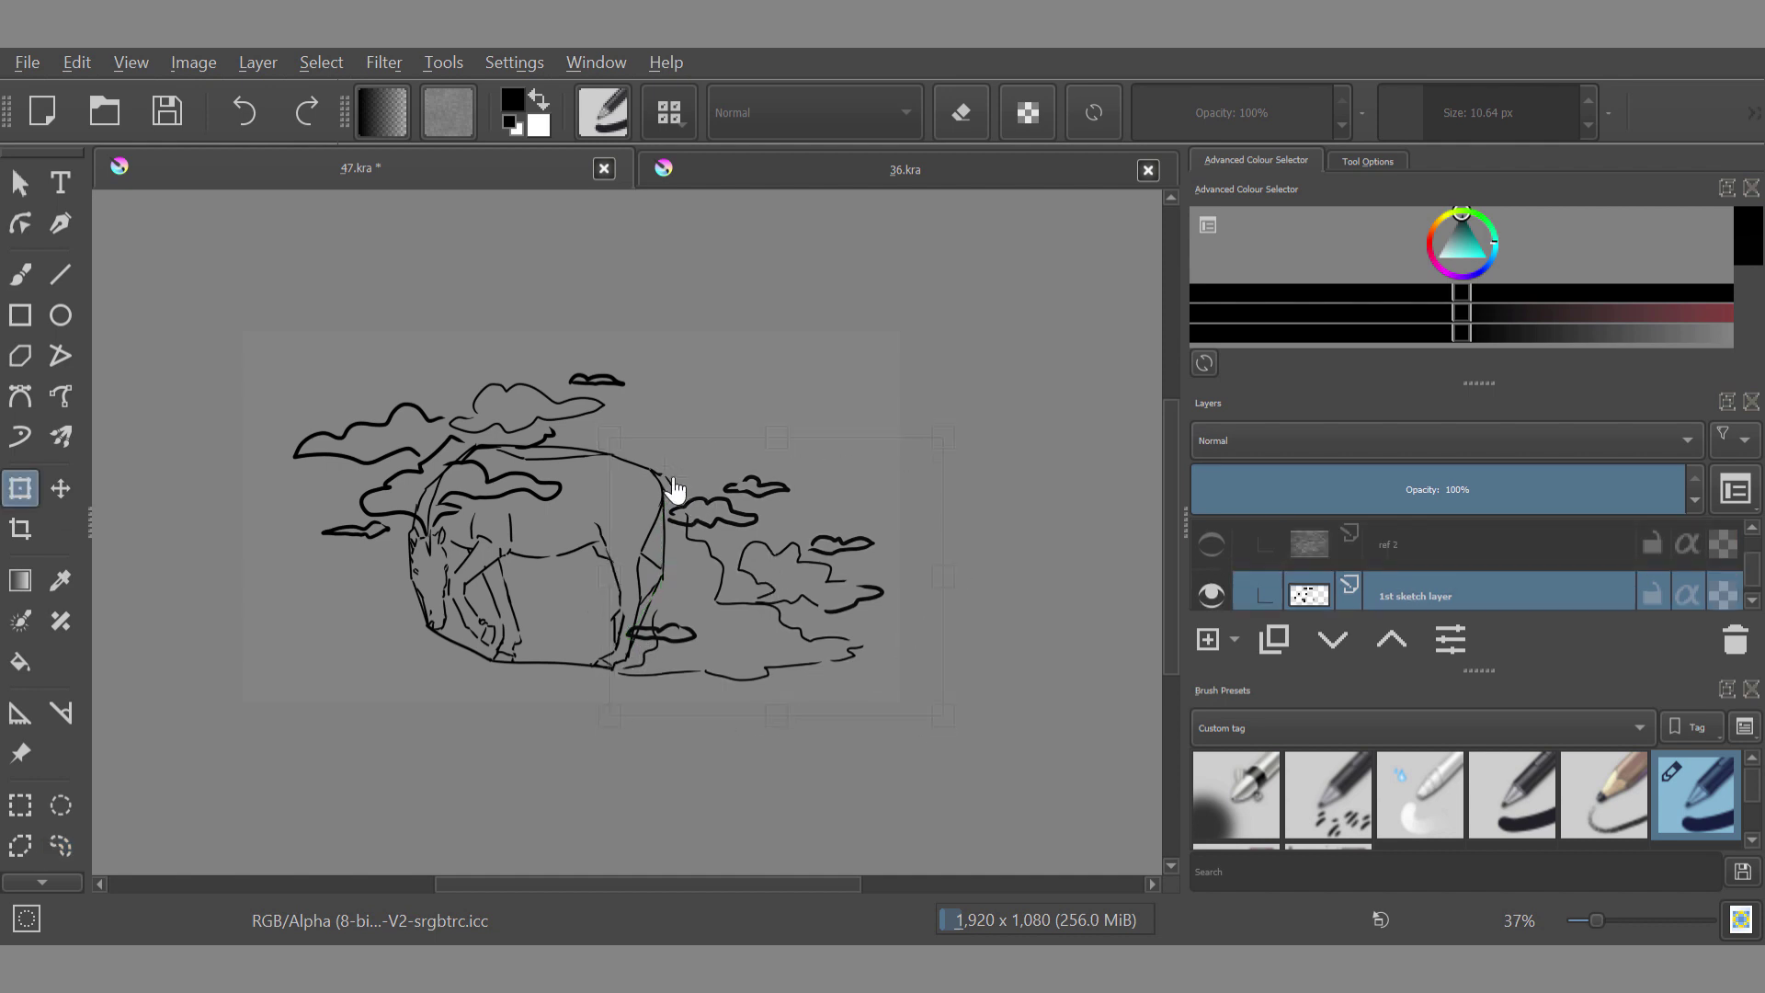
{"action": "left_click_drag", "start_coordinate": [1058, 534], "coordinate": [1083, 607]}
{"action": "key", "text": "l"}
{"action": "key", "text": "m"}
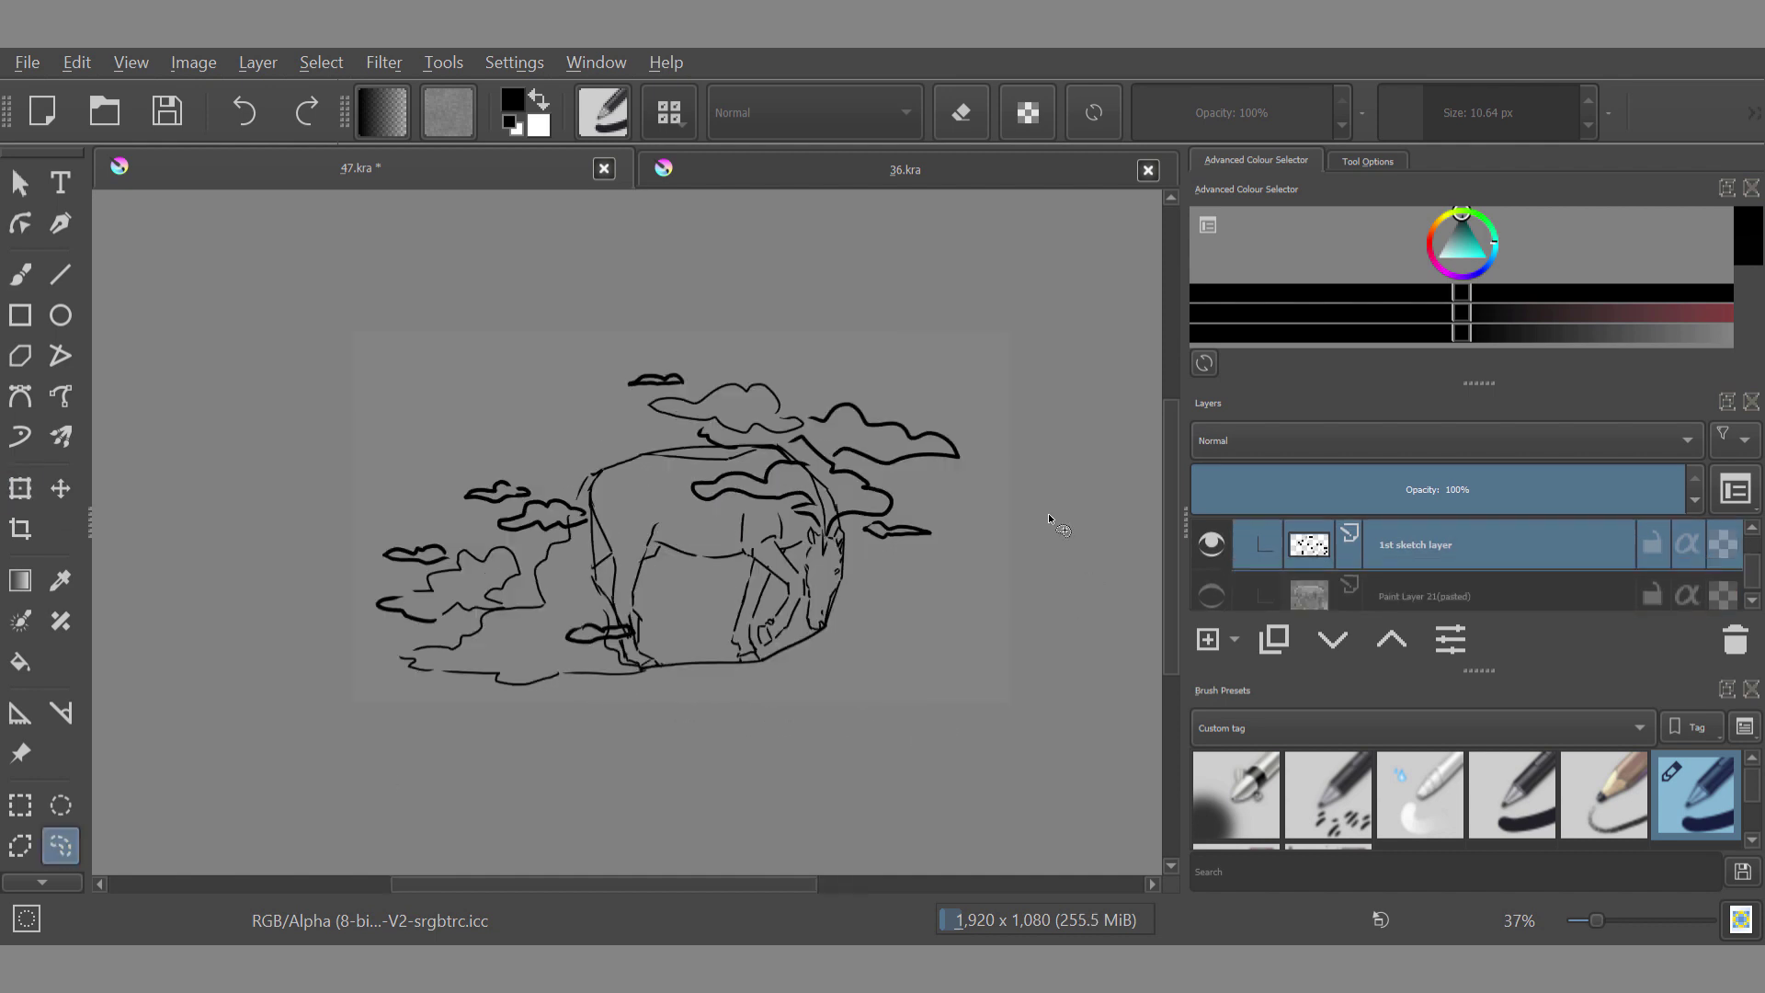
Step: Rotate the entire drawing slightly in the mirrored view, undoing the first attempt and repeating it
{"action": "key", "text": "ctrl+t"}
{"action": "left_click_drag", "start_coordinate": [1048, 513], "coordinate": [1047, 552]}
{"action": "key", "text": "ctrl+z"}
{"action": "key", "text": "l"}
{"action": "scroll", "coordinate": [851, 554], "scroll_direction": "down", "scroll_amount": 3}
{"action": "key", "text": "ctrl+t"}
{"action": "left_click_drag", "start_coordinate": [857, 674], "coordinate": [847, 682]}
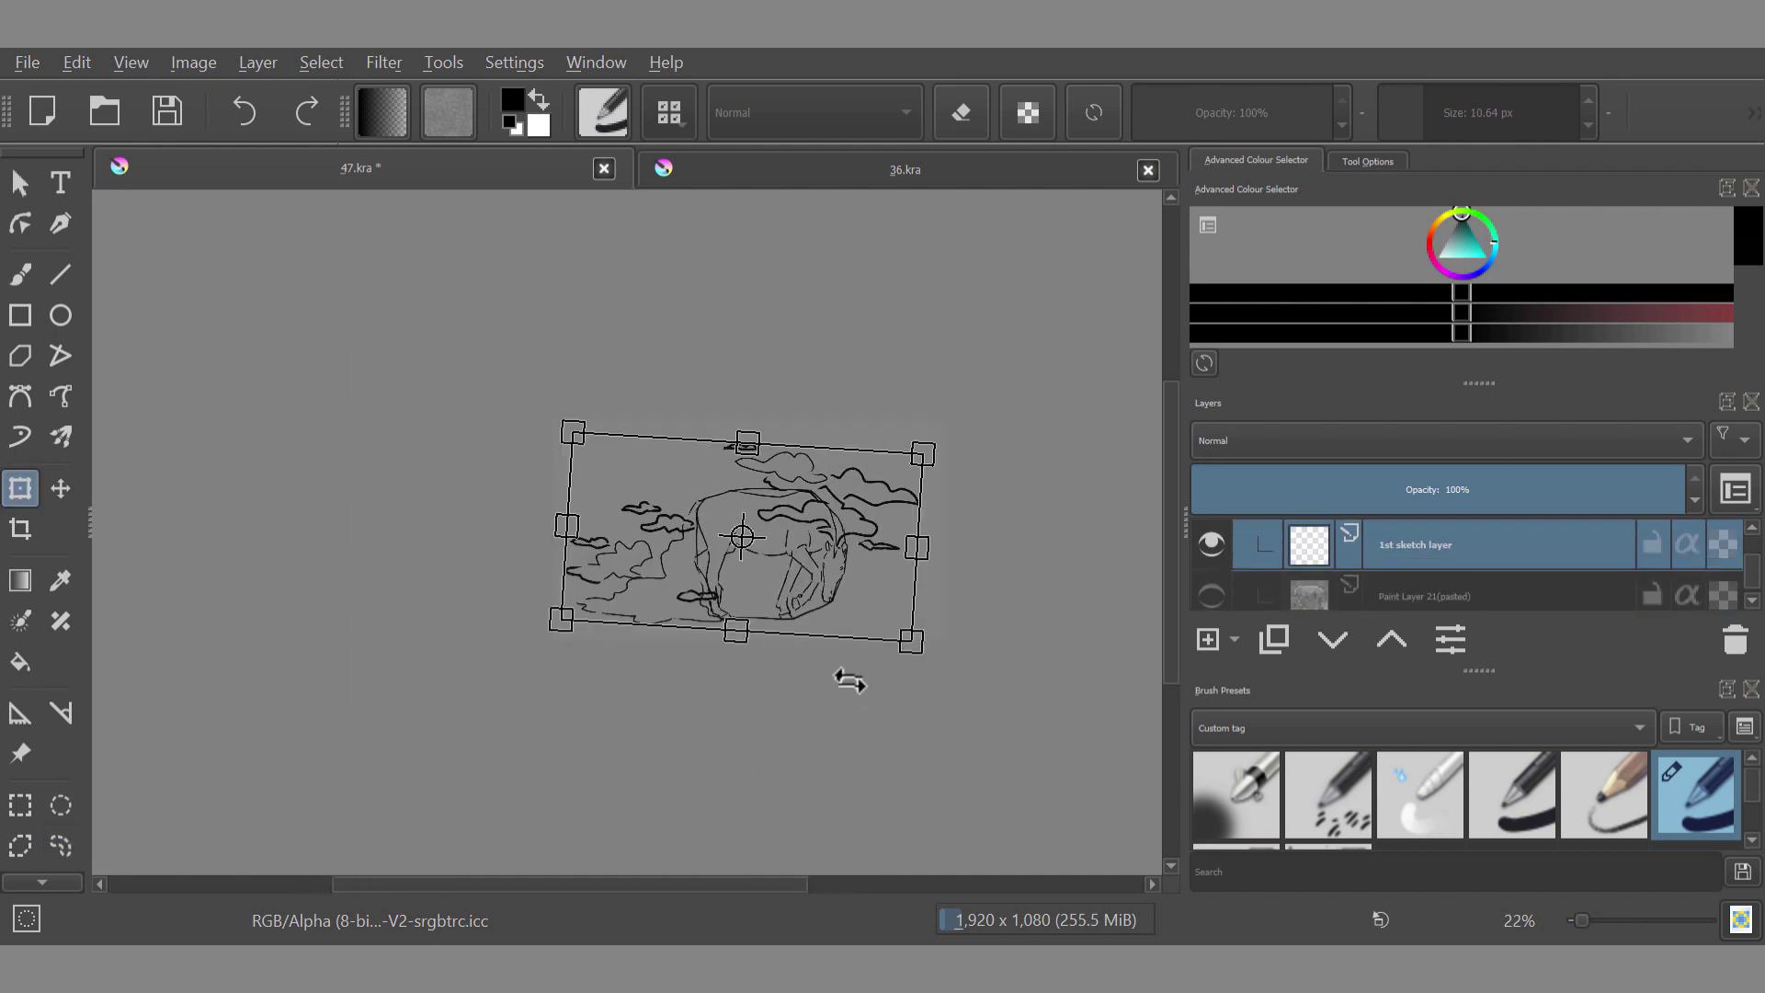
Step: Select the scenery strokes behind the hindquarters, rotate them slightly and restore the unmirrored view
{"action": "key", "text": "l"}
{"action": "scroll", "coordinate": [754, 570], "scroll_direction": "up", "scroll_amount": 2}
{"action": "left_click_drag", "start_coordinate": [628, 498], "coordinate": [649, 684]}
{"action": "left_click_drag", "start_coordinate": [646, 513], "coordinate": [635, 506]}
{"action": "key", "text": "ctrl+t"}
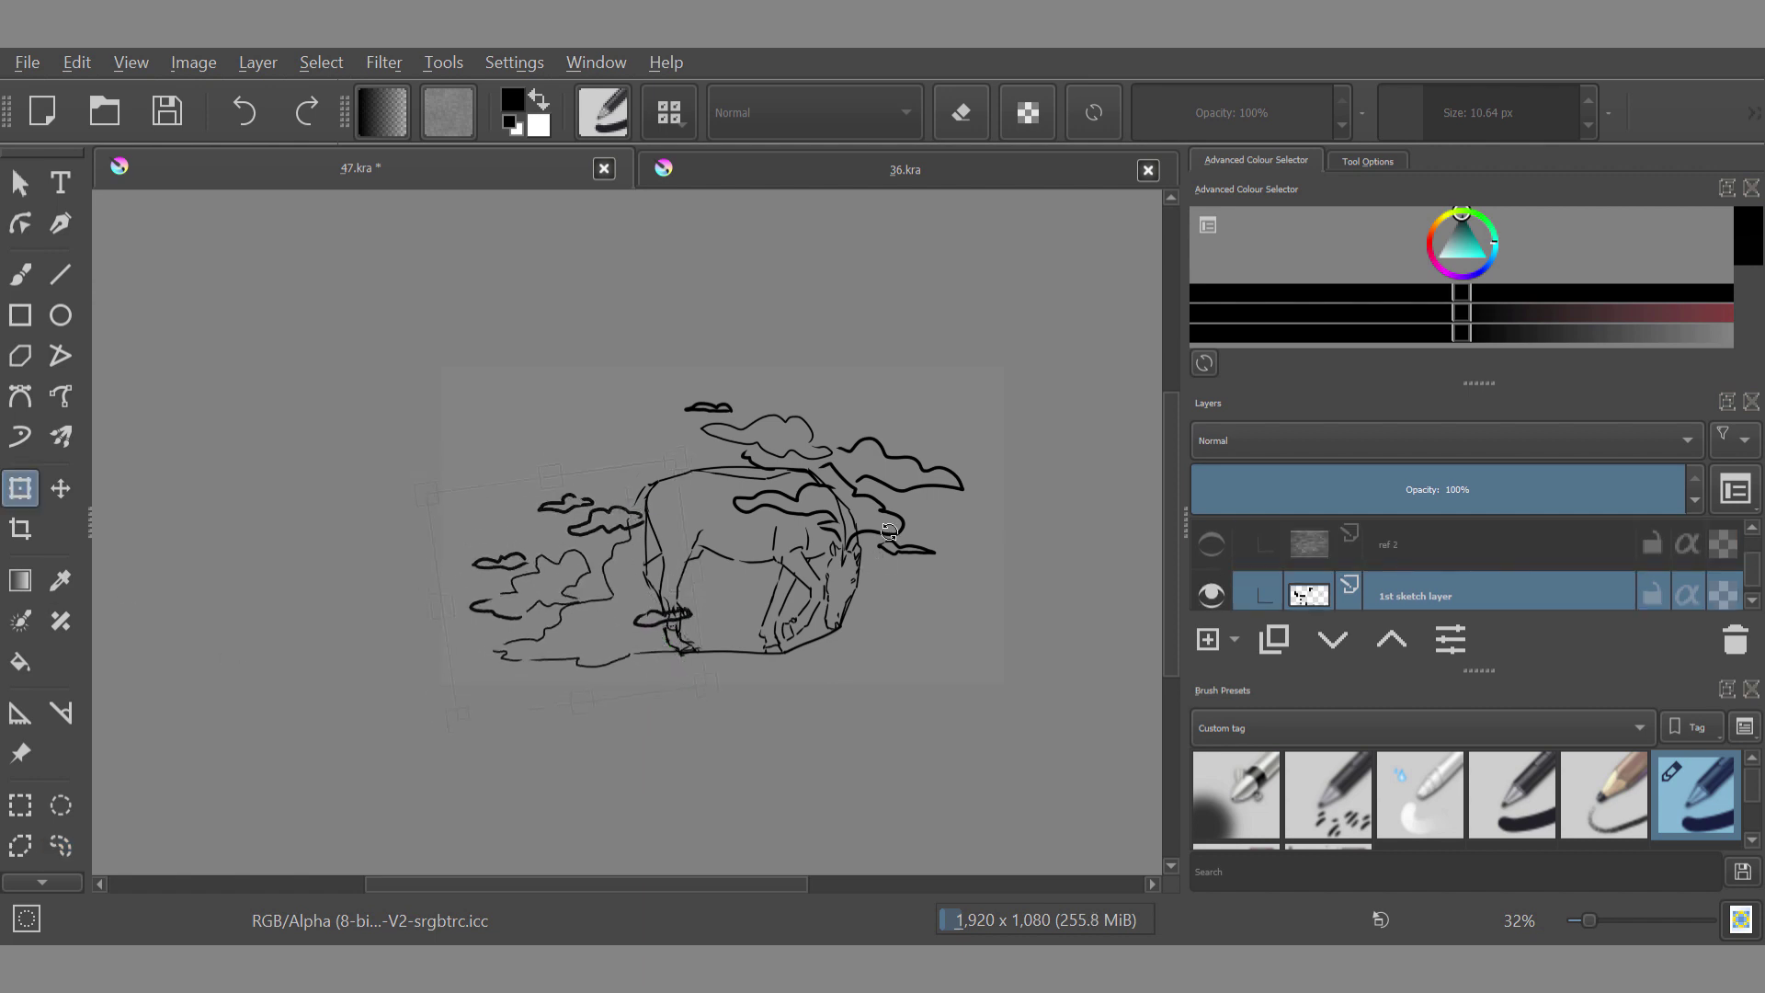
{"action": "left_click_drag", "start_coordinate": [919, 728], "coordinate": [925, 712]}
{"action": "key", "text": "l"}
{"action": "scroll", "coordinate": [1012, 492], "scroll_direction": "up", "scroll_amount": 1}
{"action": "key", "text": "m"}
Step: Select the cloud strokes above the horse, shift them slightly and clear the selection
{"action": "left_click_drag", "start_coordinate": [398, 408], "coordinate": [265, 482]}
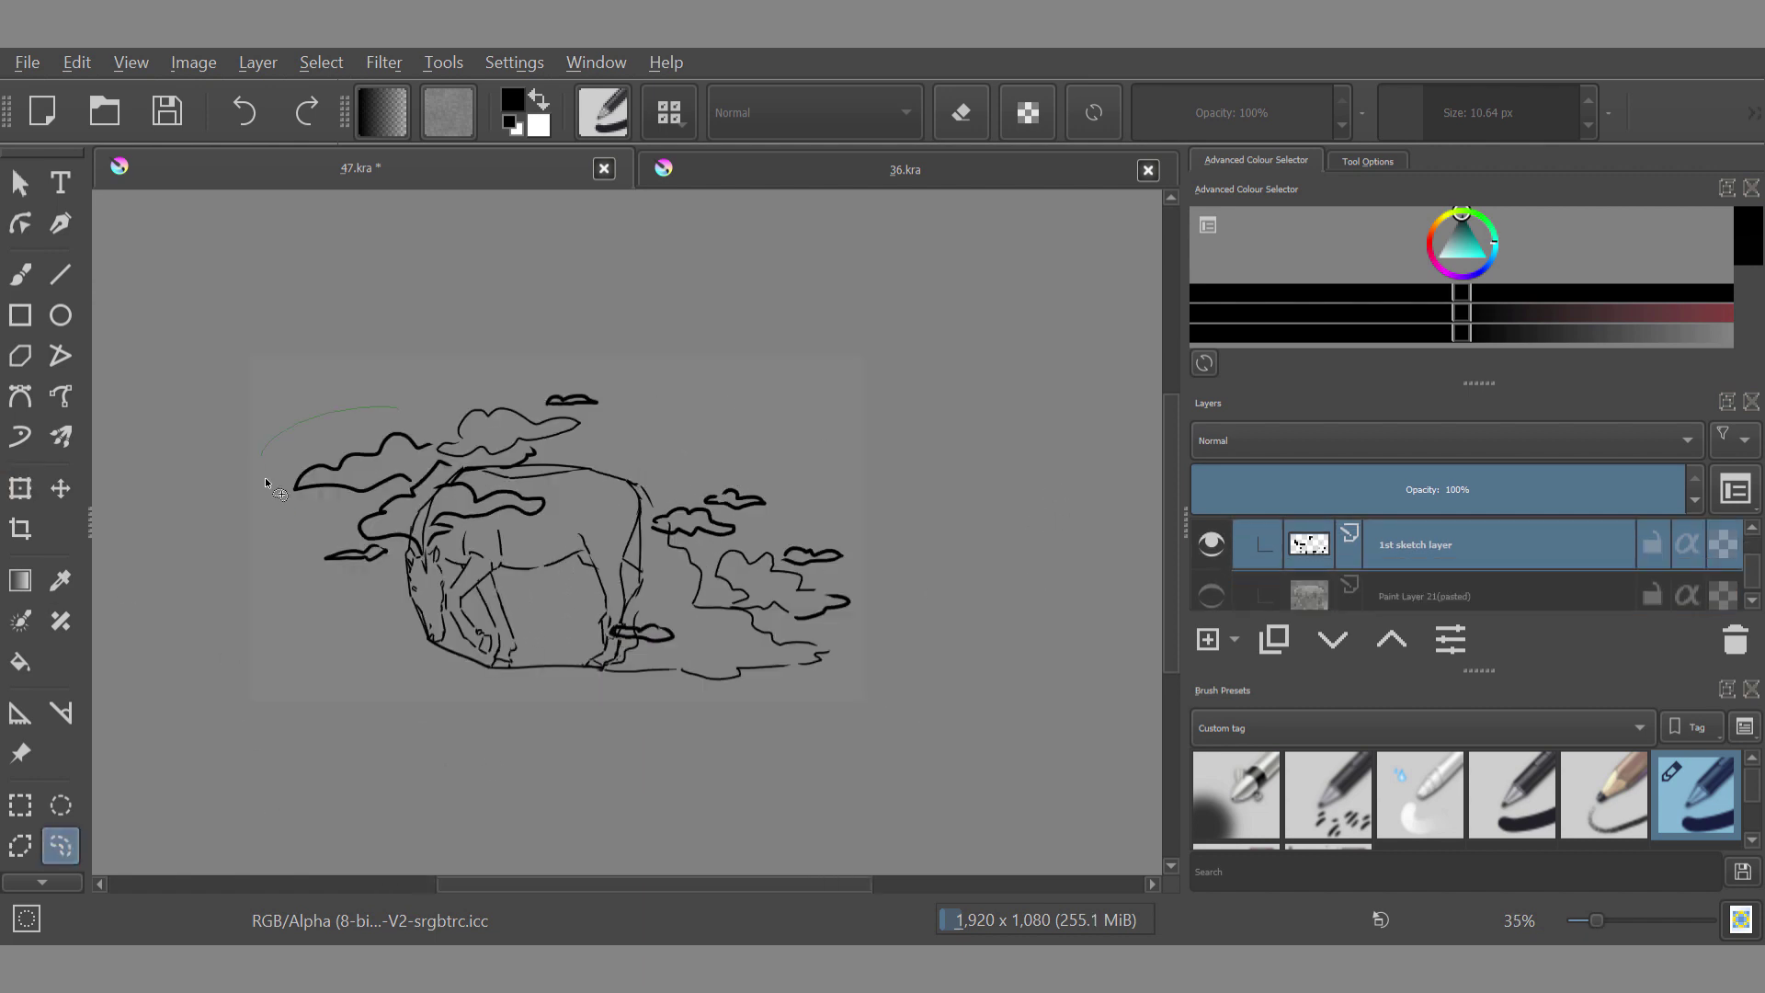
{"action": "left_click_drag", "start_coordinate": [577, 371], "coordinate": [399, 408]}
{"action": "key", "text": "ctrl+t"}
{"action": "left_click_drag", "start_coordinate": [576, 503], "coordinate": [578, 497]}
{"action": "key", "text": "l"}
{"action": "key", "text": "ctrl+shift+a"}
{"action": "key", "text": "b"}
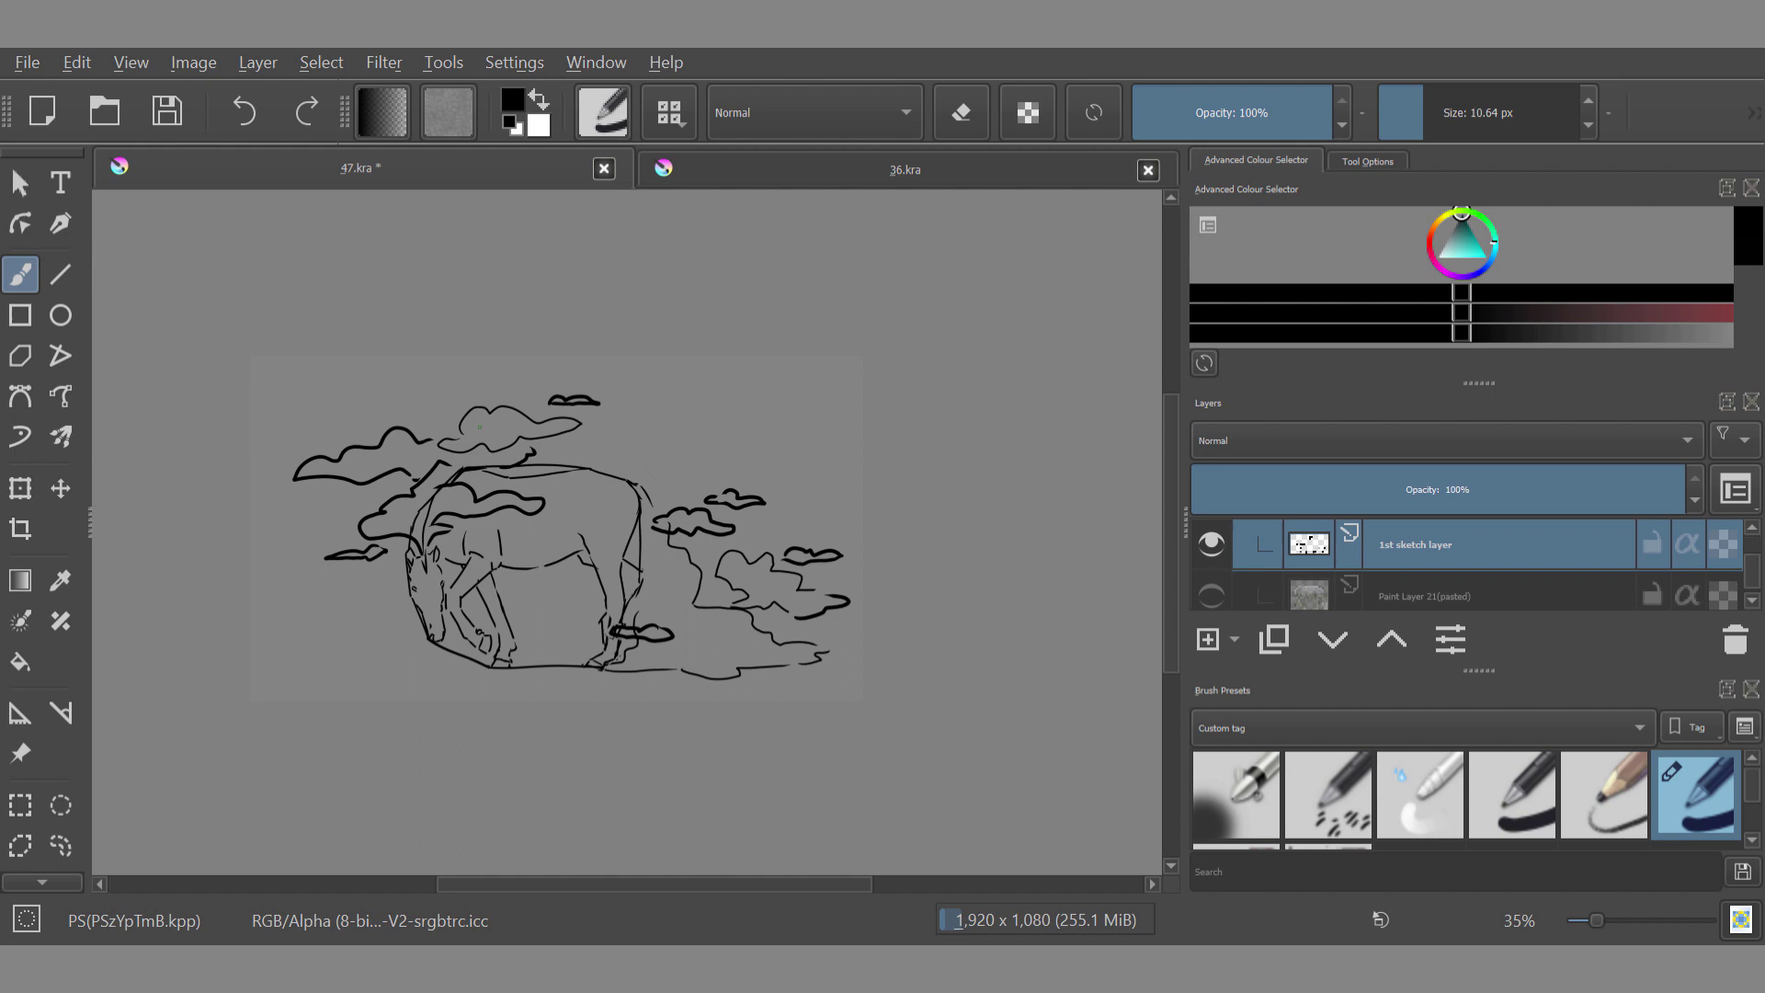
Step: Add jagged crack-like strokes below the clouds and around the horse, and save the drawing
{"action": "scroll", "coordinate": [929, 434], "scroll_direction": "down", "scroll_amount": 2}
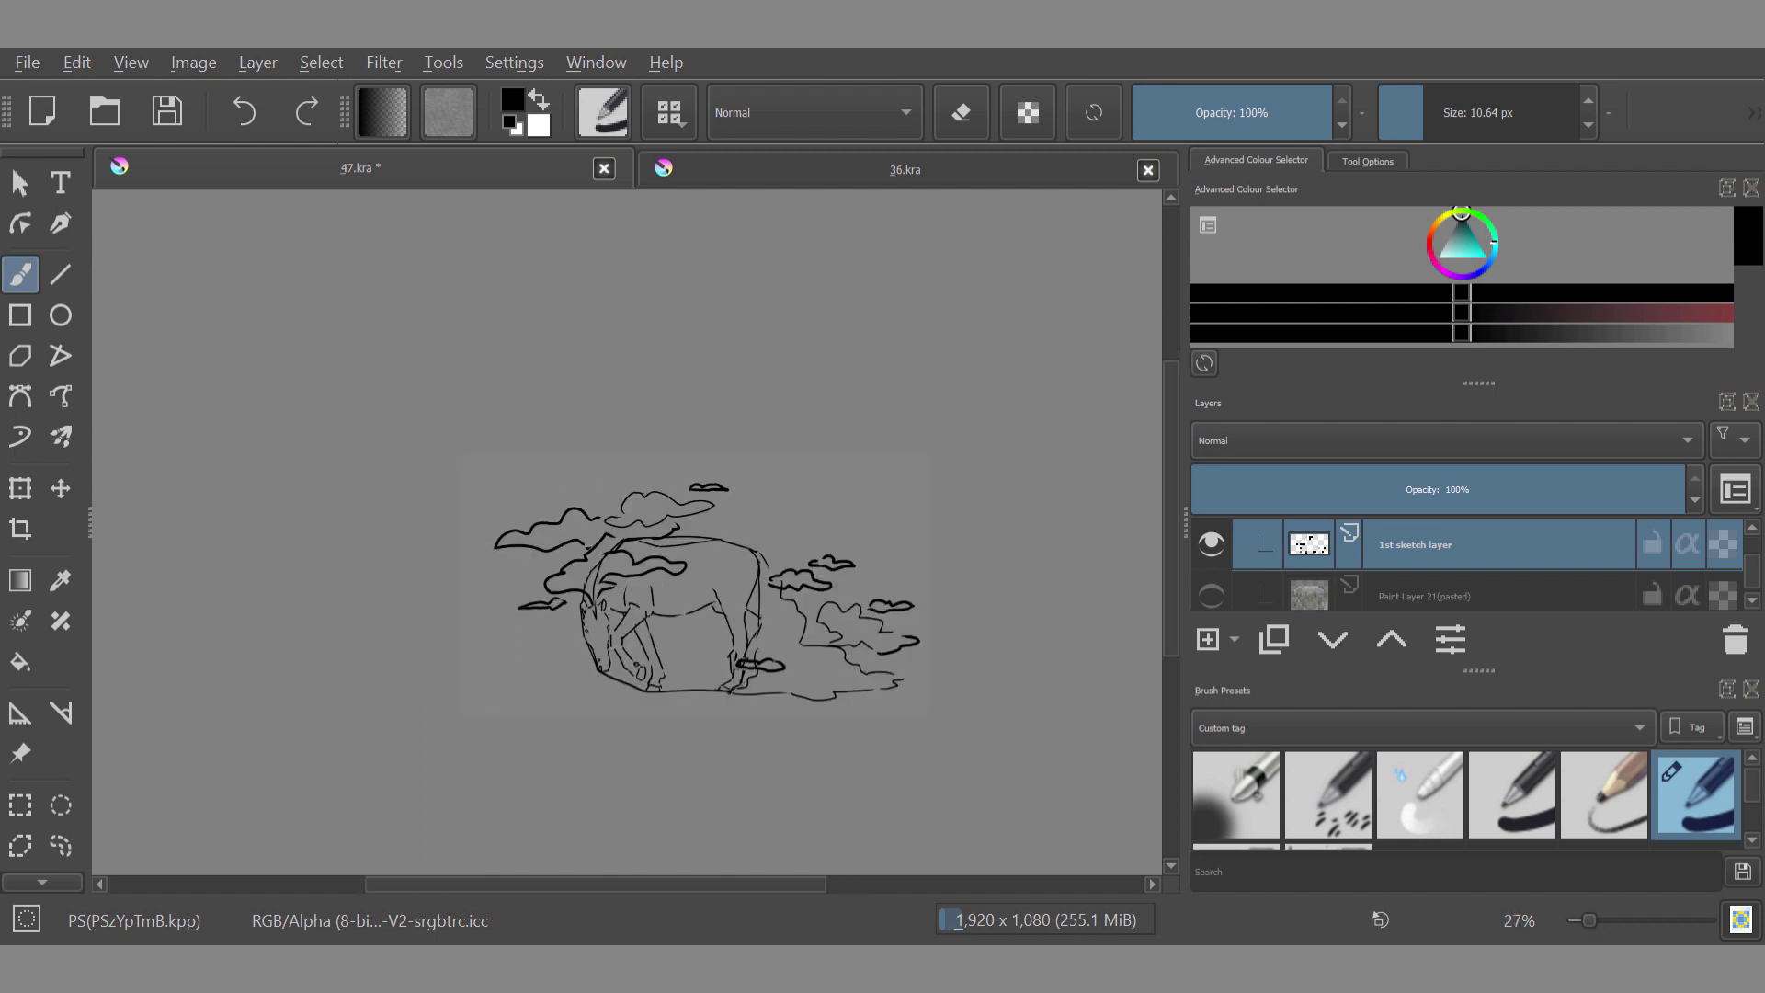
{"action": "scroll", "coordinate": [639, 485], "scroll_direction": "down", "scroll_amount": 4}
{"action": "scroll", "coordinate": [520, 550], "scroll_direction": "up", "scroll_amount": 4}
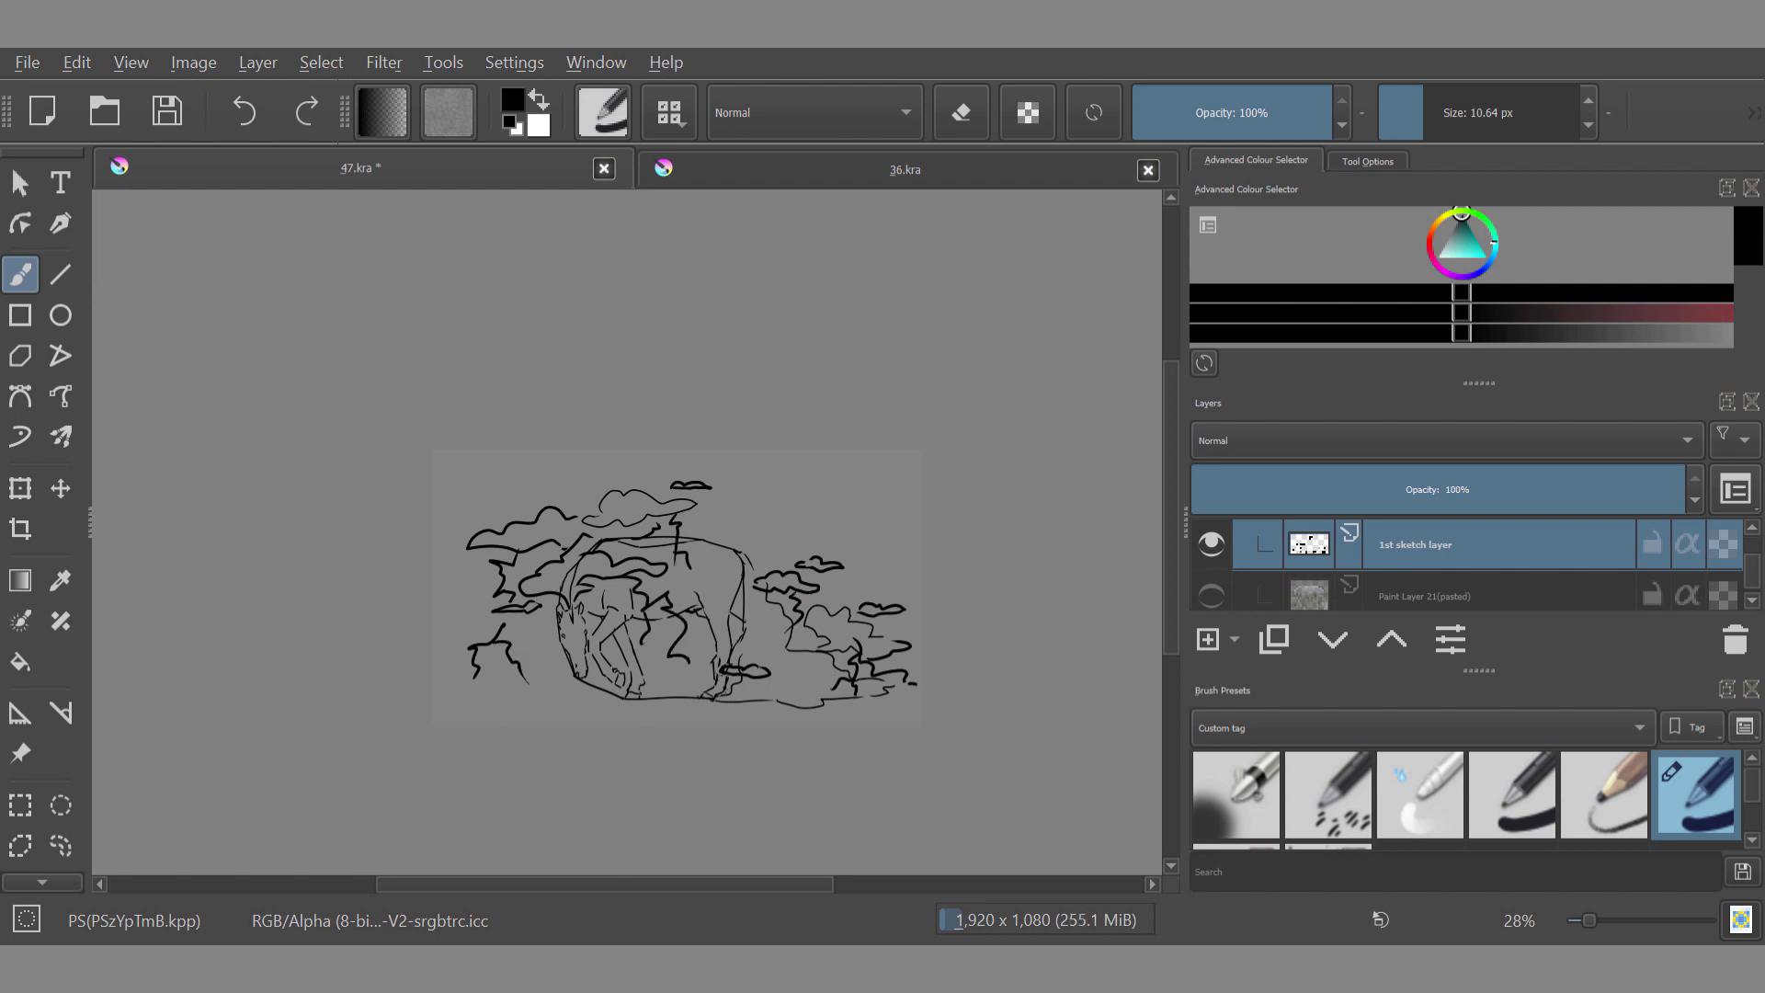
{"action": "scroll", "coordinate": [910, 541], "scroll_direction": "up", "scroll_amount": 2}
{"action": "key", "text": "ctrl+t"}
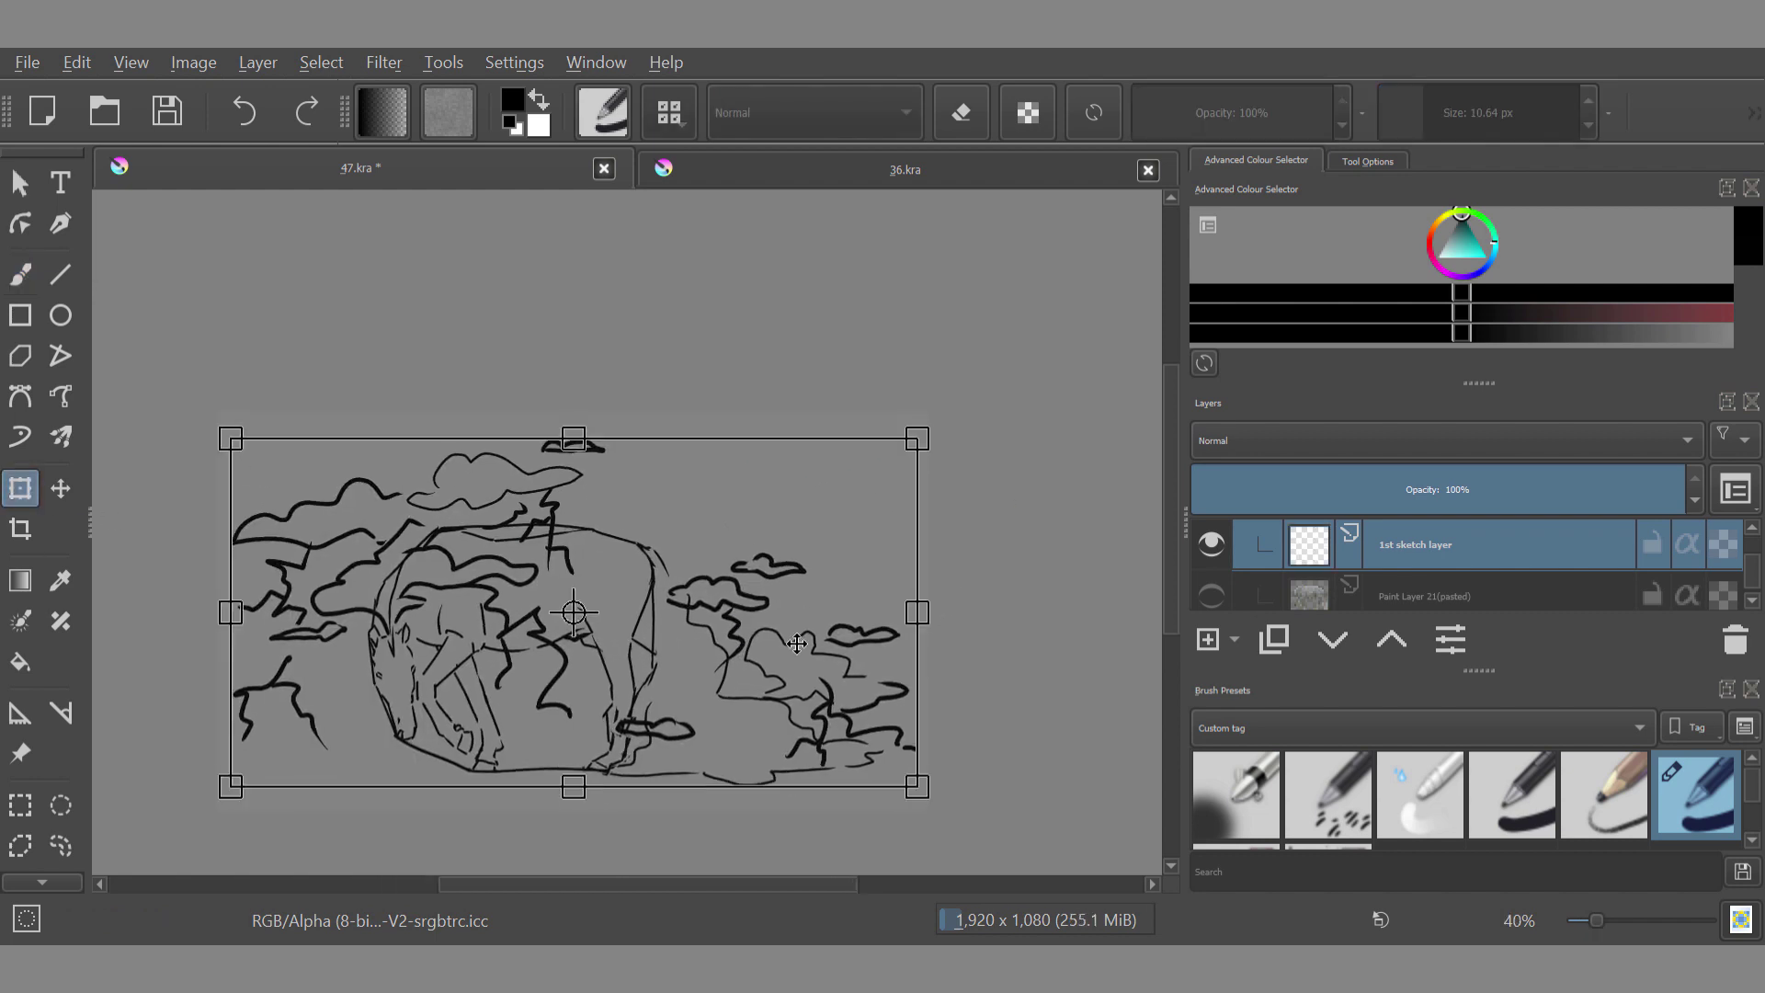
{"action": "left_click", "coordinate": [61, 846]}
{"action": "key", "text": "ctrl+s"}
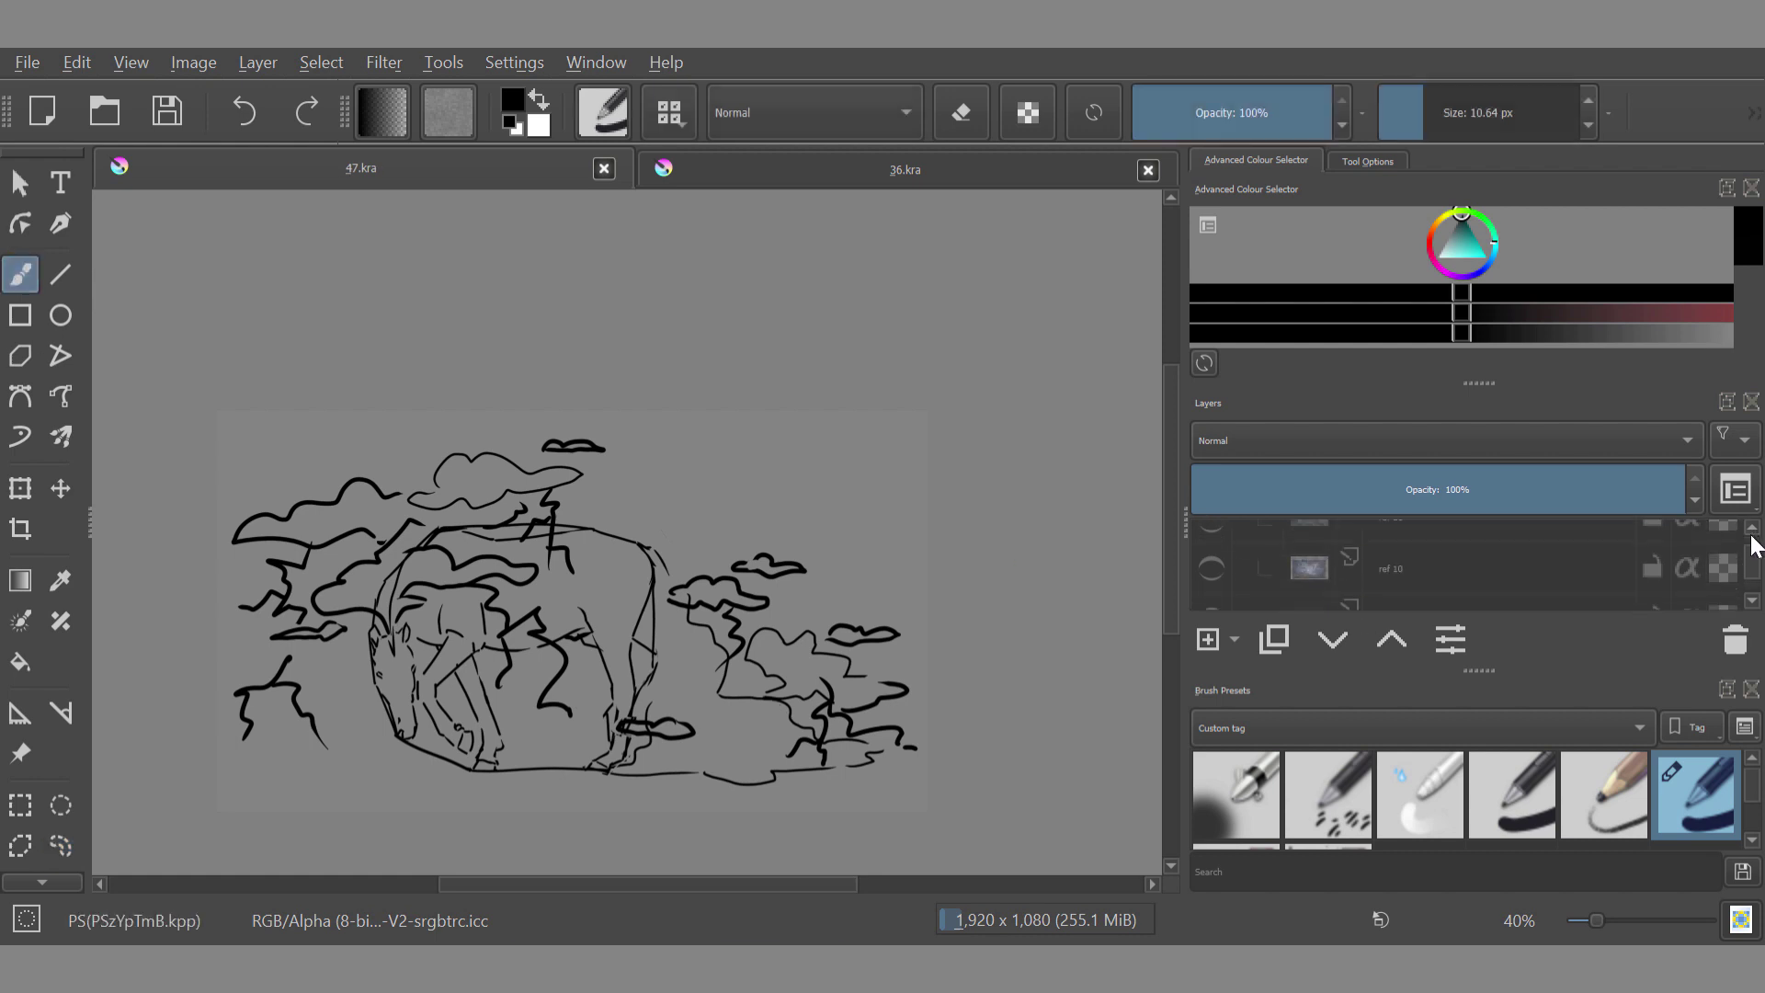
Step: Place the dark horse photo on the canvas as reference and name the new layer above it "1st sketch layer"
{"action": "left_click_drag", "start_coordinate": [510, 448], "coordinate": [388, 545]}
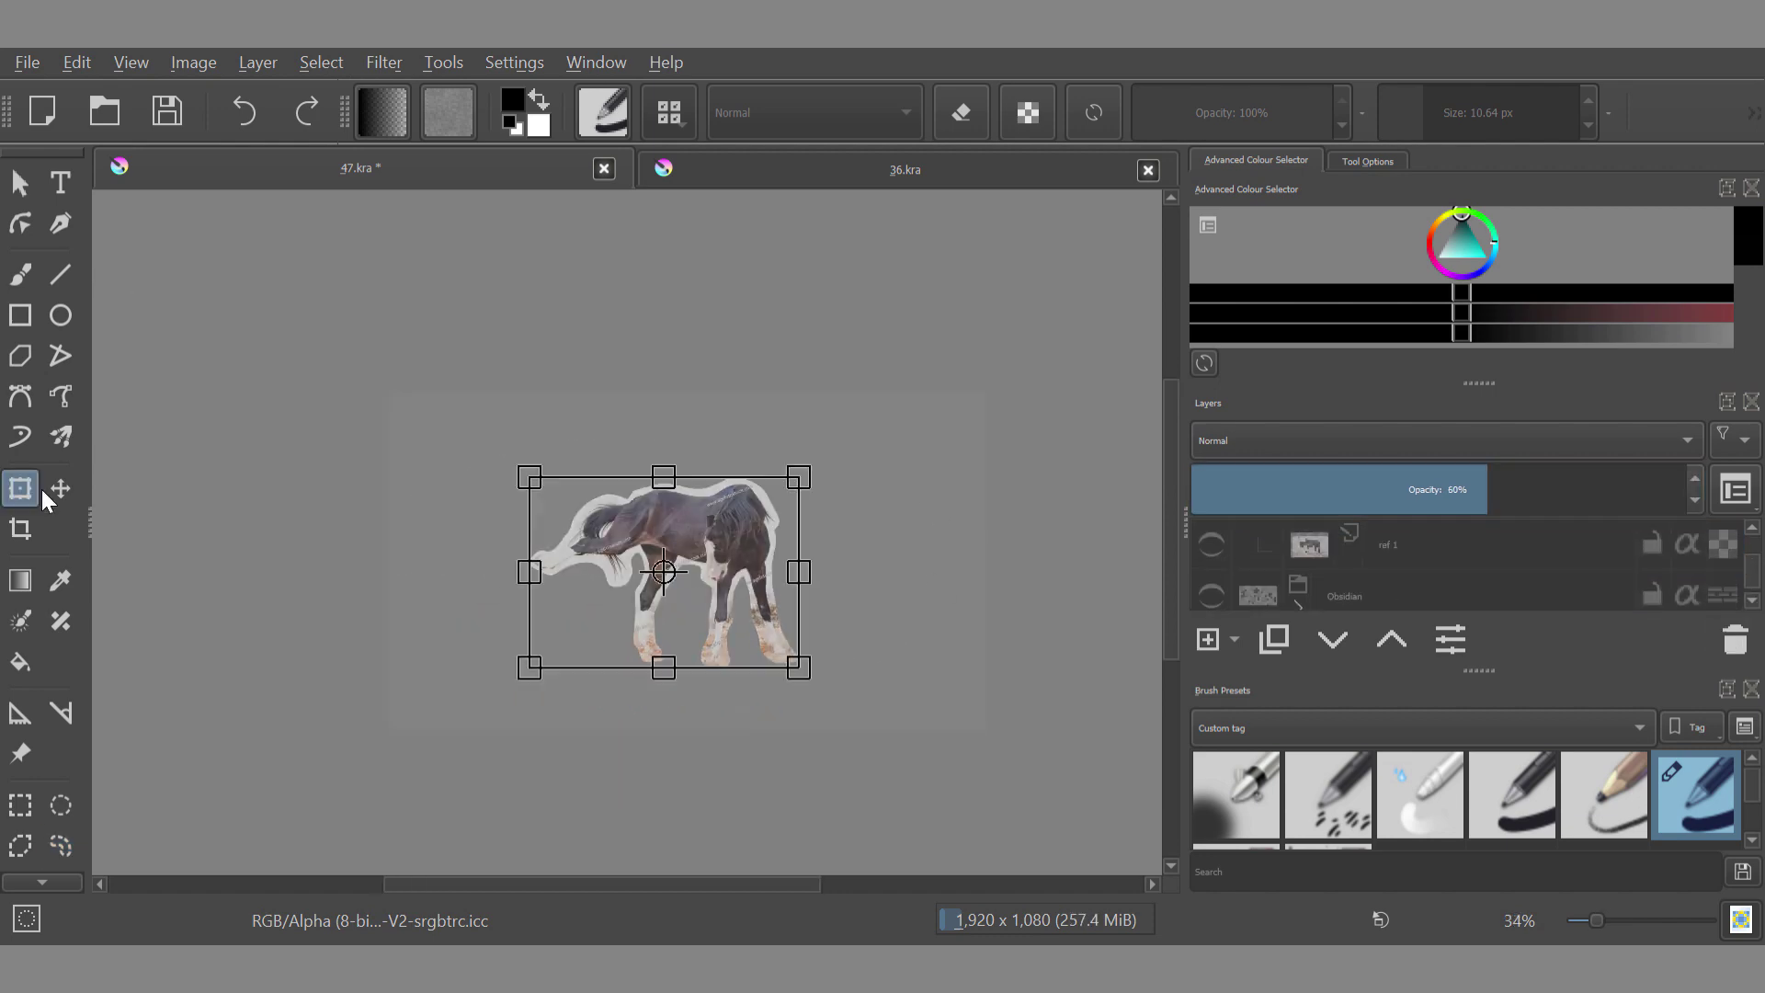
{"action": "double_click", "coordinate": [1522, 581]}
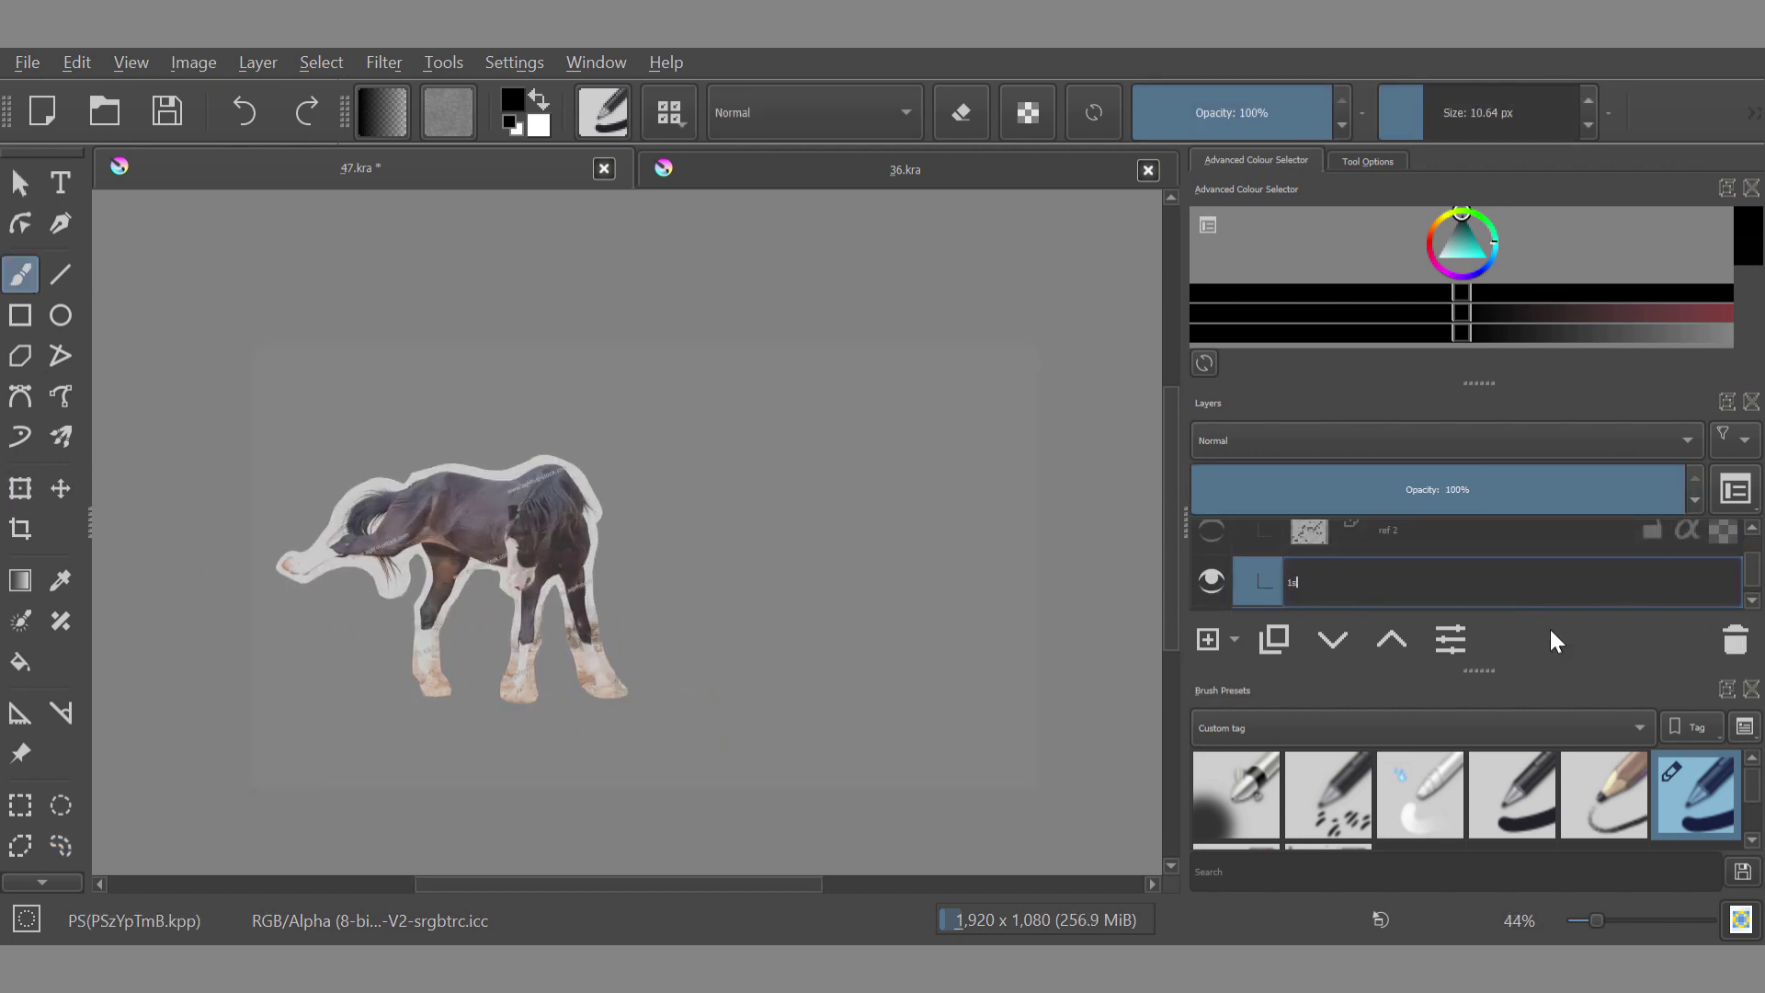
{"action": "type", "text": "1st sketch layer"}
{"action": "key", "text": "Return"}
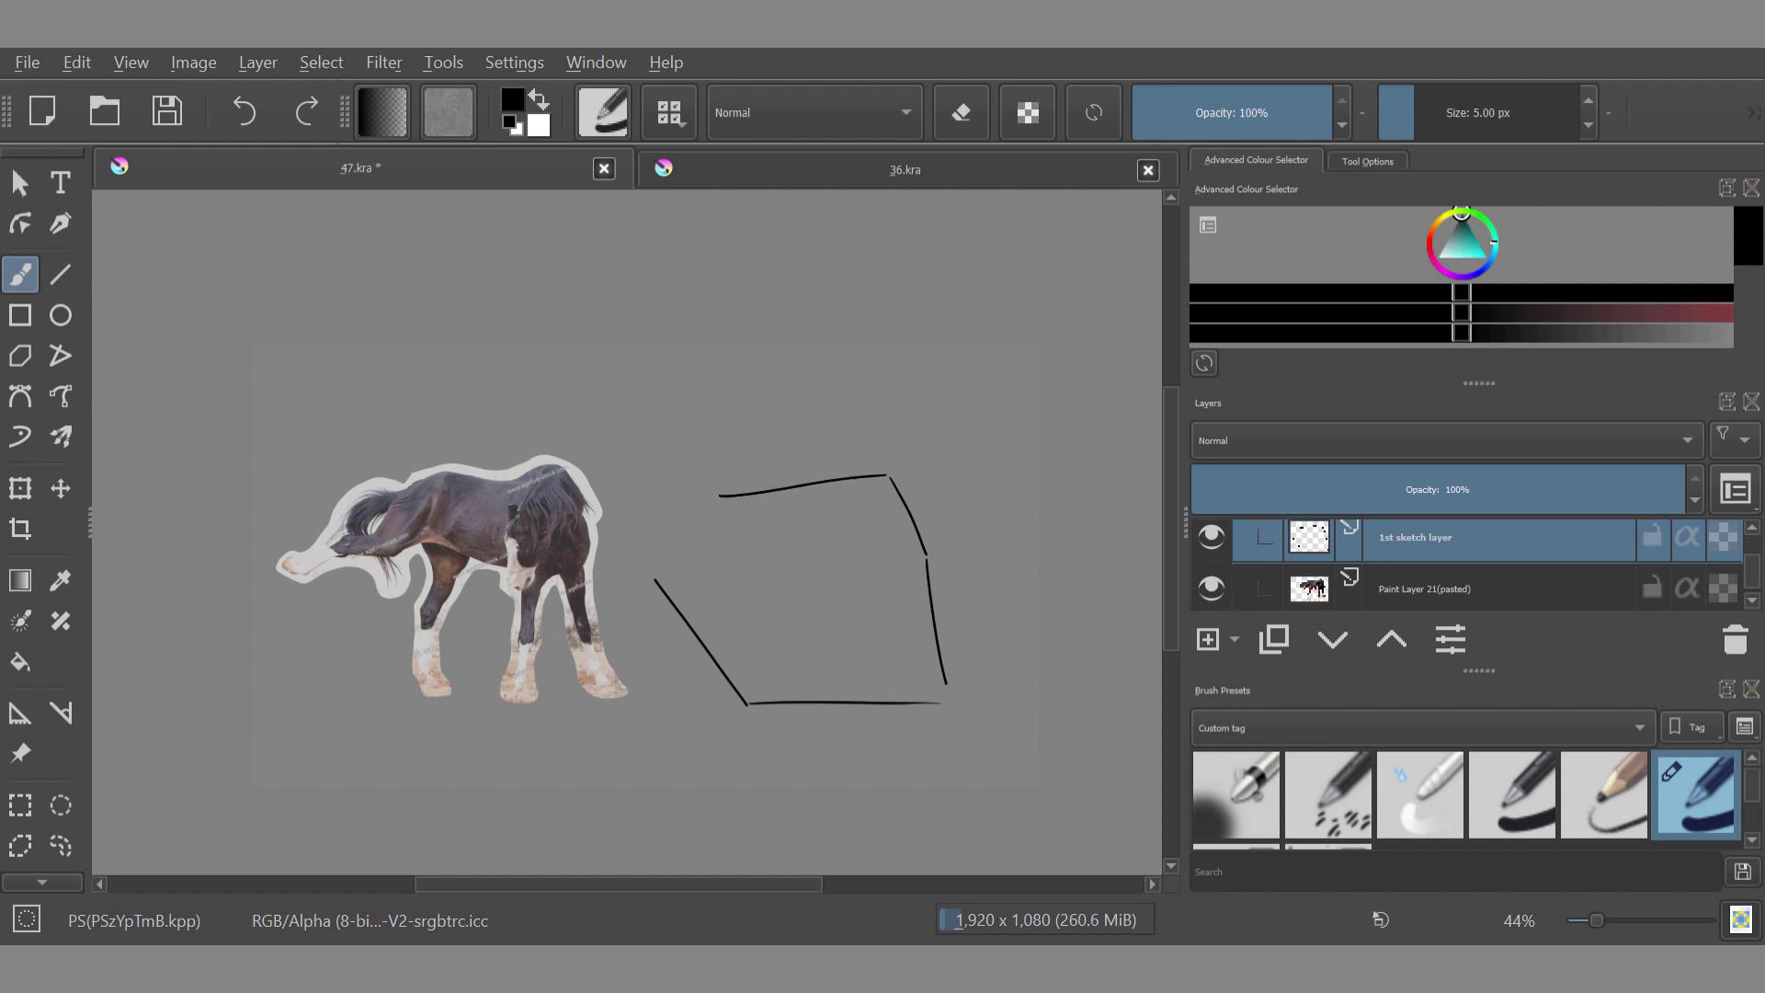
Step: Adjust a line of the straight-line block outline beside the dark horse photo and draw the missing upper rear diagonal
{"action": "left_click", "coordinate": [60, 846]}
{"action": "left_click_drag", "start_coordinate": [643, 551], "coordinate": [639, 562]}
{"action": "key", "text": "ctrl+t"}
{"action": "left_click_drag", "start_coordinate": [948, 648], "coordinate": [944, 612]}
{"action": "key", "text": "ctrl+shift+a"}
{"action": "key", "text": "b"}
{"action": "mouse_move", "coordinate": [718, 496]}
{"action": "left_mouse_down"}
{"action": "mouse_move", "coordinate": [689, 545]}
{"action": "mouse_move", "coordinate": [625, 576]}
{"action": "left_mouse_up"}
Step: Move the block outline over the dark horse photo and scale it to the horse's proportions
{"action": "key", "text": "ctrl+t"}
{"action": "mouse_move", "coordinate": [883, 589]}
{"action": "left_mouse_down"}
{"action": "mouse_move", "coordinate": [542, 586]}
{"action": "mouse_move", "coordinate": [639, 584]}
{"action": "left_mouse_up"}
{"action": "left_click_drag", "start_coordinate": [457, 707], "coordinate": [457, 711]}
{"action": "left_click_drag", "start_coordinate": [304, 710], "coordinate": [318, 710]}
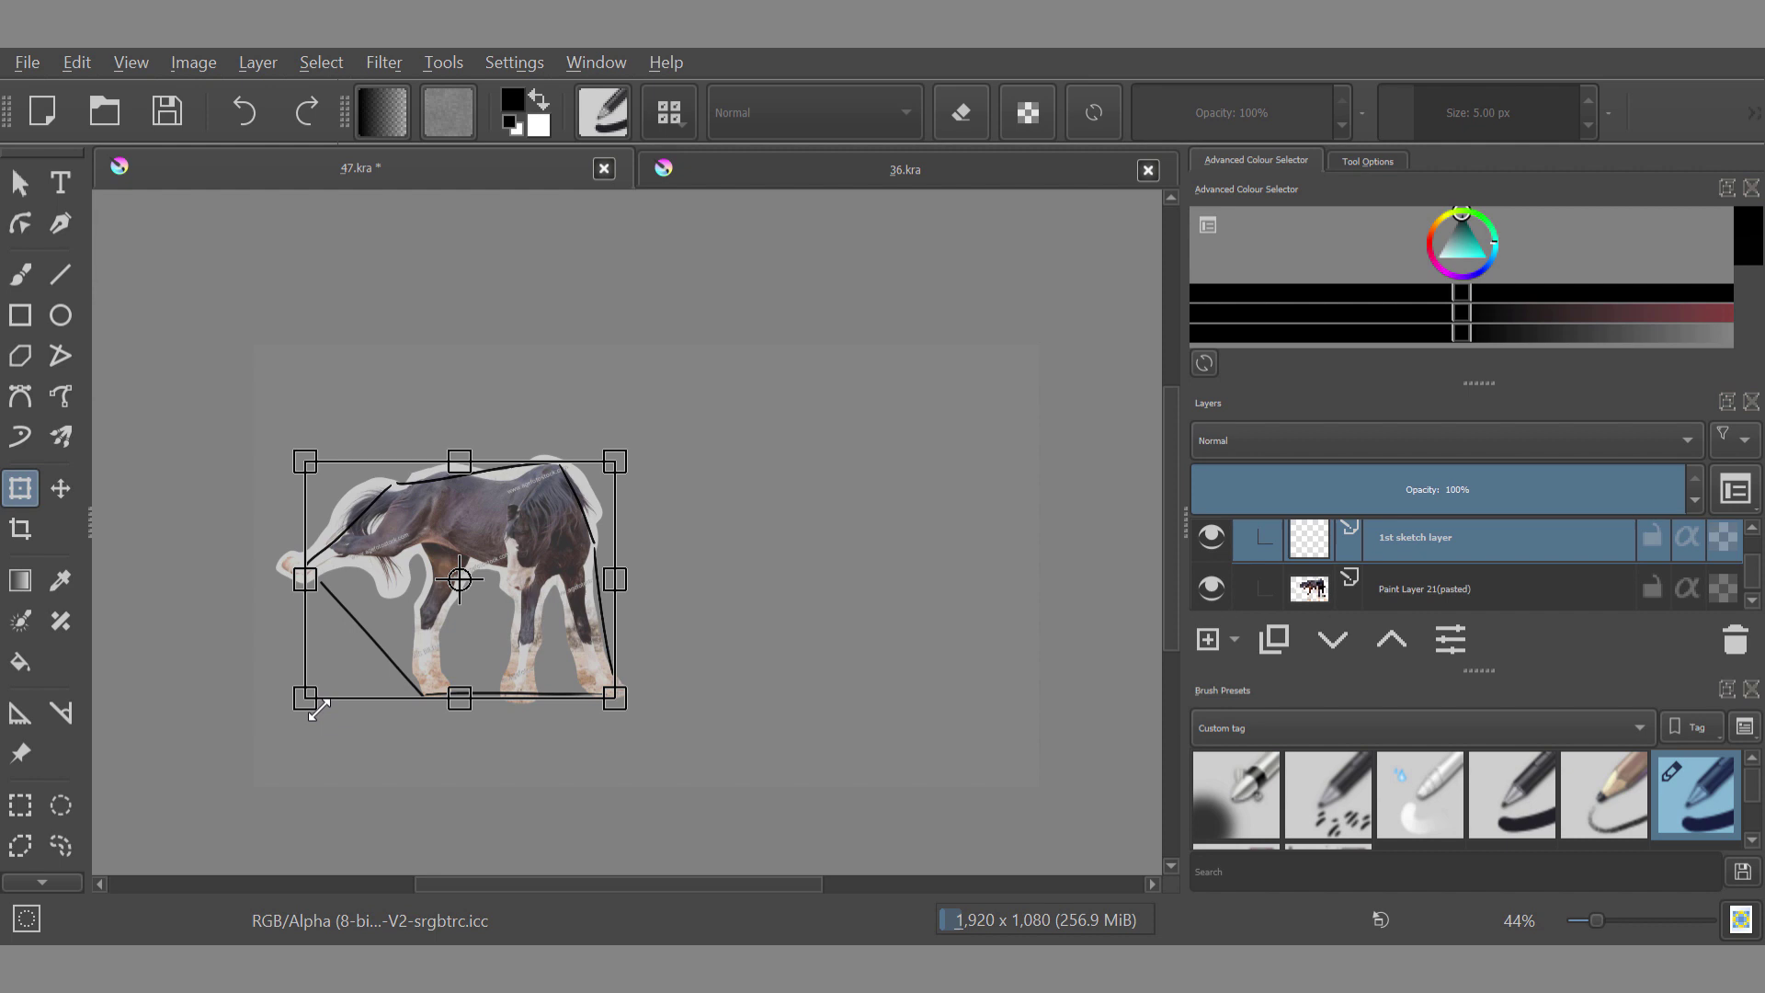
Step: Select the lower rear diagonal and fit it between the raised hoof and the standing hind foot
{"action": "left_click", "coordinate": [61, 846]}
{"action": "left_click_drag", "start_coordinate": [291, 536], "coordinate": [255, 520]}
{"action": "left_click_drag", "start_coordinate": [429, 725], "coordinate": [442, 749]}
Step: Fit the ground line under the feet and angle its front half up towards the front hoof
{"action": "left_click", "coordinate": [61, 846]}
{"action": "scroll", "coordinate": [583, 426], "scroll_direction": "up", "scroll_amount": 4}
{"action": "key", "text": "ctrl+t"}
{"action": "left_click_drag", "start_coordinate": [700, 788], "coordinate": [702, 797]}
{"action": "left_click", "coordinate": [60, 845]}
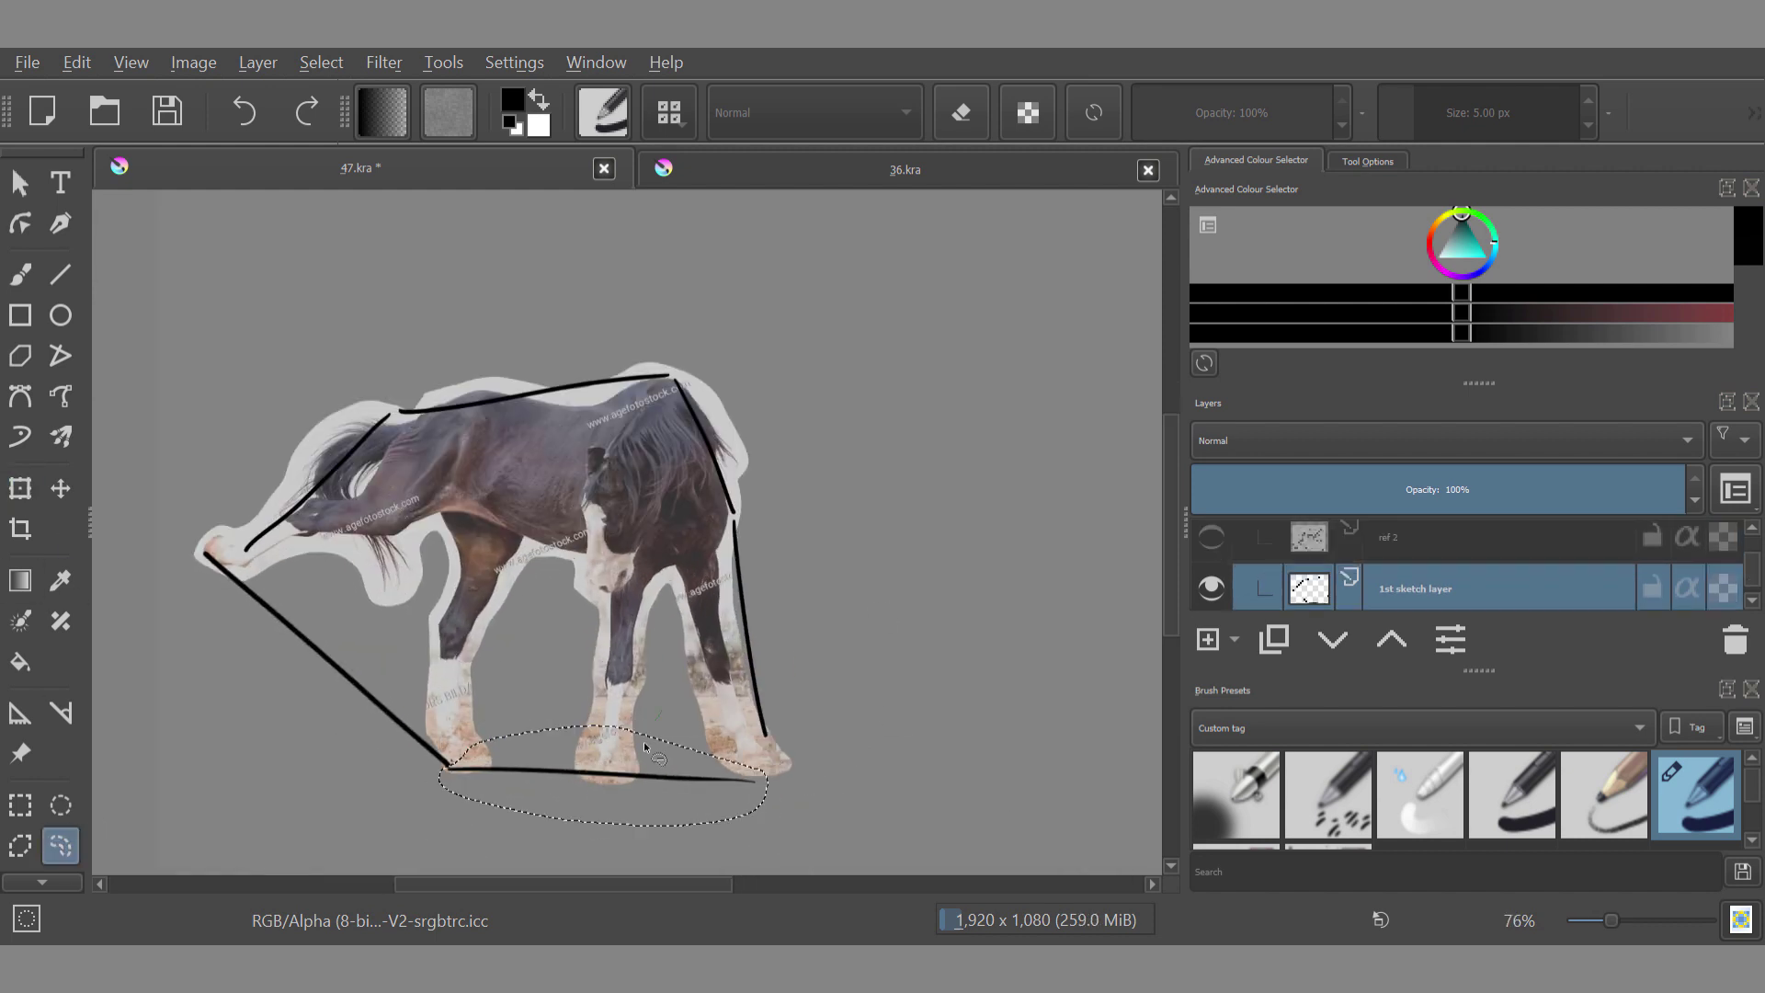
{"action": "left_click_drag", "start_coordinate": [644, 741], "coordinate": [634, 735]}
{"action": "key", "text": "ctrl+t"}
{"action": "left_click_drag", "start_coordinate": [804, 781], "coordinate": [803, 765]}
Step: Rotate the upper front contour line and bend its lower half to follow the horse's neck and chest
{"action": "left_click", "coordinate": [61, 846]}
{"action": "left_click", "coordinate": [879, 660]}
{"action": "key", "text": "ctrl+t"}
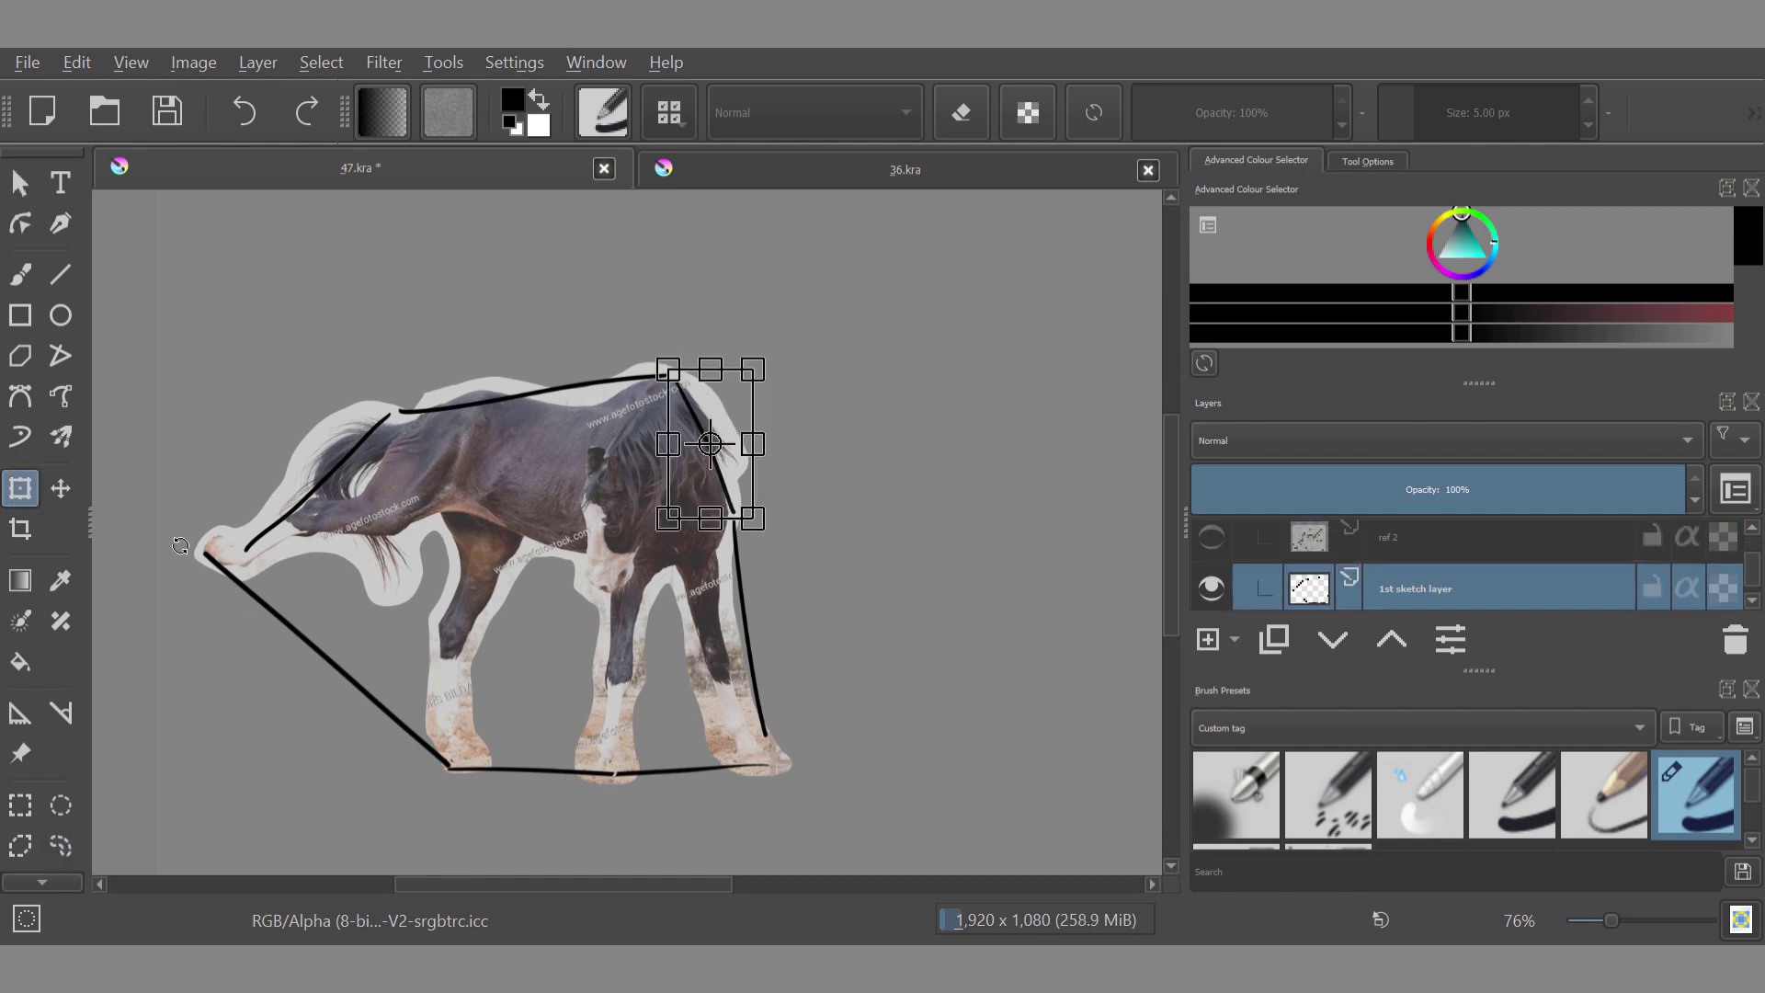
{"action": "left_click_drag", "start_coordinate": [879, 654], "coordinate": [818, 598]}
{"action": "left_click", "coordinate": [61, 846]}
{"action": "left_click_drag", "start_coordinate": [701, 462], "coordinate": [707, 458]}
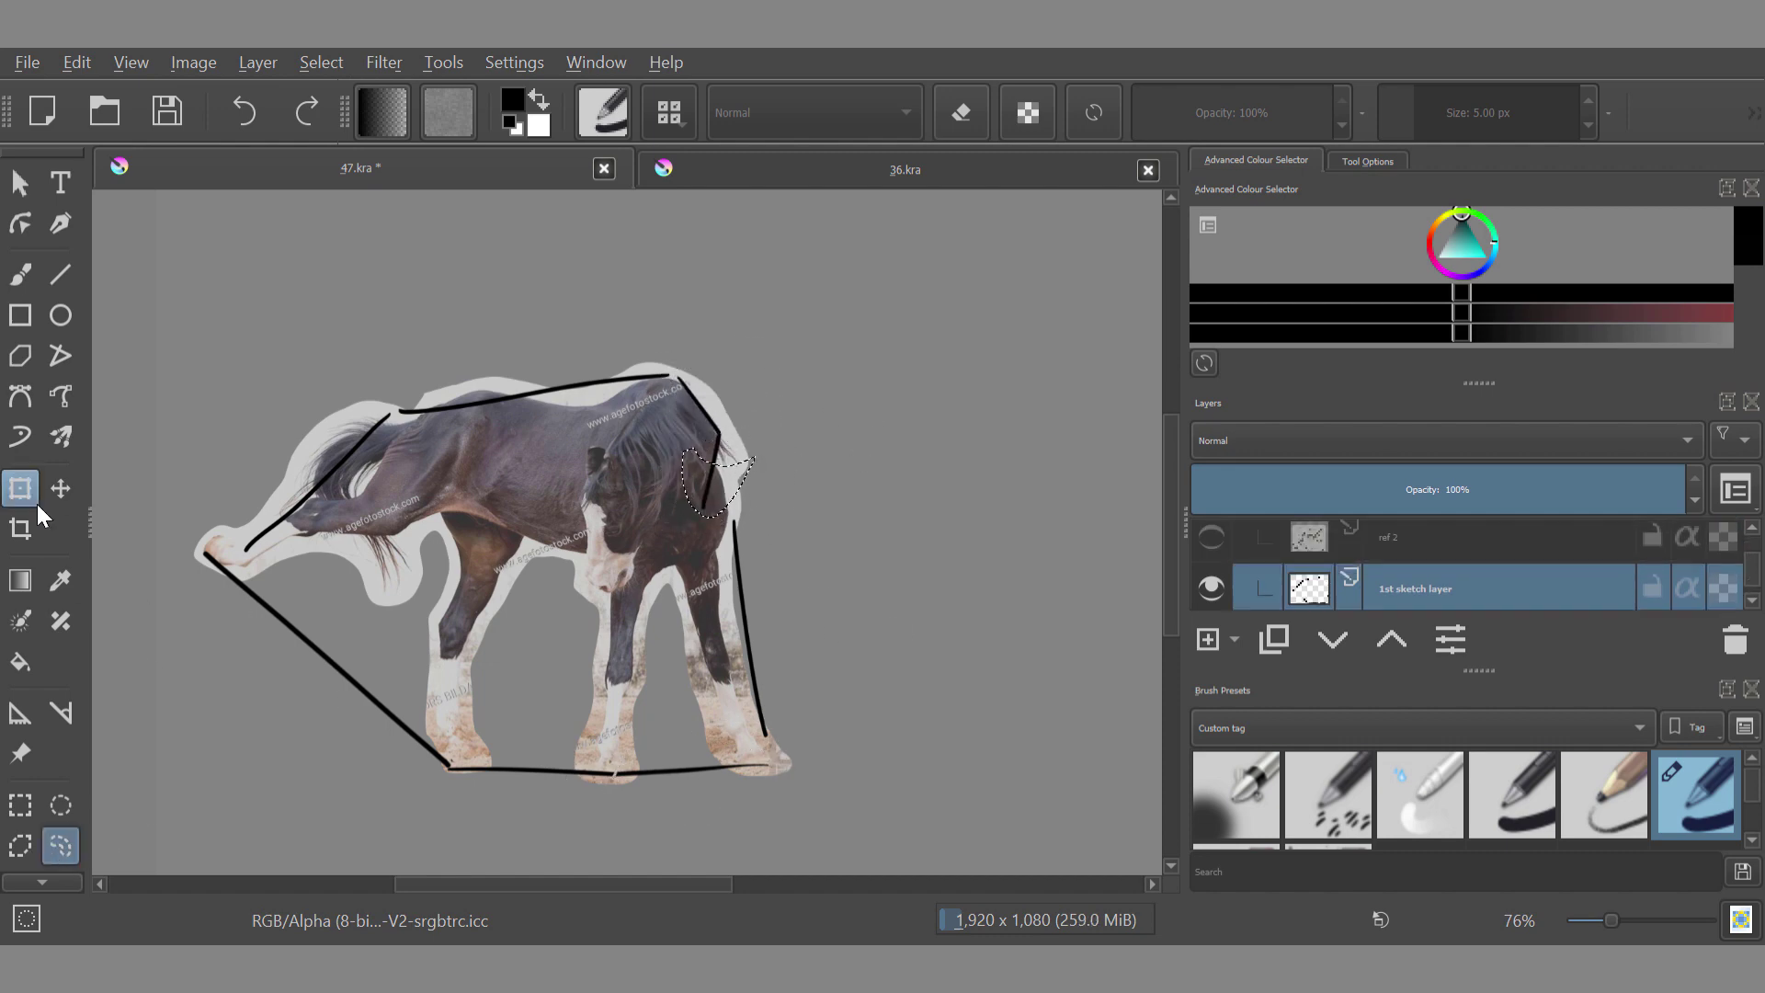
{"action": "left_click", "coordinate": [20, 488]}
{"action": "mouse_move", "coordinate": [815, 552]}
{"action": "left_mouse_down"}
{"action": "mouse_move", "coordinate": [813, 506]}
{"action": "mouse_move", "coordinate": [763, 548]}
{"action": "left_mouse_up"}
Step: Rotate the lower front line to follow the outer foreleg down to the hoof
{"action": "left_click", "coordinate": [60, 846]}
{"action": "left_click", "coordinate": [20, 489]}
{"action": "mouse_move", "coordinate": [850, 602]}
{"action": "left_mouse_down"}
{"action": "mouse_move", "coordinate": [758, 604]}
{"action": "mouse_move", "coordinate": [857, 603]}
{"action": "left_mouse_up"}
Step: Split the back line into segments and rotate them to follow the dip behind the withers
{"action": "left_click", "coordinate": [60, 846]}
{"action": "left_click", "coordinate": [930, 482]}
{"action": "key", "text": "ctrl+t"}
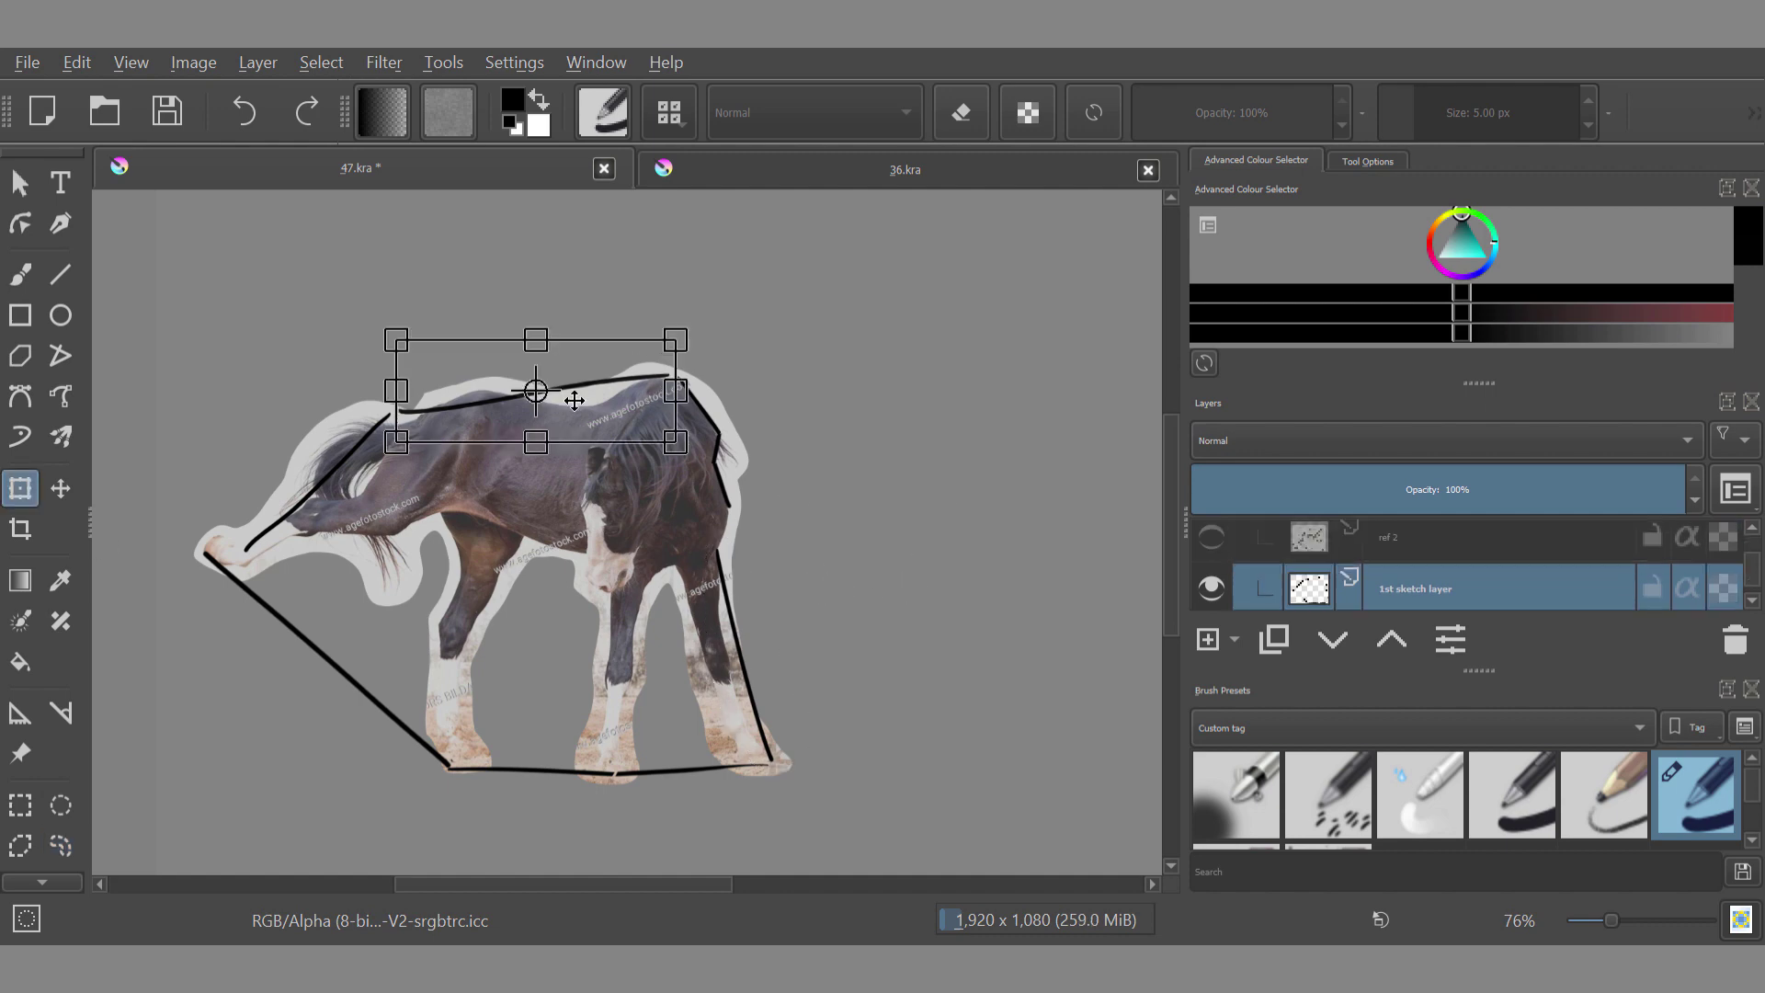
{"action": "left_click_drag", "start_coordinate": [354, 441], "coordinate": [382, 529]}
{"action": "left_click", "coordinate": [61, 846]}
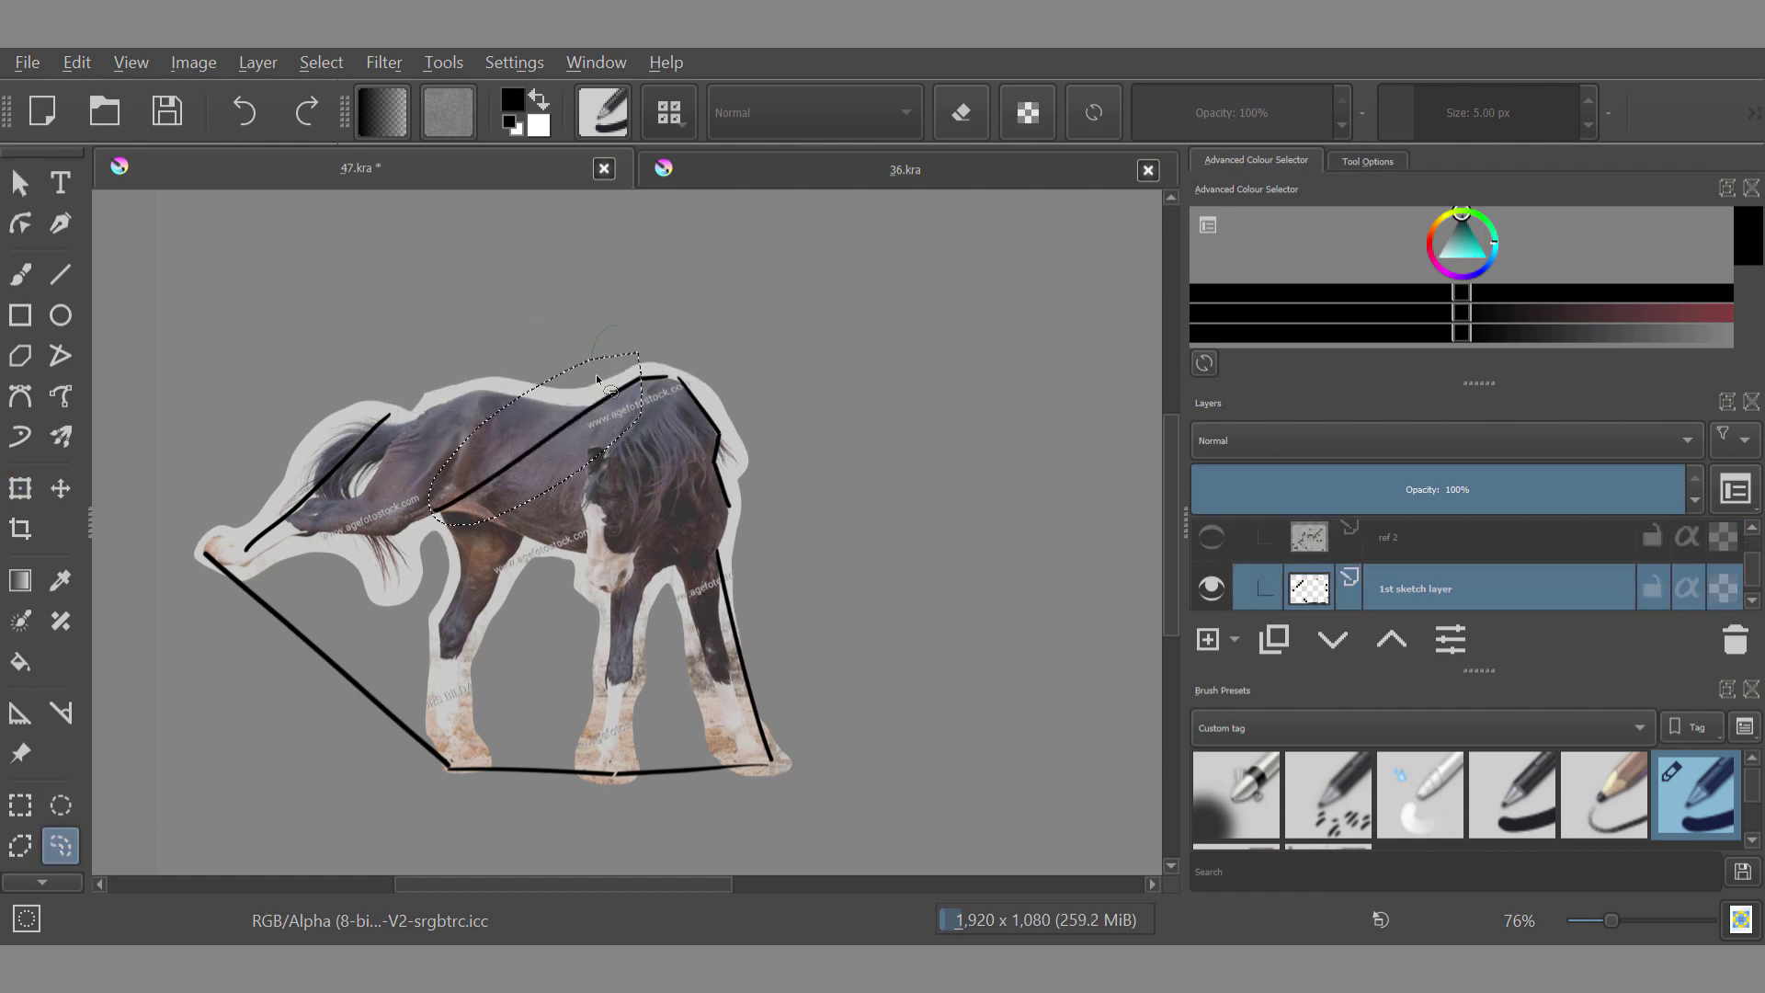
{"action": "left_click_drag", "start_coordinate": [593, 354], "coordinate": [635, 404]}
{"action": "left_click", "coordinate": [20, 488]}
{"action": "left_click_drag", "start_coordinate": [358, 589], "coordinate": [241, 441]}
Step: Bend the rear part of the back line down over the horse's croup
{"action": "left_click", "coordinate": [61, 846]}
{"action": "mouse_move", "coordinate": [573, 314]}
{"action": "left_mouse_down"}
{"action": "mouse_move", "coordinate": [501, 379]}
{"action": "mouse_move", "coordinate": [465, 504]}
{"action": "mouse_move", "coordinate": [450, 443]}
{"action": "left_mouse_up"}
{"action": "key", "text": "ctrl+t"}
{"action": "key", "text": "Return"}
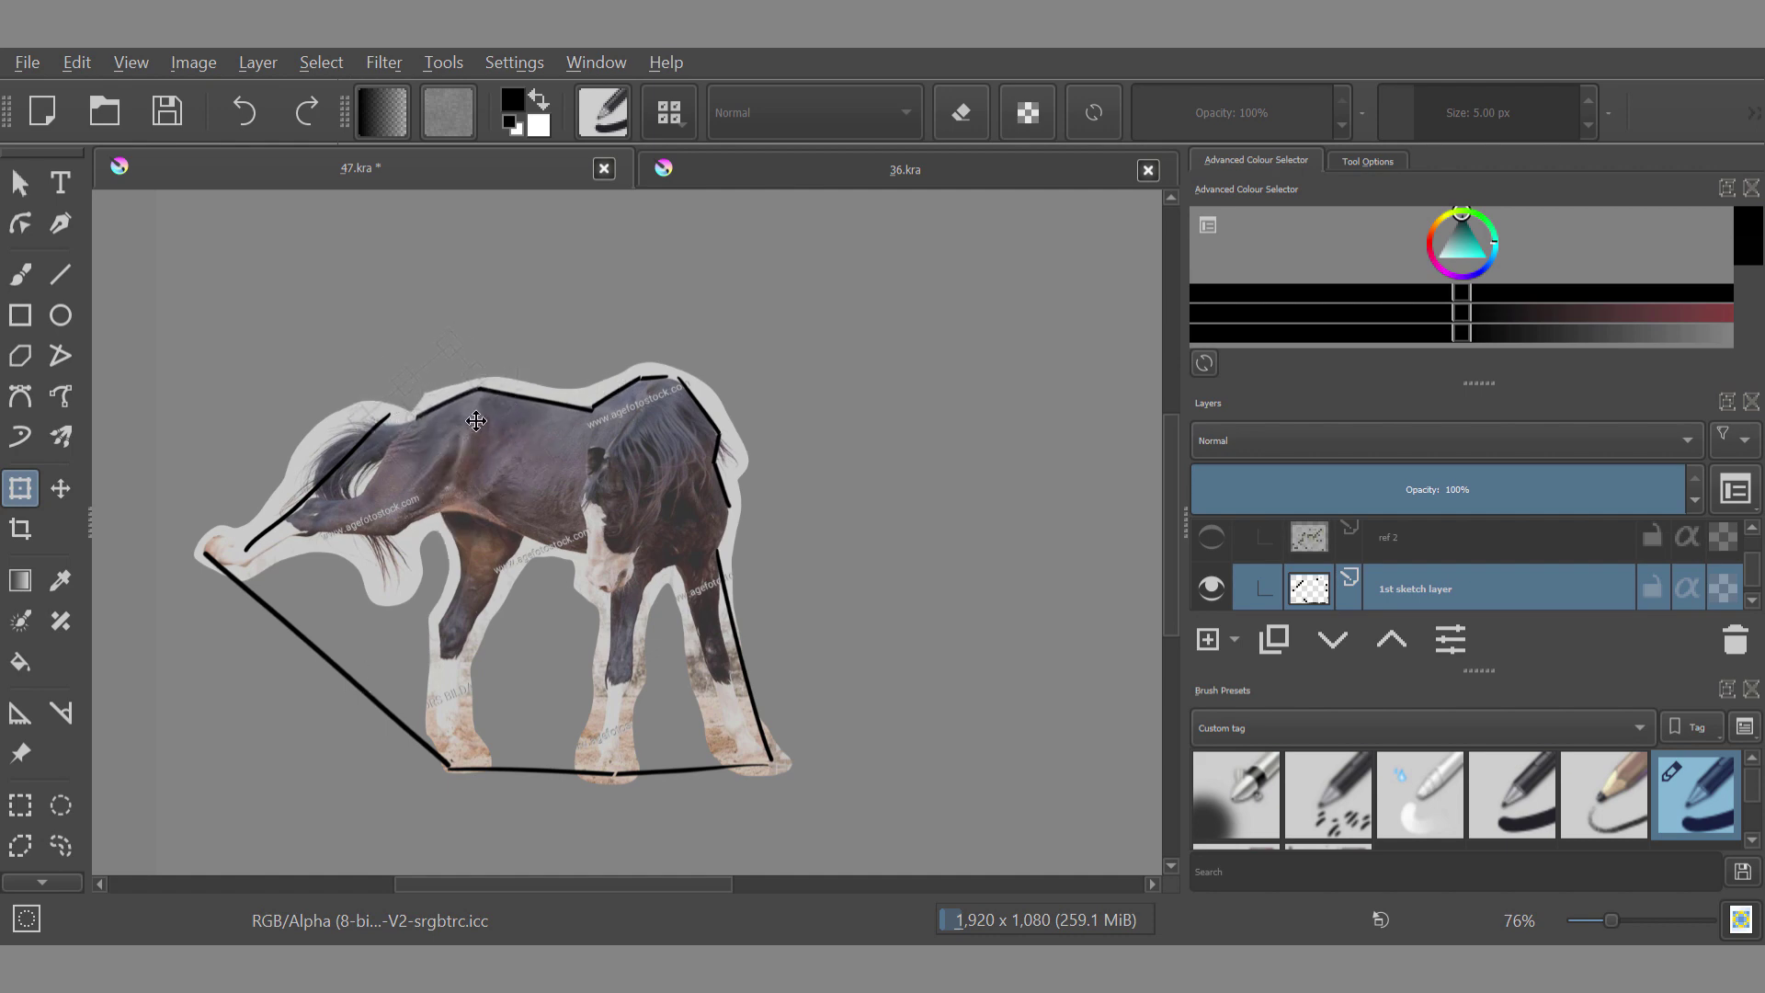
Step: Select the upper rear diagonal and rotate it to match the slope of the rump
{"action": "key", "text": "l"}
{"action": "mouse_move", "coordinate": [705, 583]}
{"action": "left_mouse_down"}
{"action": "mouse_move", "coordinate": [566, 627]}
{"action": "mouse_move", "coordinate": [681, 588]}
{"action": "left_mouse_up"}
{"action": "left_click_drag", "start_coordinate": [552, 451], "coordinate": [538, 441]}
{"action": "left_click", "coordinate": [20, 489]}
{"action": "left_click_drag", "start_coordinate": [276, 552], "coordinate": [297, 708]}
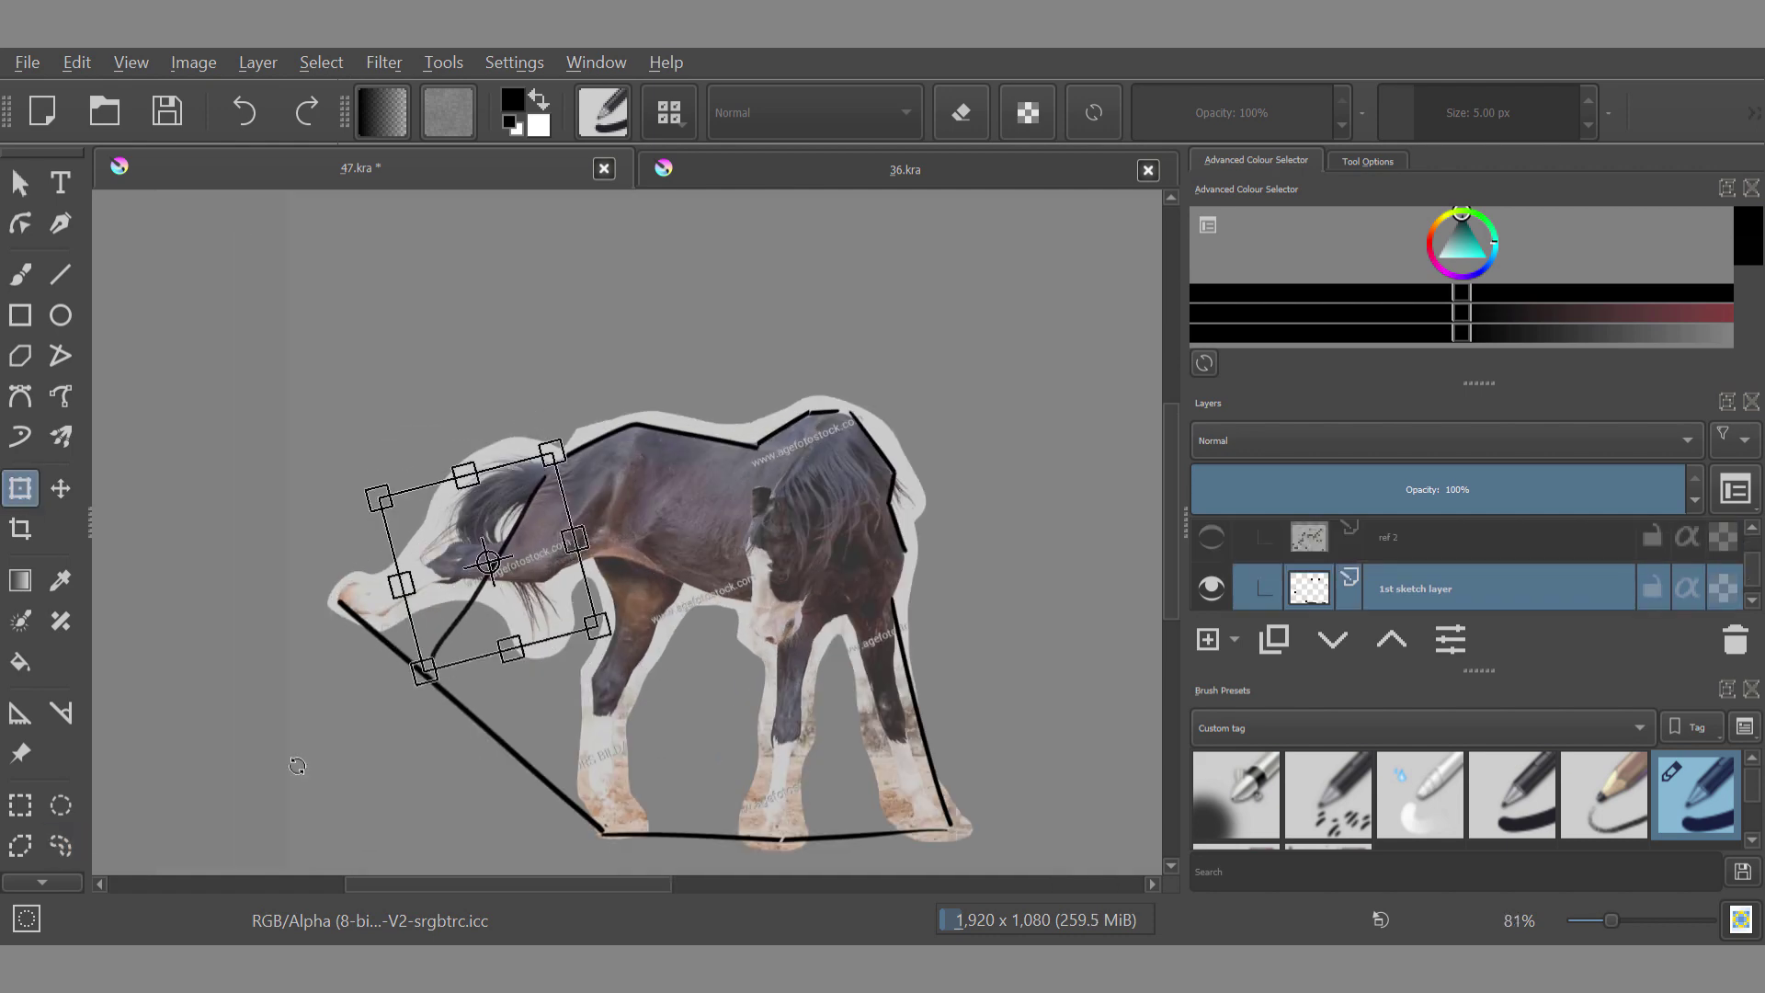
Step: Bend the lower part of the rump line and angle its end segment along the top of the raised hind leg
{"action": "left_click", "coordinate": [61, 846]}
{"action": "left_click_drag", "start_coordinate": [546, 515], "coordinate": [533, 501]}
{"action": "left_click", "coordinate": [21, 488]}
{"action": "left_click_drag", "start_coordinate": [131, 651], "coordinate": [267, 313]}
{"action": "mouse_move", "coordinate": [531, 570]}
{"action": "left_mouse_down"}
{"action": "mouse_move", "coordinate": [515, 524]}
{"action": "mouse_move", "coordinate": [438, 577]}
{"action": "left_mouse_up"}
{"action": "left_click", "coordinate": [61, 846]}
{"action": "left_click", "coordinate": [21, 489]}
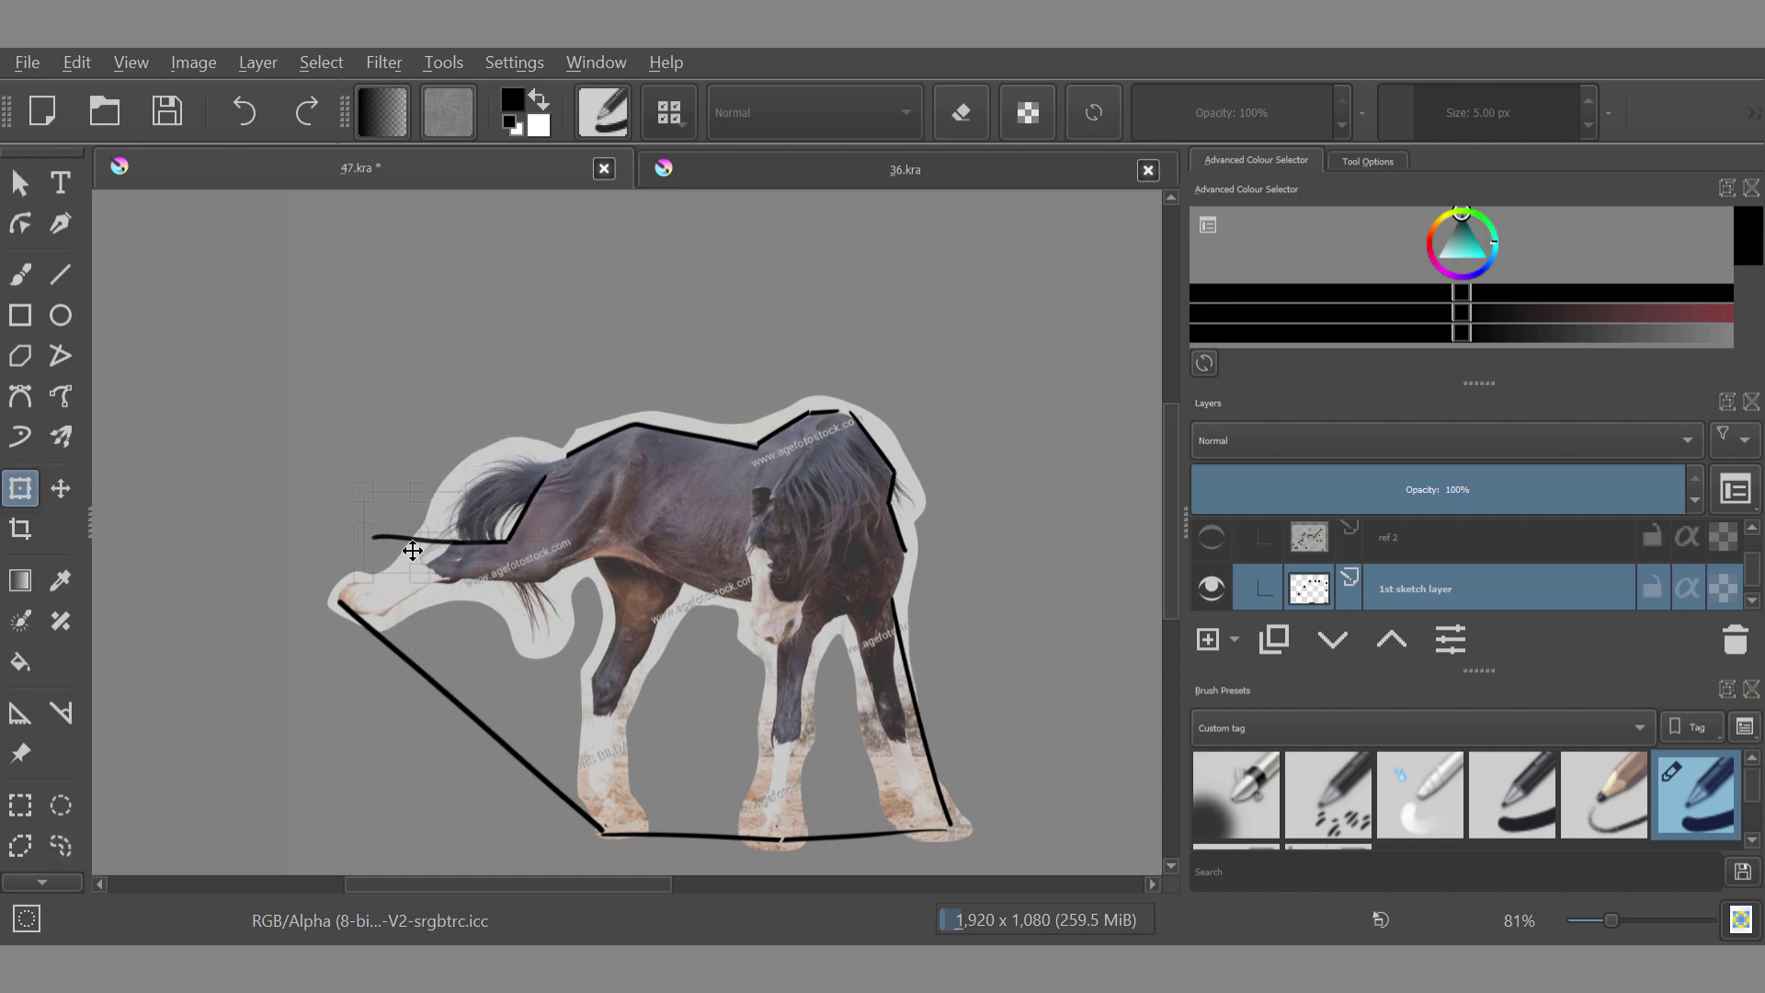
{"action": "left_click_drag", "start_coordinate": [267, 515], "coordinate": [275, 634]}
{"action": "left_click", "coordinate": [61, 846]}
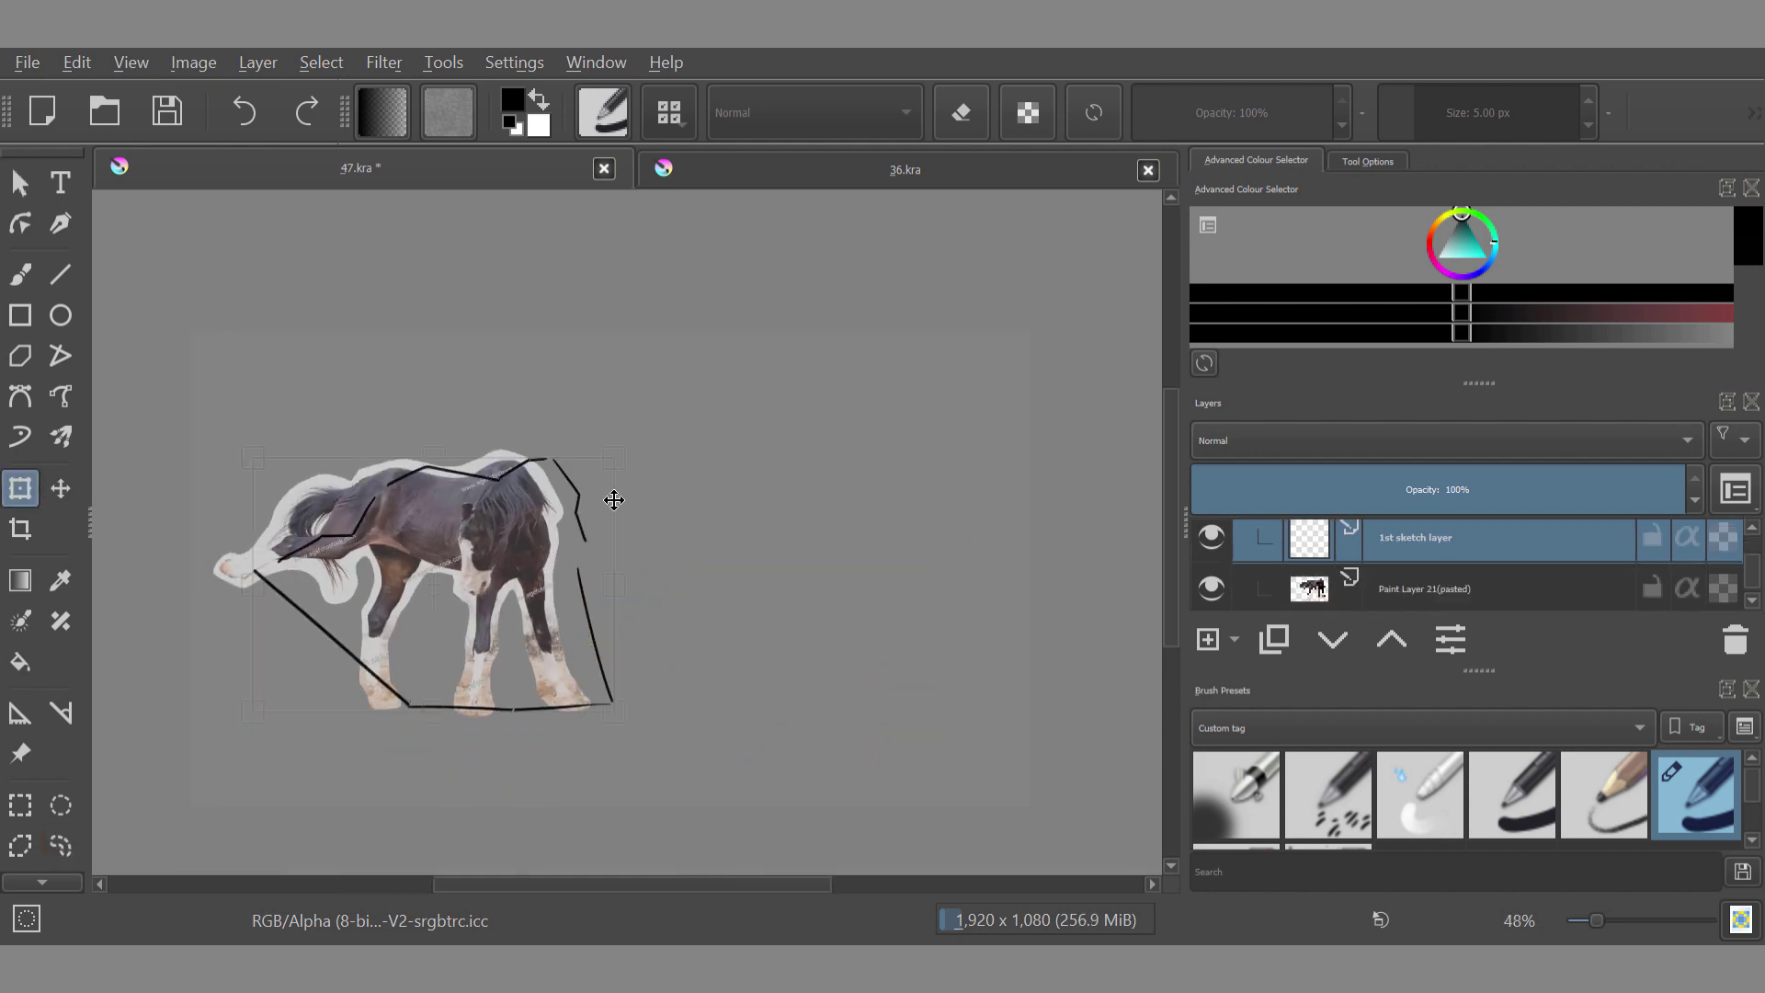
Step: Draw the legs, belly line and raised hoof on the outline beside the photo, and move the sketch back over the photo
{"action": "key", "text": "b"}
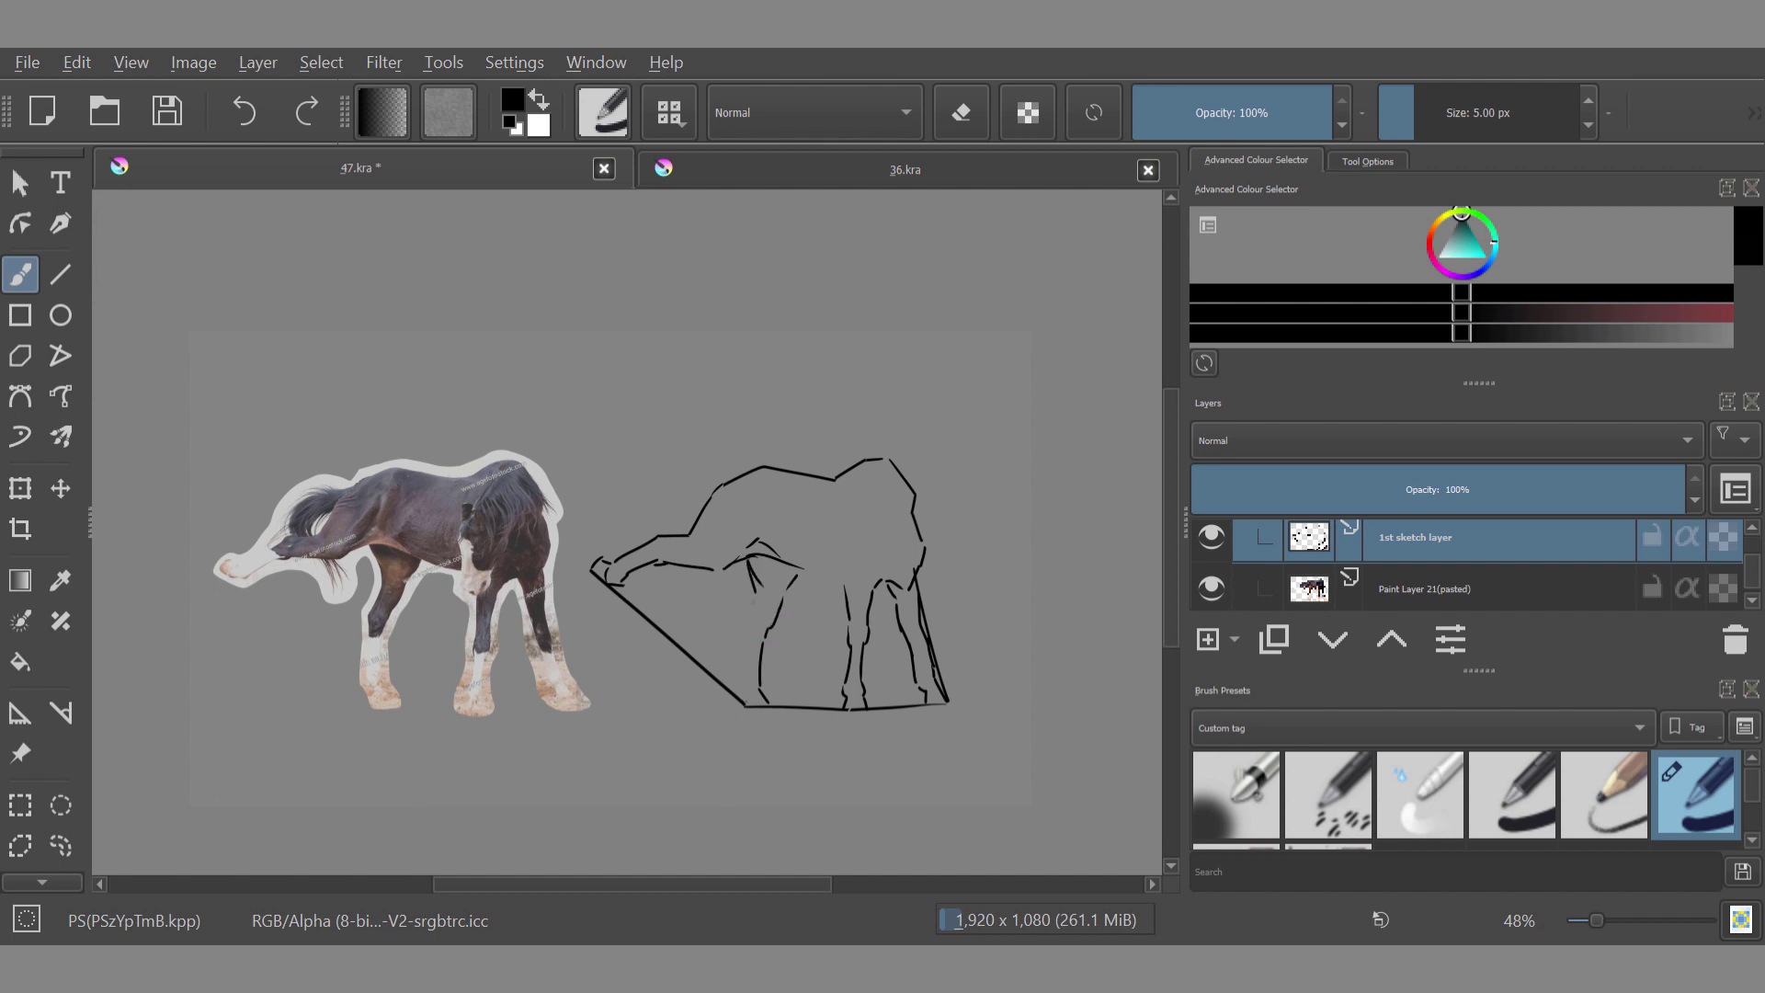
{"action": "key", "text": "ctrl+t"}
{"action": "mouse_move", "coordinate": [772, 588]}
{"action": "left_mouse_down"}
{"action": "mouse_move", "coordinate": [542, 589]}
{"action": "mouse_move", "coordinate": [248, 643]}
{"action": "left_mouse_up"}
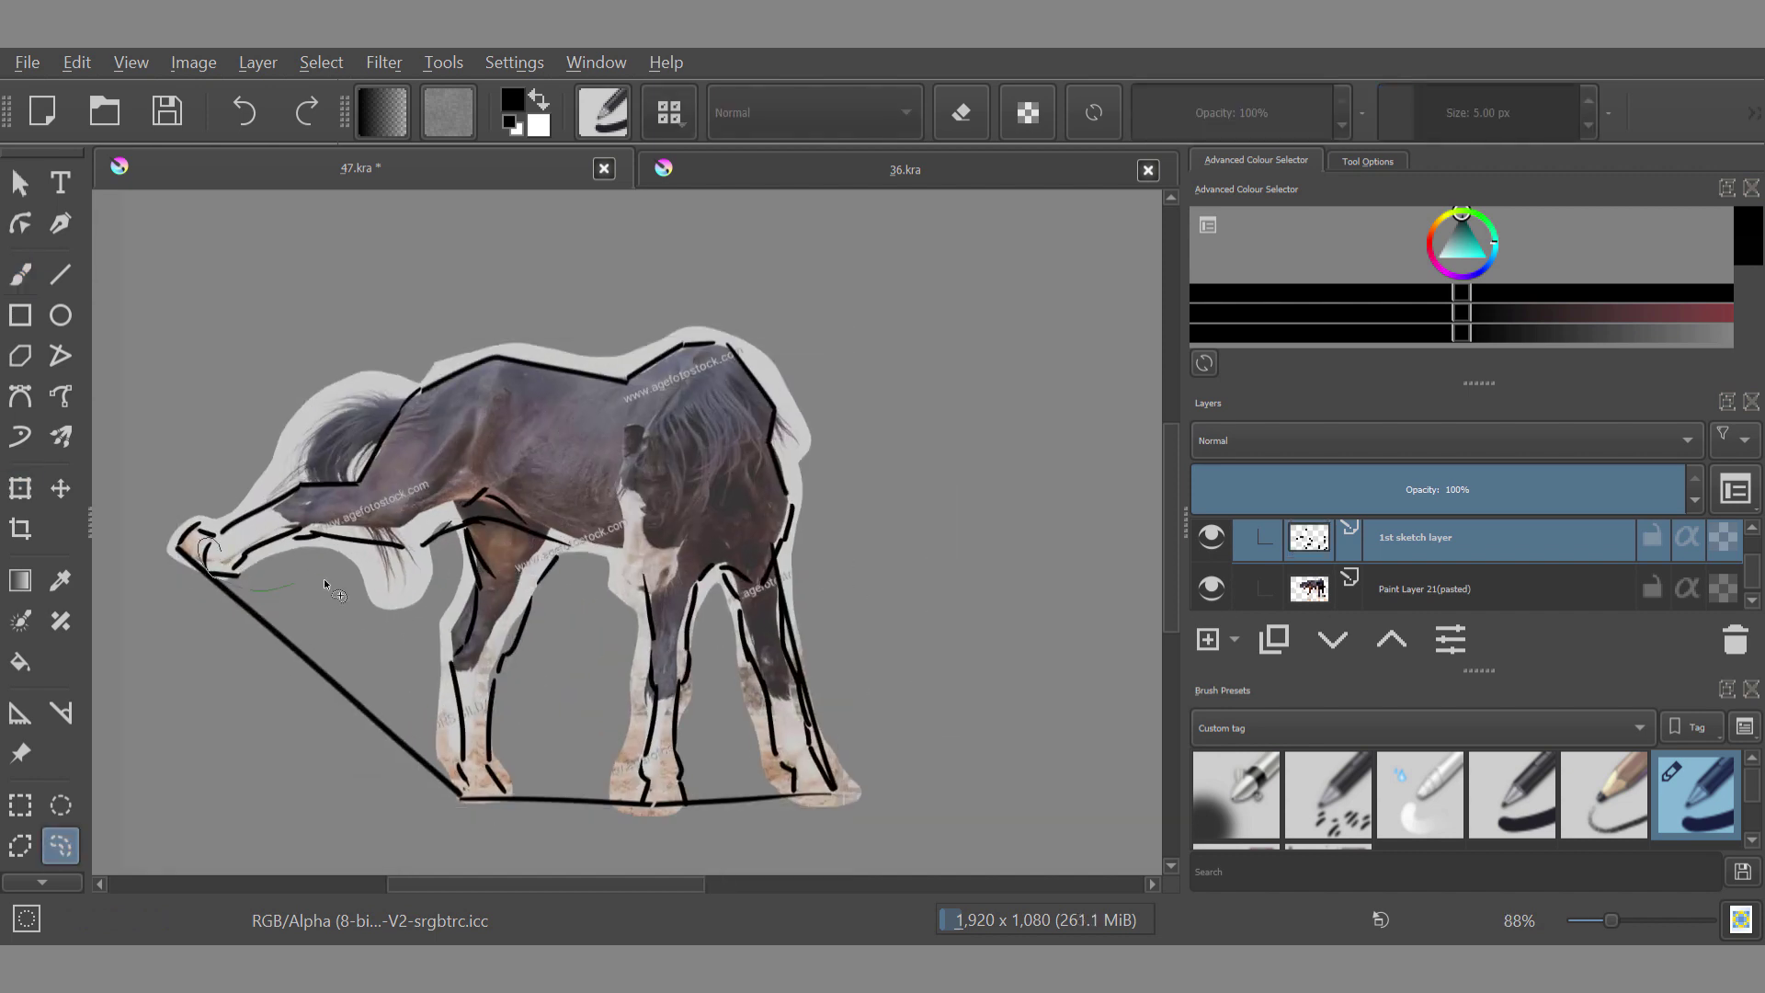
Step: Rotate and shift the raised hind leg and belly strokes together to match the photo, and select the thigh stroke for adjustment
{"action": "key", "text": "ctrl+t"}
{"action": "left_click_drag", "start_coordinate": [289, 499], "coordinate": [279, 484]}
{"action": "left_click_drag", "start_coordinate": [625, 519], "coordinate": [624, 511]}
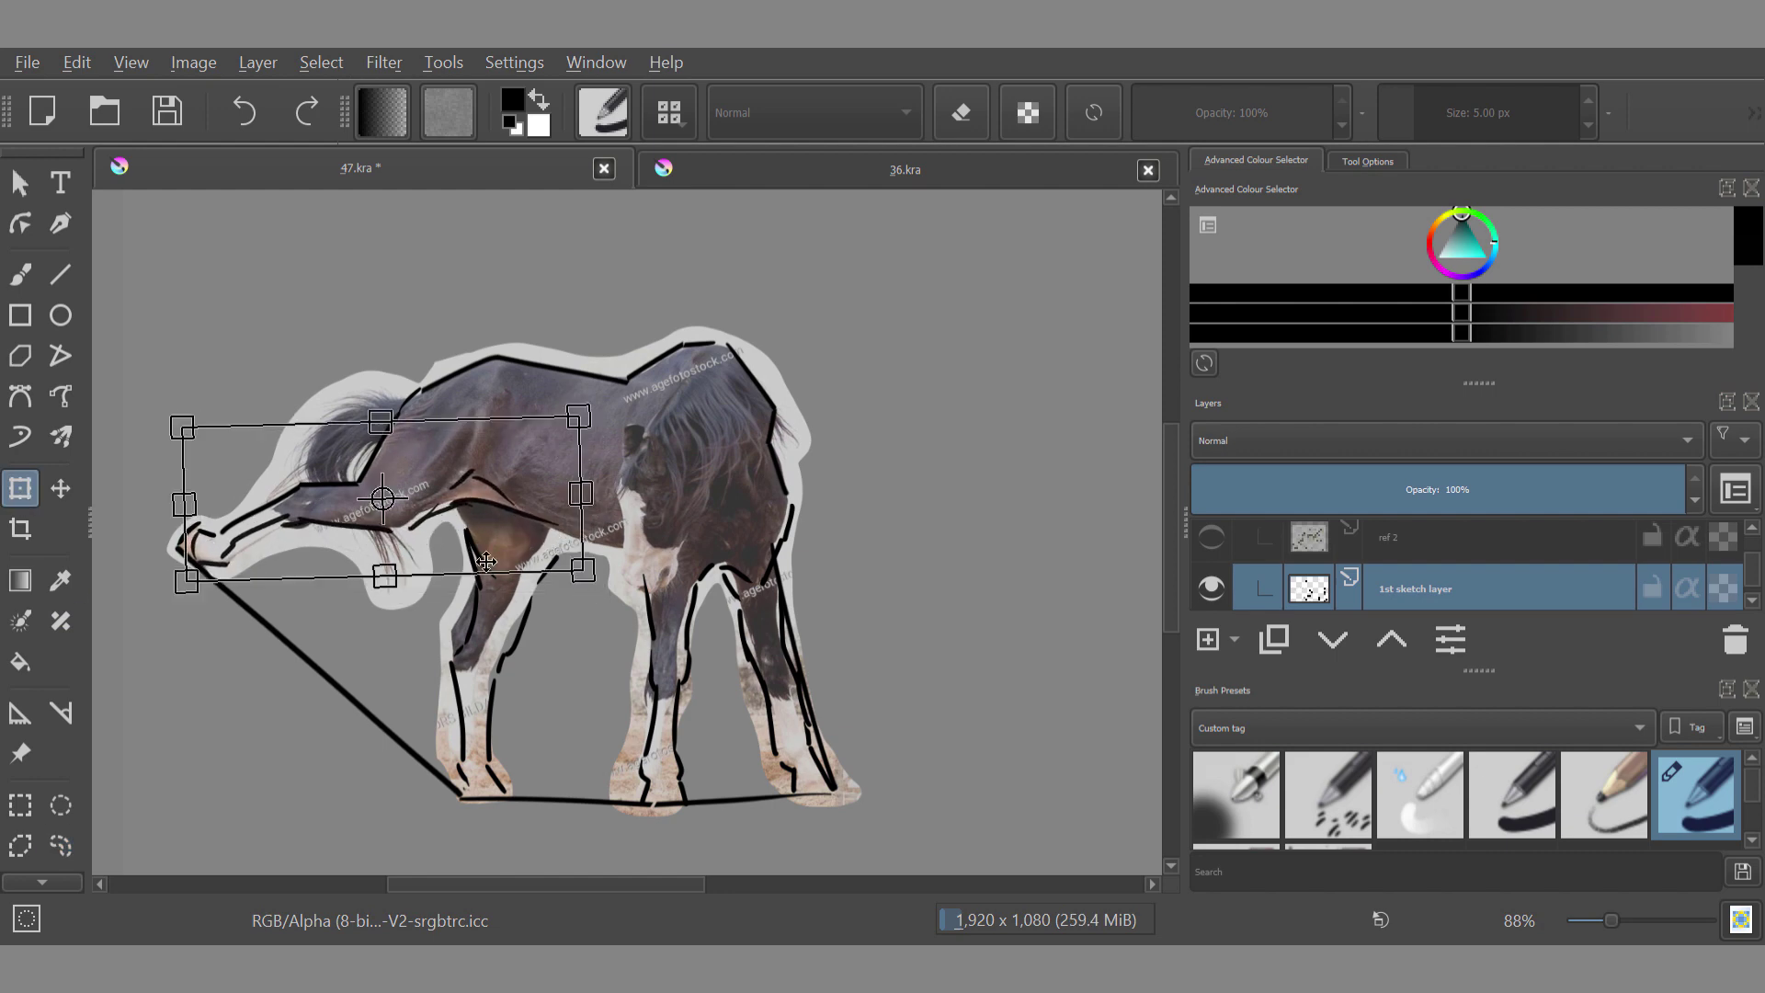
{"action": "left_click", "coordinate": [61, 845]}
{"action": "key", "text": "ctrl+shift+a"}
{"action": "mouse_move", "coordinate": [511, 444]}
{"action": "left_mouse_down"}
{"action": "mouse_move", "coordinate": [483, 526]}
{"action": "mouse_move", "coordinate": [405, 551]}
{"action": "left_mouse_up"}
{"action": "key", "text": "ctrl+t"}
Step: Select the underside and hoof strokes of the raised hind leg separately and fit them to the photo
{"action": "left_click", "coordinate": [61, 845]}
{"action": "key", "text": "ctrl+shift+a"}
{"action": "left_click", "coordinate": [61, 488]}
{"action": "left_click_drag", "start_coordinate": [425, 618], "coordinate": [423, 613]}
{"action": "left_click", "coordinate": [21, 488]}
{"action": "left_click", "coordinate": [60, 845]}
{"action": "key", "text": "ctrl+shift+a"}
{"action": "mouse_move", "coordinate": [300, 511]}
{"action": "left_mouse_down"}
{"action": "mouse_move", "coordinate": [231, 563]}
{"action": "mouse_move", "coordinate": [269, 549]}
{"action": "left_mouse_up"}
{"action": "left_click", "coordinate": [61, 488]}
Step: Select the belly stroke beside the flank and fit it to the photo's belly edge
{"action": "left_click", "coordinate": [61, 845]}
{"action": "key", "text": "ctrl+shift+a"}
{"action": "left_click_drag", "start_coordinate": [568, 541], "coordinate": [537, 503]}
{"action": "left_click", "coordinate": [20, 488]}
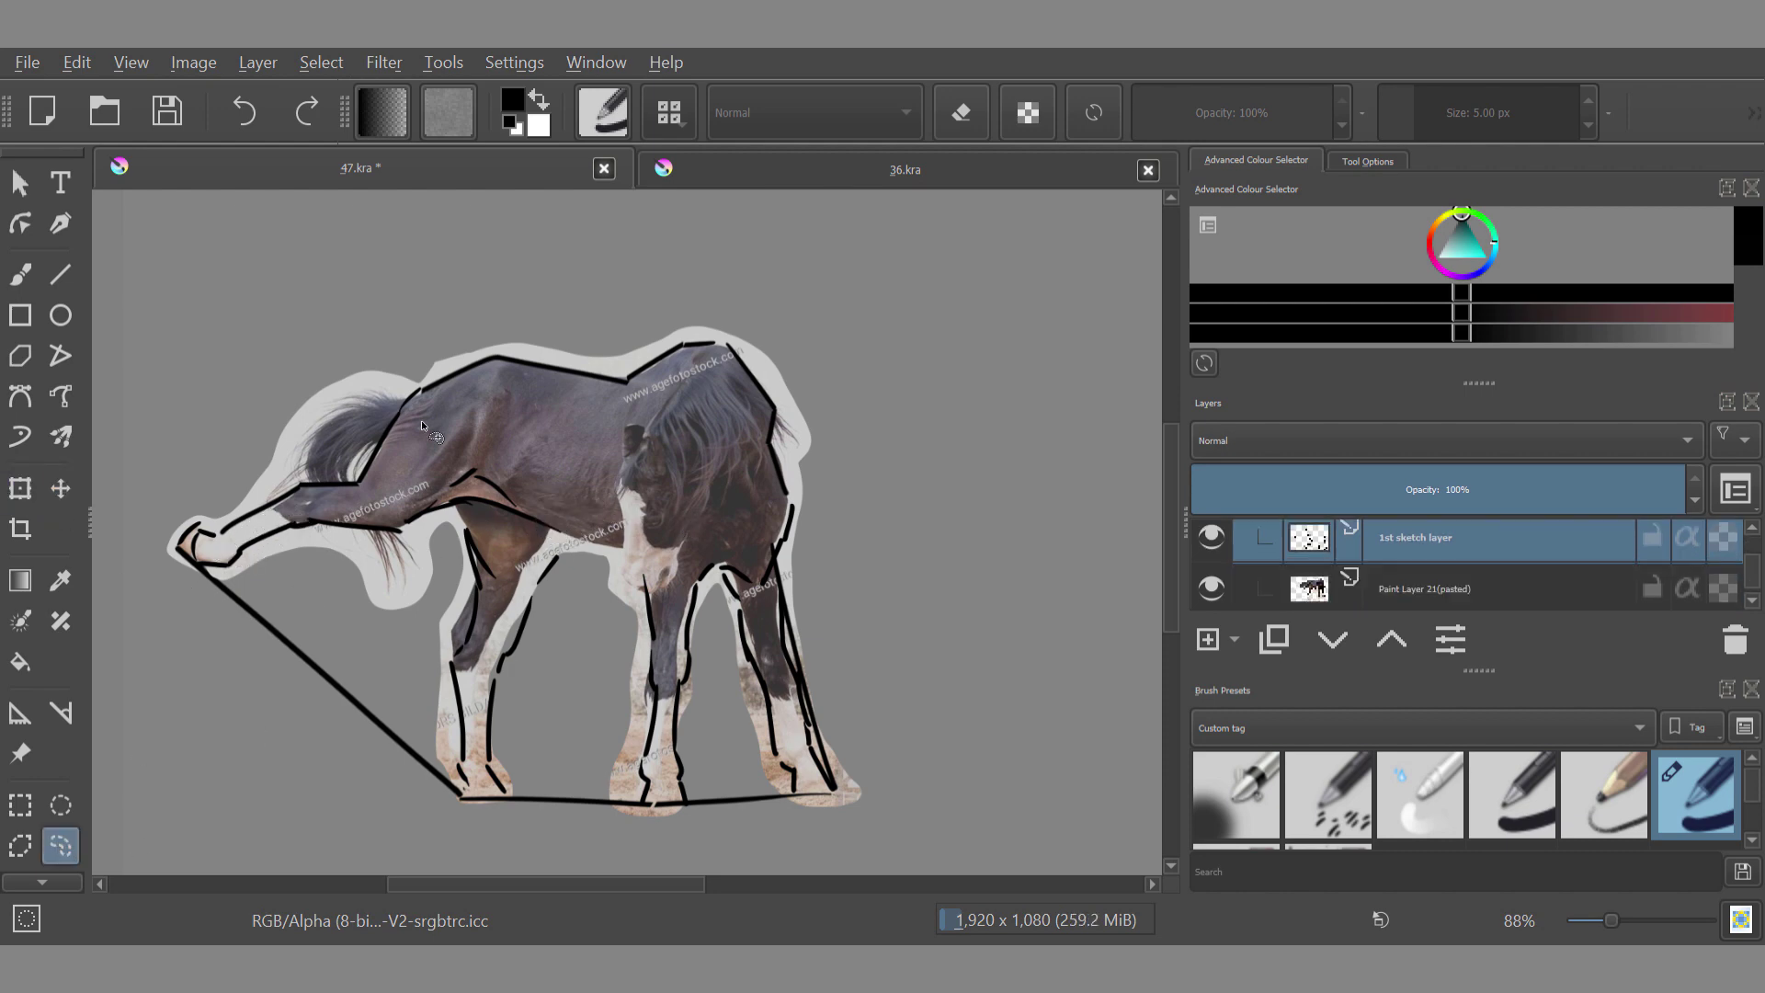
Step: Transform the front-edge thigh stroke of the standing hind leg to match the photo
{"action": "left_click", "coordinate": [20, 488]}
{"action": "left_click_drag", "start_coordinate": [565, 719], "coordinate": [567, 662]}
{"action": "left_click", "coordinate": [60, 845]}
{"action": "key", "text": "ctrl+shift+a"}
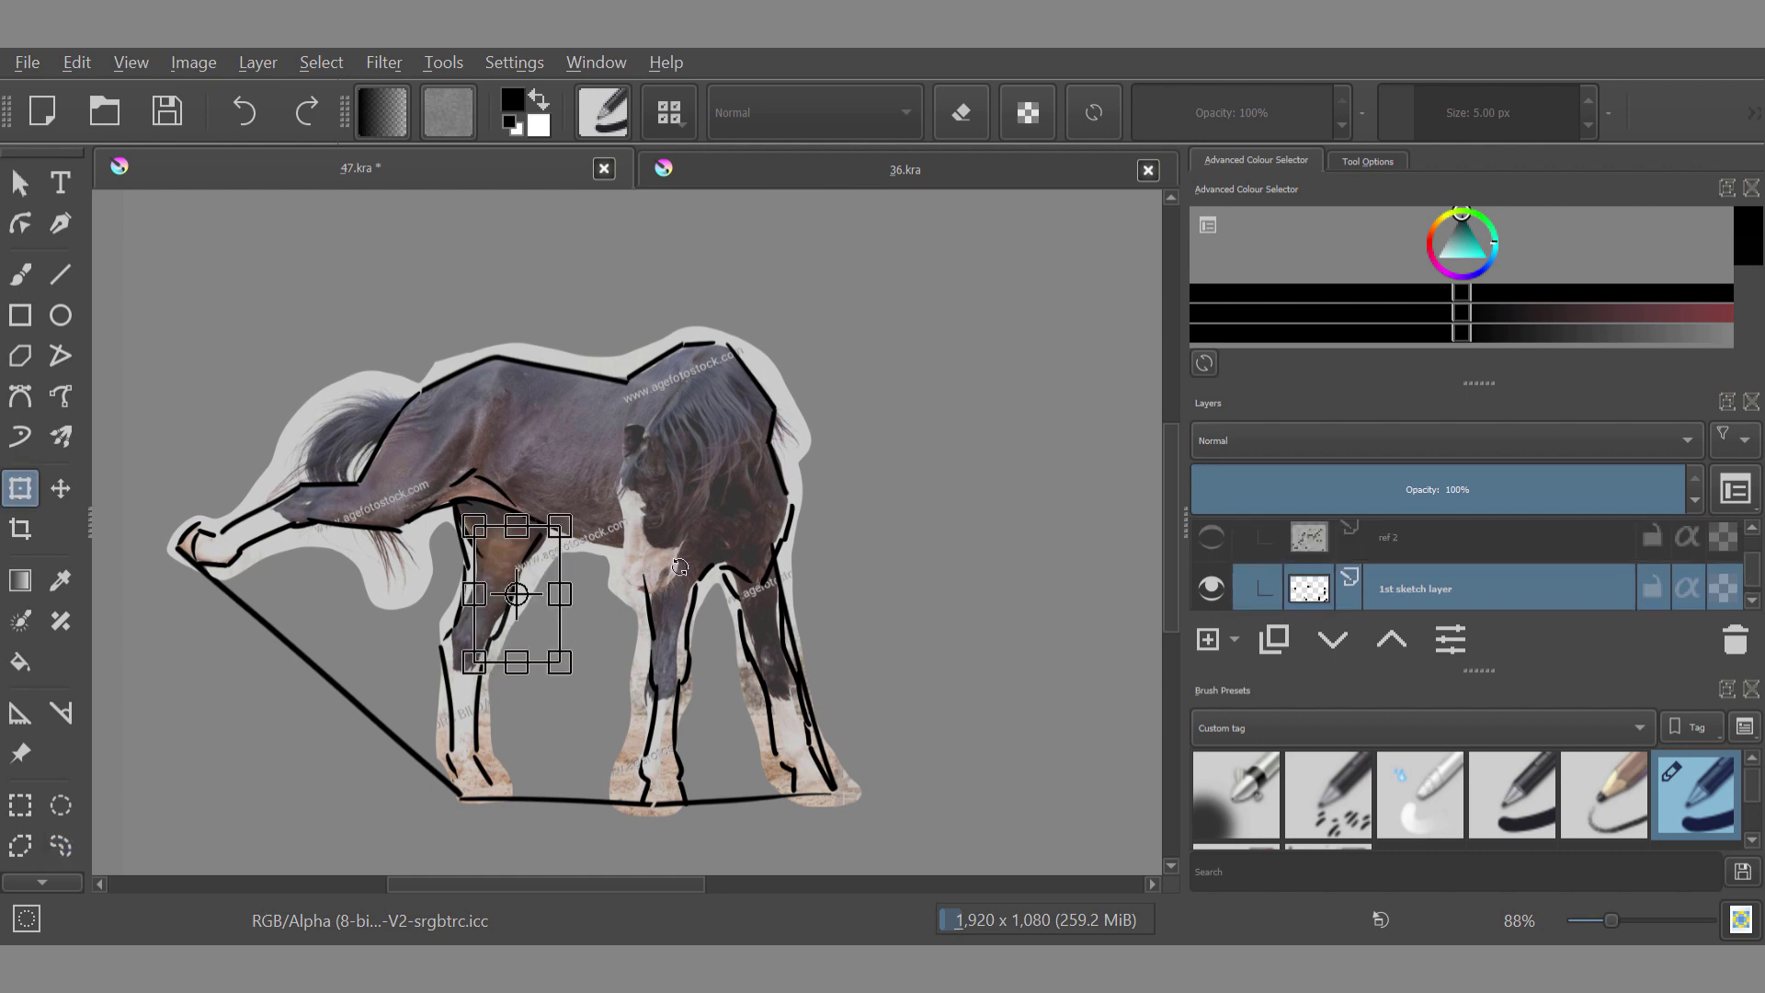
Step: Fit the rear-edge thigh and hock strokes of the standing hind leg to the photo
{"action": "mouse_move", "coordinate": [488, 593]}
{"action": "left_mouse_down"}
{"action": "mouse_move", "coordinate": [448, 552]}
{"action": "mouse_move", "coordinate": [473, 568]}
{"action": "left_mouse_up"}
{"action": "left_click", "coordinate": [21, 488]}
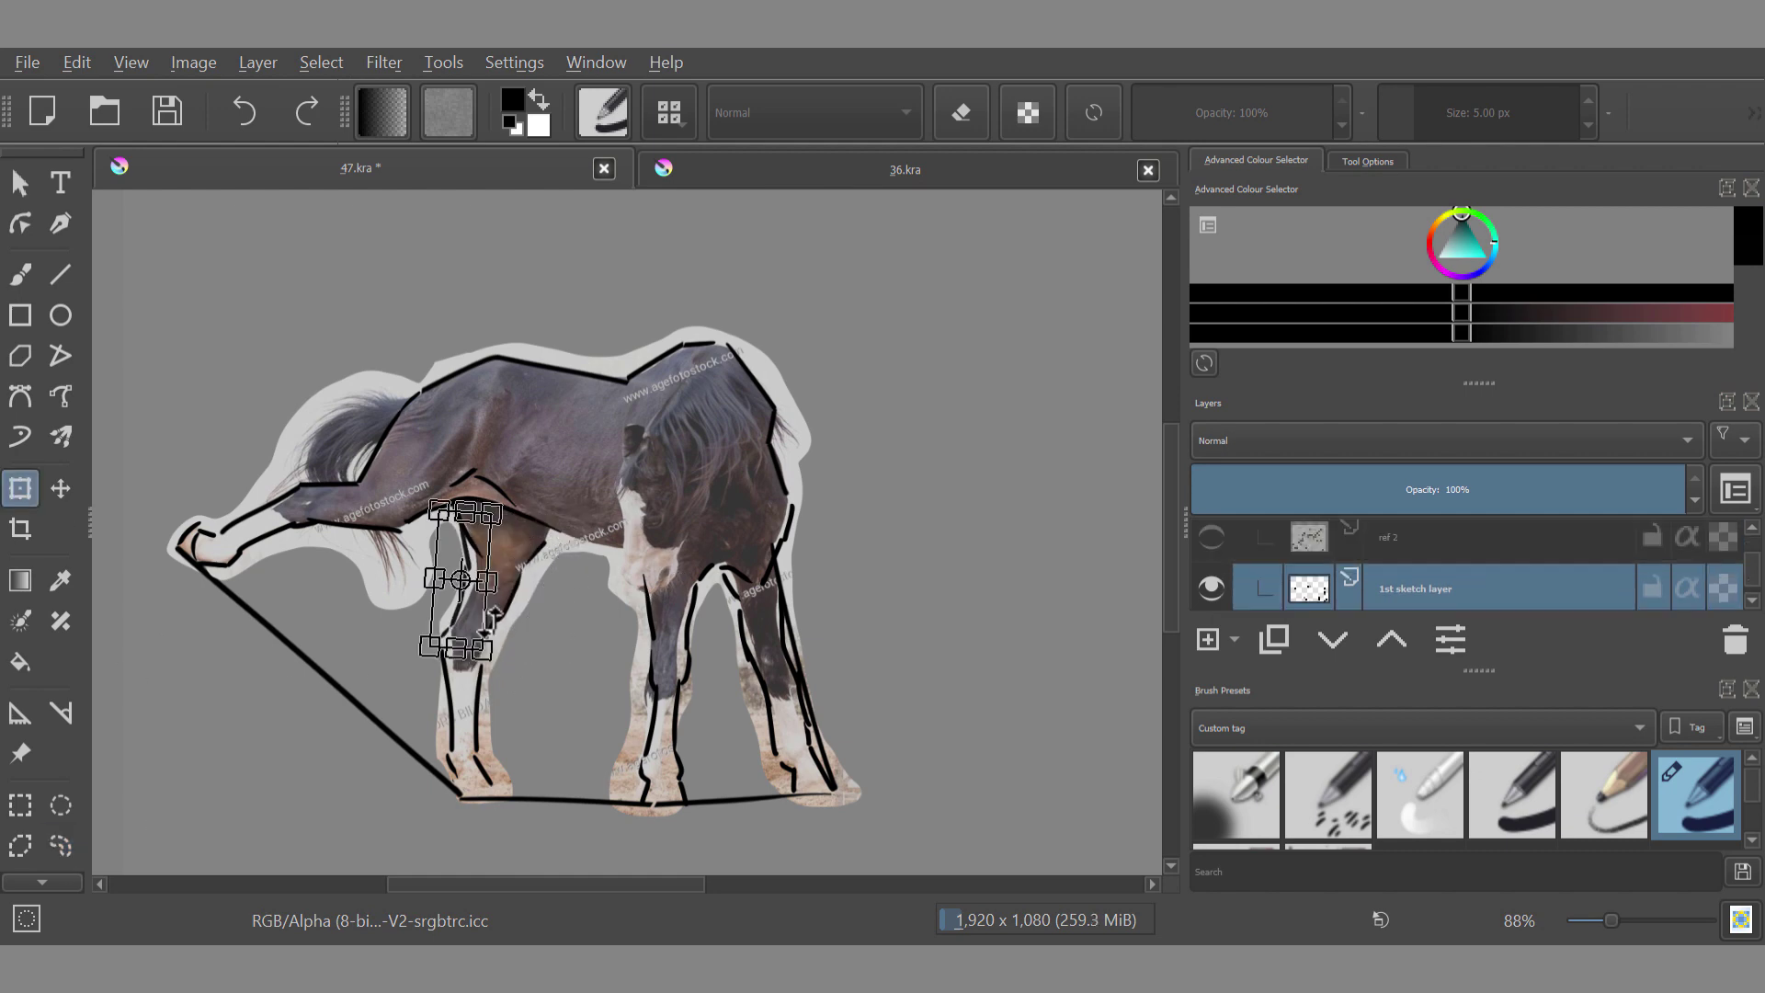
{"action": "mouse_move", "coordinate": [609, 640]}
{"action": "left_mouse_down"}
{"action": "mouse_move", "coordinate": [589, 623]}
{"action": "mouse_move", "coordinate": [448, 634]}
{"action": "mouse_move", "coordinate": [460, 593]}
{"action": "left_mouse_up"}
{"action": "left_click", "coordinate": [61, 845]}
{"action": "key", "text": "ctrl+shift+a"}
{"action": "left_click", "coordinate": [61, 489]}
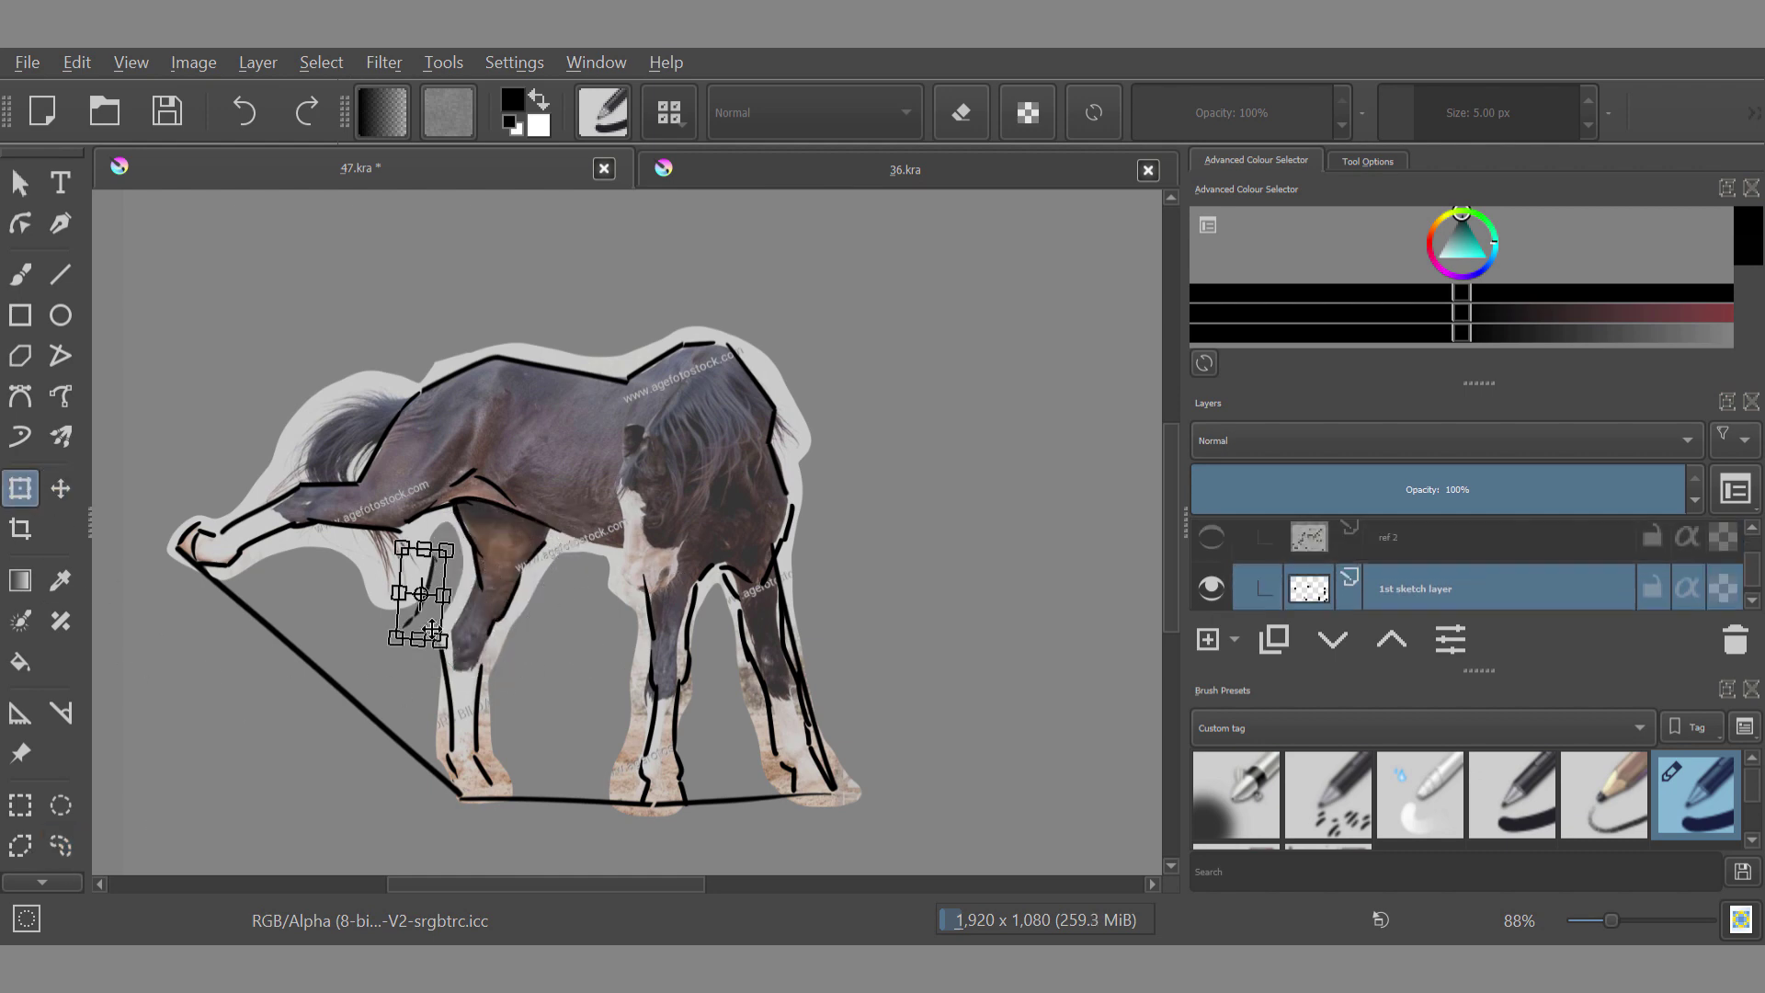
{"action": "left_click", "coordinate": [61, 845]}
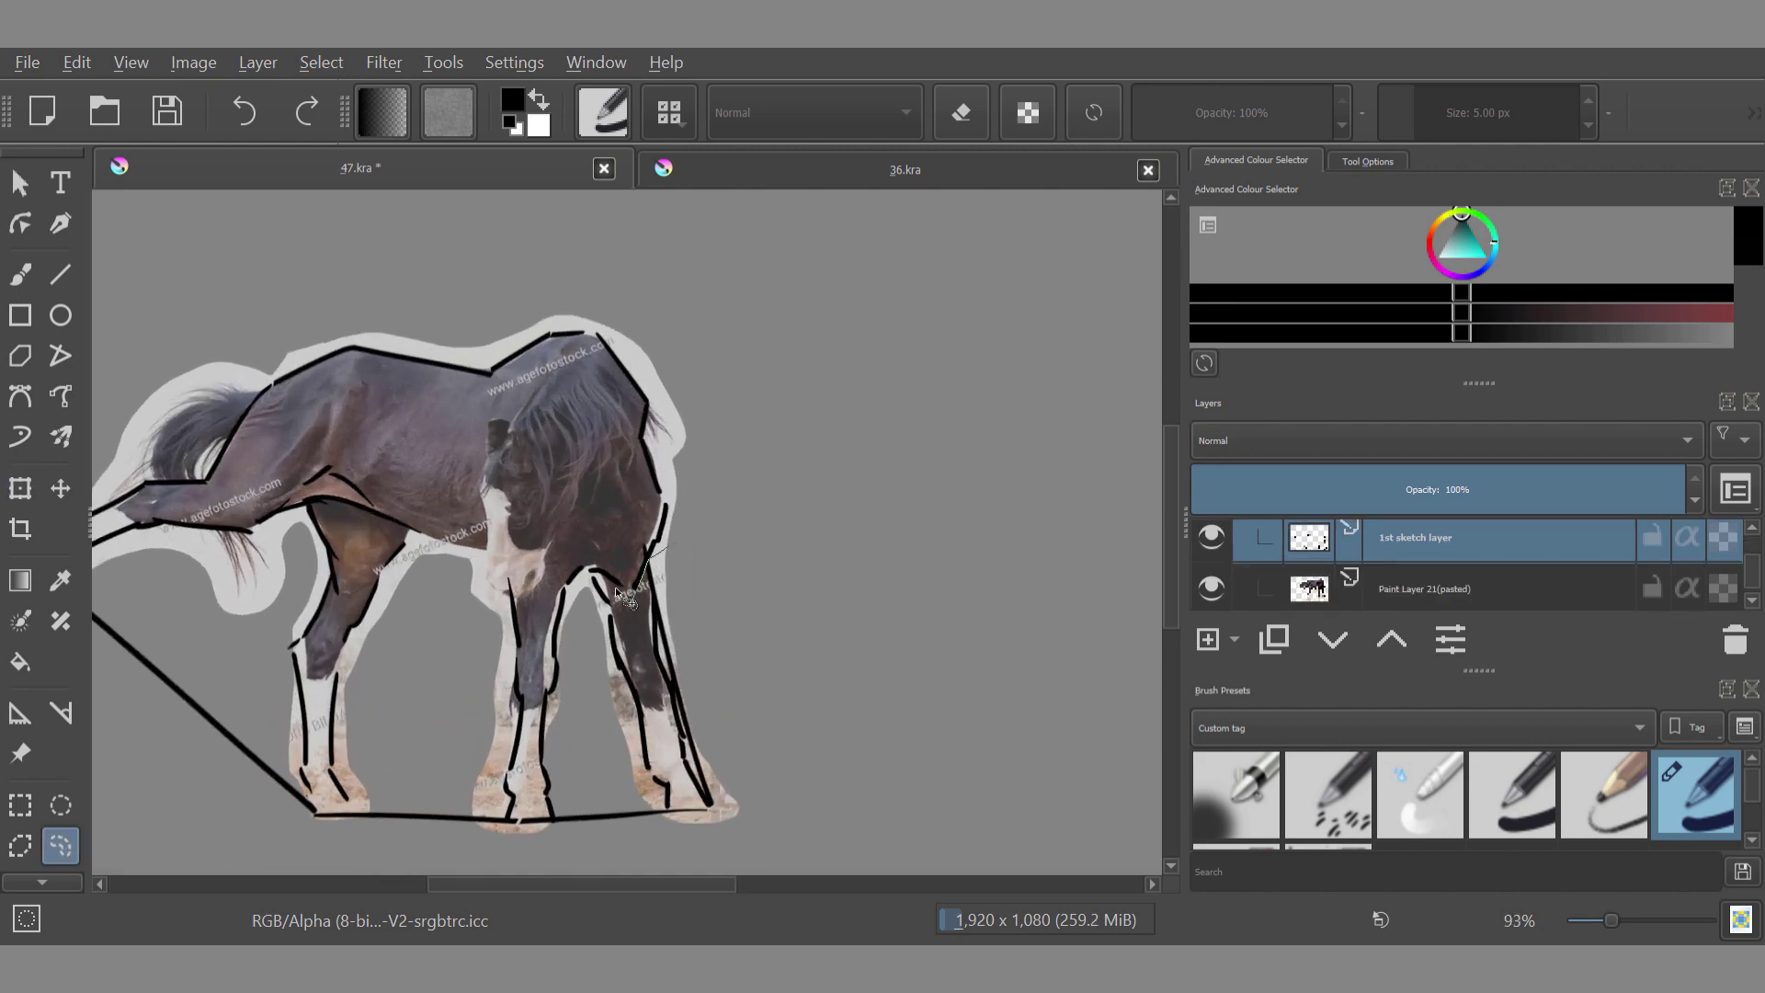
Step: Fit the upper strokes of the foreleg below the head to the photo's leg edges
{"action": "key", "text": "ctrl+t"}
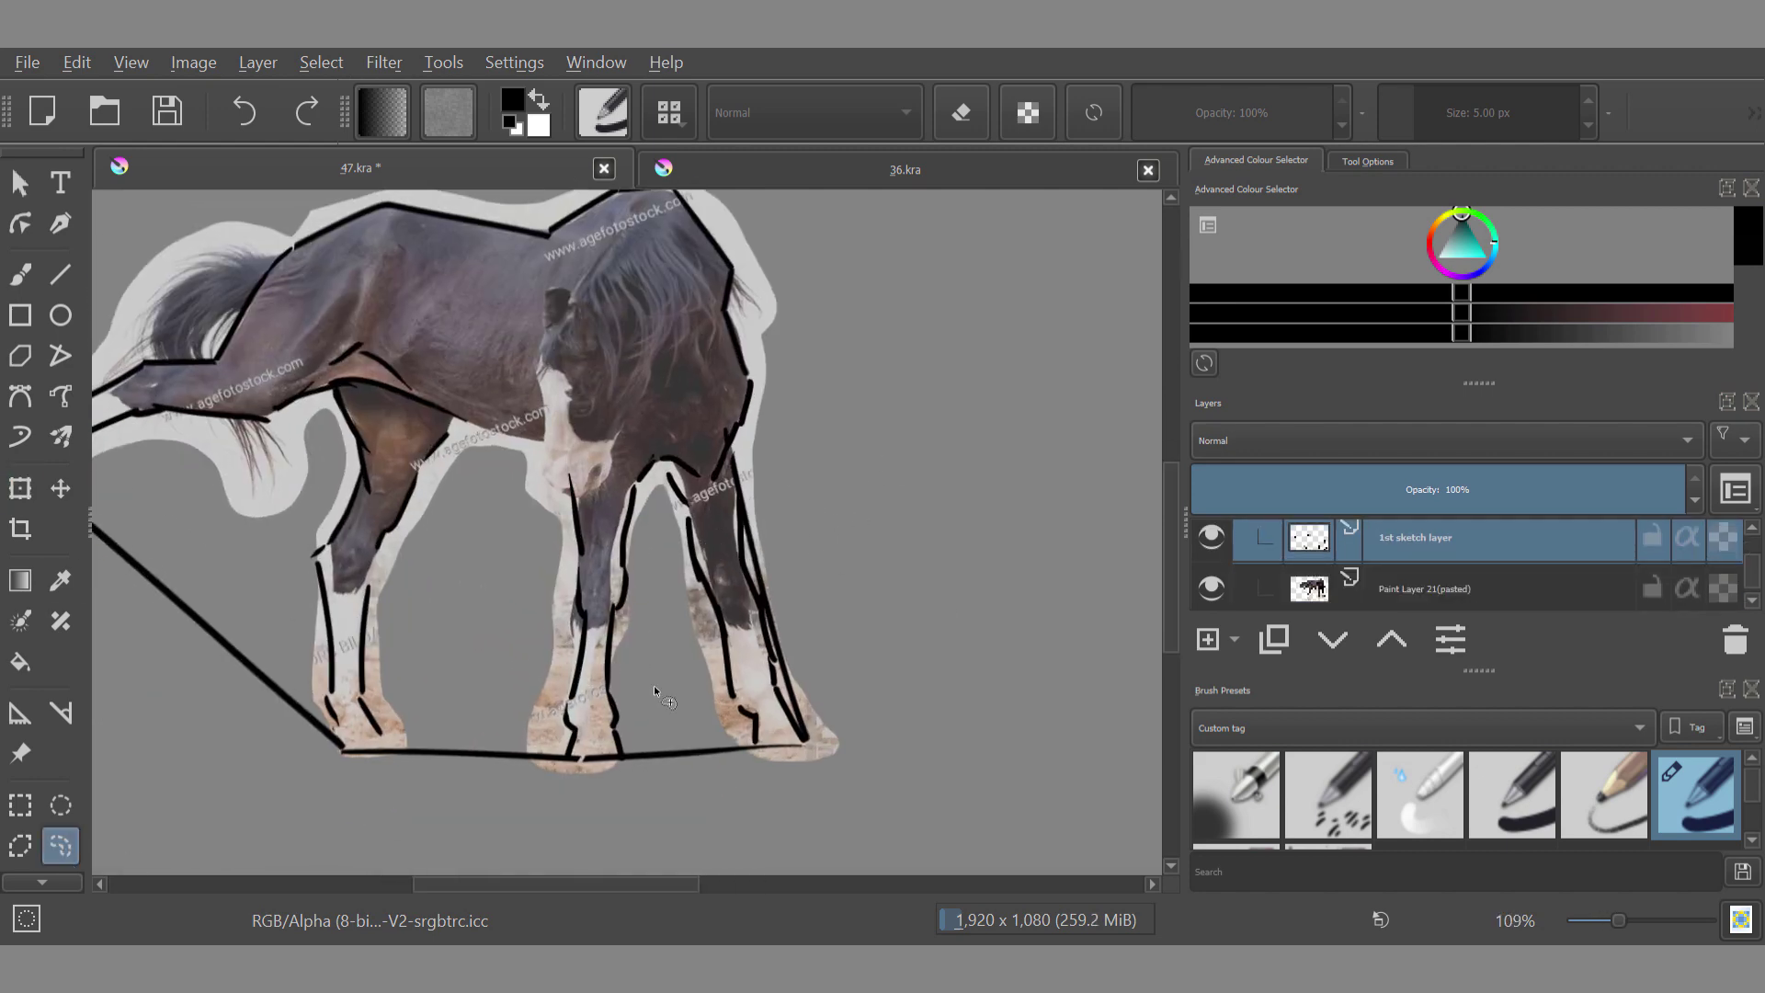
{"action": "left_click", "coordinate": [19, 489]}
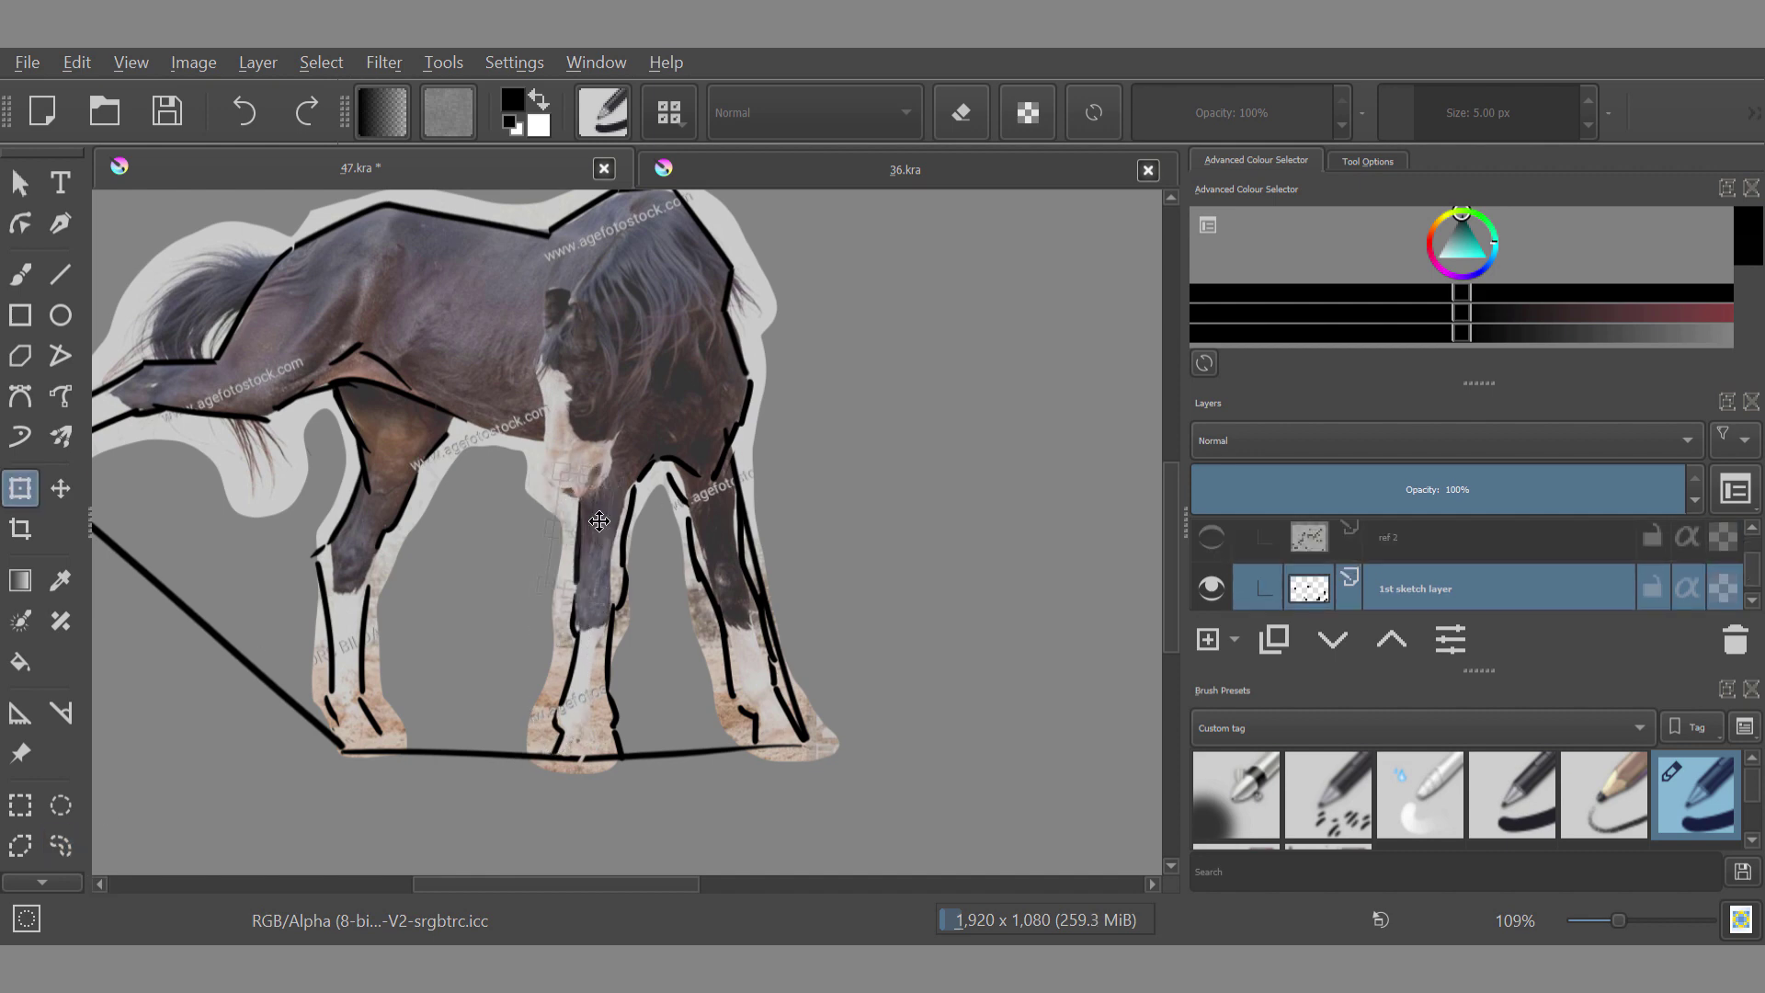
{"action": "left_click_drag", "start_coordinate": [649, 557], "coordinate": [628, 623]}
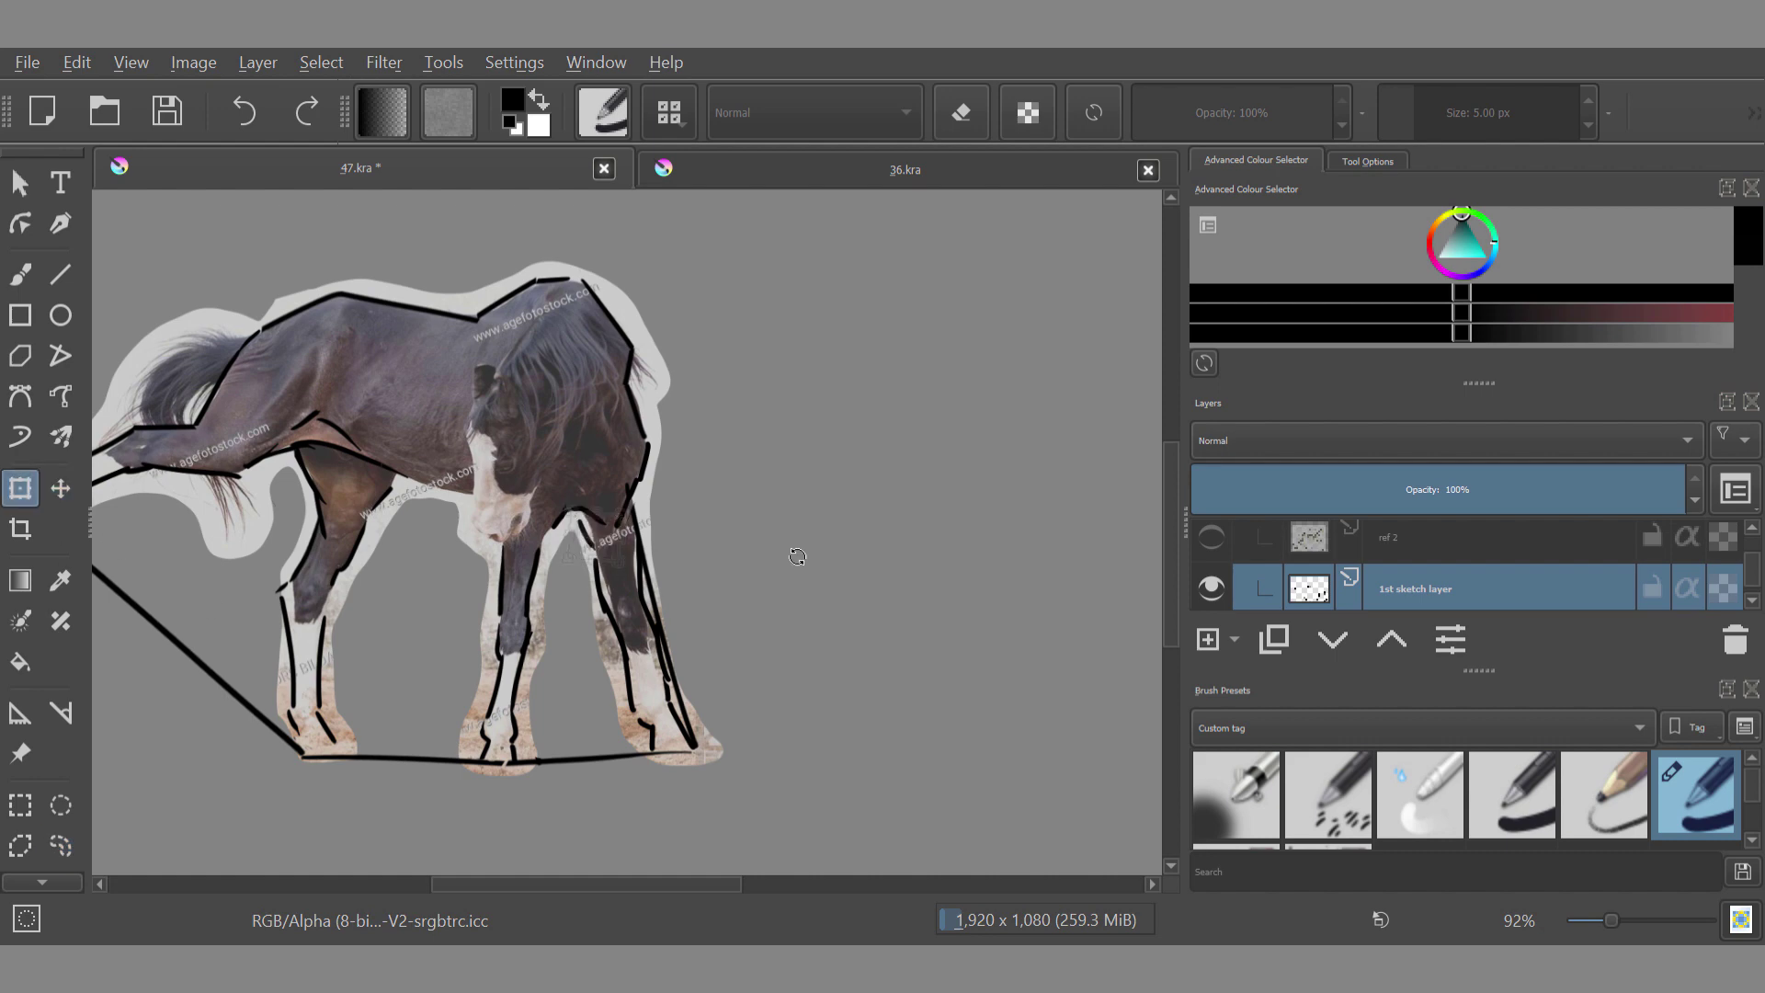
Step: Select the inner and outer strokes of the other foreleg separately and fit them to the photo
{"action": "scroll", "coordinate": [543, 525], "scroll_direction": "up", "scroll_amount": 3}
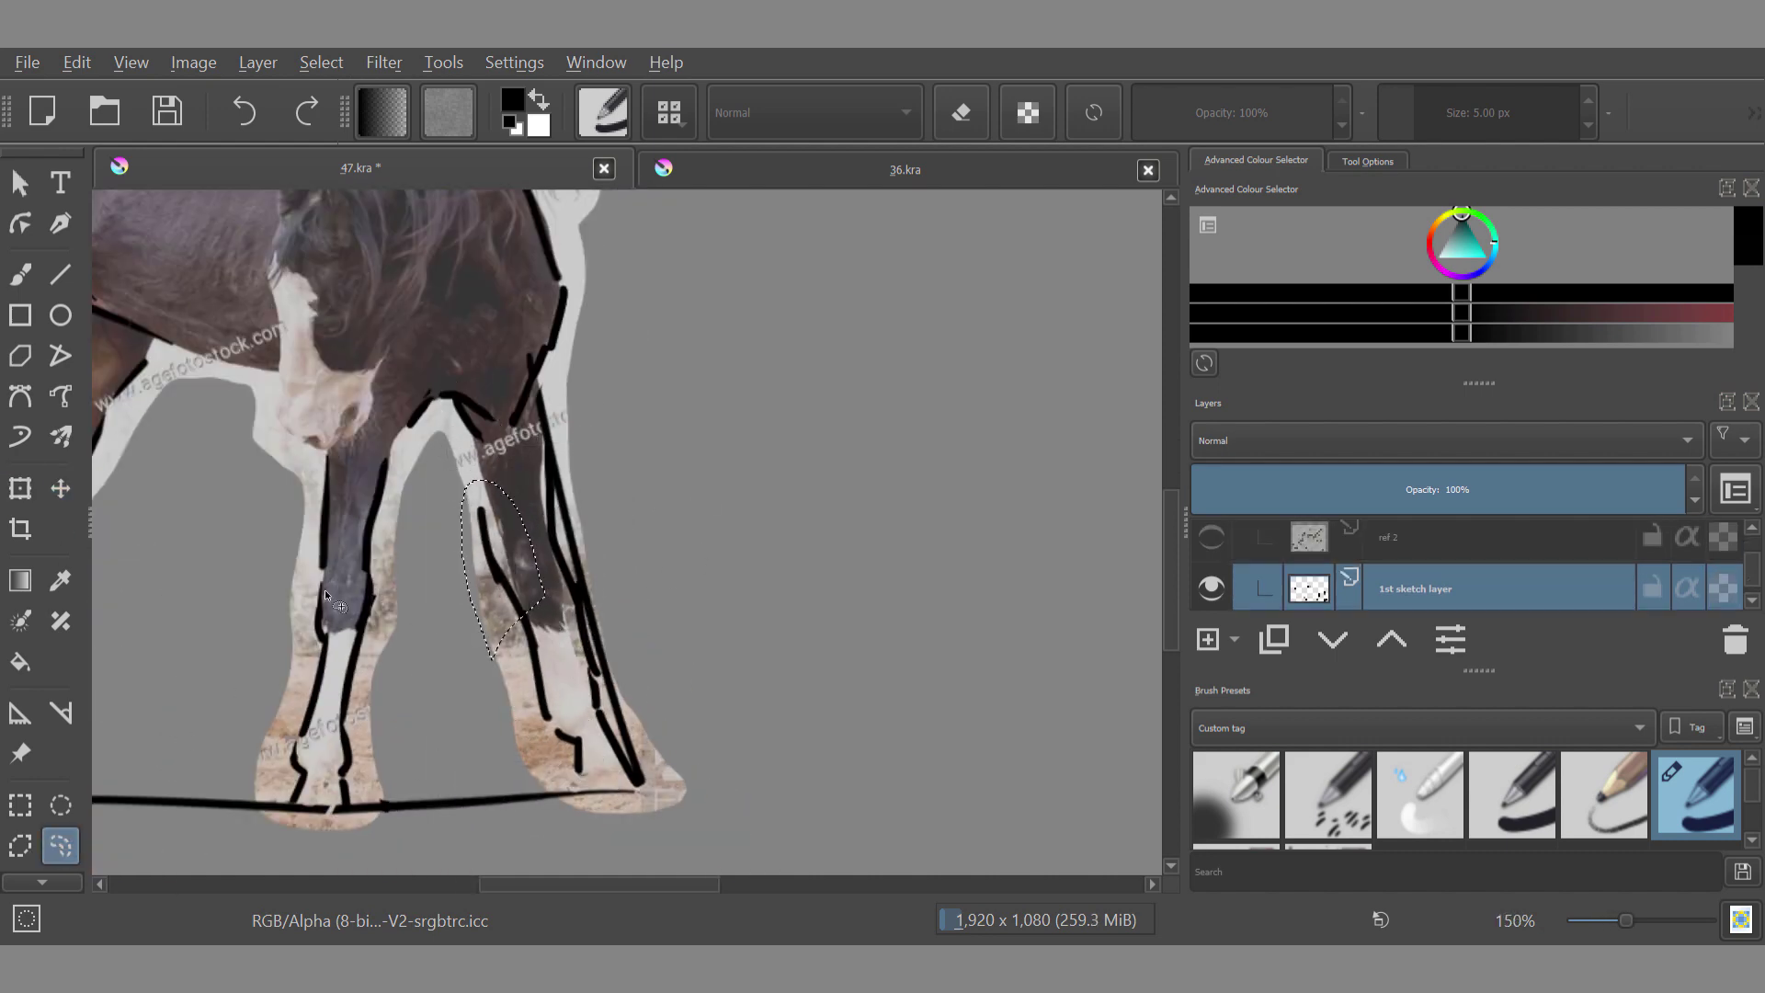
{"action": "key", "text": "ctrl+t"}
{"action": "left_click_drag", "start_coordinate": [506, 535], "coordinate": [656, 583]}
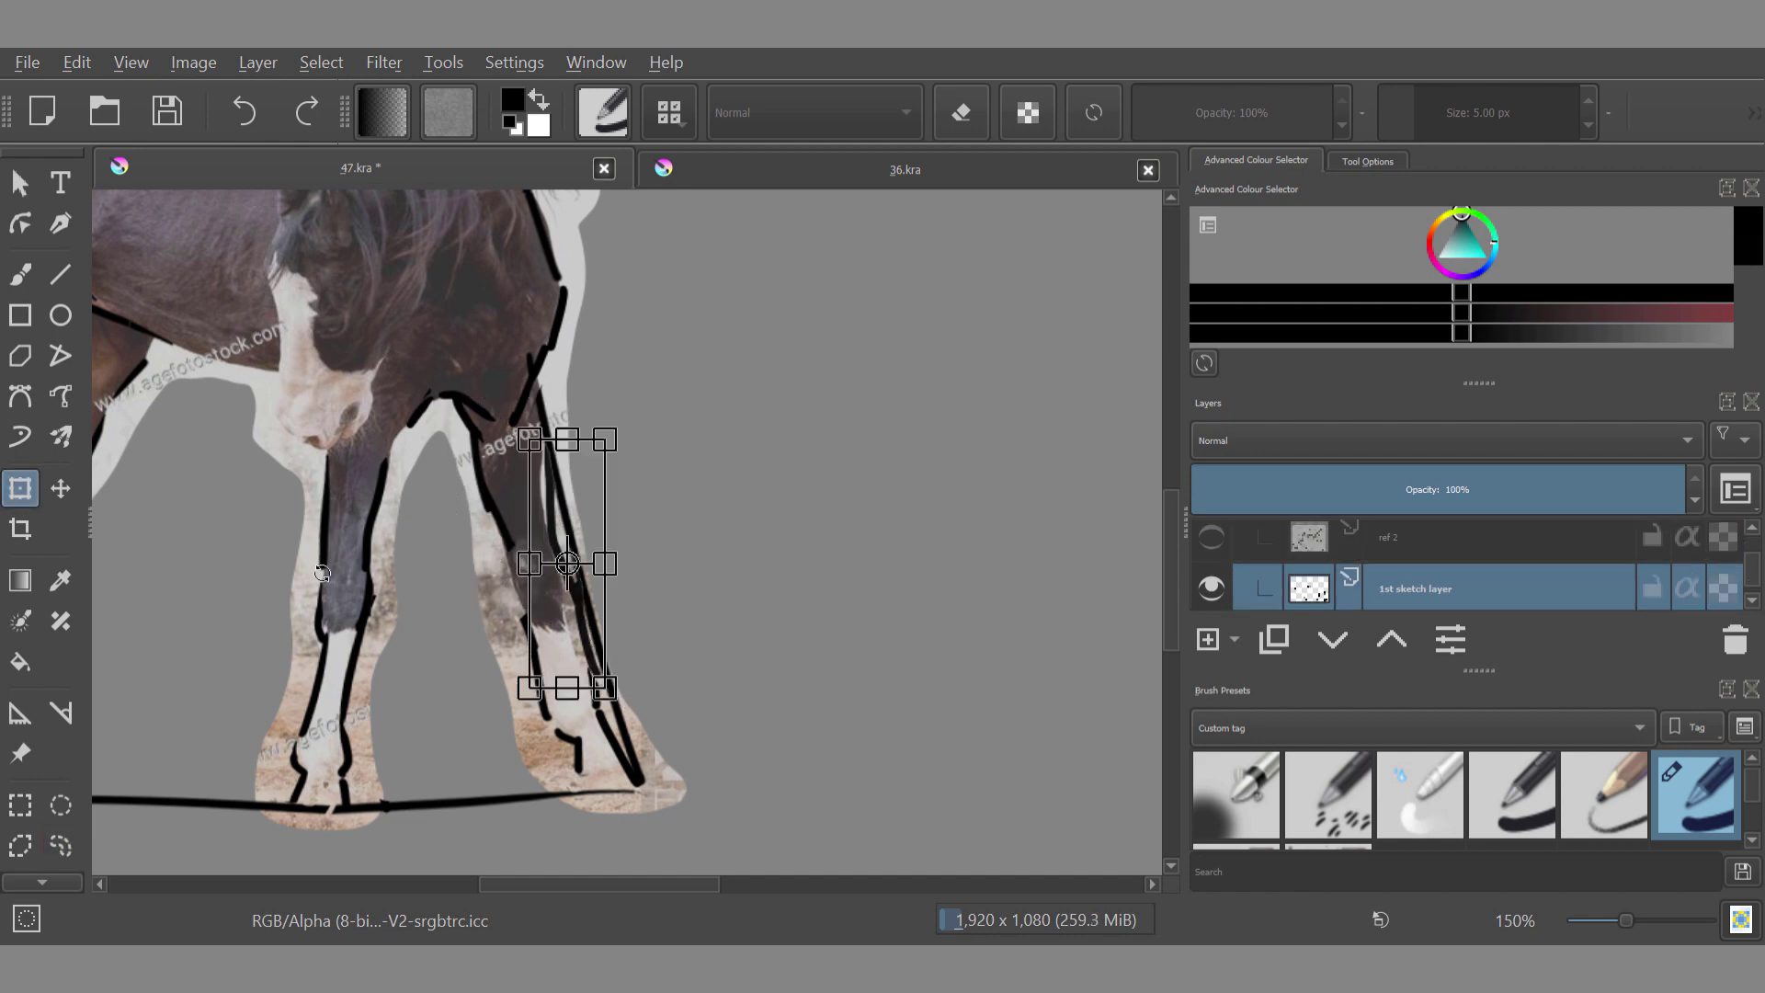
{"action": "left_click_drag", "start_coordinate": [657, 583], "coordinate": [637, 497]}
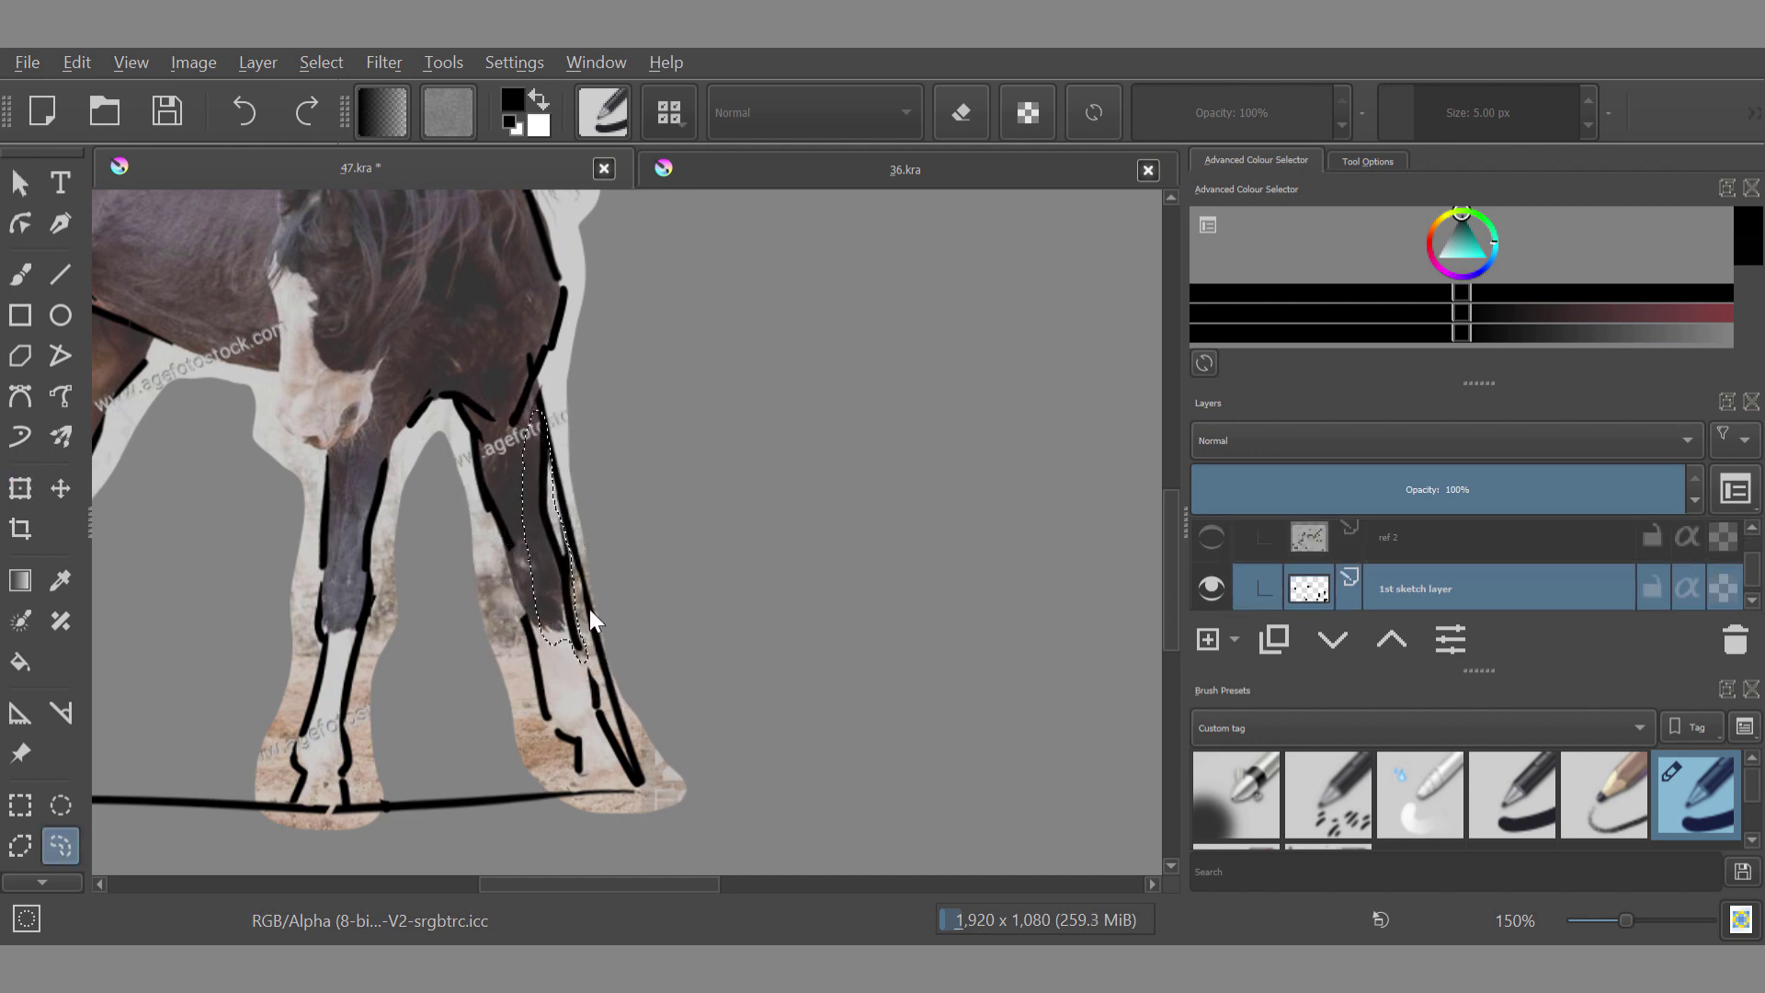
{"action": "left_click_drag", "start_coordinate": [597, 581], "coordinate": [555, 688]}
Step: Move the sketch beside the photo to add the head and shoulder strokes, and return it over the photo
{"action": "key", "text": "ctrl+t"}
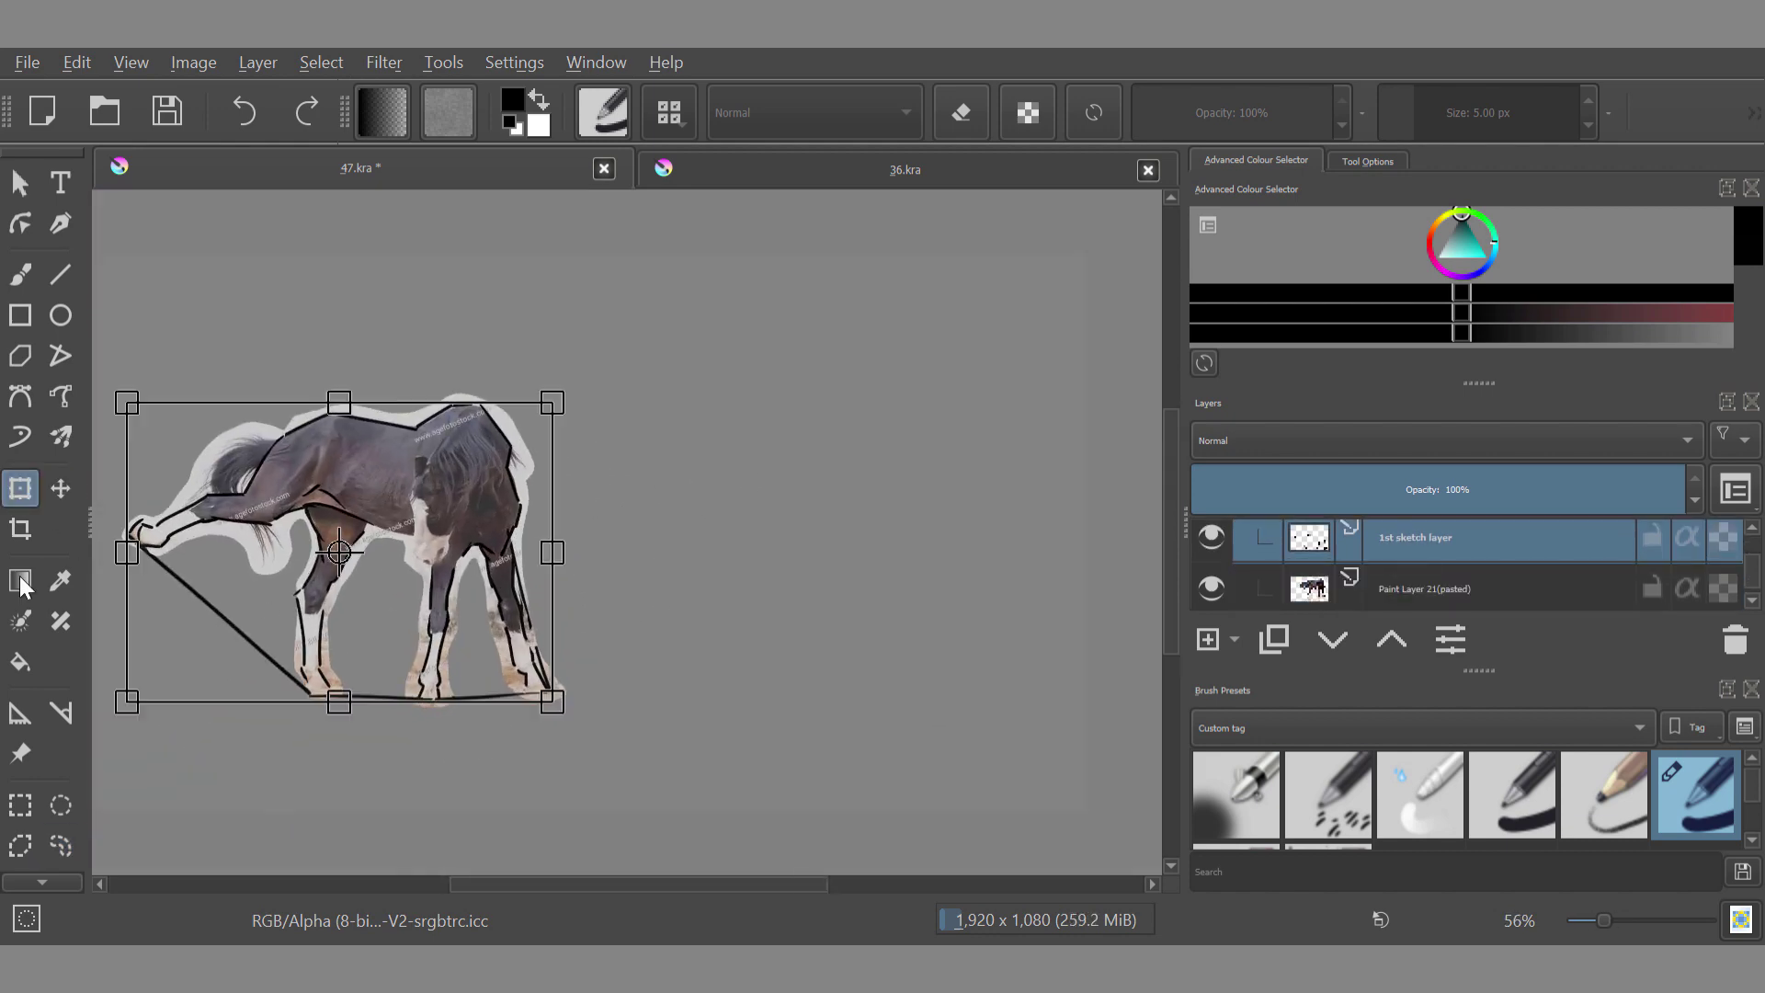
{"action": "left_click_drag", "start_coordinate": [428, 564], "coordinate": [829, 565]}
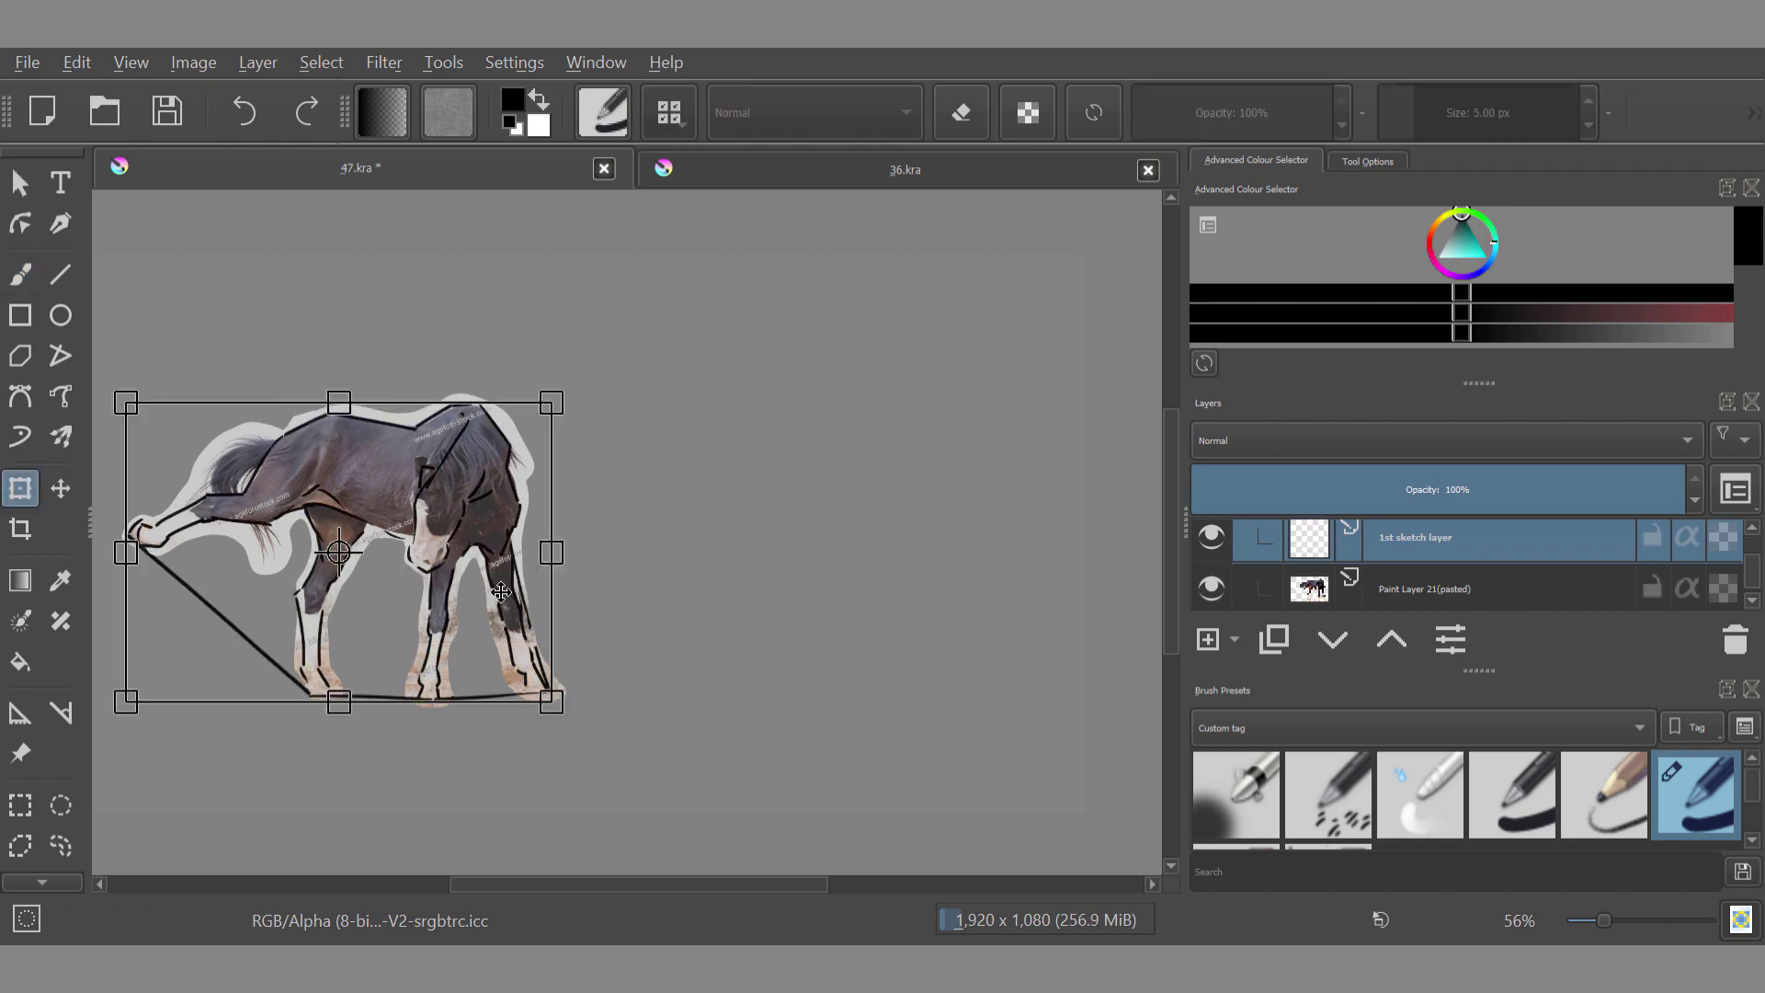
{"action": "scroll", "coordinate": [412, 488], "scroll_direction": "up", "scroll_amount": 5}
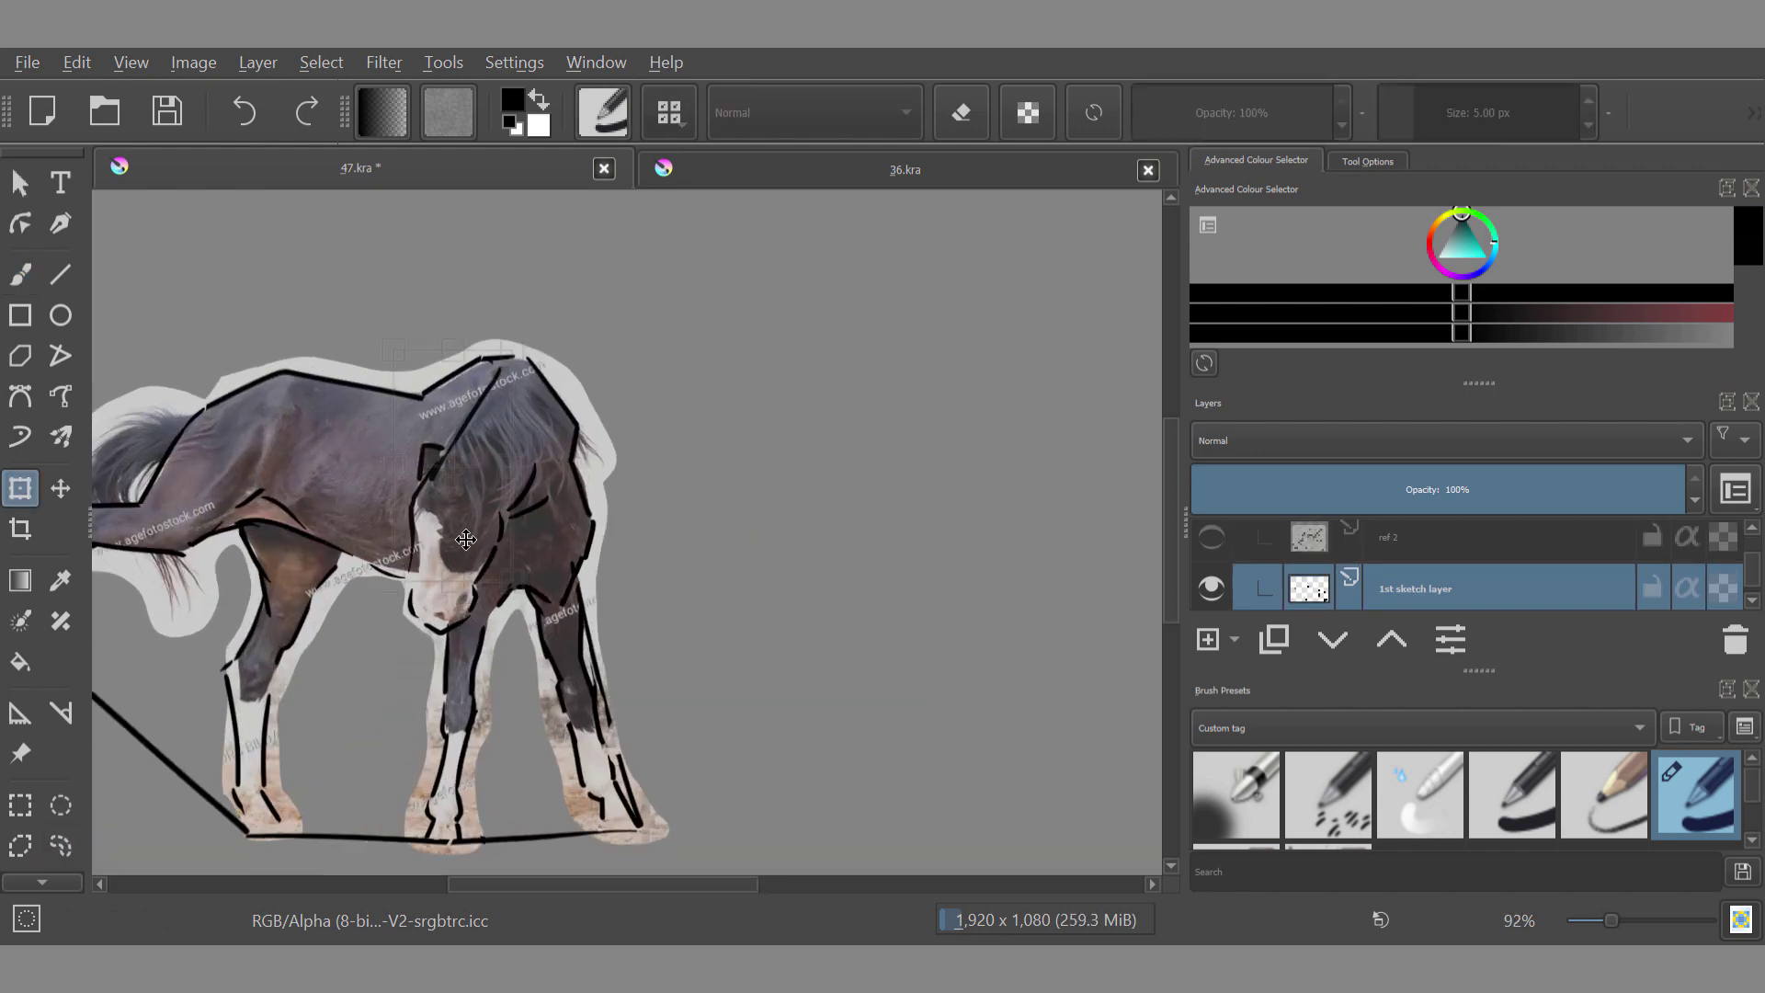
{"action": "mouse_move", "coordinate": [498, 514]}
{"action": "left_mouse_down"}
{"action": "mouse_move", "coordinate": [423, 562]}
{"action": "mouse_move", "coordinate": [447, 478]}
{"action": "left_mouse_up"}
Step: Select the muzzle and jaw strokes and shift them up to match the head in the photo
{"action": "key", "text": "l"}
{"action": "key", "text": "ctrl+t"}
{"action": "key", "text": "l"}
{"action": "left_click", "coordinate": [20, 488]}
{"action": "scroll", "coordinate": [460, 524], "scroll_direction": "up", "scroll_amount": 4}
{"action": "left_click", "coordinate": [69, 842]}
{"action": "left_click_drag", "start_coordinate": [423, 727], "coordinate": [413, 736]}
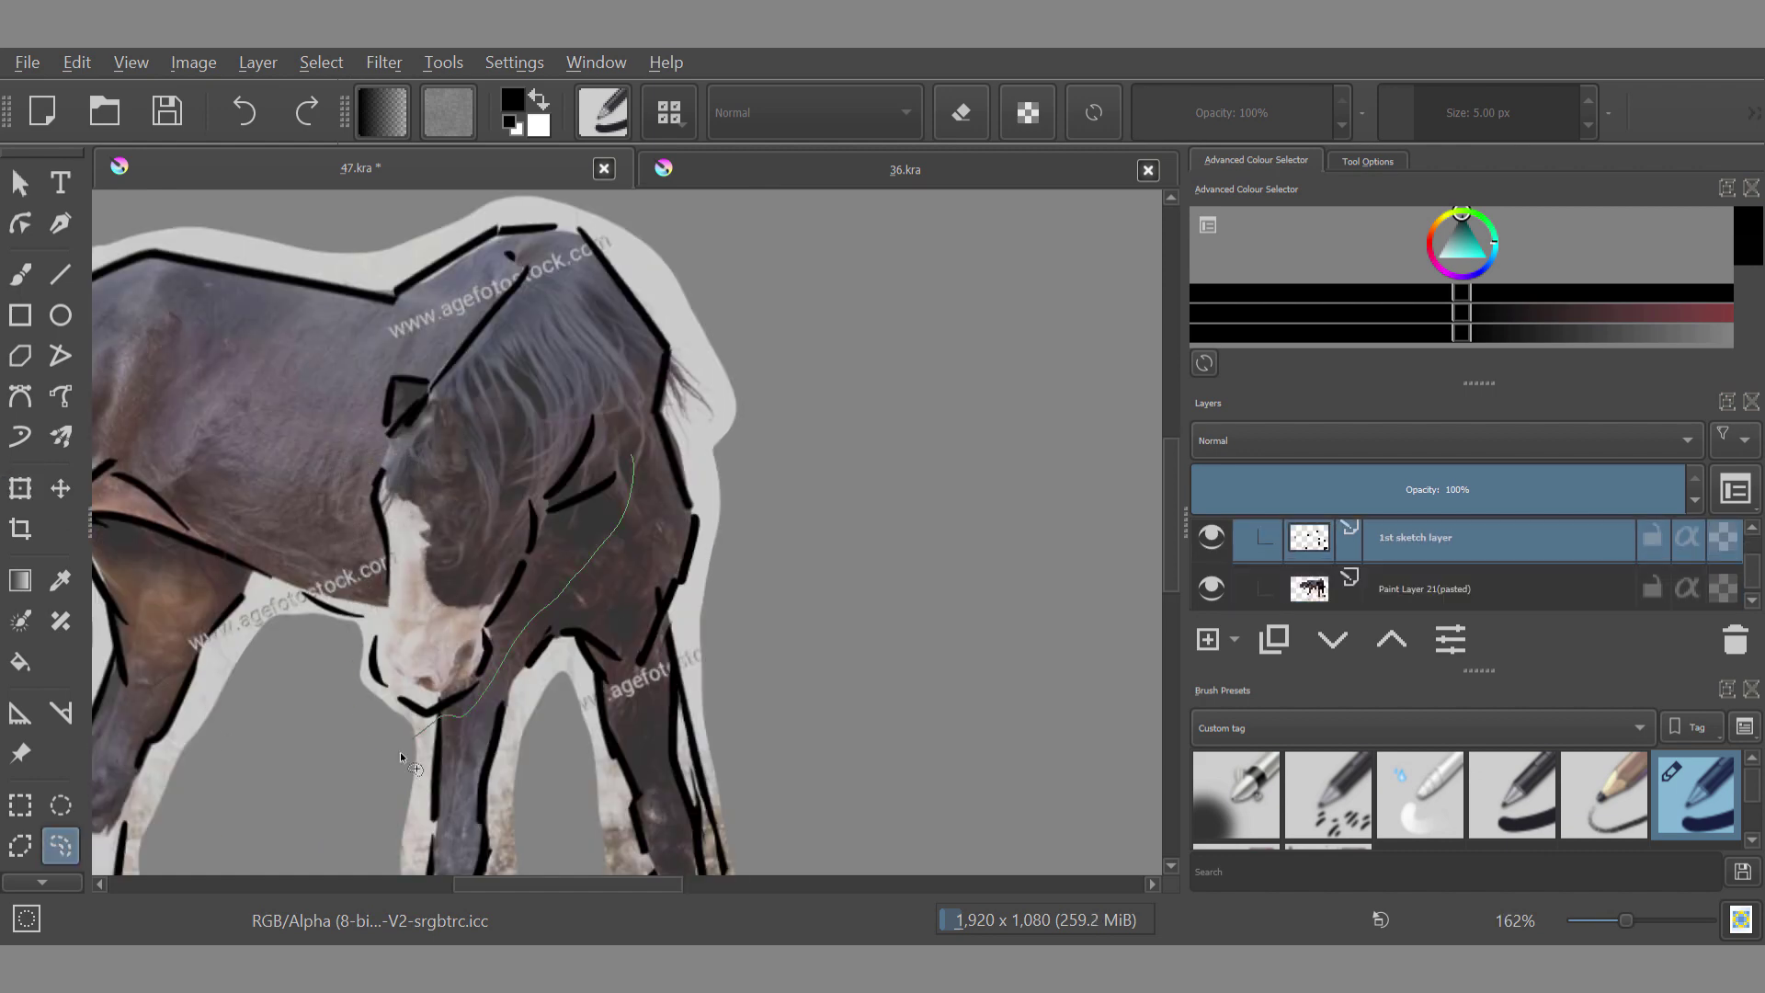
{"action": "left_click", "coordinate": [61, 488]}
{"action": "left_click_drag", "start_coordinate": [709, 557], "coordinate": [712, 554]}
{"action": "left_click", "coordinate": [20, 488]}
{"action": "left_click_drag", "start_coordinate": [361, 747], "coordinate": [371, 737]}
Step: Select the two short shoulder strokes behind the cheek and shift them towards the photo's shoulder
{"action": "mouse_move", "coordinate": [586, 526]}
{"action": "left_mouse_down"}
{"action": "mouse_move", "coordinate": [505, 620]}
{"action": "mouse_move", "coordinate": [562, 563]}
{"action": "mouse_move", "coordinate": [623, 569]}
{"action": "mouse_move", "coordinate": [552, 427]}
{"action": "left_mouse_up"}
{"action": "left_click", "coordinate": [61, 846]}
{"action": "left_click", "coordinate": [21, 488]}
{"action": "left_click", "coordinate": [61, 846]}
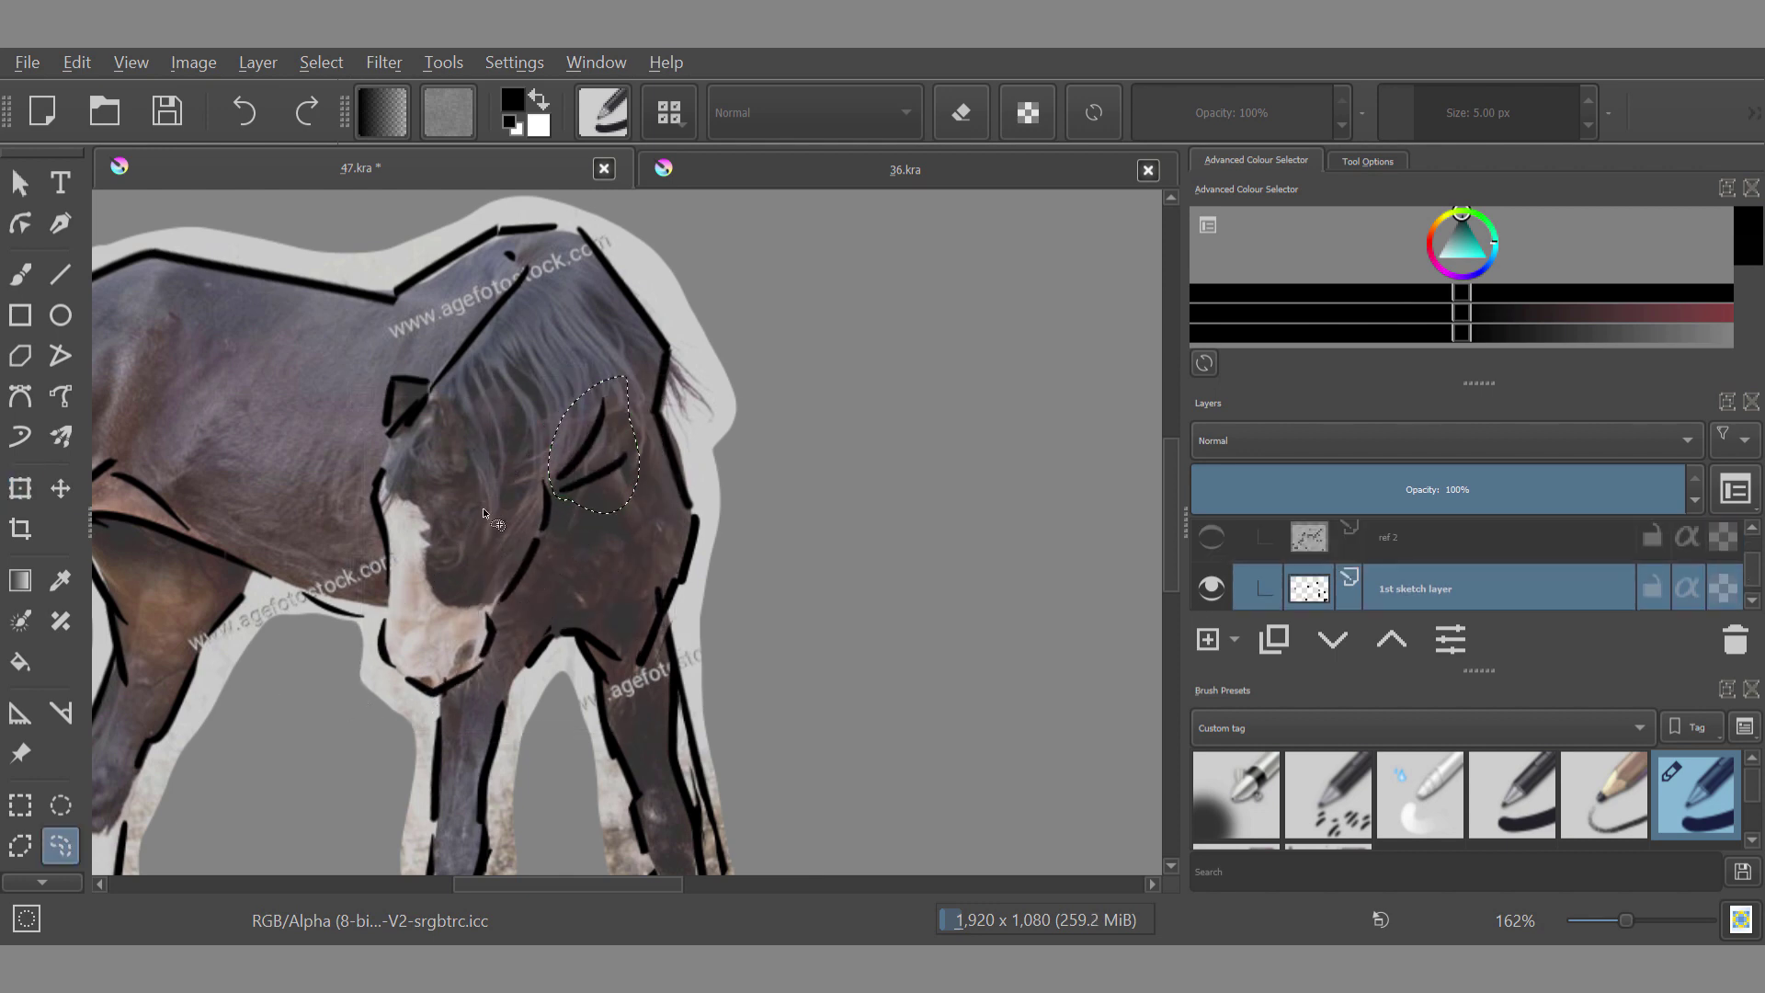
{"action": "left_click", "coordinate": [61, 488]}
{"action": "mouse_move", "coordinate": [754, 520]}
{"action": "left_mouse_down"}
{"action": "mouse_move", "coordinate": [758, 649]}
{"action": "mouse_move", "coordinate": [993, 644]}
{"action": "left_mouse_up"}
{"action": "scroll", "coordinate": [551, 460], "scroll_direction": "down", "scroll_amount": 4}
{"action": "scroll", "coordinate": [566, 501], "scroll_direction": "up", "scroll_amount": 3}
{"action": "mouse_move", "coordinate": [692, 546]}
{"action": "left_mouse_down"}
{"action": "mouse_move", "coordinate": [907, 410]}
{"action": "mouse_move", "coordinate": [679, 533]}
{"action": "left_mouse_up"}
{"action": "left_click", "coordinate": [61, 846]}
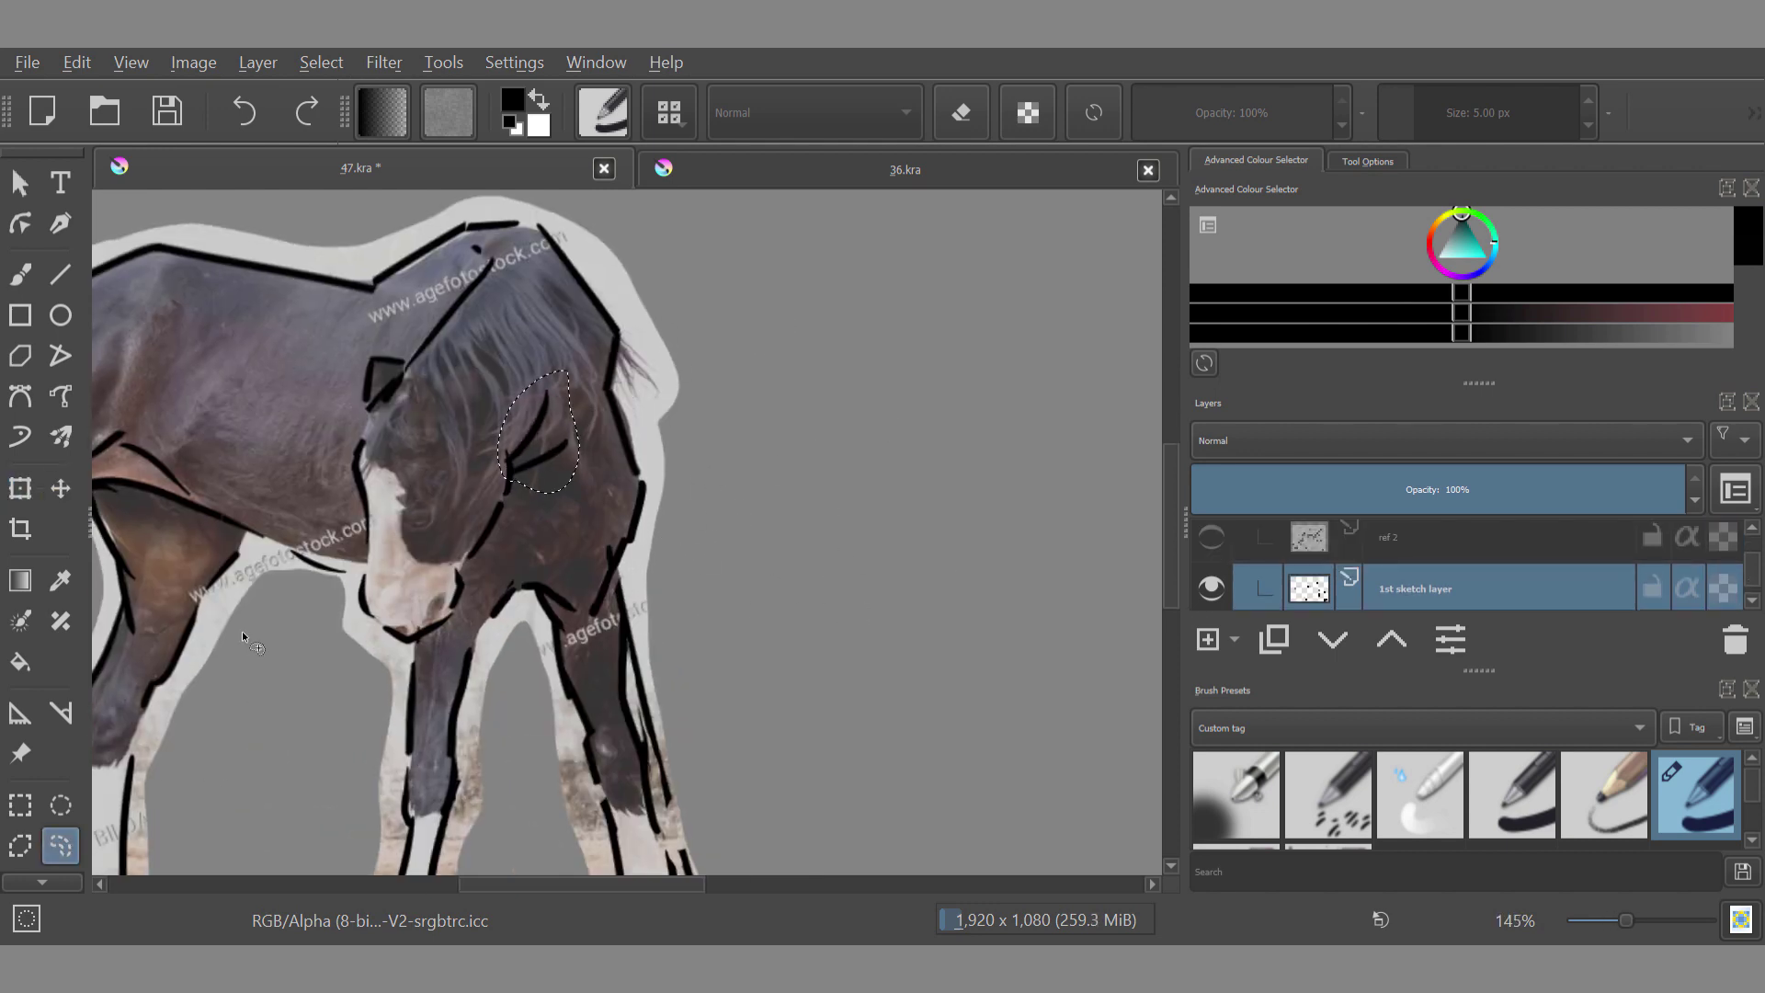
Step: Rotate and reposition the short shoulder strokes to follow the muscle edge in the photo
{"action": "left_click_drag", "start_coordinate": [538, 455], "coordinate": [544, 464]}
{"action": "scroll", "coordinate": [594, 555], "scroll_direction": "down", "scroll_amount": 3}
{"action": "scroll", "coordinate": [598, 542], "scroll_direction": "up", "scroll_amount": 2}
{"action": "left_click", "coordinate": [61, 488]}
{"action": "left_click_drag", "start_coordinate": [180, 629], "coordinate": [190, 665]}
{"action": "left_click", "coordinate": [20, 488]}
{"action": "scroll", "coordinate": [694, 524], "scroll_direction": "up", "scroll_amount": 3}
{"action": "left_click_drag", "start_coordinate": [694, 457], "coordinate": [698, 432]}
{"action": "scroll", "coordinate": [680, 460], "scroll_direction": "down", "scroll_amount": 5}
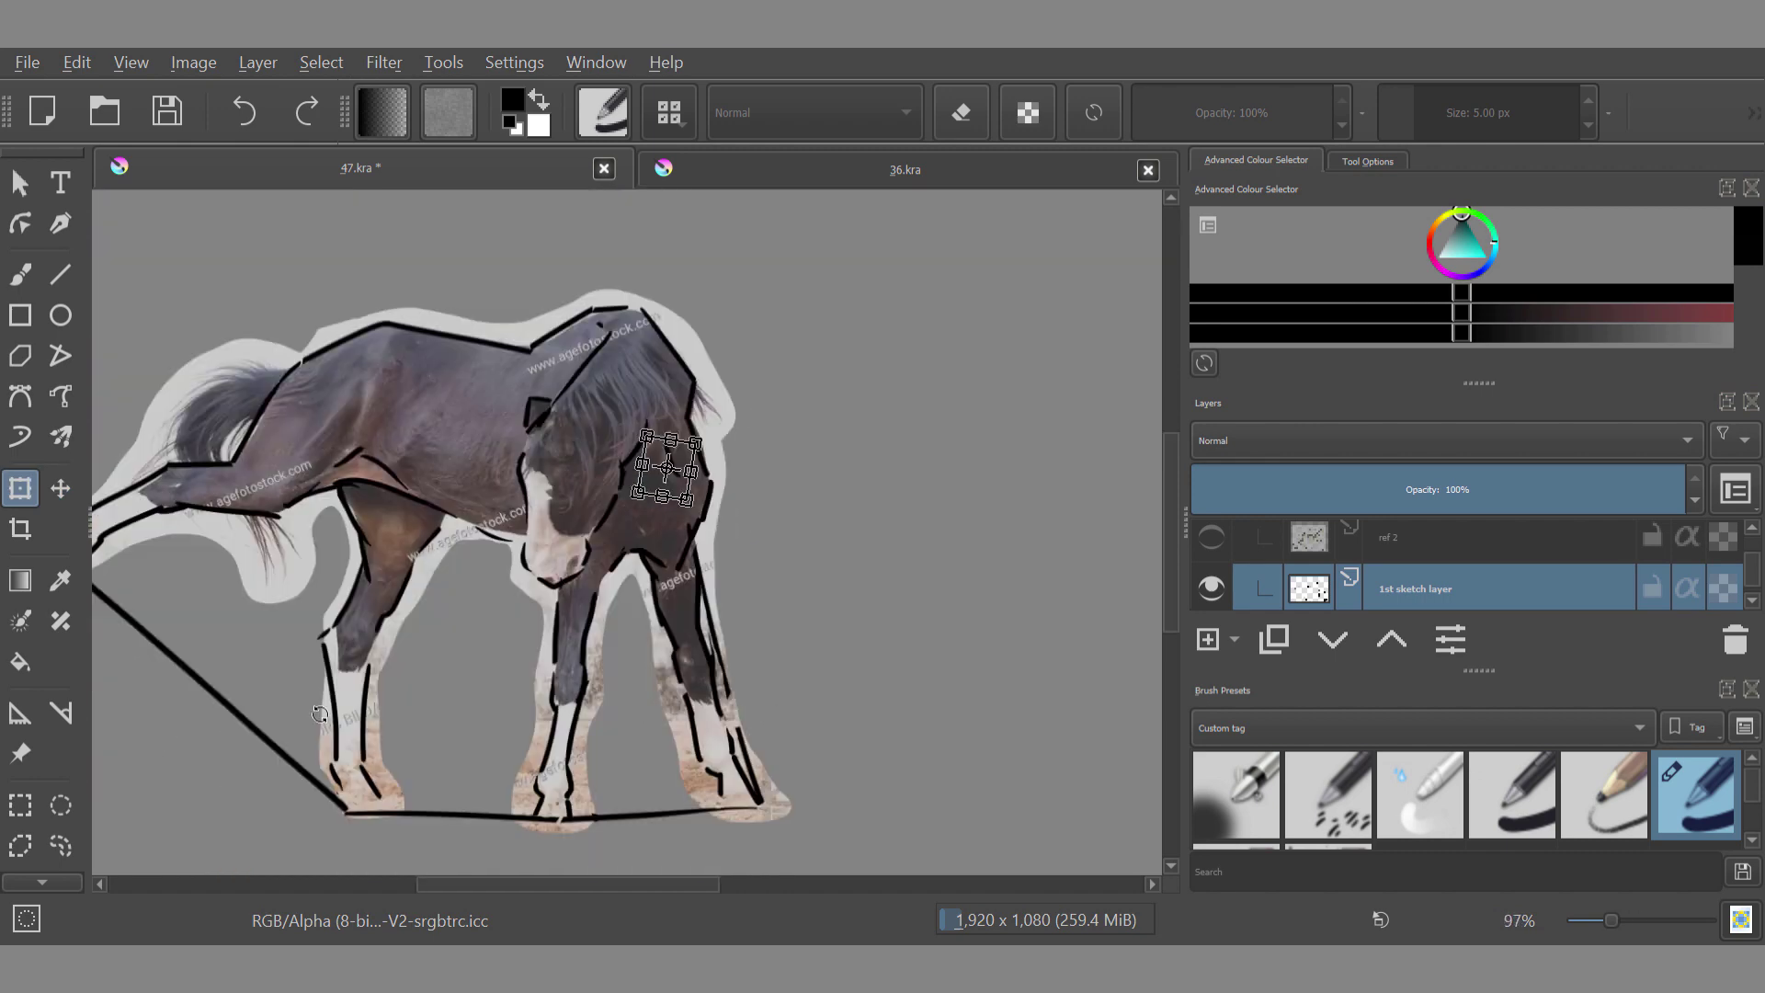
Step: Move the sketch beside the photo, add eye and inner ear strokes to the head, and return it over the photo
{"action": "left_click", "coordinate": [61, 846]}
{"action": "left_click", "coordinate": [60, 488]}
{"action": "left_click_drag", "start_coordinate": [340, 515], "coordinate": [814, 515]}
{"action": "left_click", "coordinate": [20, 275]}
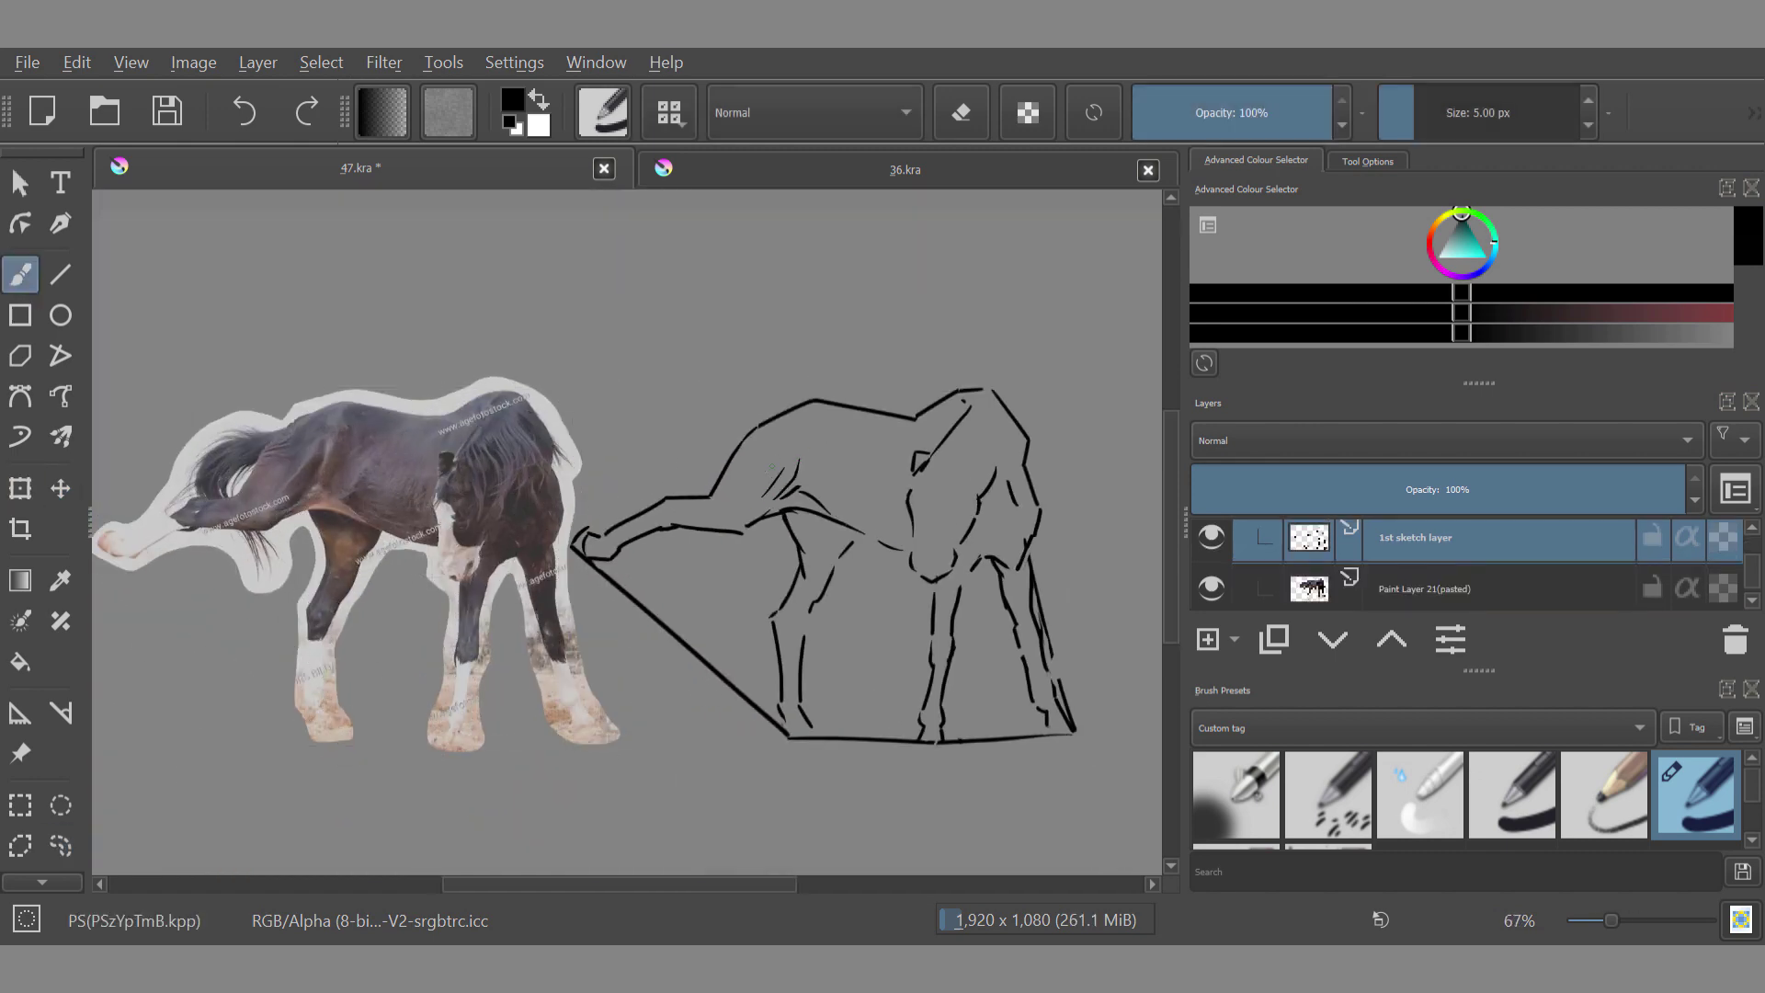
{"action": "scroll", "coordinate": [772, 467], "scroll_direction": "down", "scroll_amount": 1}
{"action": "scroll", "coordinate": [752, 578], "scroll_direction": "up", "scroll_amount": 2}
{"action": "left_click_drag", "start_coordinate": [897, 427], "coordinate": [880, 515]}
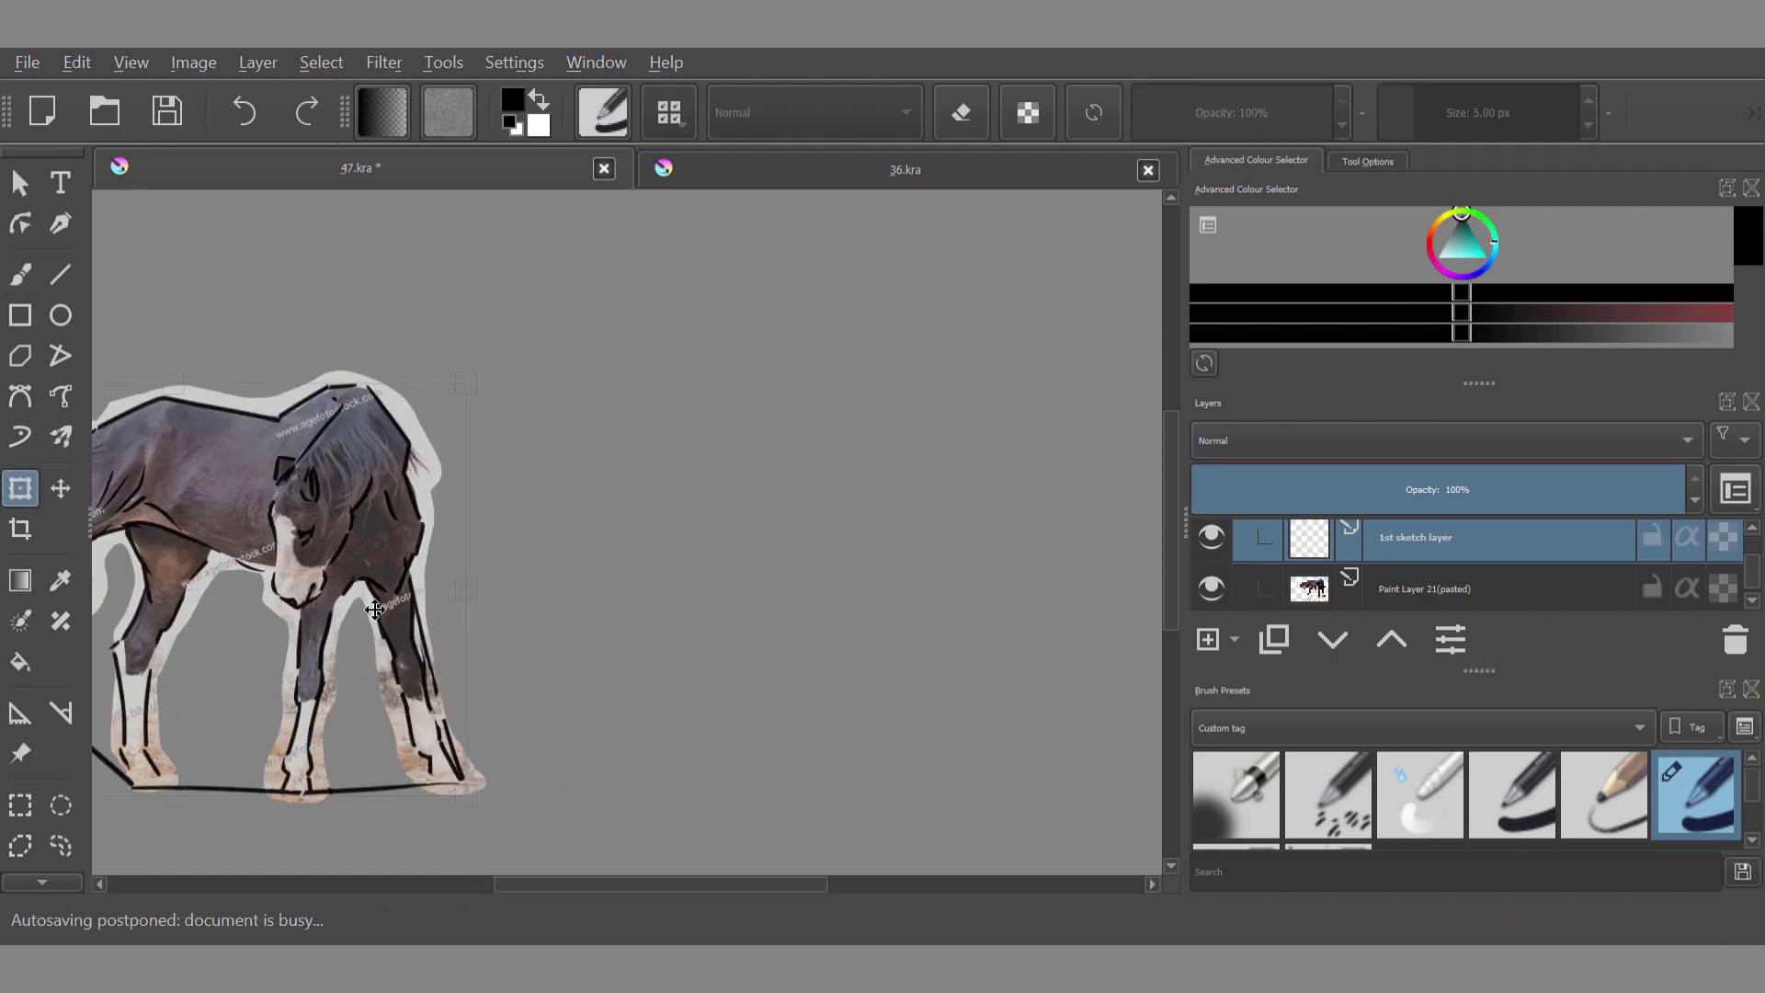
Step: Select the small muzzle and eye strokes and rotate the eye into place on the photo's face
{"action": "scroll", "coordinate": [382, 602], "scroll_direction": "up", "scroll_amount": 4}
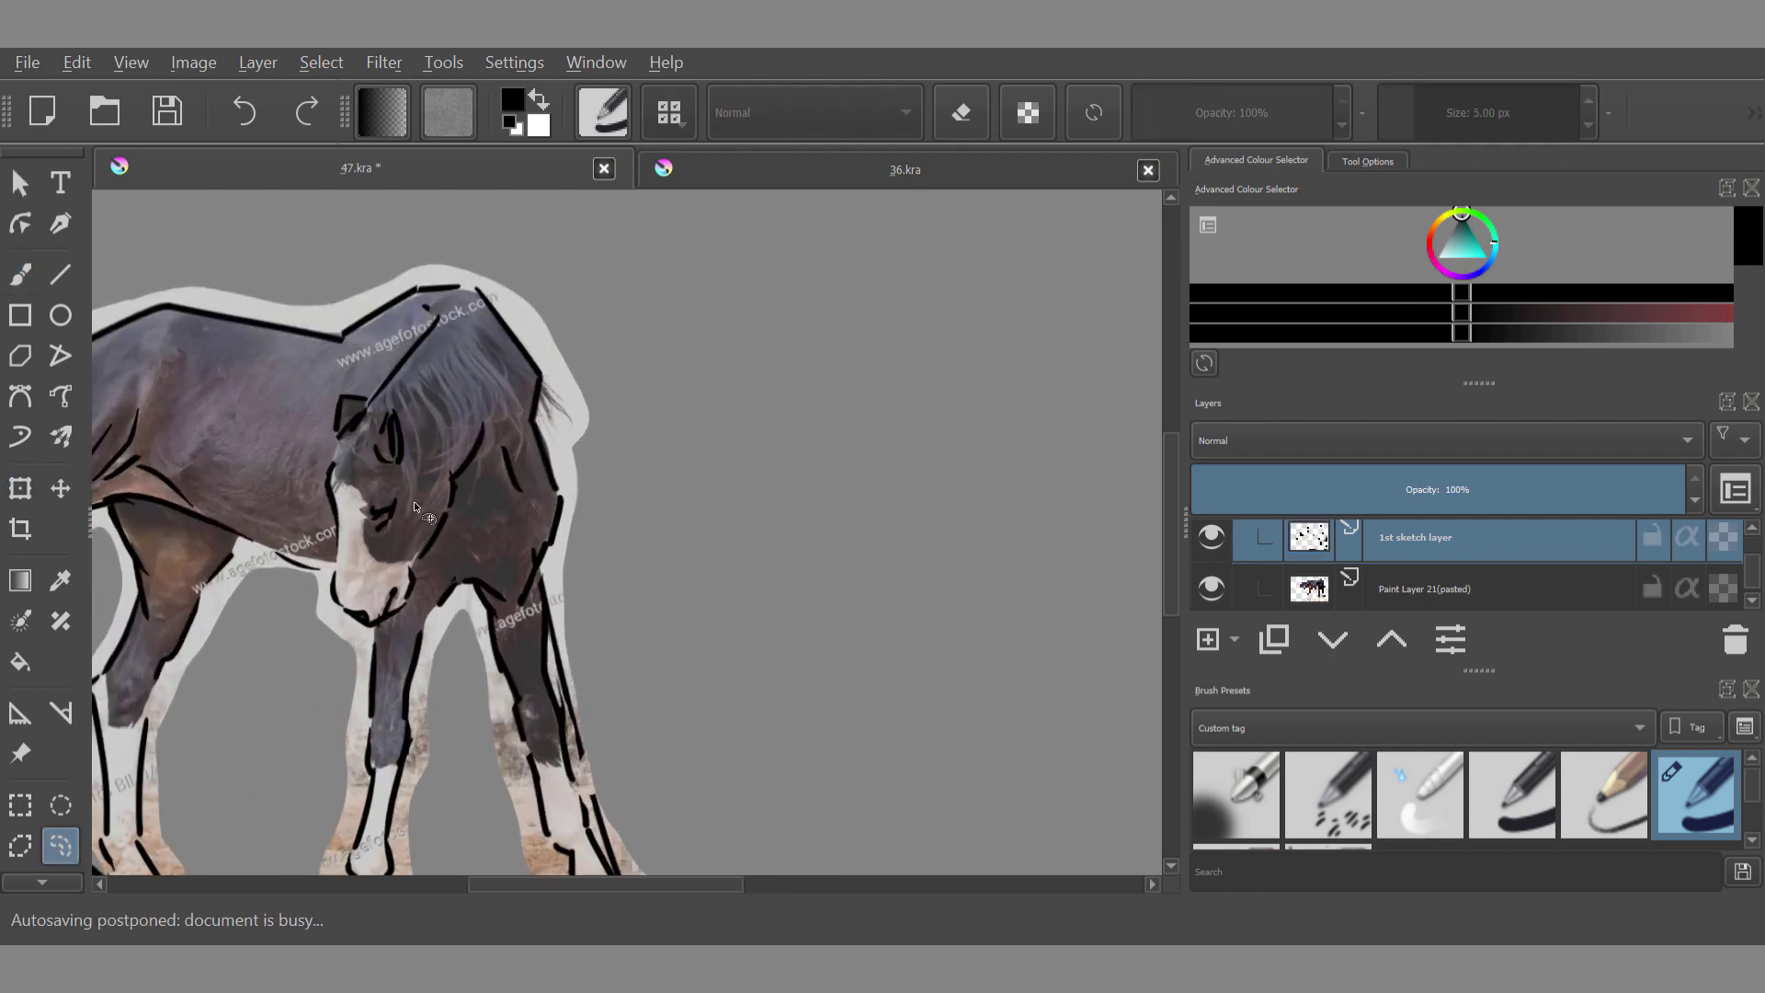
{"action": "left_click_drag", "start_coordinate": [381, 598], "coordinate": [380, 583]}
{"action": "left_click", "coordinate": [61, 846]}
{"action": "scroll", "coordinate": [377, 565], "scroll_direction": "up", "scroll_amount": 4}
{"action": "key", "text": "ctrl+t"}
{"action": "scroll", "coordinate": [377, 552], "scroll_direction": "up", "scroll_amount": 3}
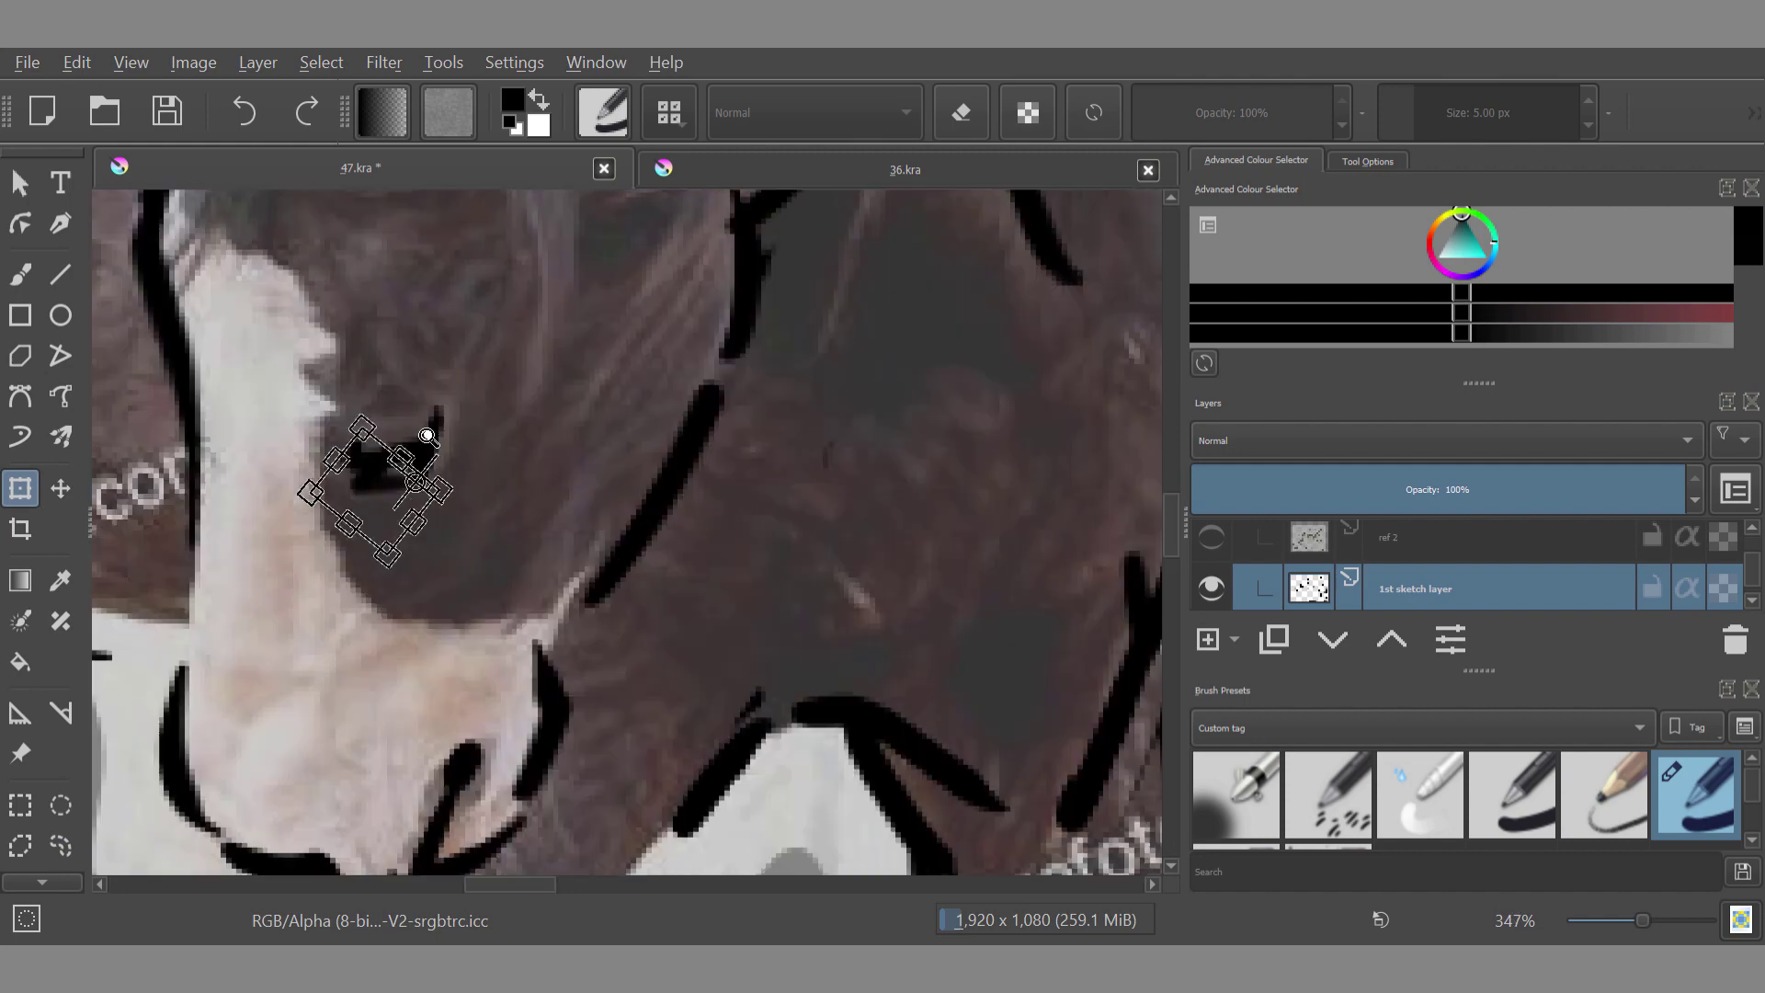
Step: Move the corrected sketch beside the photo and save the document
{"action": "left_click", "coordinate": [61, 846]}
{"action": "scroll", "coordinate": [602, 578], "scroll_direction": "down", "scroll_amount": 4}
{"action": "scroll", "coordinate": [602, 576], "scroll_direction": "down", "scroll_amount": 1}
{"action": "key", "text": "ctrl+t"}
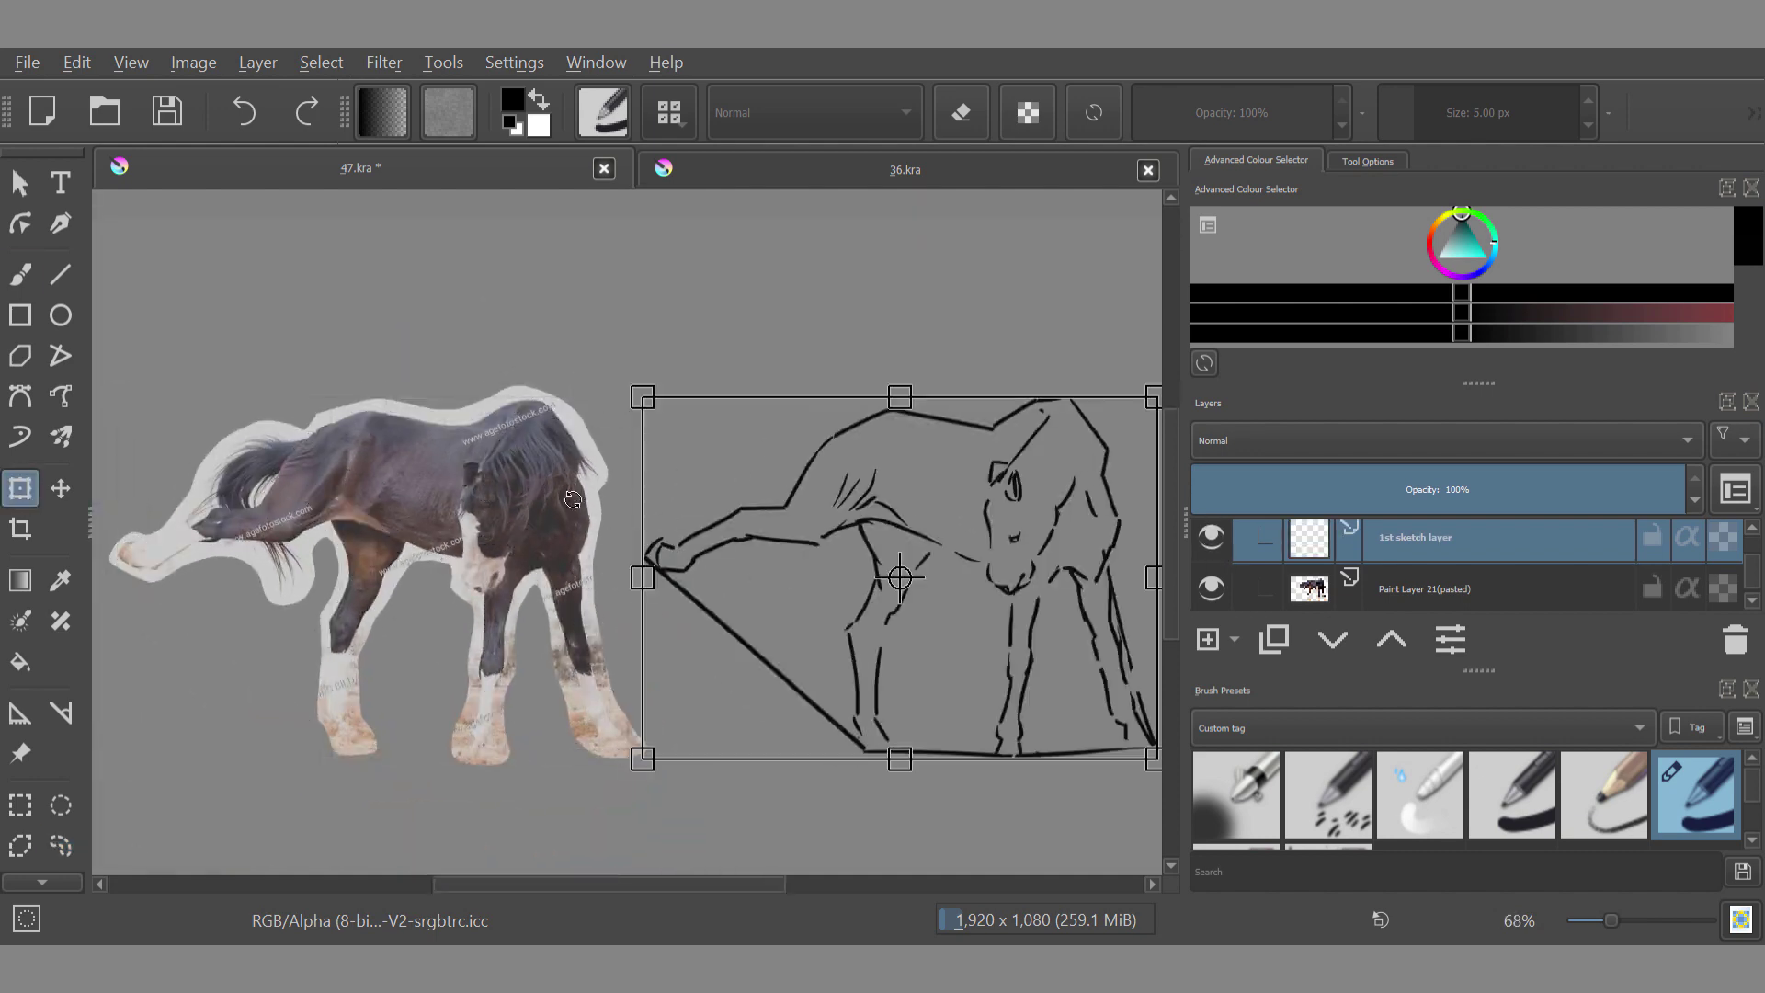
{"action": "scroll", "coordinate": [688, 497], "scroll_direction": "down", "scroll_amount": 1}
{"action": "key", "text": "ctrl+s"}
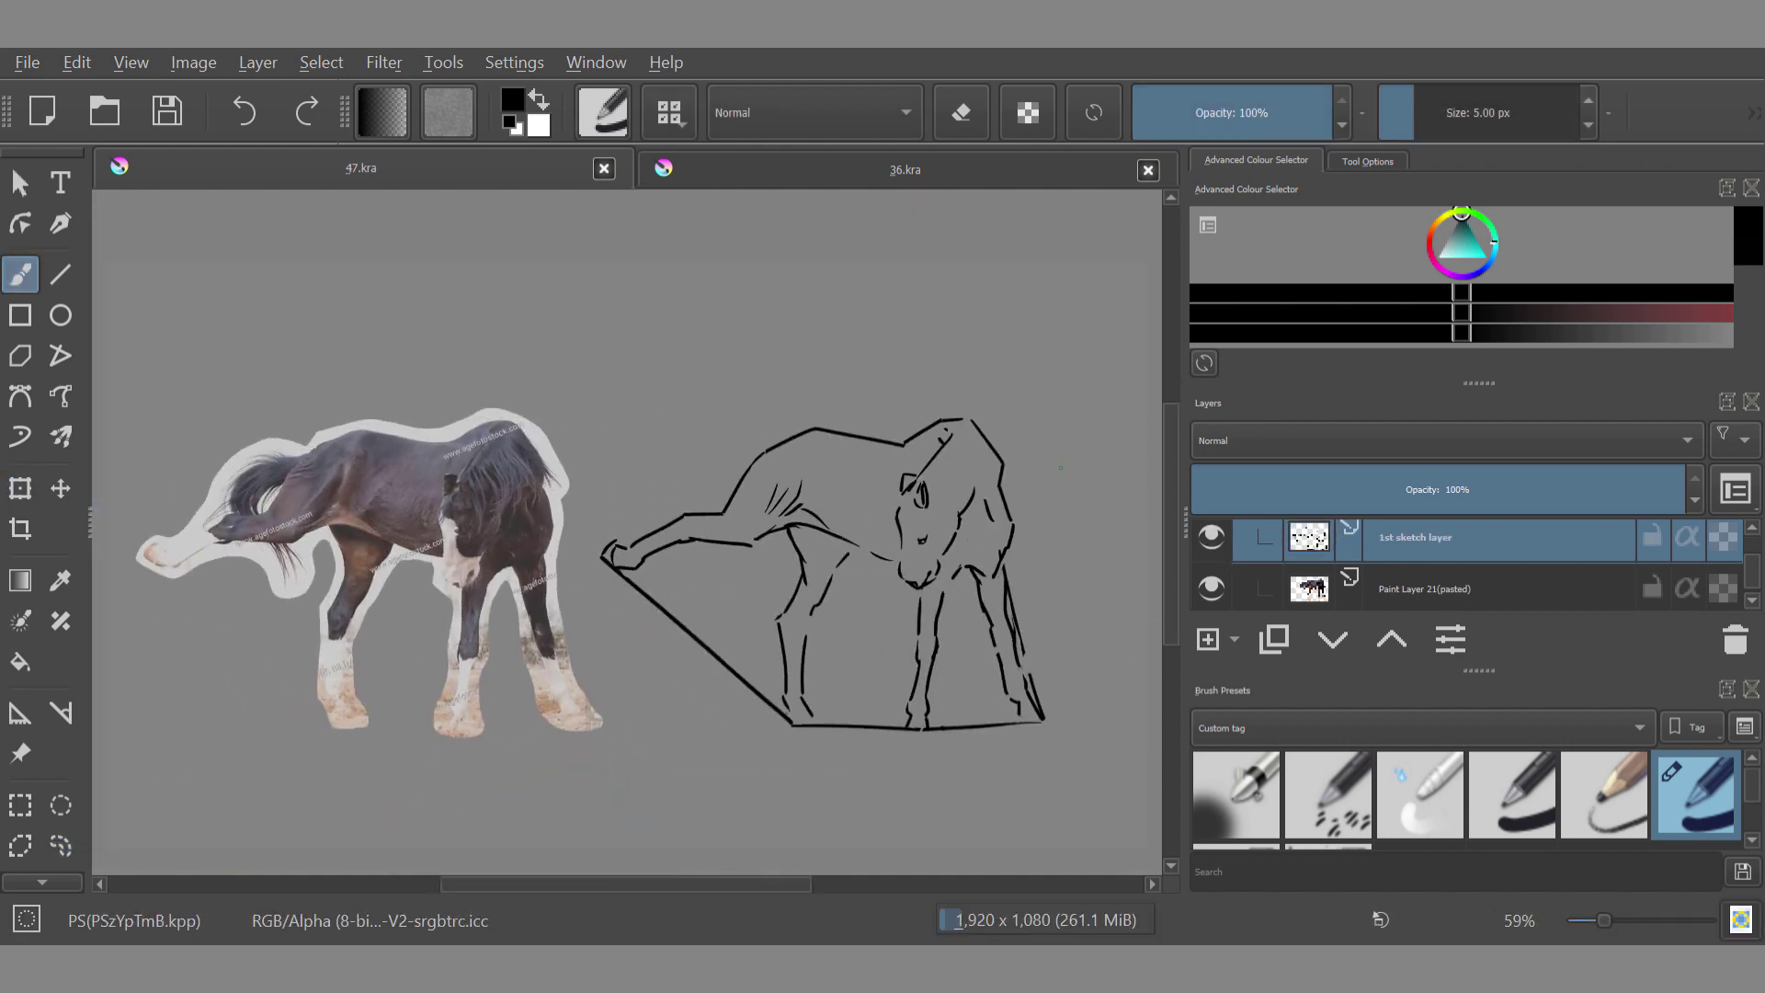
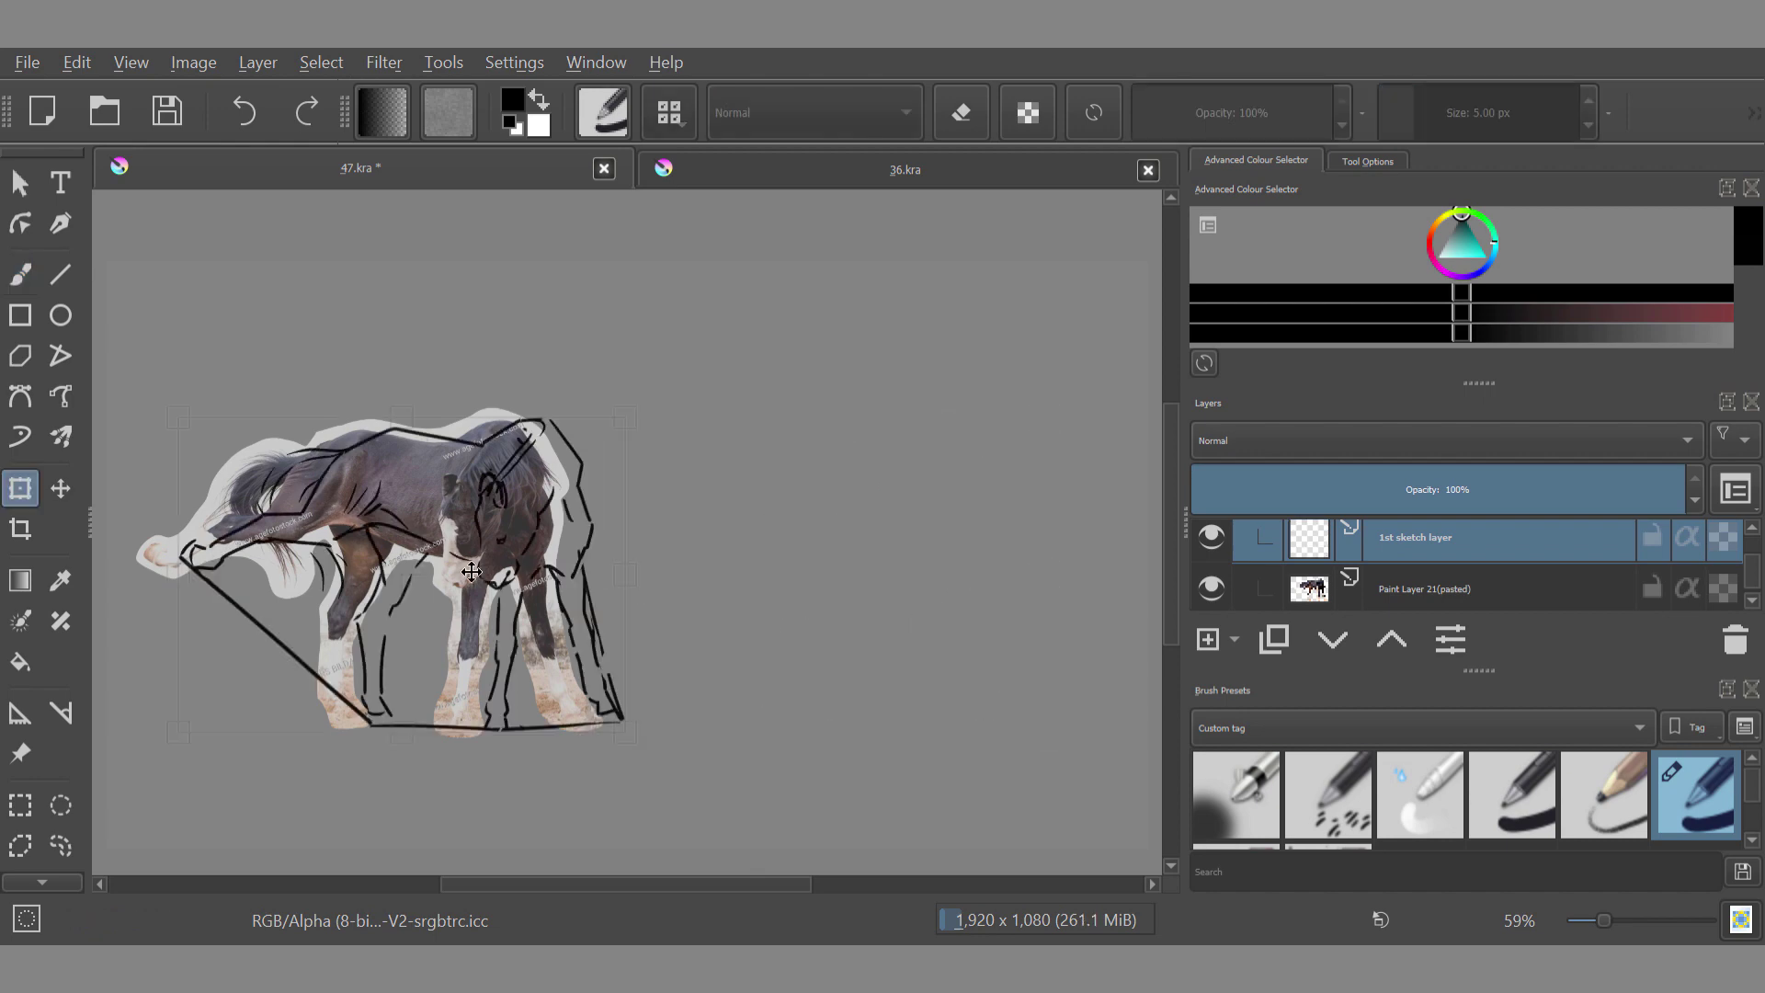
Step: Select the tail strokes above the raised leg and fit them to the photo's tail
{"action": "left_click", "coordinate": [61, 846]}
{"action": "left_click_drag", "start_coordinate": [460, 506], "coordinate": [501, 441]}
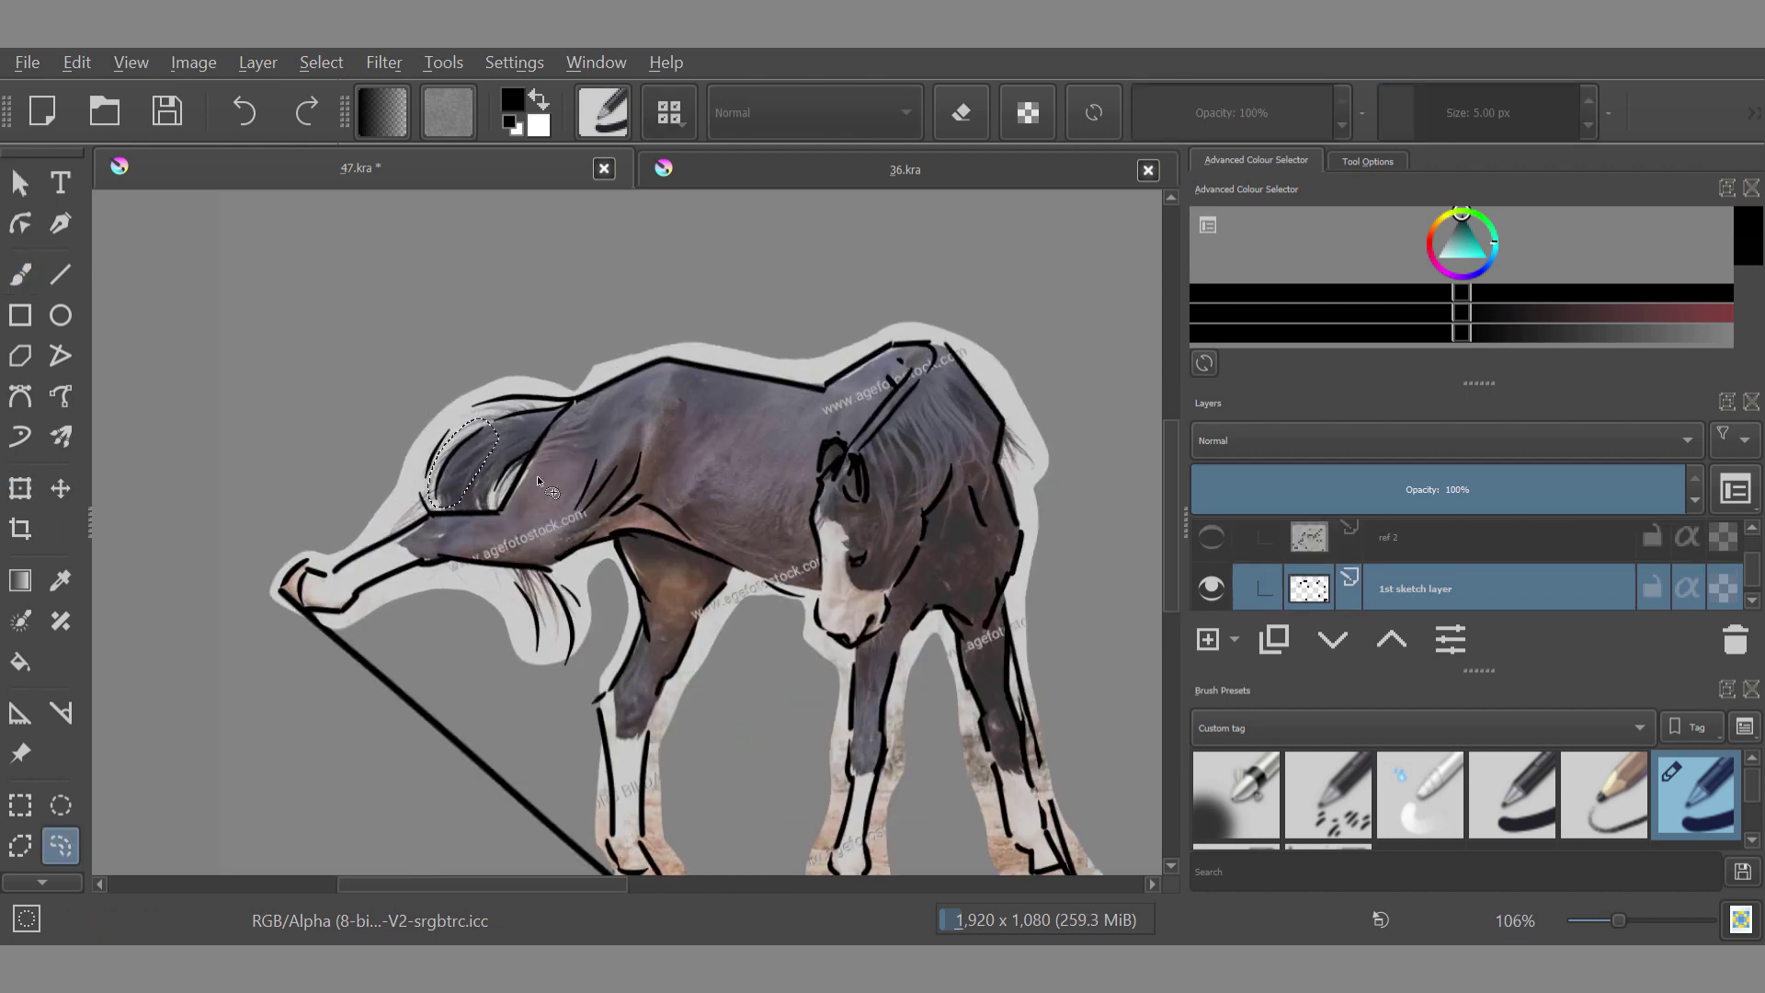
{"action": "left_click", "coordinate": [61, 488]}
{"action": "left_click", "coordinate": [61, 846]}
{"action": "left_click", "coordinate": [21, 488]}
{"action": "left_click_drag", "start_coordinate": [609, 631], "coordinate": [511, 632]}
{"action": "left_click", "coordinate": [61, 846]}
{"action": "left_click_drag", "start_coordinate": [550, 381], "coordinate": [551, 414]}
Step: Adjust the remaining tail hair strokes around the raised hind leg to match the photo
{"action": "left_click", "coordinate": [60, 489]}
{"action": "left_click_drag", "start_coordinate": [231, 639], "coordinate": [223, 670]}
{"action": "left_click", "coordinate": [61, 846]}
{"action": "mouse_move", "coordinate": [452, 443]}
{"action": "left_mouse_down"}
{"action": "mouse_move", "coordinate": [435, 515]}
{"action": "mouse_move", "coordinate": [453, 442]}
{"action": "left_mouse_up"}
{"action": "left_click", "coordinate": [20, 489]}
{"action": "left_click", "coordinate": [61, 846]}
{"action": "scroll", "coordinate": [317, 518], "scroll_direction": "down", "scroll_amount": 4}
Step: Save the document and move the sketch back beside the photo
{"action": "left_click", "coordinate": [20, 274]}
{"action": "key", "text": "ctrl+s"}
{"action": "left_click", "coordinate": [20, 488]}
{"action": "left_click_drag", "start_coordinate": [552, 541], "coordinate": [940, 541]}
{"action": "left_click", "coordinate": [21, 274]}
{"action": "scroll", "coordinate": [876, 626], "scroll_direction": "up", "scroll_amount": 2}
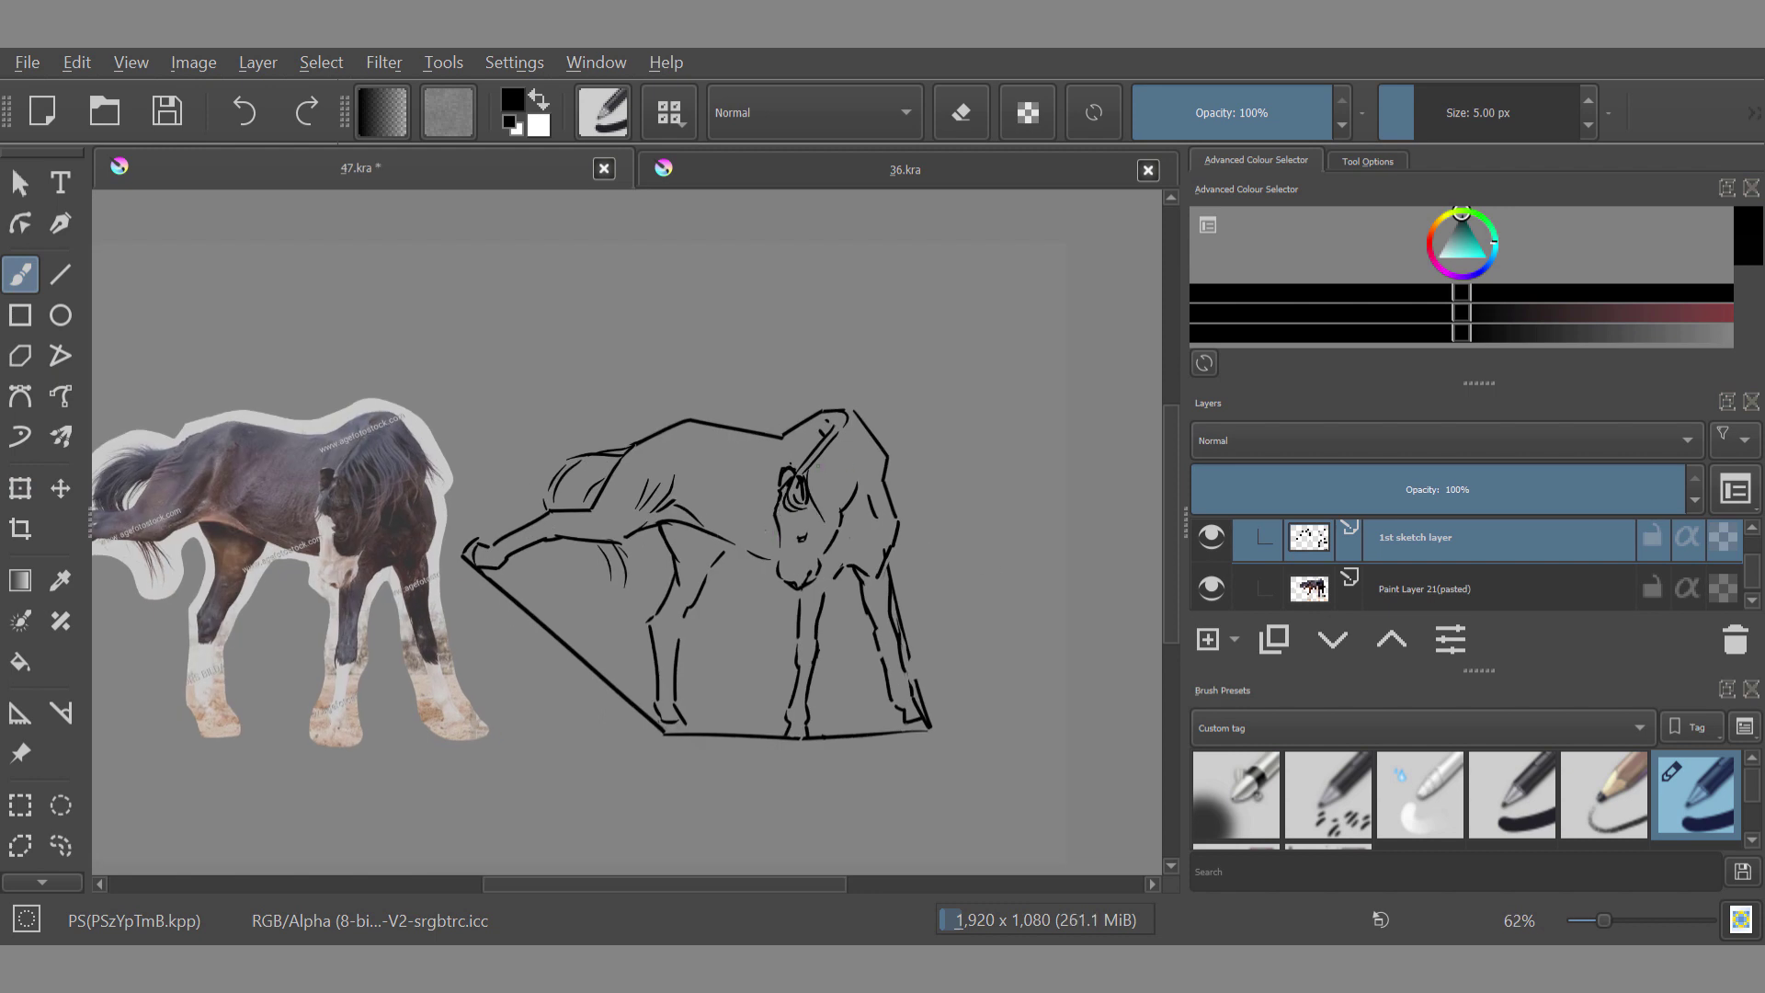
Step: Try drawing mane strands sweeping from the head across the neck, and undo them
{"action": "scroll", "coordinate": [857, 605], "scroll_direction": "down", "scroll_amount": 2}
{"action": "scroll", "coordinate": [863, 607], "scroll_direction": "up", "scroll_amount": 1}
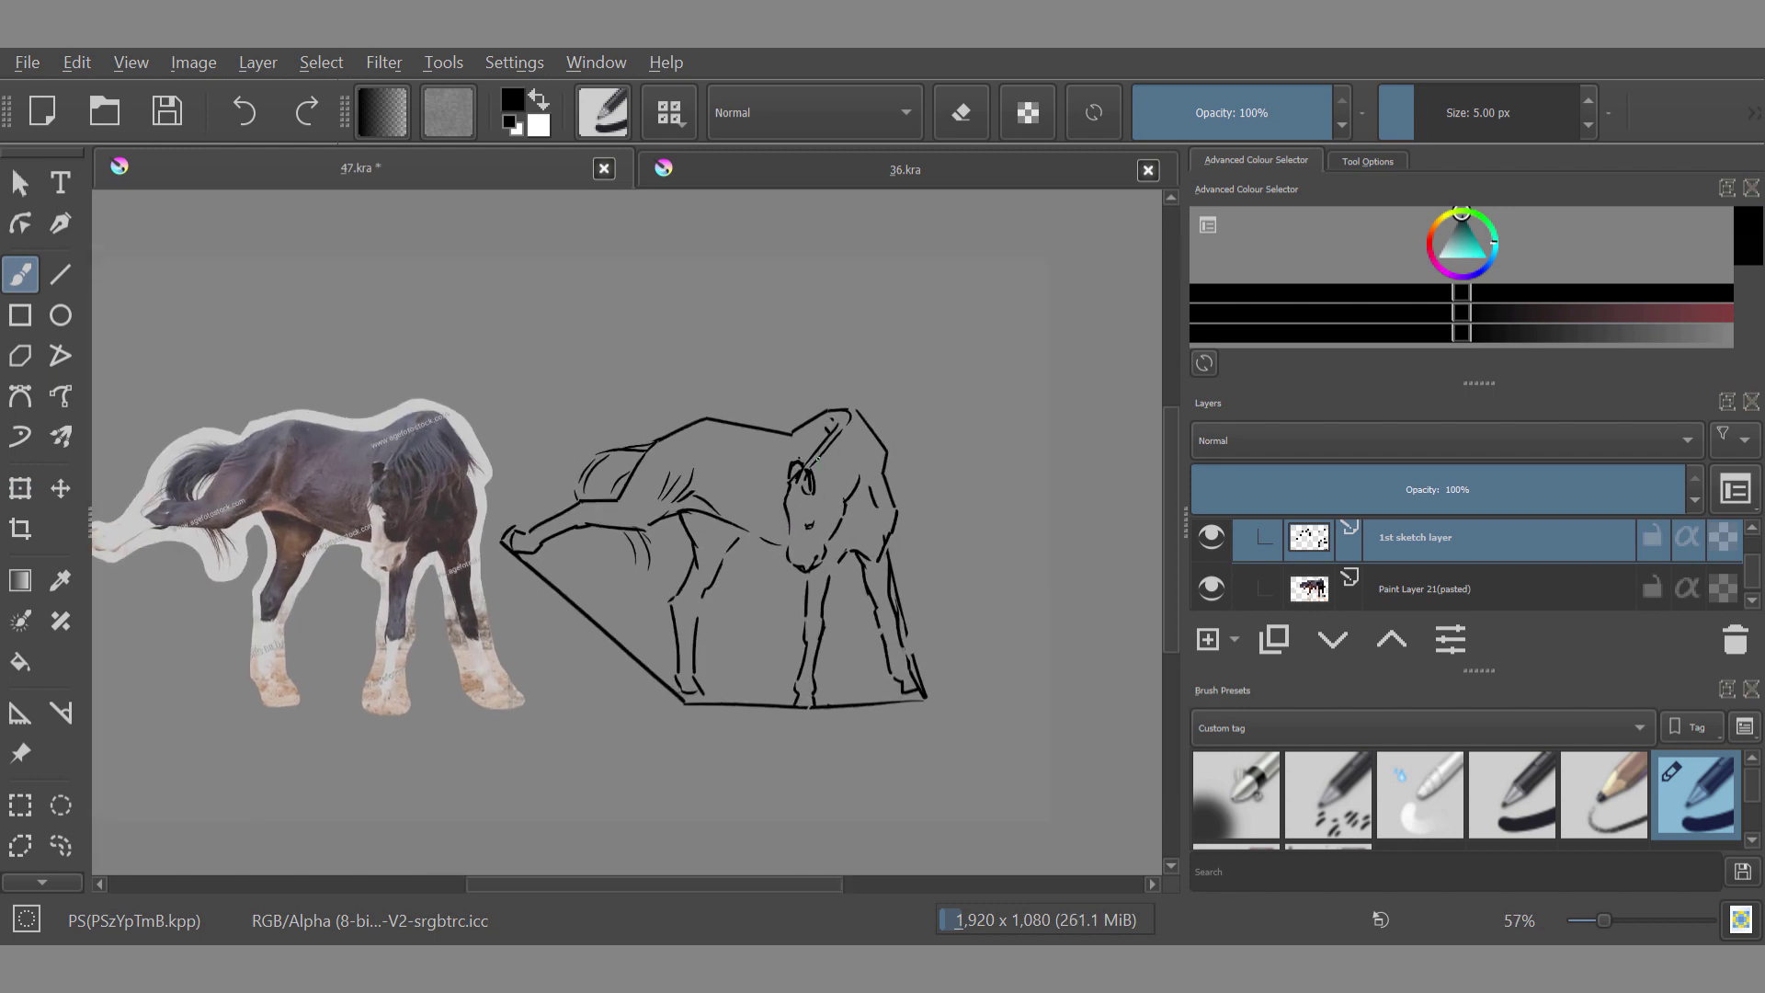
{"action": "left_click_drag", "start_coordinate": [831, 461], "coordinate": [928, 561]}
{"action": "mouse_move", "coordinate": [817, 467]}
{"action": "left_mouse_down"}
{"action": "mouse_move", "coordinate": [852, 640]}
{"action": "mouse_move", "coordinate": [916, 504]}
{"action": "left_mouse_up"}
{"action": "key", "text": "ctrl+z"}
{"action": "key", "text": "ctrl+z"}
{"action": "key", "text": "ctrl+z"}
{"action": "key", "text": "ctrl+z"}
Step: Try long flowing mane strands curving outward from the poll and hair strands below the raised leg
{"action": "mouse_move", "coordinate": [825, 449]}
{"action": "left_mouse_down"}
{"action": "mouse_move", "coordinate": [949, 583]}
{"action": "mouse_move", "coordinate": [854, 591]}
{"action": "mouse_move", "coordinate": [946, 615]}
{"action": "left_mouse_up"}
{"action": "mouse_move", "coordinate": [837, 442]}
{"action": "left_mouse_down"}
{"action": "mouse_move", "coordinate": [960, 555]}
{"action": "mouse_move", "coordinate": [930, 511]}
{"action": "left_mouse_up"}
{"action": "left_click_drag", "start_coordinate": [843, 422], "coordinate": [996, 525]}
{"action": "mouse_move", "coordinate": [890, 535]}
{"action": "left_mouse_down"}
{"action": "mouse_move", "coordinate": [832, 788]}
{"action": "mouse_move", "coordinate": [713, 610]}
{"action": "left_mouse_up"}
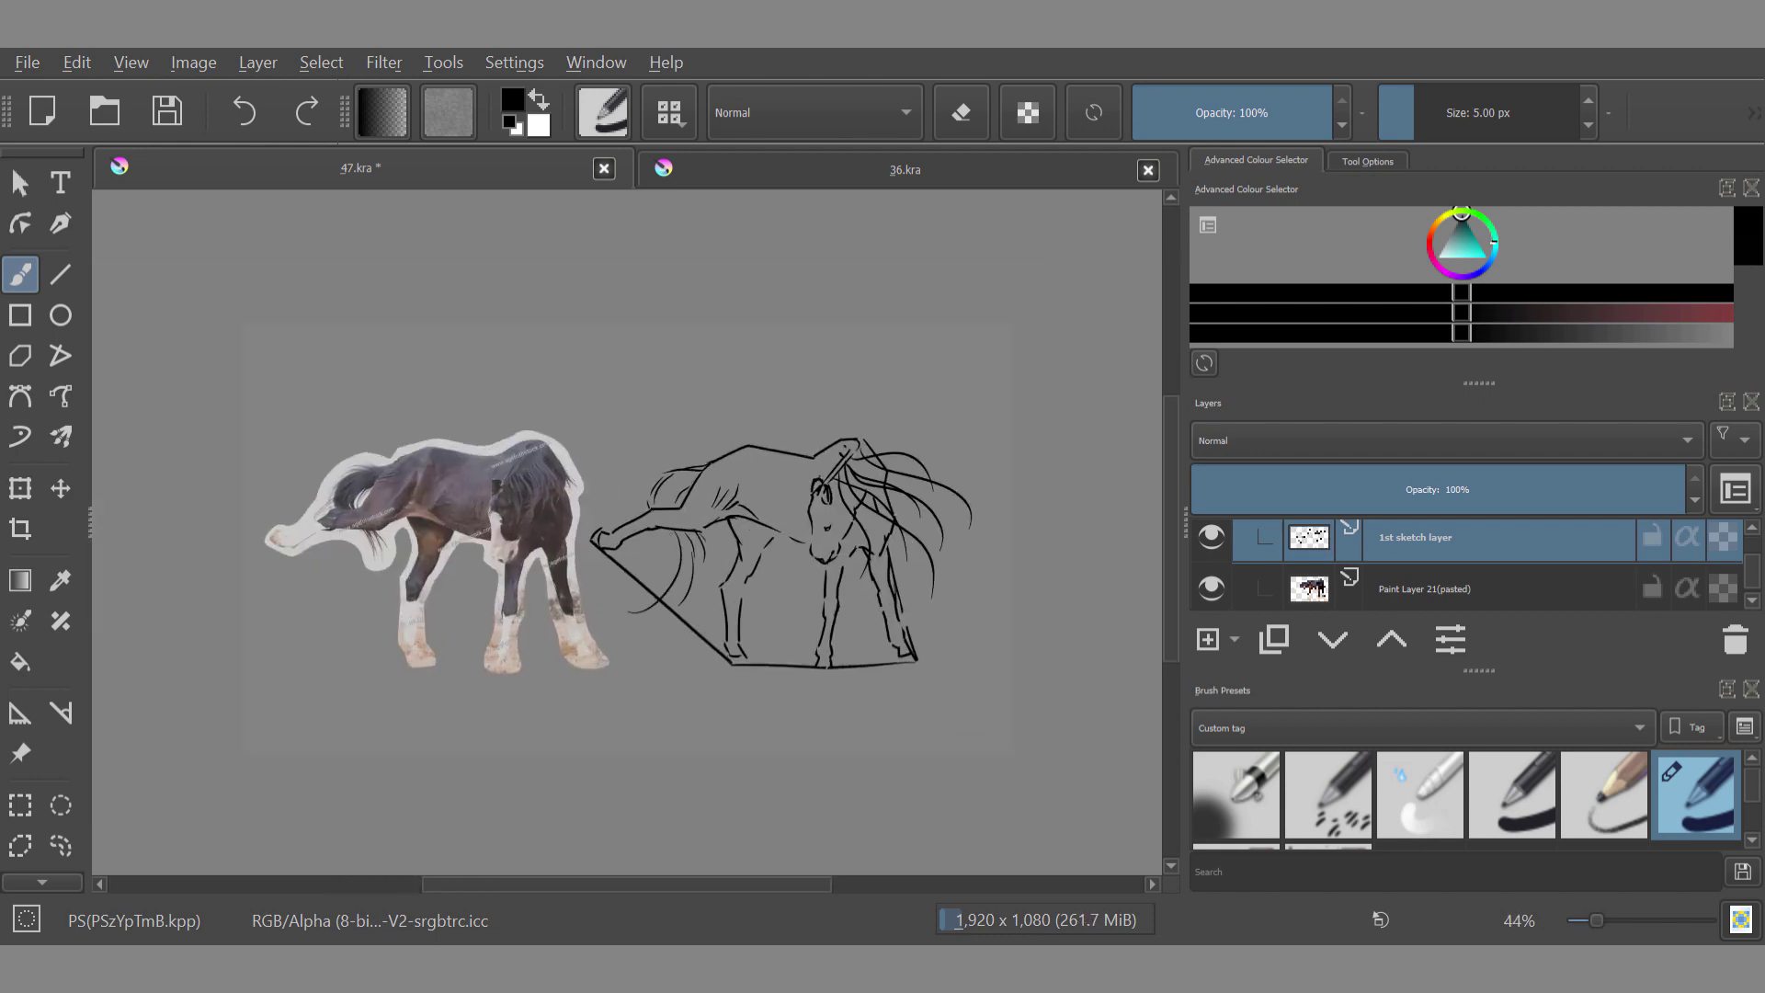
{"action": "mouse_move", "coordinate": [967, 504]}
{"action": "left_mouse_down"}
{"action": "mouse_move", "coordinate": [985, 461]}
{"action": "mouse_move", "coordinate": [977, 536]}
{"action": "left_mouse_up"}
Step: Undo the long mane and tail strands
{"action": "key", "text": "ctrl+z"}
{"action": "key", "text": "ctrl+z"}
{"action": "key", "text": "ctrl+z"}
{"action": "key", "text": "ctrl+z"}
{"action": "key", "text": "ctrl+z"}
{"action": "key", "text": "ctrl+z"}
{"action": "key", "text": "ctrl+z"}
{"action": "key", "text": "ctrl+z"}
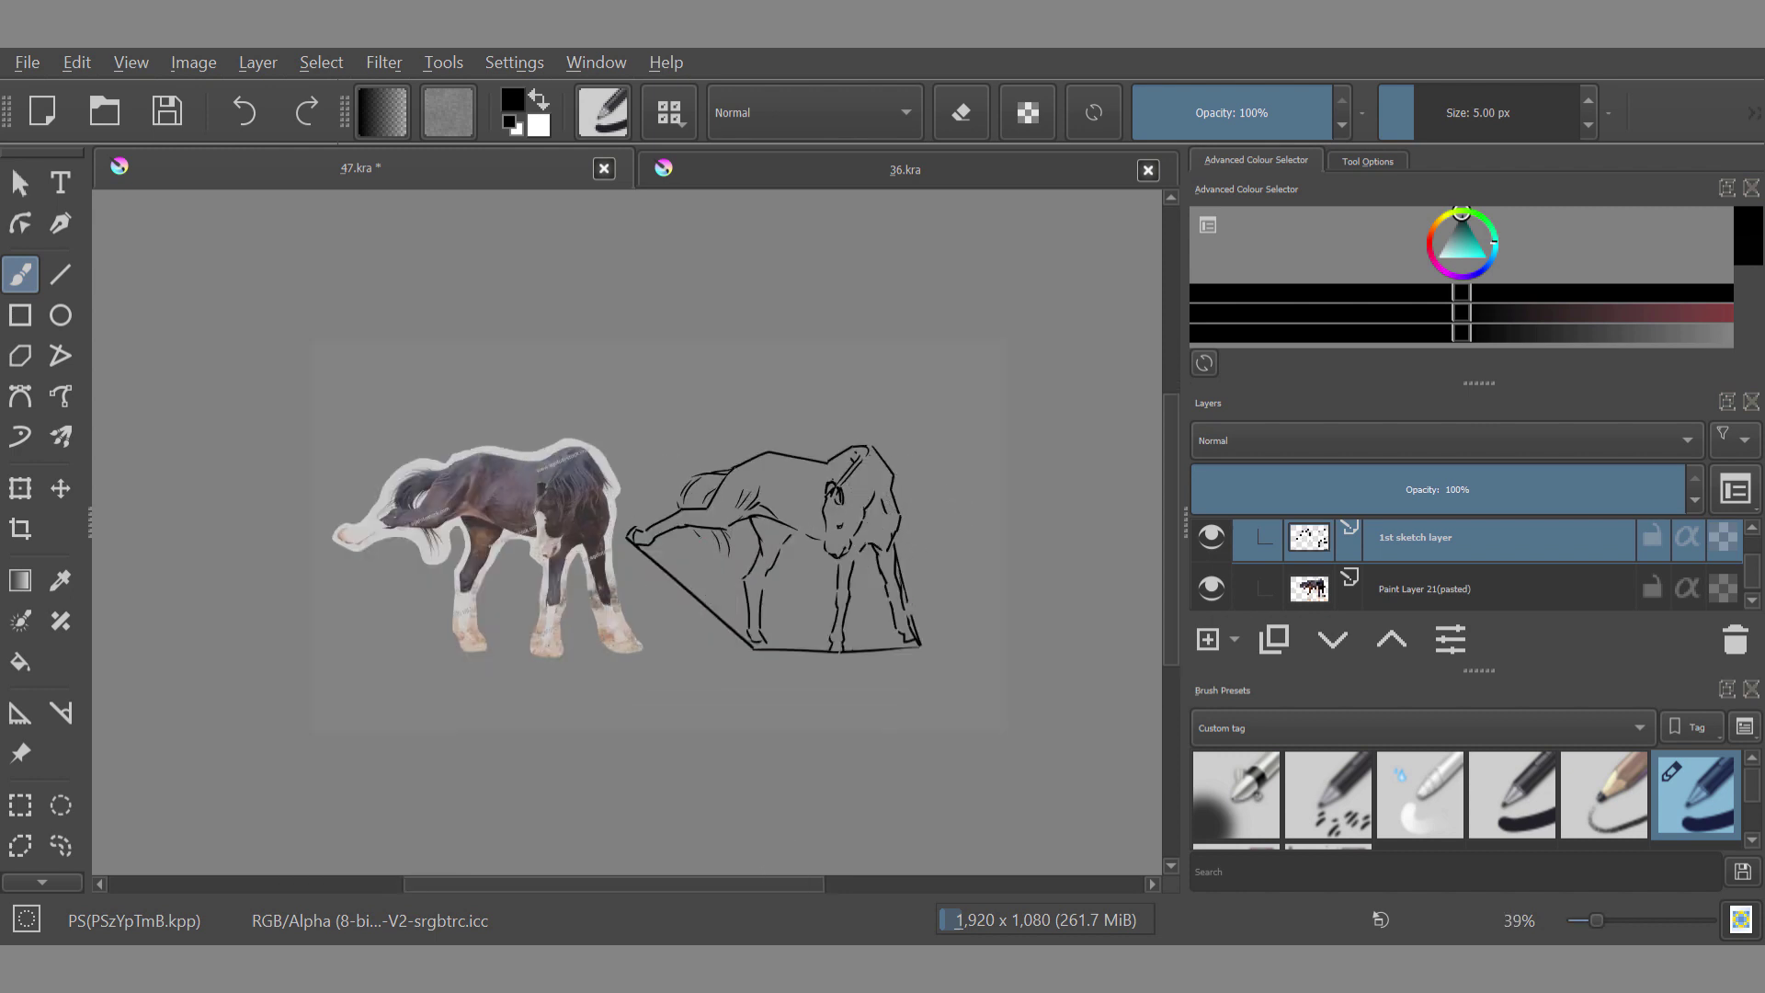
Step: Draw curved tail hair strands hanging below the raised hind leg and save the document
{"action": "left_click_drag", "start_coordinate": [695, 539], "coordinate": [719, 613]}
{"action": "key", "text": "ctrl+z"}
{"action": "left_click_drag", "start_coordinate": [727, 532], "coordinate": [683, 596]}
{"action": "key", "text": "ctrl+s"}
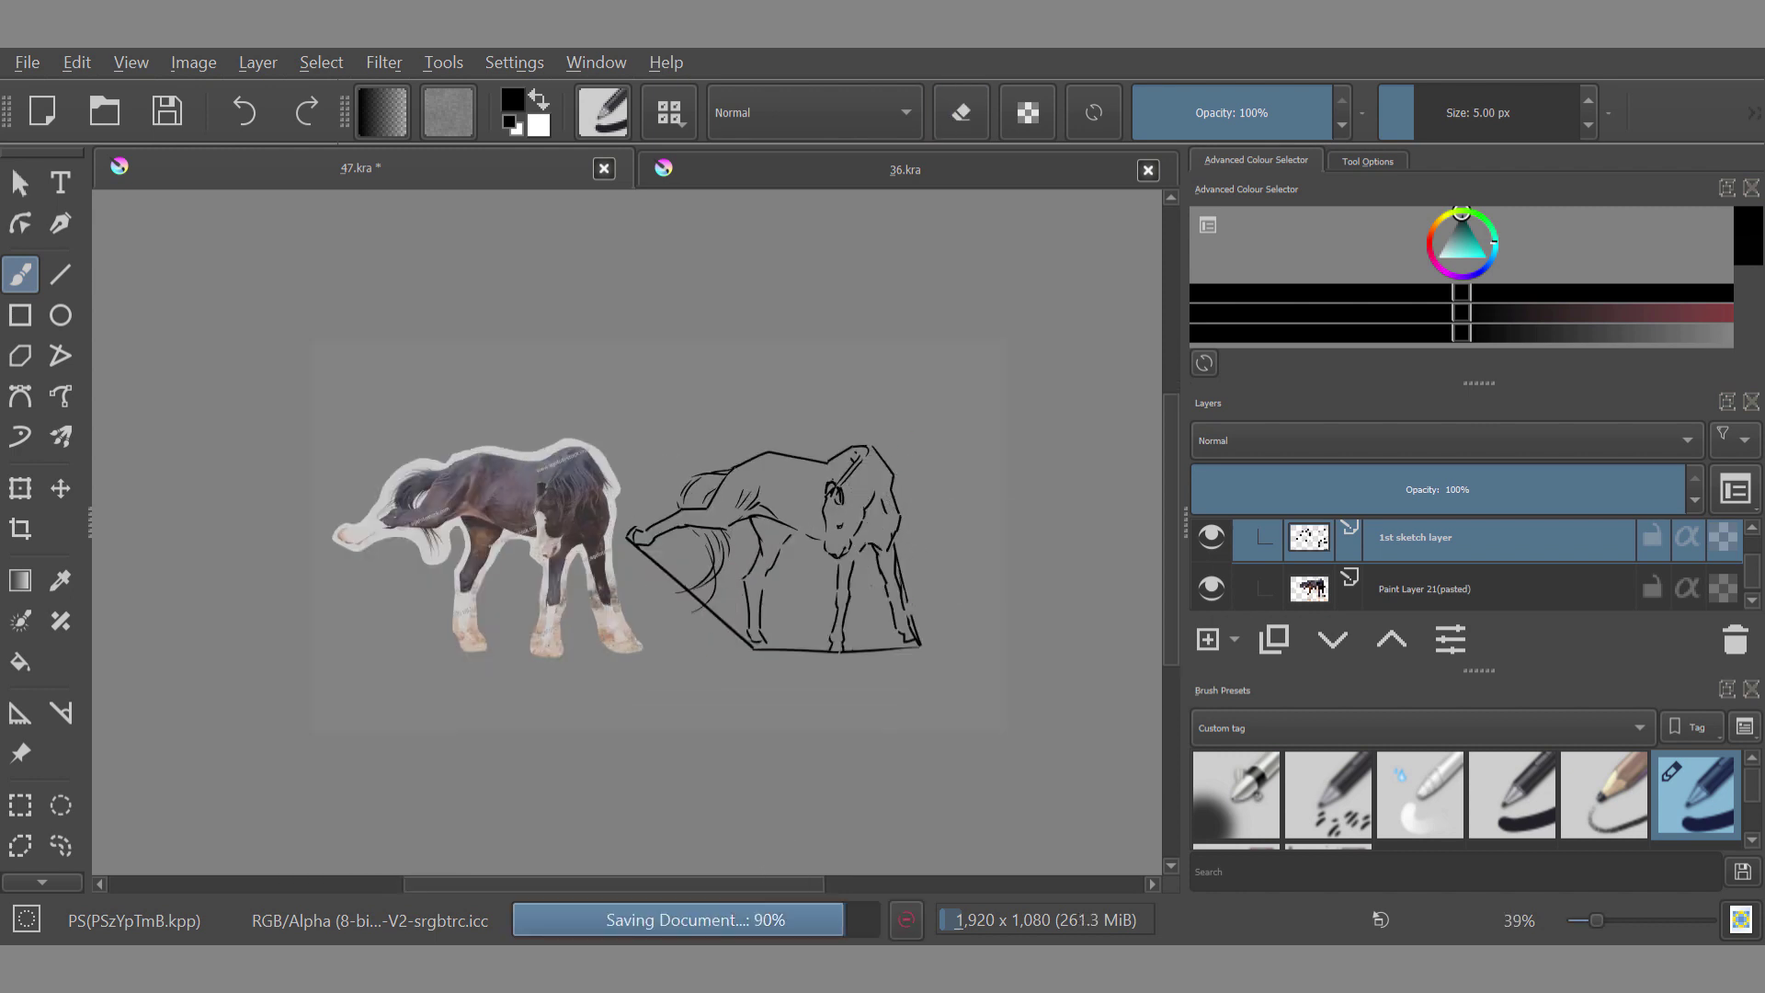
{"action": "scroll", "coordinate": [841, 510], "scroll_direction": "up", "scroll_amount": 3}
{"action": "mouse_move", "coordinate": [870, 525]}
{"action": "left_mouse_down"}
{"action": "mouse_move", "coordinate": [858, 543]}
{"action": "mouse_move", "coordinate": [905, 513]}
{"action": "left_mouse_up"}
{"action": "scroll", "coordinate": [906, 556], "scroll_direction": "down", "scroll_amount": 2}
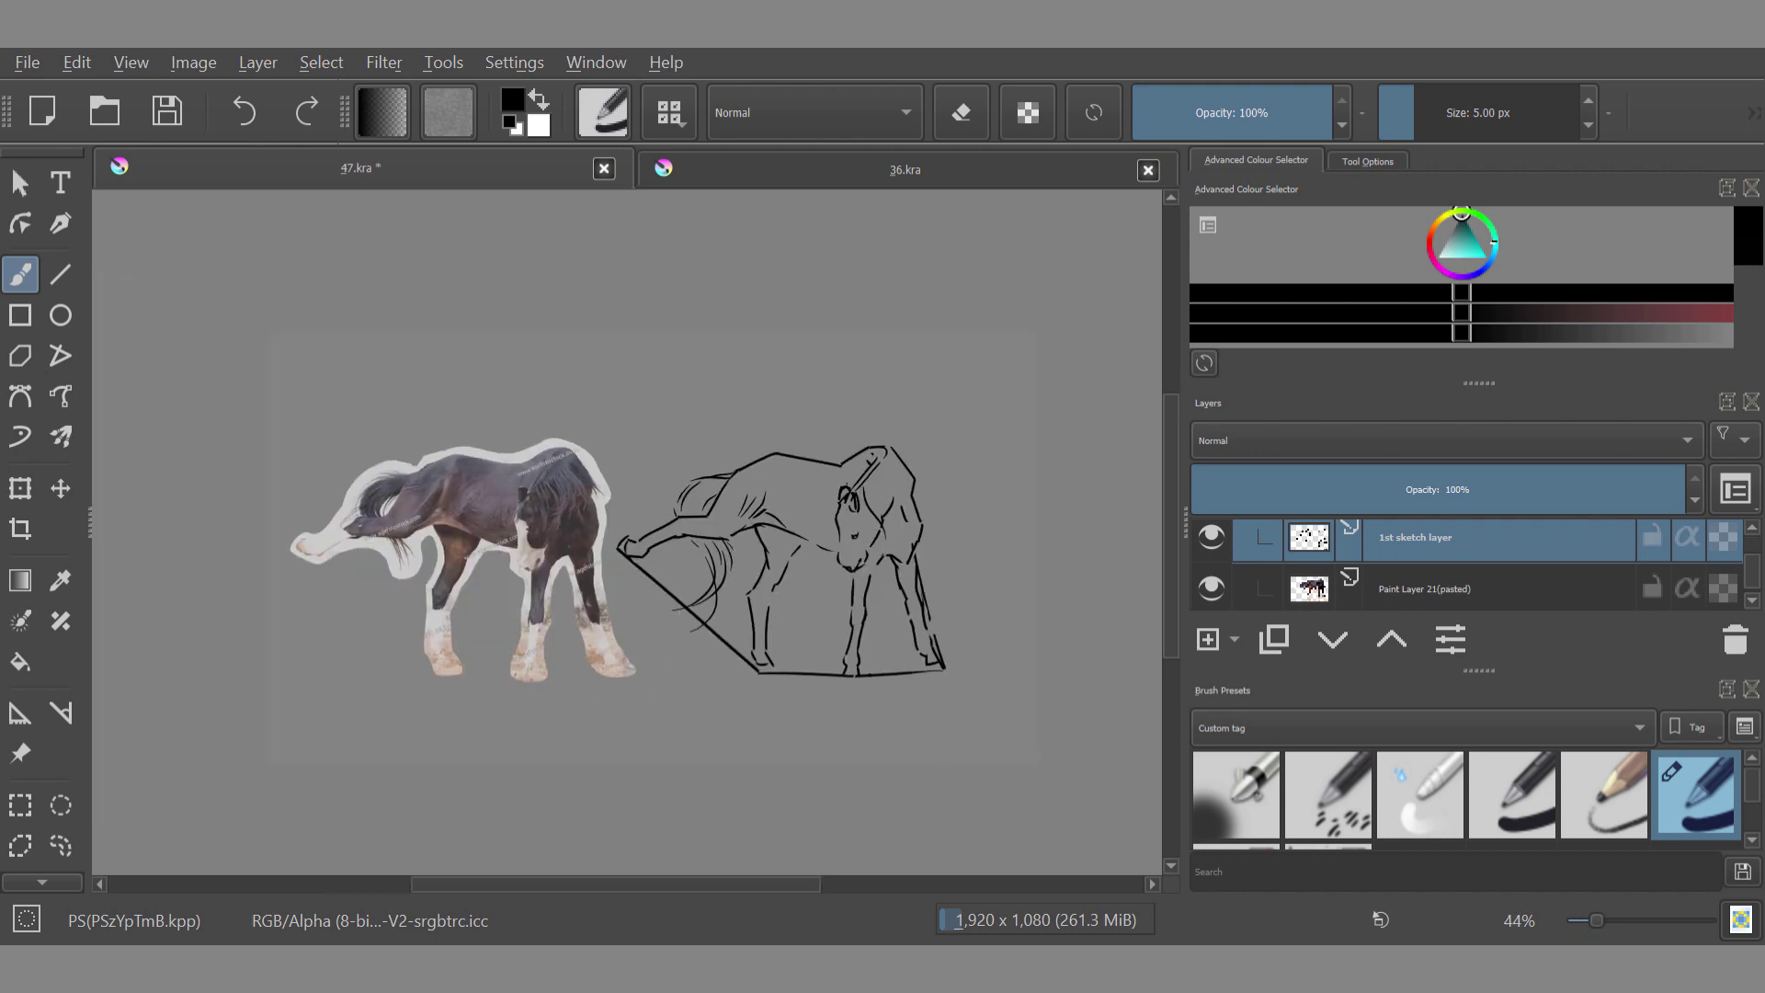
Step: Move the whole sketch from beside the photo back over the horse
{"action": "scroll", "coordinate": [905, 557], "scroll_direction": "up", "scroll_amount": 2}
{"action": "key", "text": "ctrl+t"}
{"action": "left_click_drag", "start_coordinate": [823, 563], "coordinate": [416, 566]}
{"action": "scroll", "coordinate": [415, 575], "scroll_direction": "up", "scroll_amount": 5}
{"action": "key", "text": "Return"}
Step: Select strokes around the ear and face separately and fit them to the photo
{"action": "left_click", "coordinate": [60, 846]}
{"action": "left_click", "coordinate": [61, 488]}
{"action": "mouse_move", "coordinate": [425, 378]}
{"action": "left_mouse_down"}
{"action": "mouse_move", "coordinate": [415, 485]}
{"action": "mouse_move", "coordinate": [425, 432]}
{"action": "left_mouse_up"}
{"action": "left_click", "coordinate": [61, 846]}
{"action": "mouse_move", "coordinate": [423, 495]}
{"action": "left_mouse_down"}
{"action": "mouse_move", "coordinate": [414, 540]}
{"action": "mouse_move", "coordinate": [457, 536]}
{"action": "mouse_move", "coordinate": [414, 551]}
{"action": "mouse_move", "coordinate": [486, 574]}
{"action": "left_mouse_up"}
{"action": "scroll", "coordinate": [411, 479], "scroll_direction": "up", "scroll_amount": 3}
{"action": "key", "text": "ctrl+t"}
Step: Select the strokes around the muzzle and adjust them to the photo's nose and chin
{"action": "left_click", "coordinate": [61, 846]}
{"action": "left_click", "coordinate": [20, 488]}
{"action": "left_click", "coordinate": [60, 846]}
{"action": "scroll", "coordinate": [462, 542], "scroll_direction": "down", "scroll_amount": 4}
{"action": "scroll", "coordinate": [713, 422], "scroll_direction": "up", "scroll_amount": 4}
{"action": "key", "text": "ctrl+t"}
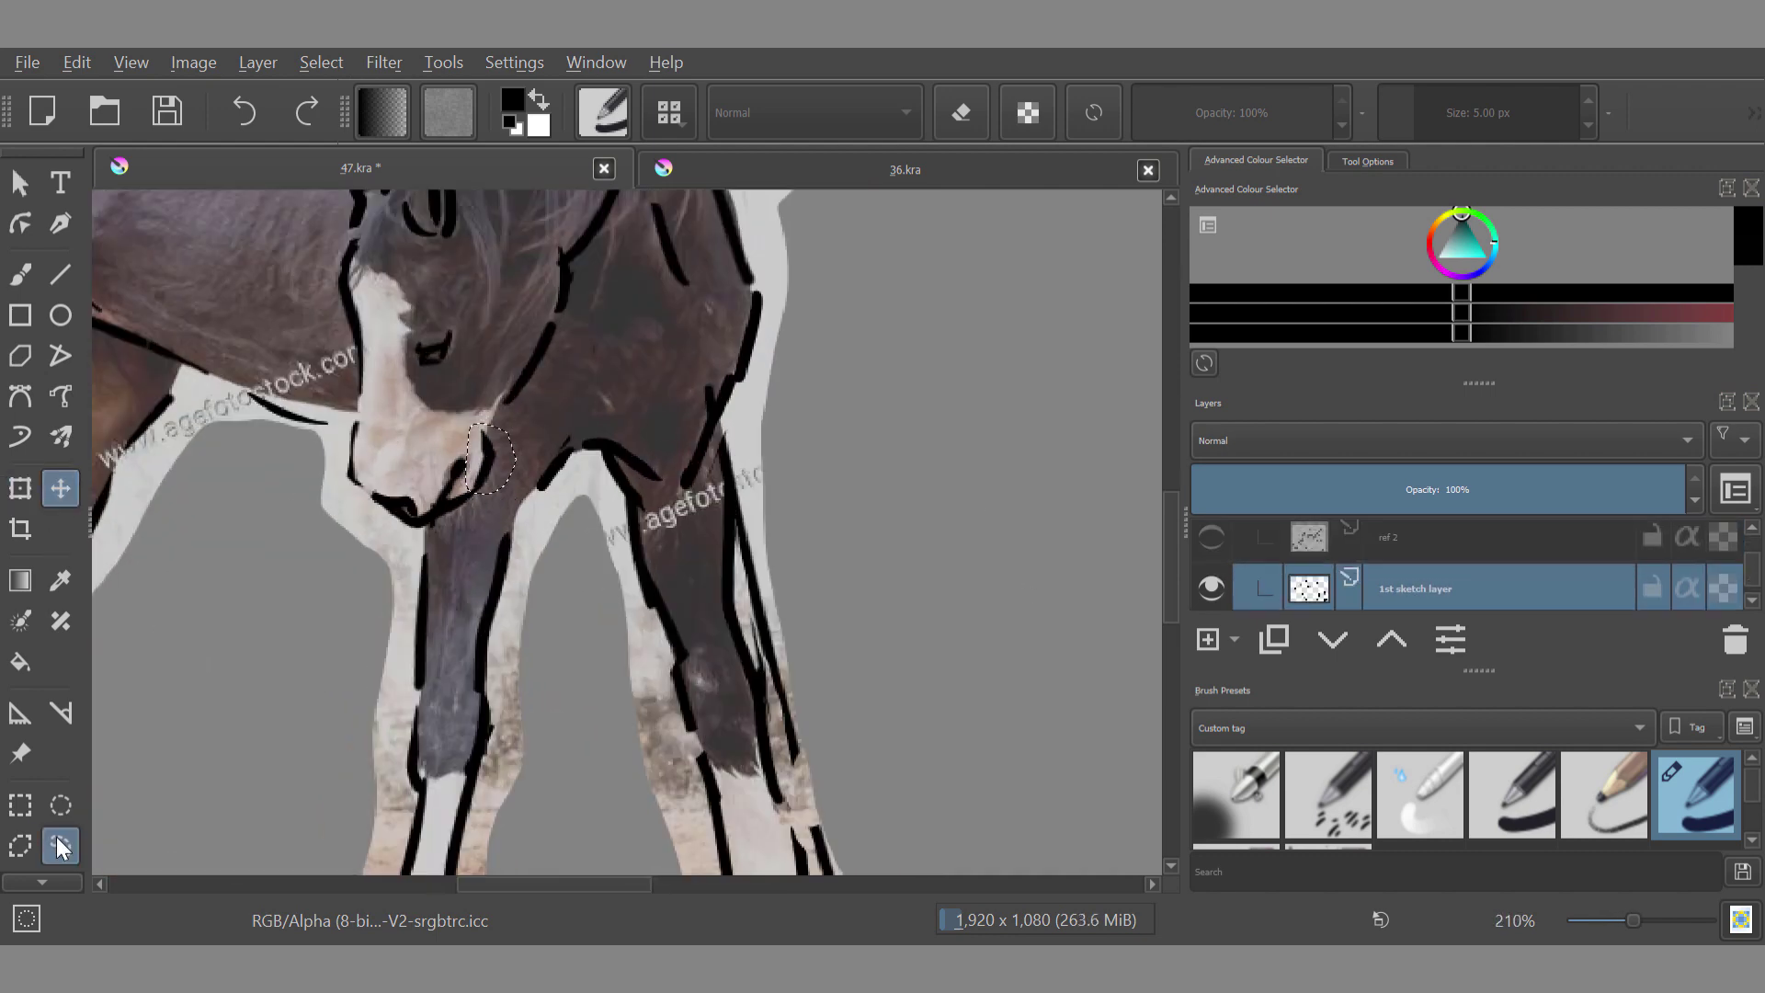
Step: Toggle the sketch layer's visibility to compare the muzzle strokes with the photo underneath
{"action": "key", "text": "Return"}
{"action": "left_click", "coordinate": [1210, 537]}
{"action": "left_click", "coordinate": [1207, 541]}
{"action": "key", "text": "ctrl+t"}
{"action": "left_click", "coordinate": [61, 846]}
{"action": "left_click", "coordinate": [1206, 541]}
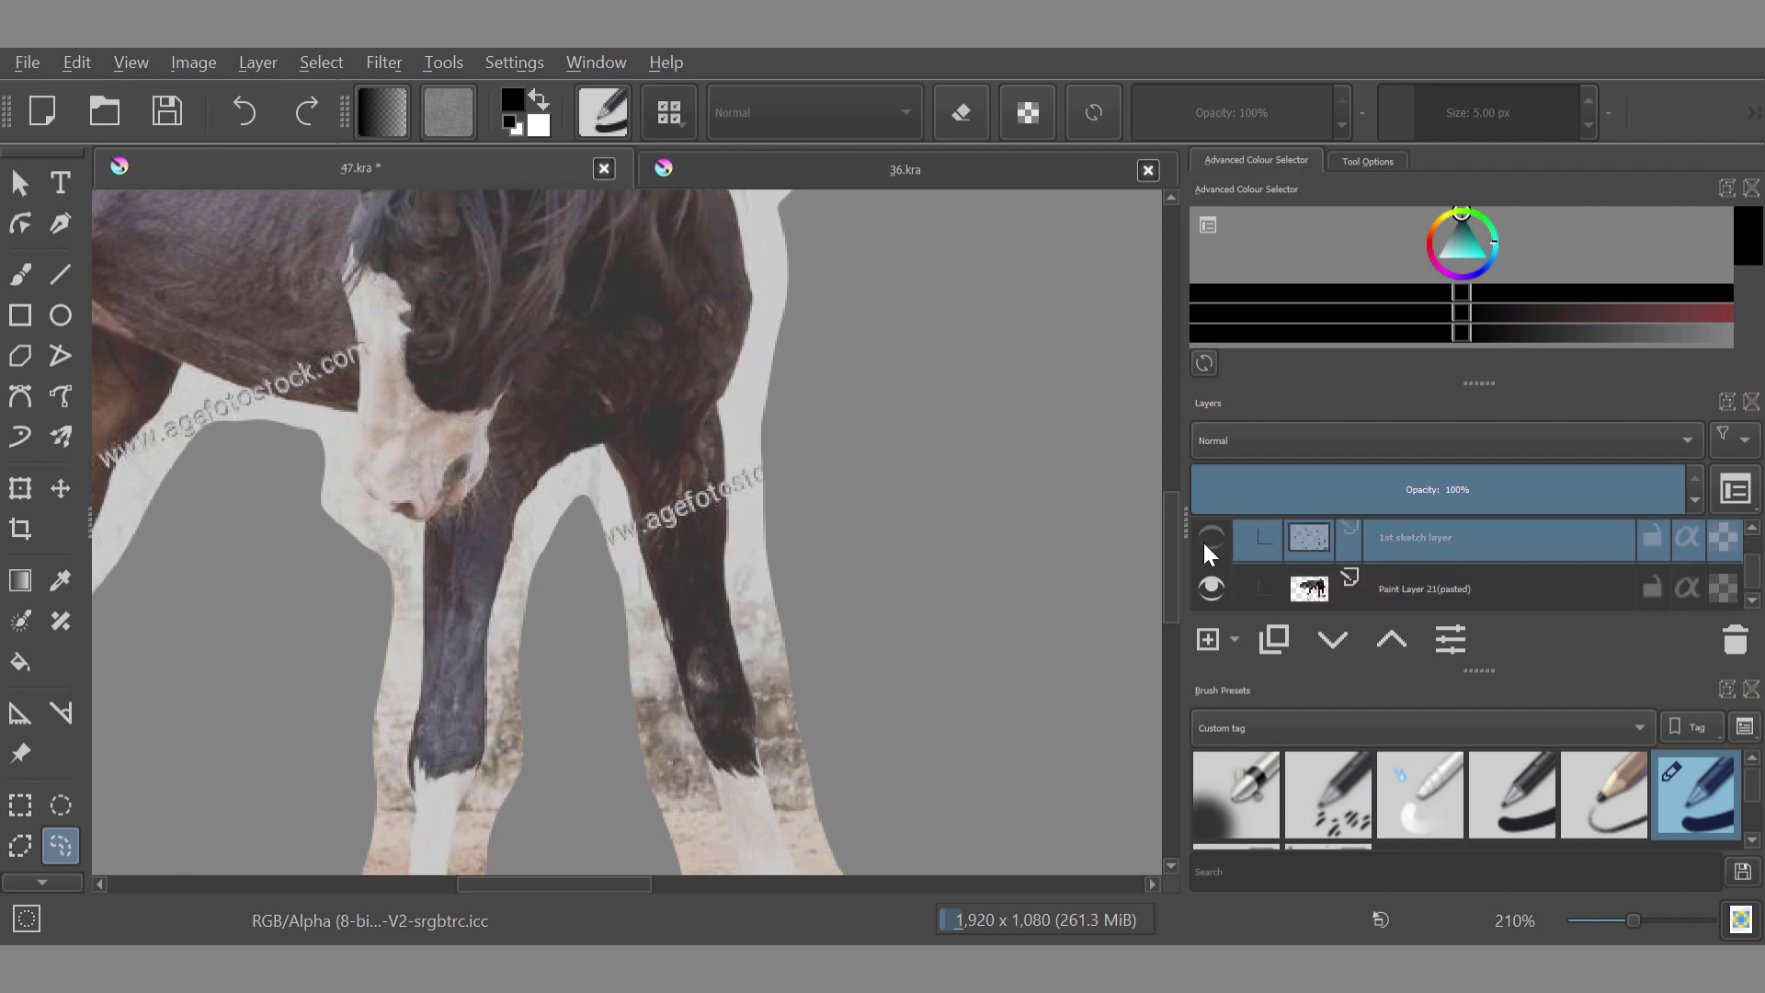
{"action": "left_click", "coordinate": [1207, 540]}
Step: Select the nostril-side muzzle stroke and shift it onto the photo's muzzle edge
{"action": "mouse_move", "coordinate": [476, 469]}
{"action": "left_mouse_down"}
{"action": "mouse_move", "coordinate": [494, 544]}
{"action": "mouse_move", "coordinate": [441, 469]}
{"action": "left_mouse_up"}
{"action": "key", "text": "ctrl+t"}
{"action": "left_click_drag", "start_coordinate": [448, 552], "coordinate": [441, 542]}
{"action": "left_click", "coordinate": [60, 846]}
{"action": "scroll", "coordinate": [460, 531], "scroll_direction": "down", "scroll_amount": 3}
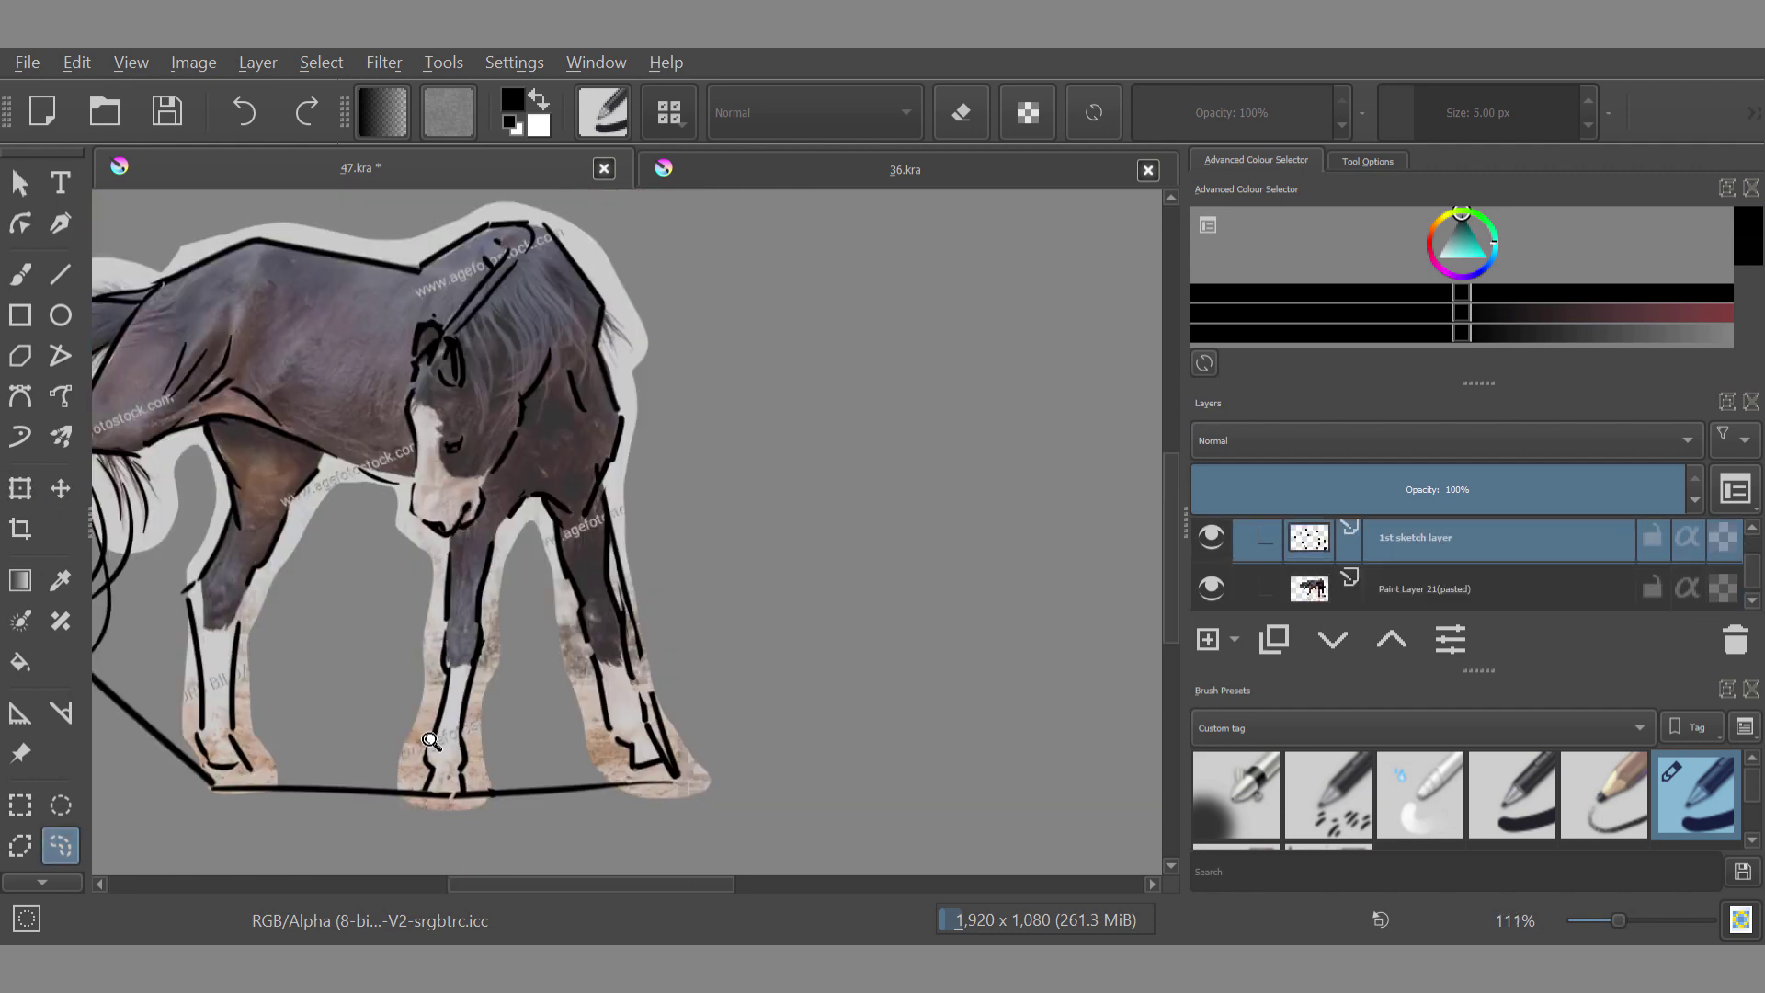
Step: Select the lower jaw stroke above the muzzle and fit it to the photo's jawline
{"action": "scroll", "coordinate": [502, 437], "scroll_direction": "up", "scroll_amount": 2}
{"action": "left_click_drag", "start_coordinate": [543, 404], "coordinate": [529, 414]}
{"action": "key", "text": "ctrl+t"}
{"action": "left_click_drag", "start_coordinate": [636, 485], "coordinate": [619, 531]}
{"action": "left_click", "coordinate": [61, 846]}
{"action": "key", "text": "ctrl+t"}
{"action": "left_click", "coordinate": [60, 846]}
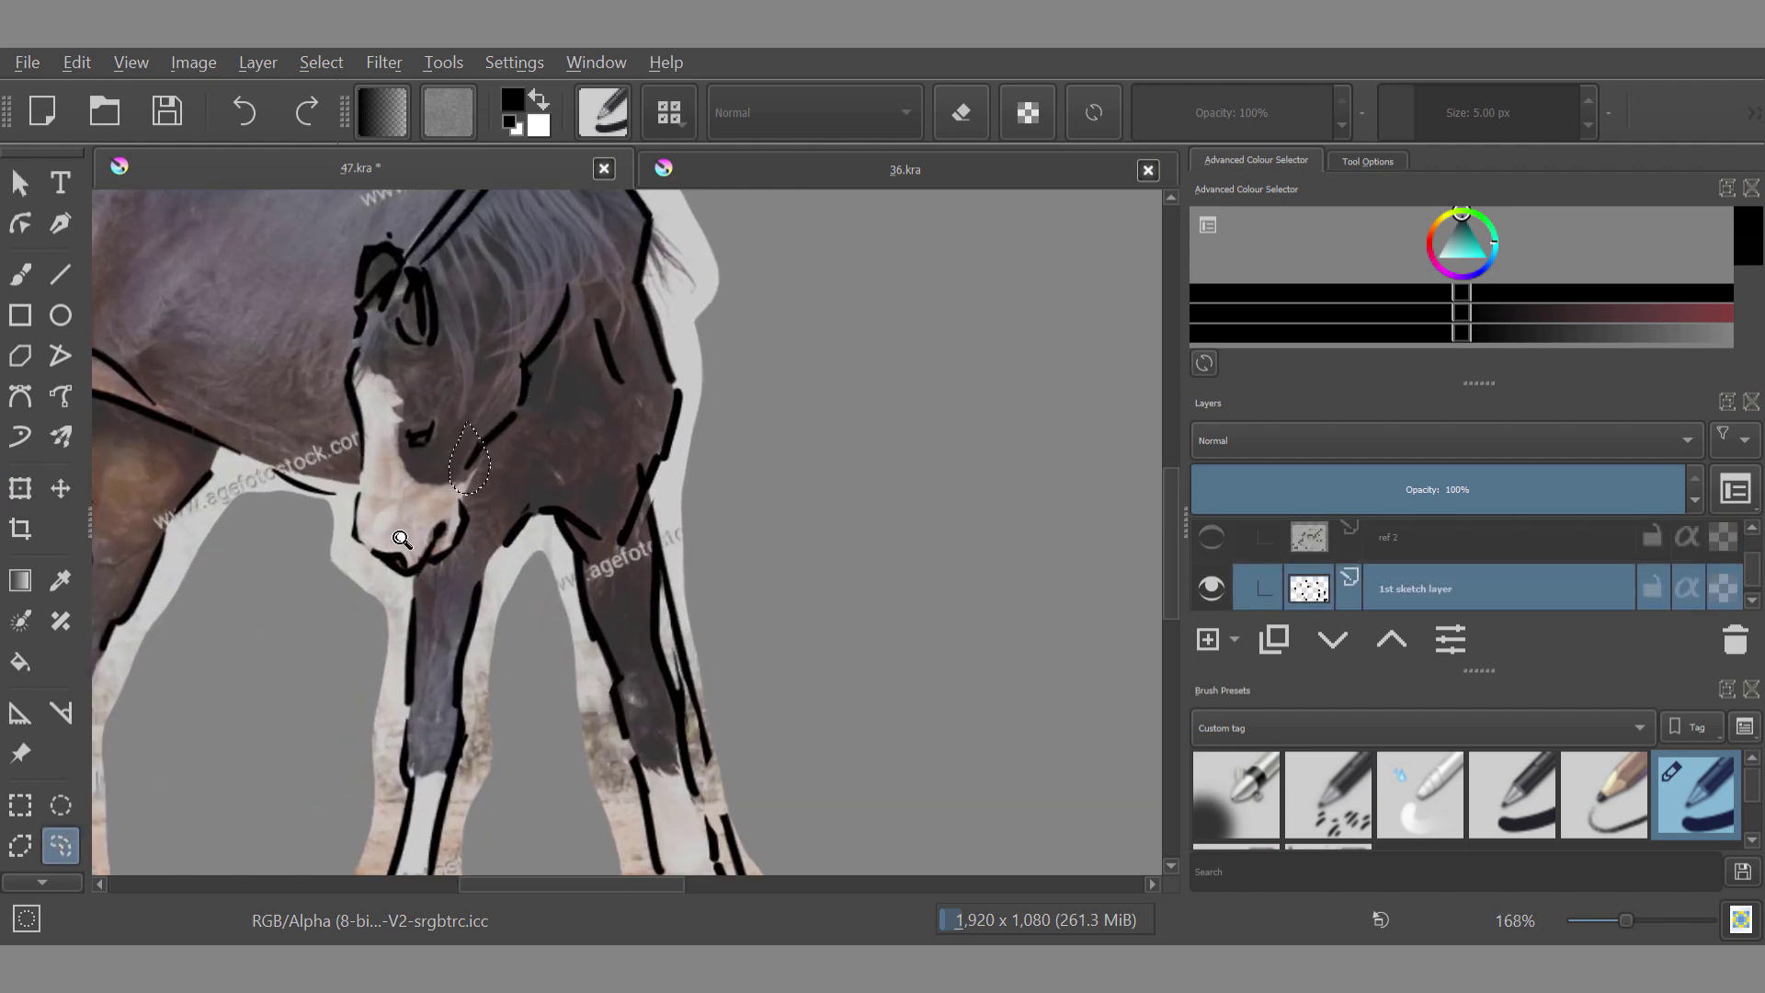
Step: Reposition the selected cheek stroke beside the muzzle and toggle the sketch layer's visibility to compare it with the photo
{"action": "scroll", "coordinate": [404, 533], "scroll_direction": "down", "scroll_amount": 3}
{"action": "key", "text": "ctrl+t"}
{"action": "mouse_move", "coordinate": [395, 515]}
{"action": "left_mouse_down"}
{"action": "mouse_move", "coordinate": [924, 518]}
{"action": "mouse_move", "coordinate": [471, 488]}
{"action": "left_mouse_up"}
{"action": "key", "text": "b"}
{"action": "key", "text": "ctrl+t"}
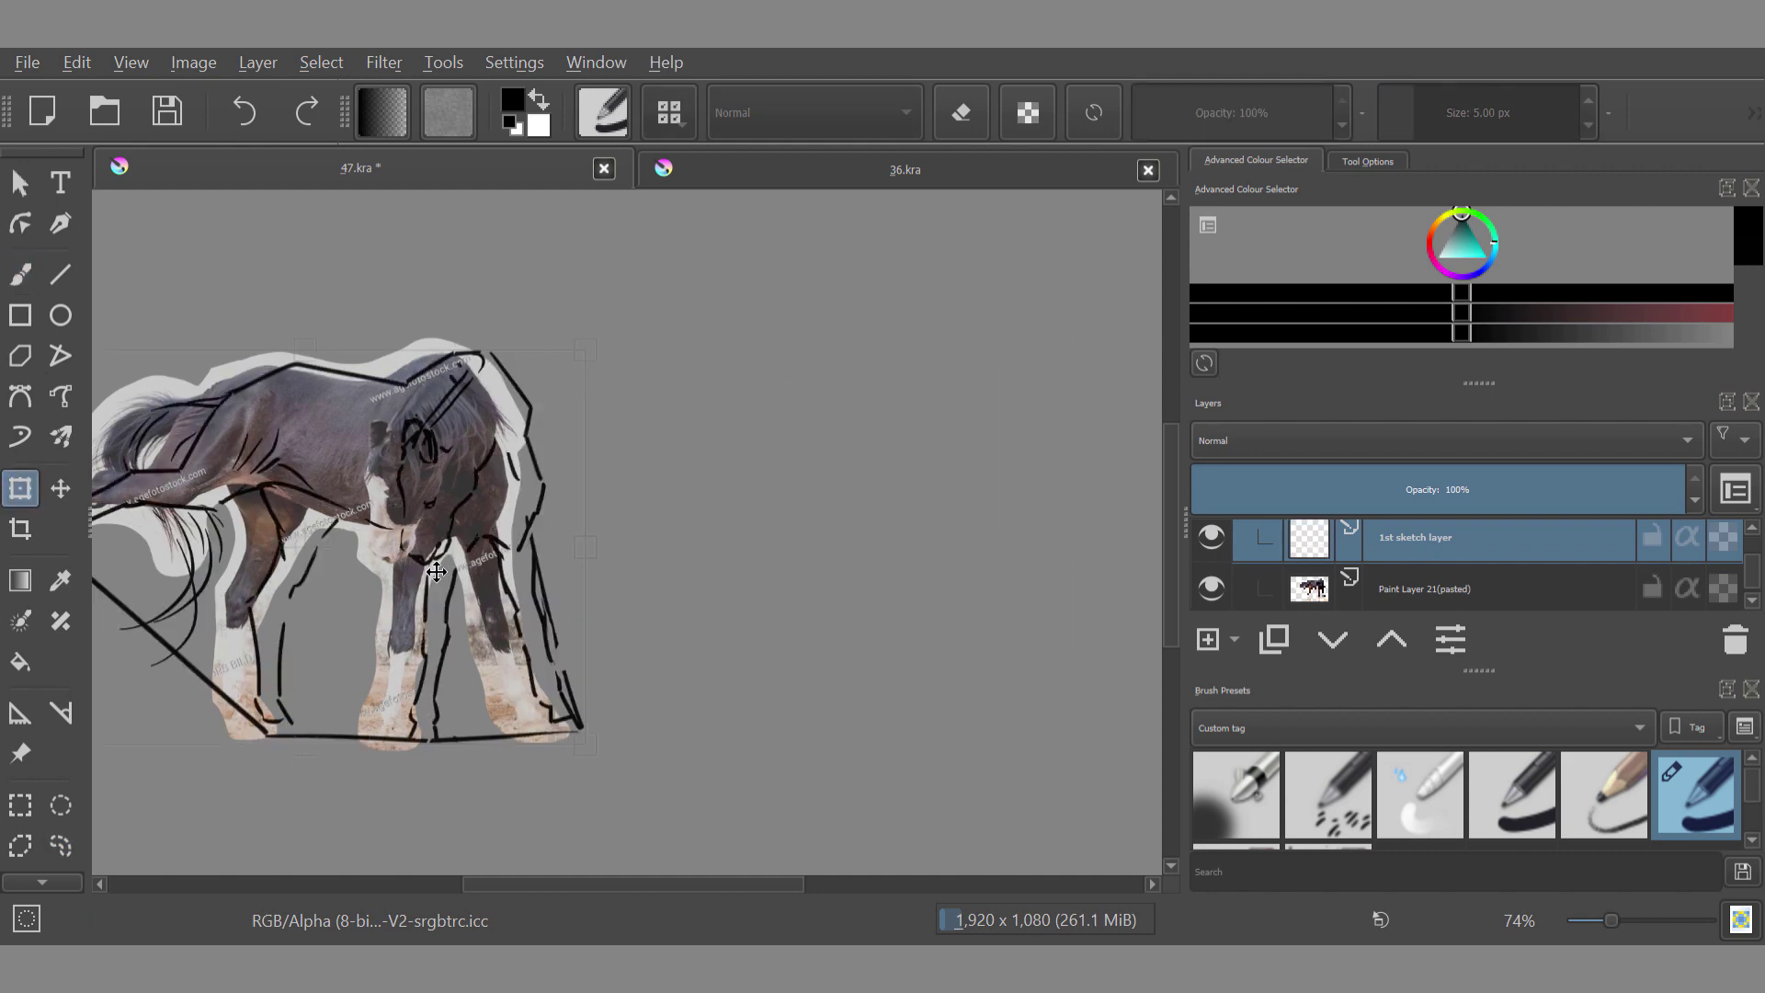
{"action": "scroll", "coordinate": [433, 544], "scroll_direction": "up", "scroll_amount": 1}
{"action": "left_click", "coordinate": [1206, 538]}
{"action": "left_click", "coordinate": [1206, 539]}
{"action": "scroll", "coordinate": [423, 561], "scroll_direction": "up", "scroll_amount": 2}
{"action": "mouse_move", "coordinate": [1664, 502]}
{"action": "left_mouse_down"}
{"action": "mouse_move", "coordinate": [1470, 503]}
{"action": "mouse_move", "coordinate": [1684, 501]}
{"action": "left_mouse_up"}
Step: Select the muzzle's side stroke and shift it onto the photo's outline, checking the fit with the sketch layer hidden and shown
{"action": "left_click", "coordinate": [60, 846]}
{"action": "mouse_move", "coordinate": [322, 507]}
{"action": "left_mouse_down"}
{"action": "mouse_move", "coordinate": [370, 544]}
{"action": "mouse_move", "coordinate": [354, 528]}
{"action": "mouse_move", "coordinate": [488, 453]}
{"action": "mouse_move", "coordinate": [419, 488]}
{"action": "left_mouse_up"}
{"action": "left_click", "coordinate": [20, 488]}
{"action": "left_click", "coordinate": [61, 846]}
{"action": "left_click", "coordinate": [1212, 545]}
{"action": "left_click", "coordinate": [1212, 544]}
Step: Refine the remaining face outline strokes with selections and transforms, comparing the whole head against the photo
{"action": "left_click", "coordinate": [61, 488]}
{"action": "left_click", "coordinate": [61, 846]}
{"action": "scroll", "coordinate": [460, 513], "scroll_direction": "down", "scroll_amount": 3}
{"action": "left_click", "coordinate": [1210, 545]}
{"action": "left_click", "coordinate": [1210, 545]}
{"action": "scroll", "coordinate": [423, 467], "scroll_direction": "up", "scroll_amount": 3}
{"action": "left_click", "coordinate": [20, 488]}
{"action": "left_click", "coordinate": [61, 846]}
{"action": "left_click", "coordinate": [20, 488]}
Step: Select the eye strokes and fit them over the photo's eye, comparing with the sketch layer hidden and shown
{"action": "left_click", "coordinate": [60, 846]}
{"action": "left_click", "coordinate": [1208, 548]}
{"action": "left_click", "coordinate": [1210, 546]}
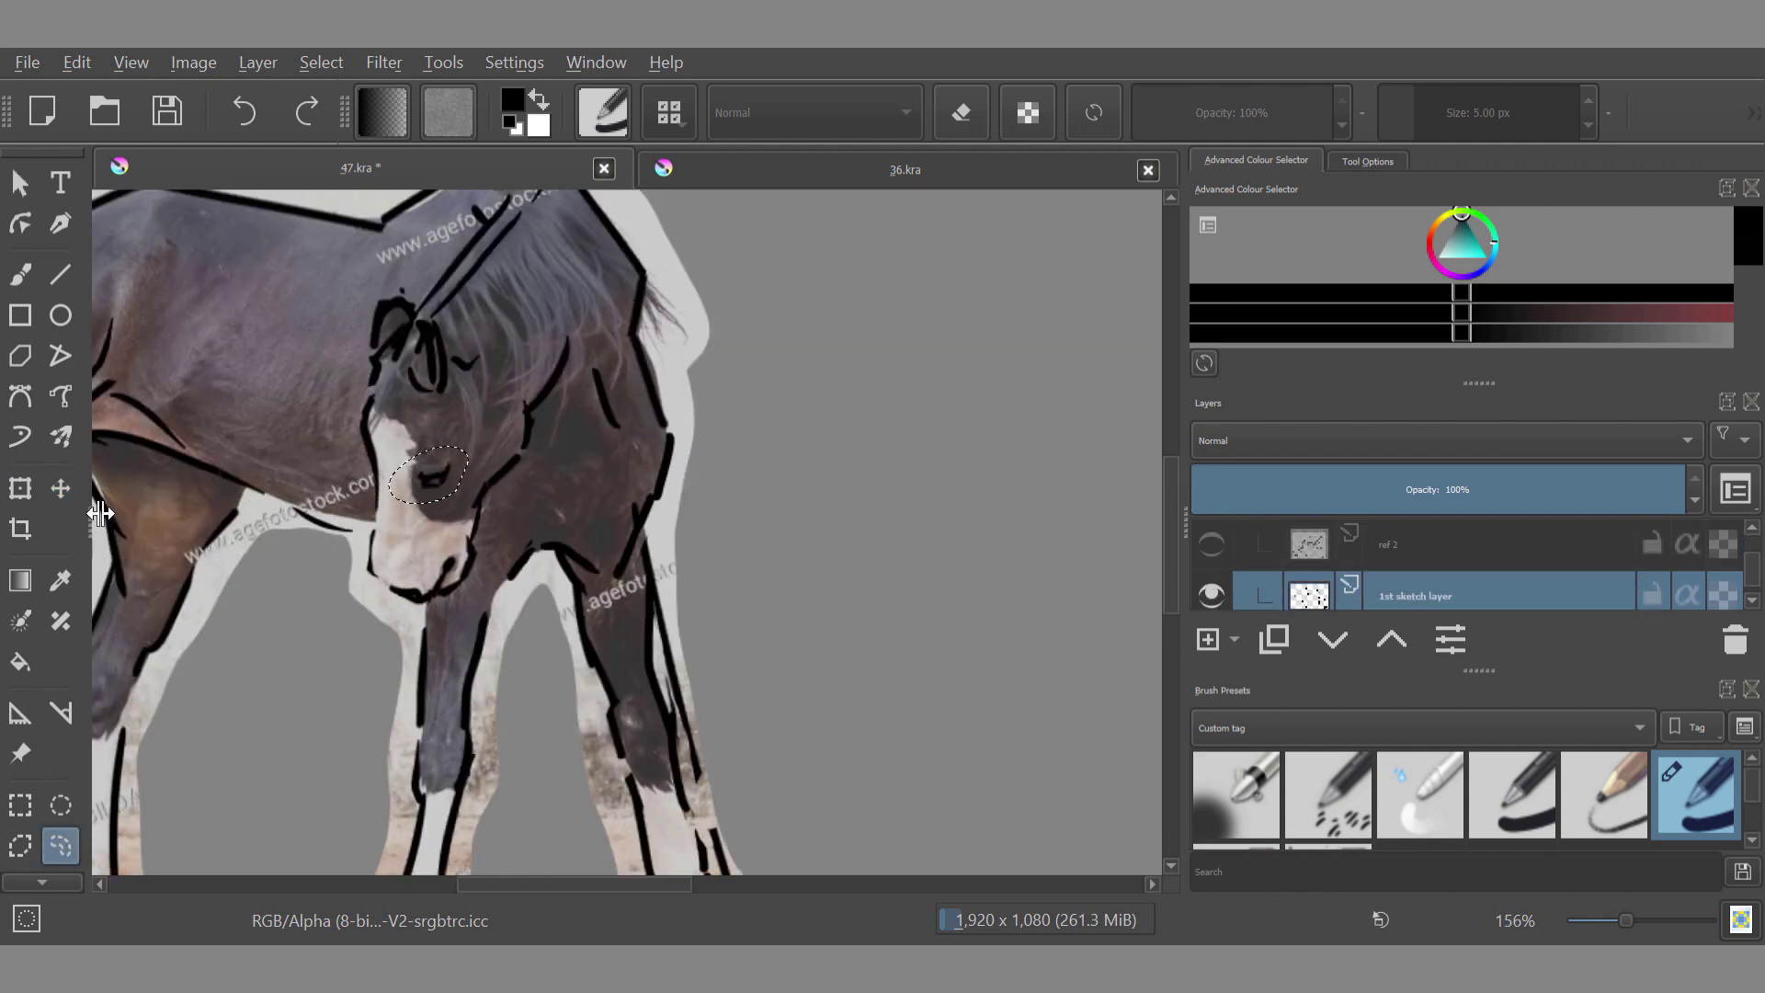
{"action": "left_click", "coordinate": [20, 488]}
{"action": "left_click", "coordinate": [61, 846]}
{"action": "scroll", "coordinate": [552, 547], "scroll_direction": "down", "scroll_amount": 2}
{"action": "scroll", "coordinate": [515, 561], "scroll_direction": "up", "scroll_amount": 1}
{"action": "left_click", "coordinate": [1210, 542]}
{"action": "left_click", "coordinate": [1210, 541]}
{"action": "scroll", "coordinate": [468, 396], "scroll_direction": "up", "scroll_amount": 3}
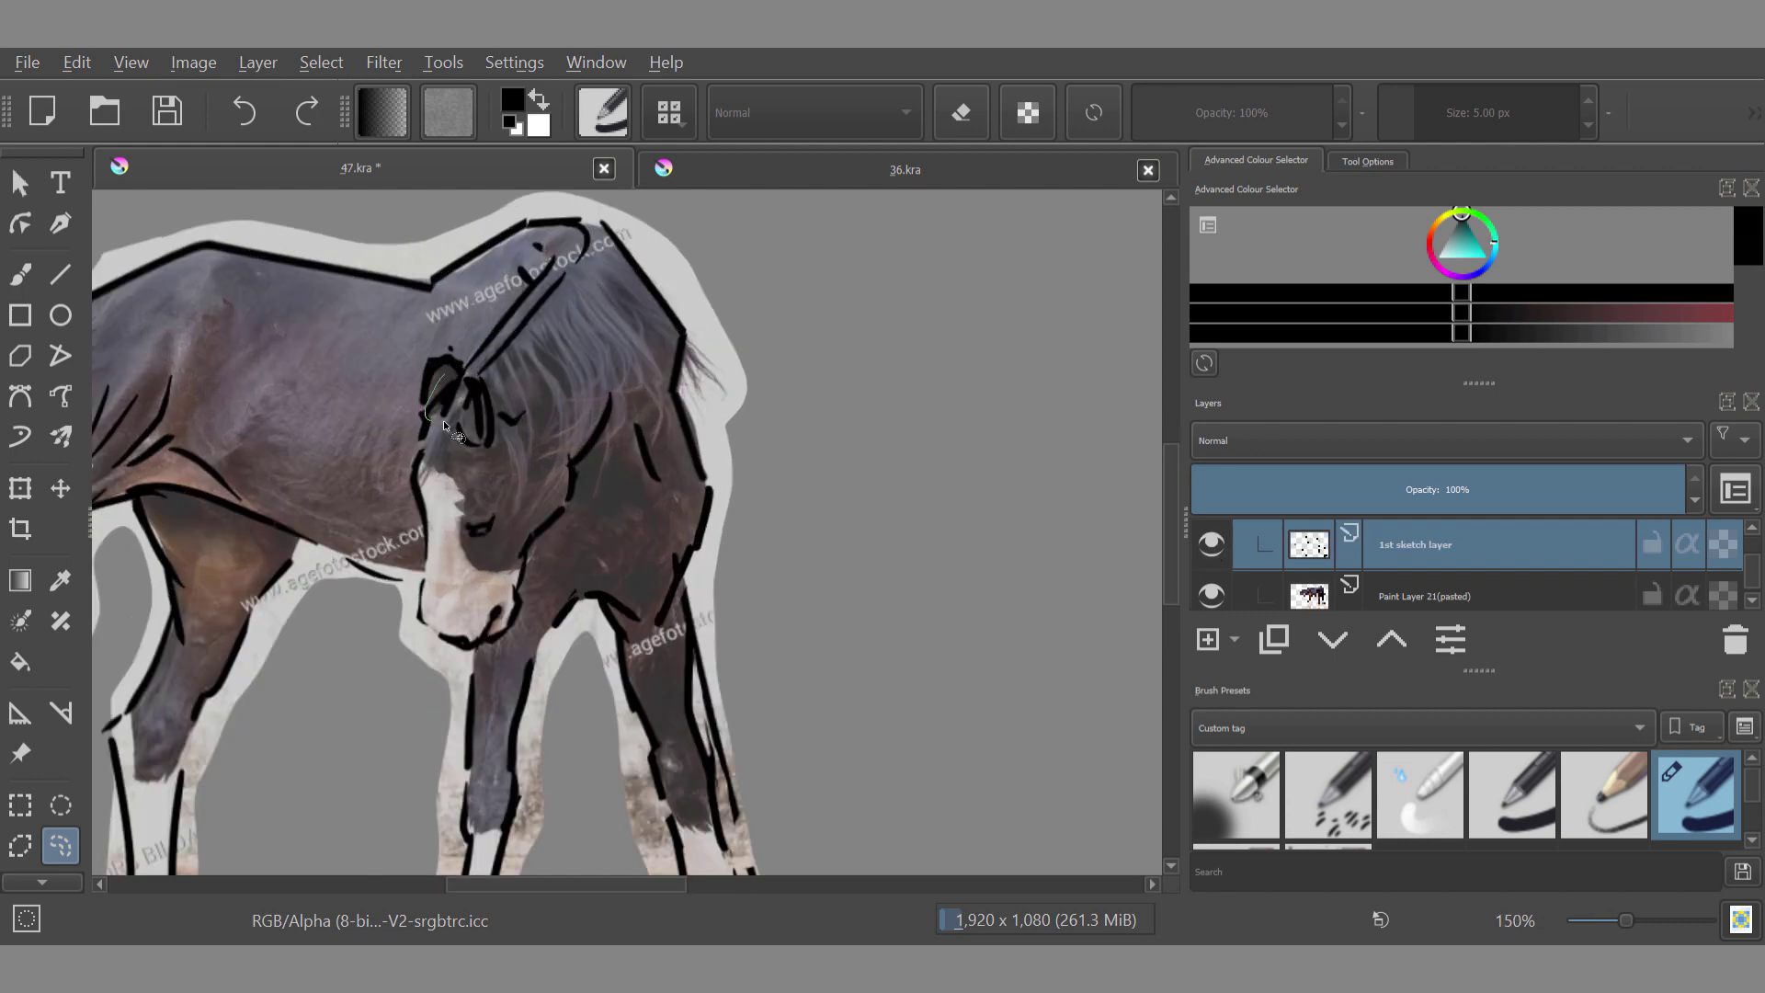
Step: Delete the selected stroke beside the ear, and select and adjust the ear's outer edge to the photo
{"action": "key", "text": "Delete"}
{"action": "key", "text": "ctrl+shift+a"}
{"action": "left_click_drag", "start_coordinate": [432, 375], "coordinate": [432, 427]}
{"action": "left_click", "coordinate": [60, 489]}
{"action": "left_click", "coordinate": [61, 846]}
{"action": "key", "text": "ctrl+shift+a"}
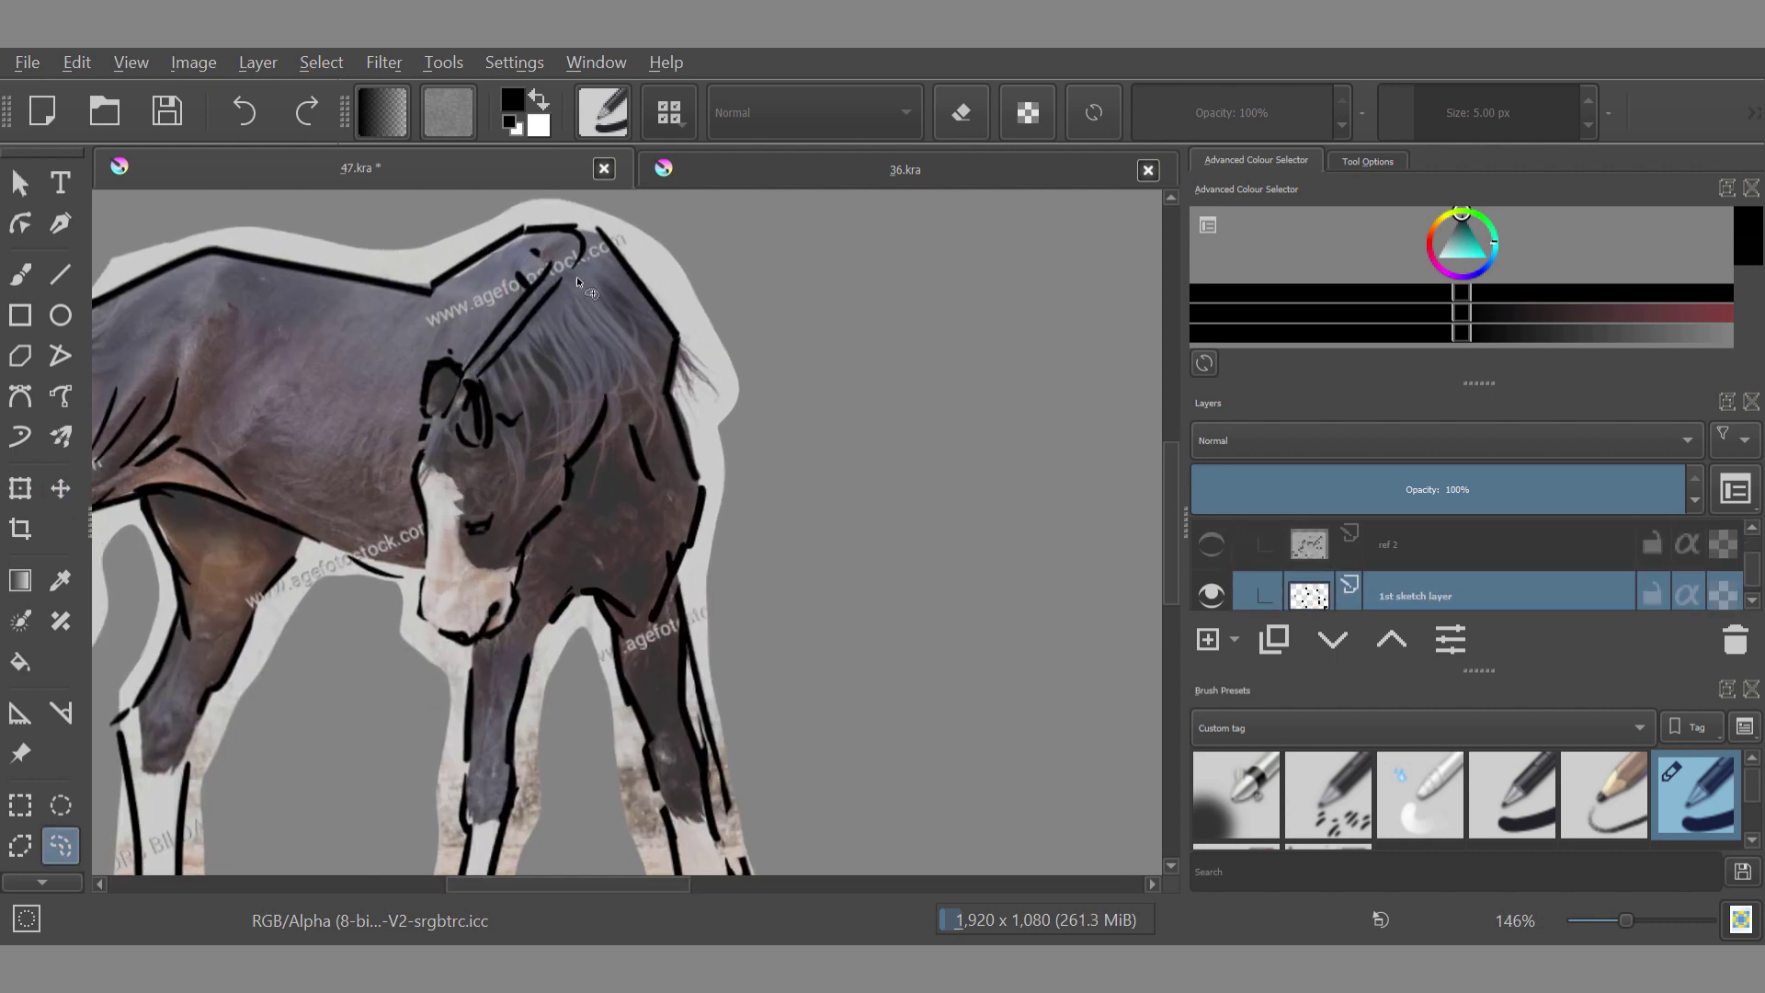
Step: Transform the mane line above the ears and the belly line behind the muzzle to match the photo
{"action": "key", "text": "ctrl+t"}
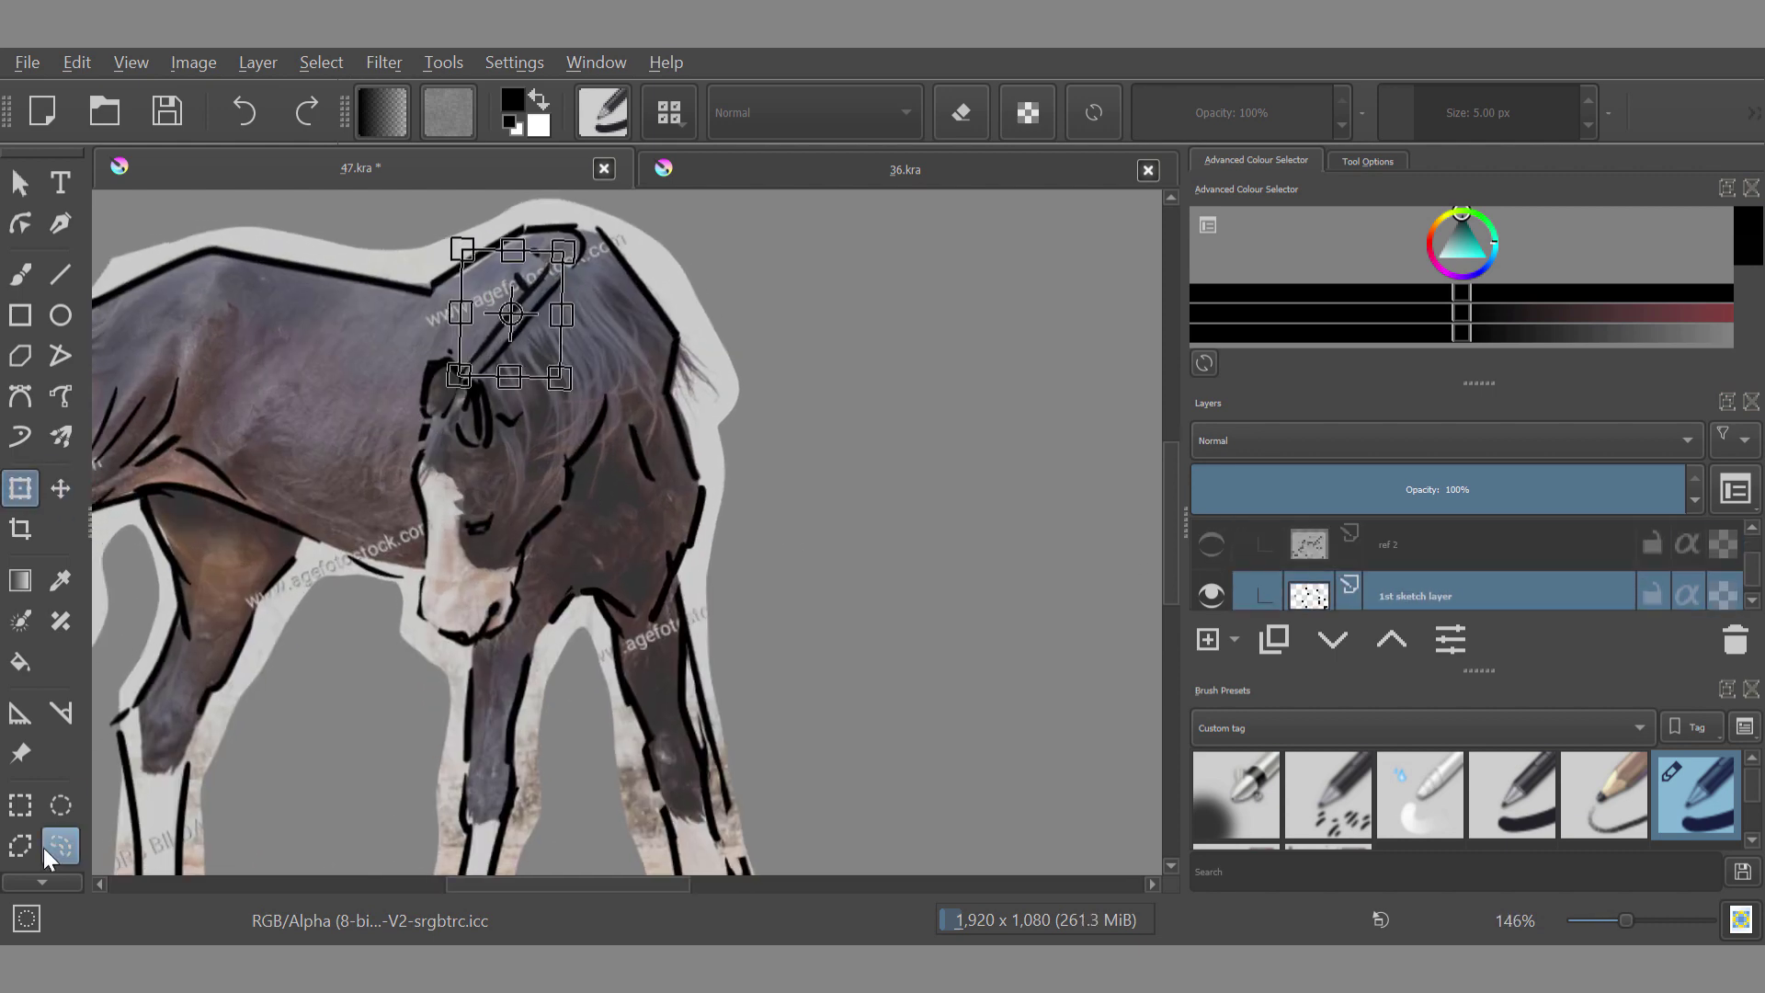
{"action": "left_click", "coordinate": [57, 846]}
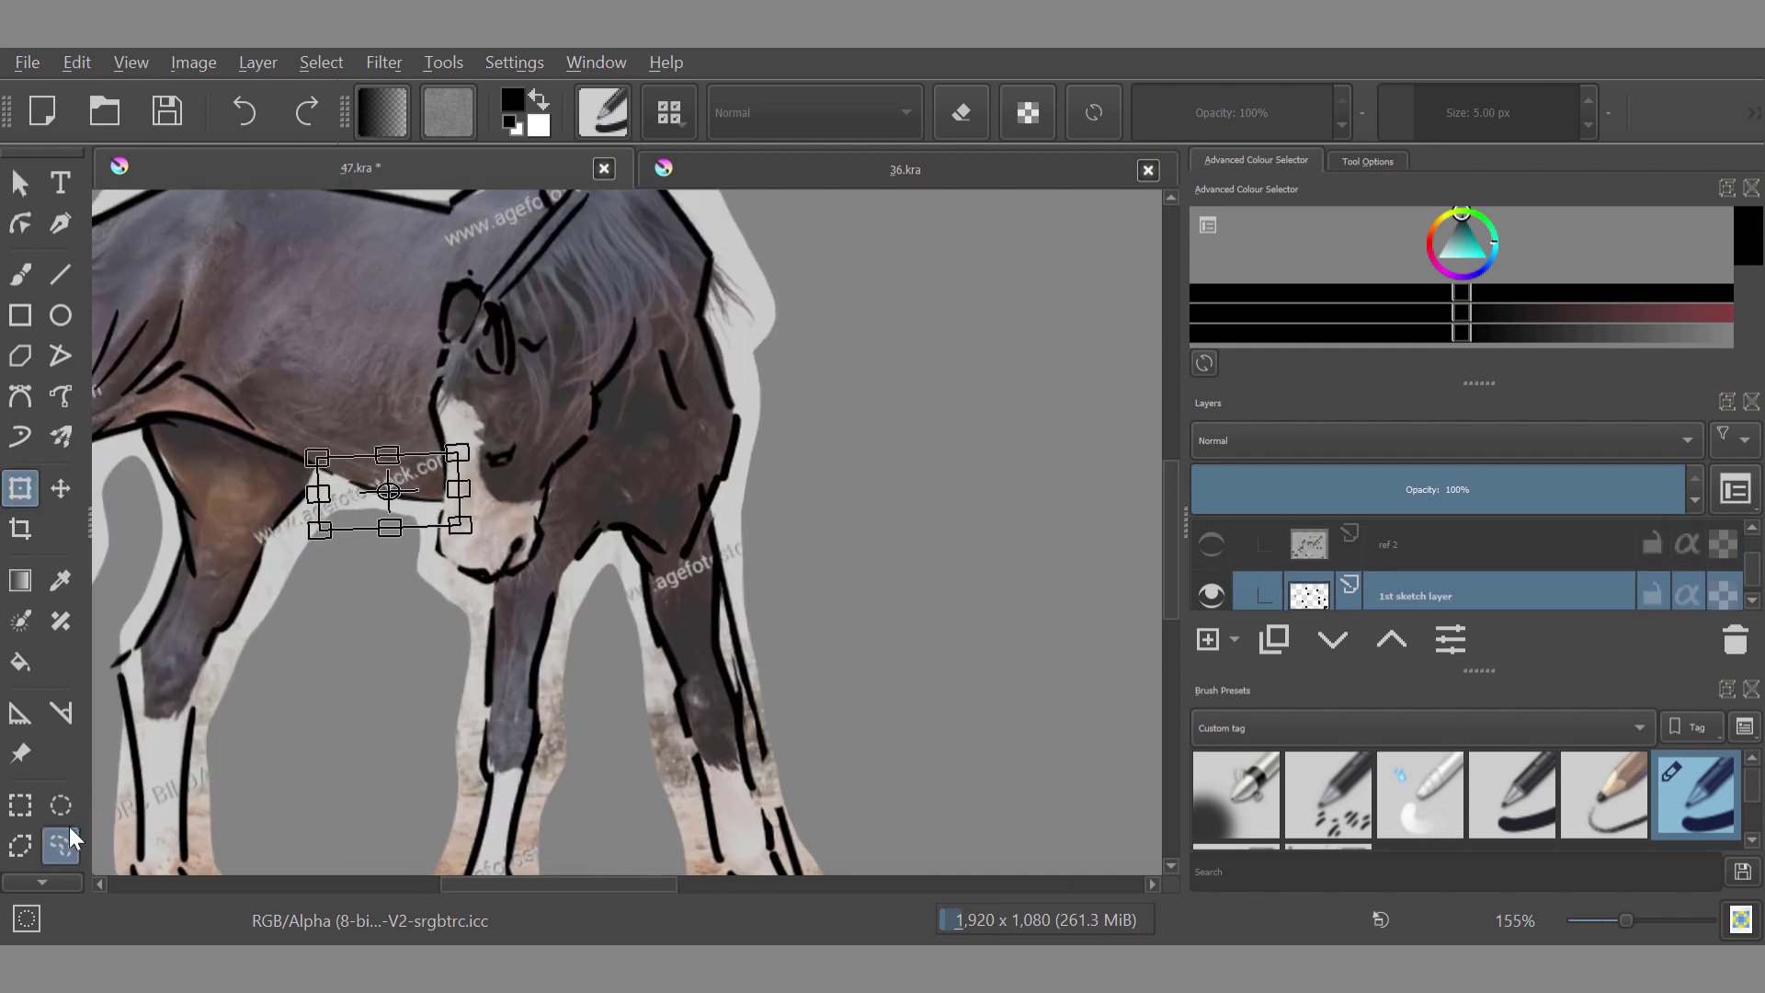
{"action": "left_click", "coordinate": [64, 842]}
Step: Place the side-view horse skeleton chart next to the horse sketch as a reference
{"action": "scroll", "coordinate": [511, 505], "scroll_direction": "down", "scroll_amount": 4}
{"action": "key", "text": "ctrl+t"}
{"action": "left_click_drag", "start_coordinate": [449, 543], "coordinate": [694, 544]}
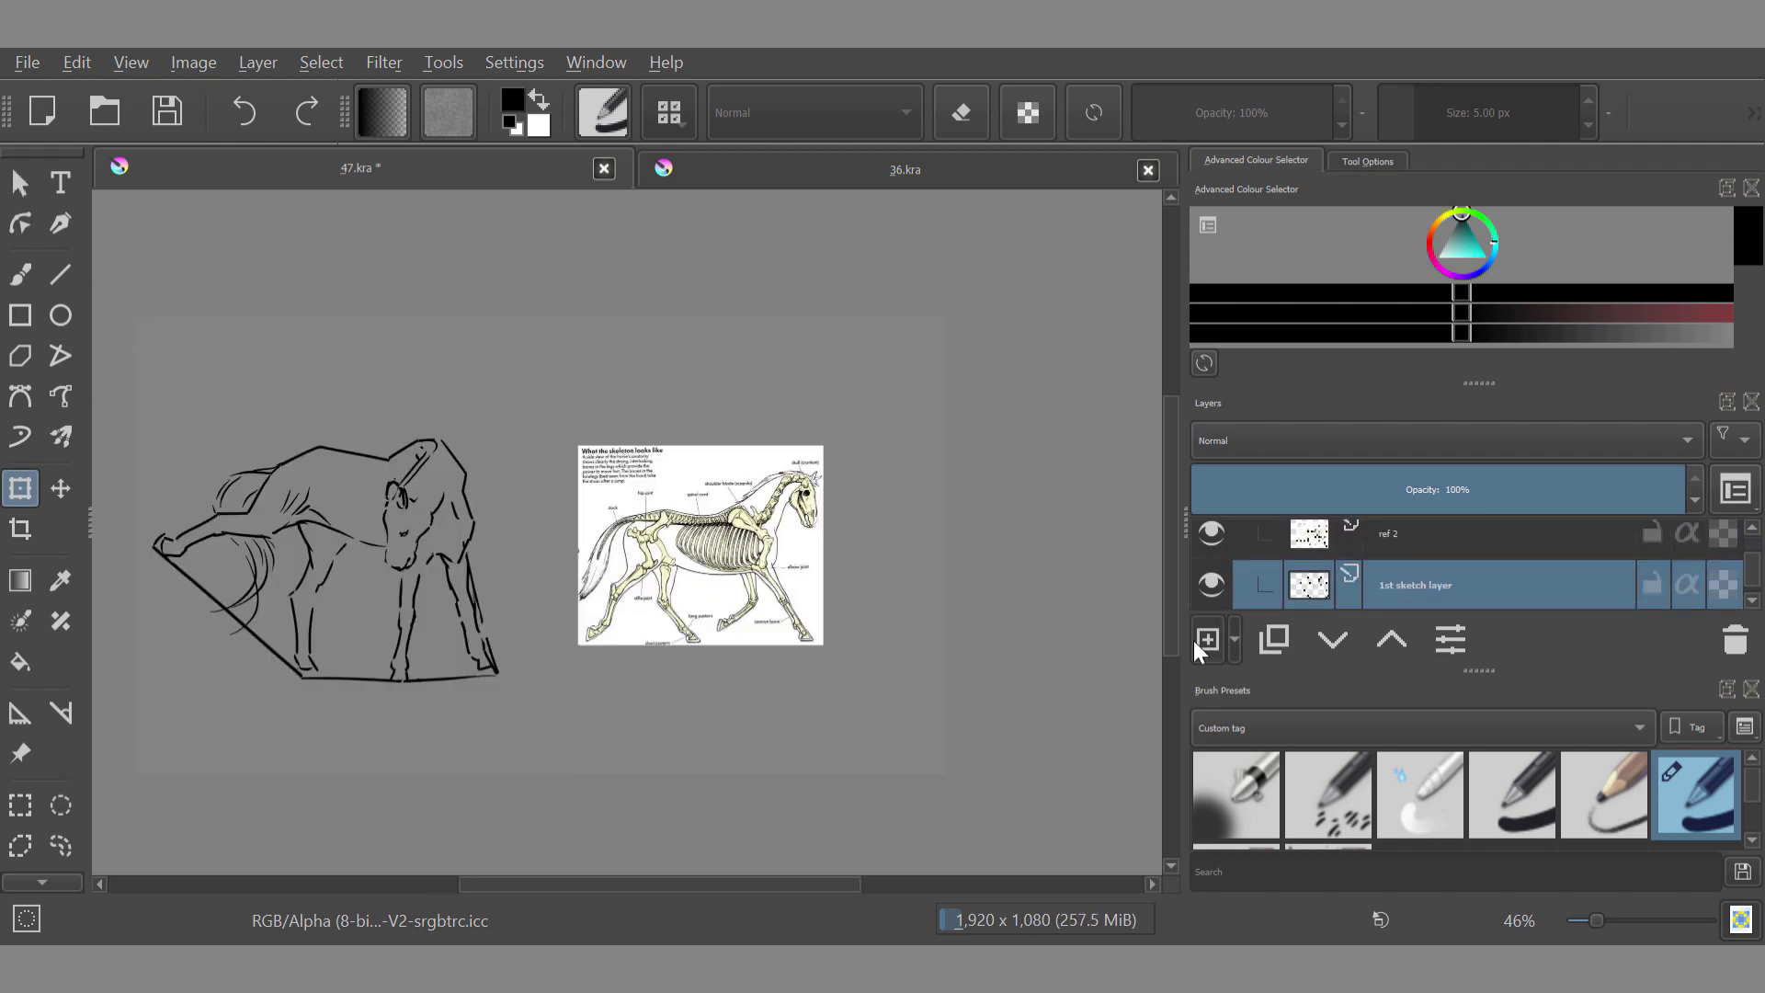
Step: Add a new layer above the first sketch layer and name it "skeleton"
{"action": "double_click", "coordinate": [1359, 603]}
{"action": "type", "text": "skeleton"}
{"action": "key", "text": "Return"}
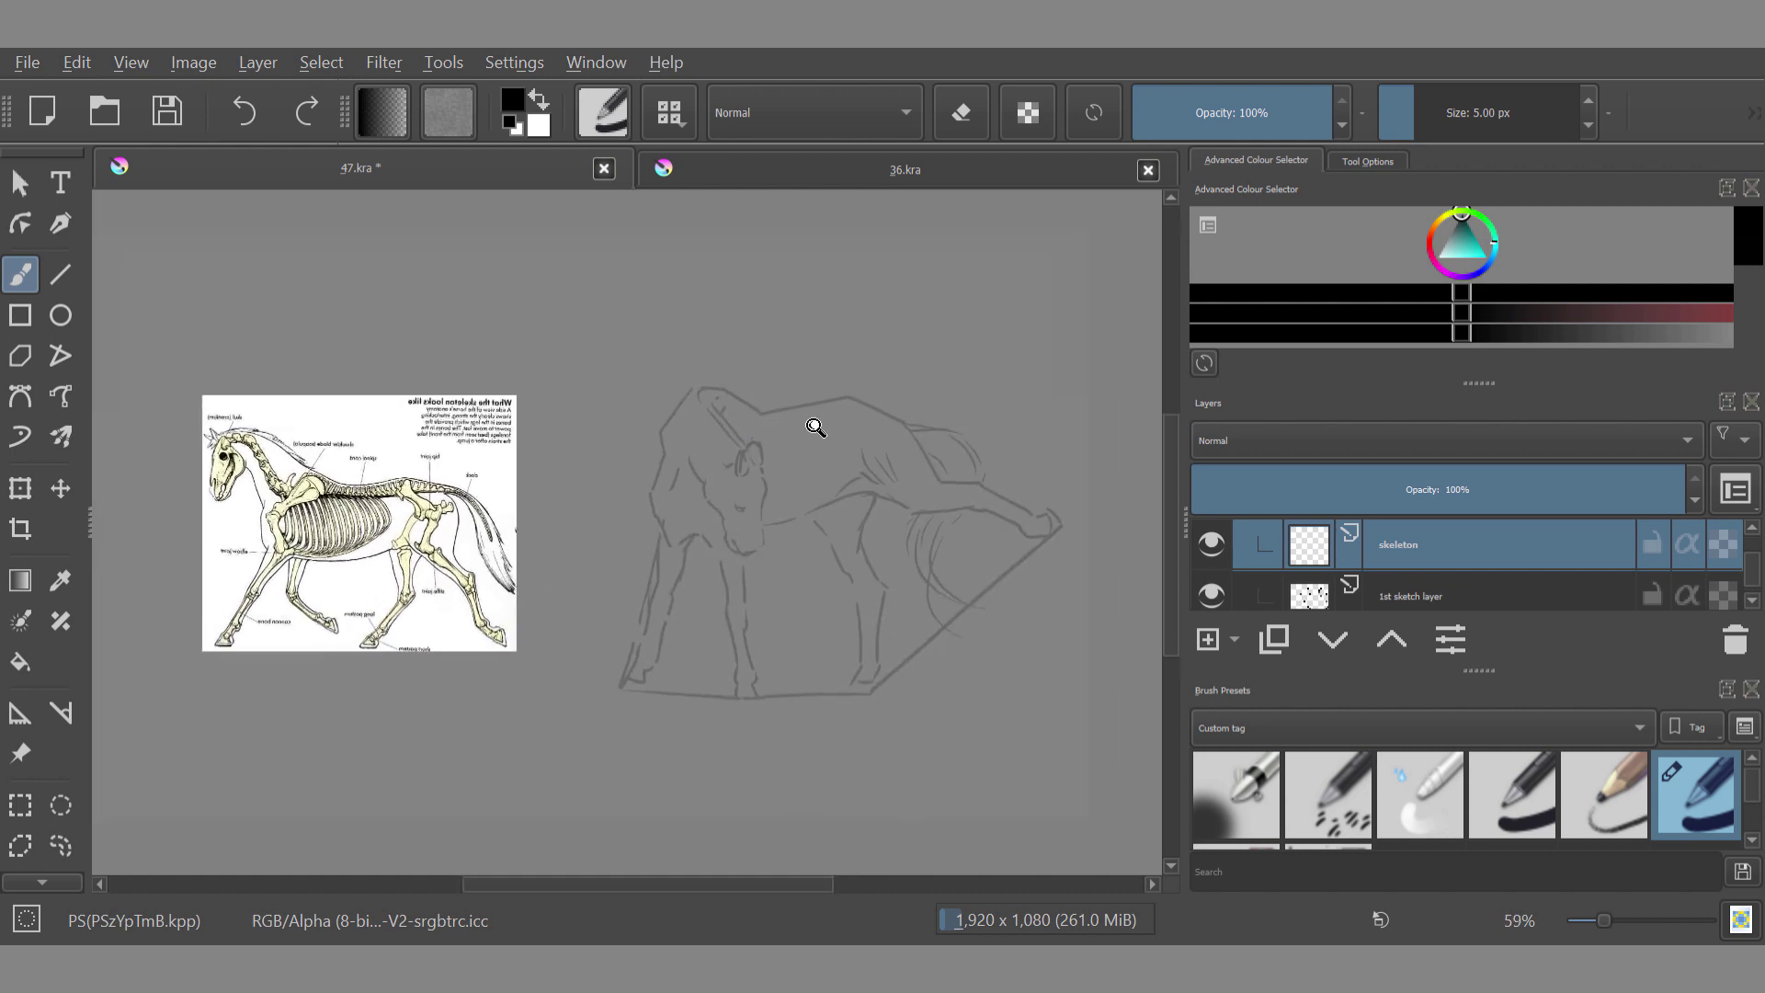
Step: Sketch the front of the spine line and the ribcage's rear curve over the faded horse outline
{"action": "mouse_move", "coordinate": [826, 440]}
{"action": "left_mouse_down"}
{"action": "mouse_move", "coordinate": [829, 460]}
{"action": "mouse_move", "coordinate": [774, 516]}
{"action": "mouse_move", "coordinate": [678, 460]}
{"action": "mouse_move", "coordinate": [701, 425]}
{"action": "left_mouse_up"}
{"action": "mouse_move", "coordinate": [736, 424]}
{"action": "left_mouse_down"}
{"action": "mouse_move", "coordinate": [797, 428]}
{"action": "mouse_move", "coordinate": [727, 525]}
{"action": "mouse_move", "coordinate": [748, 495]}
{"action": "left_mouse_up"}
{"action": "key", "text": "ctrl+z"}
{"action": "key", "text": "ctrl+z"}
Step: Try sketching the rounded front opening of the ribcage around the head and neck
{"action": "left_click_drag", "start_coordinate": [744, 507], "coordinate": [722, 523]}
{"action": "left_click_drag", "start_coordinate": [700, 424], "coordinate": [672, 497]}
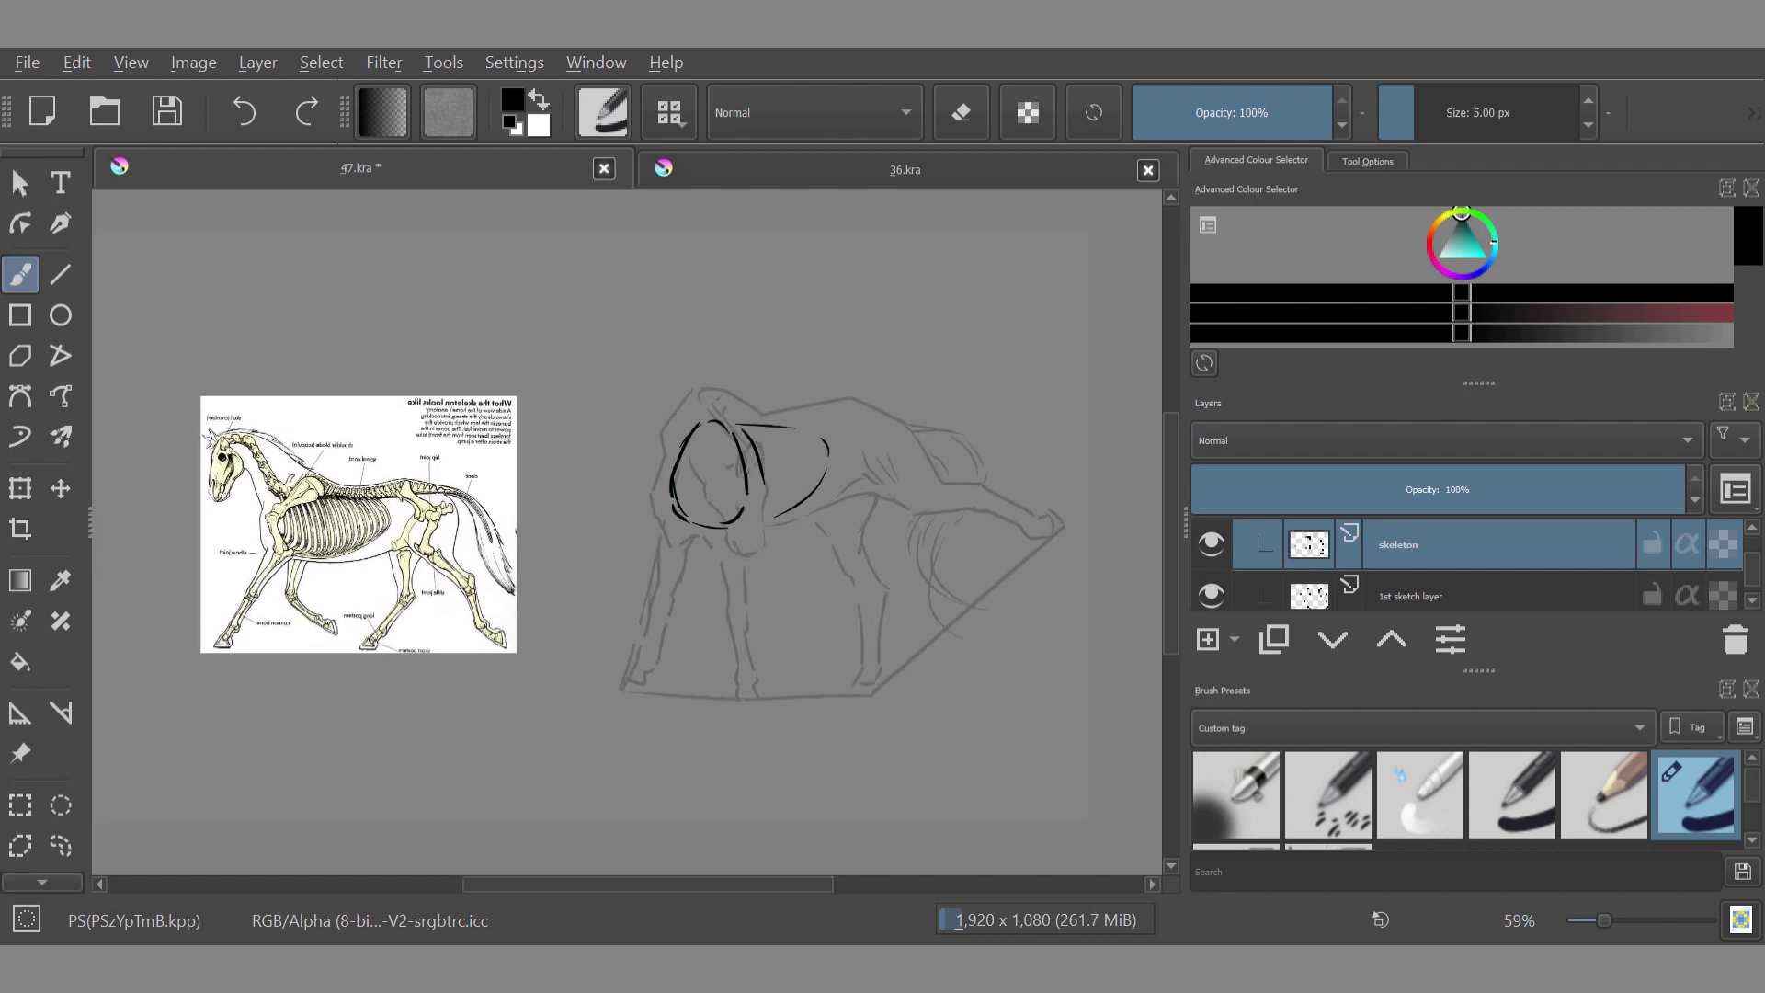
{"action": "key", "text": "ctrl+z"}
{"action": "left_click_drag", "start_coordinate": [763, 429], "coordinate": [778, 515]}
{"action": "key", "text": "ctrl+z"}
{"action": "key", "text": "ctrl+z"}
{"action": "key", "text": "ctrl+z"}
{"action": "key", "text": "ctrl+z"}
{"action": "key", "text": "ctrl+z"}
{"action": "key", "text": "ctrl+z"}
{"action": "key", "text": "ctrl+z"}
{"action": "key", "text": "ctrl+z"}
{"action": "key", "text": "ctrl+z"}
{"action": "key", "text": "ctrl+z"}
{"action": "key", "text": "ctrl+z"}
{"action": "key", "text": "ctrl+z"}
{"action": "key", "text": "ctrl+shift+z"}
{"action": "key", "text": "e"}
{"action": "left_click_drag", "start_coordinate": [674, 469], "coordinate": [688, 518]}
{"action": "left_click_drag", "start_coordinate": [699, 427], "coordinate": [683, 446]}
{"action": "key", "text": "e"}
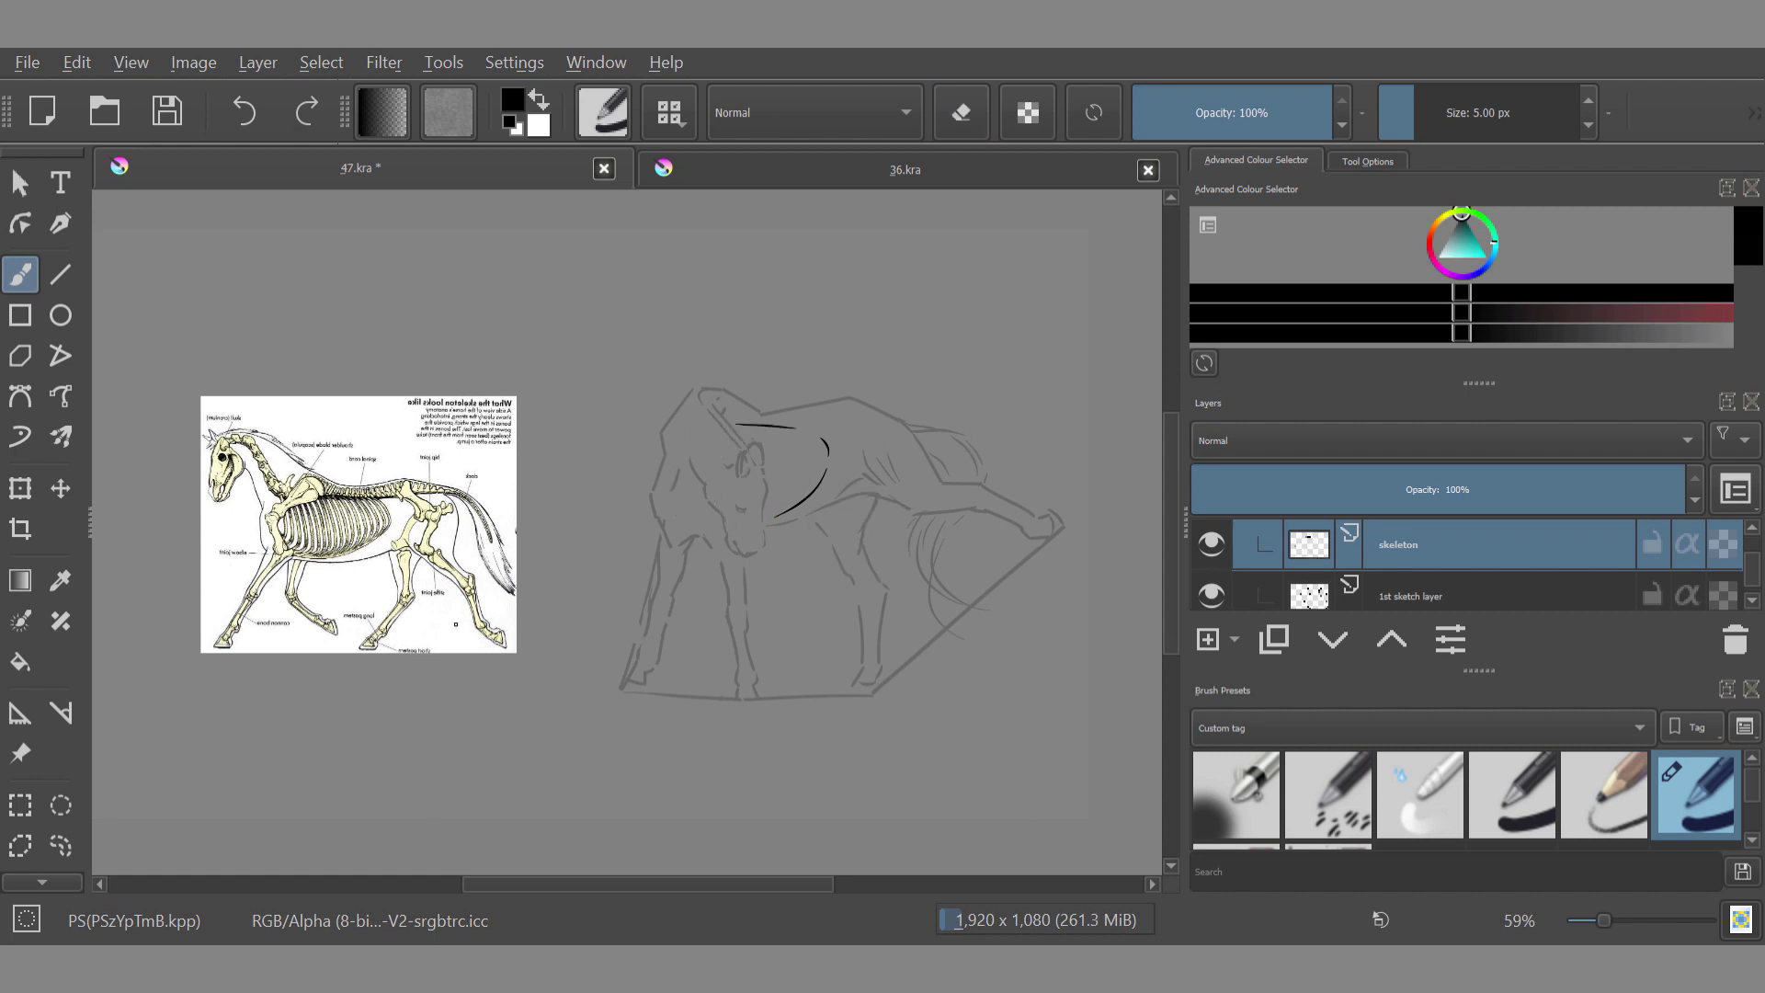
Step: Mirror the canvas view, sketch the curved neck bones, and adjust the selected strokes at the withers
{"action": "key", "text": "m"}
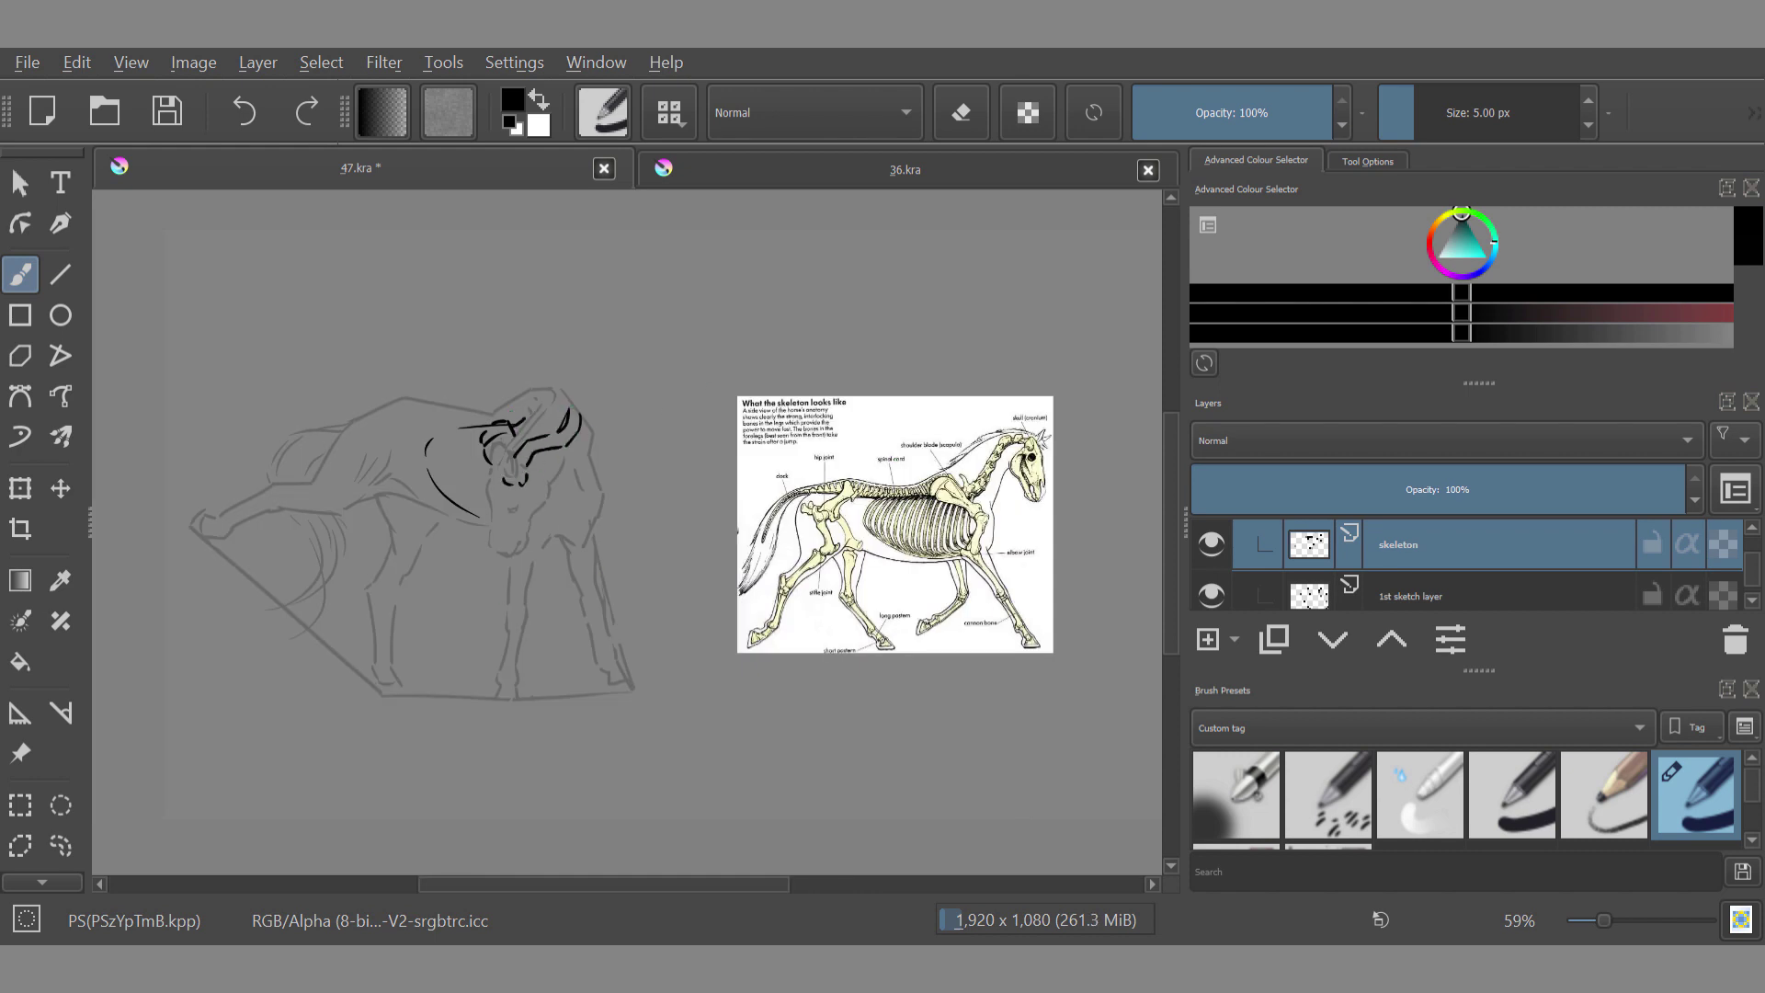
{"action": "left_click", "coordinate": [61, 846]}
{"action": "left_click_drag", "start_coordinate": [472, 443], "coordinate": [467, 439]}
{"action": "left_click", "coordinate": [61, 489]}
{"action": "left_click_drag", "start_coordinate": [138, 640], "coordinate": [138, 642]}
{"action": "left_click", "coordinate": [61, 846]}
{"action": "left_click", "coordinate": [268, 543]}
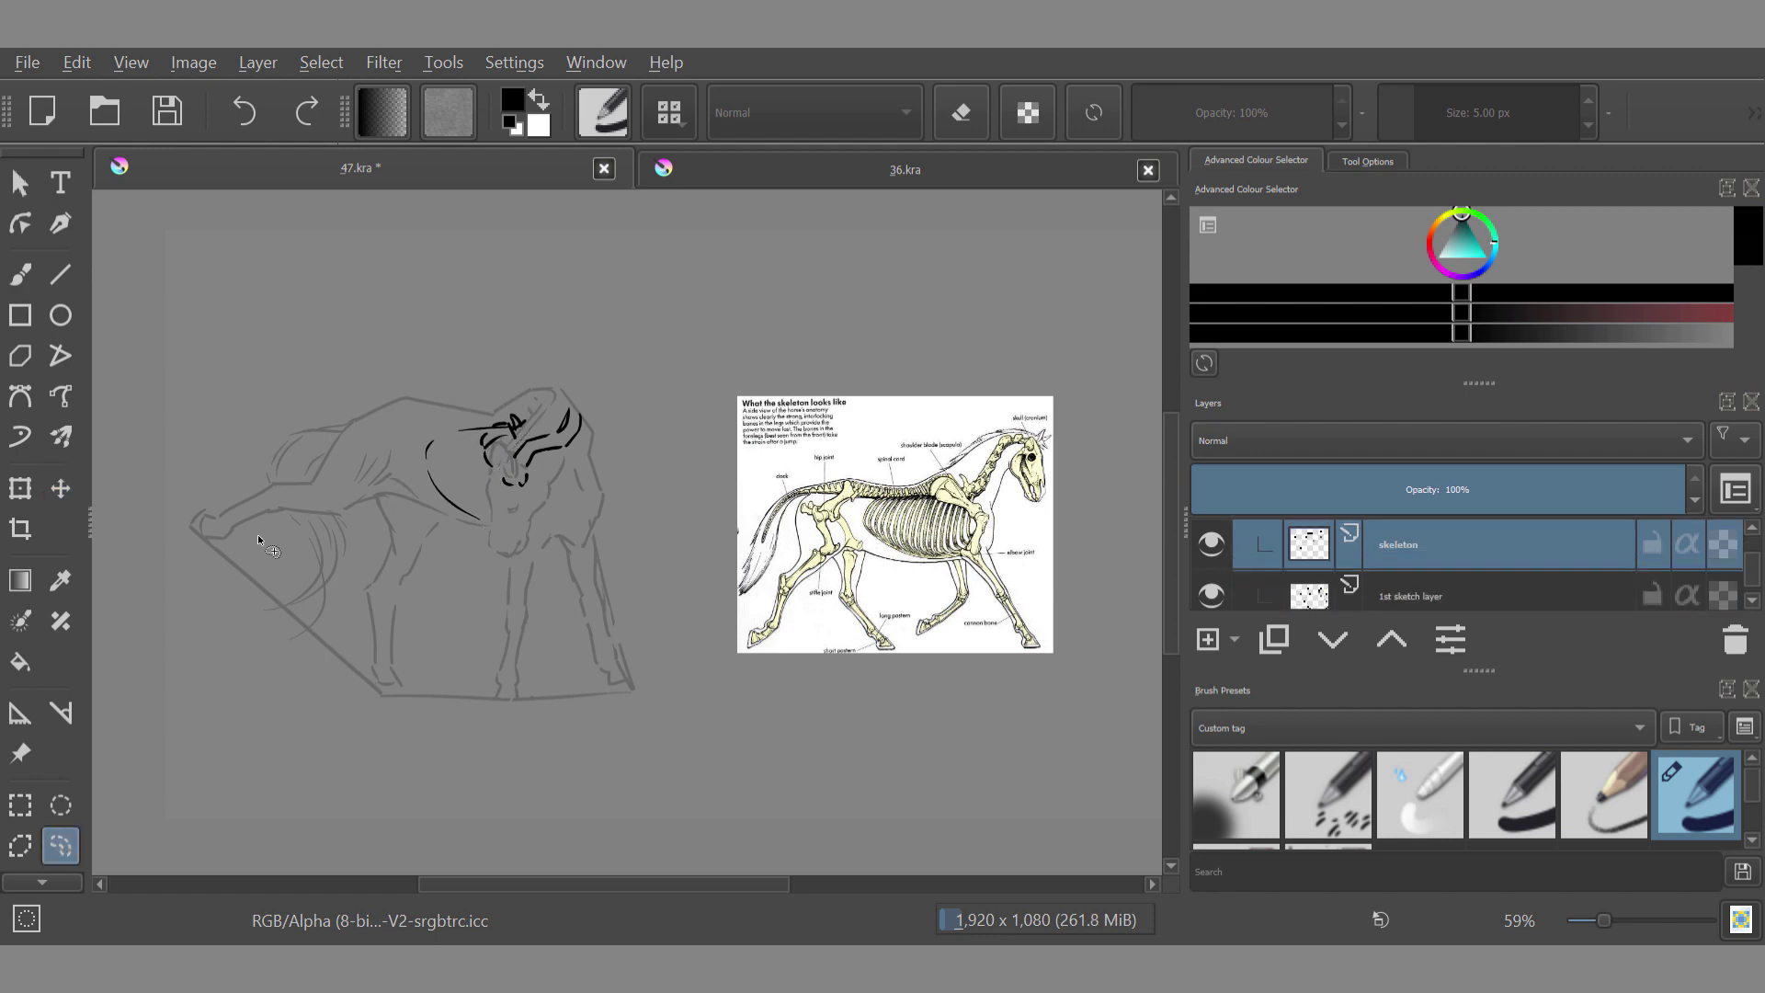
Step: Sketch the spine along the back and the pelvis at the hindquarters, erasing stray marks and mirroring the view back
{"action": "left_click", "coordinate": [21, 274]}
{"action": "scroll", "coordinate": [409, 404], "scroll_direction": "up", "scroll_amount": 2}
{"action": "left_click_drag", "start_coordinate": [470, 452], "coordinate": [355, 528]}
{"action": "key", "text": "e"}
{"action": "mouse_move", "coordinate": [467, 460]}
{"action": "left_mouse_down"}
{"action": "mouse_move", "coordinate": [383, 508]}
{"action": "mouse_move", "coordinate": [397, 528]}
{"action": "left_mouse_up"}
{"action": "scroll", "coordinate": [459, 515], "scroll_direction": "down", "scroll_amount": 3}
{"action": "key", "text": "e"}
{"action": "key", "text": "m"}
{"action": "key", "text": "5"}
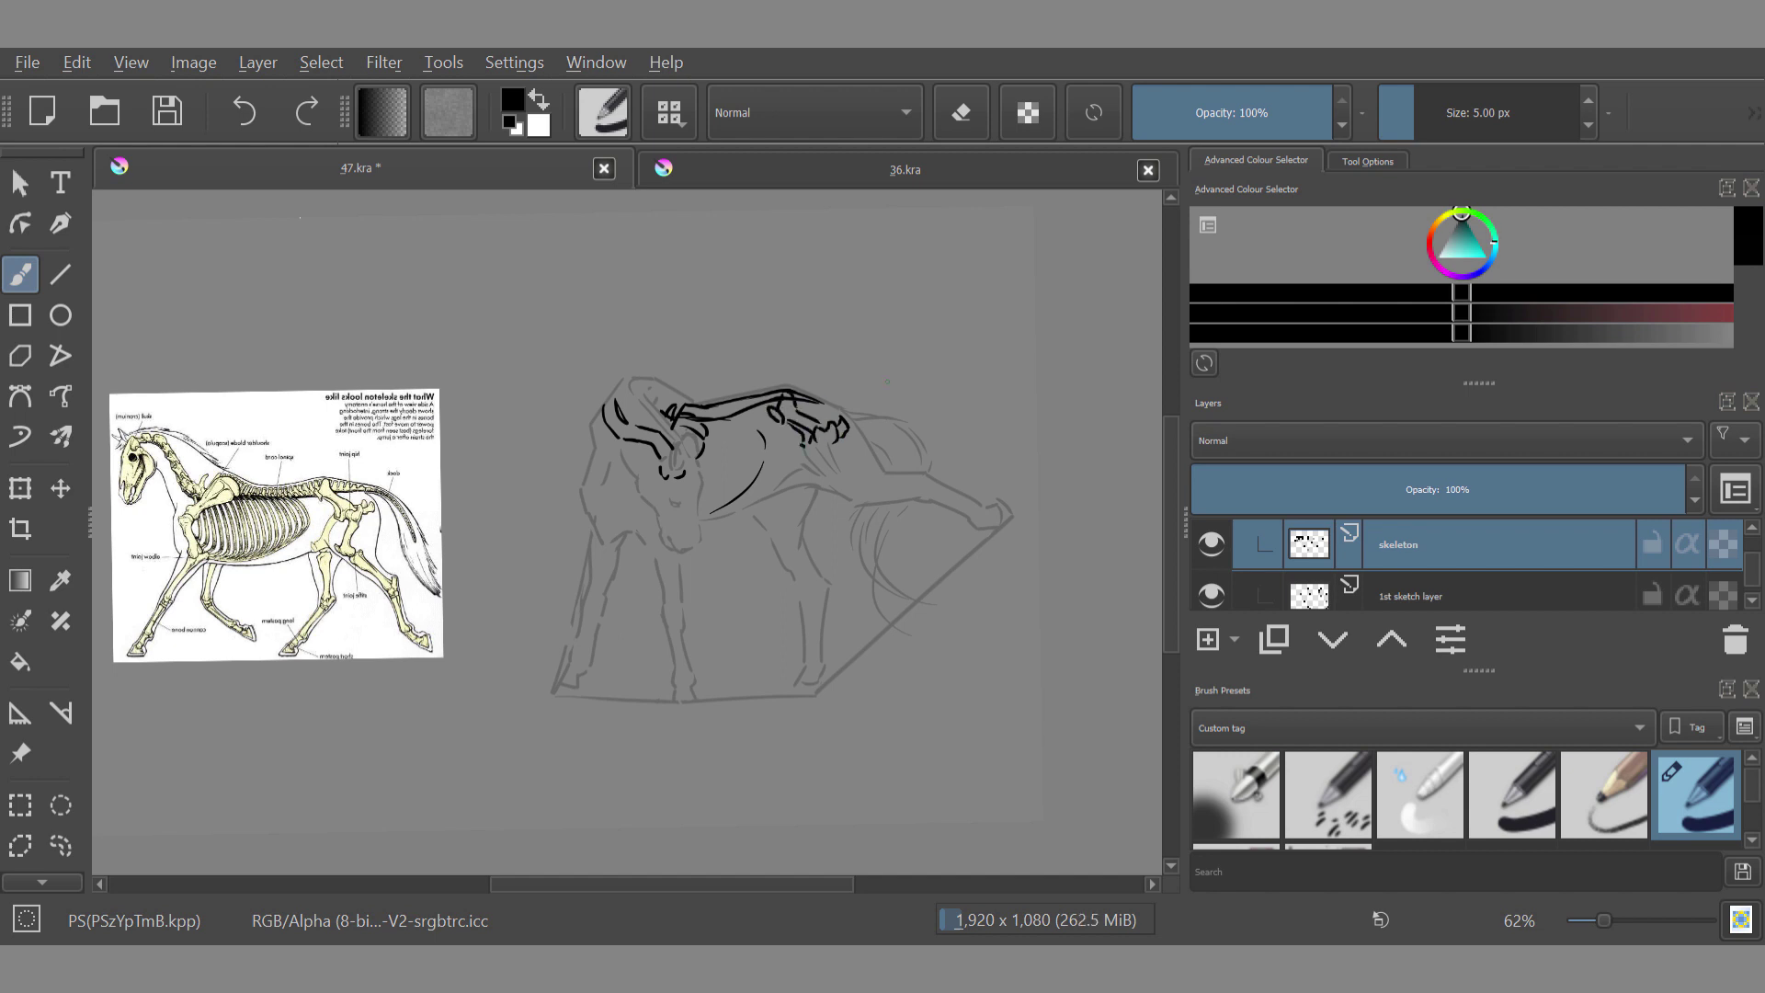
Step: Sketch the thigh and lower leg bones of the raised hind leg up to the hock
{"action": "key", "text": "ctrl+z"}
{"action": "mouse_move", "coordinate": [850, 453]}
{"action": "left_mouse_down"}
{"action": "mouse_move", "coordinate": [868, 496]}
{"action": "mouse_move", "coordinate": [838, 479]}
{"action": "mouse_move", "coordinate": [932, 482]}
{"action": "left_mouse_up"}
{"action": "key", "text": "ctrl+z"}
{"action": "key", "text": "e"}
{"action": "key", "text": "e"}
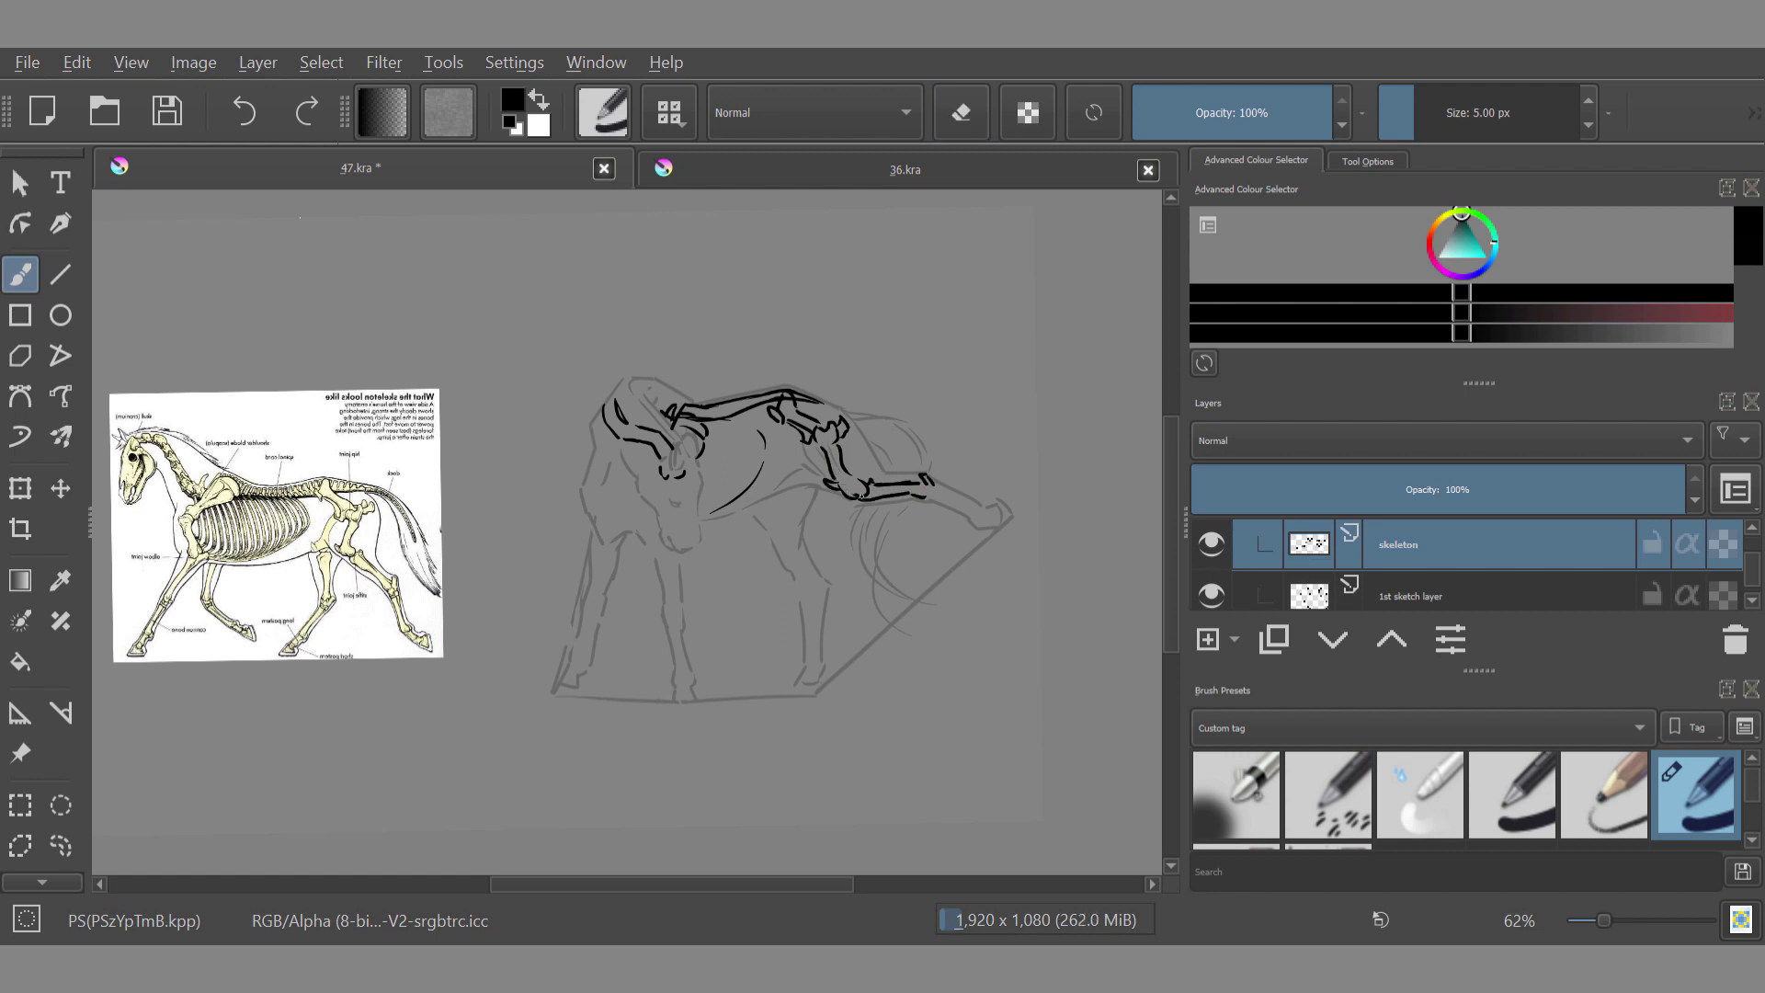
Step: Complete the raised hind leg's bones down to the hoof and sketch the standing hind leg's upper bones and hock
{"action": "mouse_move", "coordinate": [940, 490]}
{"action": "left_mouse_down"}
{"action": "mouse_move", "coordinate": [883, 581]}
{"action": "mouse_move", "coordinate": [907, 617]}
{"action": "mouse_move", "coordinate": [986, 443]}
{"action": "left_mouse_up"}
{"action": "mouse_move", "coordinate": [773, 557]}
{"action": "left_mouse_down"}
{"action": "mouse_move", "coordinate": [771, 582]}
{"action": "mouse_move", "coordinate": [755, 574]}
{"action": "left_mouse_up"}
{"action": "key", "text": "e"}
{"action": "key", "text": "e"}
{"action": "key", "text": "e"}
{"action": "key", "text": "e"}
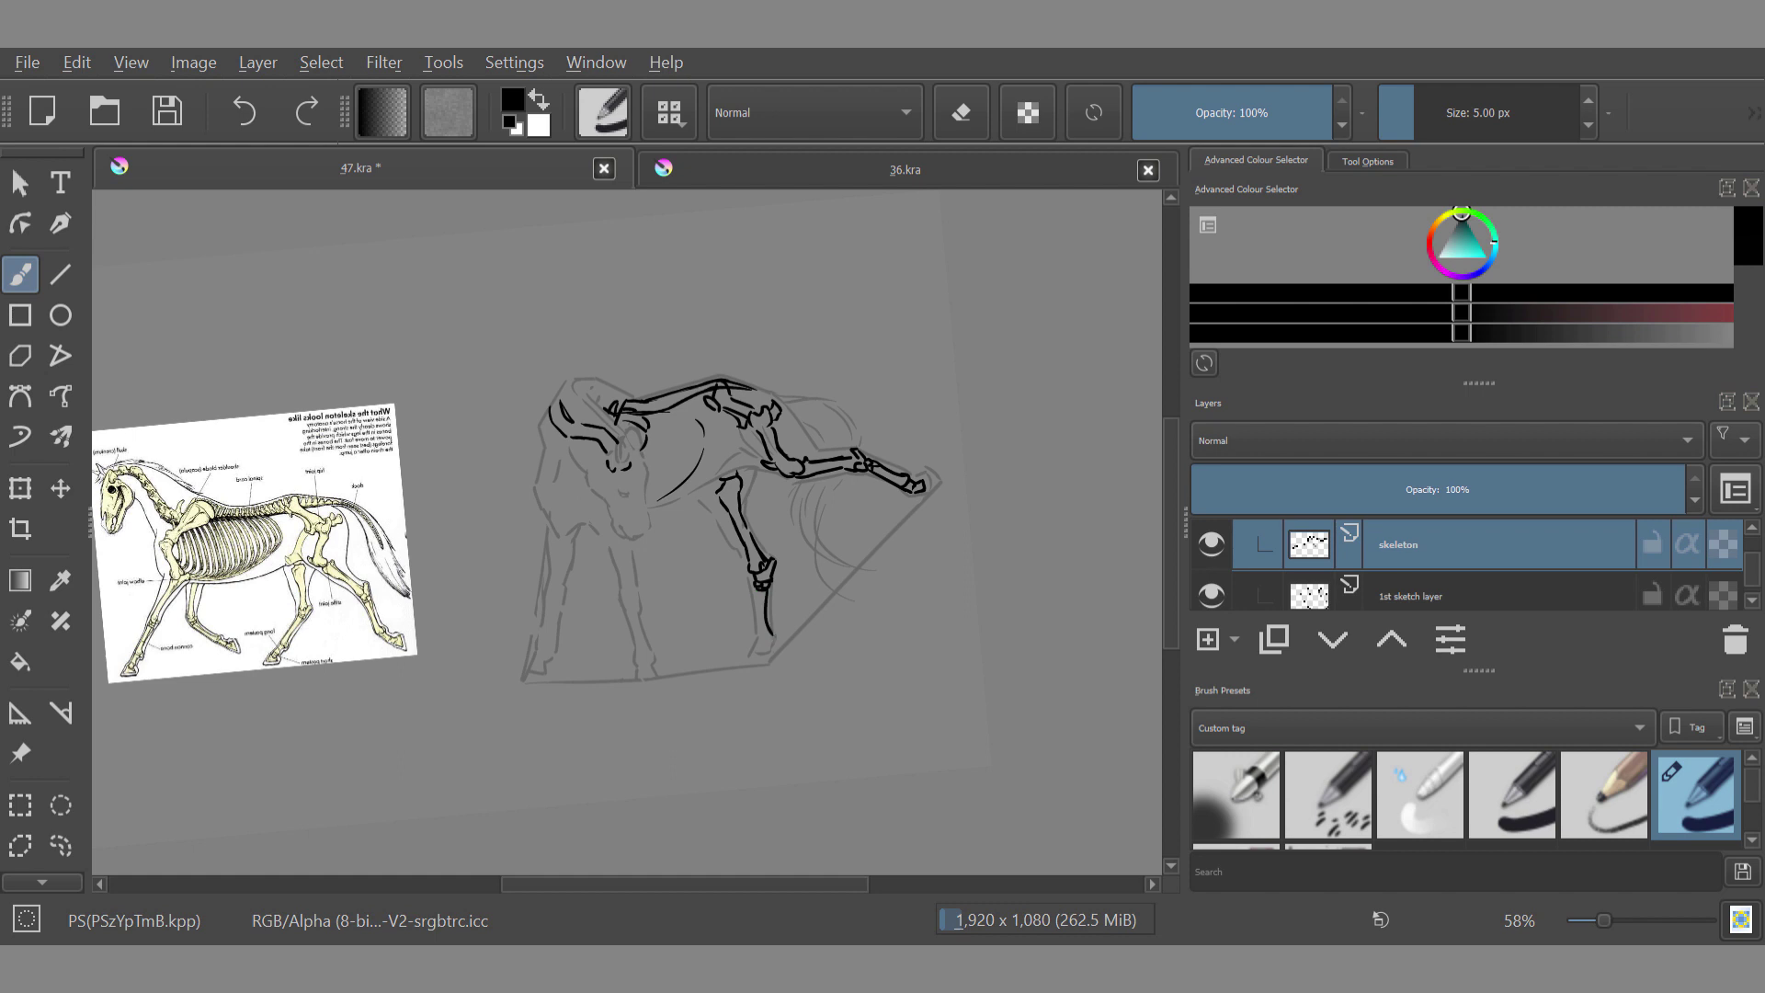
Step: Sketch the standing hind leg's cannon and hoof bones, and erase and redraw its hock joint
{"action": "left_click_drag", "start_coordinate": [754, 647], "coordinate": [770, 655]}
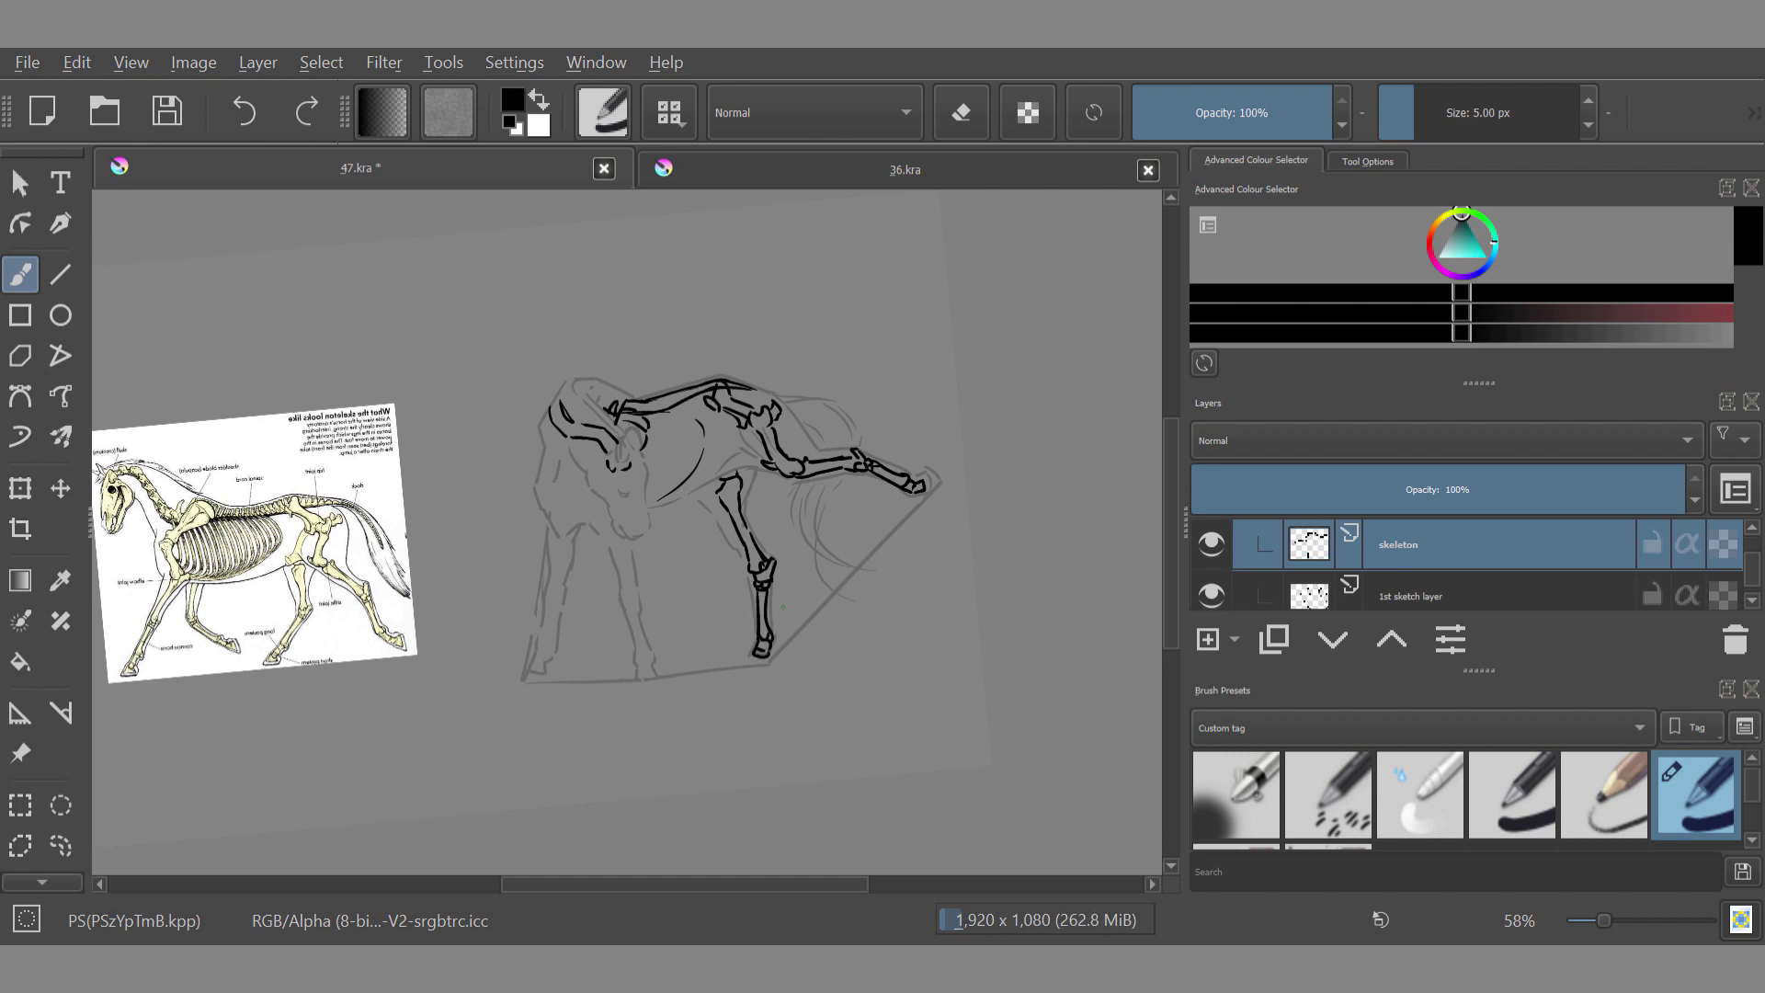
{"action": "key", "text": "e"}
{"action": "left_click_drag", "start_coordinate": [746, 554], "coordinate": [751, 572]}
{"action": "key", "text": "e"}
{"action": "left_click_drag", "start_coordinate": [746, 551], "coordinate": [773, 577]}
Step: Transform the standing hind leg's selected upper bone and touch up the strokes around it
{"action": "key", "text": "l"}
{"action": "key", "text": "ctrl+t"}
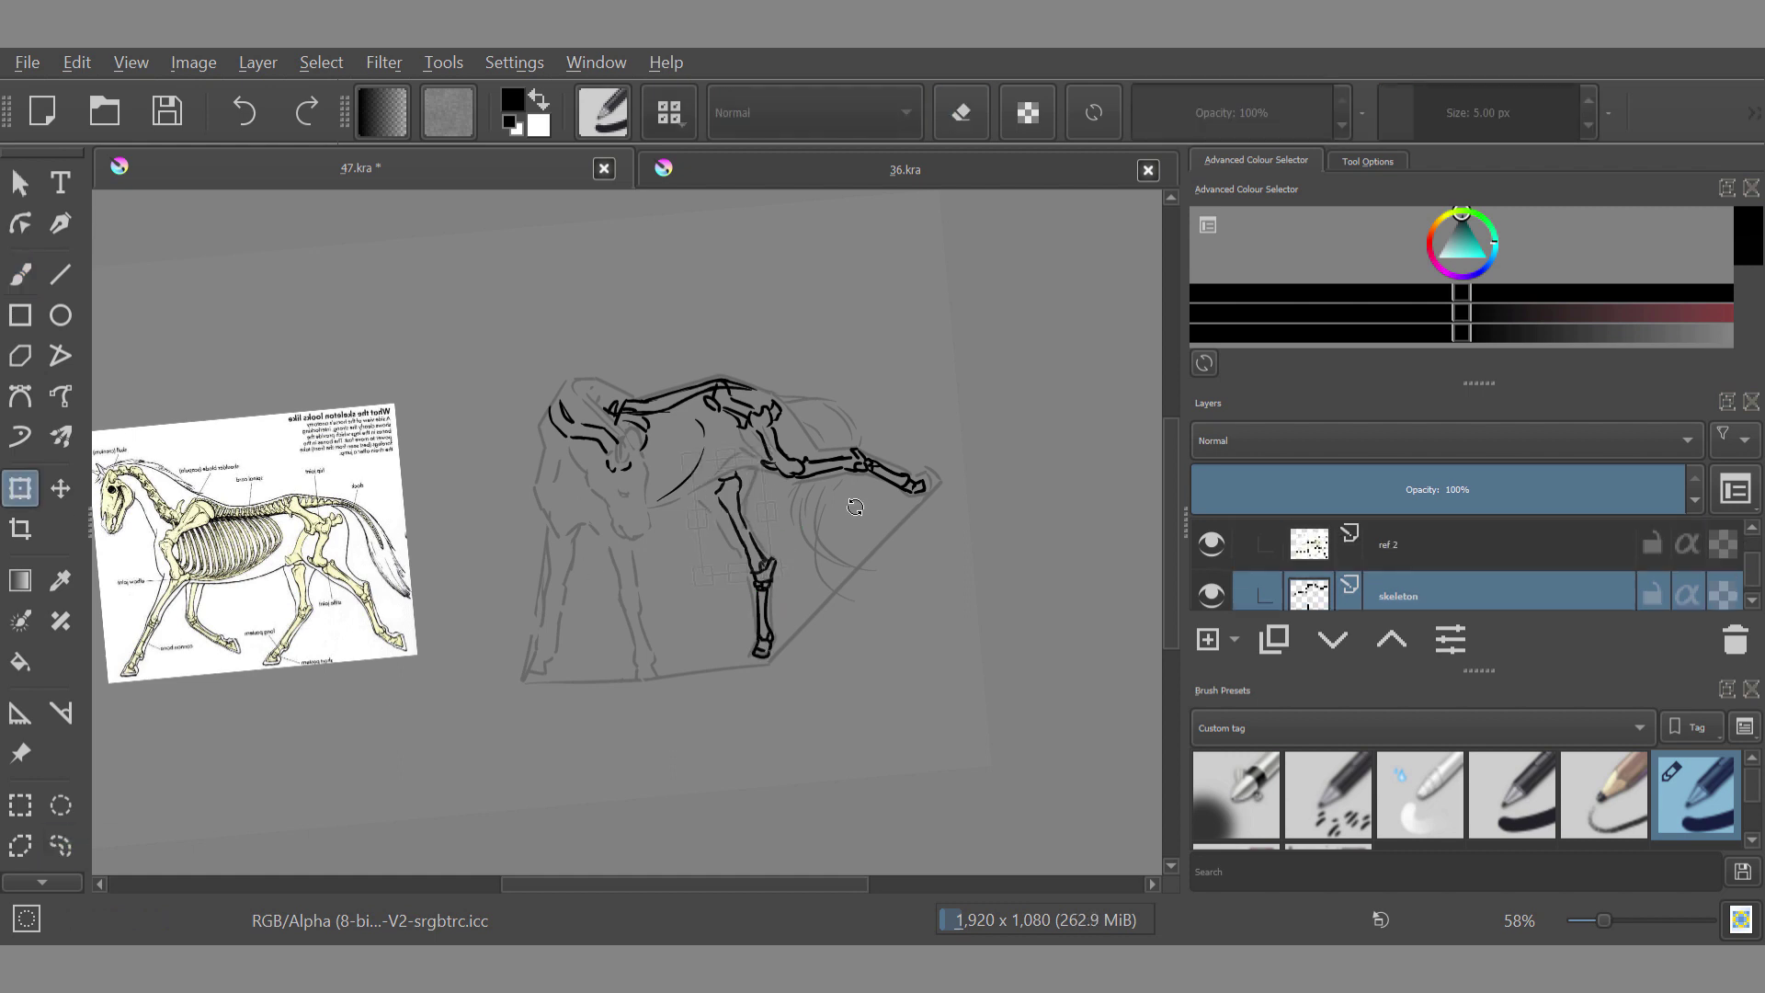
{"action": "left_click_drag", "start_coordinate": [736, 515], "coordinate": [729, 516]}
{"action": "left_click_drag", "start_coordinate": [833, 579], "coordinate": [905, 596]}
{"action": "key", "text": "b"}
{"action": "left_click_drag", "start_coordinate": [748, 611], "coordinate": [751, 588]}
{"action": "left_click_drag", "start_coordinate": [706, 511], "coordinate": [739, 500]}
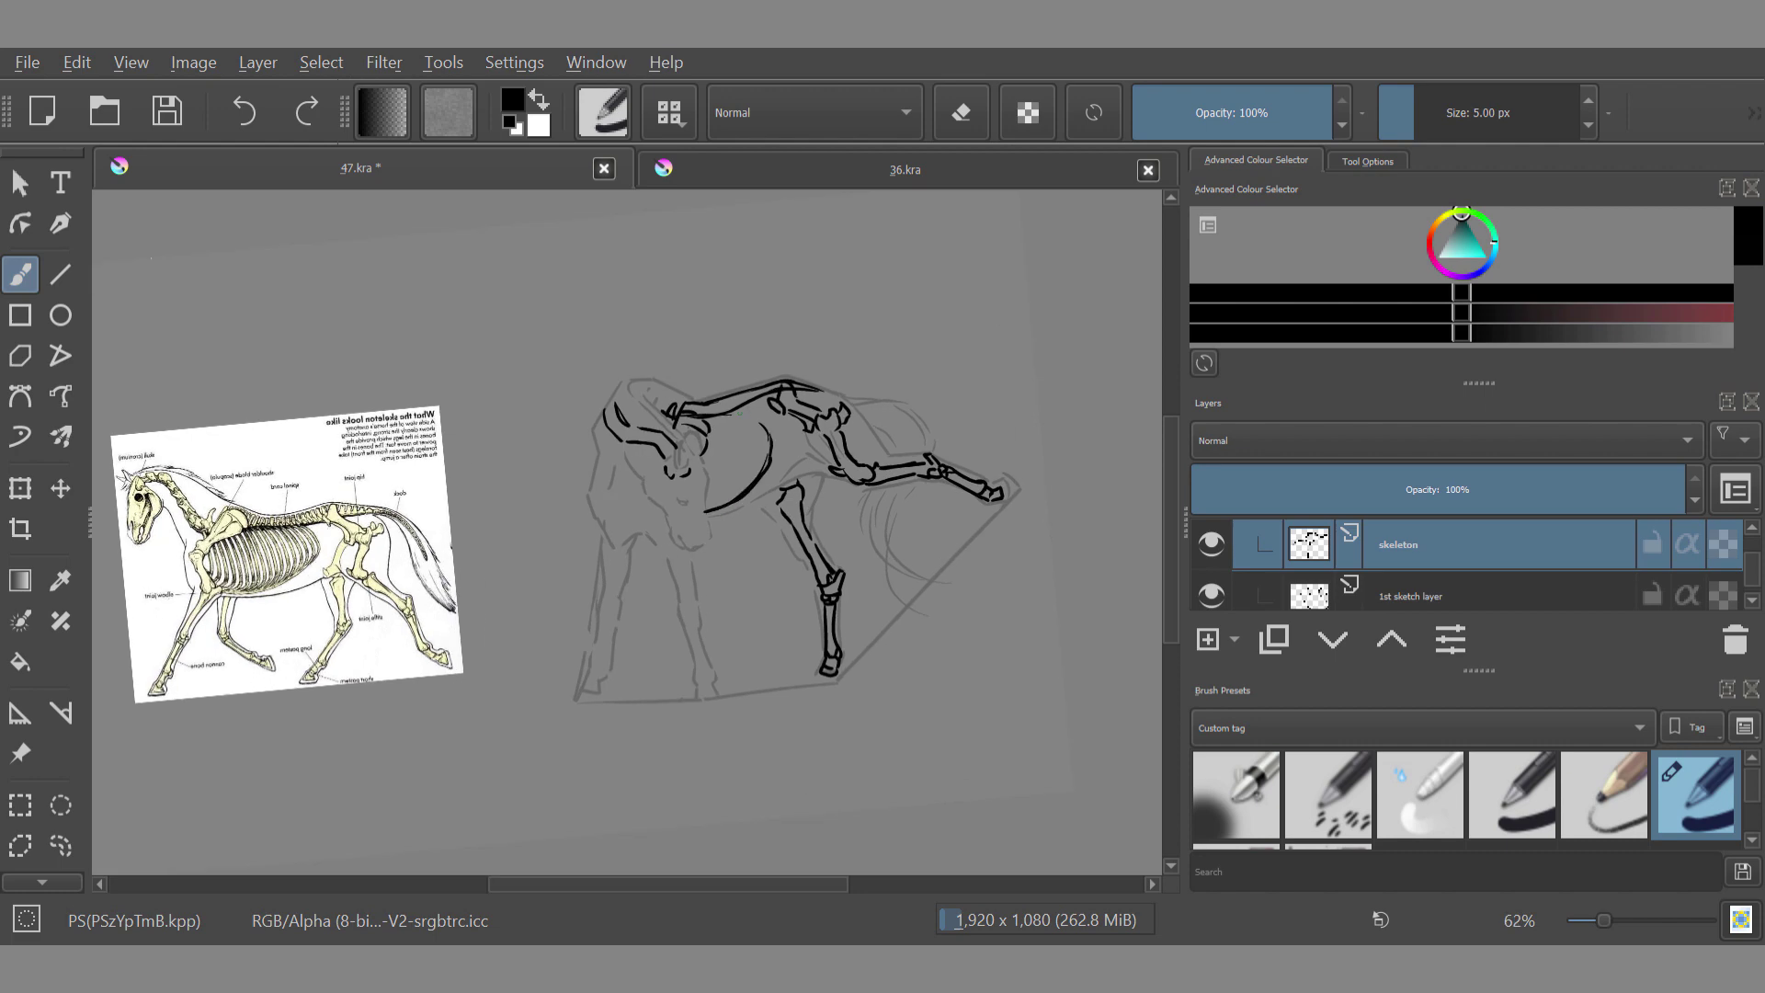
Step: Extend the ribcage curve behind the head and sketch the outer foreleg's bones down to the fetlock
{"action": "key", "text": "ctrl+z"}
{"action": "key", "text": "e"}
{"action": "key", "text": "e"}
{"action": "left_click_drag", "start_coordinate": [866, 410], "coordinate": [864, 441]}
{"action": "left_click_drag", "start_coordinate": [682, 729], "coordinate": [761, 567]}
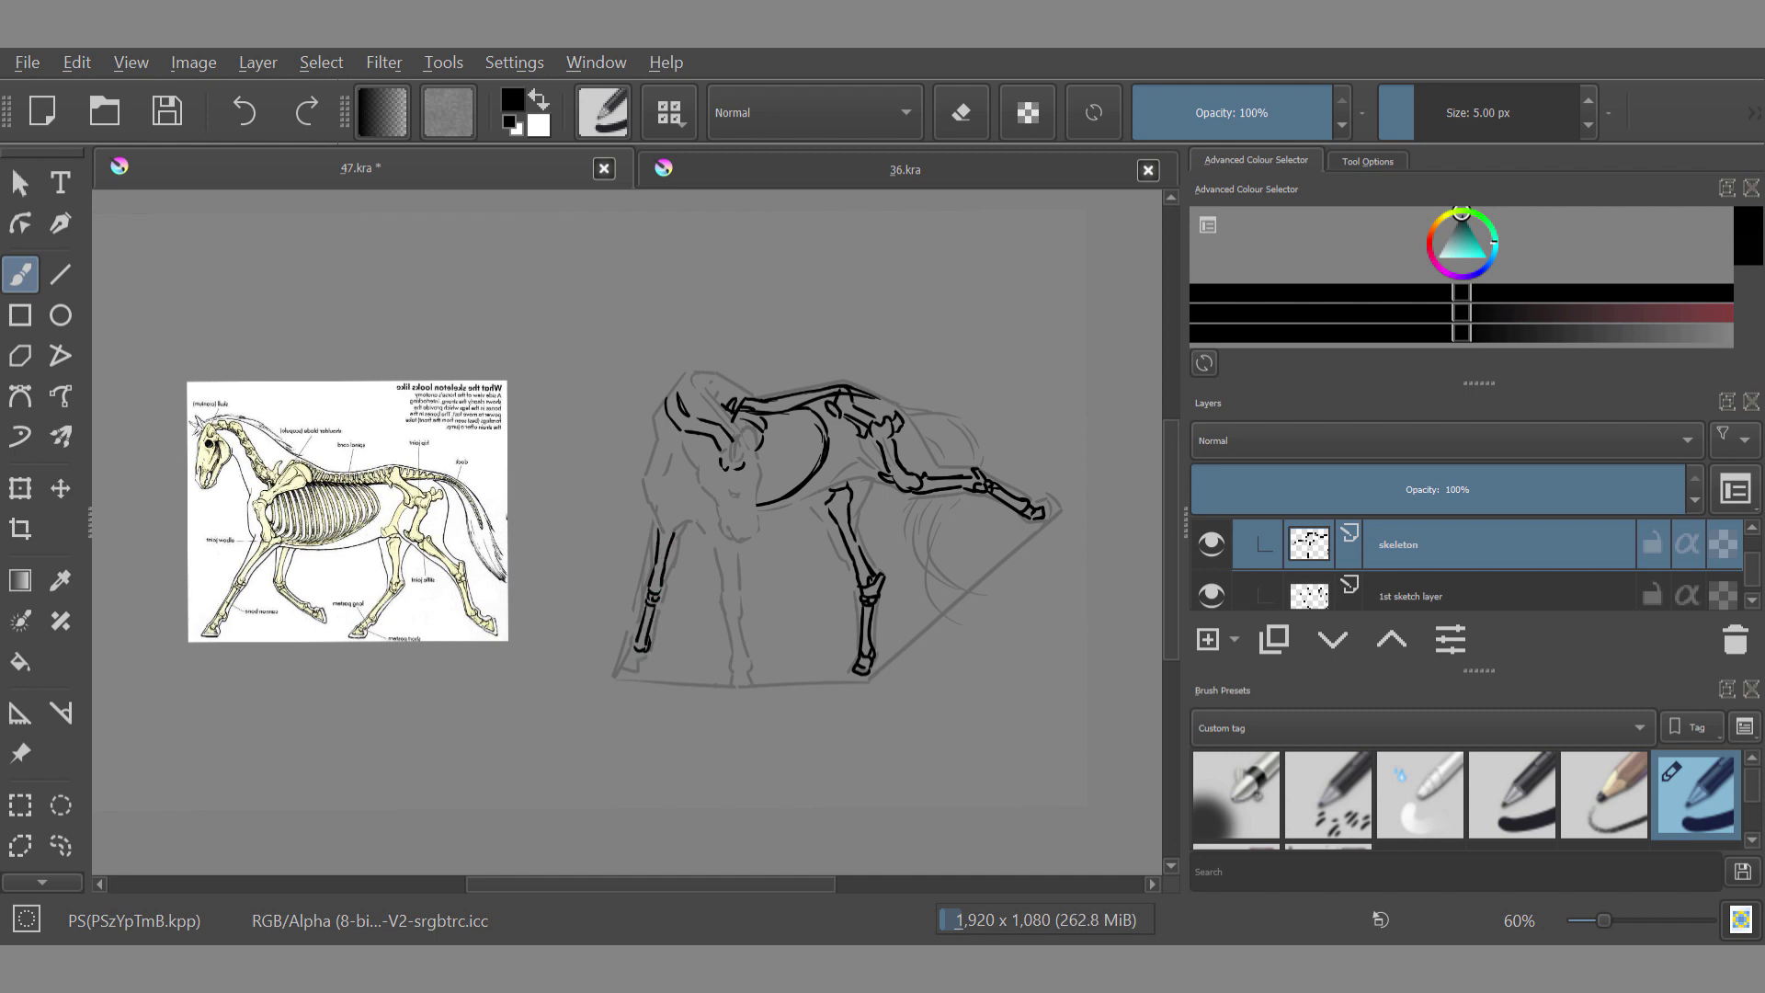
Step: Finish the outer foreleg's hoof bones and sketch the other foreleg's bones from below the muzzle to the hoof
{"action": "left_click_drag", "start_coordinate": [626, 662], "coordinate": [644, 656]}
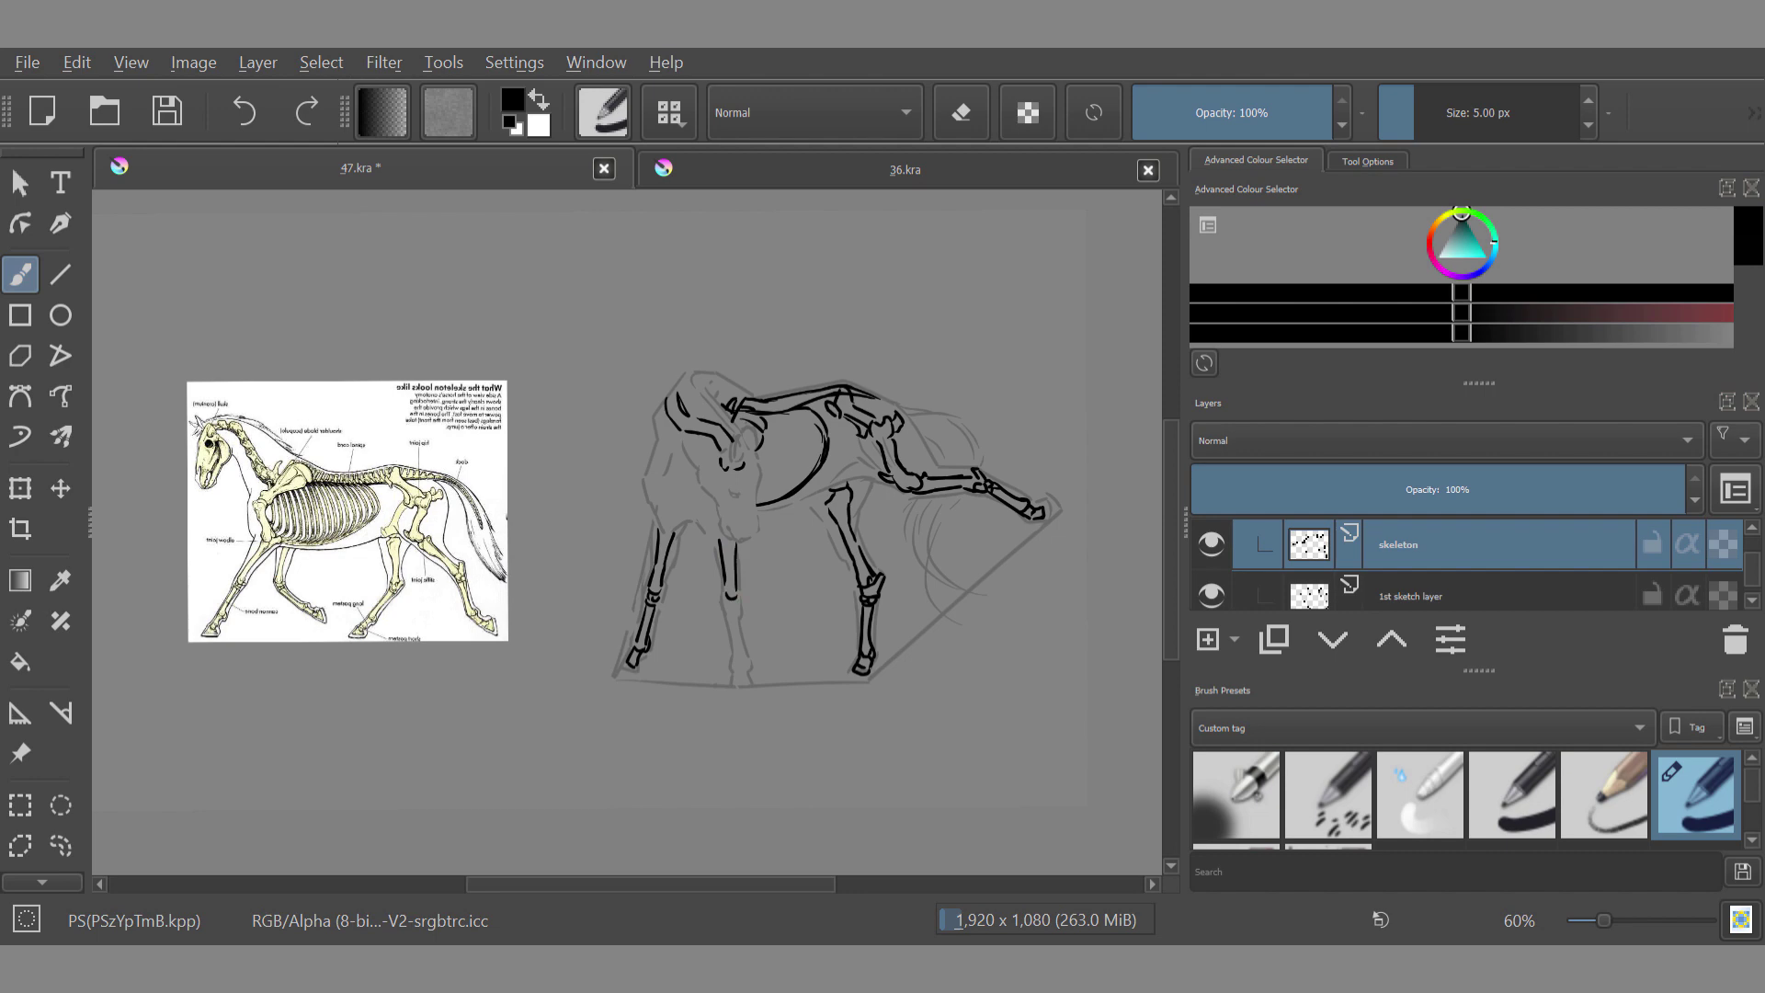
{"action": "left_click_drag", "start_coordinate": [393, 720], "coordinate": [400, 614]}
{"action": "left_click_drag", "start_coordinate": [845, 589], "coordinate": [852, 641]}
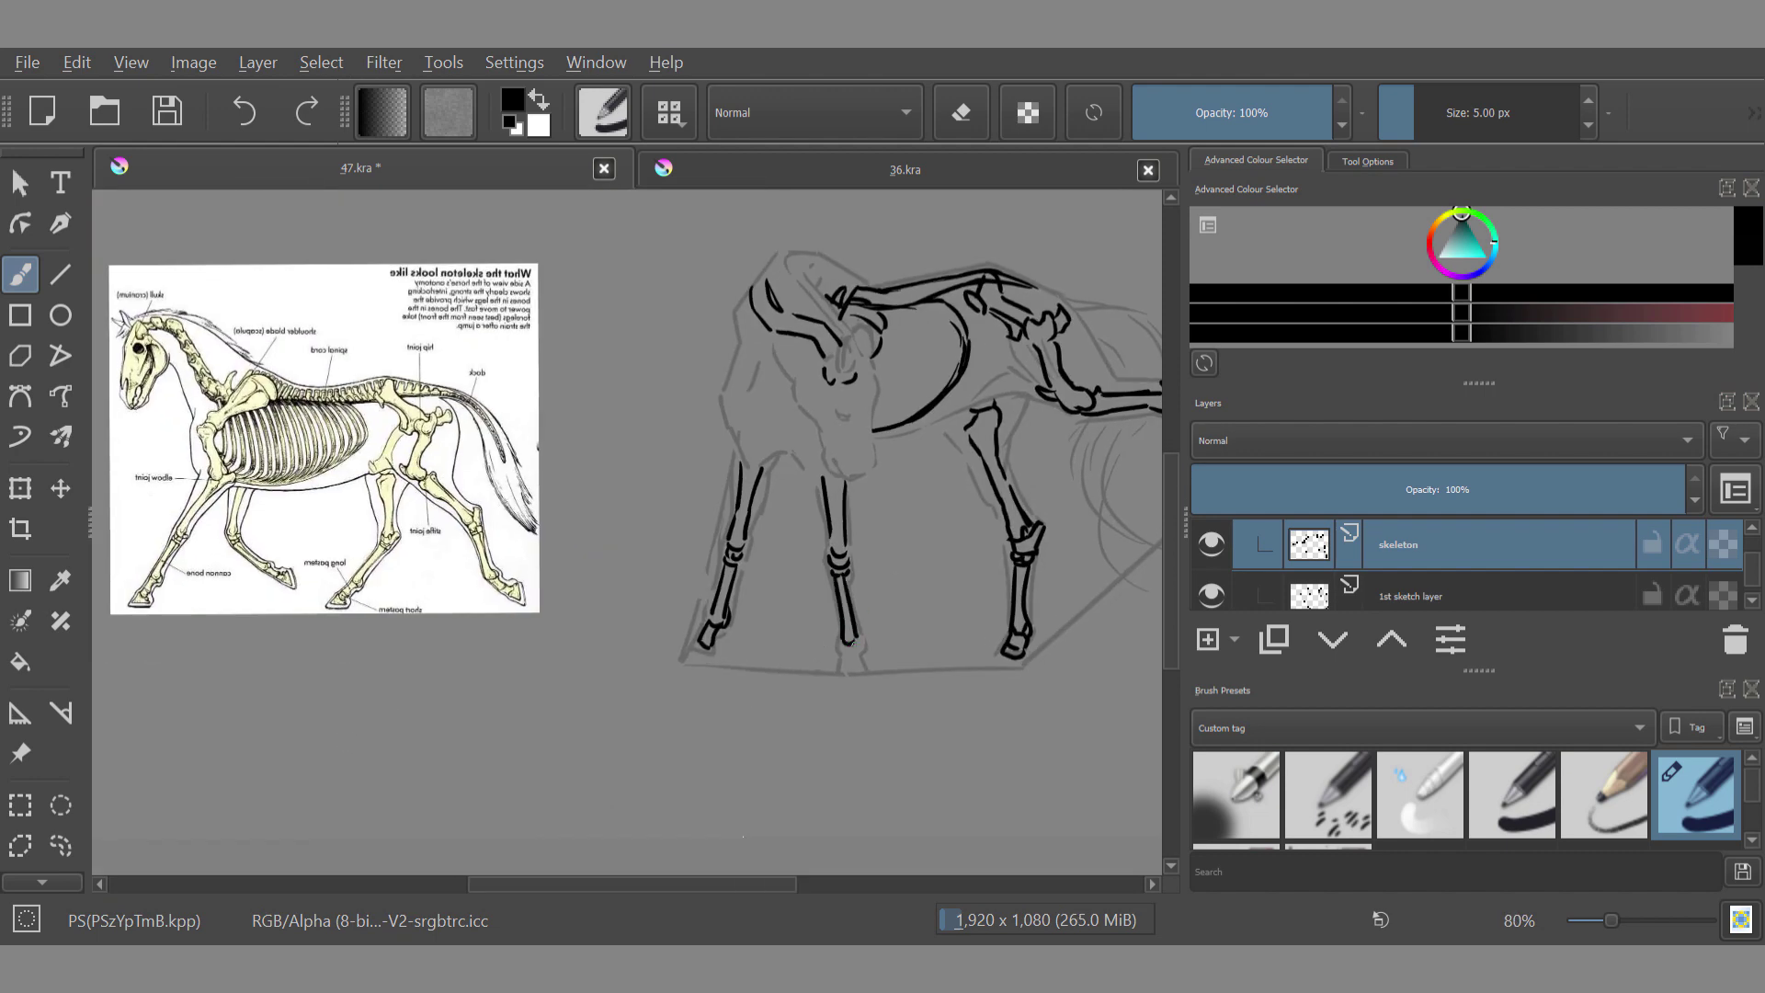
{"action": "left_click_drag", "start_coordinate": [186, 722], "coordinate": [186, 799]}
{"action": "left_click_drag", "start_coordinate": [185, 798], "coordinate": [237, 856]}
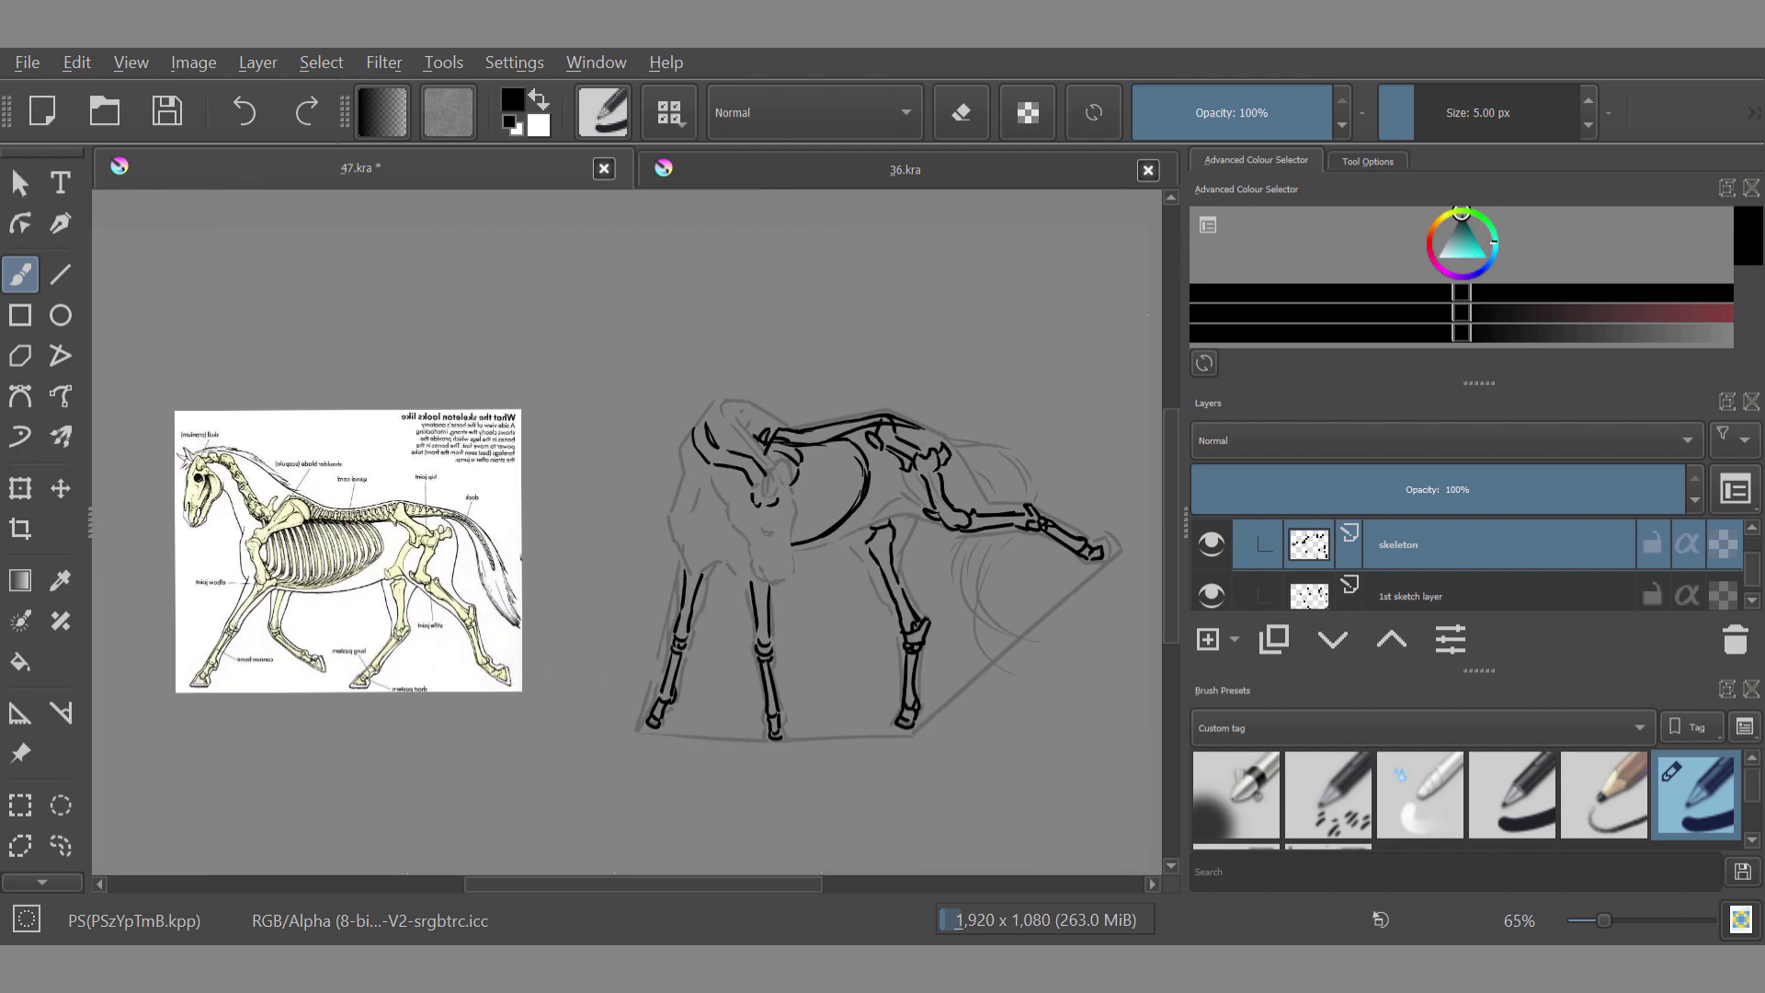
Step: Erase the upper end of the neck bones and redraw it as a rounded bend
{"action": "key", "text": "e"}
{"action": "left_click_drag", "start_coordinate": [696, 453], "coordinate": [748, 430]}
{"action": "key", "text": "e"}
{"action": "left_click_drag", "start_coordinate": [699, 428], "coordinate": [702, 462]}
{"action": "left_click_drag", "start_coordinate": [711, 424], "coordinate": [728, 448]}
Step: Paste the front-view horse skeleton drawing, place it beside the sketch, and hide the ref 2 layer
{"action": "key", "text": "ctrl+v"}
{"action": "key", "text": "ctrl+t"}
{"action": "left_click_drag", "start_coordinate": [886, 557], "coordinate": [596, 566]}
{"action": "left_click_drag", "start_coordinate": [441, 552], "coordinate": [479, 464]}
{"action": "left_click", "coordinate": [1211, 533]}
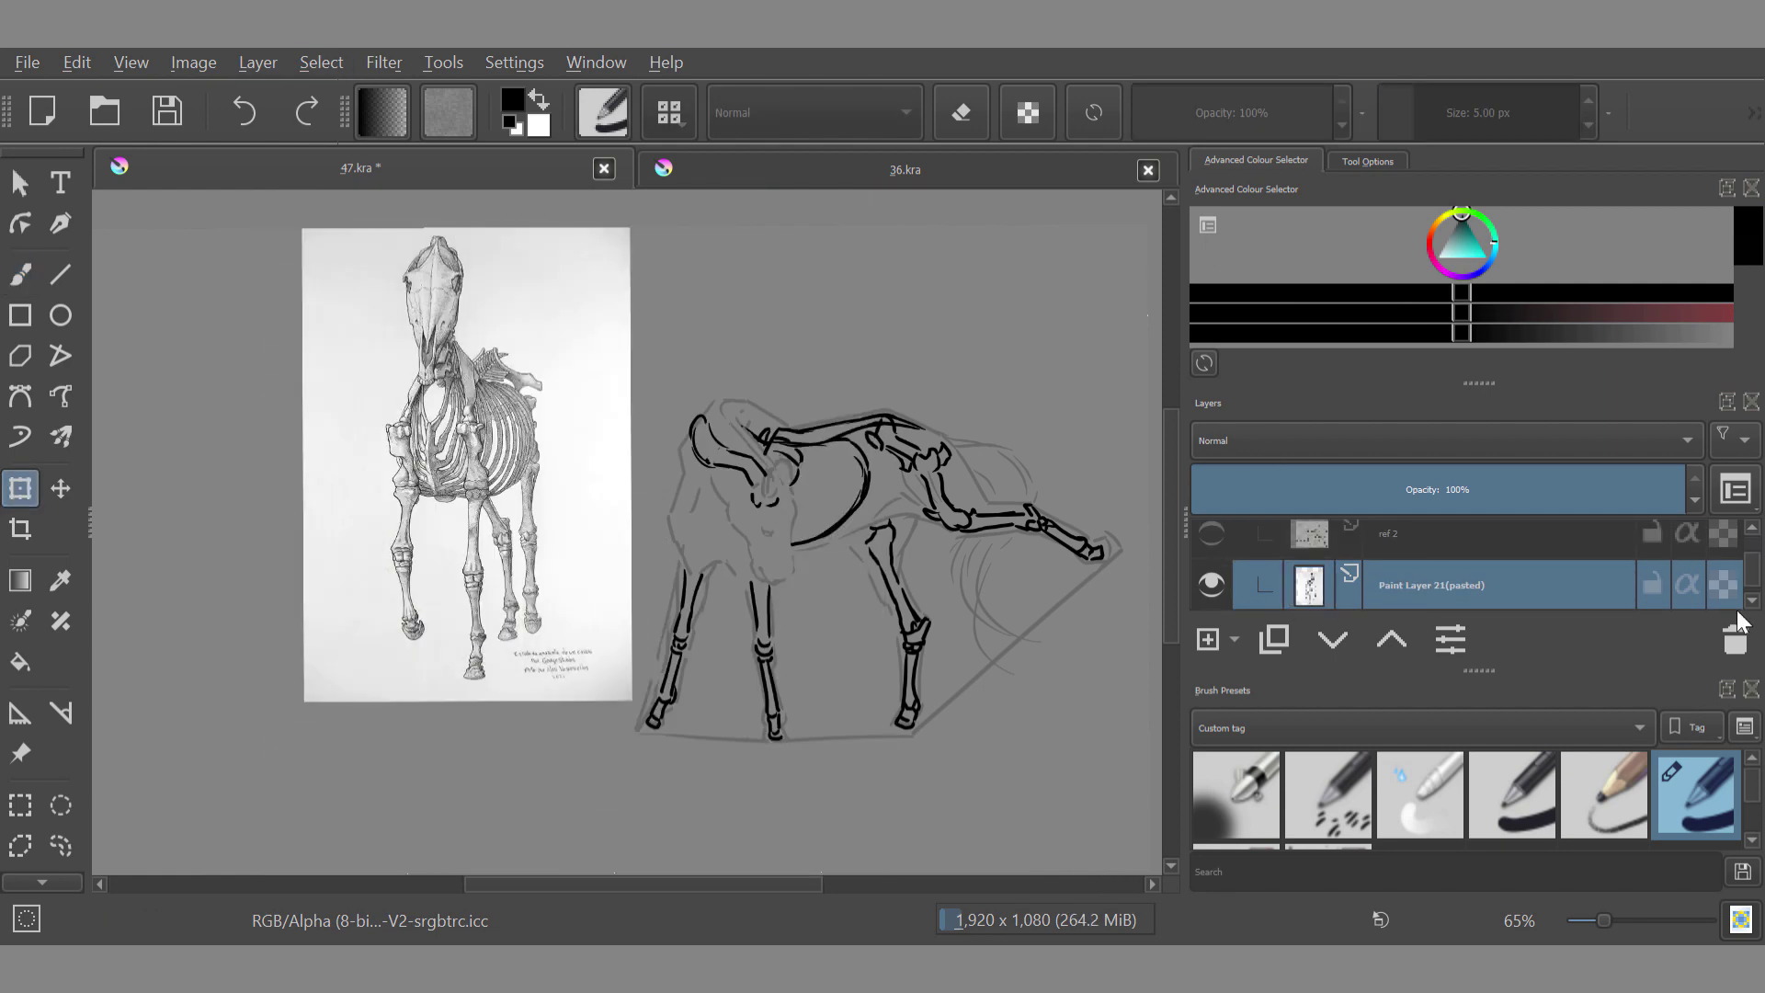
Step: Sketch the elbow and upper arm bones above the outer foreleg on the skeleton layer
{"action": "left_click", "coordinate": [1472, 548]}
{"action": "key", "text": "b"}
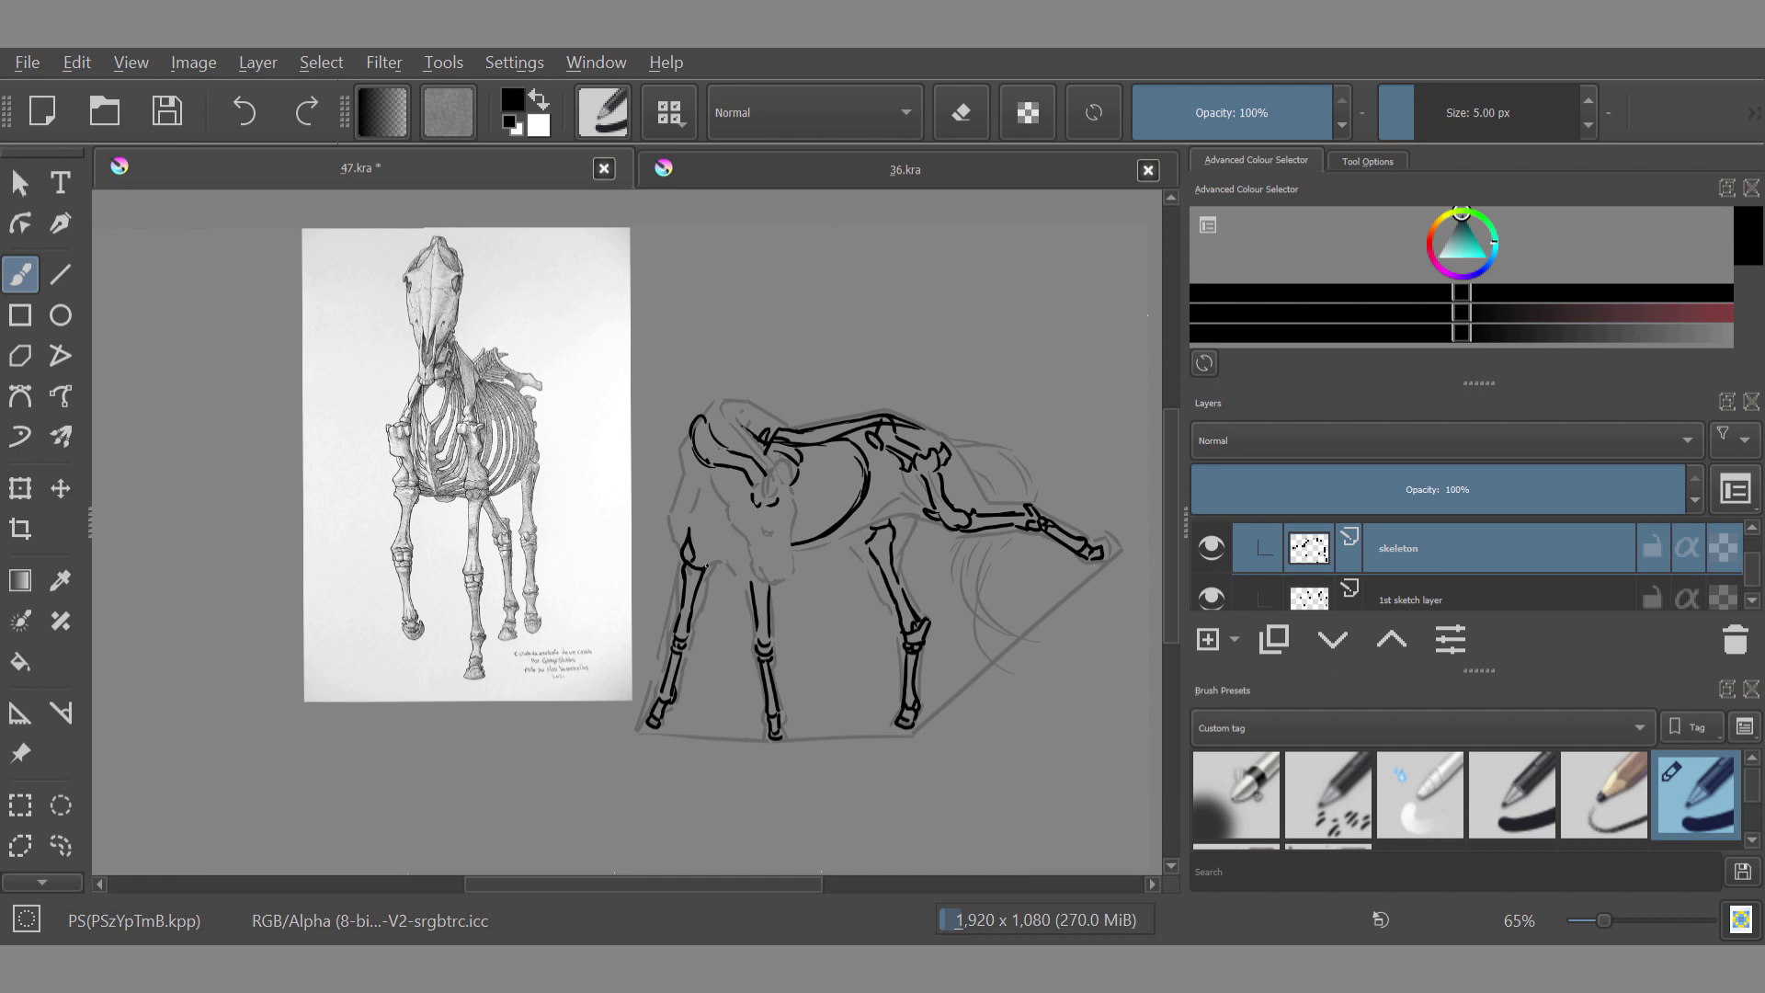
{"action": "left_click_drag", "start_coordinate": [689, 495], "coordinate": [700, 504]}
{"action": "scroll", "coordinate": [676, 561], "scroll_direction": "down", "scroll_amount": 2}
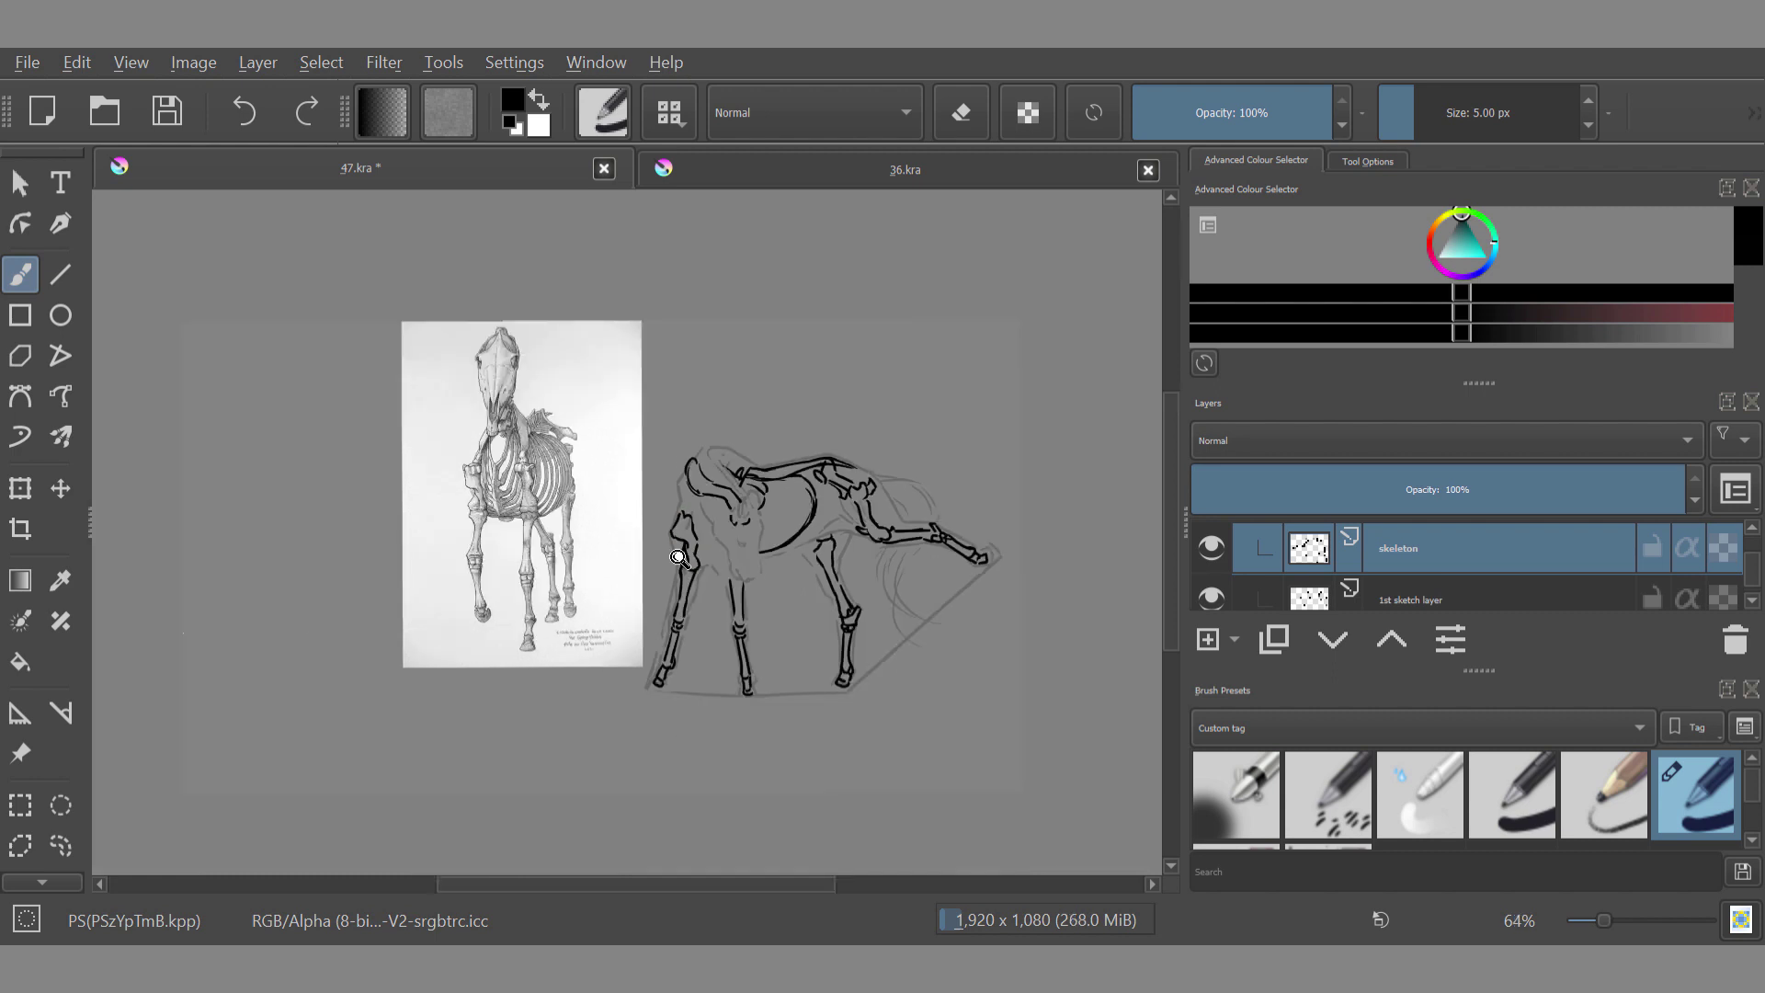
{"action": "scroll", "coordinate": [689, 450], "scroll_direction": "up", "scroll_amount": 2}
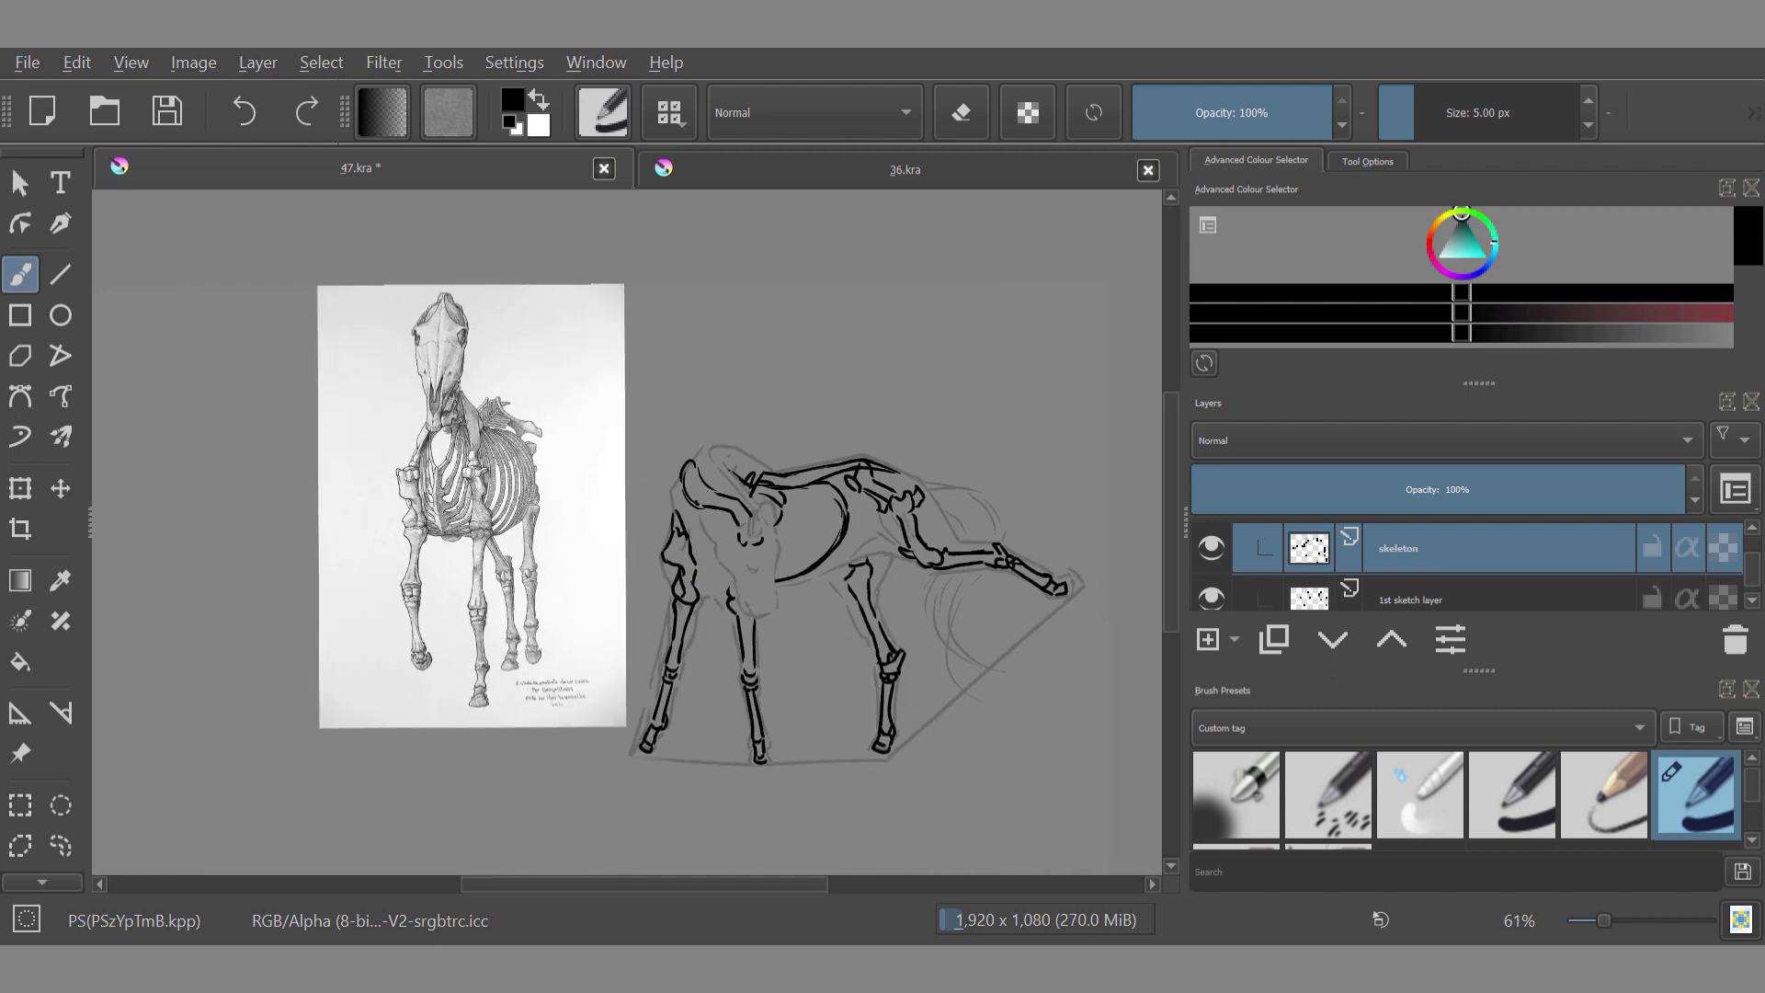
{"action": "scroll", "coordinate": [781, 204], "scroll_direction": "up", "scroll_amount": 1}
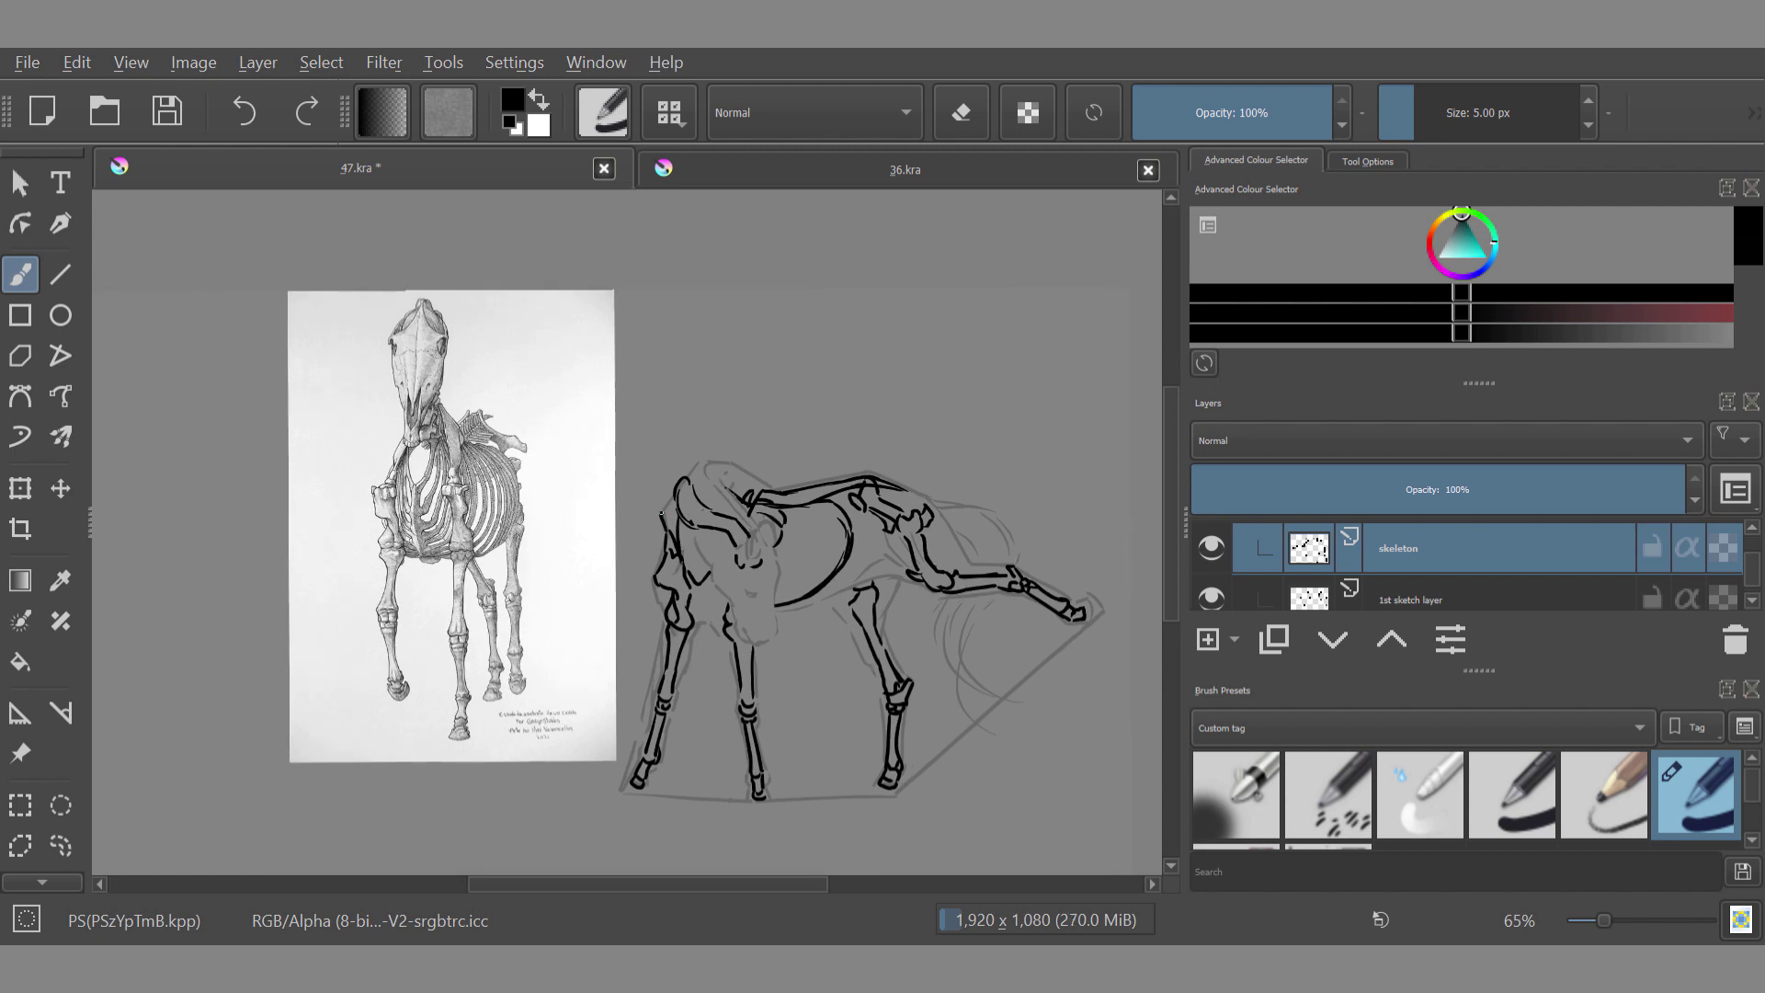
Step: Sketch the shoulder blade along the chest's outer edge and the joint bones between the forelegs
{"action": "key", "text": "ctrl+z"}
{"action": "left_click_drag", "start_coordinate": [835, 436], "coordinate": [821, 457]}
{"action": "left_click_drag", "start_coordinate": [682, 487], "coordinate": [646, 524]}
{"action": "key", "text": "e"}
{"action": "key", "text": "e"}
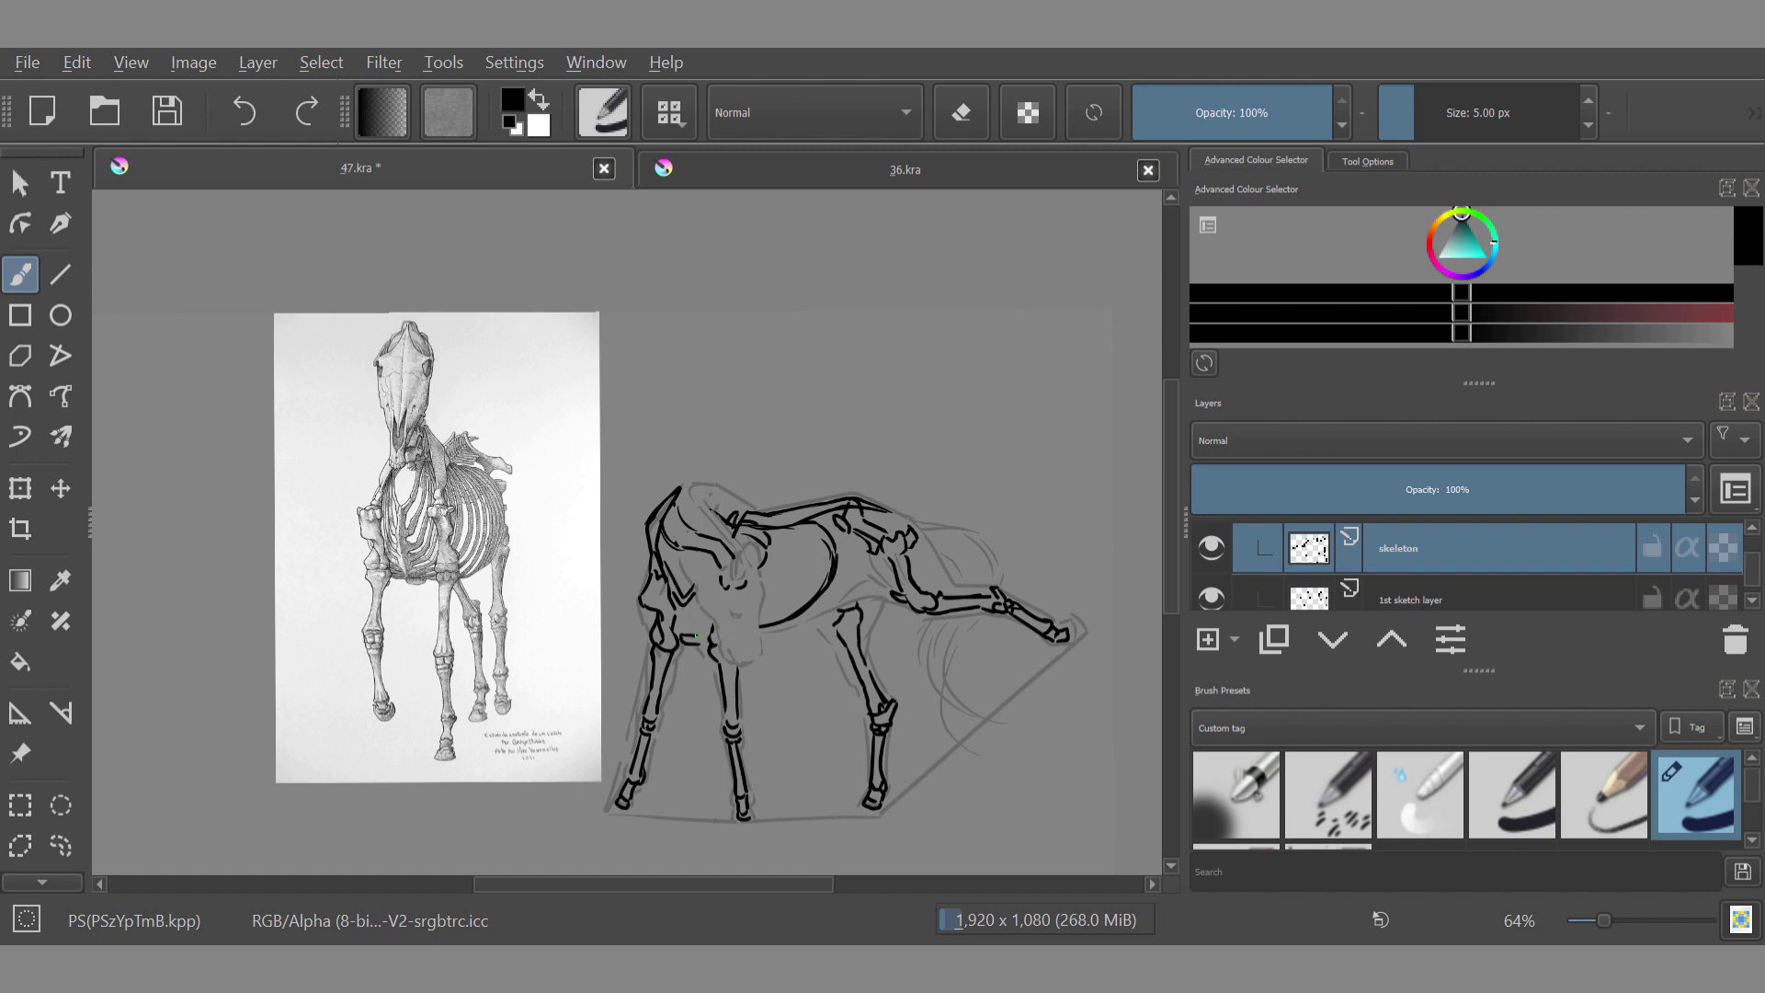
Step: Add an inner rib curve to the ribcage behind the head and save the drawing
{"action": "scroll", "coordinate": [706, 737], "scroll_direction": "down", "scroll_amount": 3}
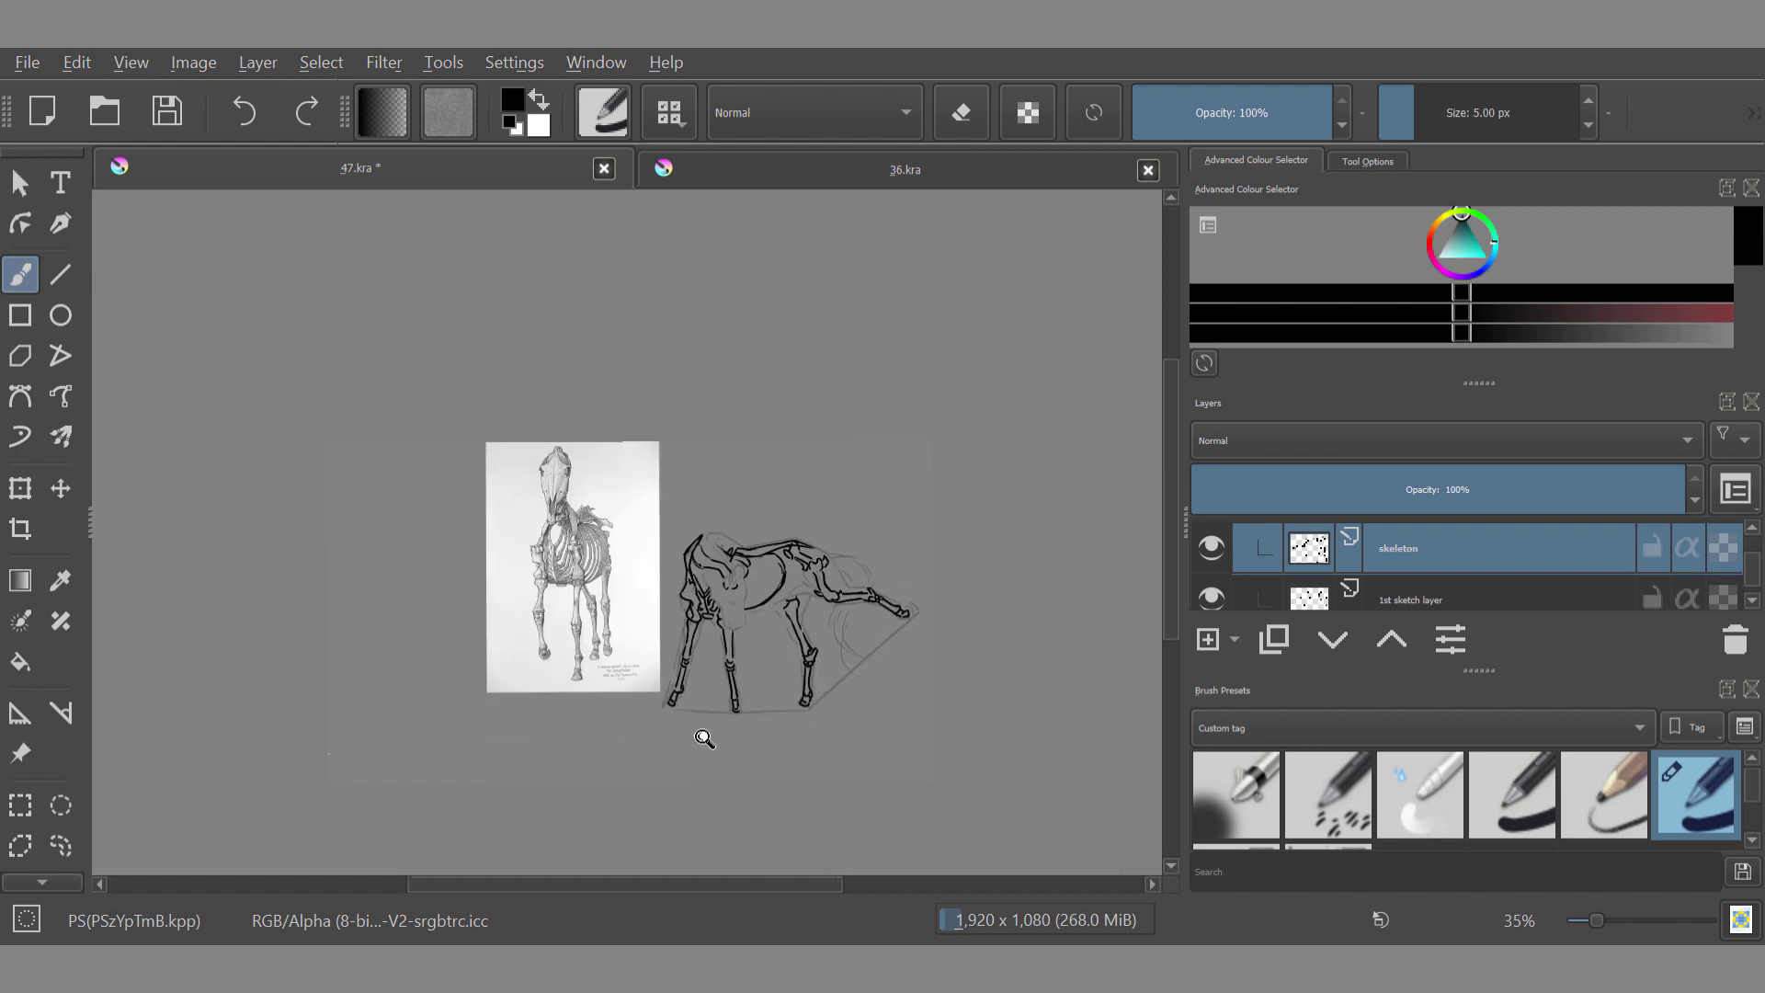
{"action": "scroll", "coordinate": [705, 736], "scroll_direction": "up", "scroll_amount": 3}
{"action": "mouse_move", "coordinate": [724, 508]}
{"action": "left_mouse_down"}
{"action": "mouse_move", "coordinate": [728, 585]}
{"action": "mouse_move", "coordinate": [702, 576]}
{"action": "left_mouse_up"}
{"action": "scroll", "coordinate": [726, 570], "scroll_direction": "down", "scroll_amount": 1}
{"action": "key", "text": "ctrl+z"}
{"action": "scroll", "coordinate": [702, 551], "scroll_direction": "down", "scroll_amount": 1}
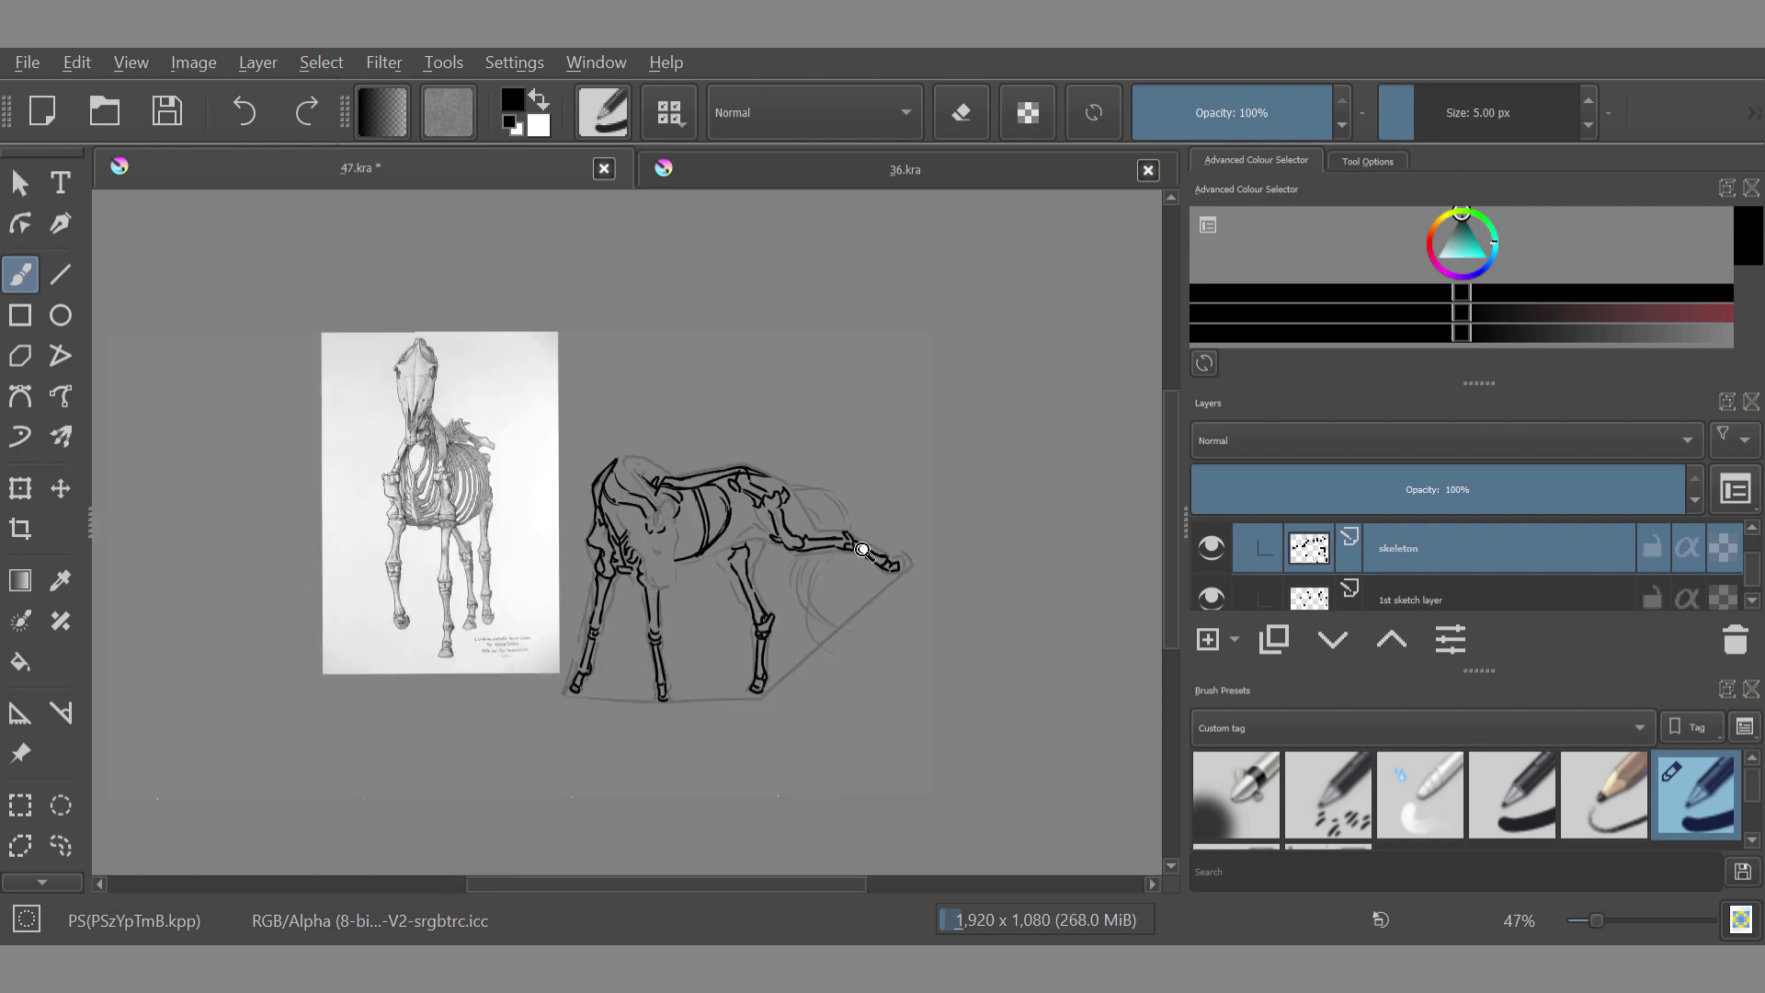
{"action": "scroll", "coordinate": [883, 473], "scroll_direction": "up", "scroll_amount": 1}
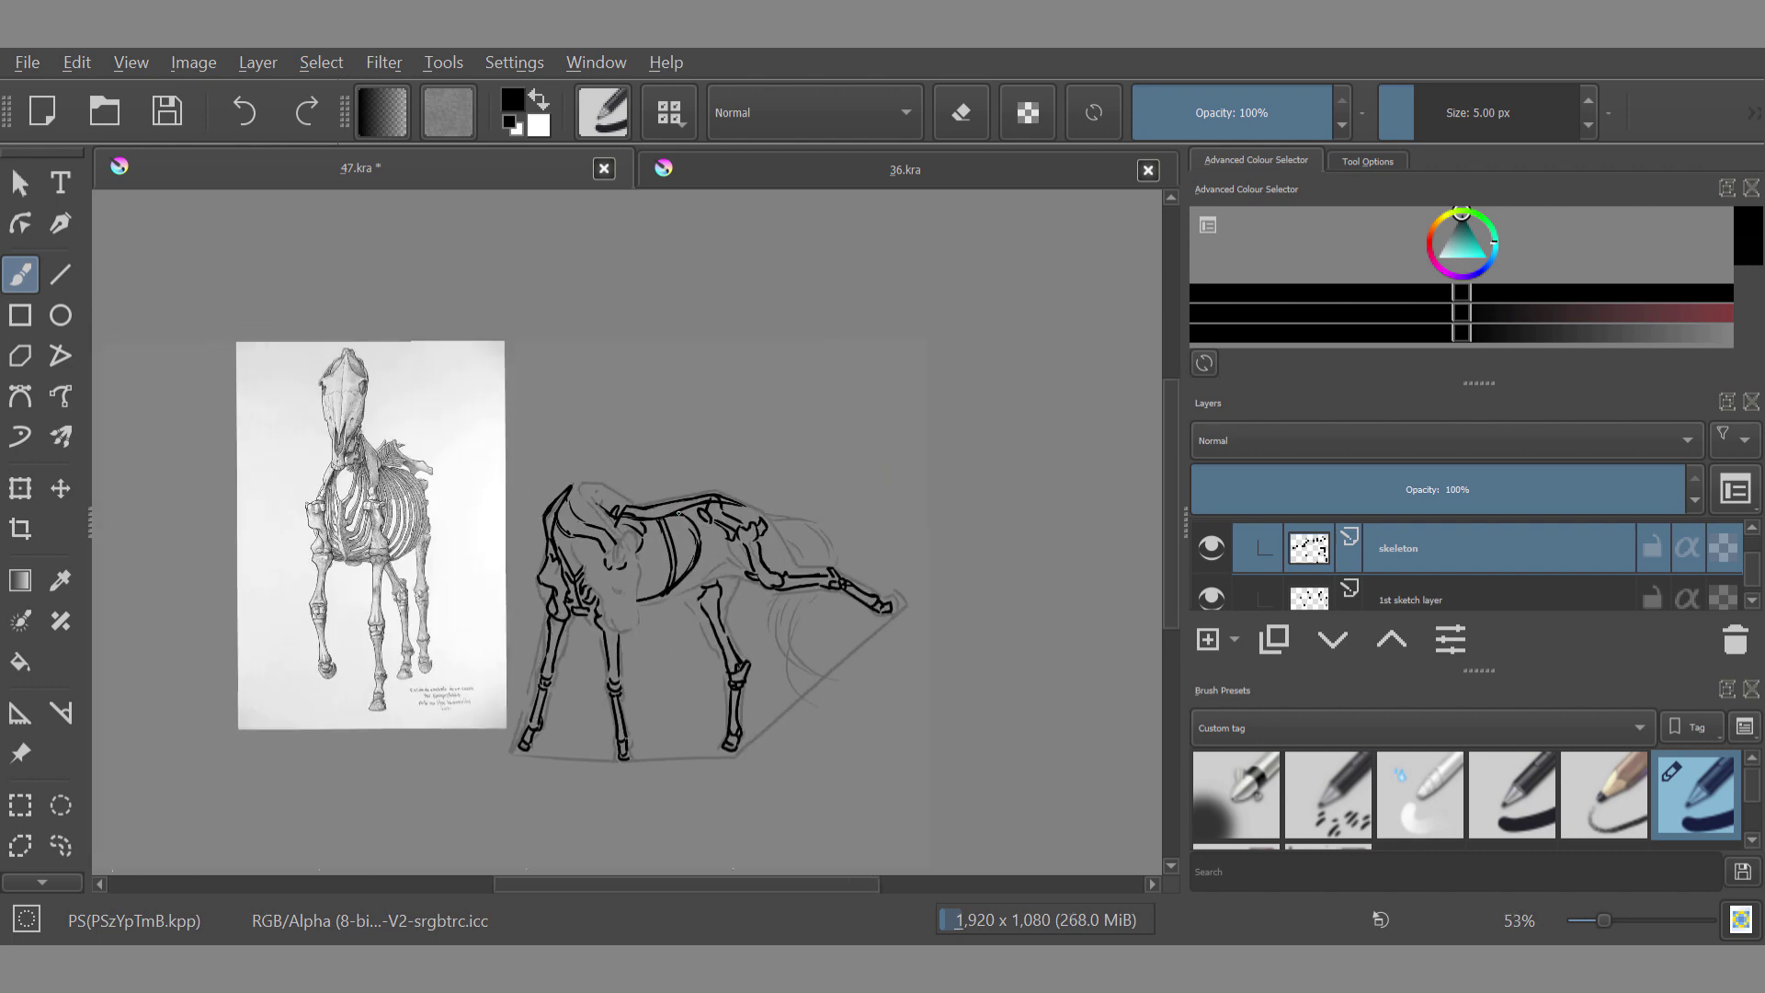
{"action": "scroll", "coordinate": [713, 618], "scroll_direction": "down", "scroll_amount": 3}
{"action": "key", "text": "ctrl+s"}
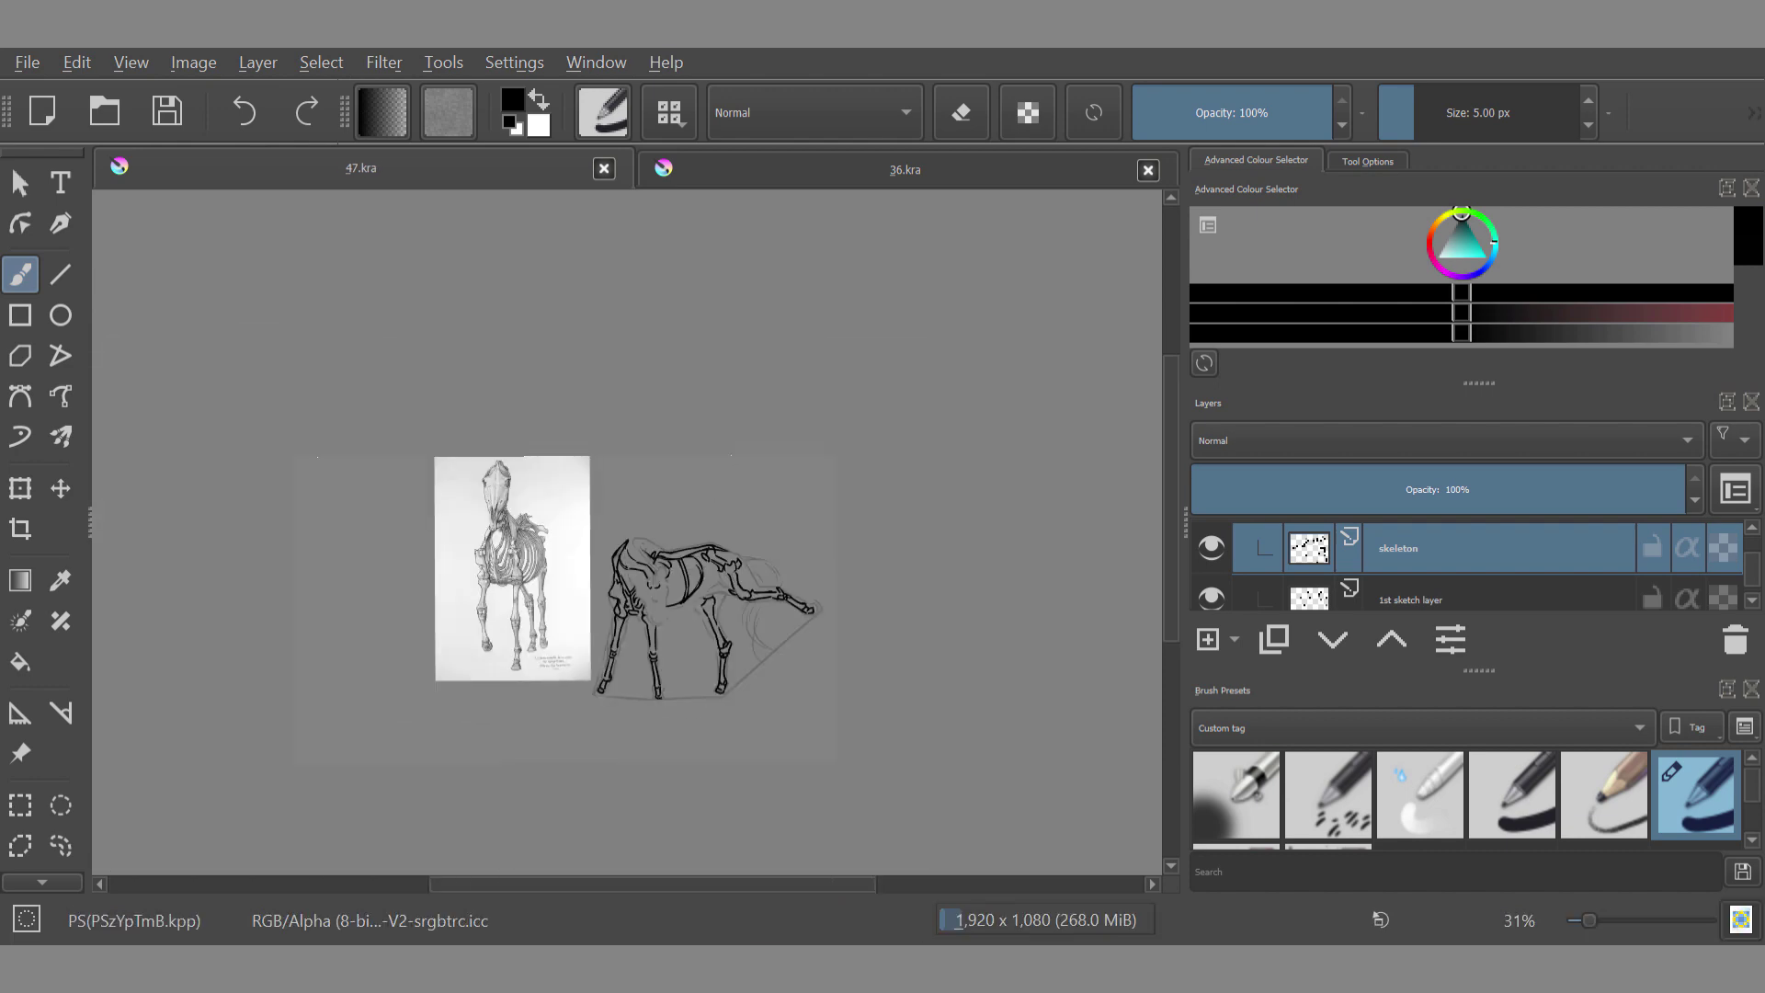
Step: Paste the horse skull photo, mirror it horizontally beside the sketch, return to the skeleton layer, and save the drawing
{"action": "scroll", "coordinate": [669, 669], "scroll_direction": "up", "scroll_amount": 3}
{"action": "key", "text": "ctrl+v"}
{"action": "key", "text": "ctrl+t"}
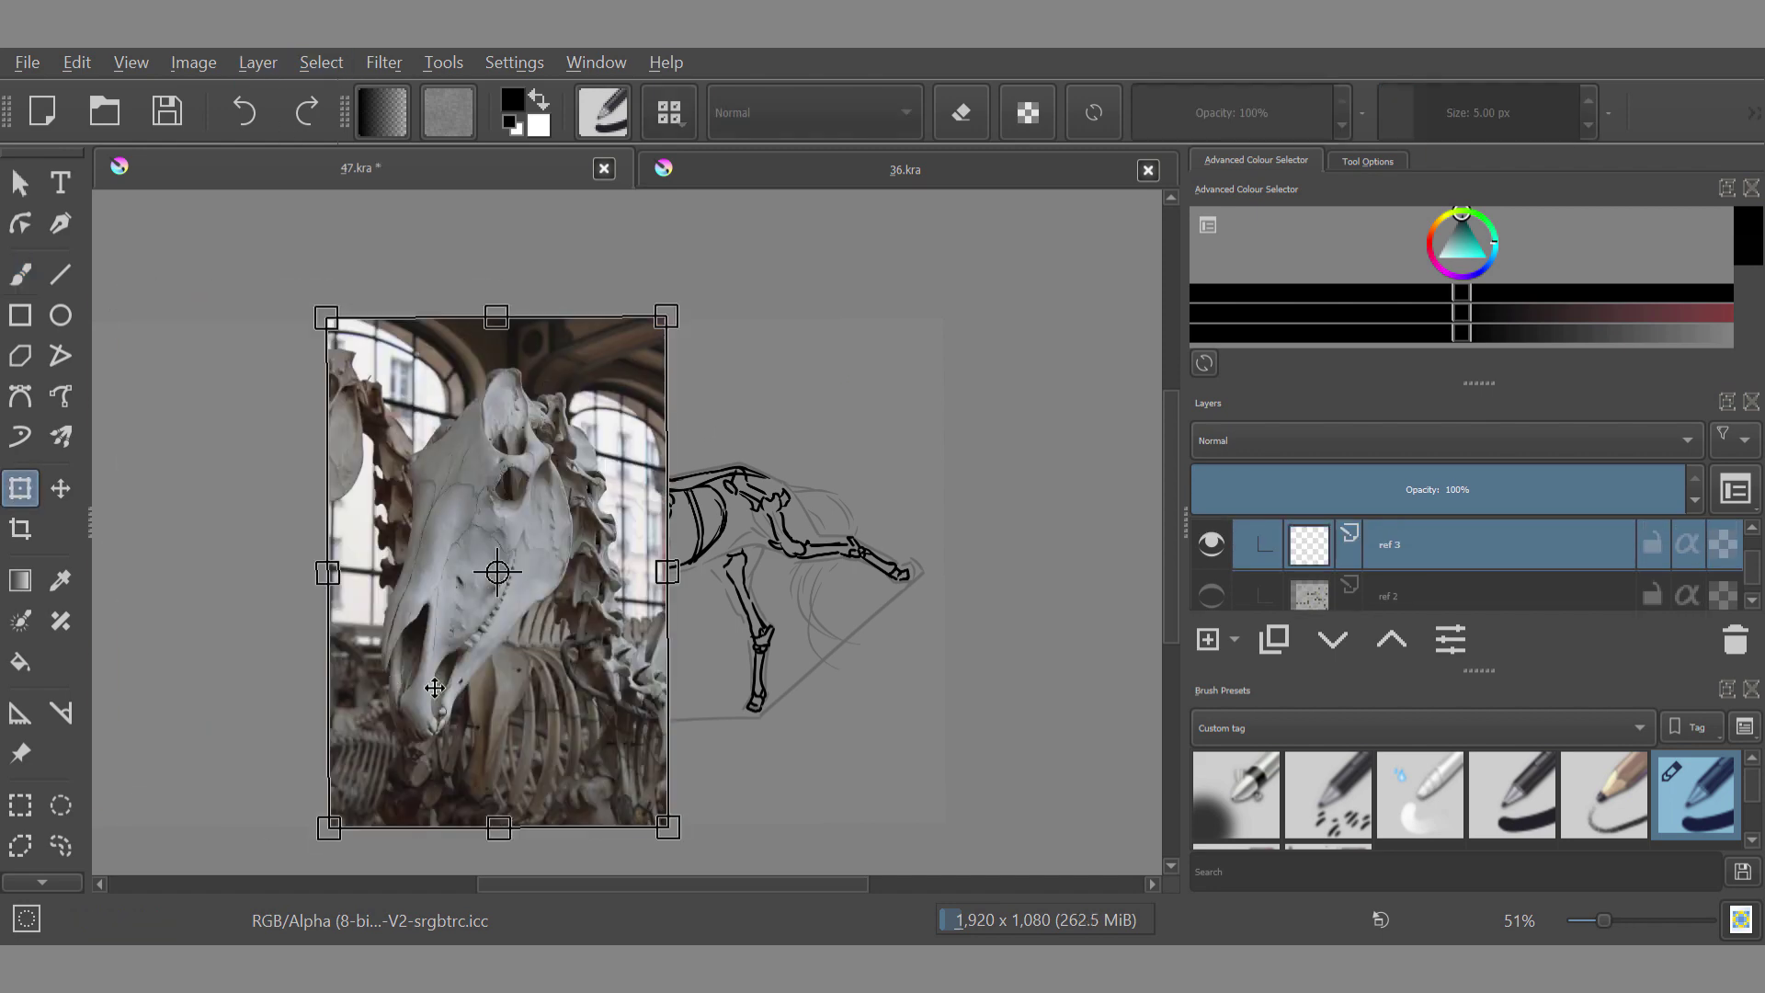
{"action": "scroll", "coordinate": [587, 635], "scroll_direction": "up", "scroll_amount": 3}
{"action": "left_click_drag", "start_coordinate": [146, 299], "coordinate": [218, 317]}
{"action": "key", "text": "Return"}
{"action": "key", "text": "b"}
{"action": "scroll", "coordinate": [1592, 561], "scroll_direction": "down", "scroll_amount": 2}
{"action": "left_click", "coordinate": [1592, 538]}
{"action": "scroll", "coordinate": [106, 343], "scroll_direction": "up", "scroll_amount": 1}
{"action": "key", "text": "ctrl+s"}
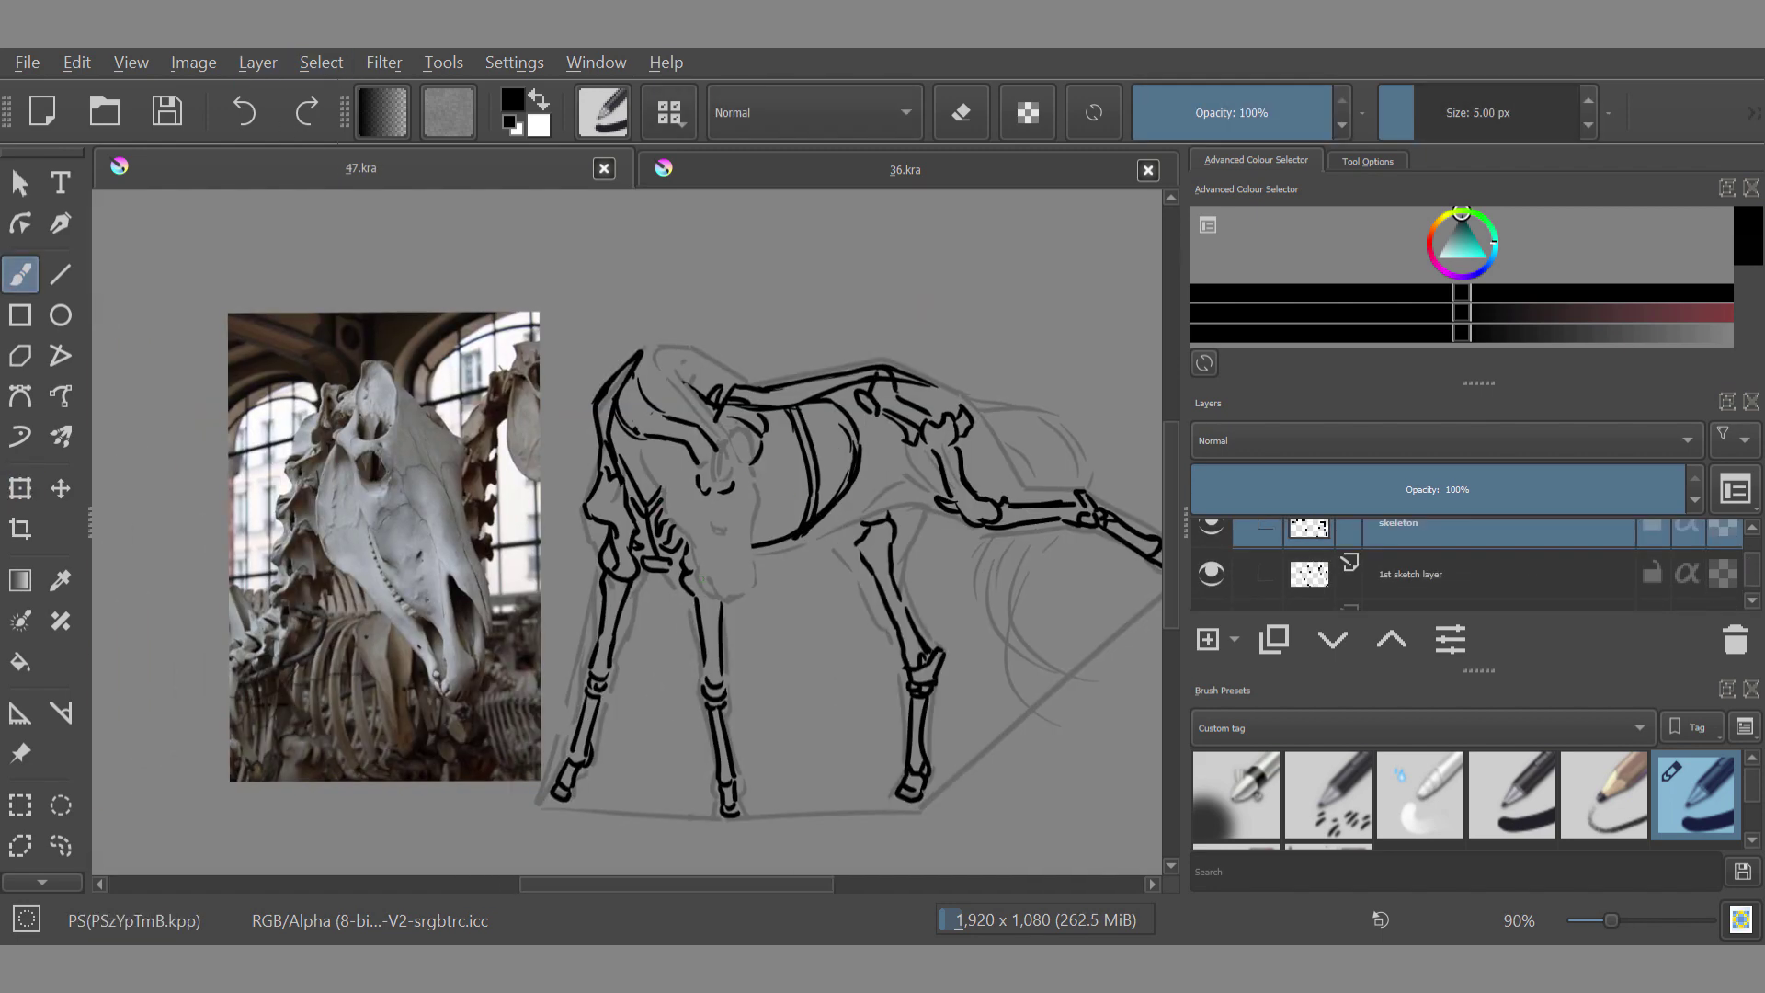
Step: Sketch the skull's brow, eye socket and cheek contour over the horse's head on the skeleton layer
{"action": "mouse_move", "coordinate": [715, 443]}
{"action": "left_mouse_down"}
{"action": "mouse_move", "coordinate": [732, 483]}
{"action": "mouse_move", "coordinate": [740, 466]}
{"action": "left_mouse_up"}
{"action": "mouse_move", "coordinate": [747, 462]}
{"action": "left_mouse_down"}
{"action": "mouse_move", "coordinate": [759, 507]}
{"action": "mouse_move", "coordinate": [728, 541]}
{"action": "left_mouse_up"}
{"action": "key", "text": "ctrl+z"}
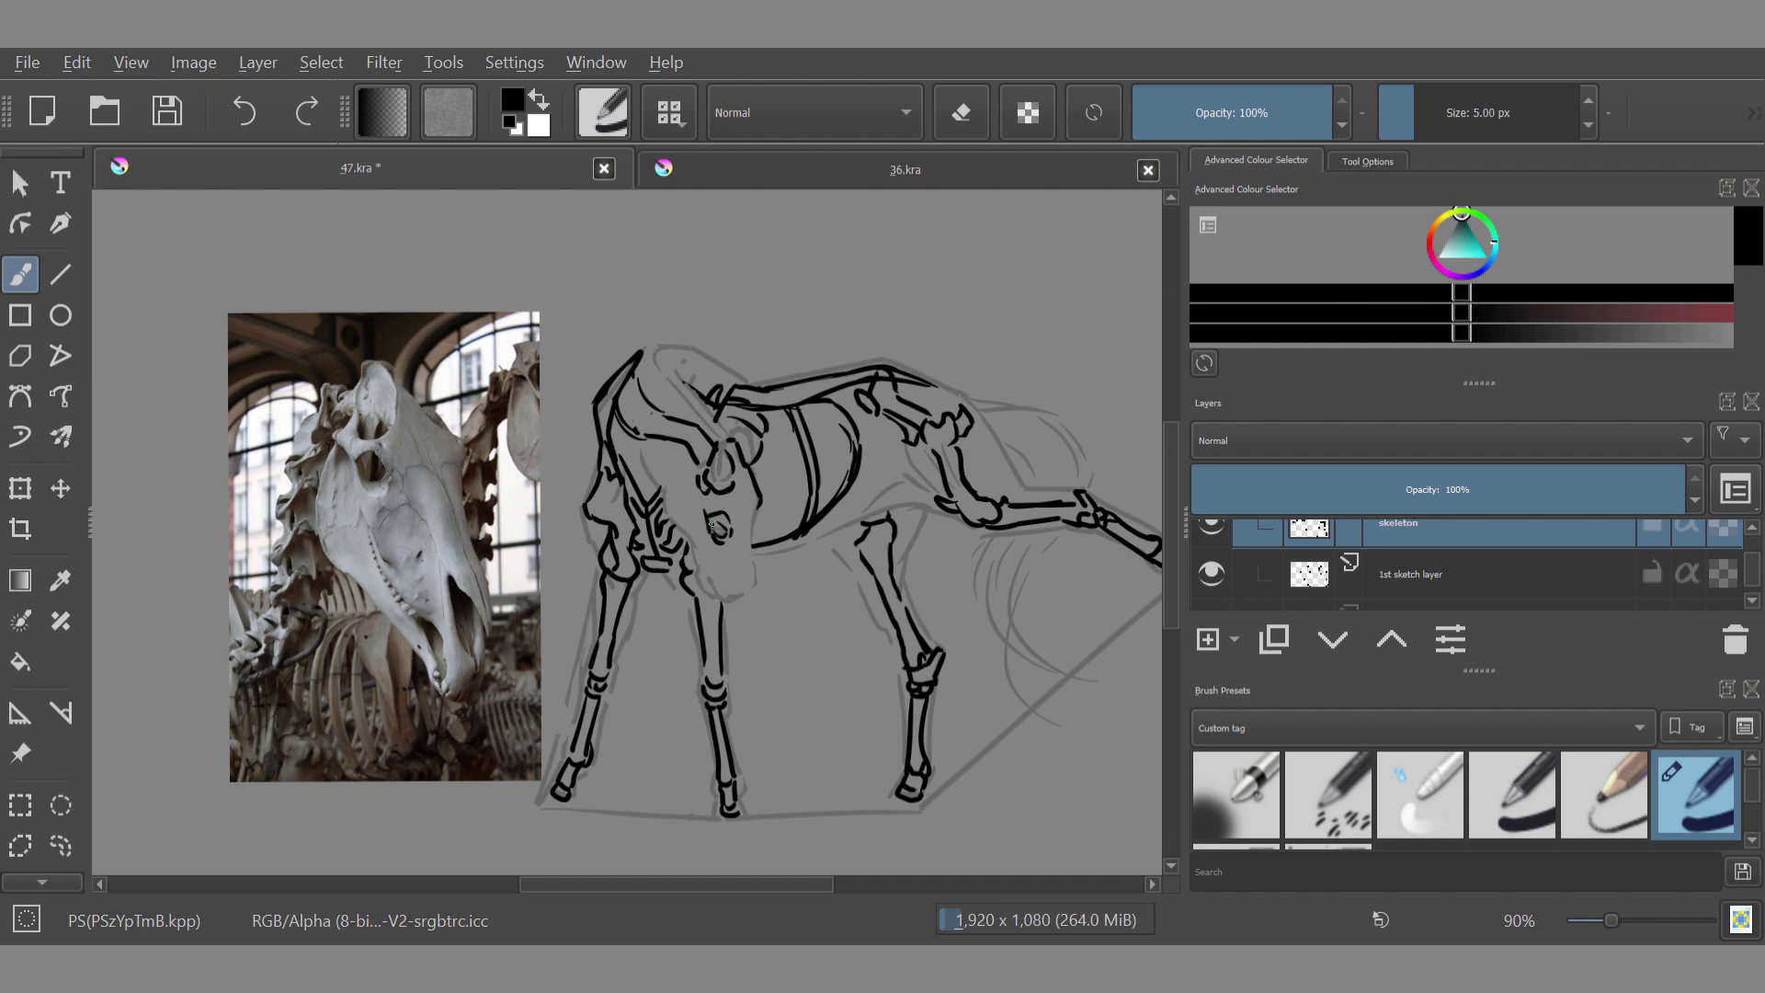
{"action": "mouse_move", "coordinate": [685, 478]}
{"action": "left_mouse_down"}
{"action": "mouse_move", "coordinate": [710, 457]}
{"action": "mouse_move", "coordinate": [679, 531]}
{"action": "mouse_move", "coordinate": [666, 513]}
{"action": "mouse_move", "coordinate": [712, 585]}
{"action": "left_mouse_up"}
{"action": "key", "text": "ctrl+z"}
{"action": "key", "text": "ctrl+z"}
{"action": "key", "text": "ctrl+z"}
{"action": "key", "text": "ctrl+z"}
{"action": "key", "text": "ctrl+z"}
{"action": "left_click_drag", "start_coordinate": [748, 482], "coordinate": [741, 574]}
{"action": "mouse_move", "coordinate": [679, 456]}
{"action": "left_mouse_down"}
{"action": "mouse_move", "coordinate": [802, 522]}
{"action": "mouse_move", "coordinate": [796, 464]}
{"action": "left_mouse_up"}
Step: Adjust the skull lines on the skeleton layer using a freehand selection and reduce the brush size to 2.57 px
{"action": "key", "text": "e"}
{"action": "left_click", "coordinate": [61, 845]}
{"action": "left_click", "coordinate": [60, 488]}
{"action": "left_click", "coordinate": [61, 845]}
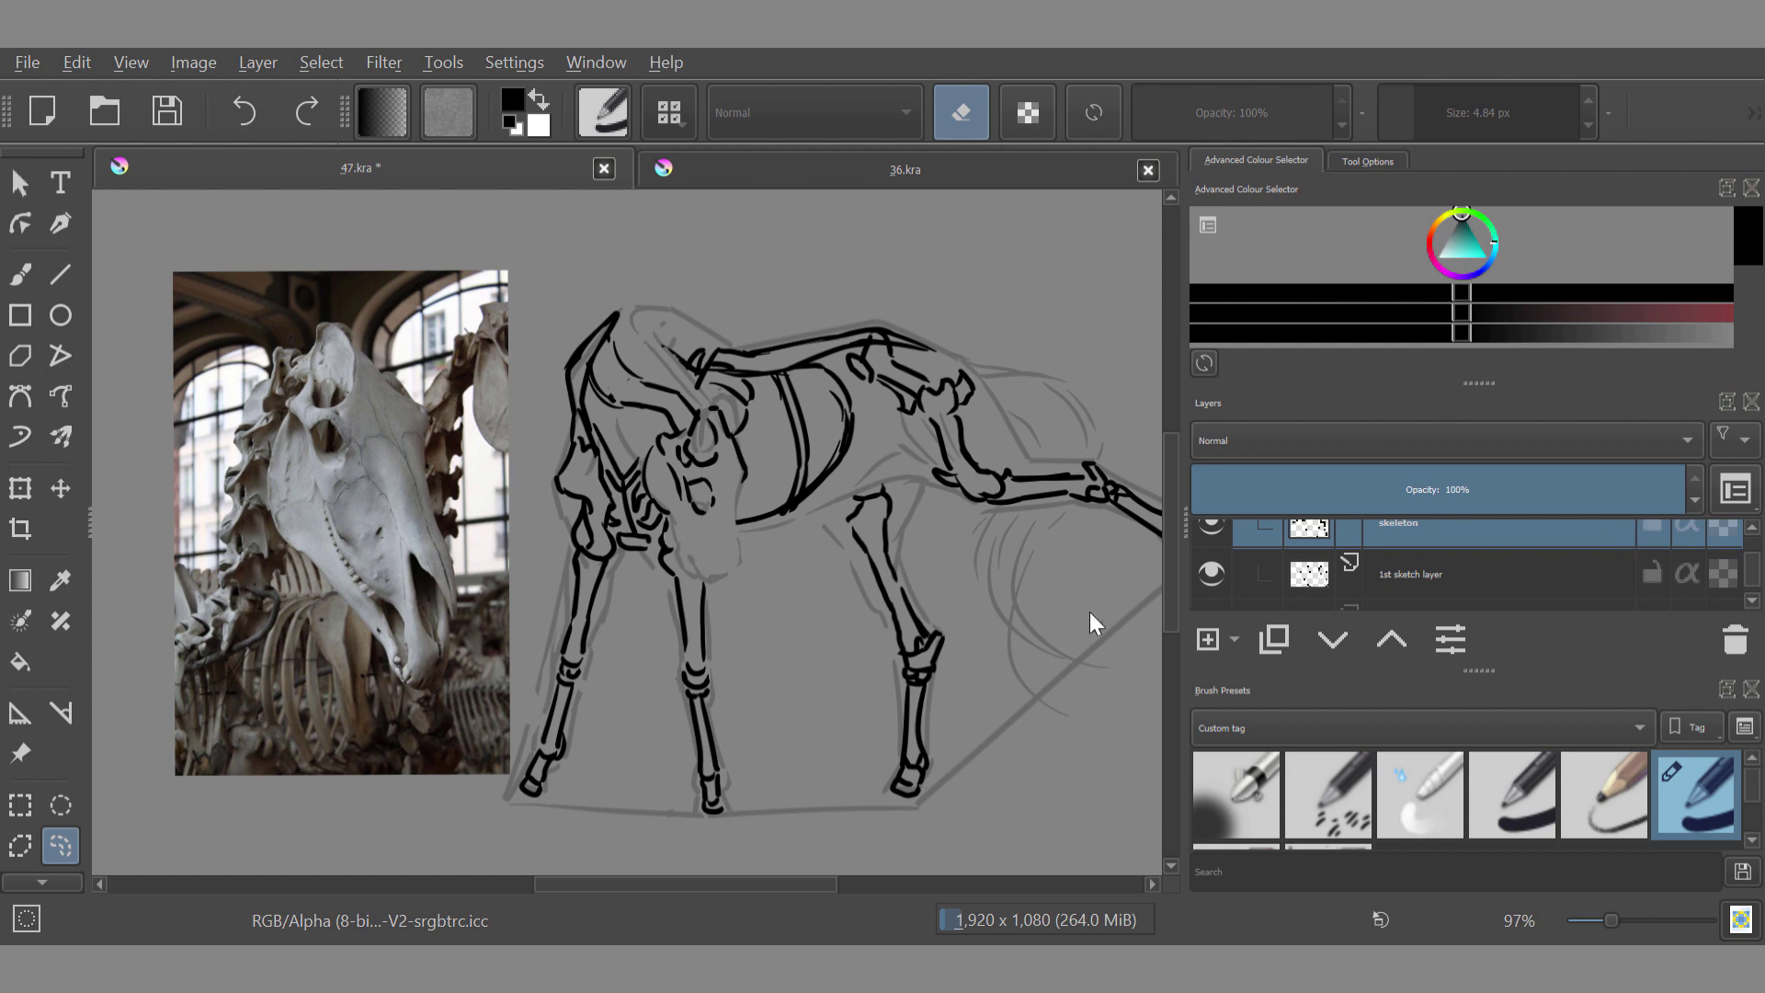
{"action": "left_click", "coordinate": [1398, 528]}
{"action": "scroll", "coordinate": [815, 626], "scroll_direction": "down", "scroll_amount": 3}
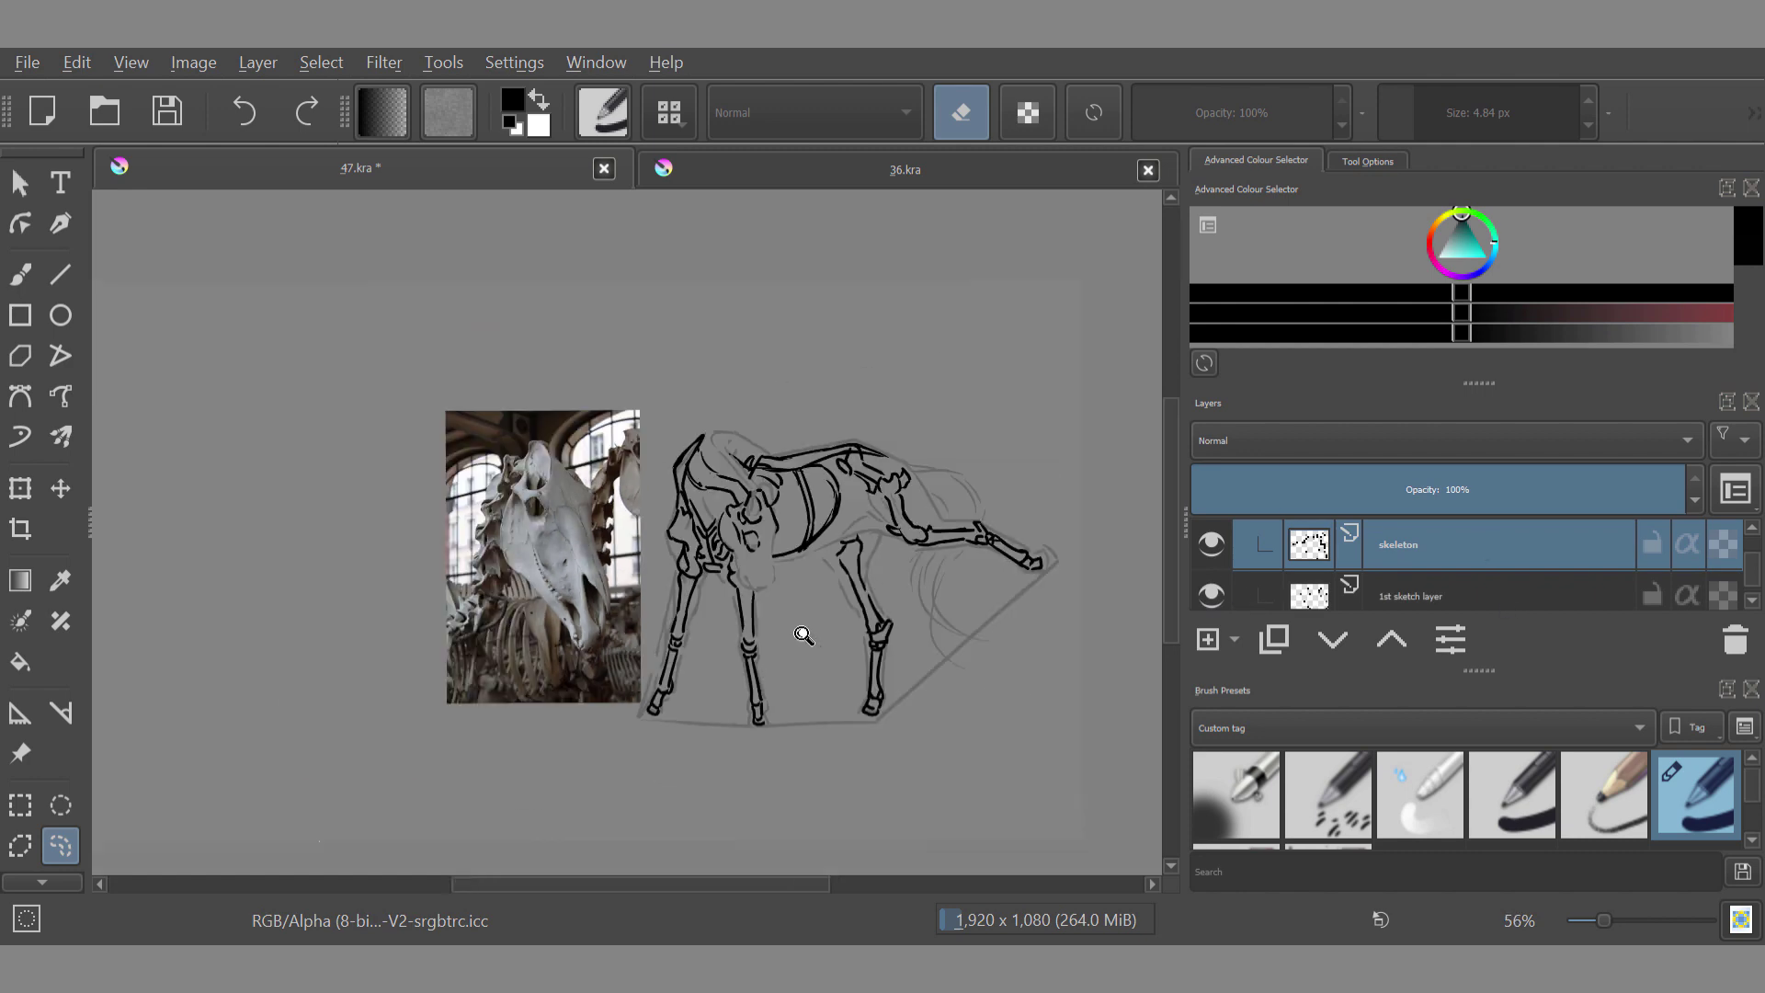
{"action": "scroll", "coordinate": [828, 609], "scroll_direction": "up", "scroll_amount": 2}
{"action": "key", "text": "b"}
{"action": "left_click", "coordinate": [1206, 593]}
{"action": "left_click", "coordinate": [1207, 592]}
{"action": "scroll", "coordinate": [765, 609], "scroll_direction": "up", "scroll_amount": 1}
{"action": "left_click_drag", "start_coordinate": [754, 630], "coordinate": [746, 630]}
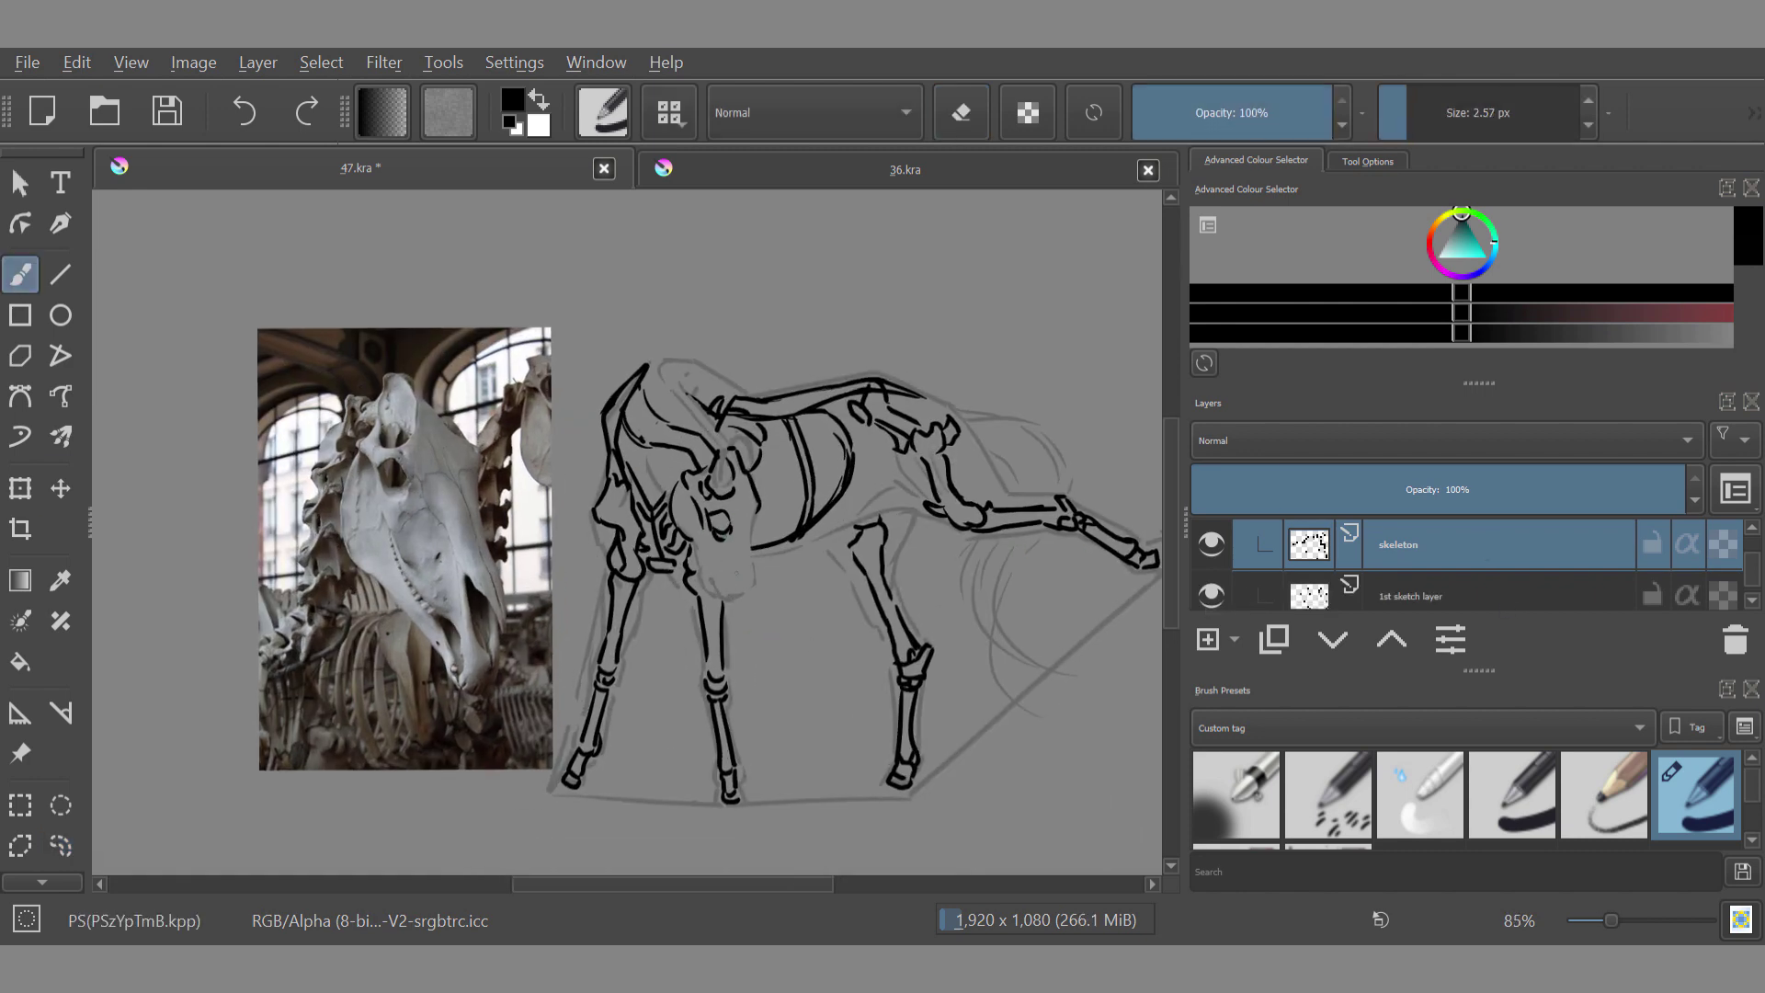
Step: Sketch the nasal bone and the sides of the skull's muzzle below the eye socket
{"action": "mouse_move", "coordinate": [705, 533]}
{"action": "left_mouse_down"}
{"action": "mouse_move", "coordinate": [716, 570]}
{"action": "mouse_move", "coordinate": [751, 587]}
{"action": "left_mouse_up"}
{"action": "left_click_drag", "start_coordinate": [752, 518], "coordinate": [735, 604]}
{"action": "key", "text": "ctrl+z"}
{"action": "key", "text": "ctrl+z"}
{"action": "key", "text": "ctrl+z"}
{"action": "key", "text": "ctrl+z"}
{"action": "left_click_drag", "start_coordinate": [752, 519], "coordinate": [749, 586]}
Step: Refine the tip of the skull's muzzle while checking it in mirrored view and against the 1st sketch layer
{"action": "left_click", "coordinate": [1212, 596]}
{"action": "key", "text": "m"}
{"action": "scroll", "coordinate": [469, 308], "scroll_direction": "down", "scroll_amount": 1}
{"action": "left_click", "coordinate": [1212, 596]}
{"action": "left_click_drag", "start_coordinate": [502, 564], "coordinate": [505, 582]}
{"action": "left_click", "coordinate": [1212, 596]}
{"action": "left_click", "coordinate": [1212, 596]}
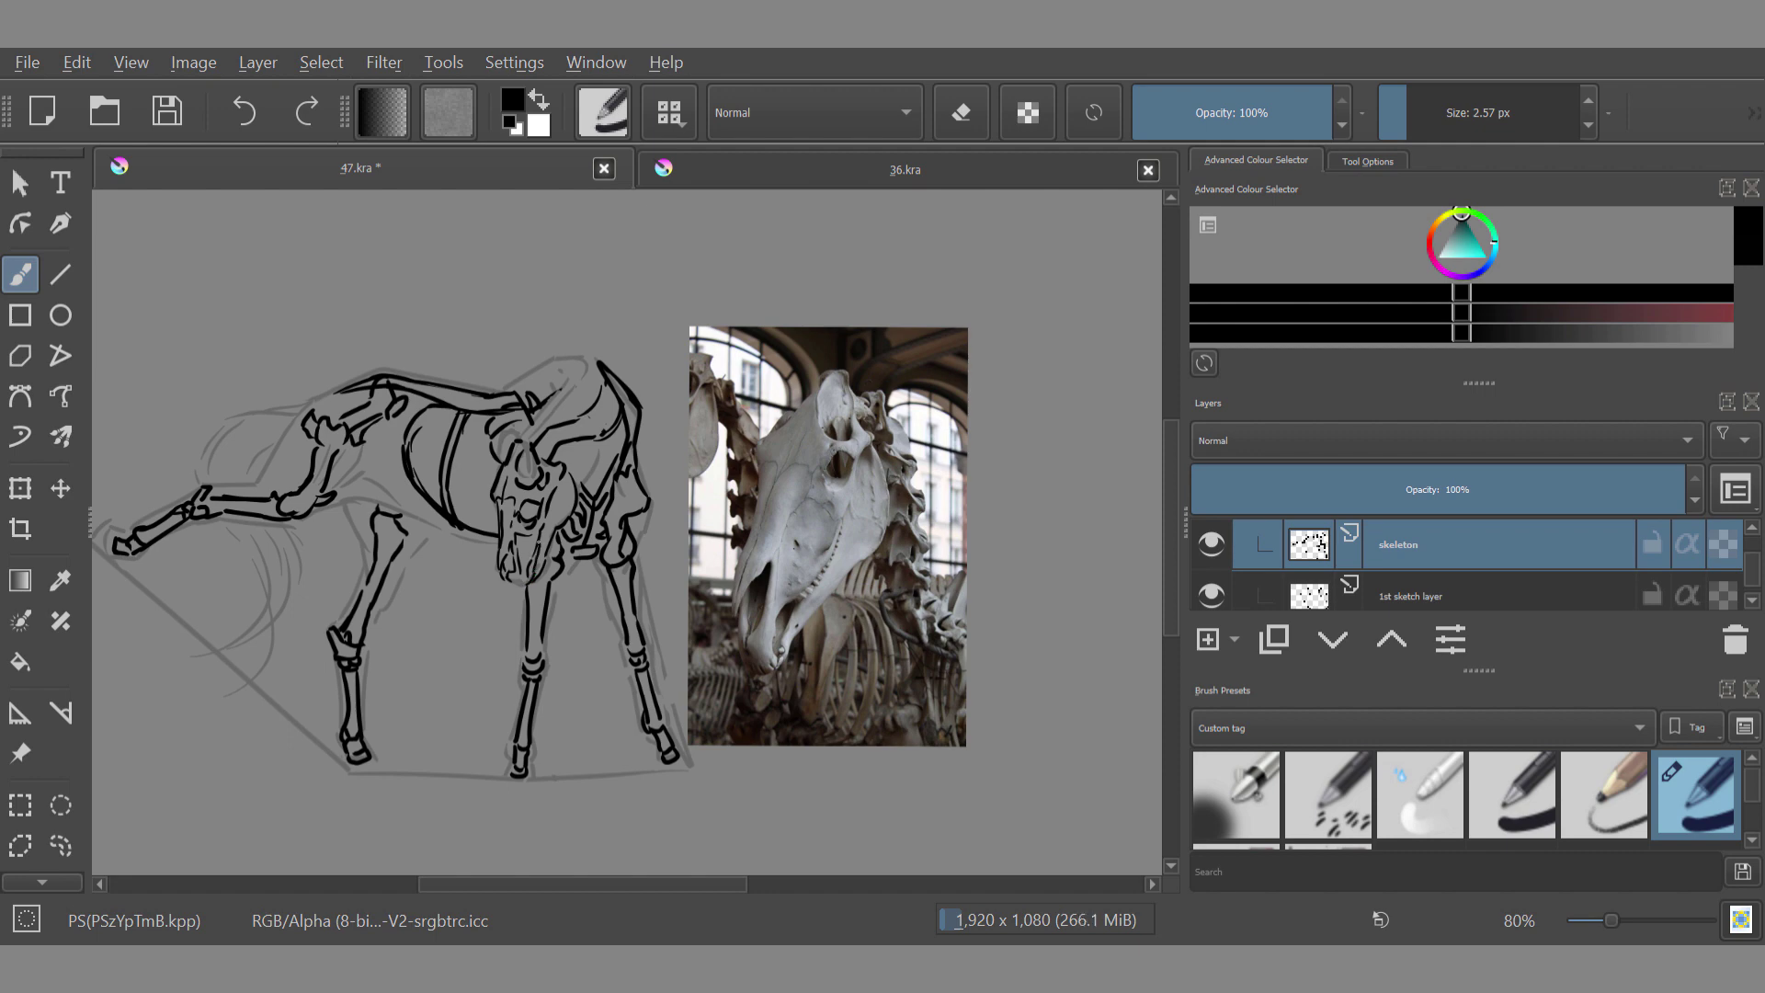
{"action": "left_click_drag", "start_coordinate": [511, 583], "coordinate": [532, 583]}
{"action": "left_click", "coordinate": [1212, 596]}
{"action": "key", "text": "ctrl+z"}
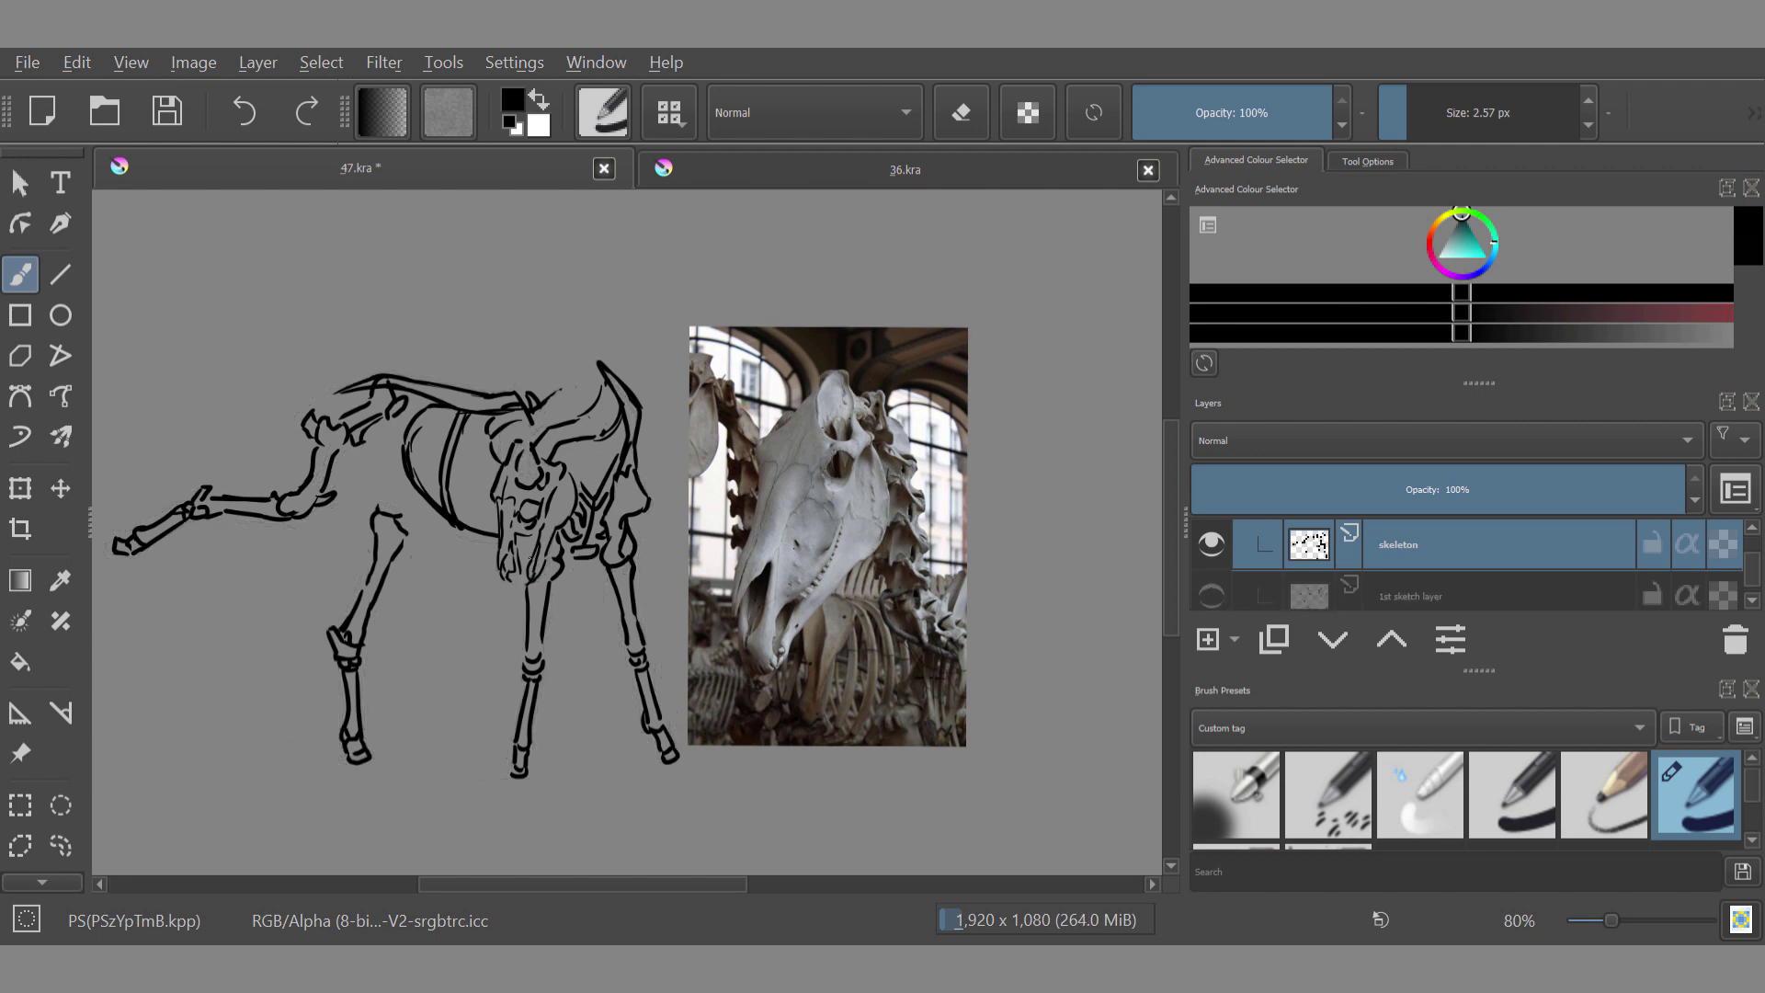
{"action": "key", "text": "m"}
{"action": "left_click", "coordinate": [1210, 597]}
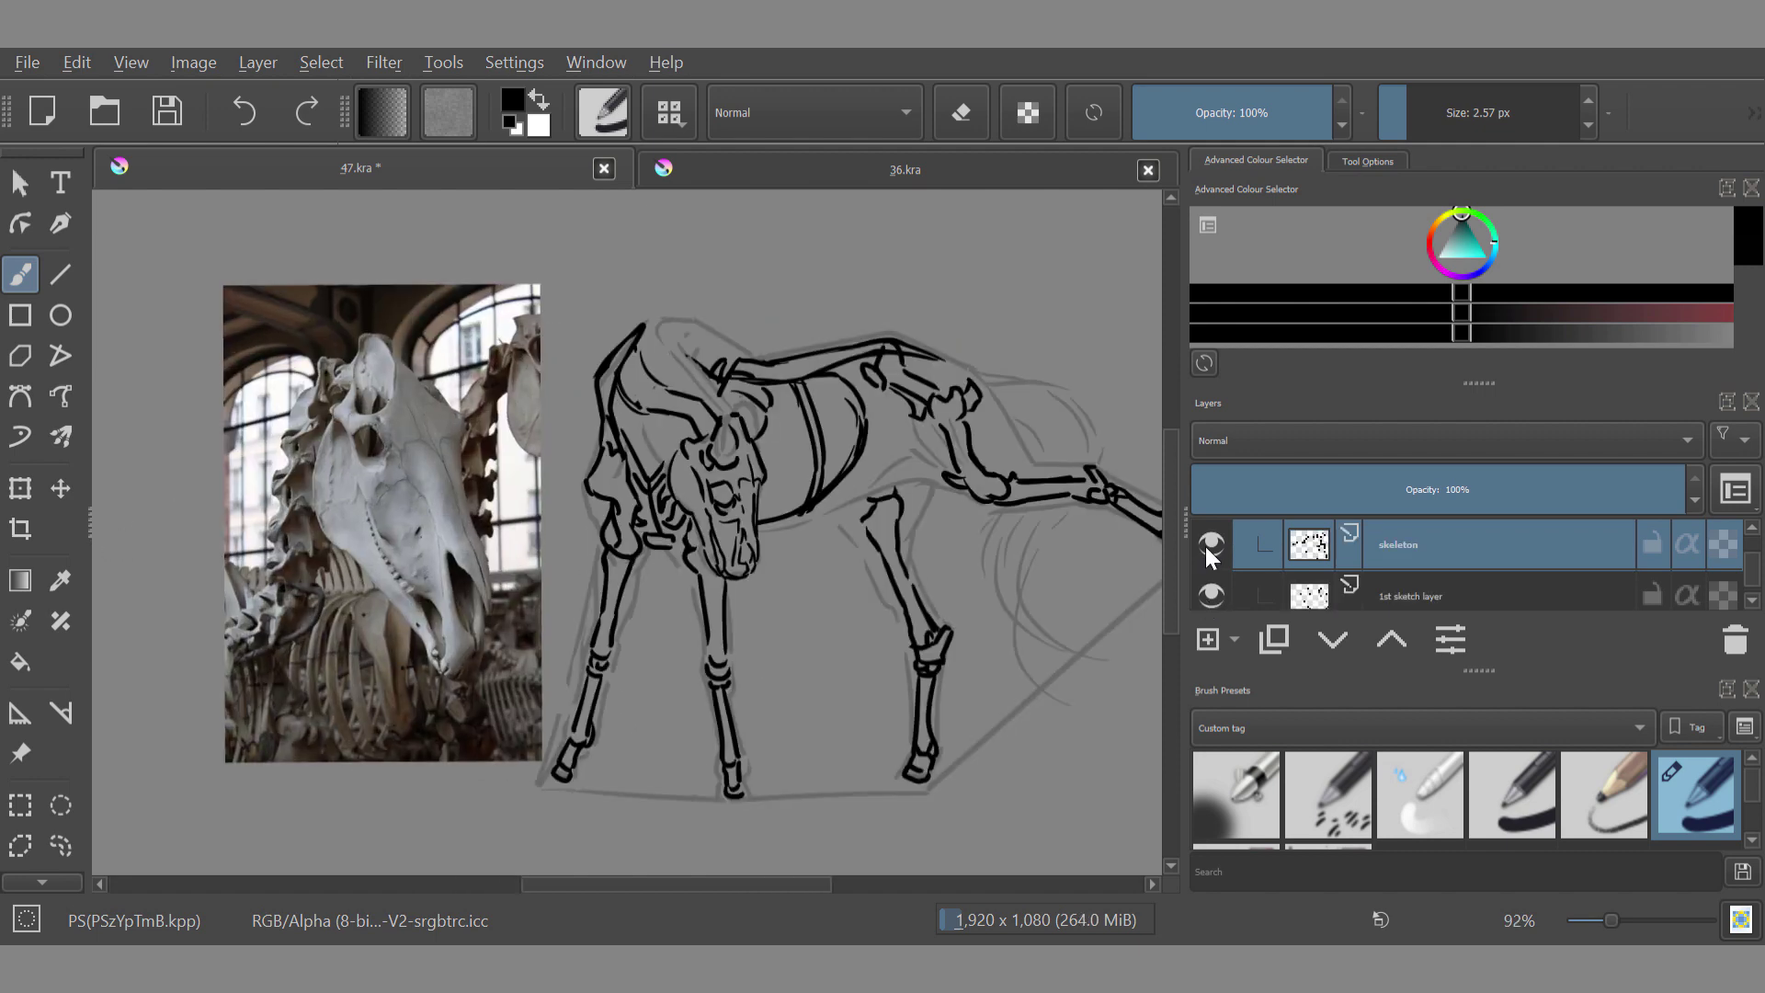
Step: Compare the skull with the 1st sketch layer and rework the lines across its lower muzzle
{"action": "left_click", "coordinate": [1210, 598]}
{"action": "key", "text": "ctrl+z"}
{"action": "left_click", "coordinate": [1210, 600]}
{"action": "left_click", "coordinate": [1211, 599]}
{"action": "left_click", "coordinate": [1210, 599]}
{"action": "left_click", "coordinate": [1204, 549]}
{"action": "left_click", "coordinate": [1205, 548]}
{"action": "mouse_move", "coordinate": [715, 547]}
{"action": "left_mouse_down"}
{"action": "mouse_move", "coordinate": [717, 525]}
{"action": "mouse_move", "coordinate": [748, 574]}
{"action": "left_mouse_up"}
Step: Hide the 1st sketch layer, refine the skull's jaw and muzzle edges in mirrored view, and save the drawing
{"action": "left_click", "coordinate": [1213, 598]}
{"action": "mouse_move", "coordinate": [634, 576]}
{"action": "left_mouse_down"}
{"action": "mouse_move", "coordinate": [610, 786]}
{"action": "mouse_move", "coordinate": [741, 570]}
{"action": "mouse_move", "coordinate": [726, 726]}
{"action": "mouse_move", "coordinate": [736, 625]}
{"action": "left_mouse_up"}
{"action": "left_click_drag", "start_coordinate": [756, 559], "coordinate": [736, 587]}
{"action": "key", "text": "m"}
{"action": "left_click_drag", "start_coordinate": [588, 524], "coordinate": [689, 545]}
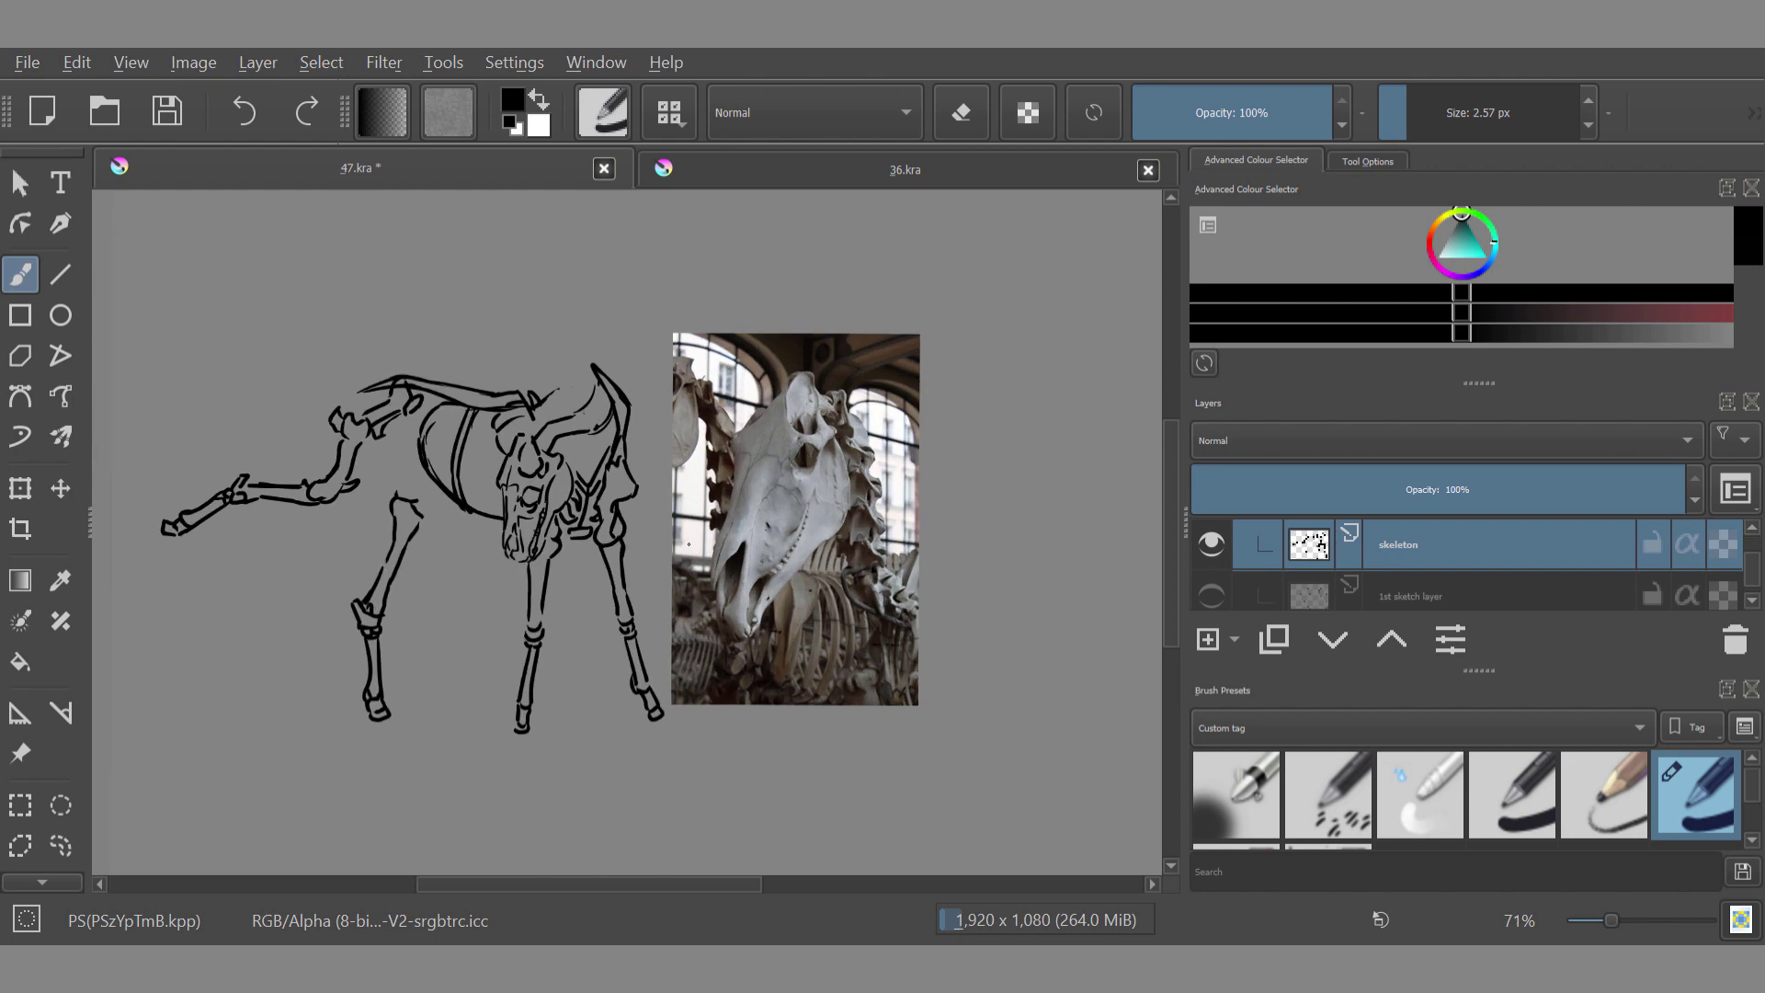
{"action": "mouse_move", "coordinate": [517, 575]}
{"action": "left_mouse_down"}
{"action": "mouse_move", "coordinate": [481, 670]}
{"action": "mouse_move", "coordinate": [487, 589]}
{"action": "mouse_move", "coordinate": [562, 419]}
{"action": "left_mouse_up"}
{"action": "key", "text": "ctrl+s"}
Step: Check the skull against the 1st sketch layer and add nasal and nostril lines along the muzzle
{"action": "left_click", "coordinate": [1212, 596]}
{"action": "left_click", "coordinate": [1212, 545]}
{"action": "left_click", "coordinate": [1215, 549]}
{"action": "left_click", "coordinate": [1208, 592]}
{"action": "left_click", "coordinate": [1212, 594]}
{"action": "left_click", "coordinate": [1213, 594]}
{"action": "left_click_drag", "start_coordinate": [711, 483], "coordinate": [751, 494]}
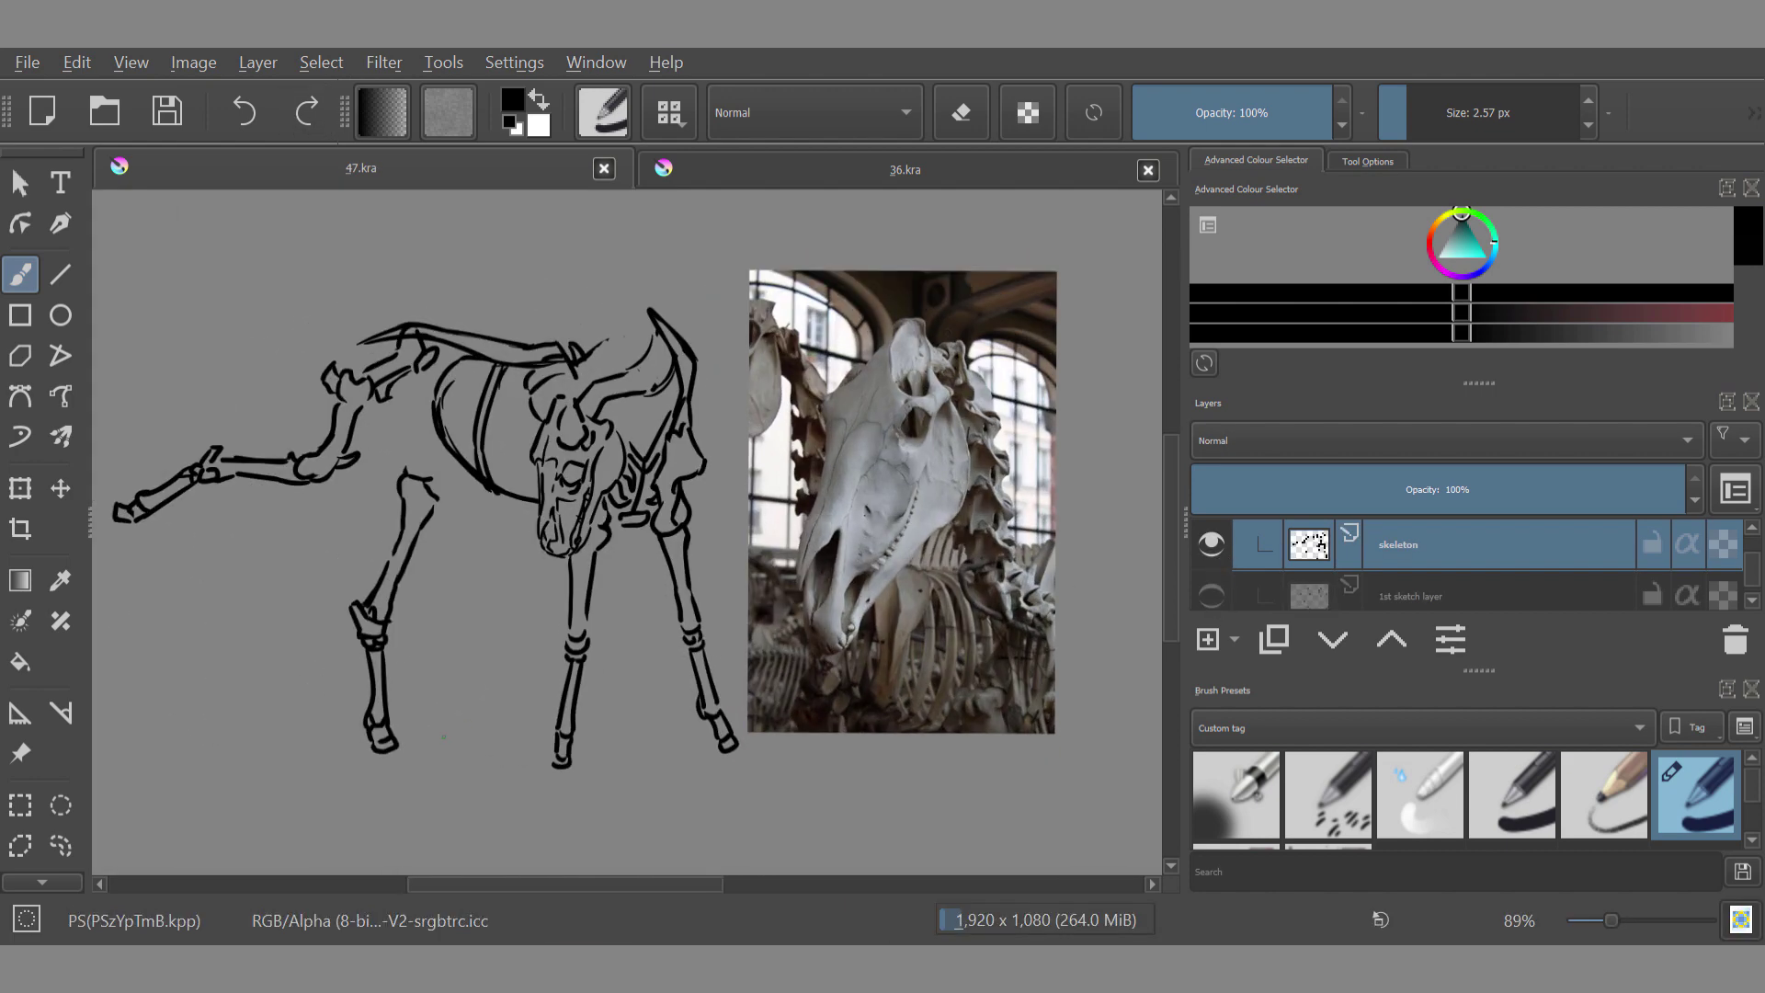
{"action": "key", "text": "e"}
{"action": "key", "text": "e"}
{"action": "mouse_move", "coordinate": [578, 513]}
{"action": "left_mouse_down"}
{"action": "mouse_move", "coordinate": [582, 416]}
{"action": "mouse_move", "coordinate": [567, 526]}
{"action": "left_mouse_up"}
{"action": "left_click_drag", "start_coordinate": [554, 511], "coordinate": [553, 607]}
{"action": "left_click_drag", "start_coordinate": [671, 598], "coordinate": [674, 565]}
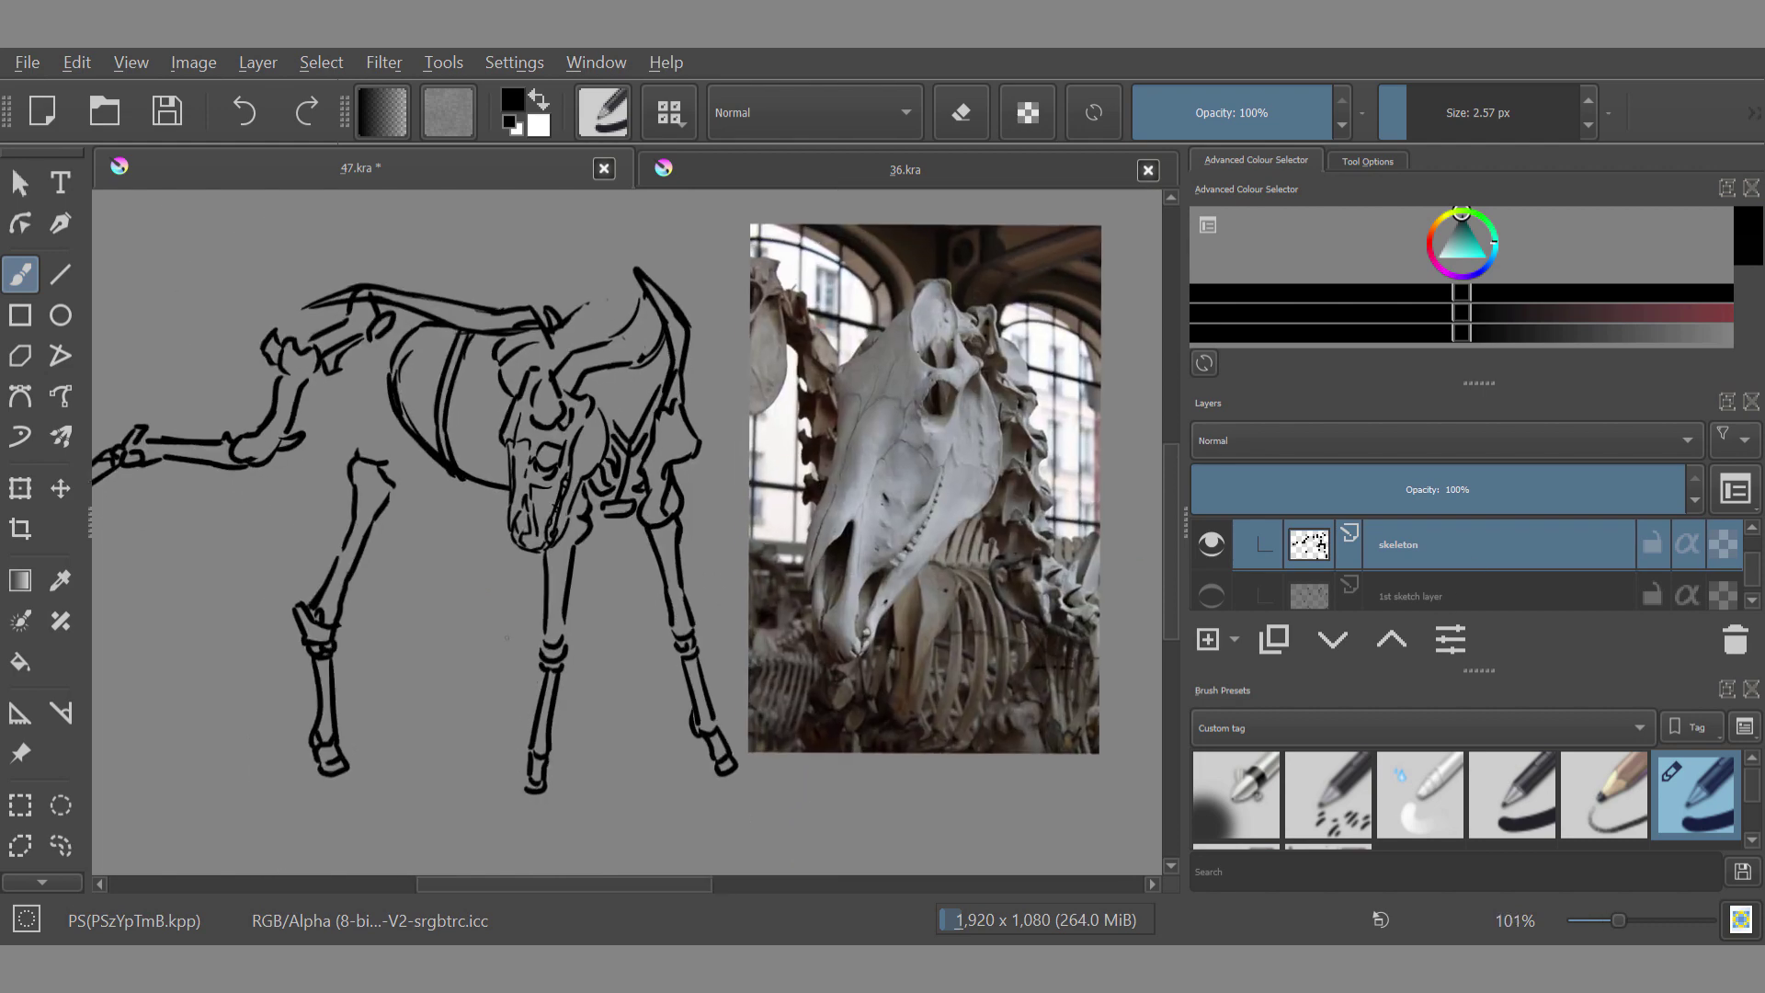
Step: Try shading the inside of the skull's eye socket, checking it in both view orientations
{"action": "left_click", "coordinate": [1212, 595]}
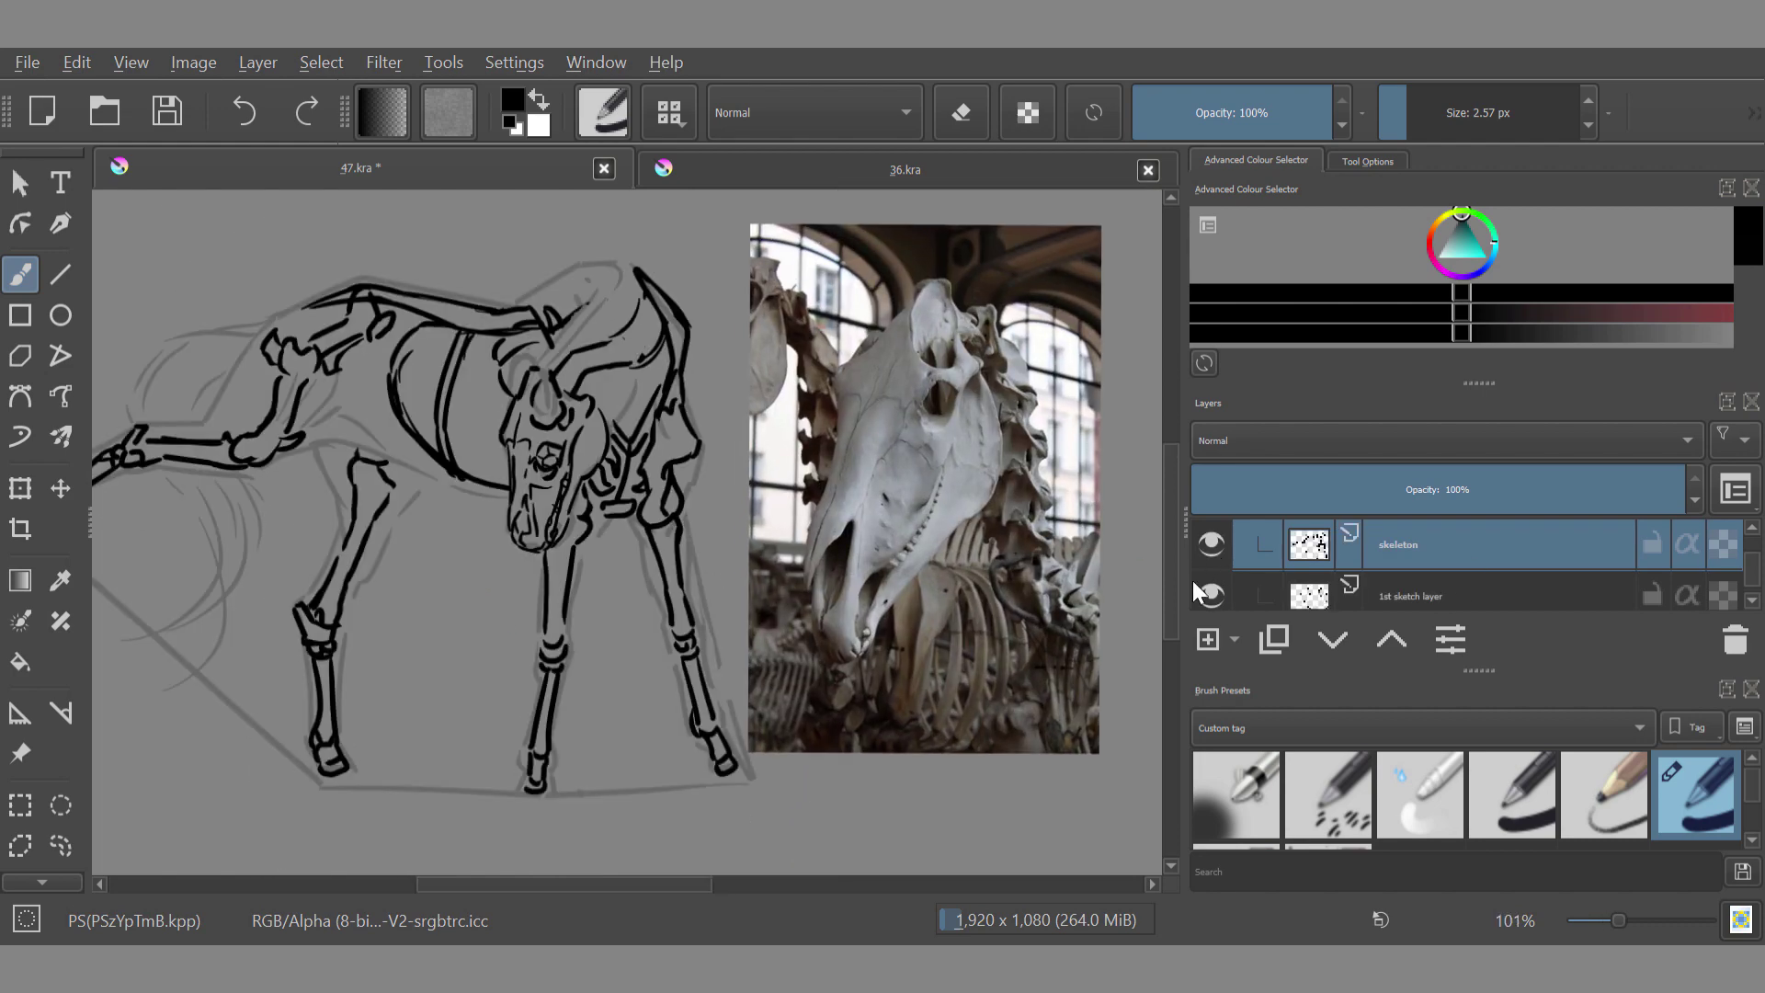
{"action": "key", "text": "ctrl+z"}
{"action": "left_click", "coordinate": [1212, 596]}
{"action": "left_click_drag", "start_coordinate": [552, 465], "coordinate": [560, 477]}
{"action": "key", "text": "m"}
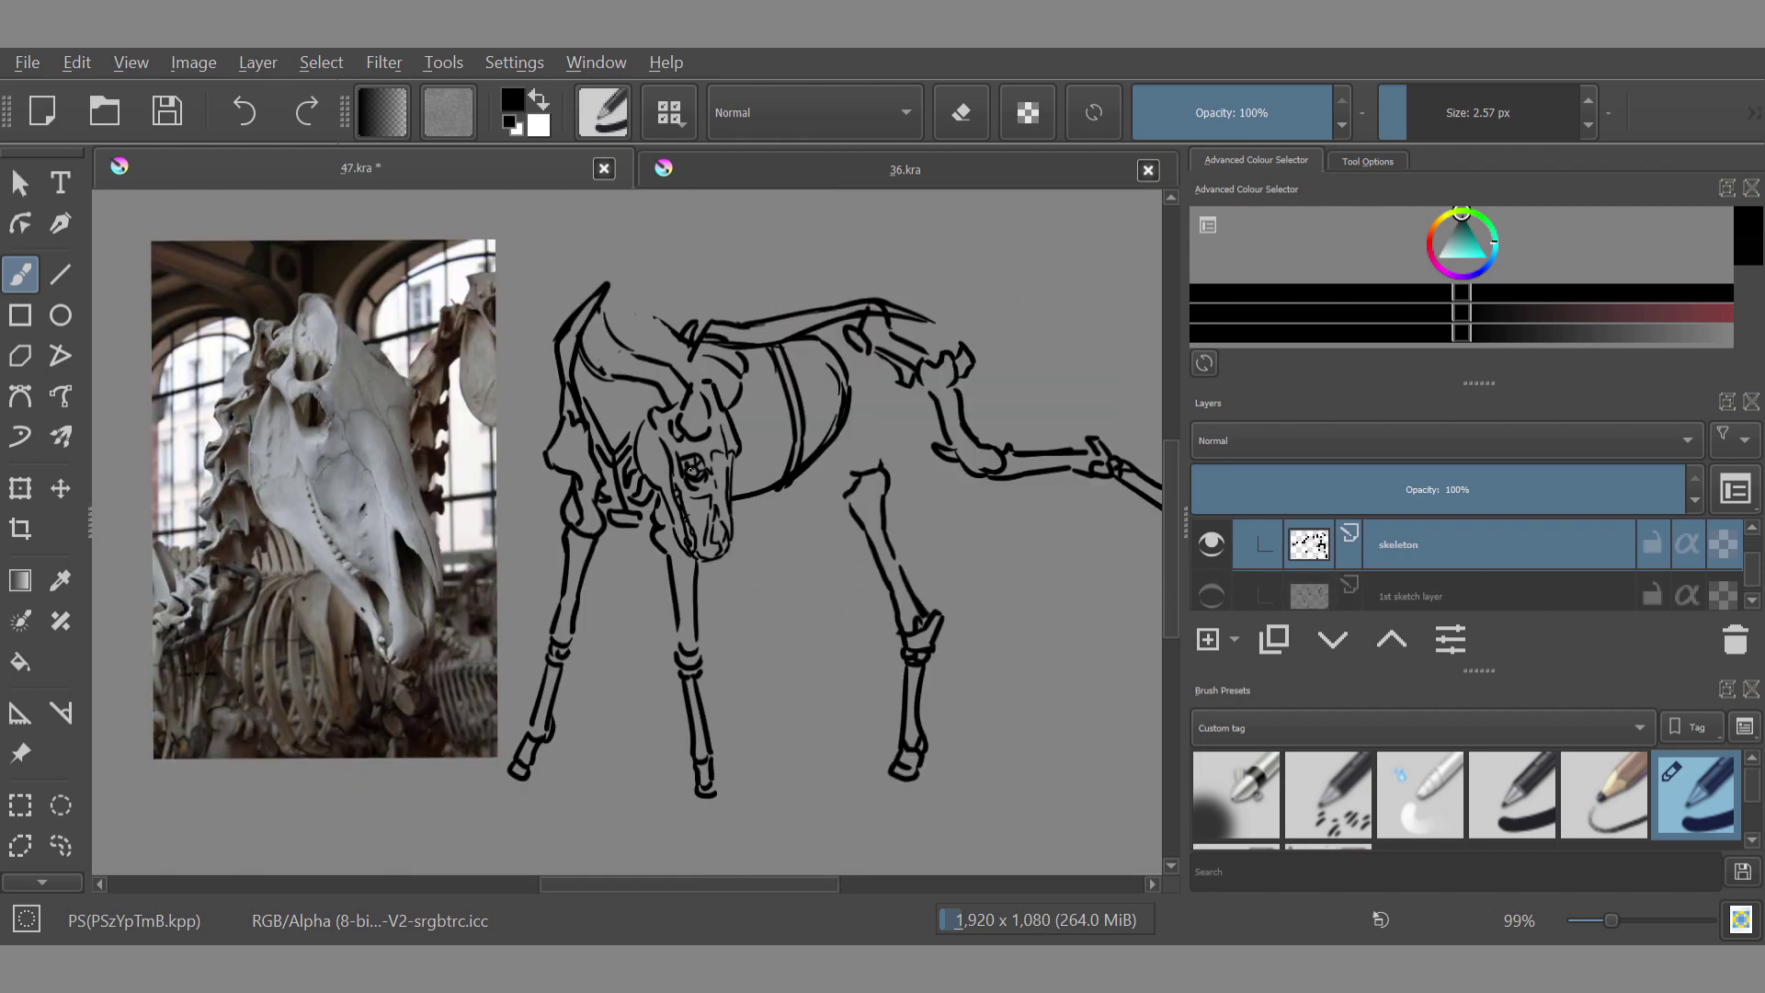
{"action": "mouse_move", "coordinate": [696, 469]}
{"action": "left_mouse_down"}
{"action": "mouse_move", "coordinate": [683, 446]}
{"action": "mouse_move", "coordinate": [695, 462]}
{"action": "left_mouse_up"}
{"action": "key", "text": "ctrl+z"}
{"action": "key", "text": "ctrl+shift+z"}
{"action": "key", "text": "ctrl+z"}
{"action": "left_click", "coordinate": [1212, 596]}
{"action": "left_click", "coordinate": [1211, 544]}
{"action": "left_click", "coordinate": [1212, 544]}
{"action": "mouse_move", "coordinate": [704, 511]}
{"action": "left_mouse_down"}
{"action": "mouse_move", "coordinate": [676, 670]}
{"action": "mouse_move", "coordinate": [695, 326]}
{"action": "left_mouse_up"}
{"action": "left_click_drag", "start_coordinate": [686, 463], "coordinate": [701, 469]}
{"action": "key", "text": "ctrl+z"}
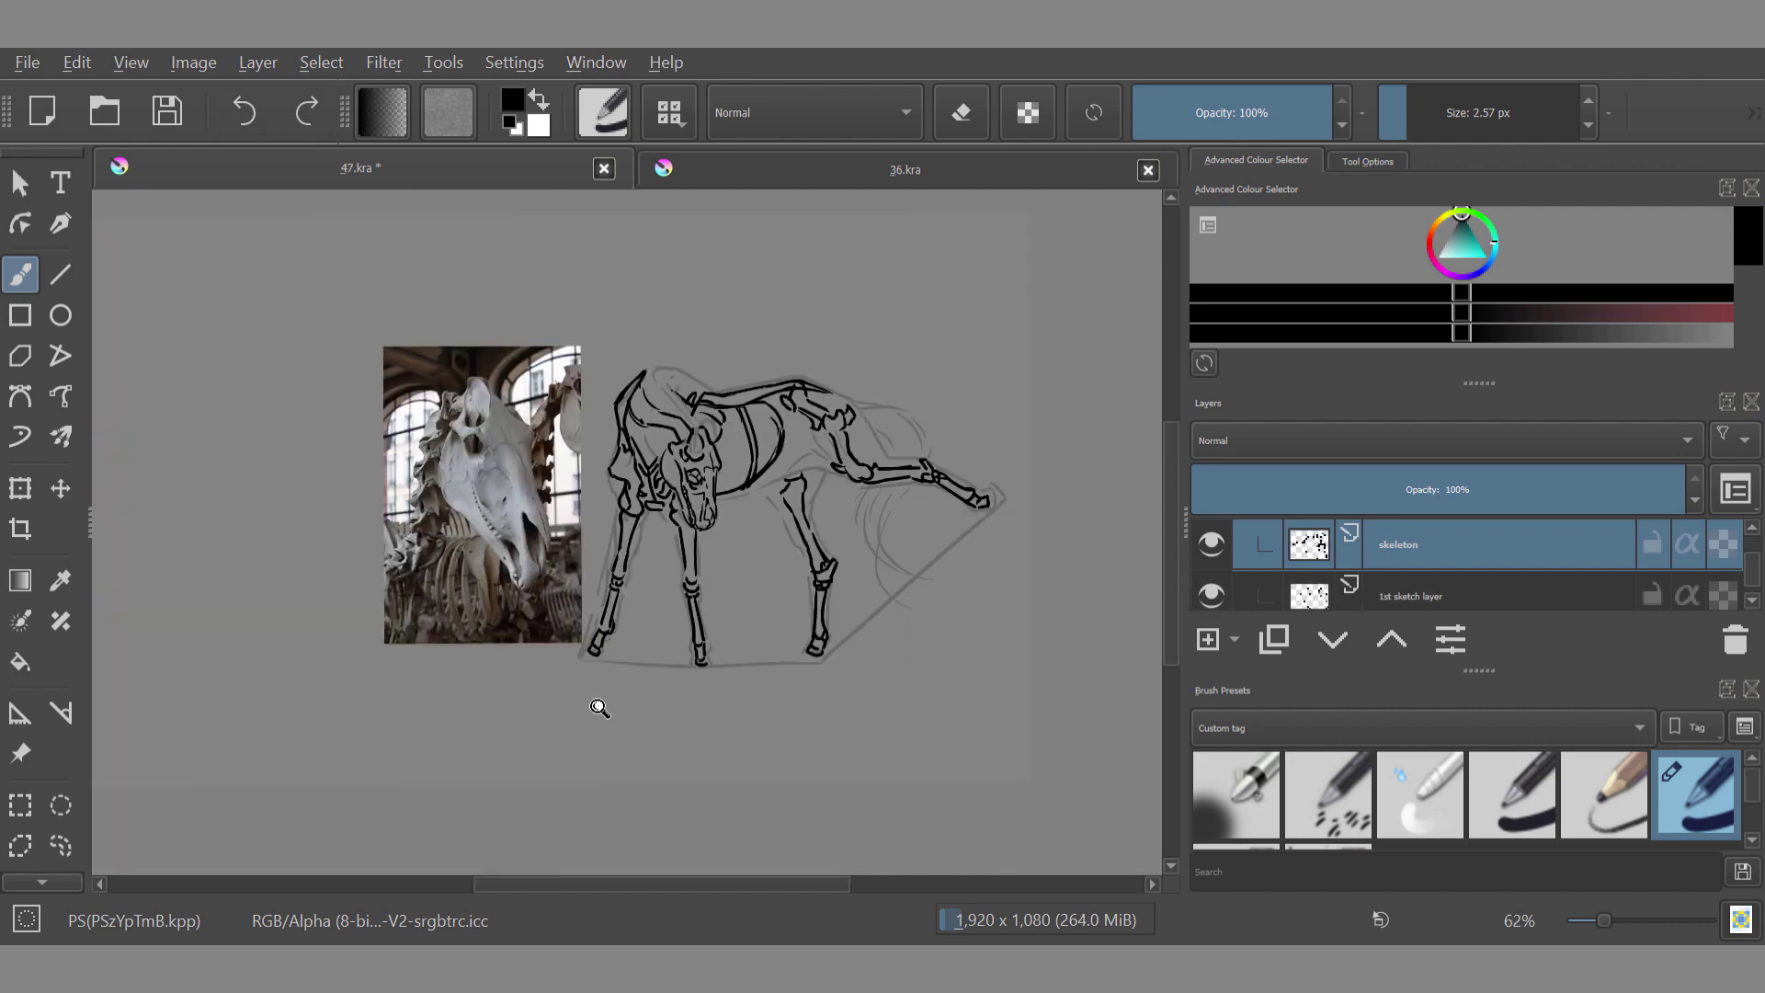
Step: Hide the 1st sketch layer and adjust the skull's lines with a freehand selection
{"action": "scroll", "coordinate": [820, 350], "scroll_direction": "up", "scroll_amount": 5}
{"action": "scroll", "coordinate": [1663, 588], "scroll_direction": "up", "scroll_amount": 1}
{"action": "scroll", "coordinate": [1666, 611], "scroll_direction": "down", "scroll_amount": 1}
{"action": "left_click", "coordinate": [1212, 604]}
{"action": "left_click", "coordinate": [20, 489]}
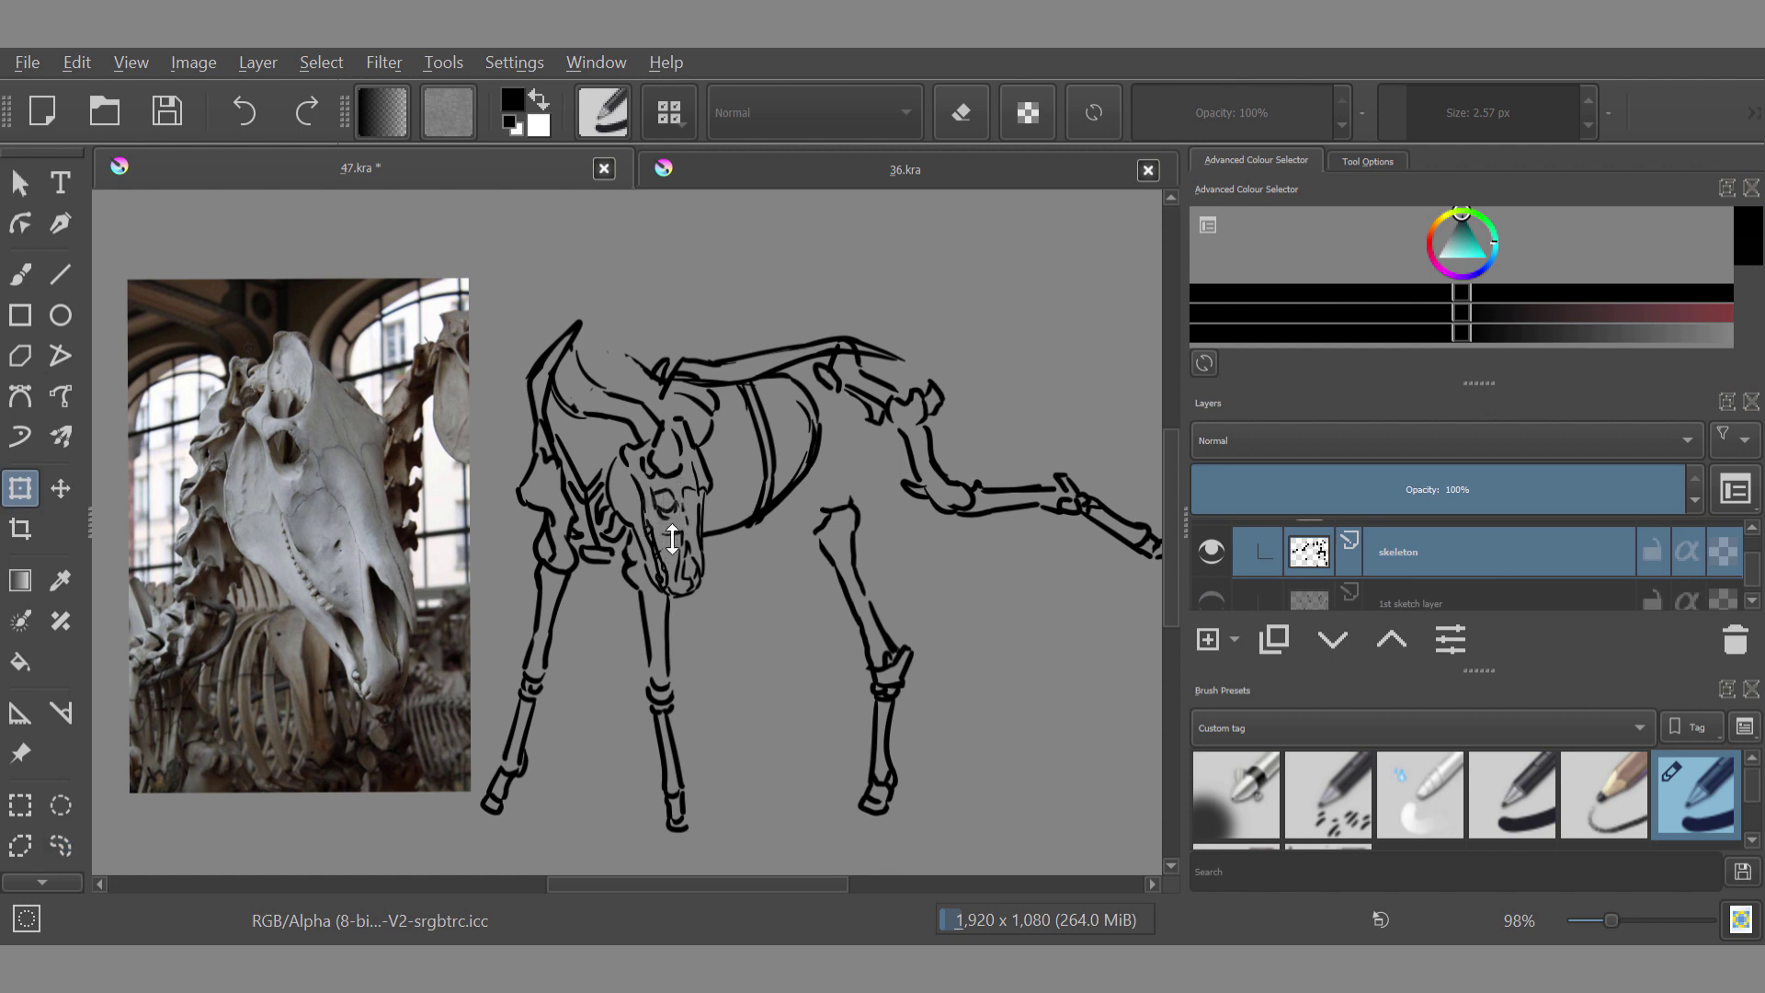
{"action": "left_click", "coordinate": [61, 488]}
{"action": "left_click", "coordinate": [61, 846]}
{"action": "scroll", "coordinate": [1471, 575], "scroll_direction": "down", "scroll_amount": 1}
{"action": "left_click_drag", "start_coordinate": [713, 547], "coordinate": [605, 863]}
{"action": "key", "text": "m"}
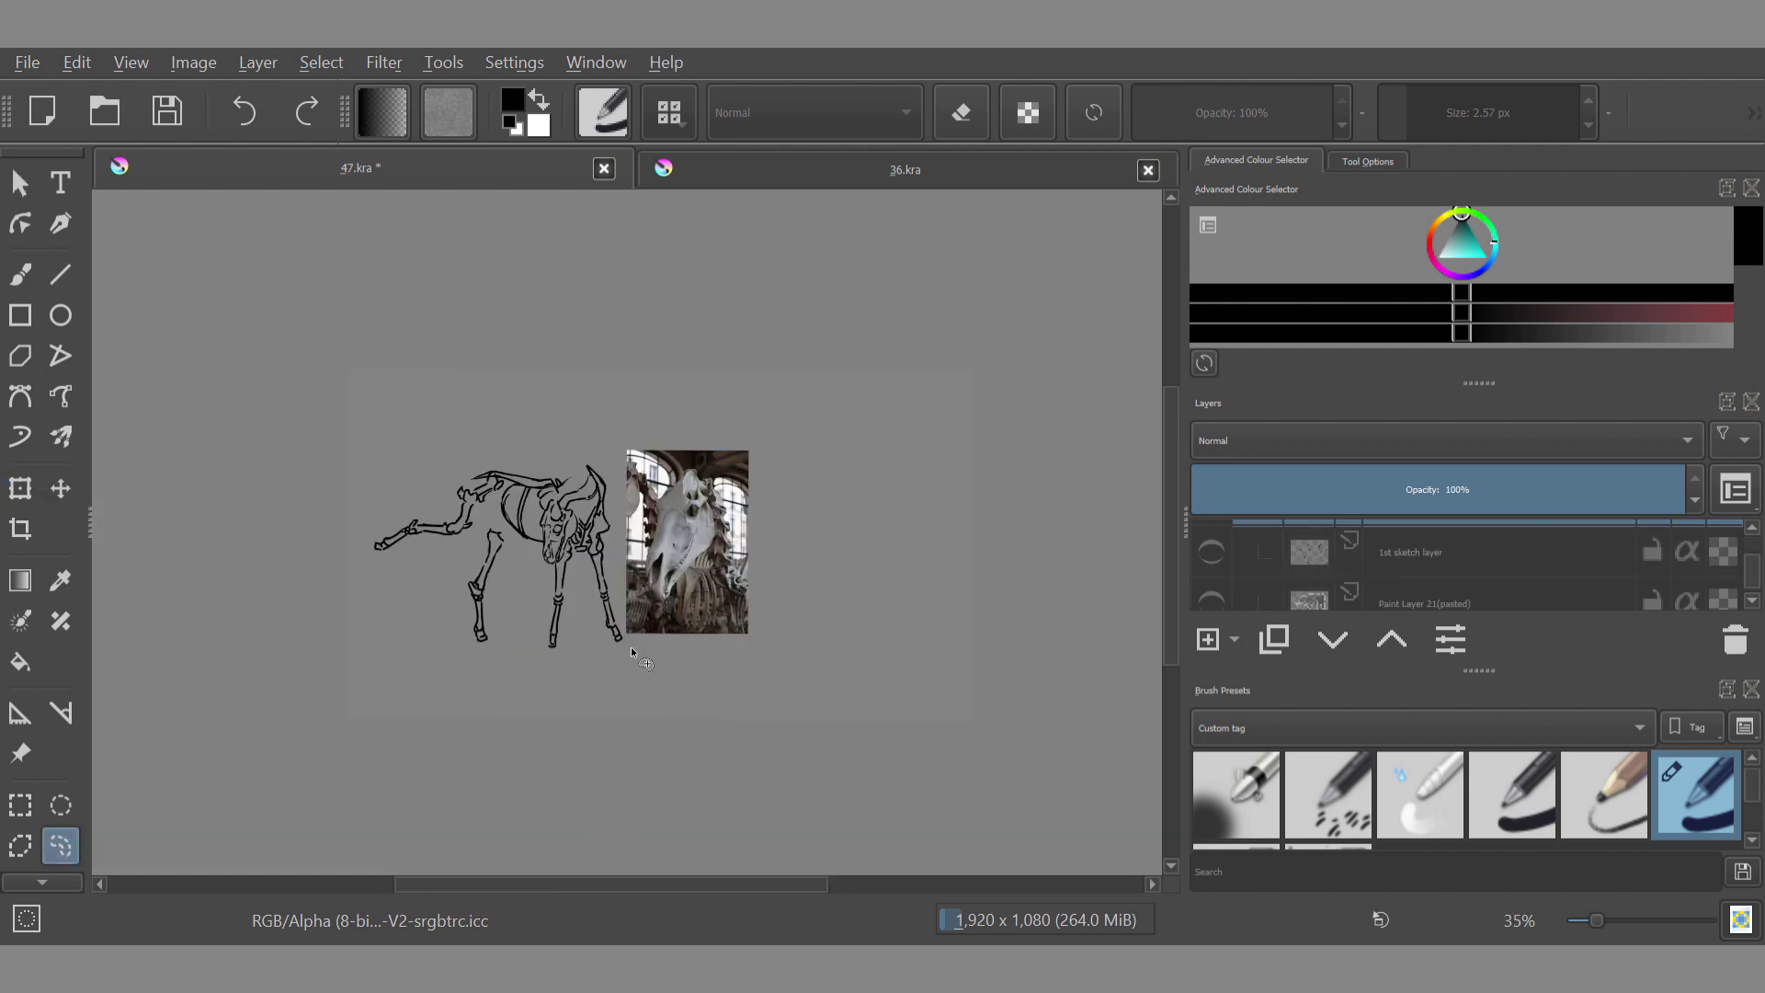
{"action": "key", "text": "b"}
{"action": "left_click_drag", "start_coordinate": [586, 540], "coordinate": [588, 276]}
{"action": "mouse_move", "coordinate": [575, 501]}
{"action": "left_mouse_down"}
{"action": "mouse_move", "coordinate": [461, 708]}
{"action": "mouse_move", "coordinate": [464, 658]}
{"action": "left_mouse_up"}
{"action": "key", "text": "ctrl+z"}
{"action": "scroll", "coordinate": [653, 572], "scroll_direction": "up", "scroll_amount": 3}
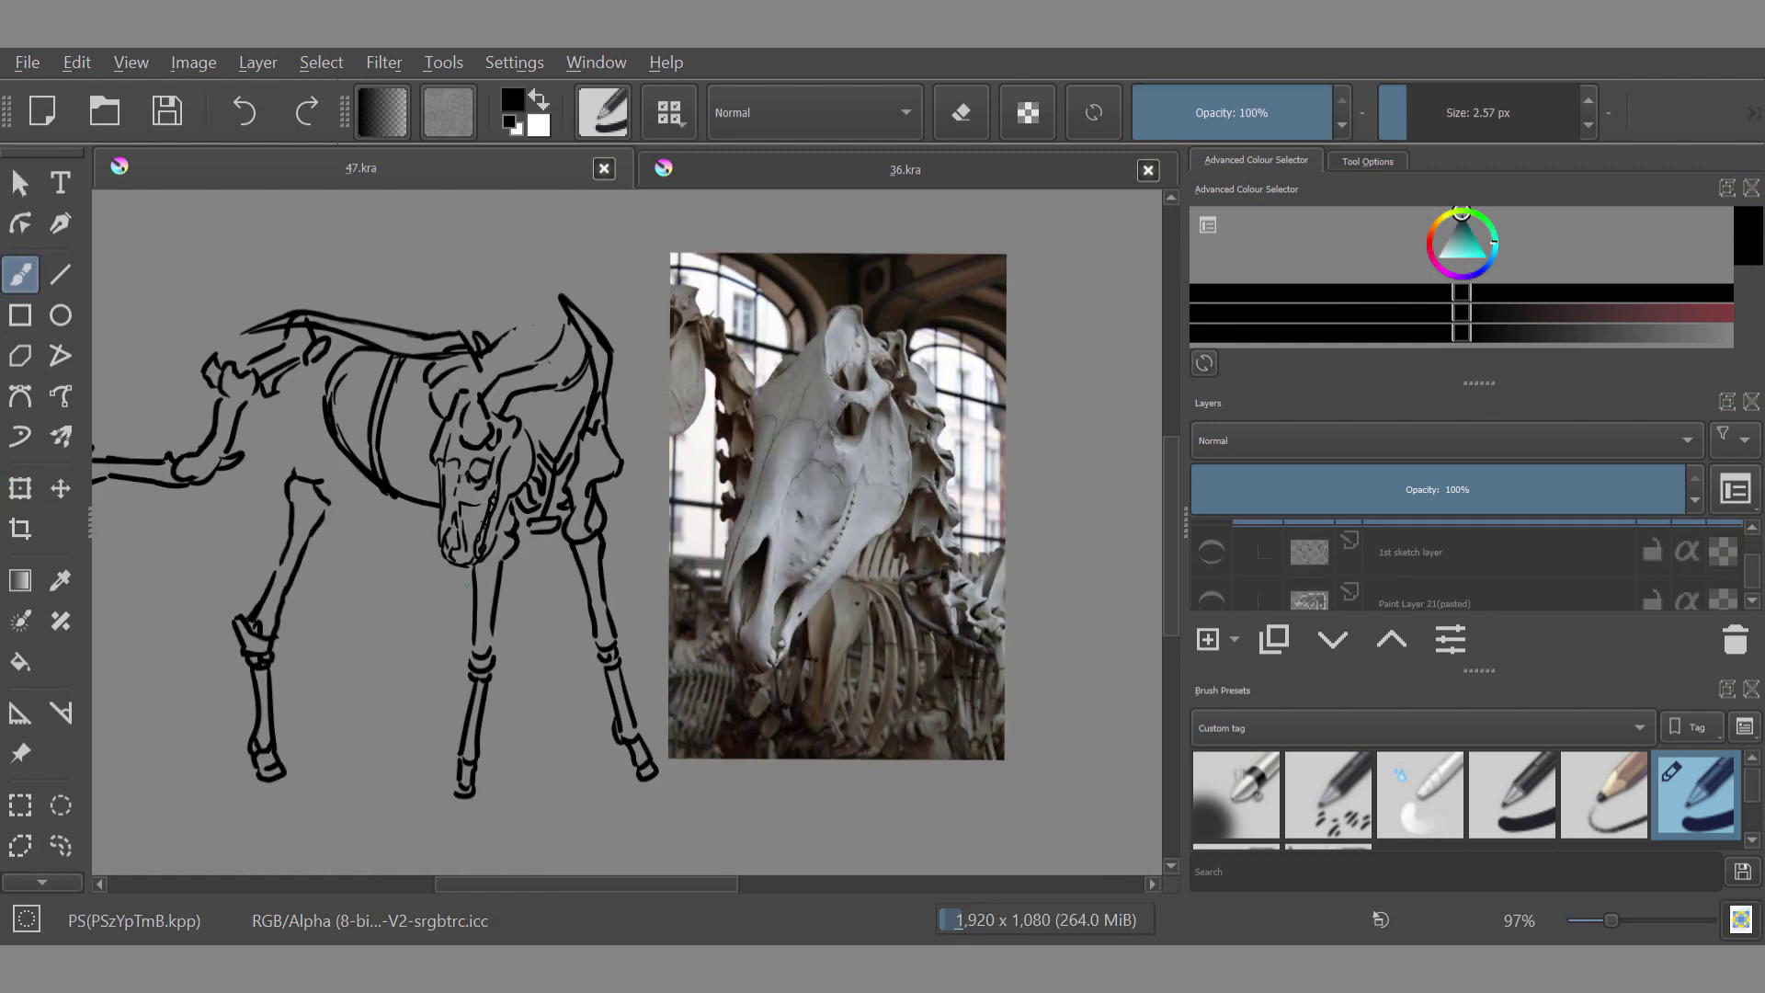
Step: Touch up the skull's lower muzzle and cheek lines in mirrored view, following the skull photo
{"action": "left_click_drag", "start_coordinate": [483, 528], "coordinate": [475, 552]}
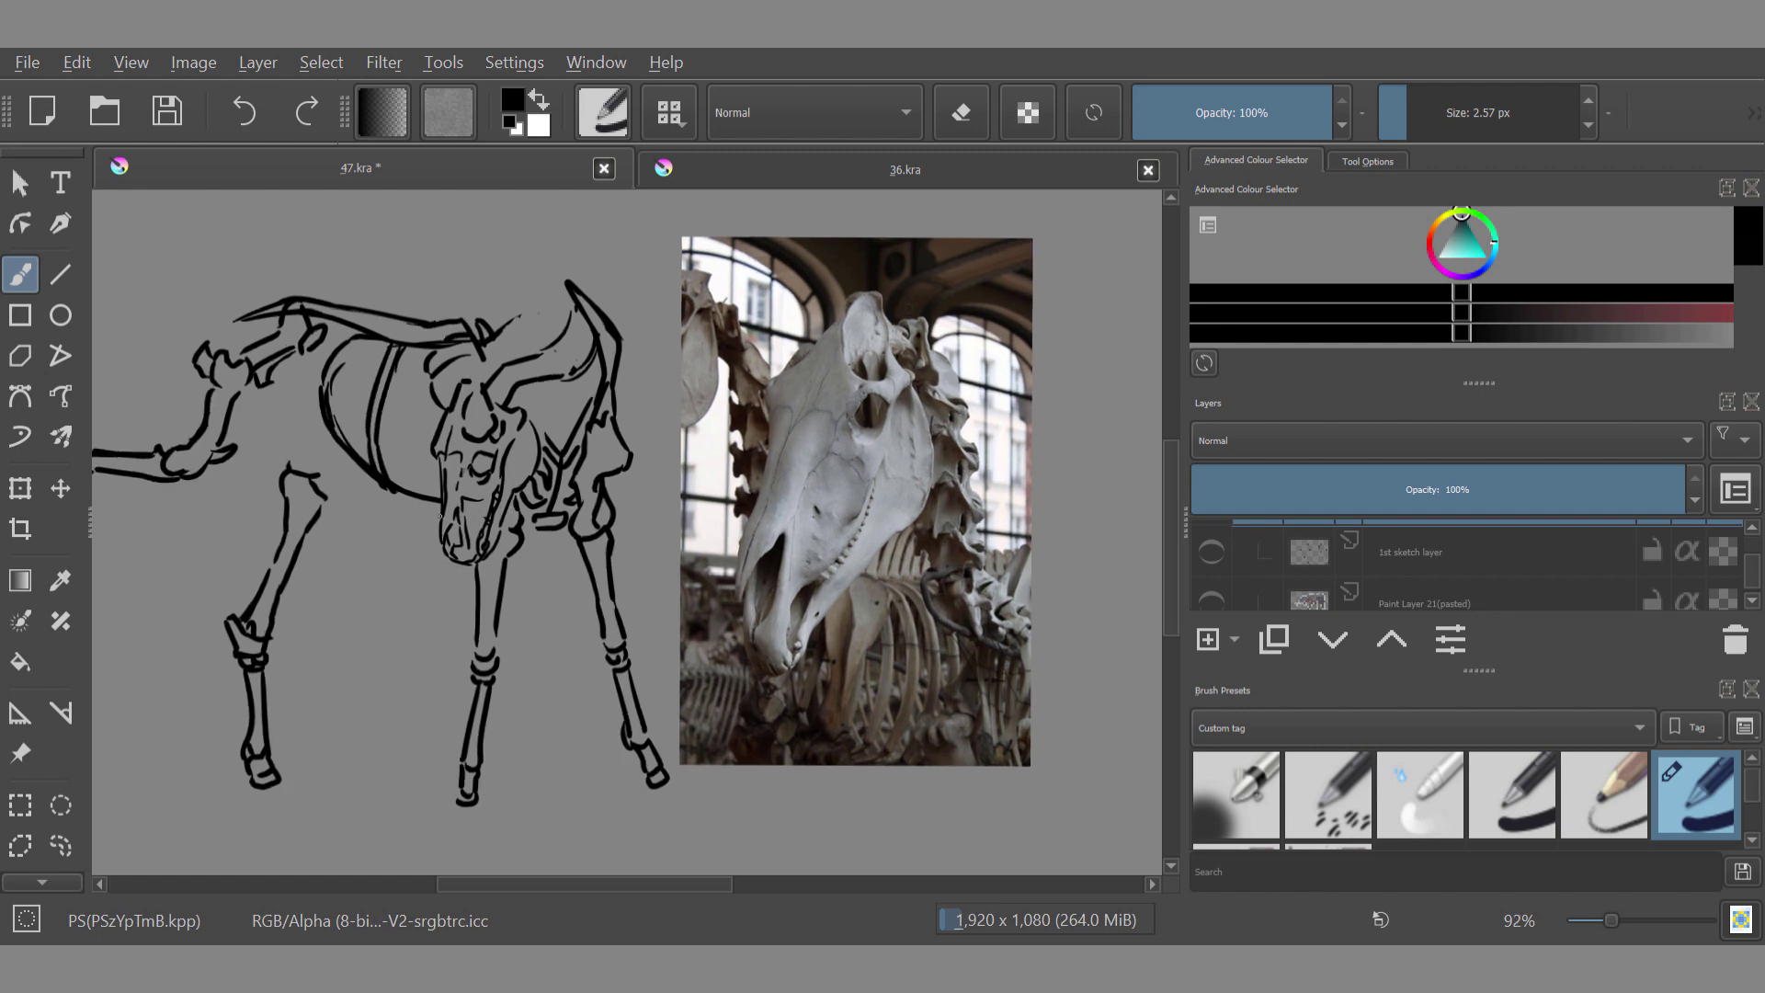
{"action": "scroll", "coordinate": [331, 698], "scroll_direction": "down", "scroll_amount": 1}
{"action": "left_click_drag", "start_coordinate": [494, 527], "coordinate": [501, 477]}
{"action": "left_click", "coordinate": [1212, 546]}
{"action": "left_click", "coordinate": [1212, 546]}
{"action": "scroll", "coordinate": [561, 576], "scroll_direction": "down", "scroll_amount": 1}
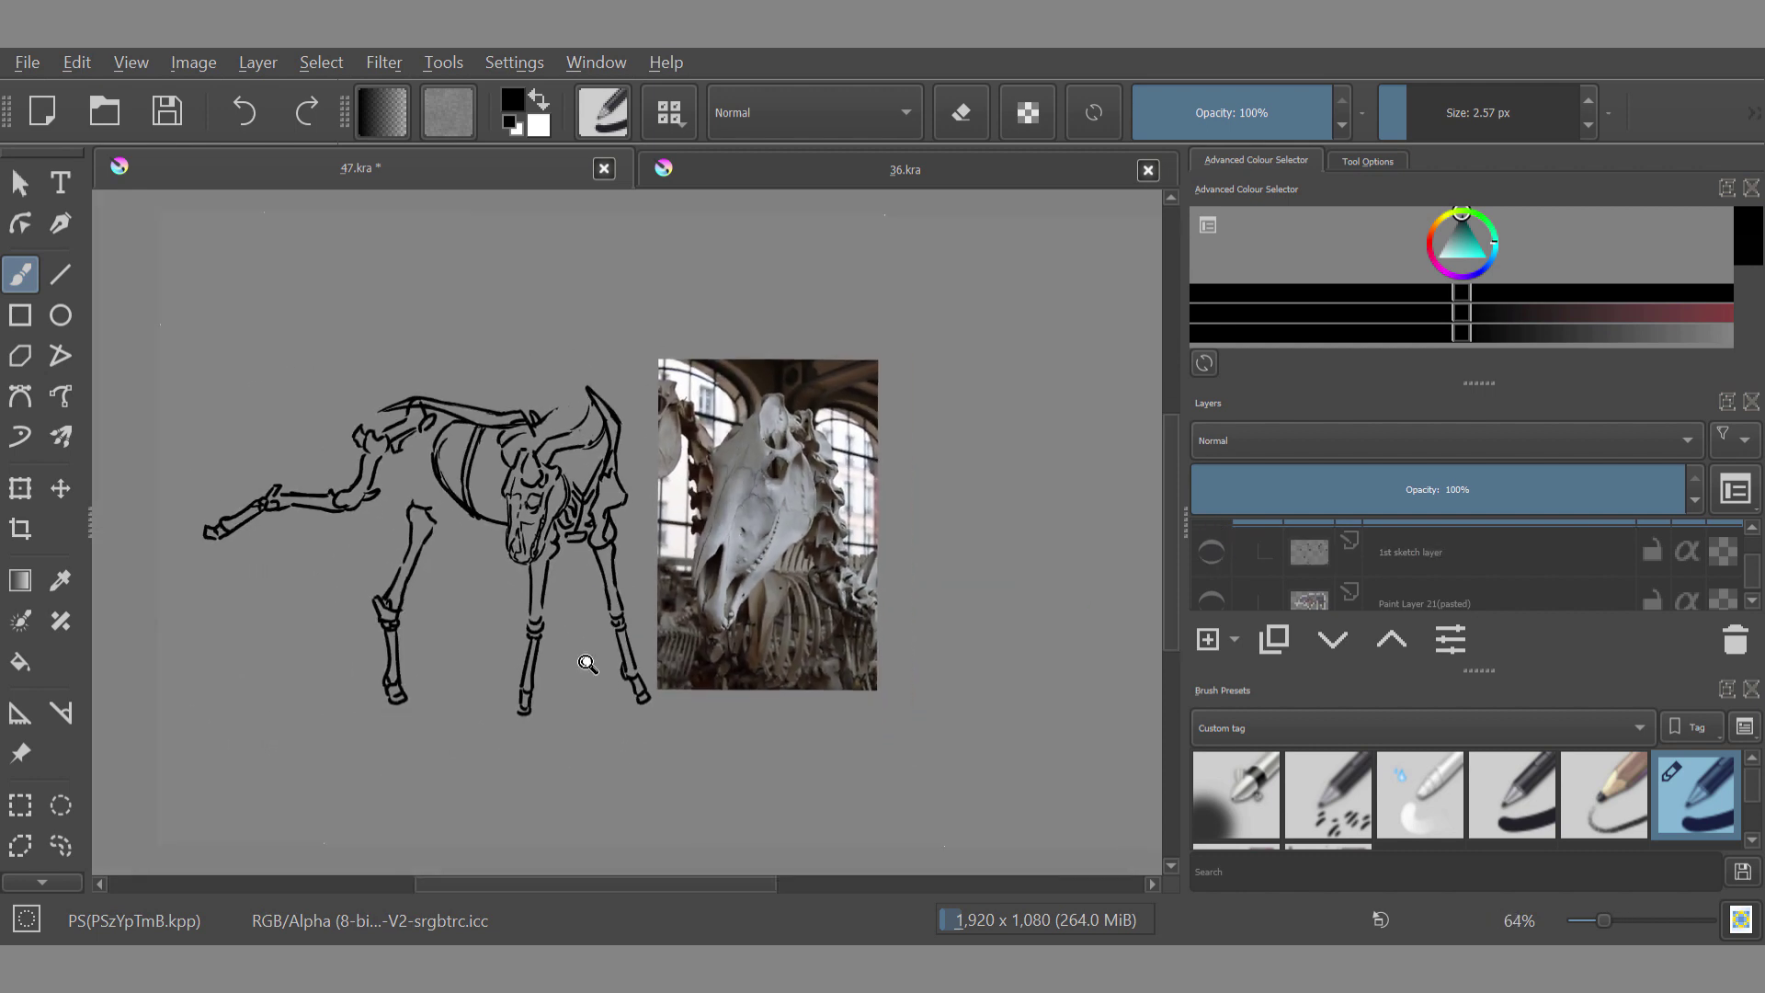
{"action": "scroll", "coordinate": [515, 644], "scroll_direction": "up", "scroll_amount": 2}
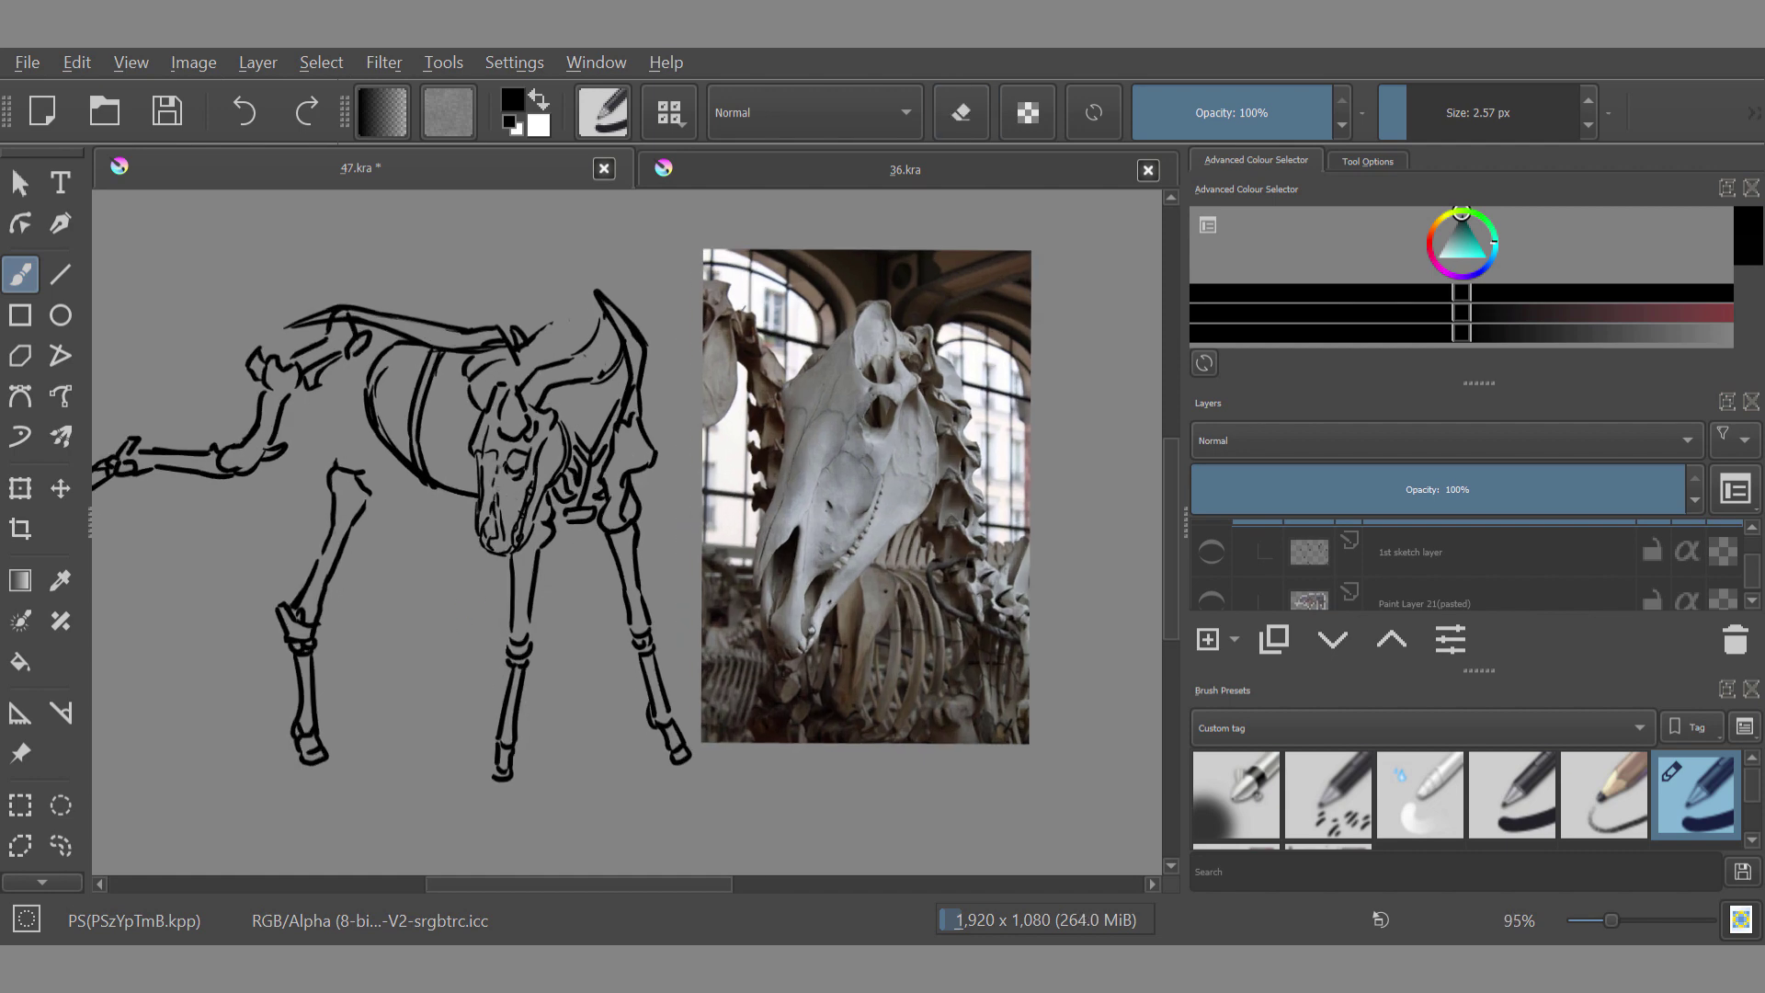
Step: Restore the unmirrored view, save the drawing, and erase a stray mark near the forelegs
{"action": "key", "text": "m"}
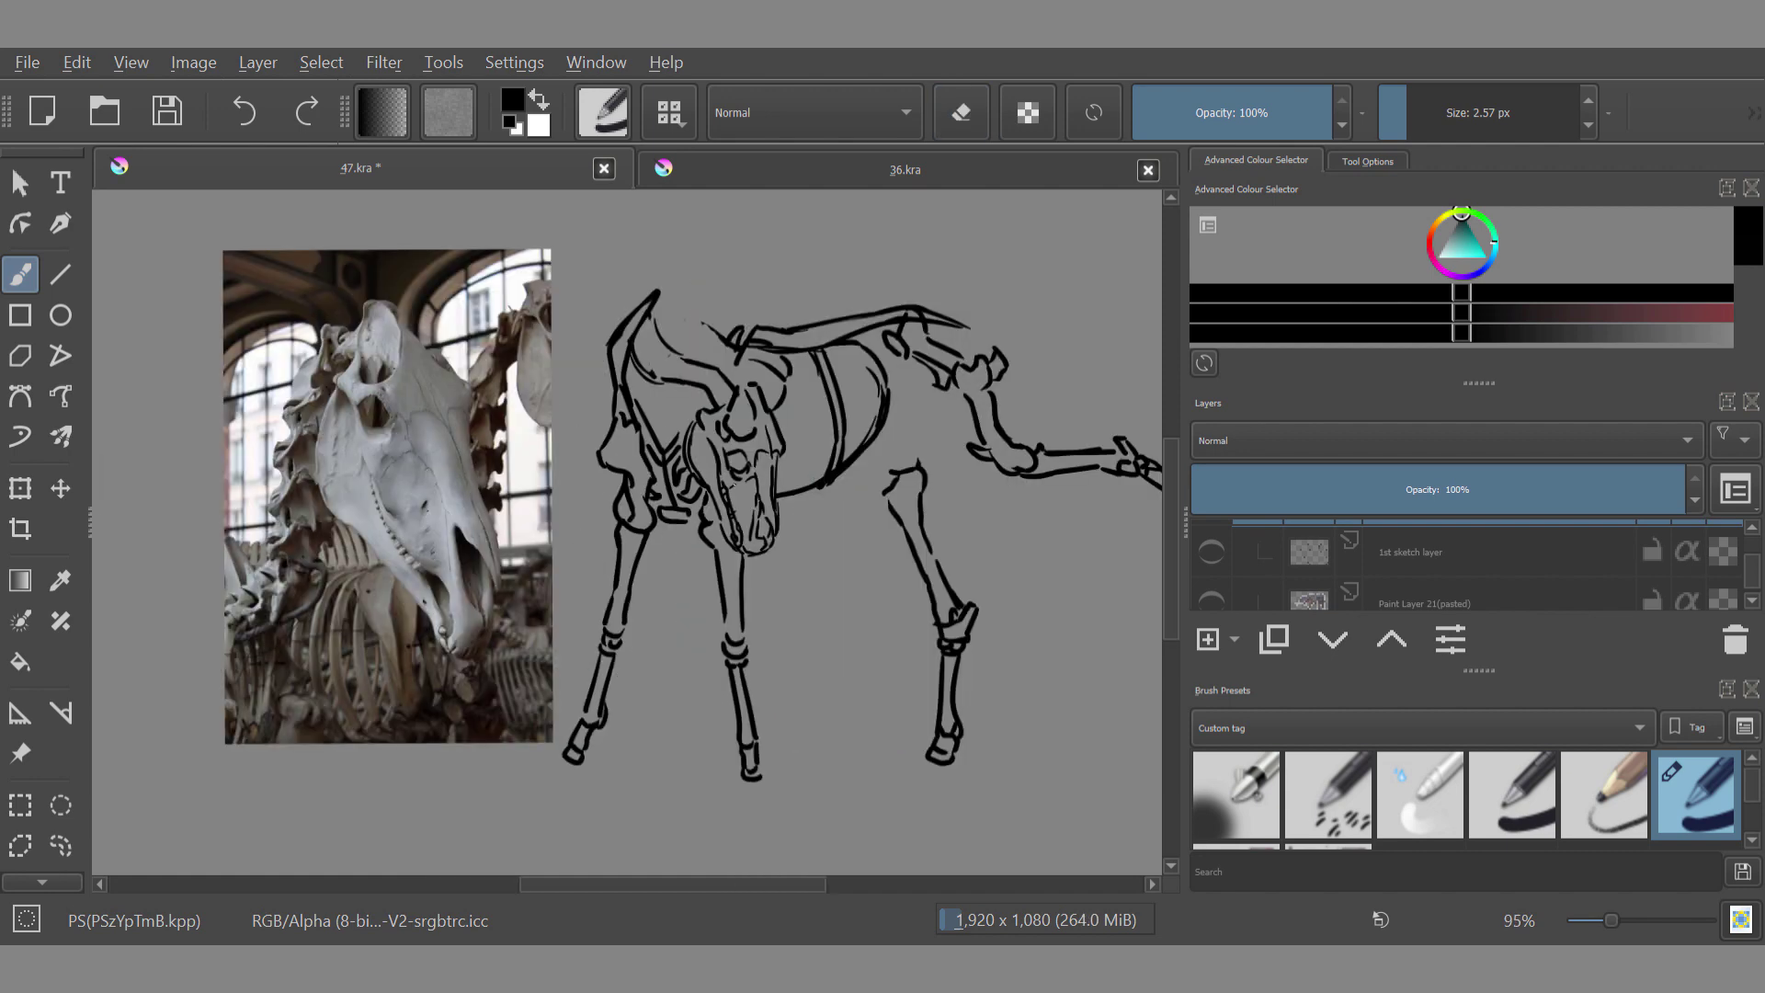
{"action": "scroll", "coordinate": [487, 772], "scroll_direction": "down", "scroll_amount": 5}
{"action": "scroll", "coordinate": [625, 773], "scroll_direction": "up", "scroll_amount": 1}
{"action": "key", "text": "ctrl+s"}
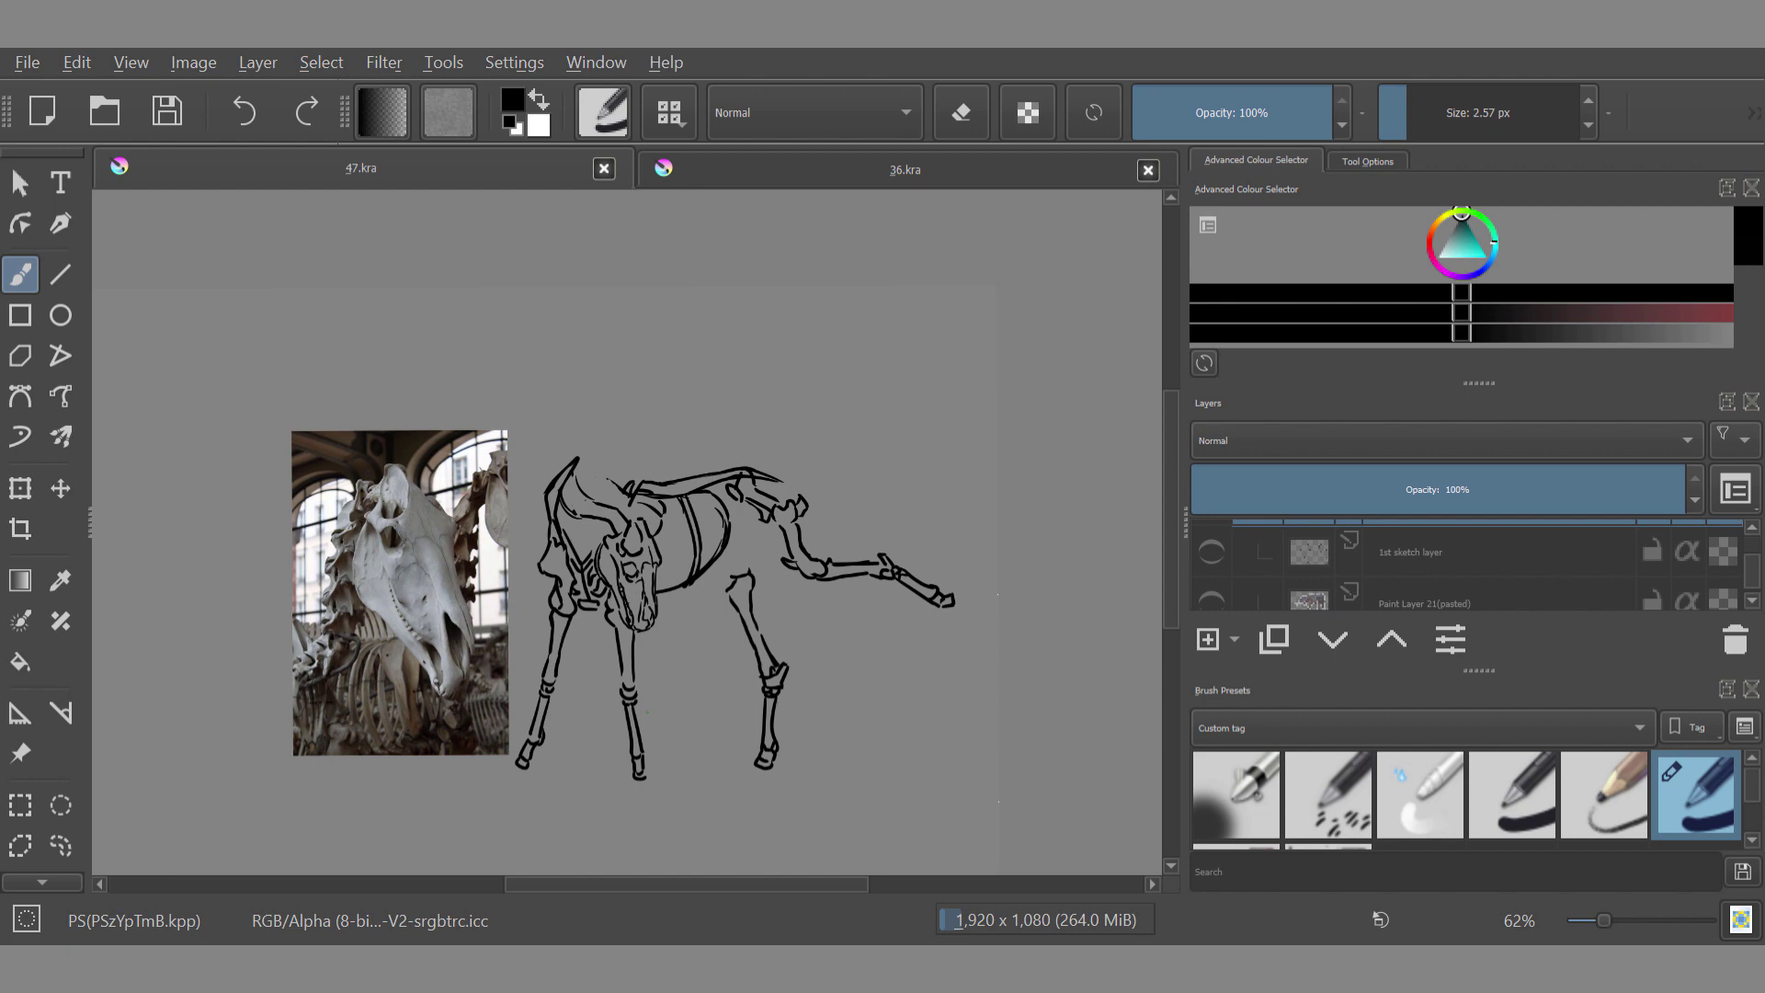
{"action": "key", "text": "e"}
{"action": "left_click", "coordinate": [647, 712]}
{"action": "key", "text": "e"}
{"action": "scroll", "coordinate": [798, 588], "scroll_direction": "down", "scroll_amount": 3}
Step: Show the 1st sketch layer beneath the skeleton and hide the ref 3 skull photo
{"action": "scroll", "coordinate": [791, 675], "scroll_direction": "up", "scroll_amount": 1}
{"action": "left_click", "coordinate": [1213, 554]}
{"action": "scroll", "coordinate": [1213, 561], "scroll_direction": "up", "scroll_amount": 2}
{"action": "left_click", "coordinate": [1212, 567]}
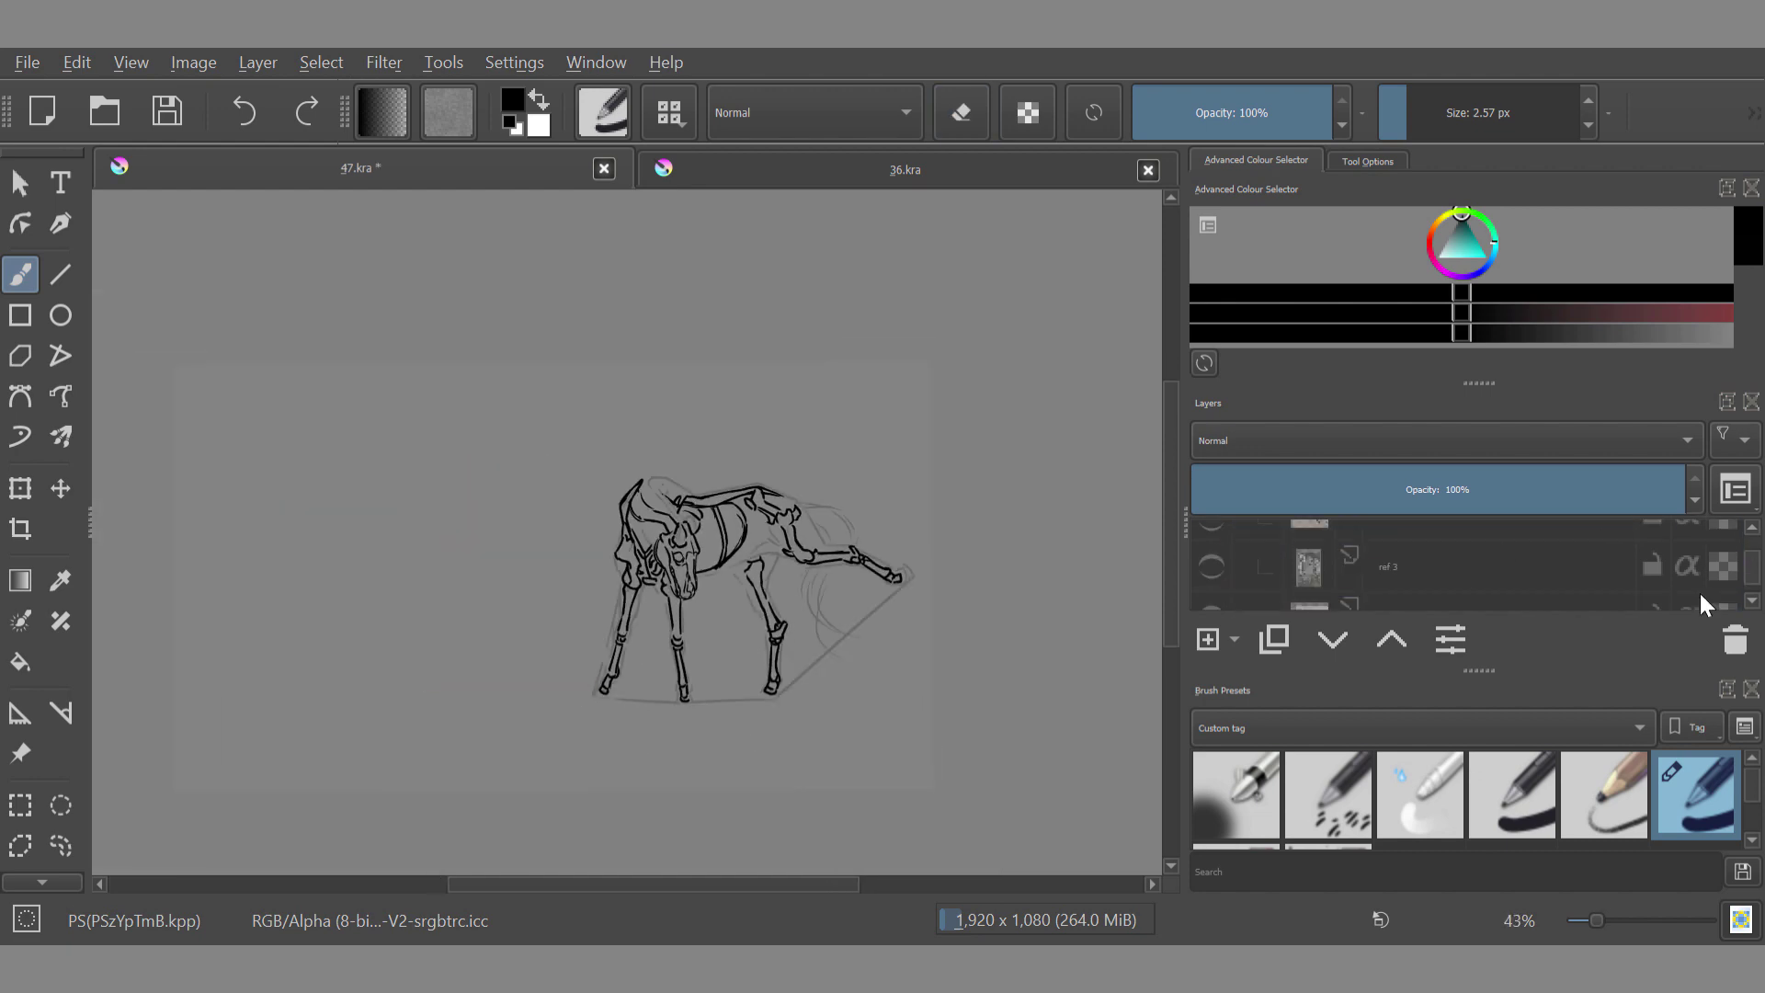
{"action": "scroll", "coordinate": [1707, 604], "scroll_direction": "down", "scroll_amount": 2}
{"action": "left_click", "coordinate": [906, 170]}
{"action": "left_click", "coordinate": [561, 170]}
{"action": "scroll", "coordinate": [1710, 591], "scroll_direction": "down", "scroll_amount": 1}
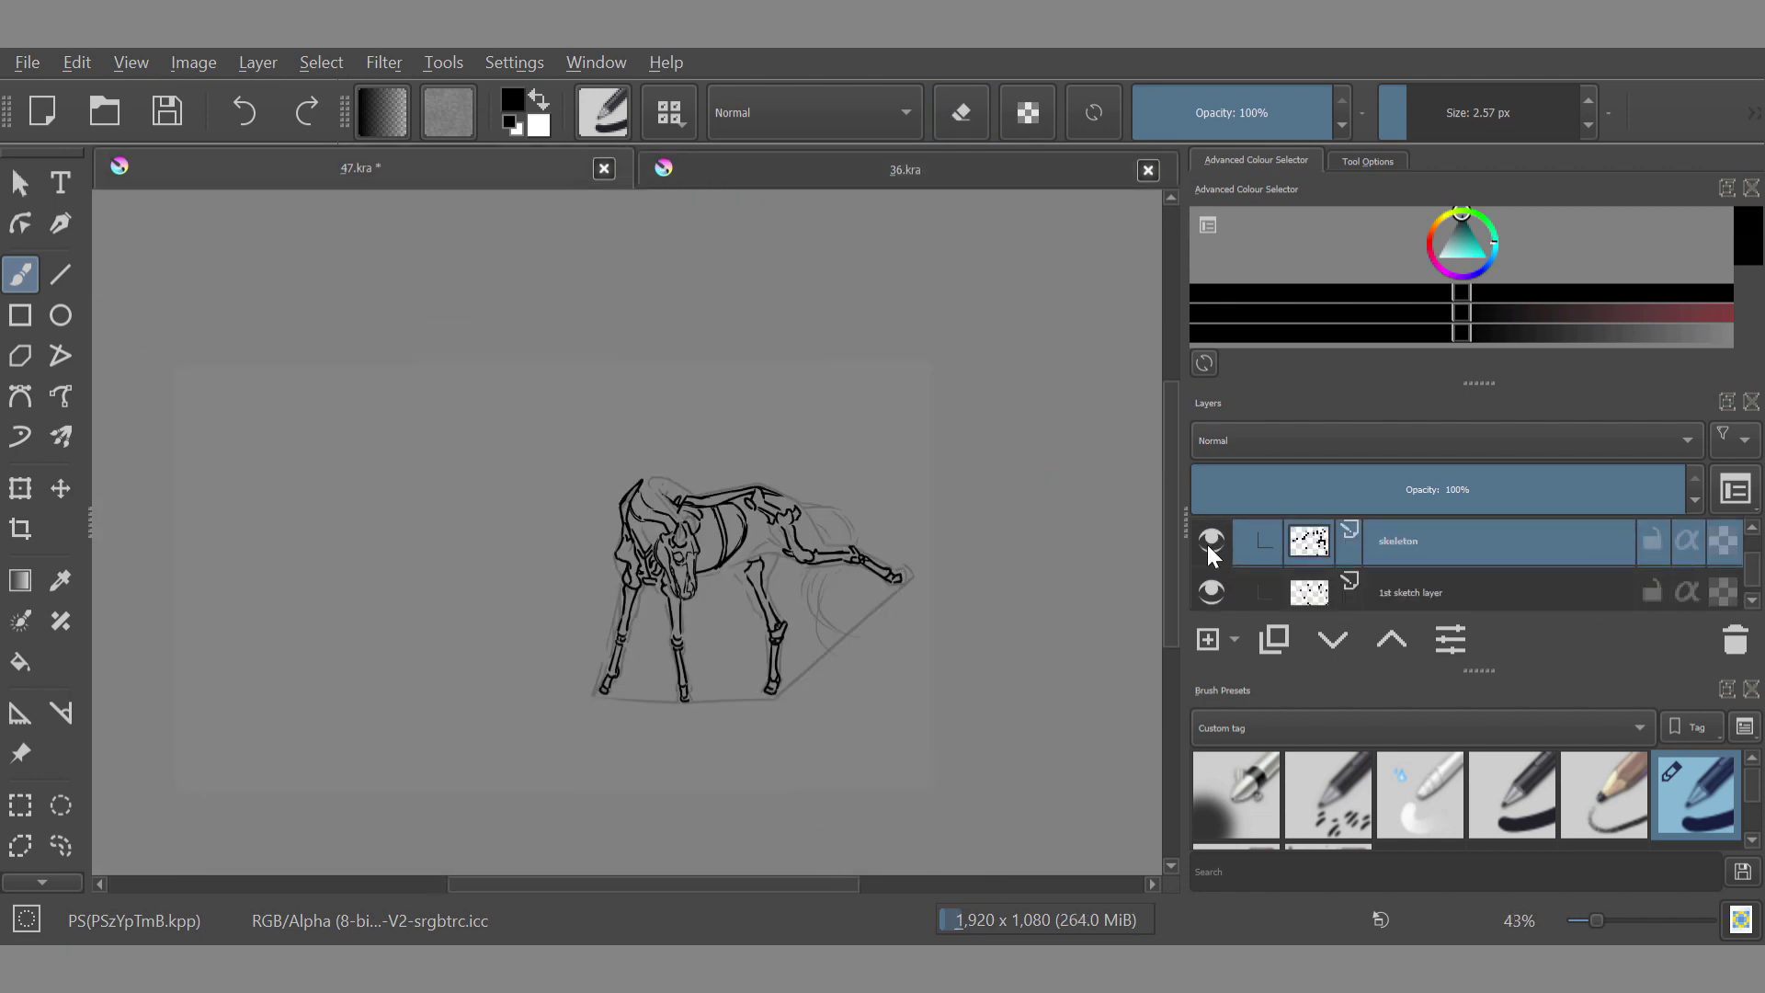
Step: Group the skeleton and 1st sketch layers, move and enlarge them together on the canvas, ungroup them, and save
{"action": "scroll", "coordinate": [699, 643], "scroll_direction": "down", "scroll_amount": 1}
{"action": "left_click", "coordinate": [1490, 593], "text": "ctrl"}
{"action": "key", "text": "ctrl+g"}
{"action": "key", "text": "ctrl+t"}
{"action": "left_click_drag", "start_coordinate": [600, 626], "coordinate": [402, 641]}
{"action": "mouse_move", "coordinate": [743, 651]}
{"action": "left_mouse_down"}
{"action": "mouse_move", "coordinate": [641, 647]}
{"action": "mouse_move", "coordinate": [683, 643]}
{"action": "left_mouse_up"}
{"action": "key", "text": "b"}
{"action": "scroll", "coordinate": [1513, 560], "scroll_direction": "down", "scroll_amount": 1}
{"action": "mouse_move", "coordinate": [1582, 570]}
{"action": "left_mouse_down"}
{"action": "mouse_move", "coordinate": [1734, 650]}
{"action": "mouse_move", "coordinate": [1563, 599]}
{"action": "left_mouse_up"}
{"action": "key", "text": "ctrl+alt+g"}
{"action": "scroll", "coordinate": [826, 557], "scroll_direction": "down", "scroll_amount": 1}
{"action": "key", "text": "ctrl+s"}
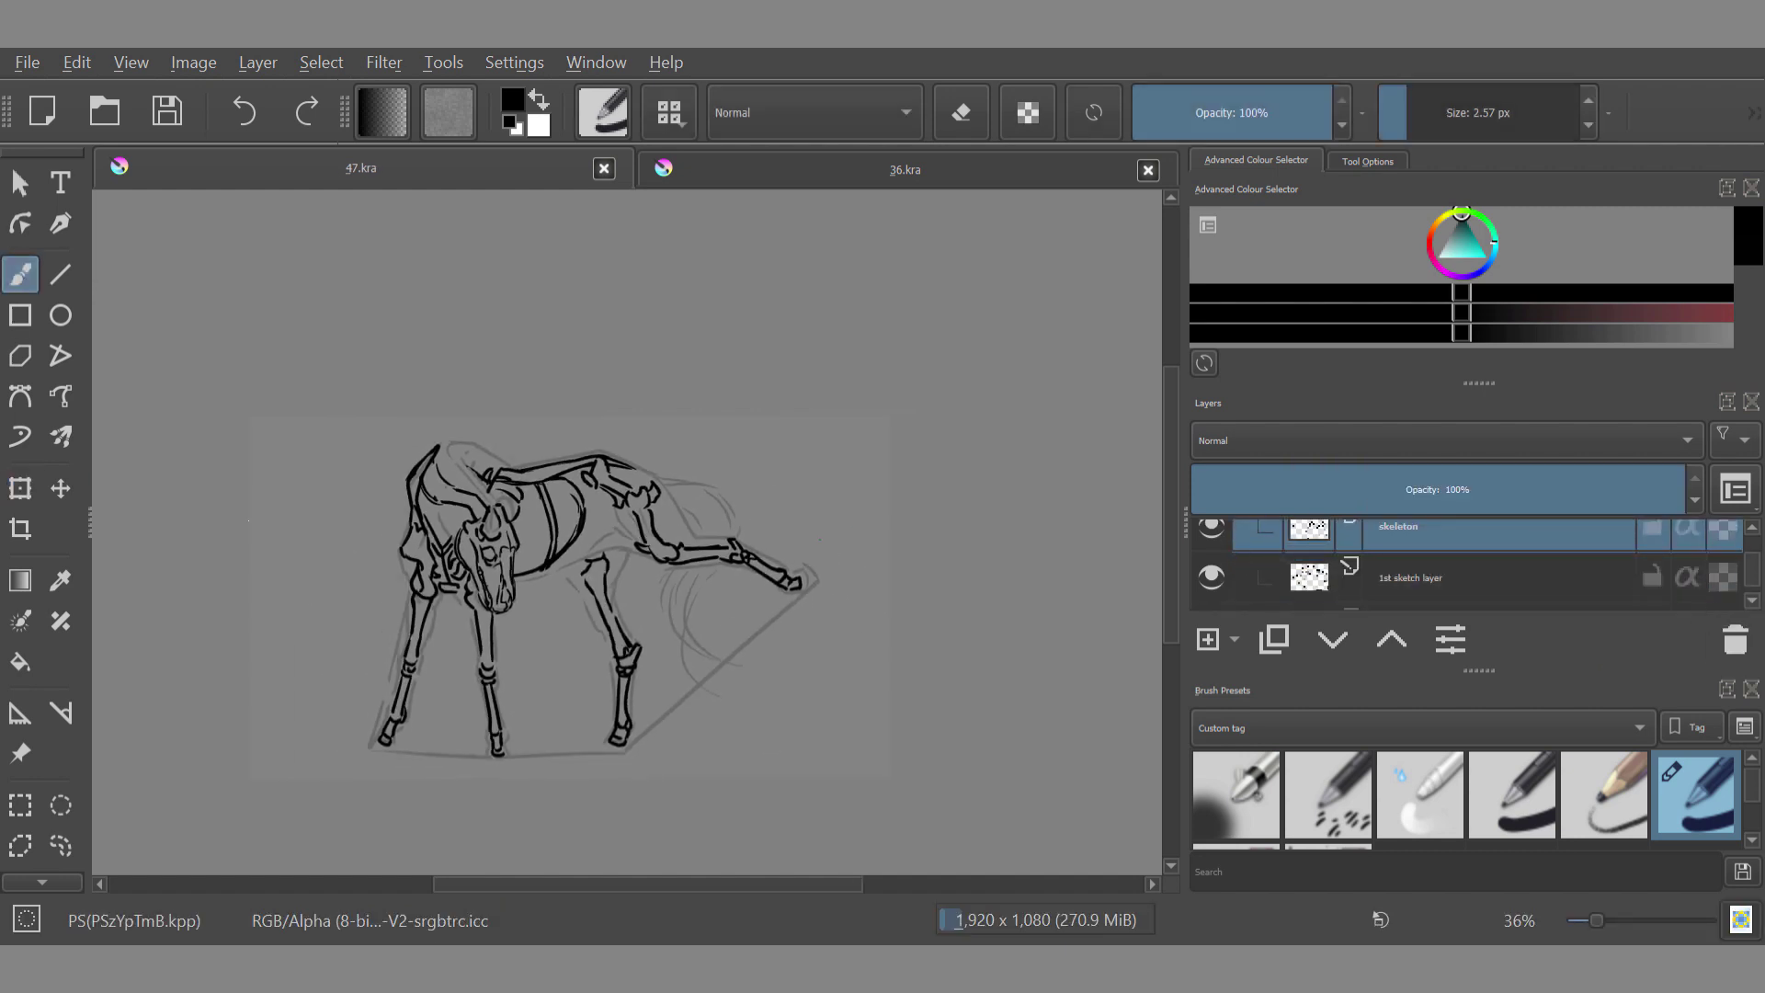
Step: Show the ref 4 skeleton drawing, shrink it and place it in the canvas's upper-left corner beside the horse
{"action": "scroll", "coordinate": [820, 666], "scroll_direction": "up", "scroll_amount": 1}
{"action": "scroll", "coordinate": [1715, 545], "scroll_direction": "up", "scroll_amount": 1}
{"action": "left_click", "coordinate": [1212, 566]}
{"action": "left_click", "coordinate": [1213, 565]}
{"action": "scroll", "coordinate": [643, 588], "scroll_direction": "down", "scroll_amount": 1}
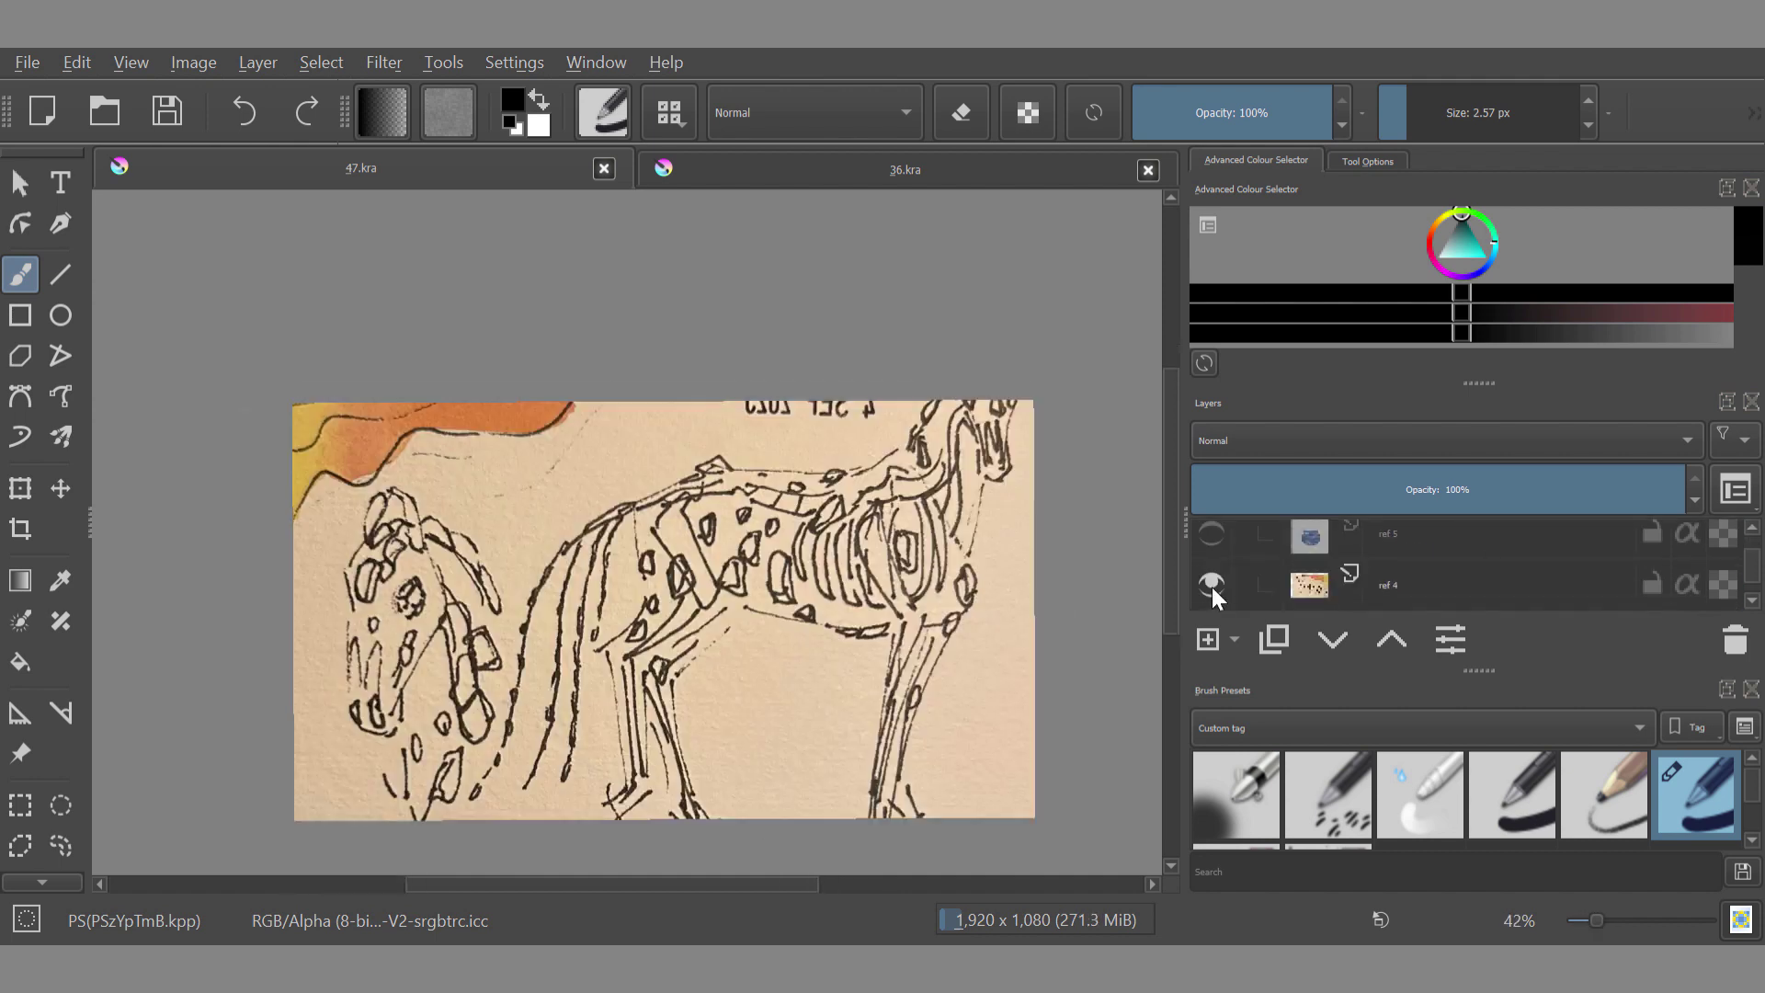
{"action": "key", "text": "ctrl+t"}
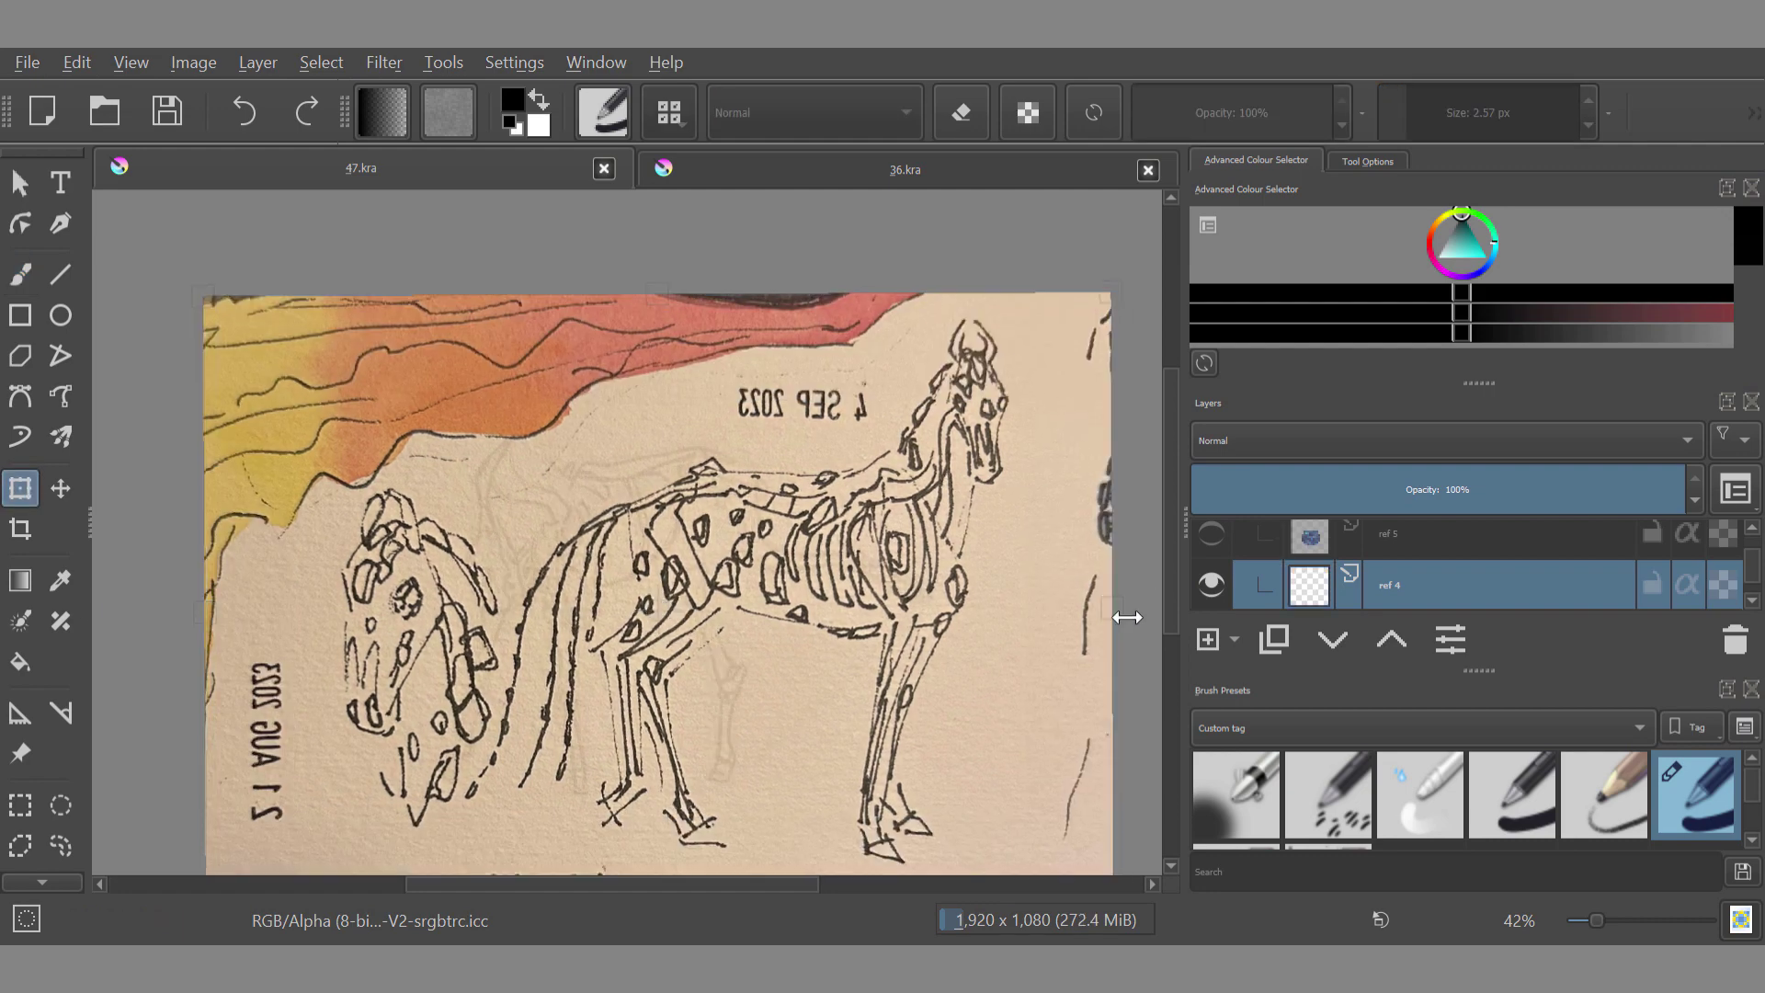
{"action": "mouse_move", "coordinate": [1128, 618]}
{"action": "left_mouse_down"}
{"action": "mouse_move", "coordinate": [583, 662]}
{"action": "mouse_move", "coordinate": [404, 639]}
{"action": "left_mouse_up"}
{"action": "mouse_move", "coordinate": [355, 608]}
{"action": "left_mouse_down"}
{"action": "mouse_move", "coordinate": [429, 484]}
{"action": "mouse_move", "coordinate": [417, 469]}
{"action": "left_mouse_up"}
{"action": "left_click_drag", "start_coordinate": [467, 472], "coordinate": [512, 473]}
Step: Cut away the part of the ref 4 image nearest the horse with a freehand selection, and clear the selection
{"action": "left_click", "coordinate": [61, 846]}
{"action": "mouse_move", "coordinate": [445, 588]}
{"action": "left_mouse_down"}
{"action": "mouse_move", "coordinate": [458, 522]}
{"action": "mouse_move", "coordinate": [516, 571]}
{"action": "left_mouse_up"}
{"action": "key", "text": "Delete"}
{"action": "key", "text": "ctrl+shift+a"}
Step: Return to the brush and make the skeleton layer active, closing in on the horse's neck and body
{"action": "left_click_drag", "start_coordinate": [726, 497], "coordinate": [769, 454]}
{"action": "key", "text": "b"}
{"action": "left_click_drag", "start_coordinate": [1753, 568], "coordinate": [1753, 611]}
{"action": "left_click", "coordinate": [1471, 578]}
{"action": "left_click_drag", "start_coordinate": [520, 536], "coordinate": [636, 426]}
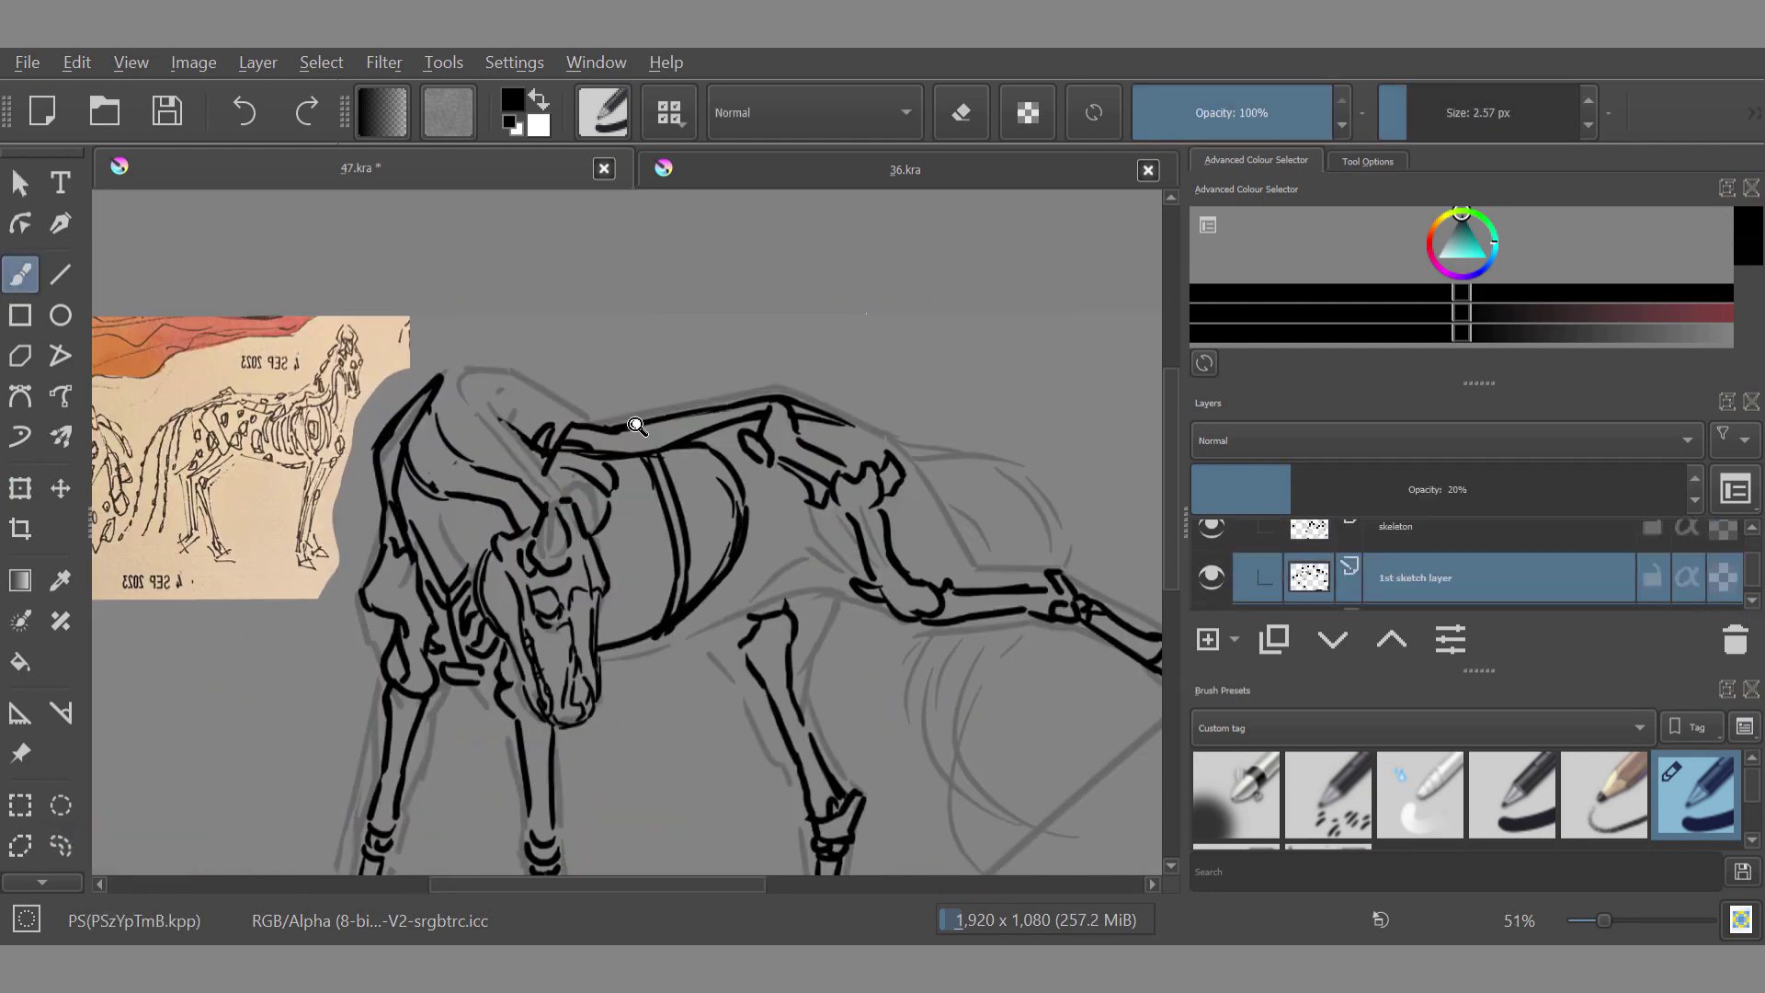
{"action": "scroll", "coordinate": [636, 425], "scroll_direction": "up", "scroll_amount": 2}
{"action": "left_click", "coordinate": [1467, 538]}
{"action": "left_click_drag", "start_coordinate": [711, 601], "coordinate": [737, 619]}
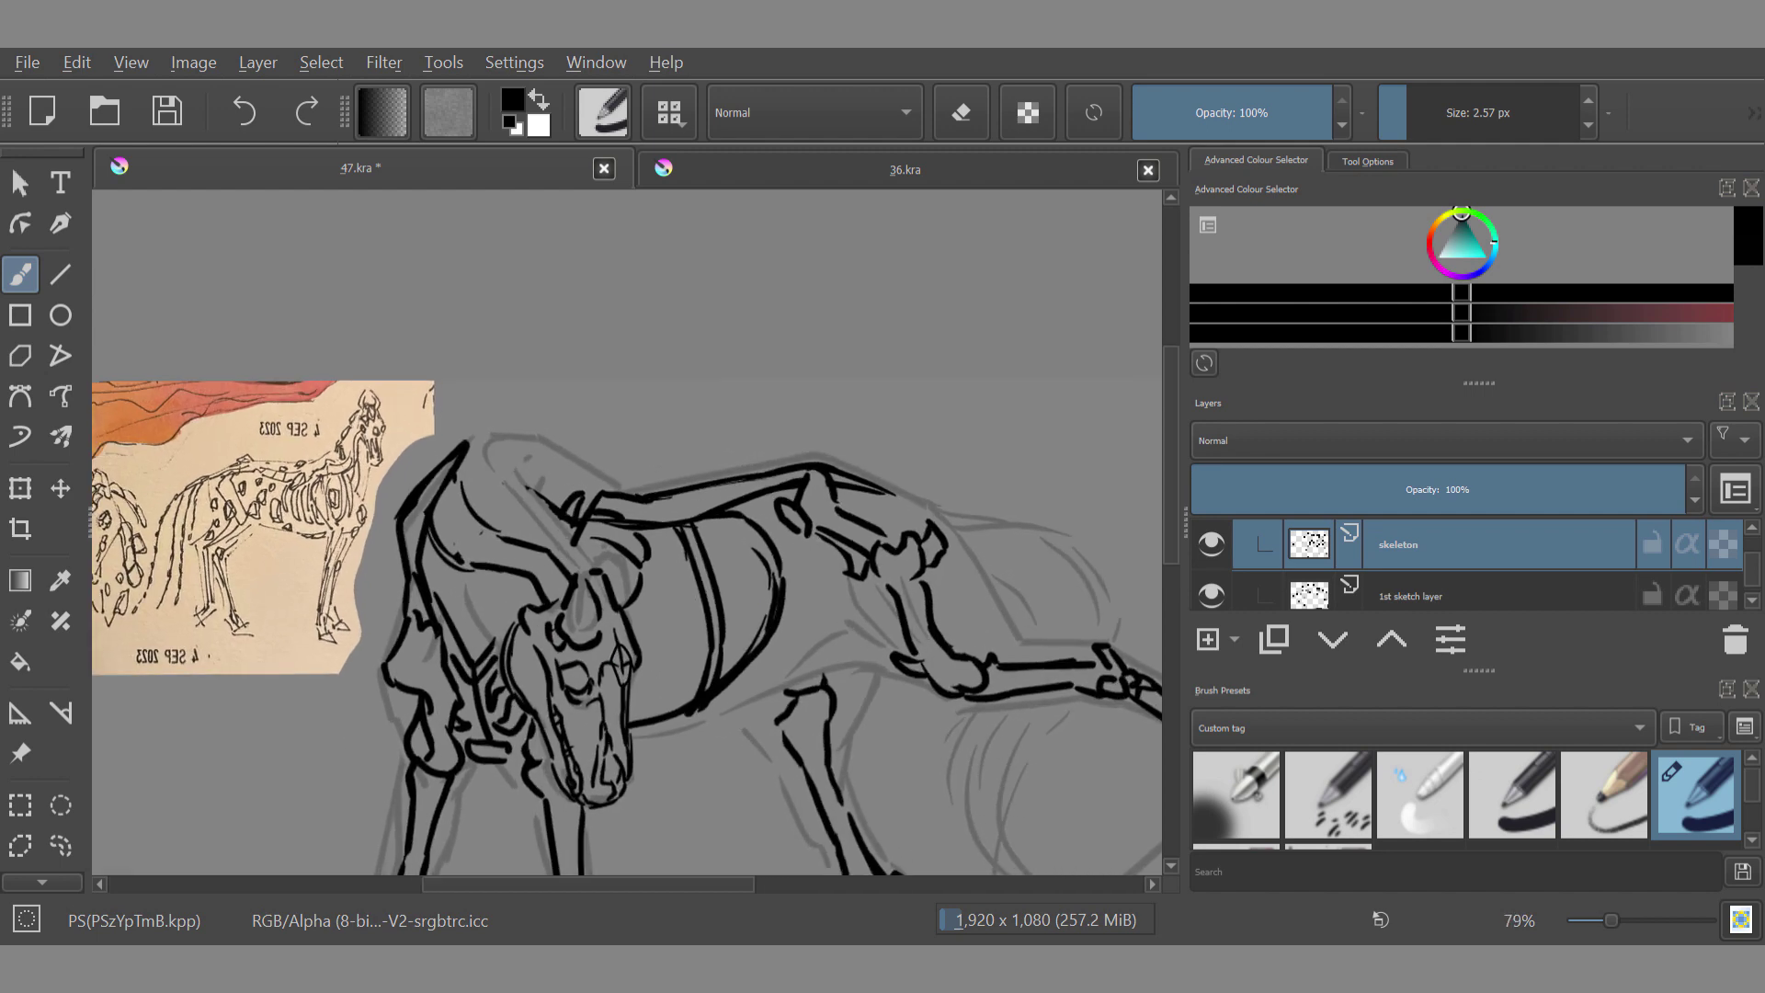
Step: Try a chain of small rounded segments along the neck's crest and inner curve, and undo it
{"action": "left_click_drag", "start_coordinate": [577, 554], "coordinate": [585, 571]}
{"action": "mouse_move", "coordinate": [555, 536]}
{"action": "left_mouse_down"}
{"action": "mouse_move", "coordinate": [571, 559]}
{"action": "mouse_move", "coordinate": [553, 536]}
{"action": "left_mouse_up"}
{"action": "mouse_move", "coordinate": [516, 488]}
{"action": "left_mouse_down"}
{"action": "mouse_move", "coordinate": [536, 511]}
{"action": "mouse_move", "coordinate": [513, 488]}
{"action": "left_mouse_up"}
{"action": "left_click_drag", "start_coordinate": [480, 448], "coordinate": [497, 447]}
{"action": "left_click_drag", "start_coordinate": [502, 430], "coordinate": [521, 437]}
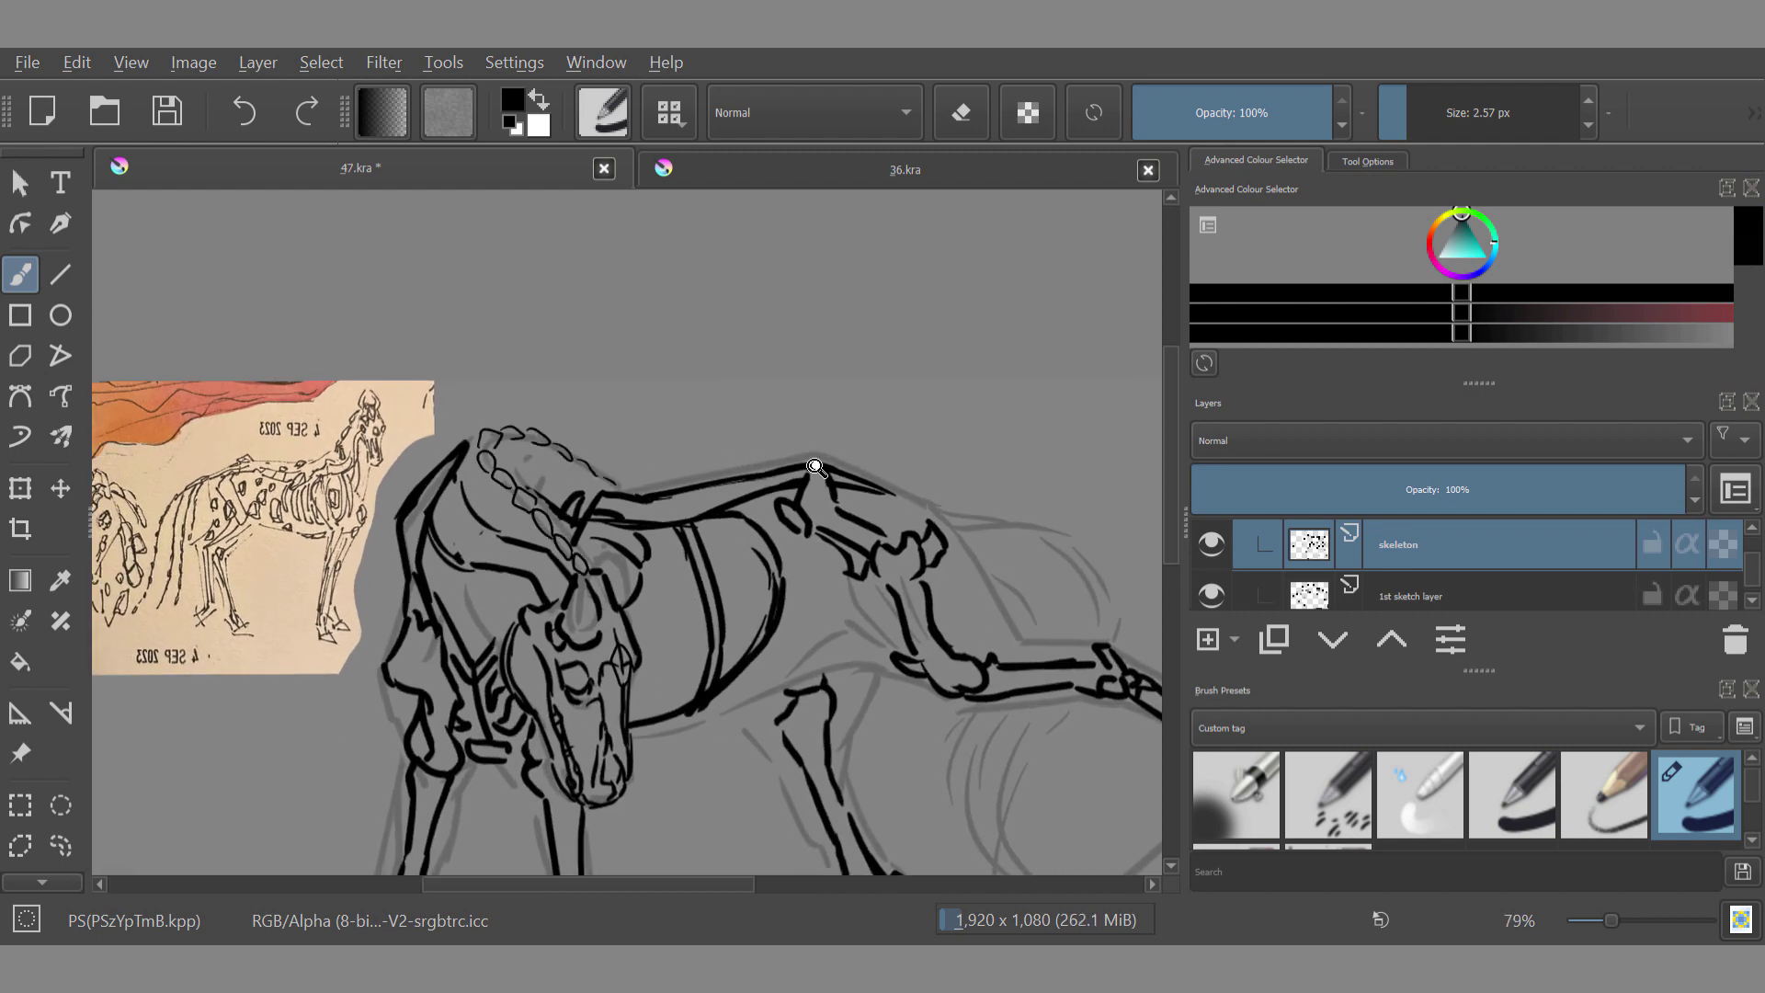
{"action": "scroll", "coordinate": [566, 449], "scroll_direction": "down", "scroll_amount": 1}
{"action": "key", "text": "ctrl+z"}
Step: Draw irregular closed patches along the horse's neck and crest, plus several on the flank behind the ribs
{"action": "mouse_move", "coordinate": [570, 531]}
{"action": "left_mouse_down"}
{"action": "mouse_move", "coordinate": [521, 464]}
{"action": "mouse_move", "coordinate": [537, 428]}
{"action": "left_mouse_up"}
{"action": "left_click_drag", "start_coordinate": [499, 427], "coordinate": [588, 452]}
{"action": "left_click_drag", "start_coordinate": [592, 454], "coordinate": [606, 464]}
{"action": "scroll", "coordinate": [496, 299], "scroll_direction": "down", "scroll_amount": 1}
{"action": "left_click_drag", "start_coordinate": [718, 551], "coordinate": [707, 579]}
{"action": "left_click_drag", "start_coordinate": [727, 515], "coordinate": [727, 545]}
Step: Adjust a flank patch with a freehand selection, and add patches to the raised hind leg's thigh
{"action": "left_click", "coordinate": [60, 846]}
{"action": "left_click", "coordinate": [61, 488]}
{"action": "left_click", "coordinate": [61, 846]}
{"action": "left_click", "coordinate": [110, 788]}
{"action": "left_click", "coordinate": [20, 274]}
{"action": "mouse_move", "coordinate": [843, 529]}
{"action": "left_mouse_down"}
{"action": "mouse_move", "coordinate": [853, 552]}
{"action": "mouse_move", "coordinate": [833, 527]}
{"action": "left_mouse_up"}
{"action": "left_click_drag", "start_coordinate": [864, 523], "coordinate": [868, 526]}
{"action": "scroll", "coordinate": [635, 533], "scroll_direction": "down", "scroll_amount": 1}
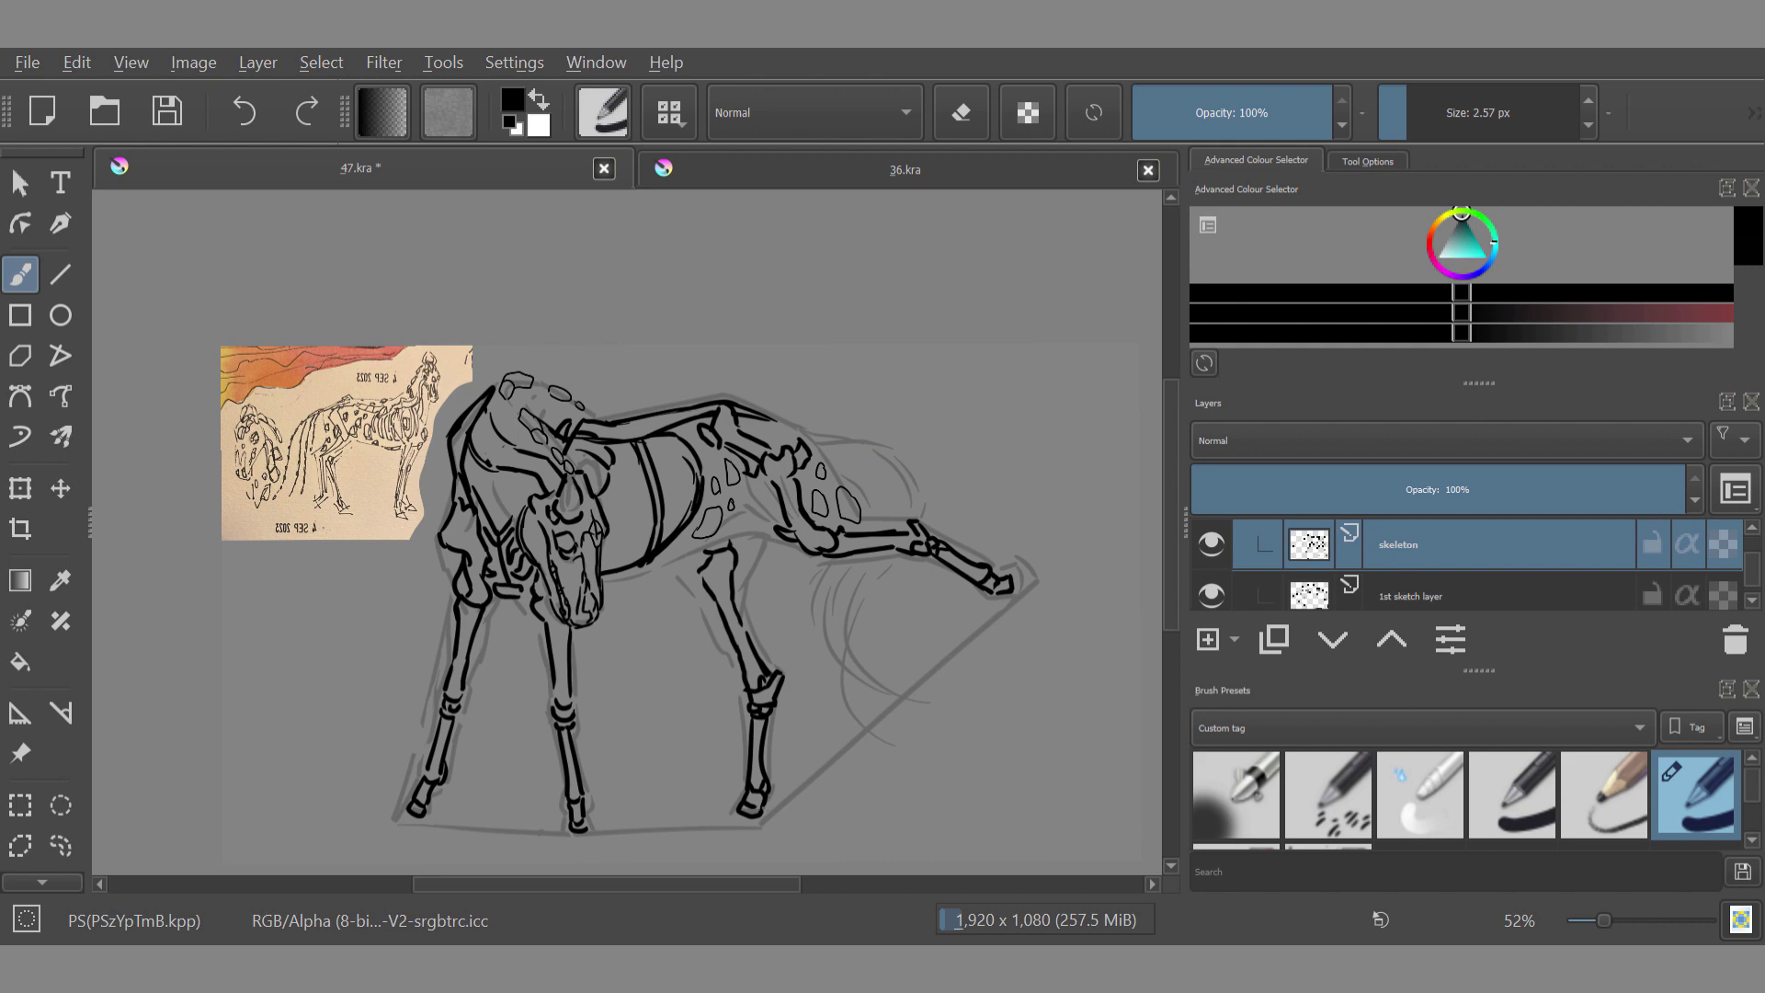
Step: Draw small rounded patches on the forelegs, shoulder, rib cage, standing hind leg and raised lower hind leg
{"action": "left_click_drag", "start_coordinate": [731, 577], "coordinate": [728, 579]}
{"action": "left_click_drag", "start_coordinate": [559, 658], "coordinate": [471, 639]}
{"action": "left_click_drag", "start_coordinate": [455, 512], "coordinate": [451, 515]}
{"action": "left_click_drag", "start_coordinate": [624, 532], "coordinate": [622, 535]}
{"action": "mouse_move", "coordinate": [638, 490]}
{"action": "left_mouse_down"}
{"action": "mouse_move", "coordinate": [630, 508]}
{"action": "mouse_move", "coordinate": [665, 465]}
{"action": "left_mouse_up"}
{"action": "left_click_drag", "start_coordinate": [764, 745], "coordinate": [762, 760]}
{"action": "left_click_drag", "start_coordinate": [961, 568], "coordinate": [972, 579]}
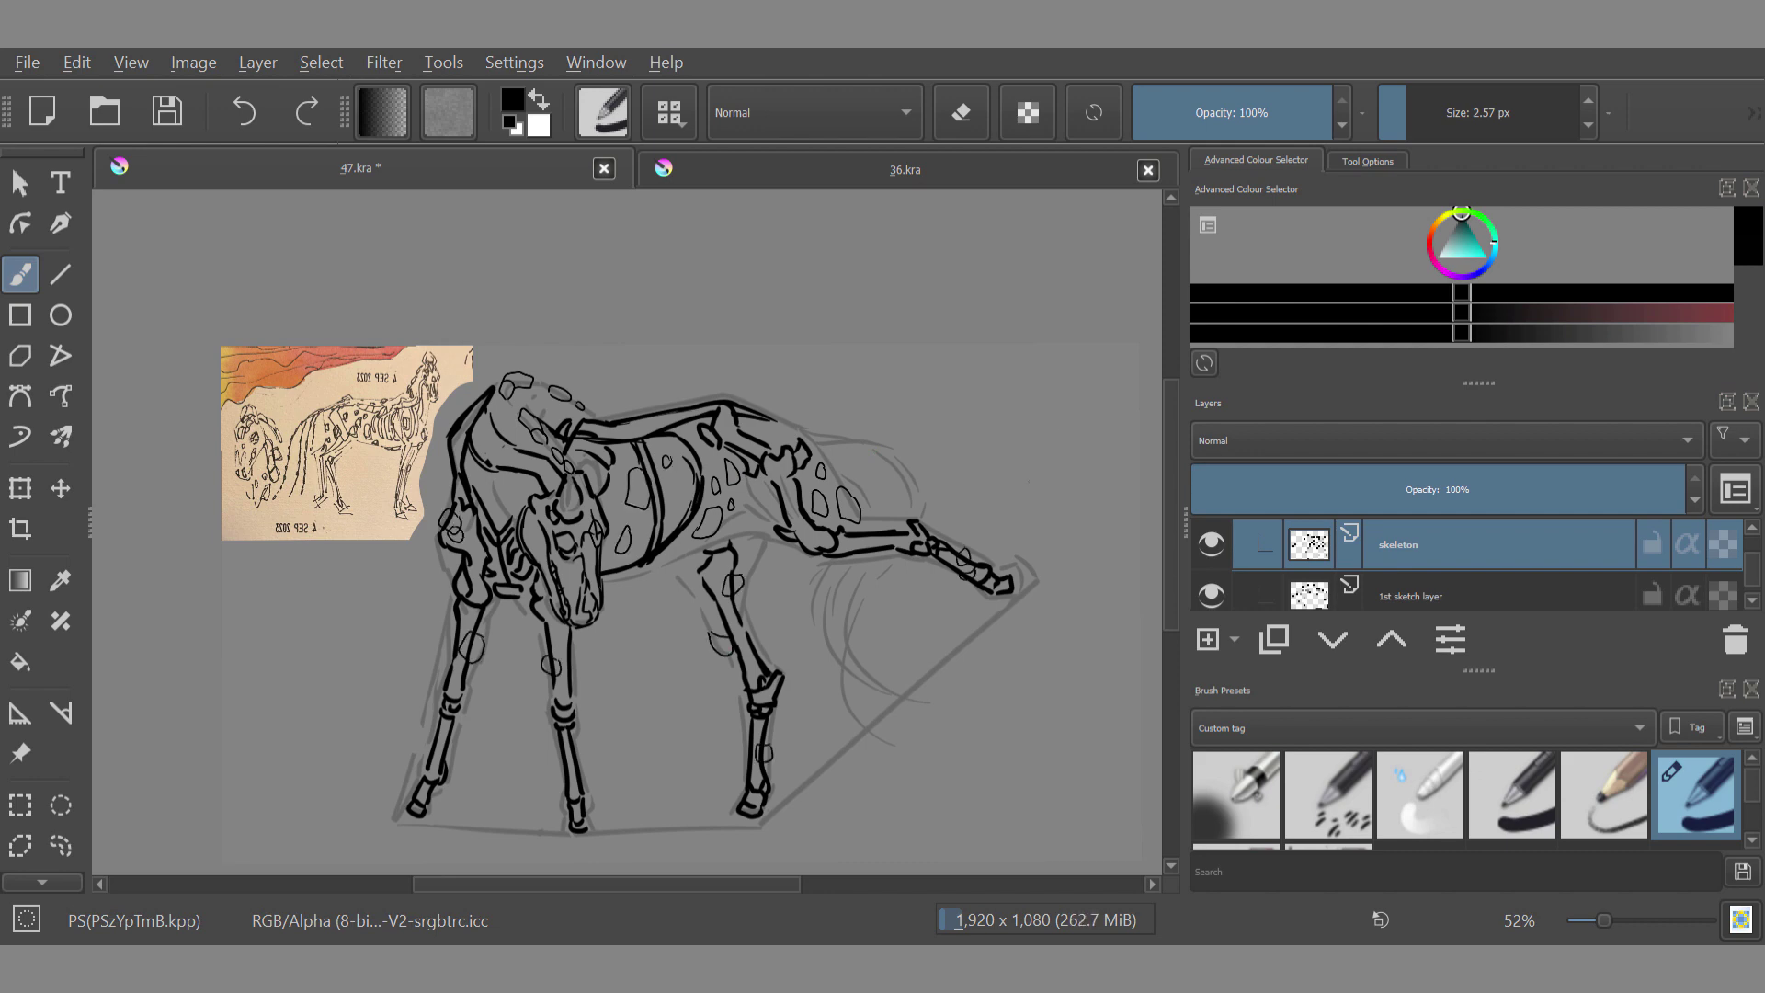
{"action": "scroll", "coordinate": [733, 570], "scroll_direction": "down", "scroll_amount": 1}
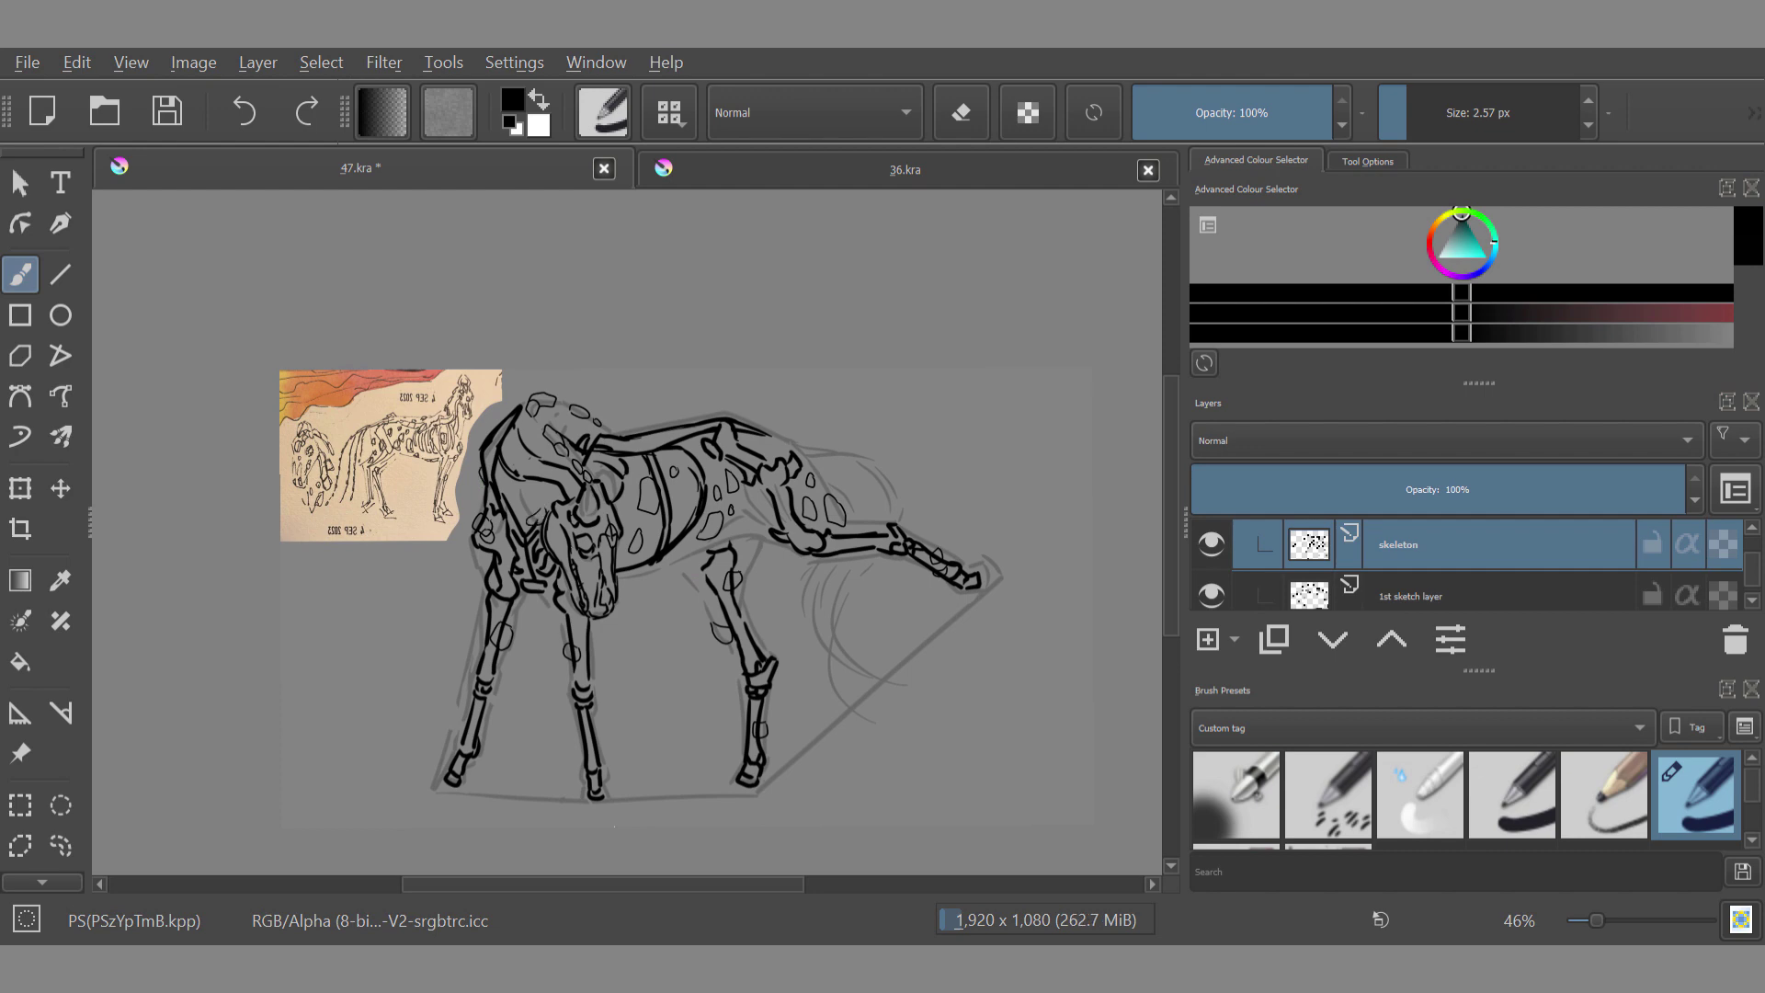
Step: Add small patches to the horse's face and to the lower bones of both forelegs
{"action": "scroll", "coordinate": [592, 545], "scroll_direction": "up", "scroll_amount": 3}
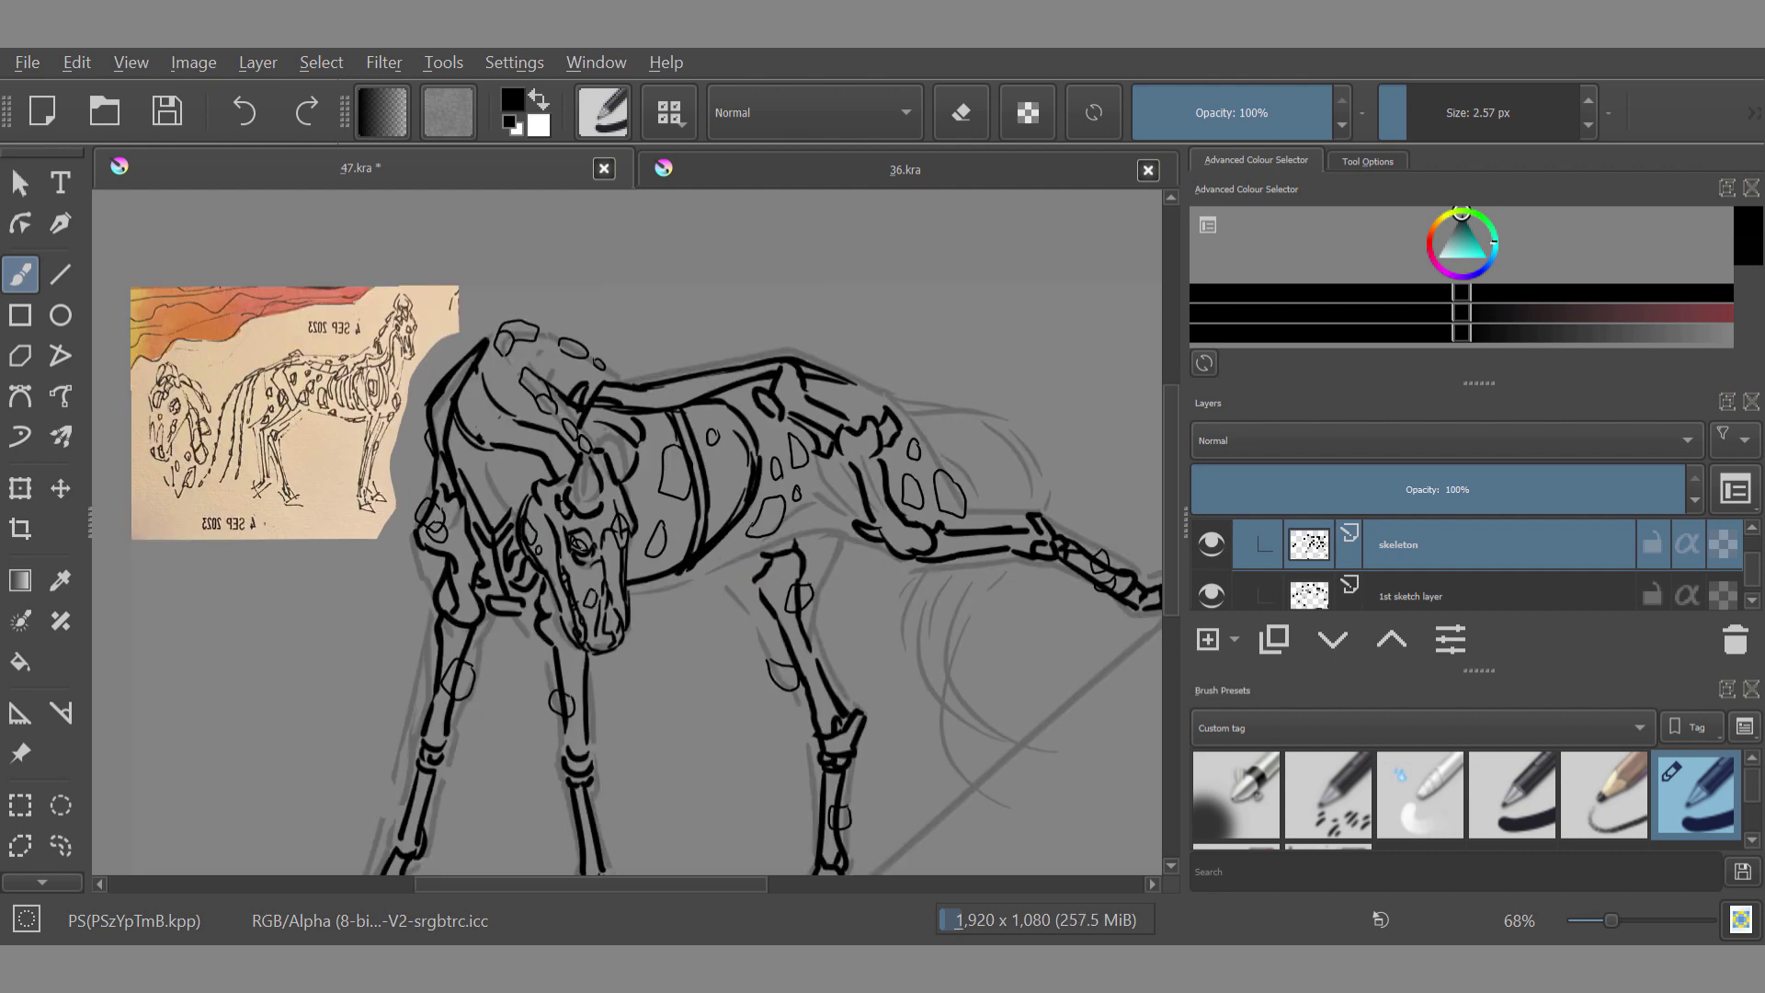
{"action": "scroll", "coordinate": [576, 543], "scroll_direction": "down", "scroll_amount": 2}
{"action": "left_click_drag", "start_coordinate": [624, 779], "coordinate": [618, 801]}
{"action": "left_click_drag", "start_coordinate": [473, 755], "coordinate": [477, 780]}
{"action": "left_click_drag", "start_coordinate": [484, 754], "coordinate": [486, 777]}
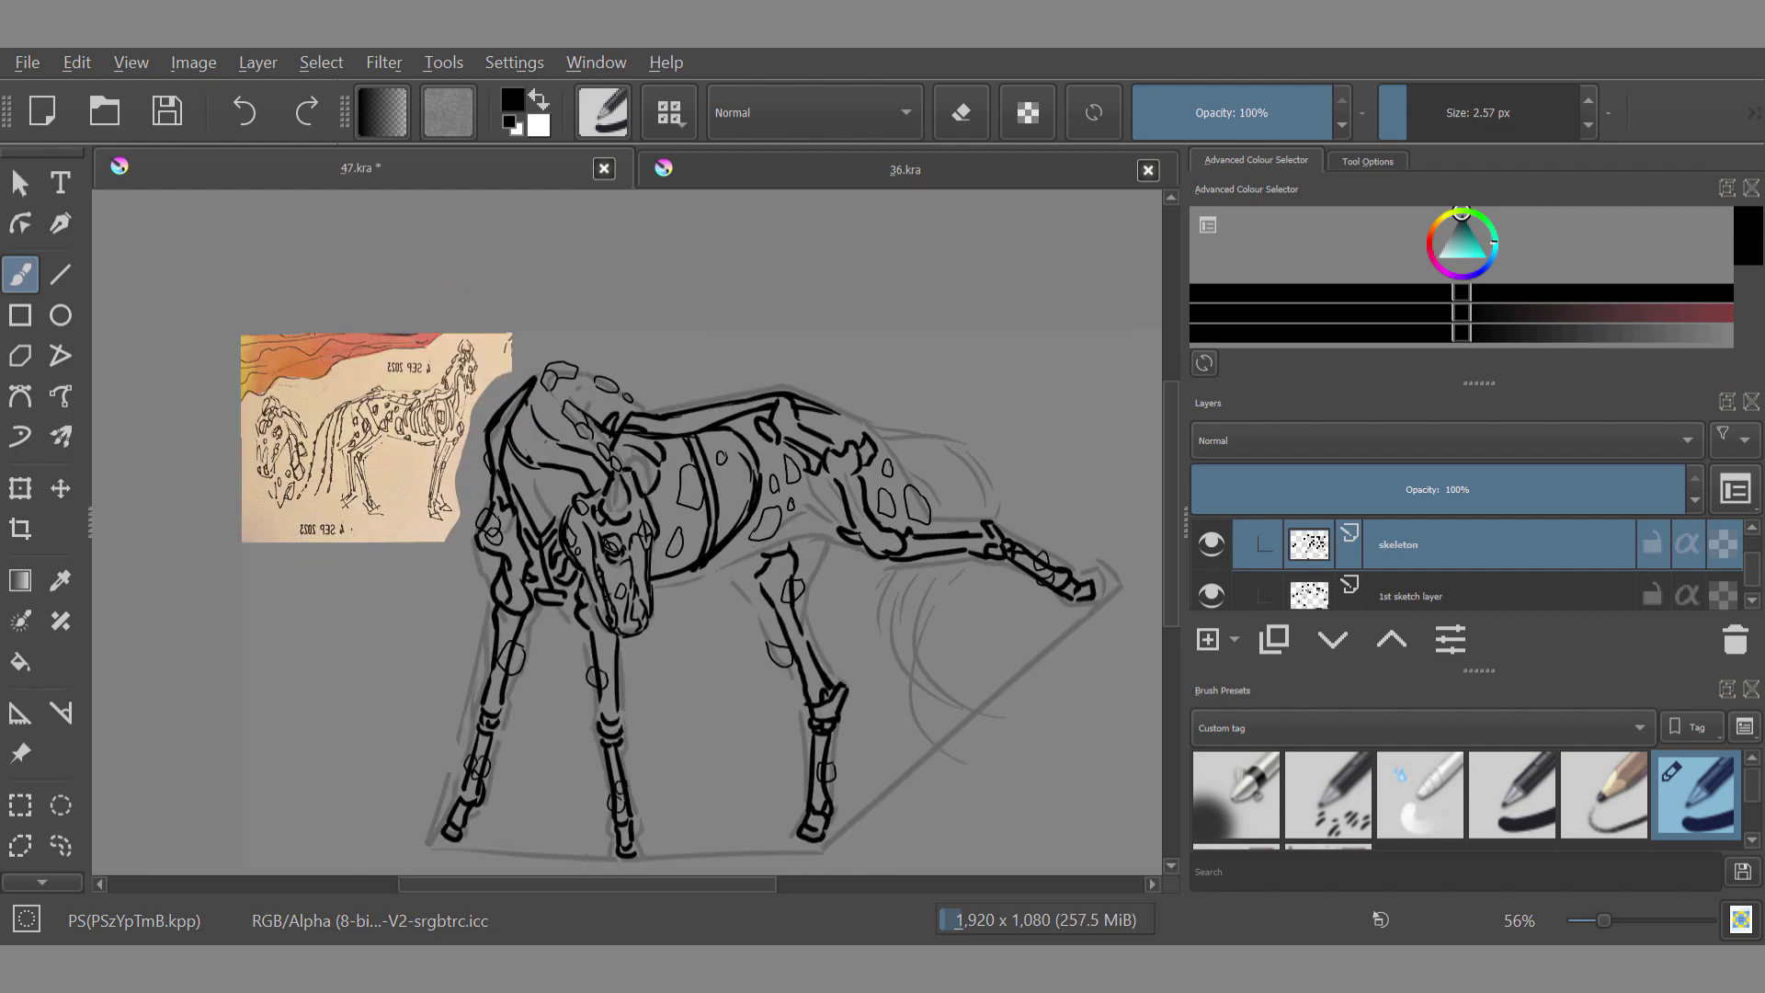
{"action": "scroll", "coordinate": [589, 552], "scroll_direction": "down", "scroll_amount": 2}
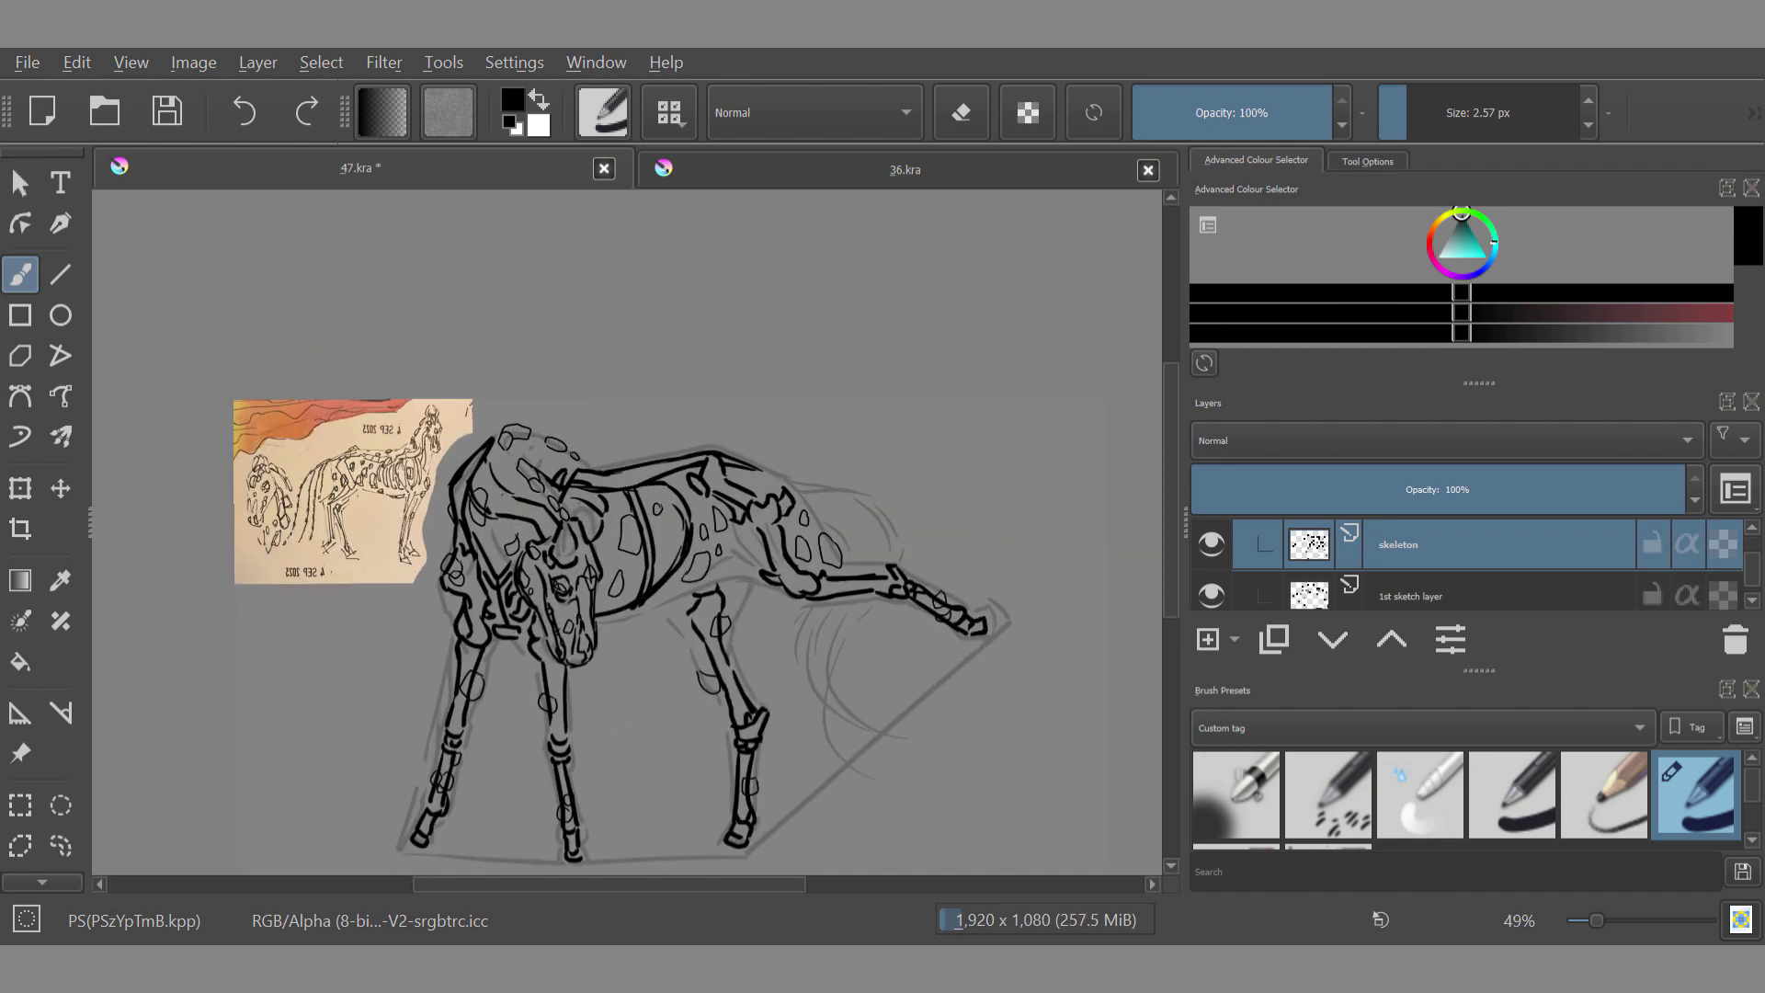
{"action": "scroll", "coordinate": [593, 487], "scroll_direction": "down", "scroll_amount": 2}
Step: Add more neck patches, small outlines over the croup and the first segments of the tail's tip
{"action": "left_click_drag", "start_coordinate": [587, 477], "coordinate": [597, 474]}
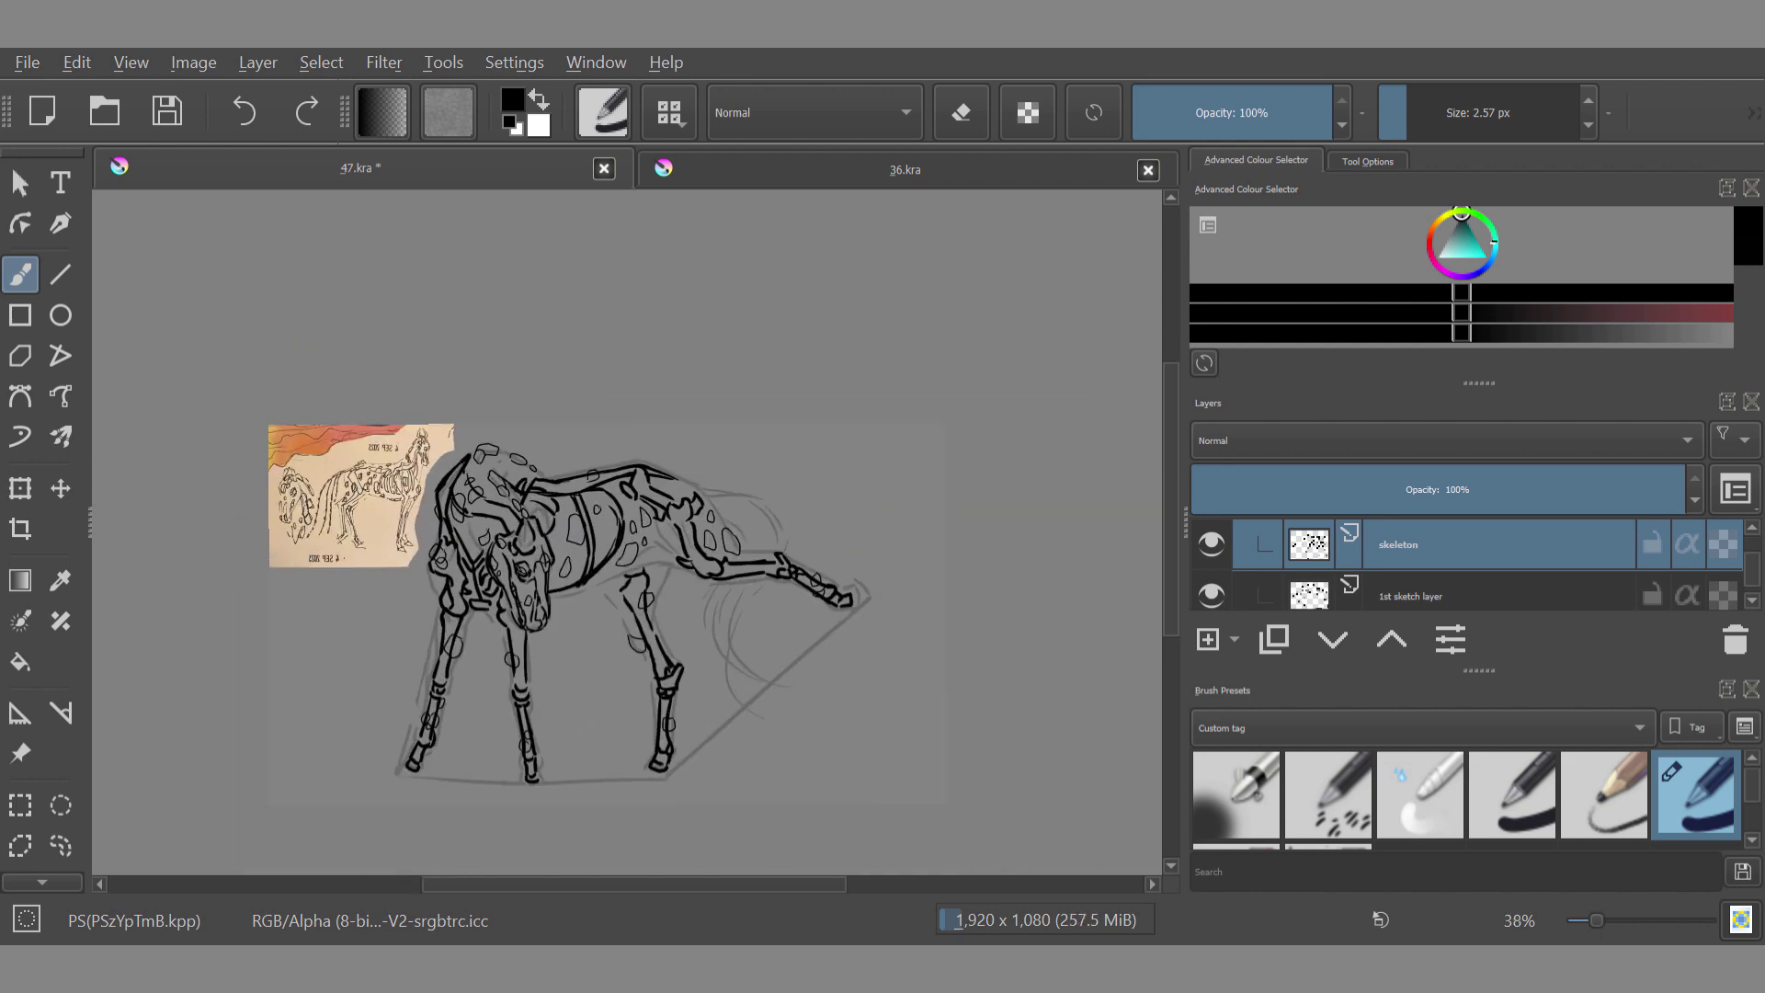
{"action": "scroll", "coordinate": [644, 473], "scroll_direction": "up", "scroll_amount": 3}
{"action": "scroll", "coordinate": [871, 353], "scroll_direction": "down", "scroll_amount": 2}
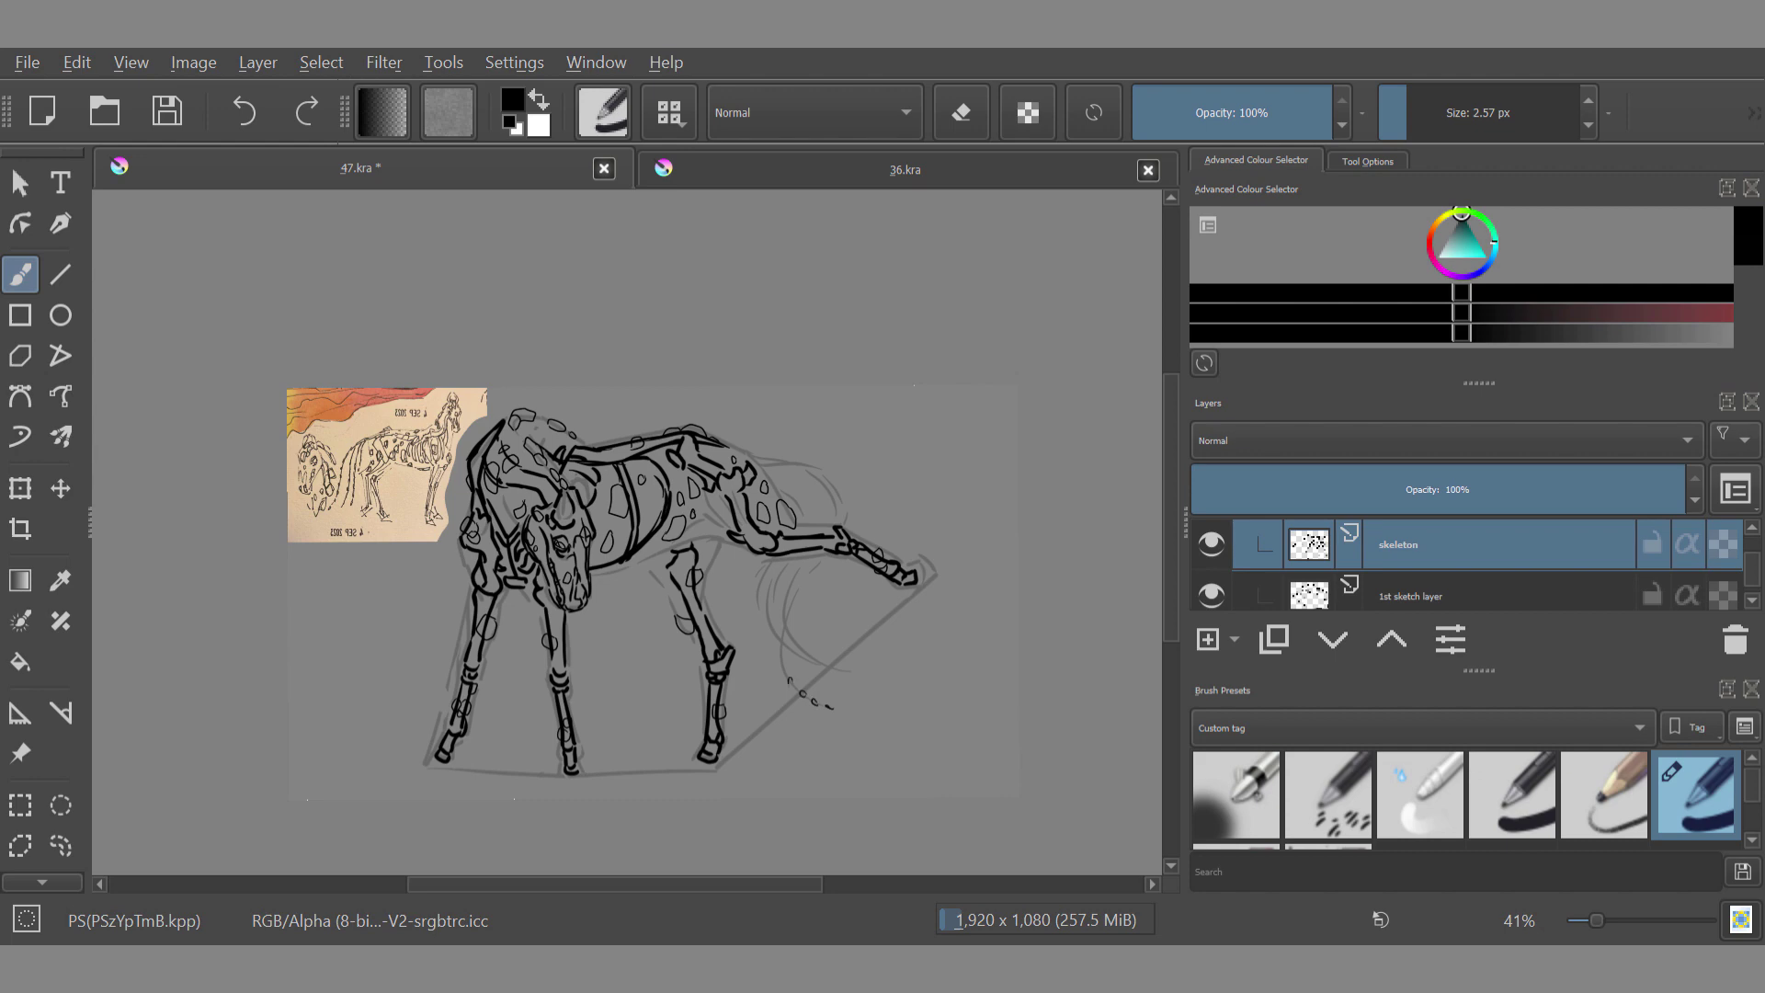
Step: Draw the tail as a chain of small segments arching over and below the raised hind leg, and save
{"action": "left_click_drag", "start_coordinate": [800, 586], "coordinate": [842, 500]}
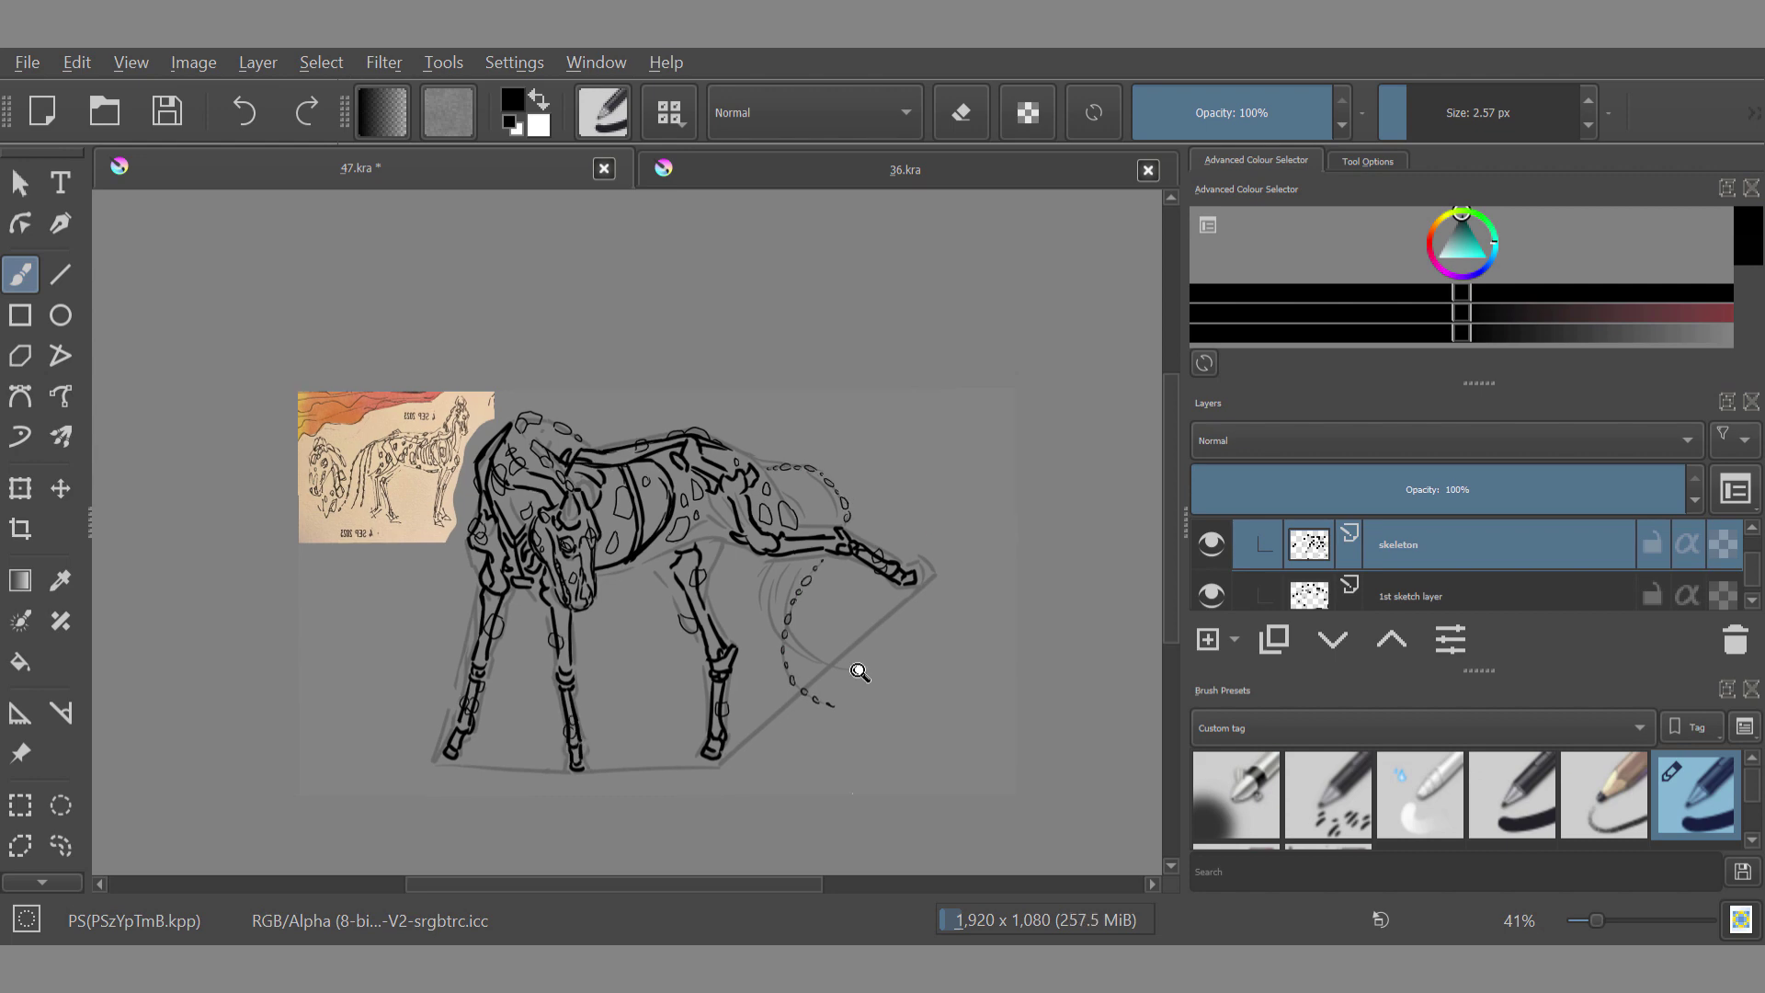
{"action": "scroll", "coordinate": [856, 491], "scroll_direction": "up", "scroll_amount": 3}
{"action": "mouse_move", "coordinate": [841, 554]}
{"action": "left_mouse_down"}
{"action": "mouse_move", "coordinate": [829, 598]}
{"action": "mouse_move", "coordinate": [852, 571]}
{"action": "left_mouse_up"}
{"action": "key", "text": "ctrl+s"}
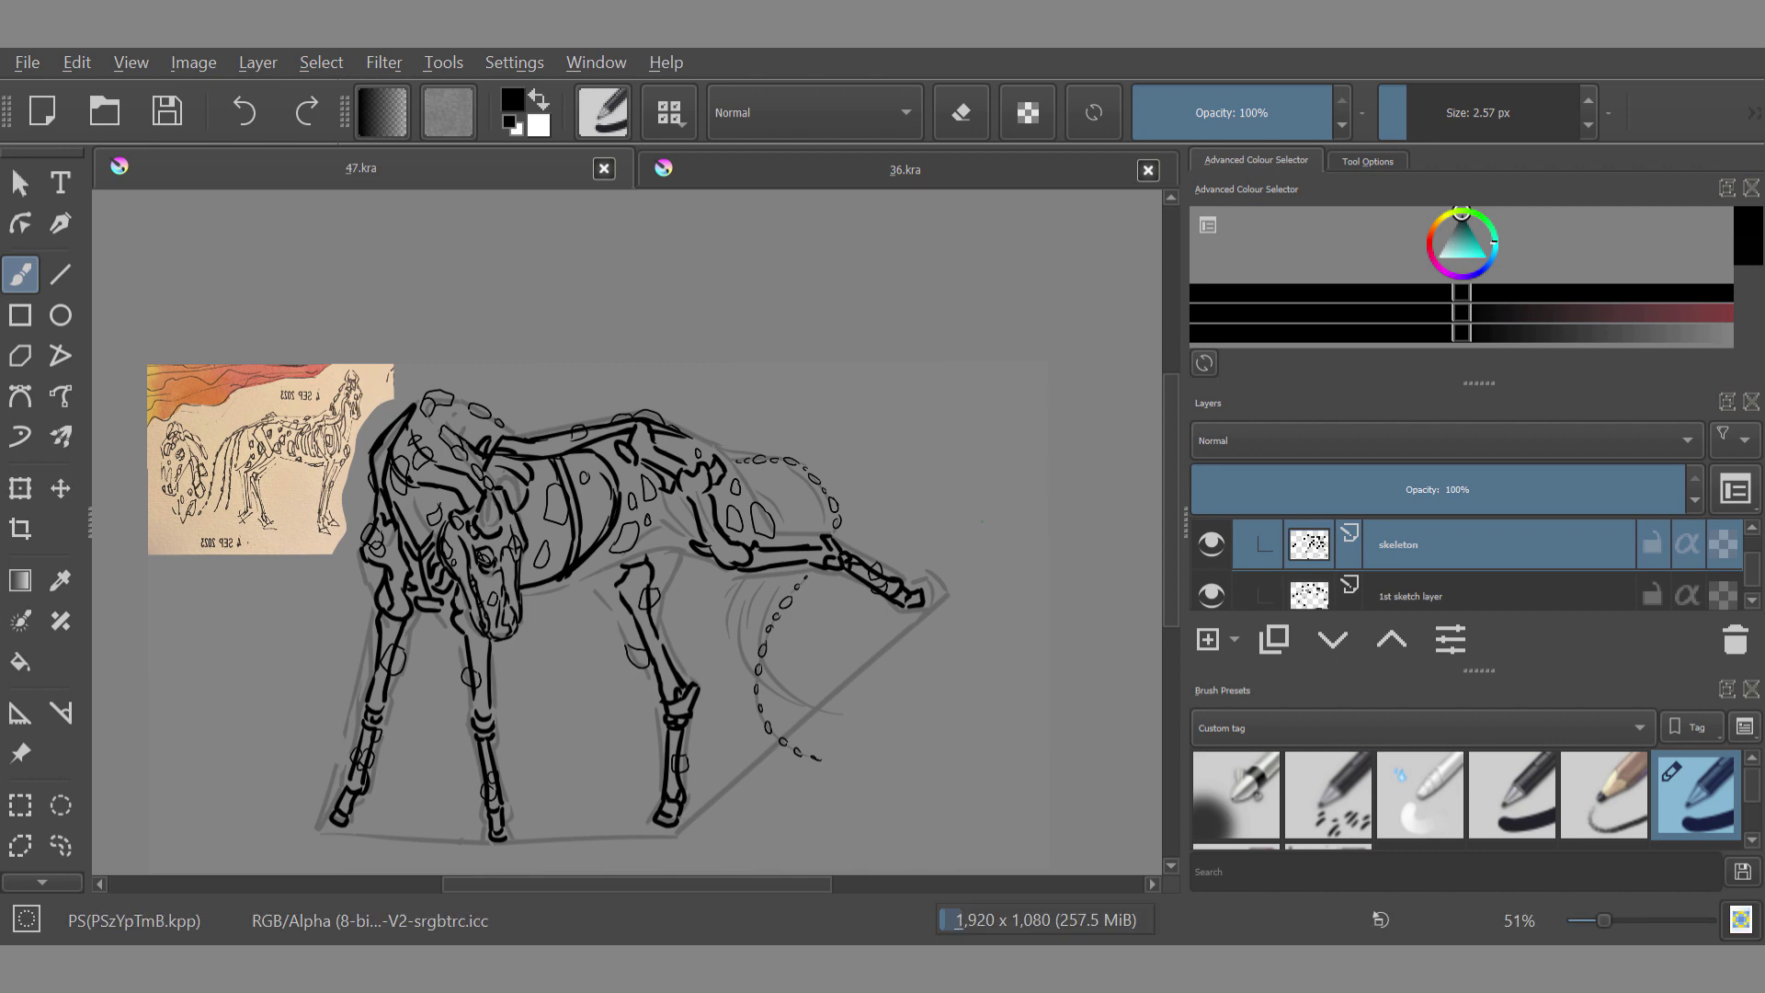
Step: Add short, flat segments along the horse's belly line, and save the drawing
{"action": "left_click_drag", "start_coordinate": [531, 602], "coordinate": [557, 593]}
{"action": "left_click_drag", "start_coordinate": [664, 577], "coordinate": [680, 568]}
{"action": "key", "text": "ctrl+s"}
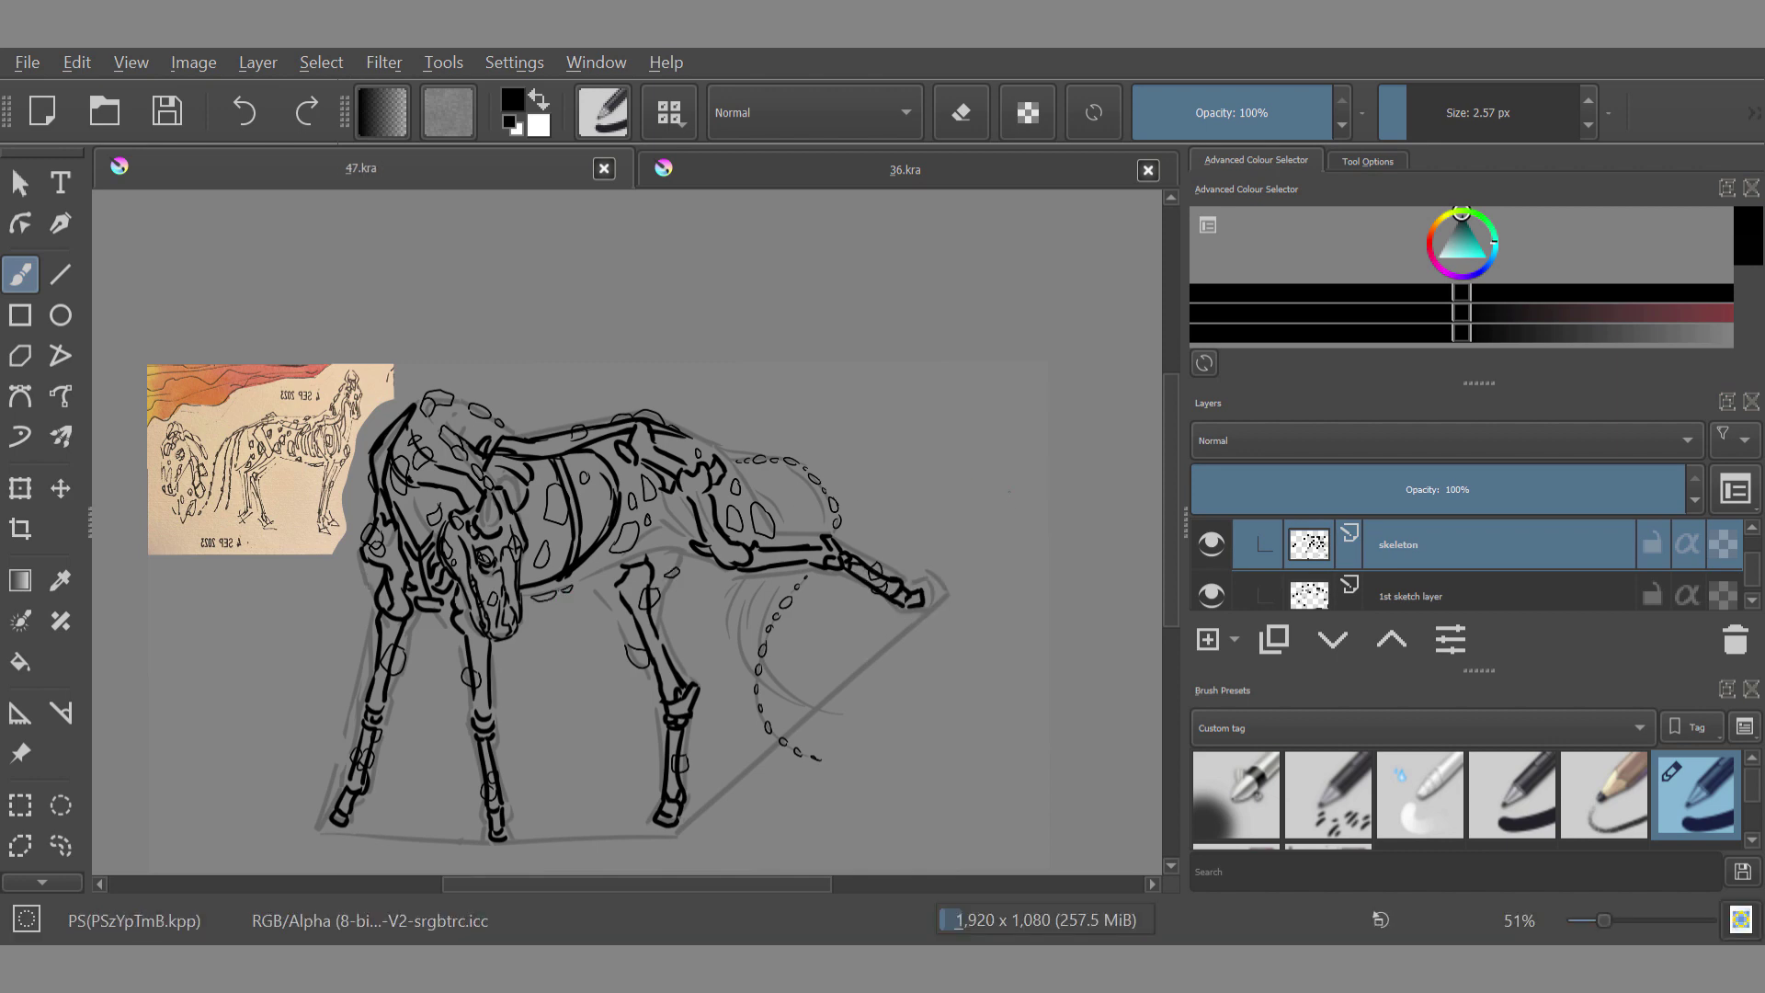